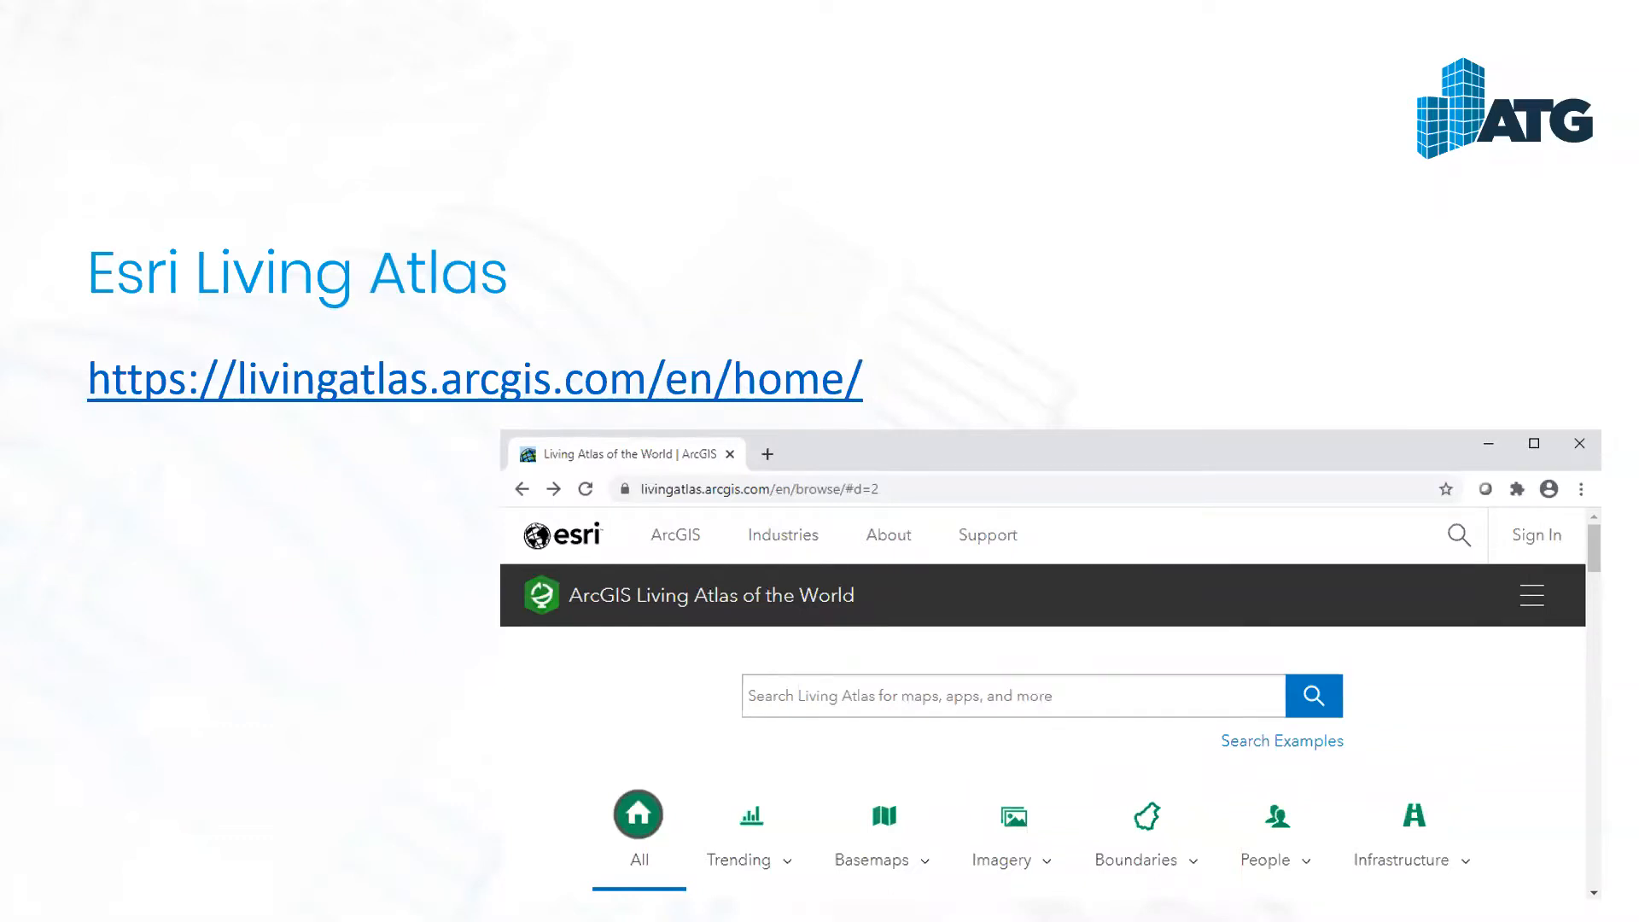
# - Switch to the Chrome window showing the ArcGIS Living Atlas browse page and maximize it
pyautogui.hotkey('alt', 'Tab')
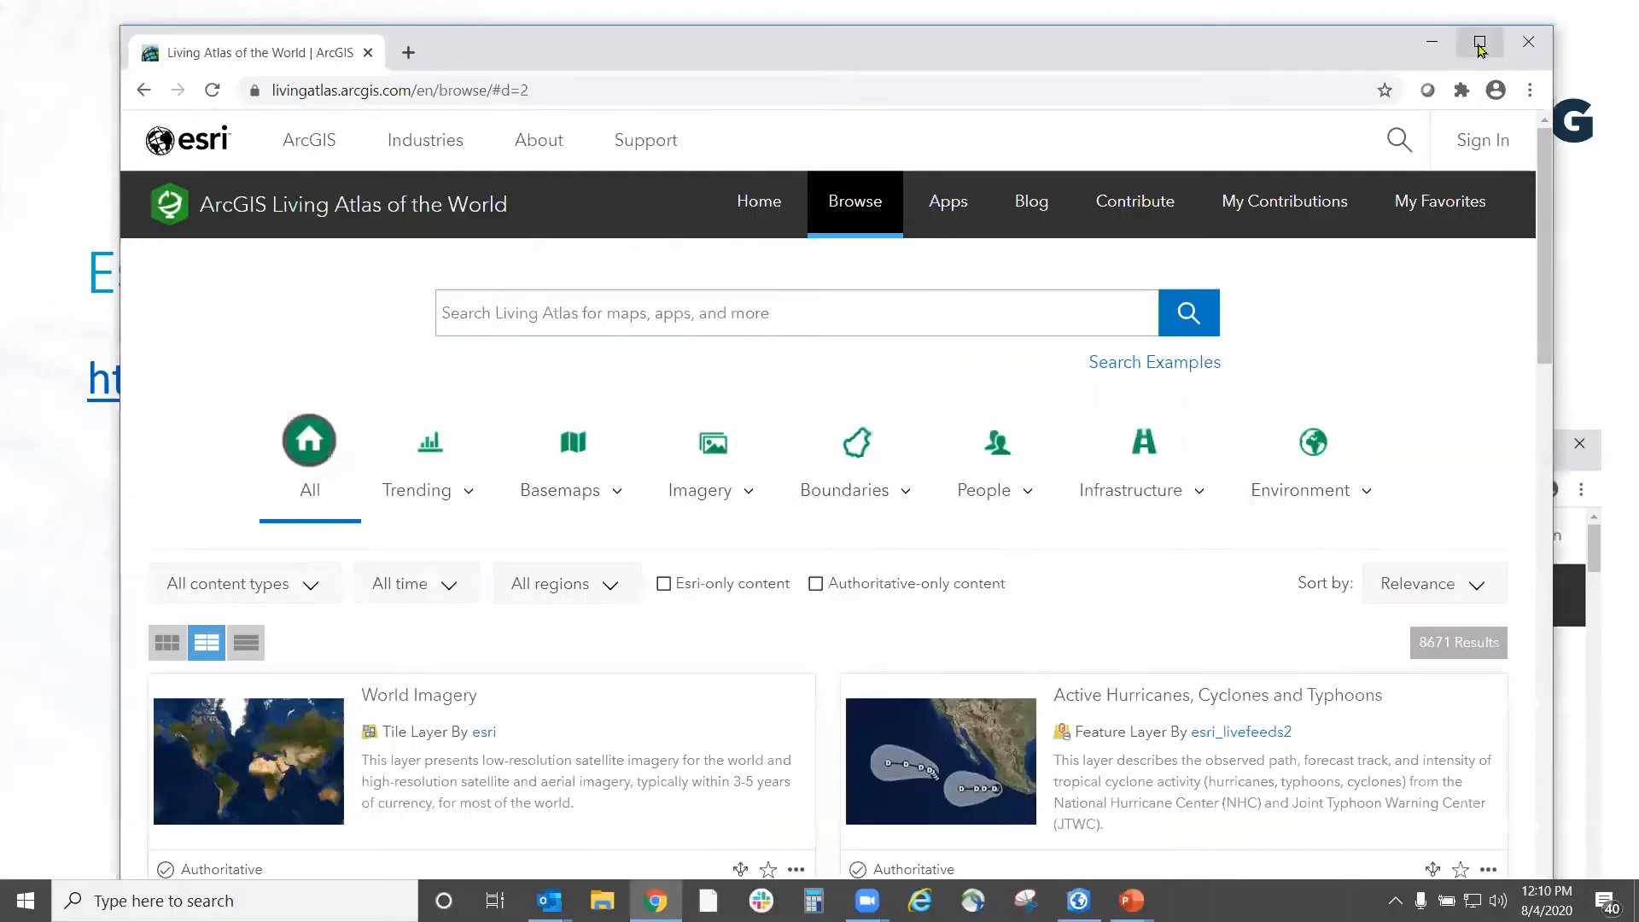
pyautogui.click(1480, 41)
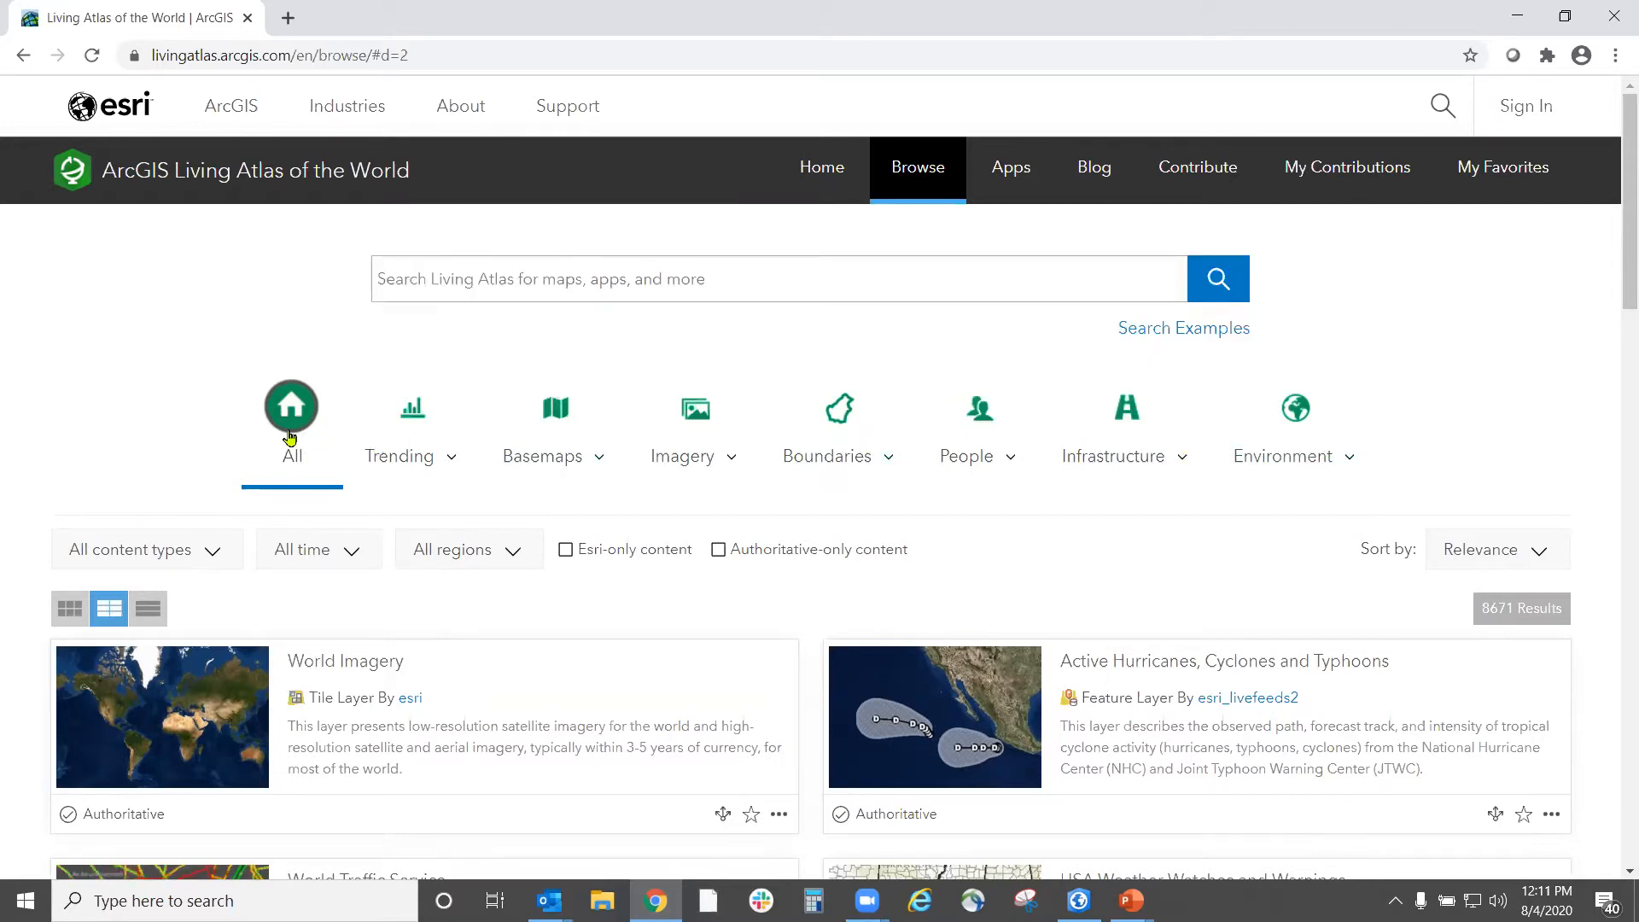
# - Read the descriptions of the Trending, Imagery, Boundaries, People and Infrastructure content categories
pyautogui.moveTo(400, 435)
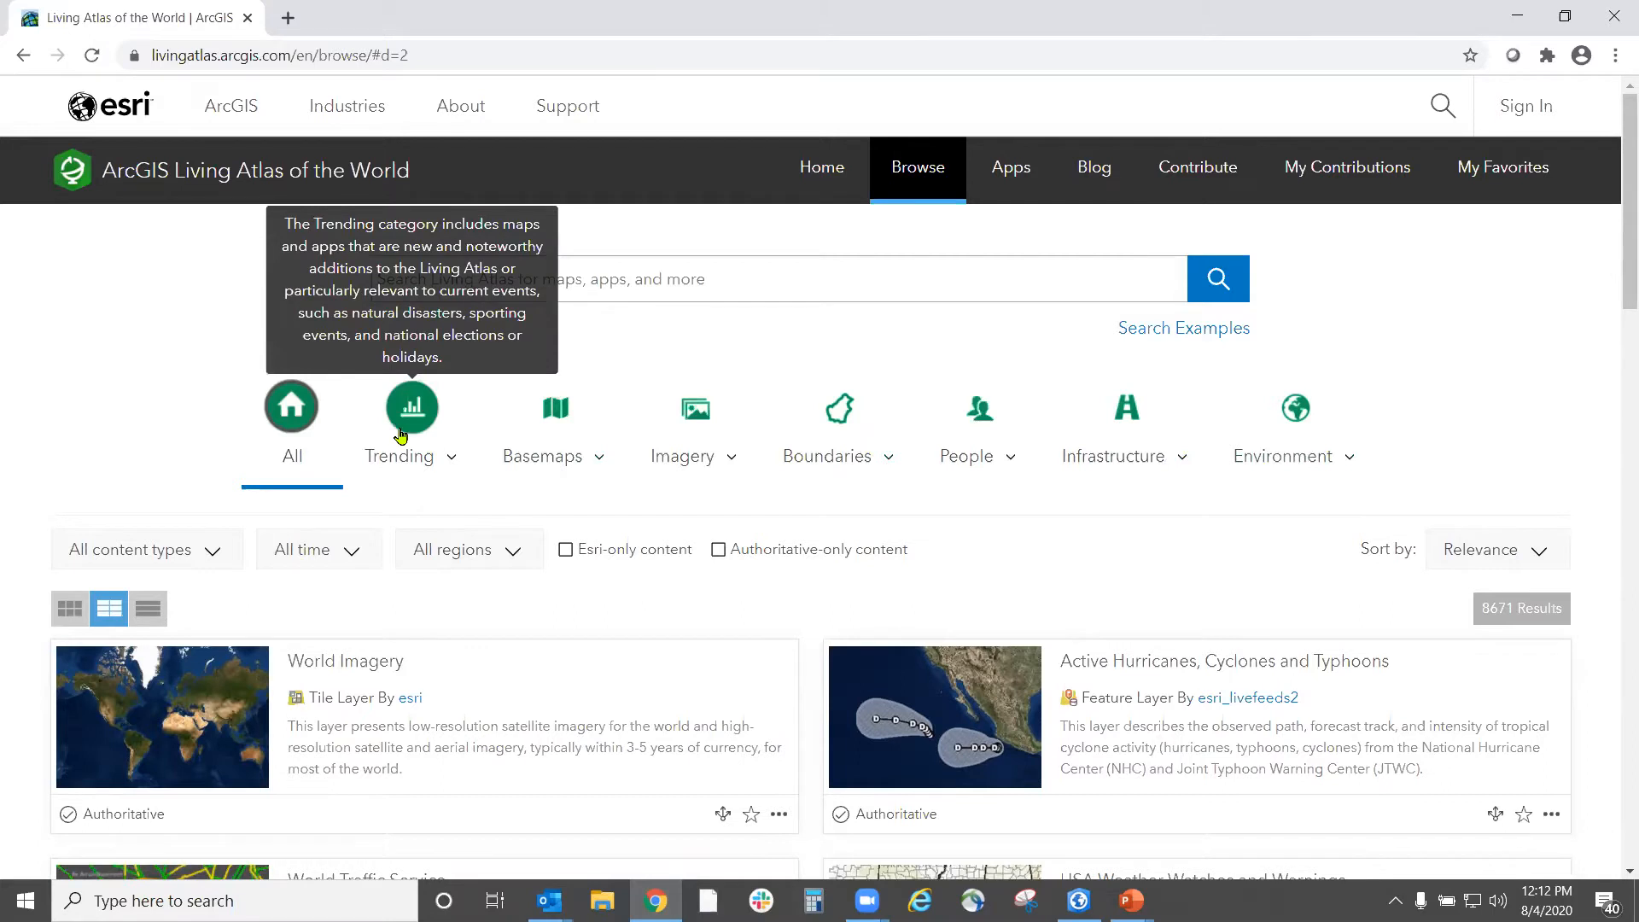
pyautogui.moveTo(683, 445)
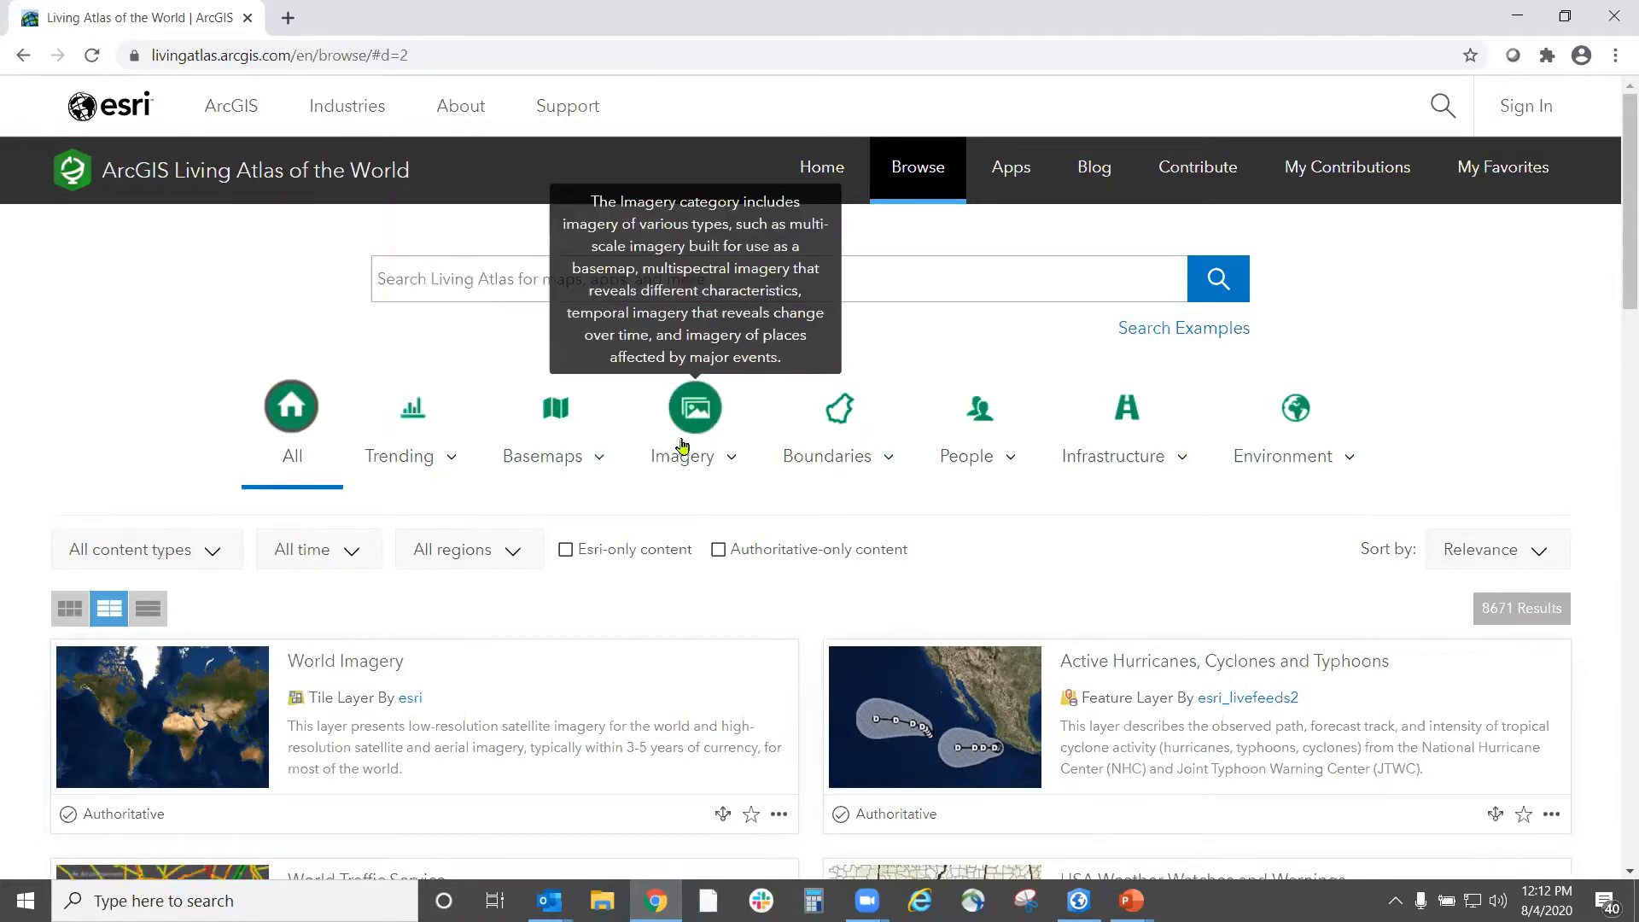
pyautogui.moveTo(809, 441)
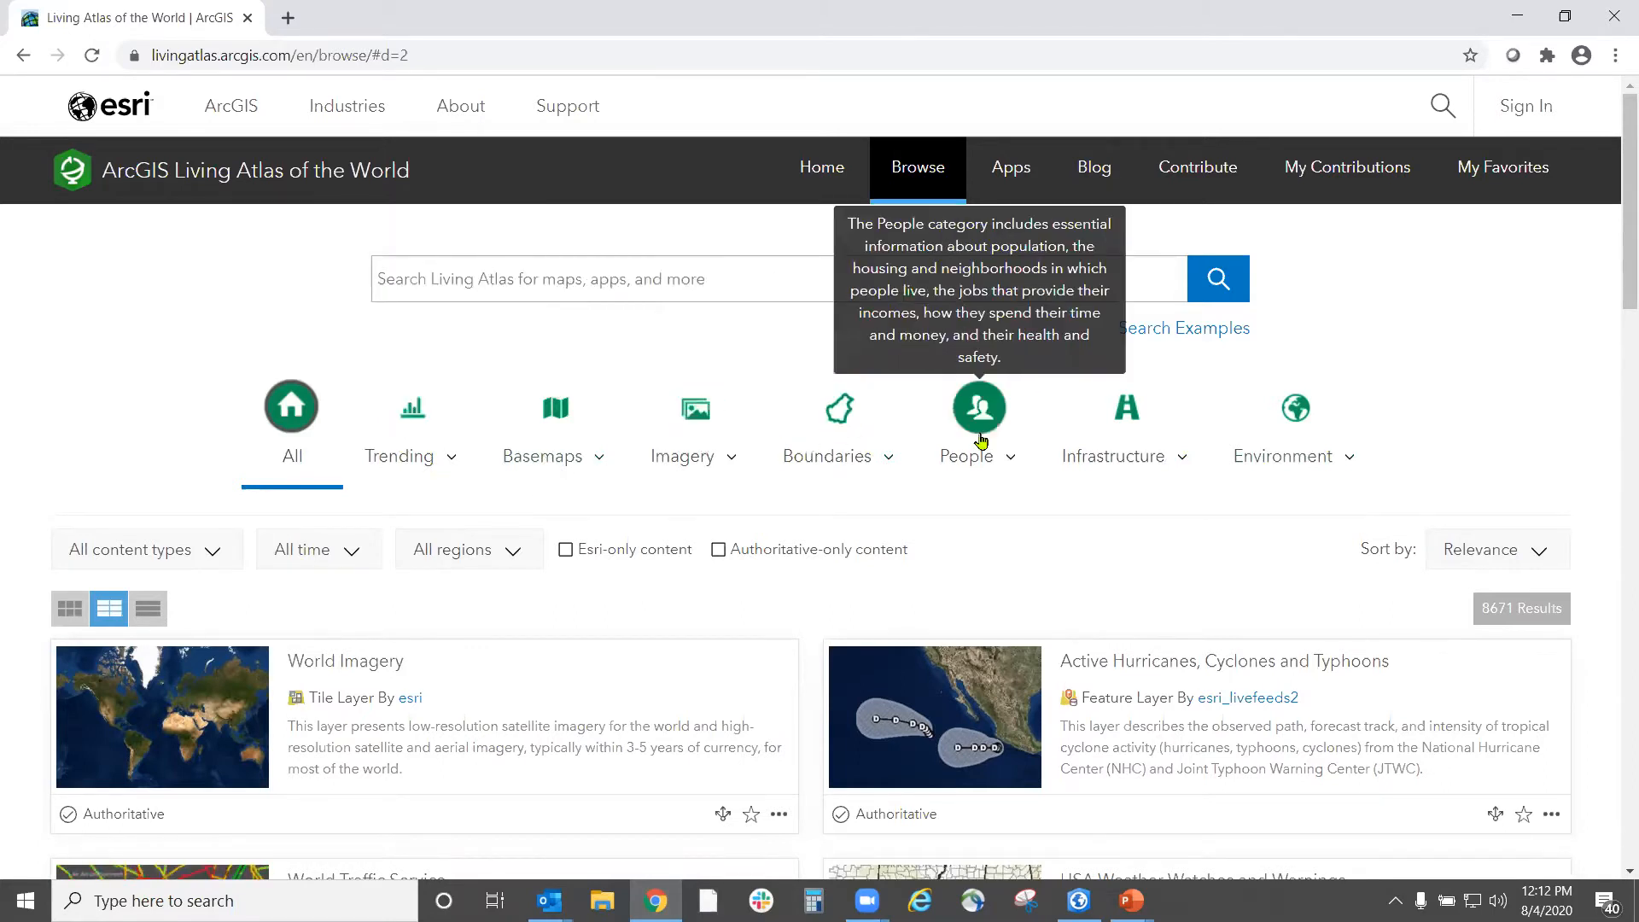
pyautogui.moveTo(1132, 436)
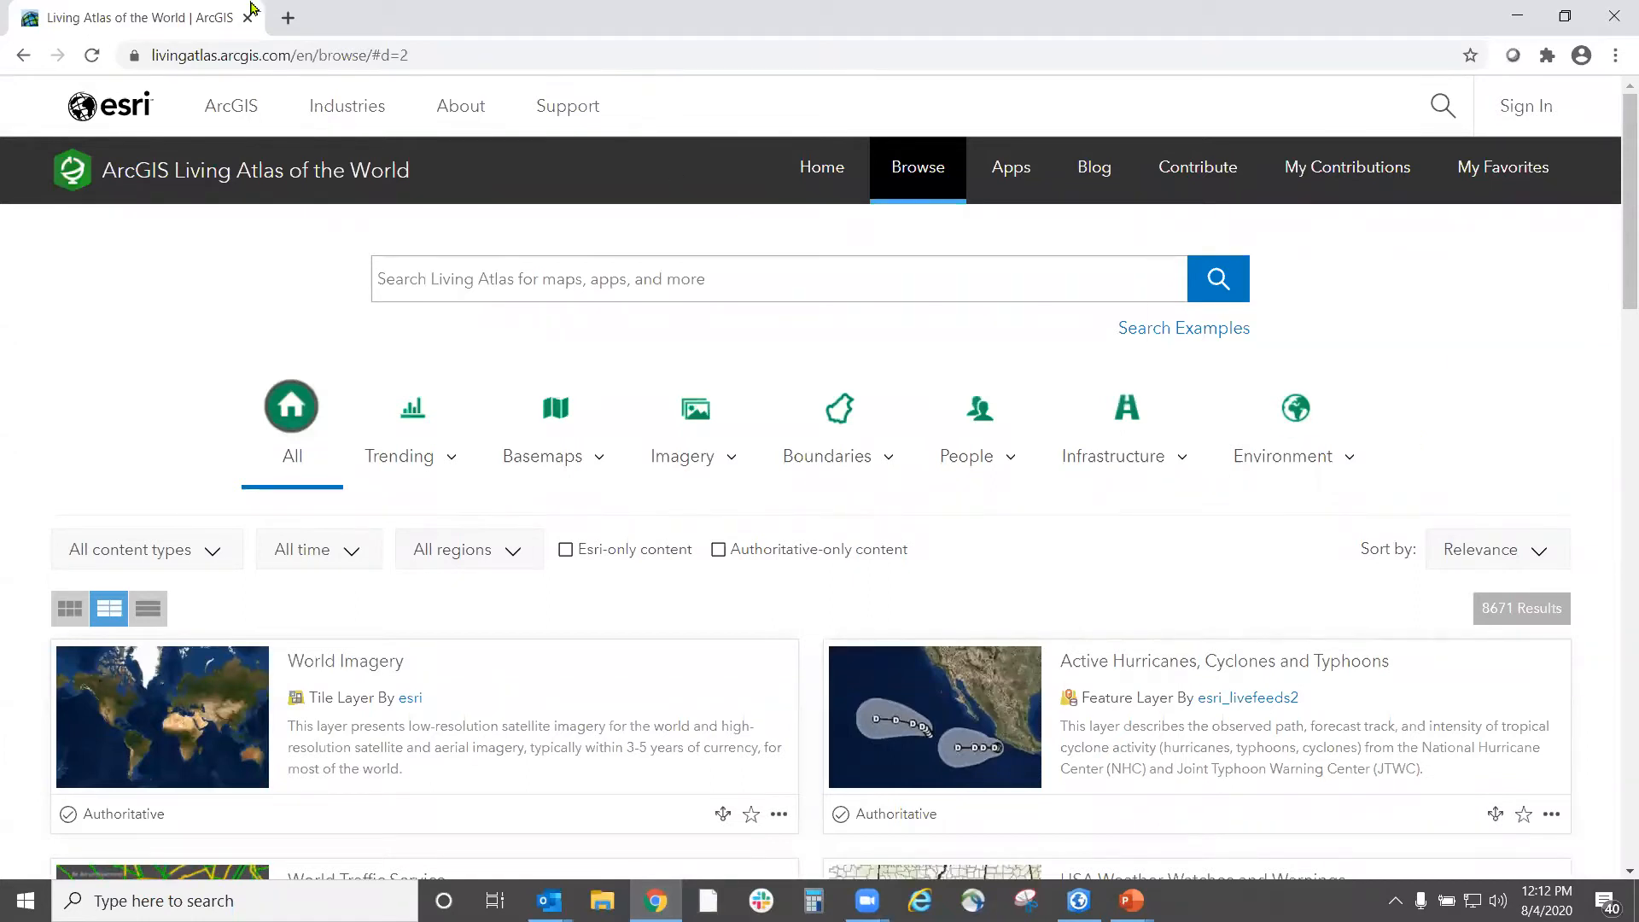
# - View the bookmarked Coronavirus COVID-19 (2019-nCoV) dashboard from the EsriDashboards folder in a new tab, and close that tab
pyautogui.click(288, 17)
pyautogui.click(1553, 93)
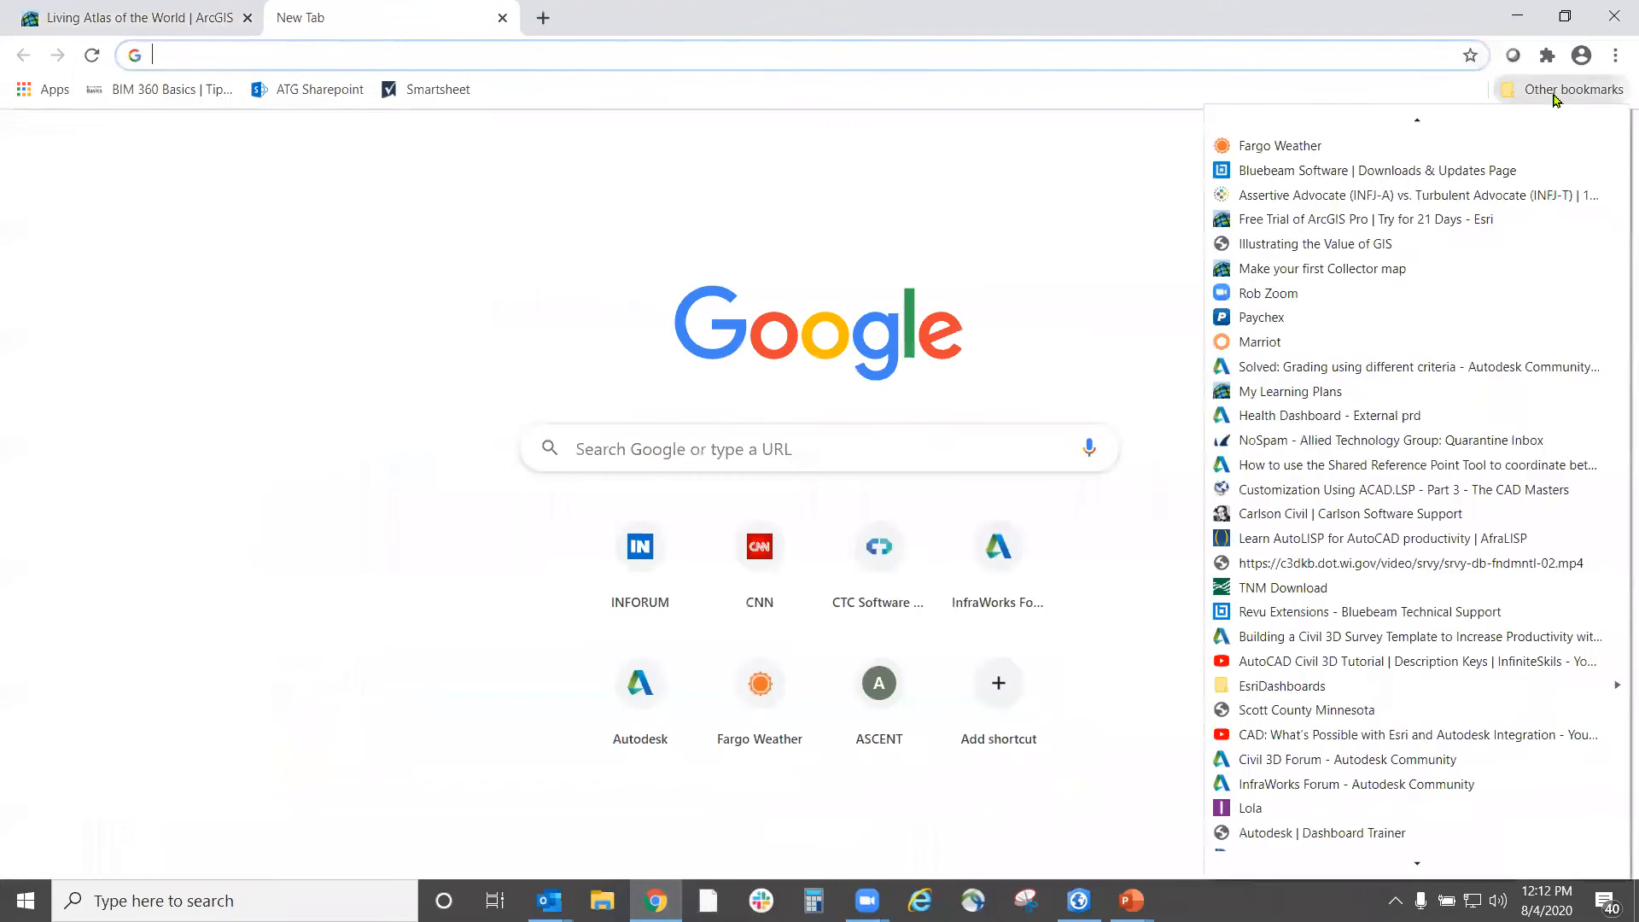
pyautogui.moveTo(1320, 687)
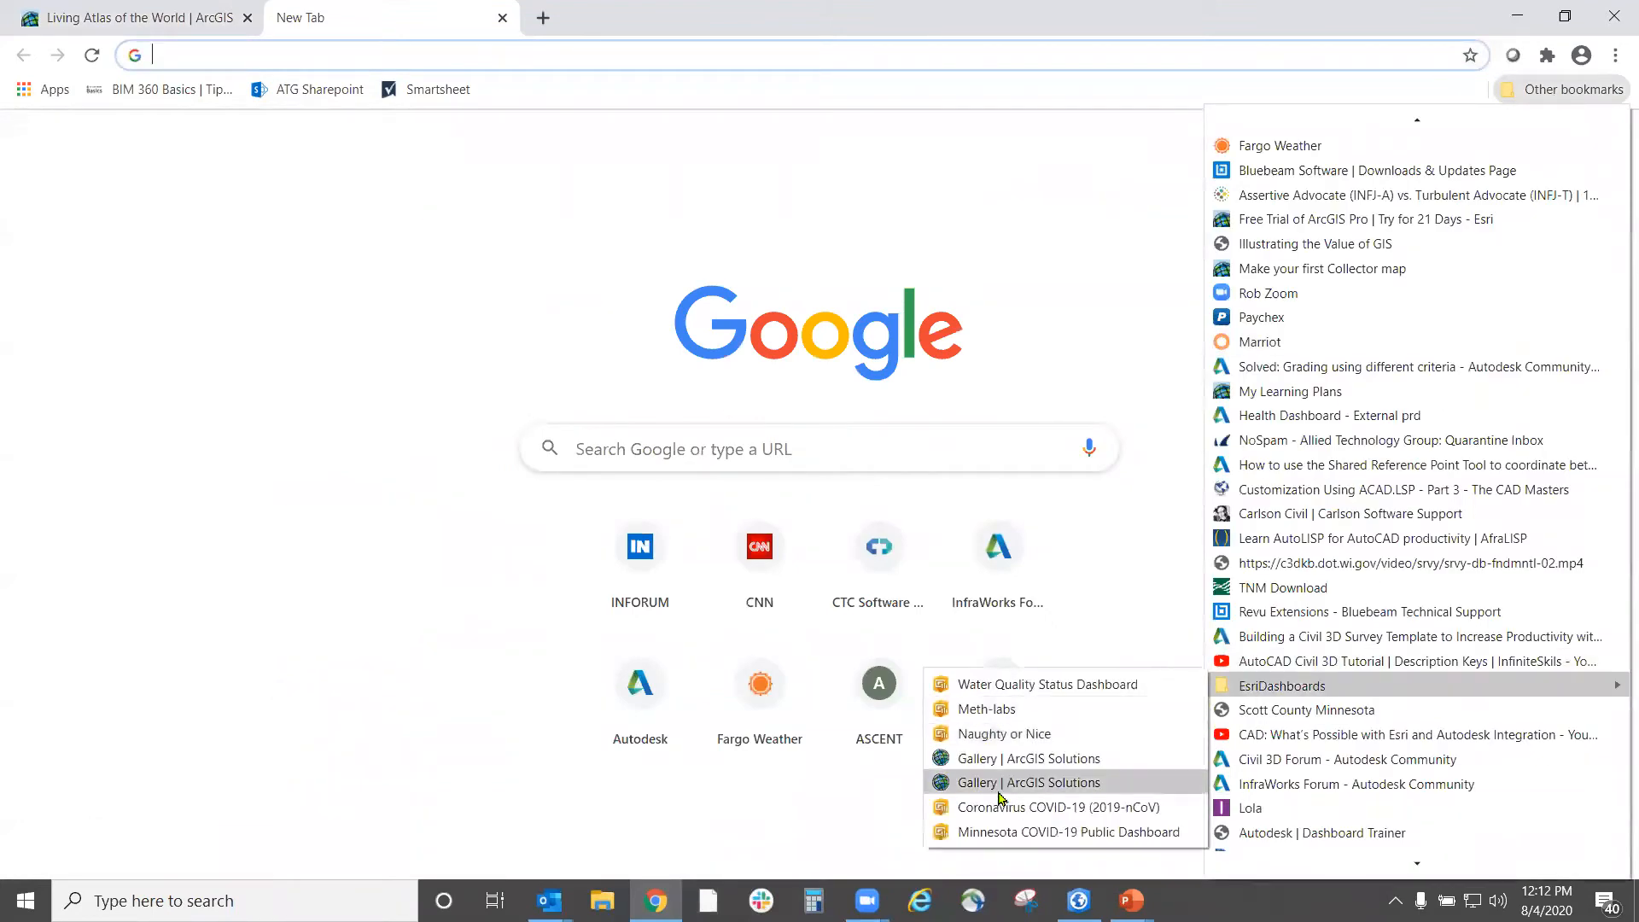
pyautogui.click(996, 808)
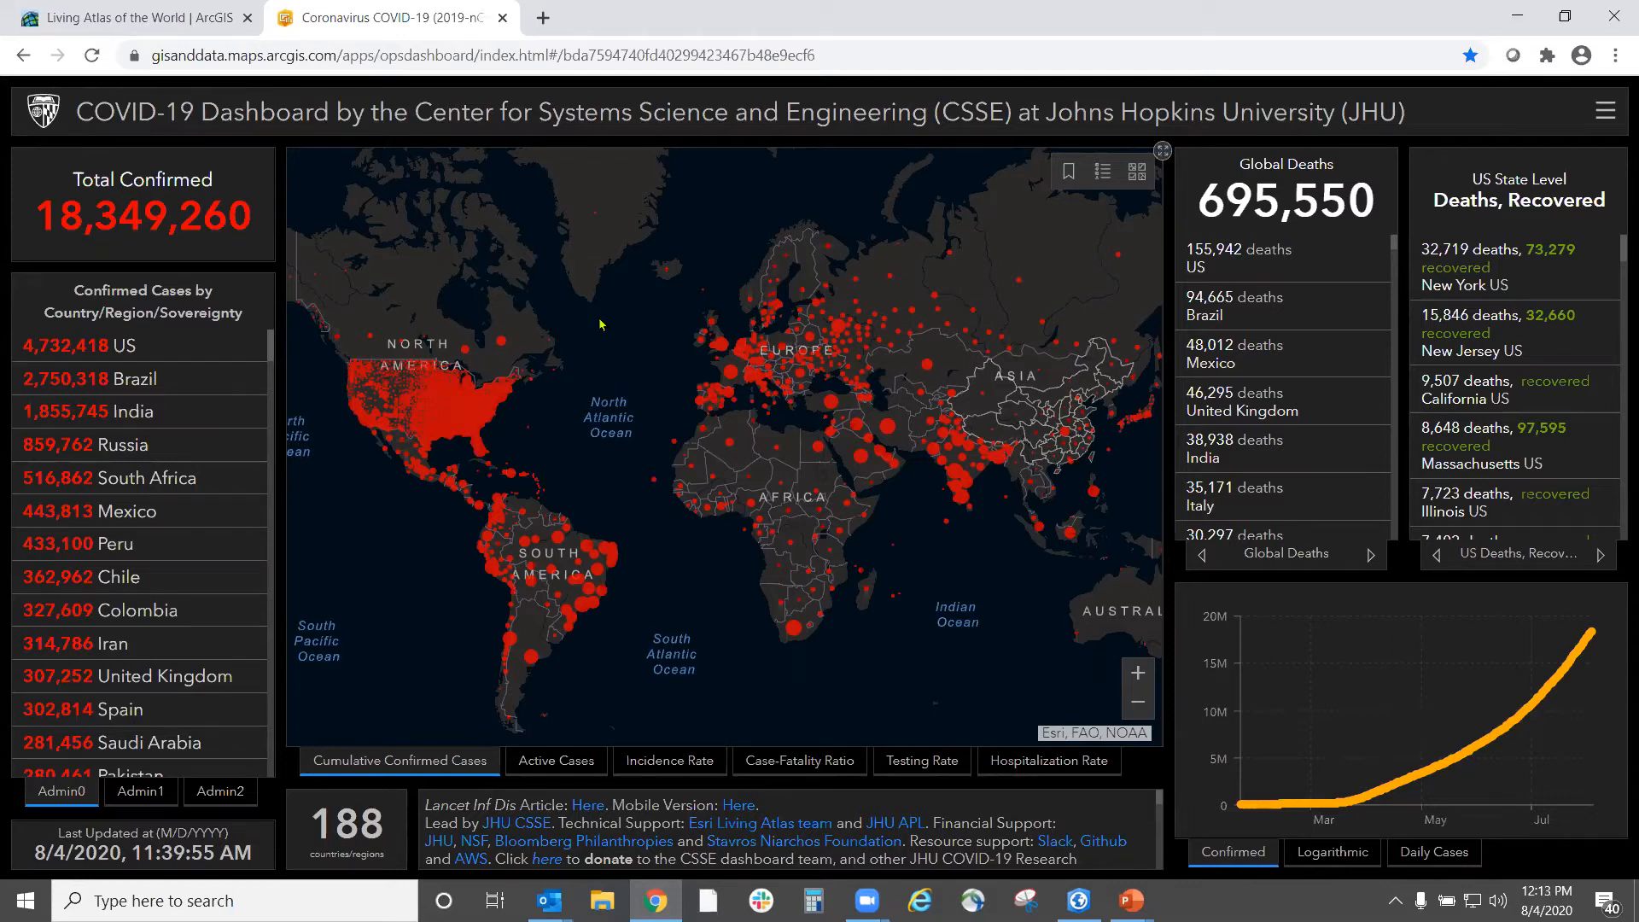
pyautogui.click(503, 18)
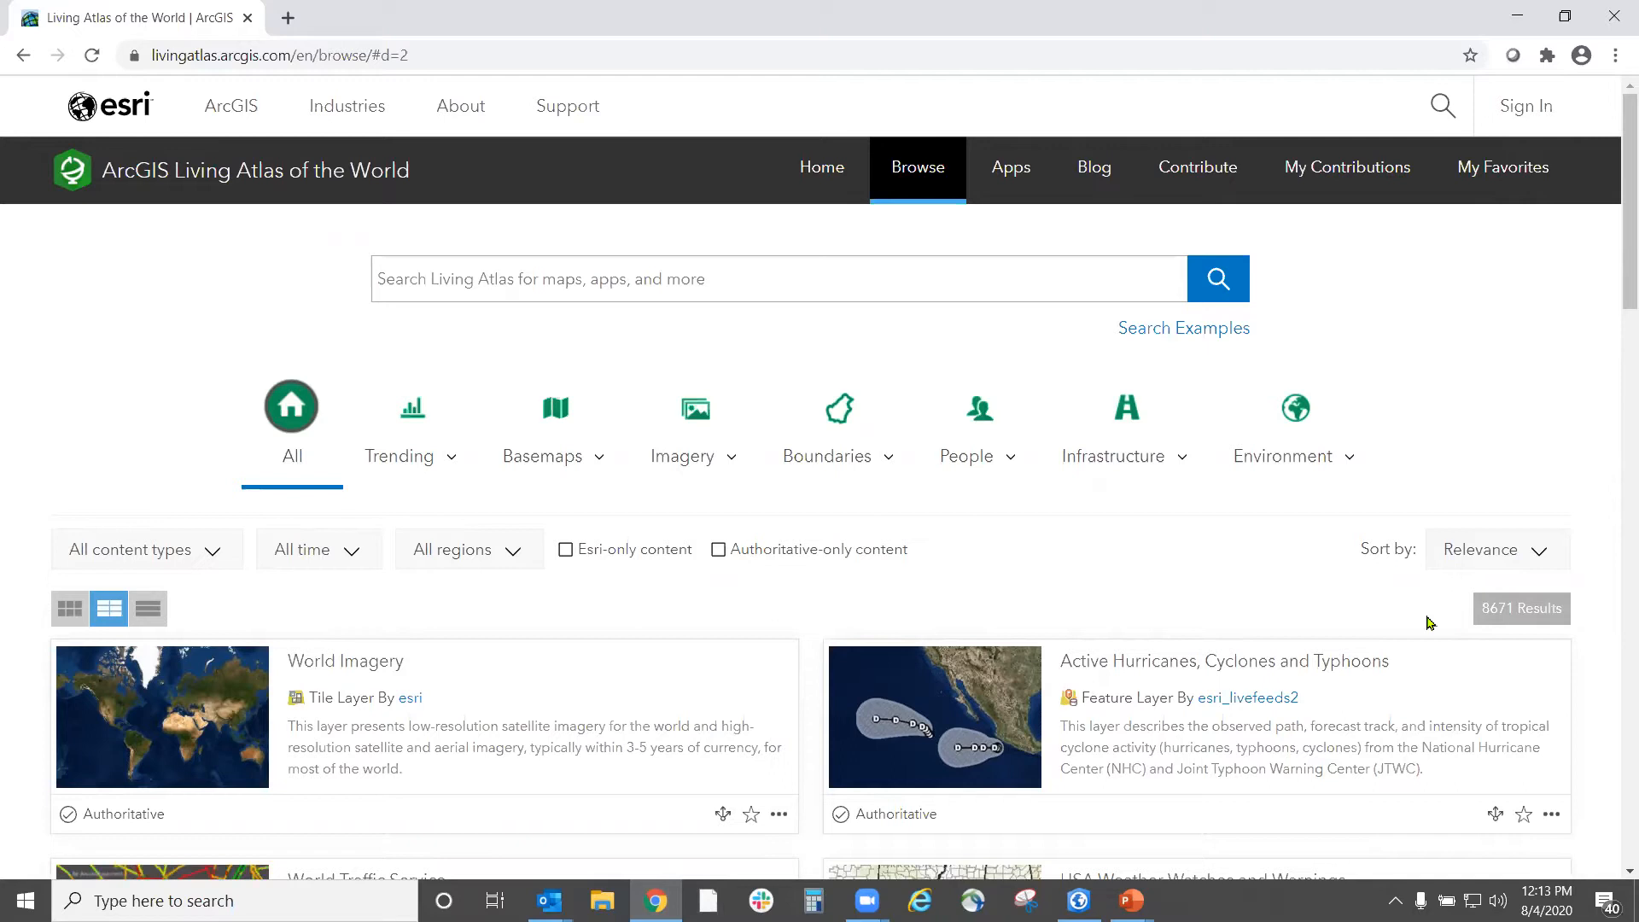
# - Filter the Living Atlas content by region to United States
pyautogui.click(507, 552)
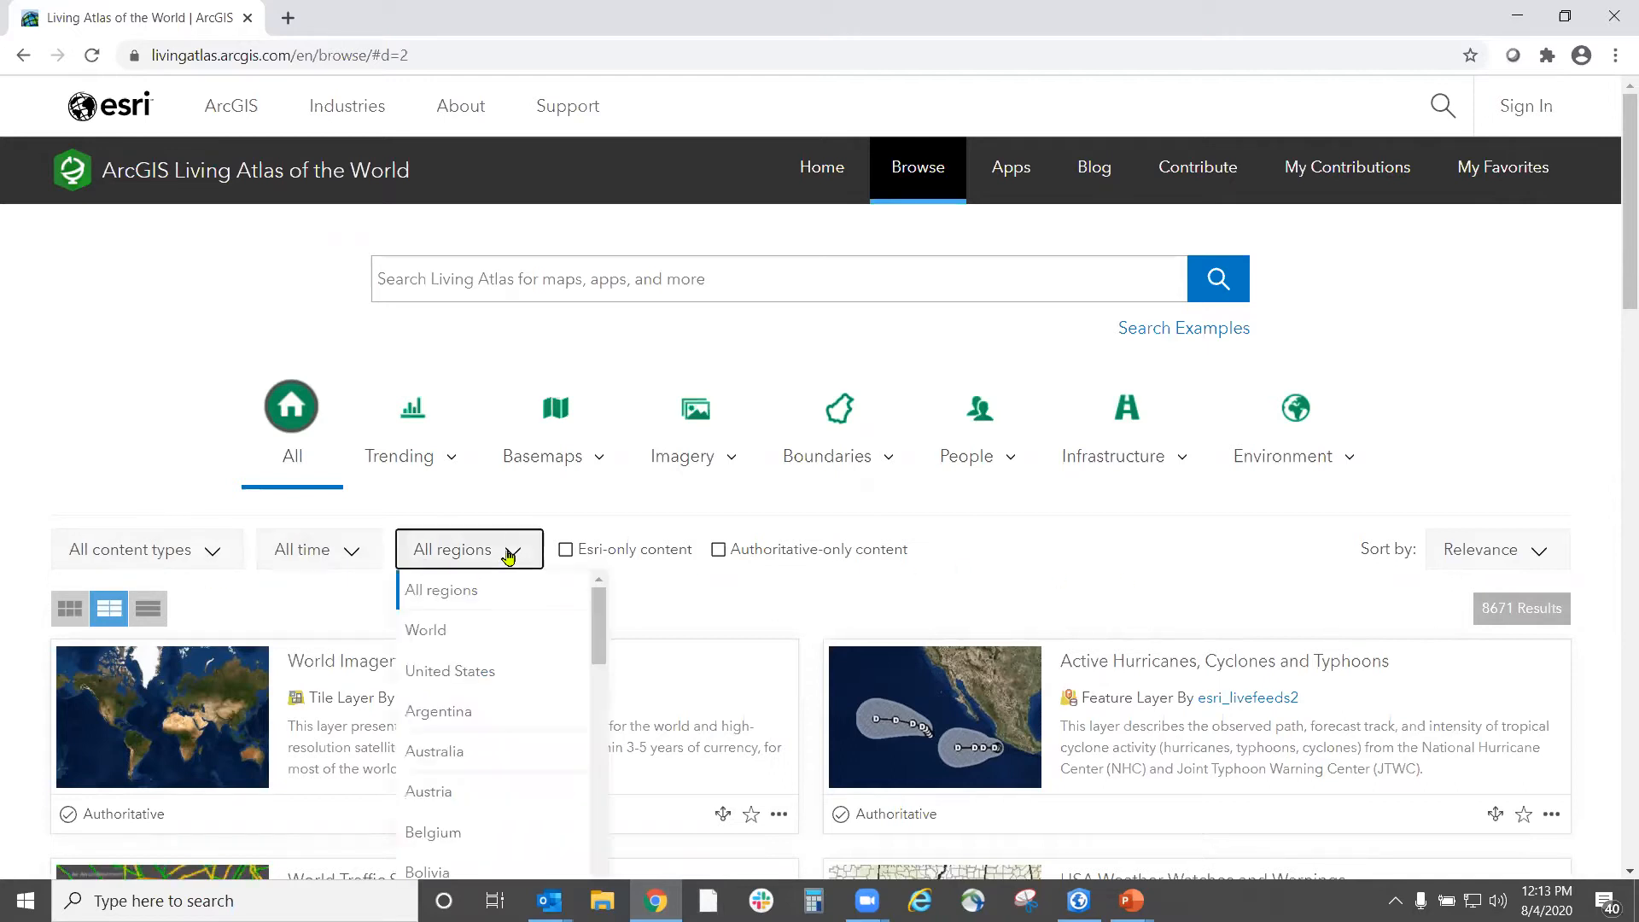
pyautogui.click(801, 613)
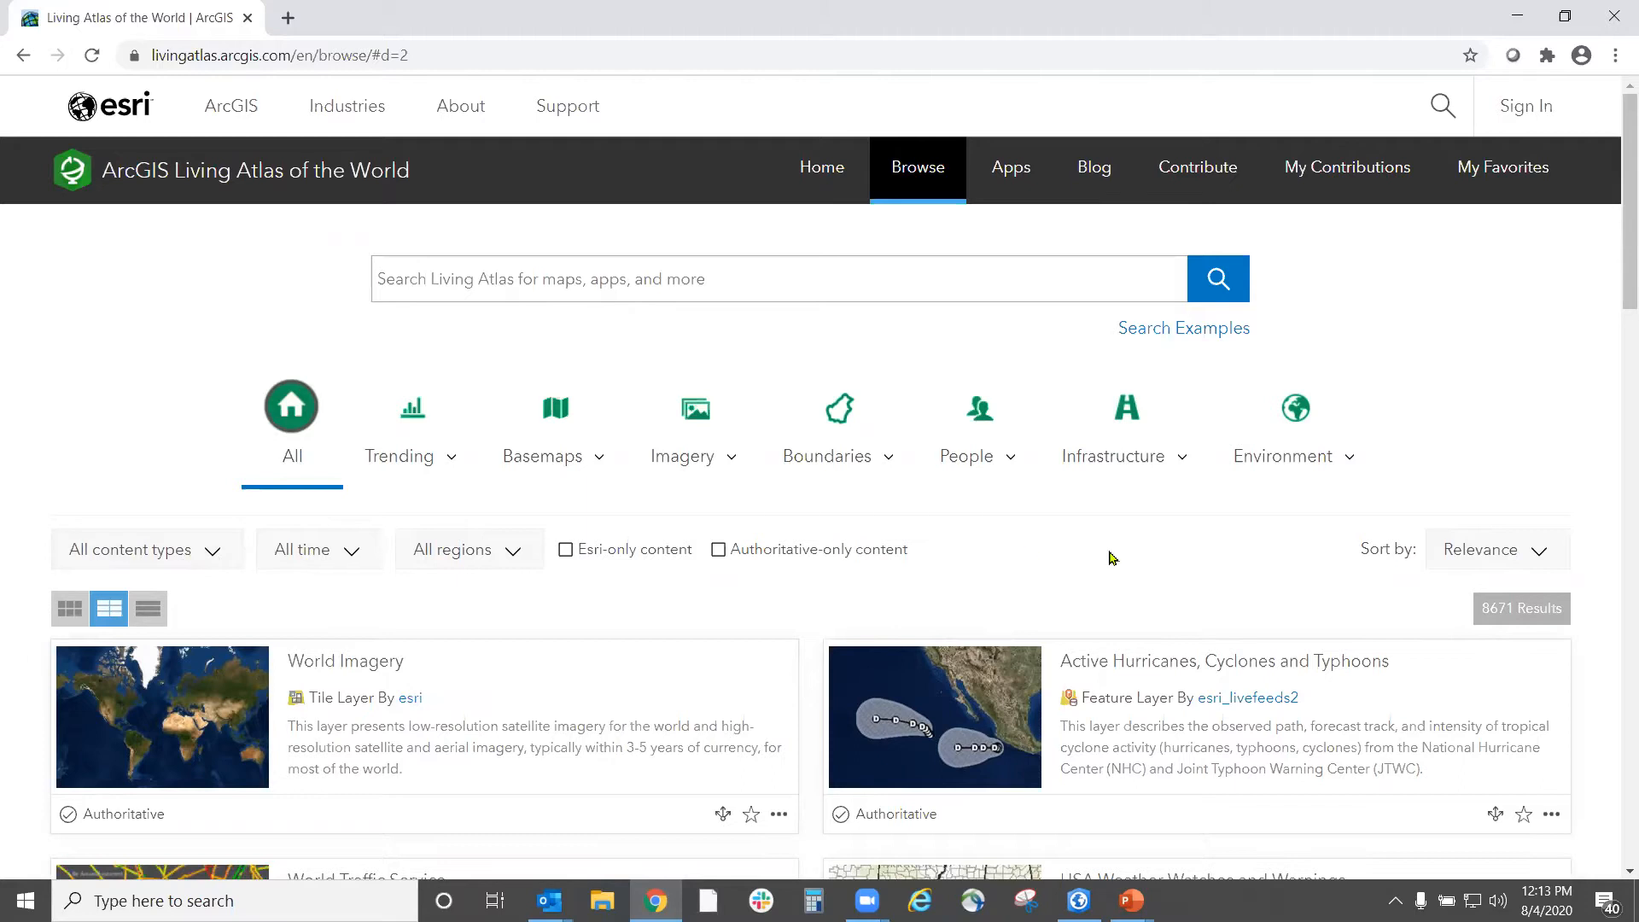
pyautogui.scroll(-5, 1112, 557)
pyautogui.scroll(2, 654, 486)
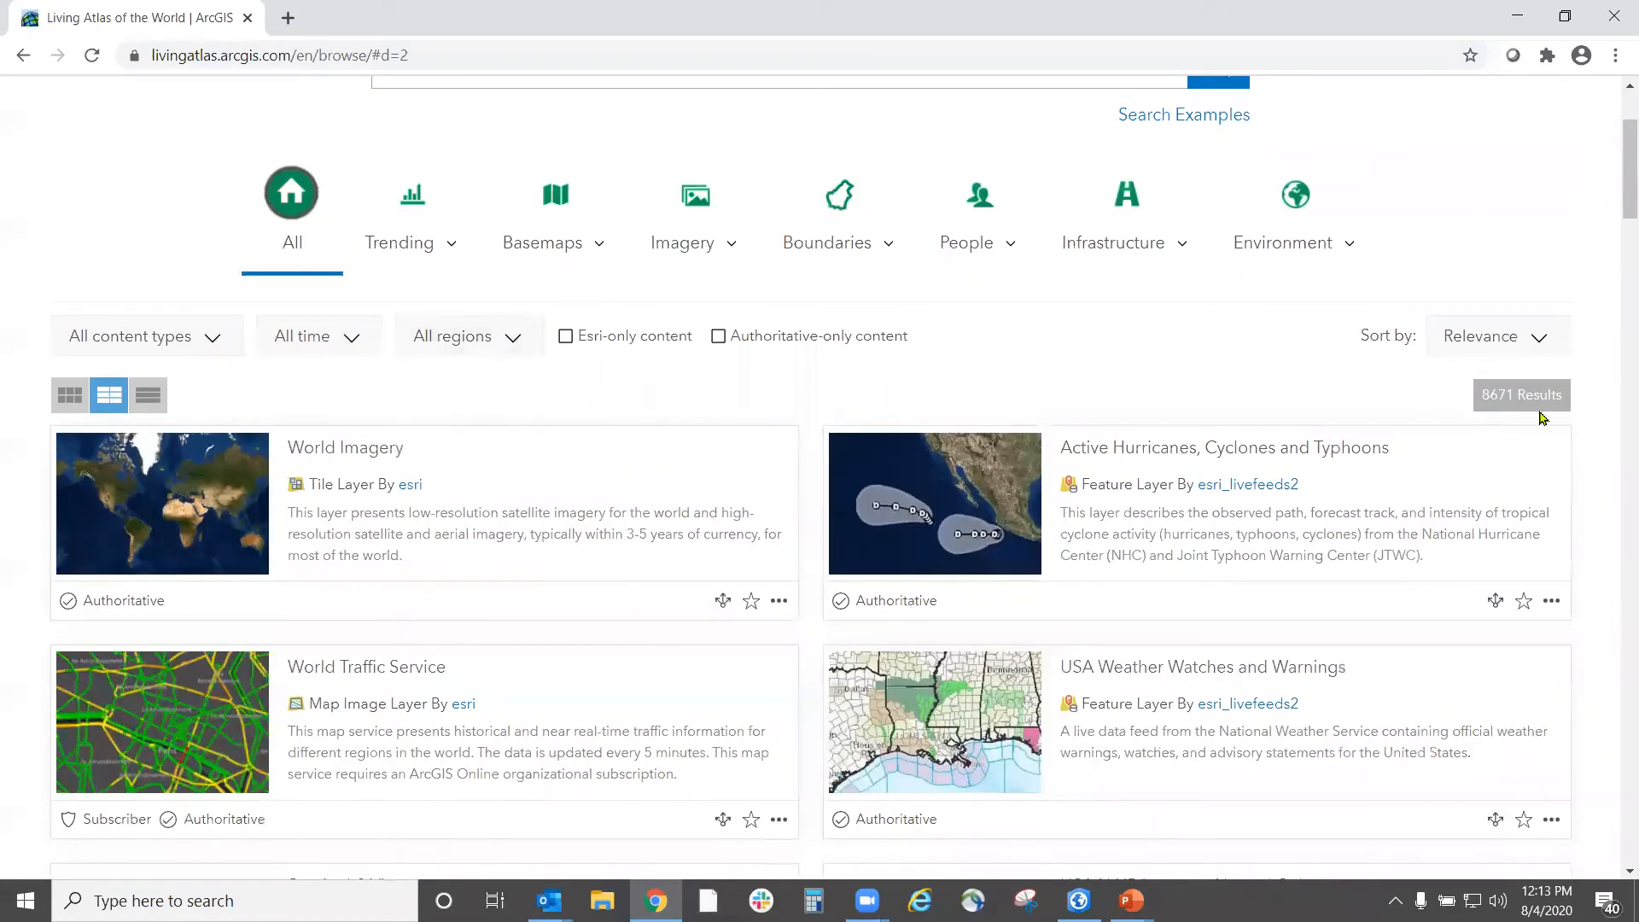
pyautogui.click(491, 352)
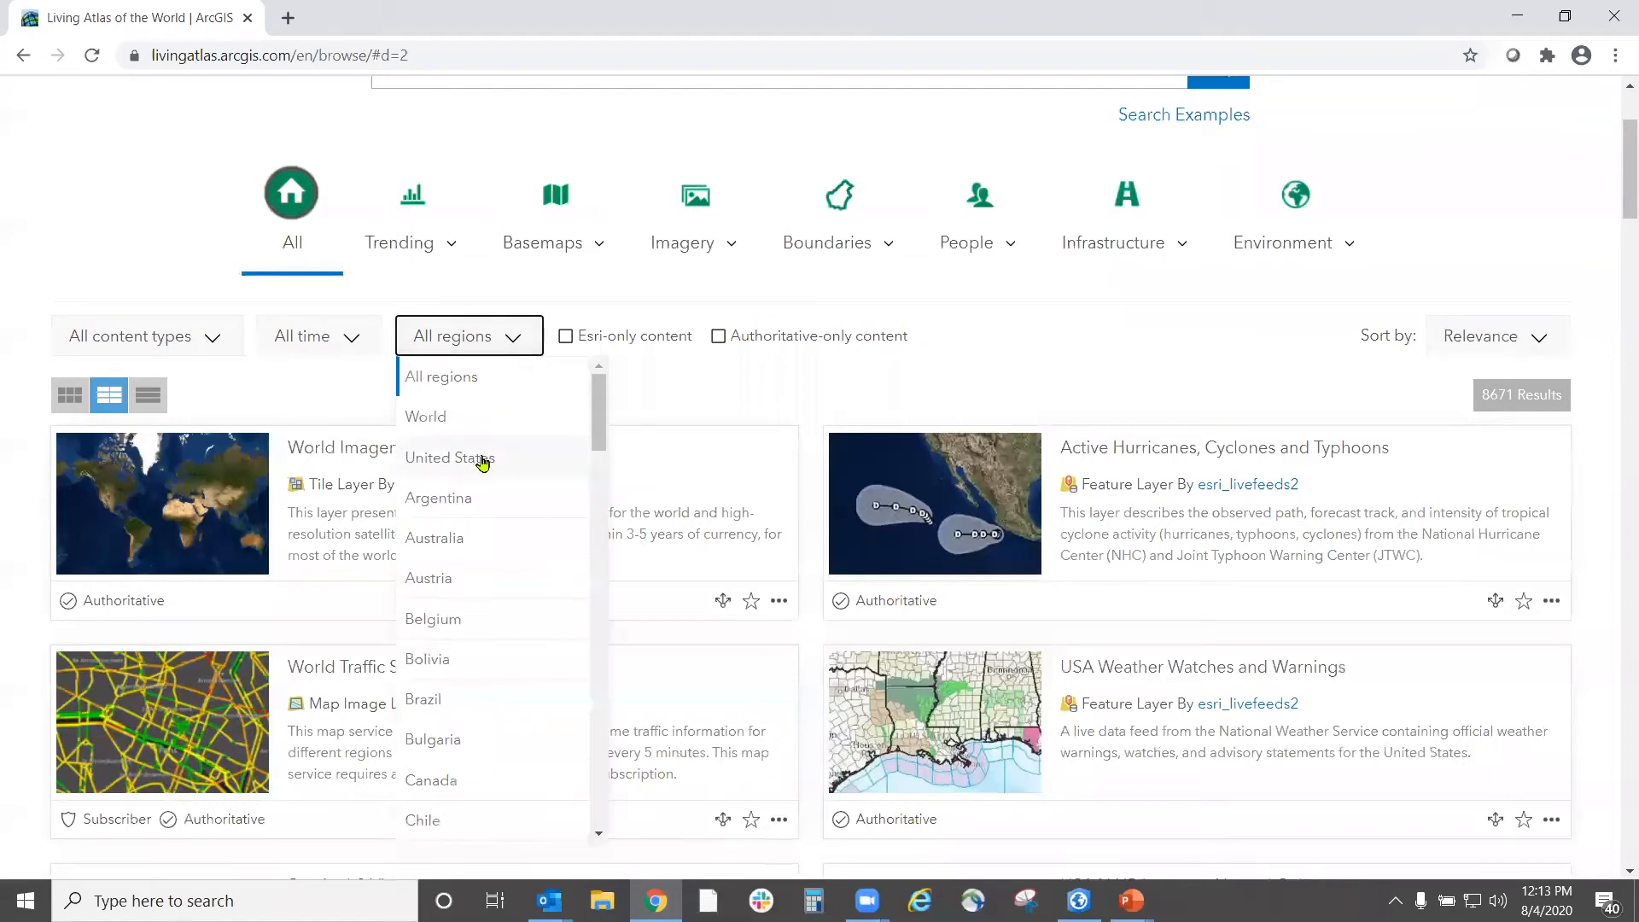
pyautogui.click(483, 459)
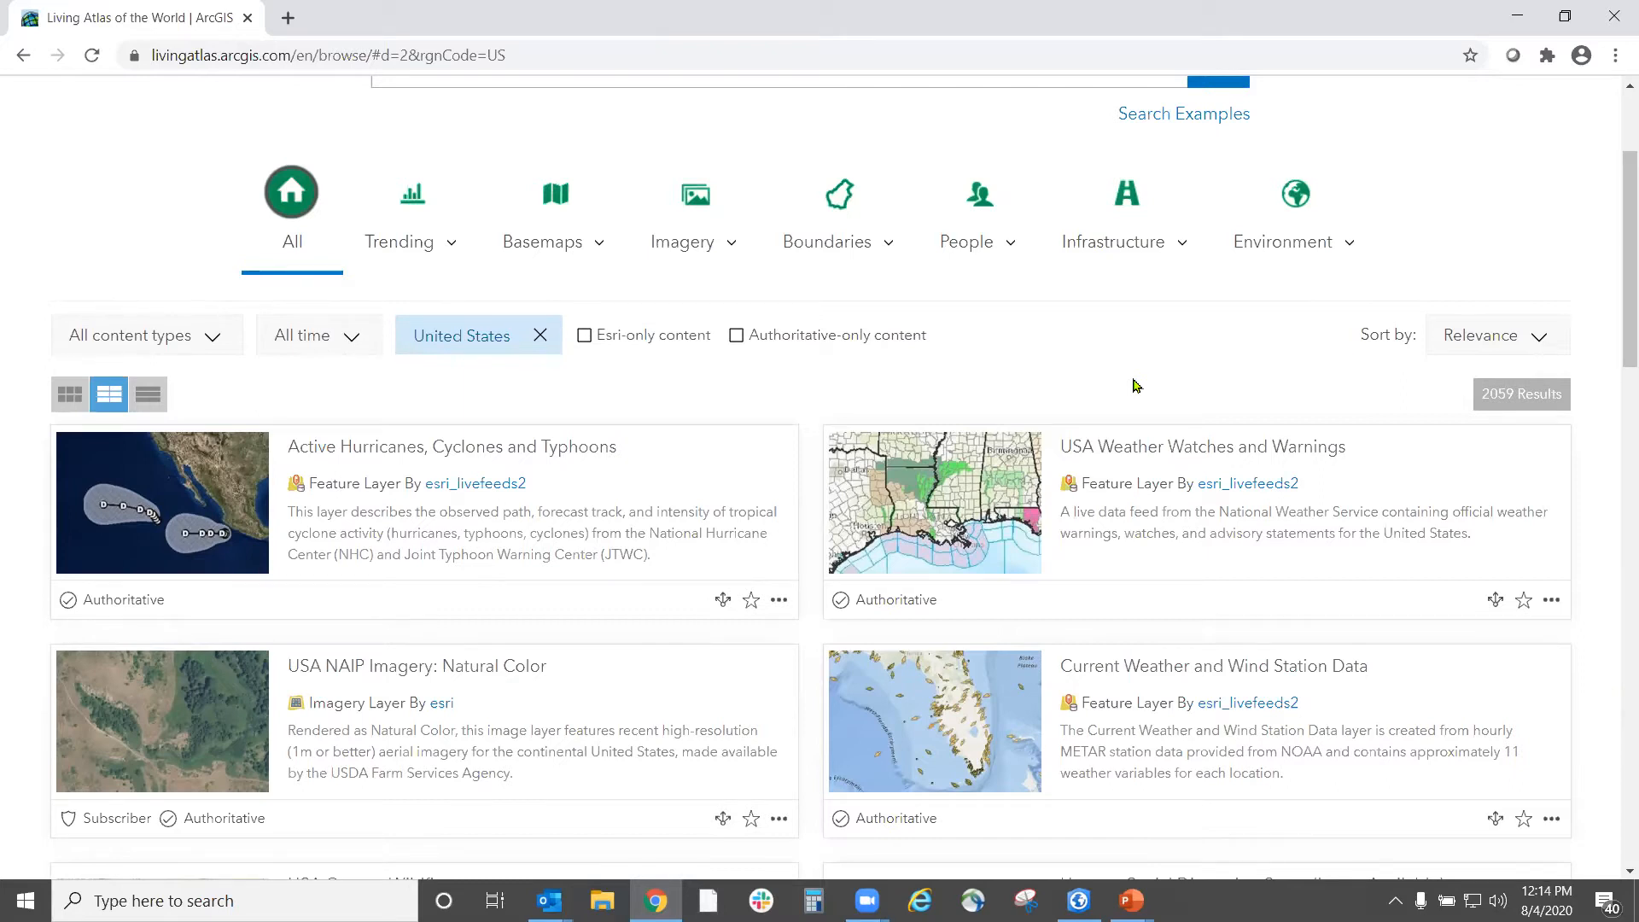
# - Sort the United States content by Popularity
pyautogui.scroll(-1, 1132, 380)
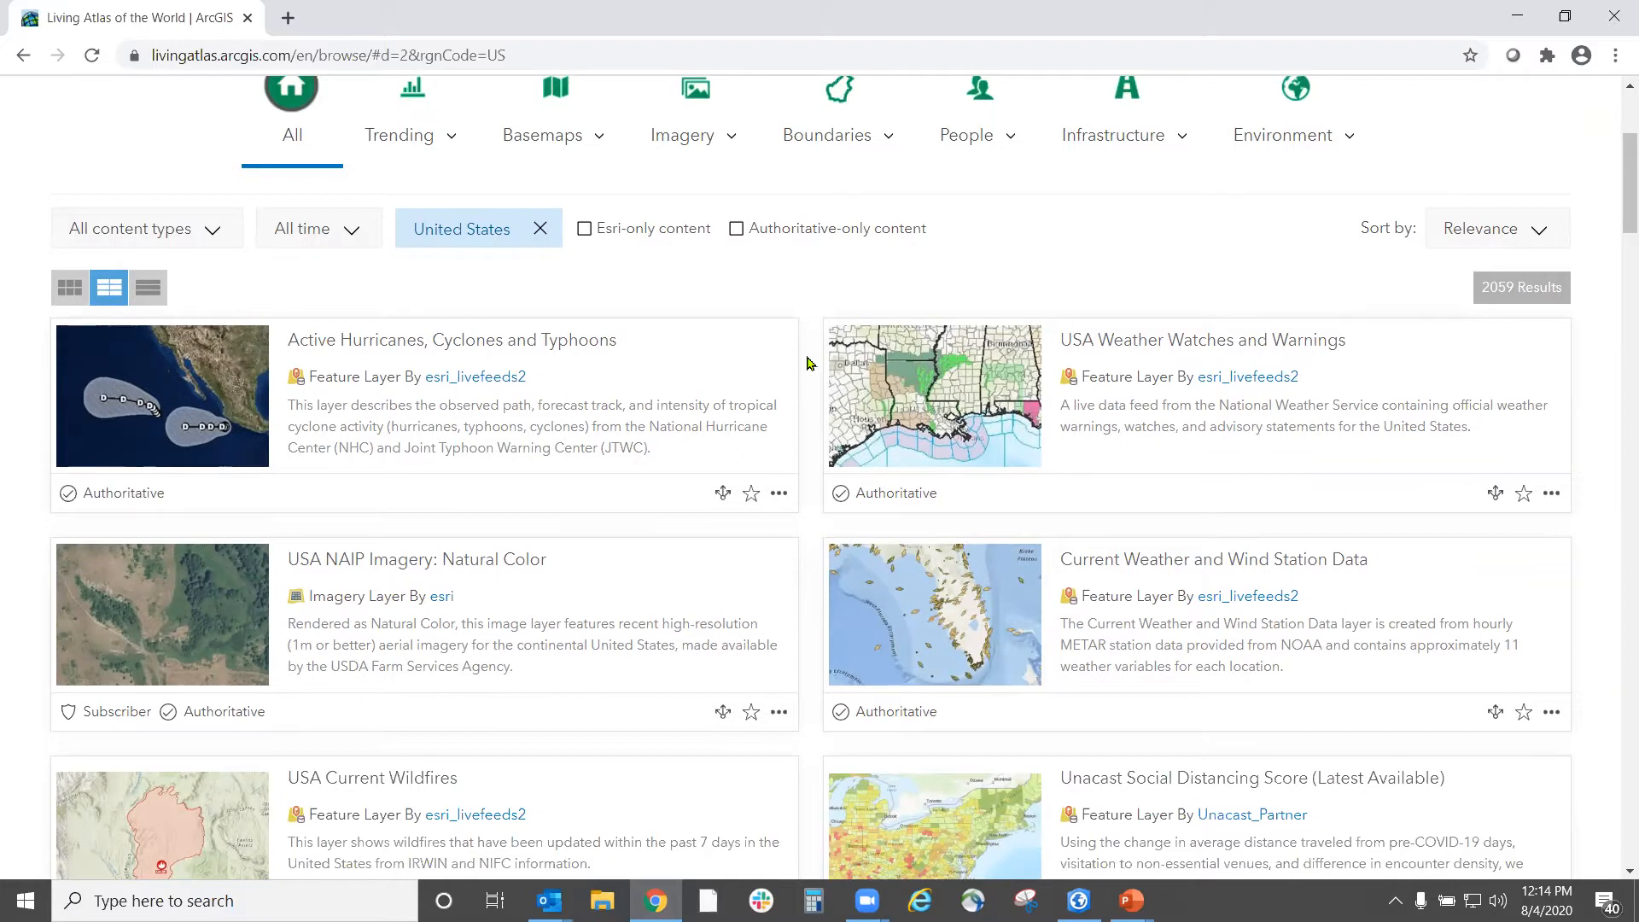
pyautogui.click(1500, 245)
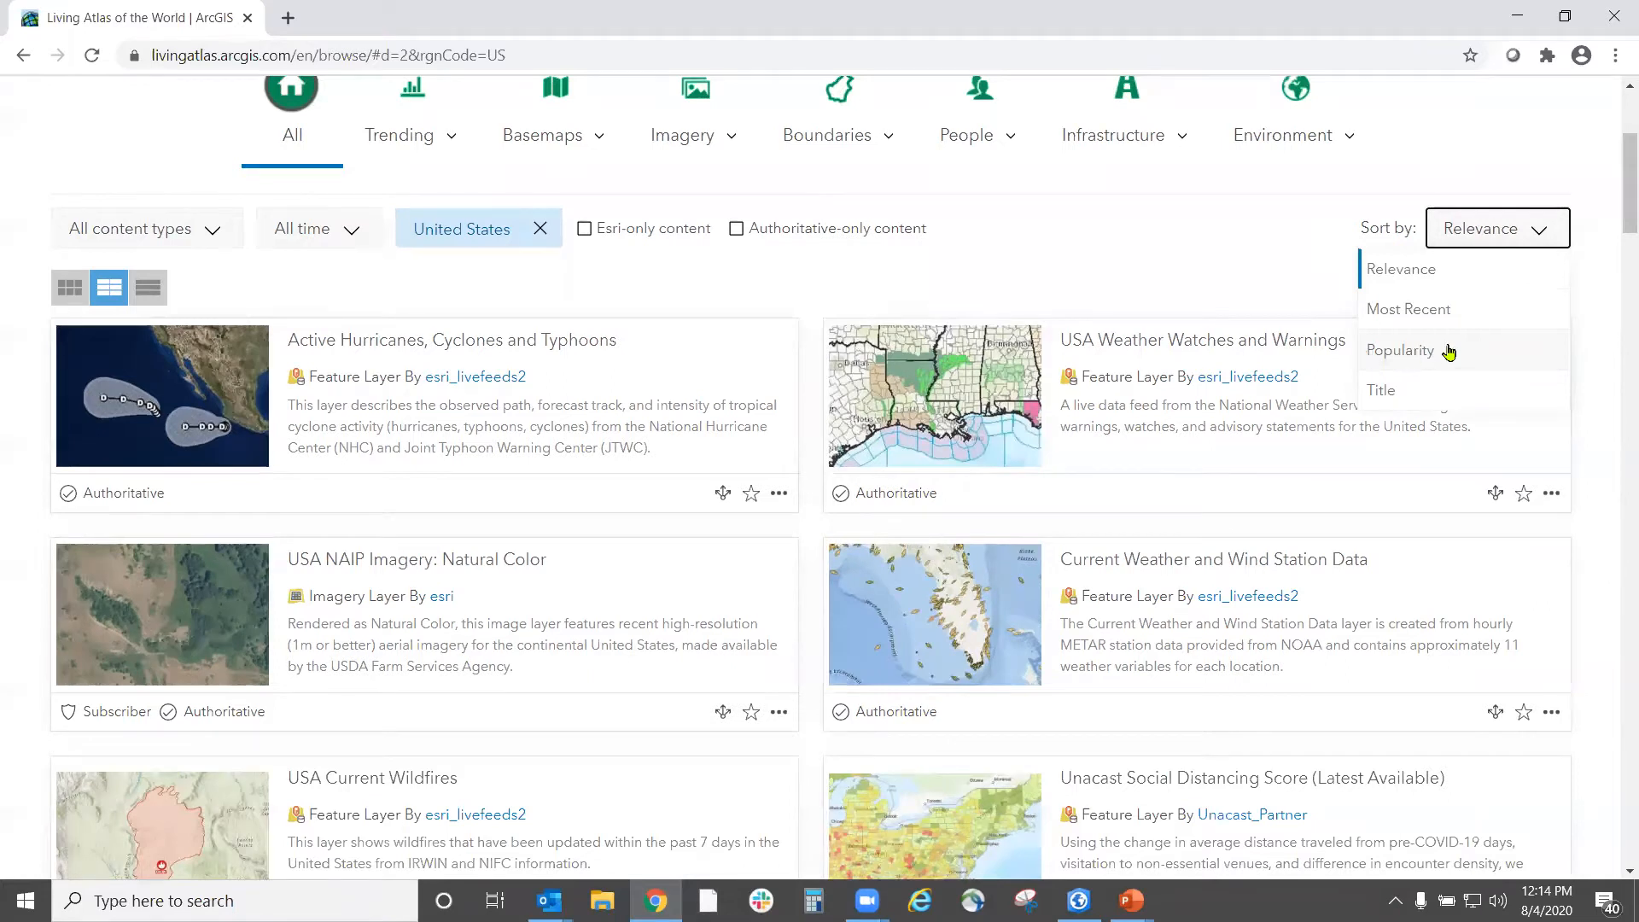
pyautogui.click(1449, 350)
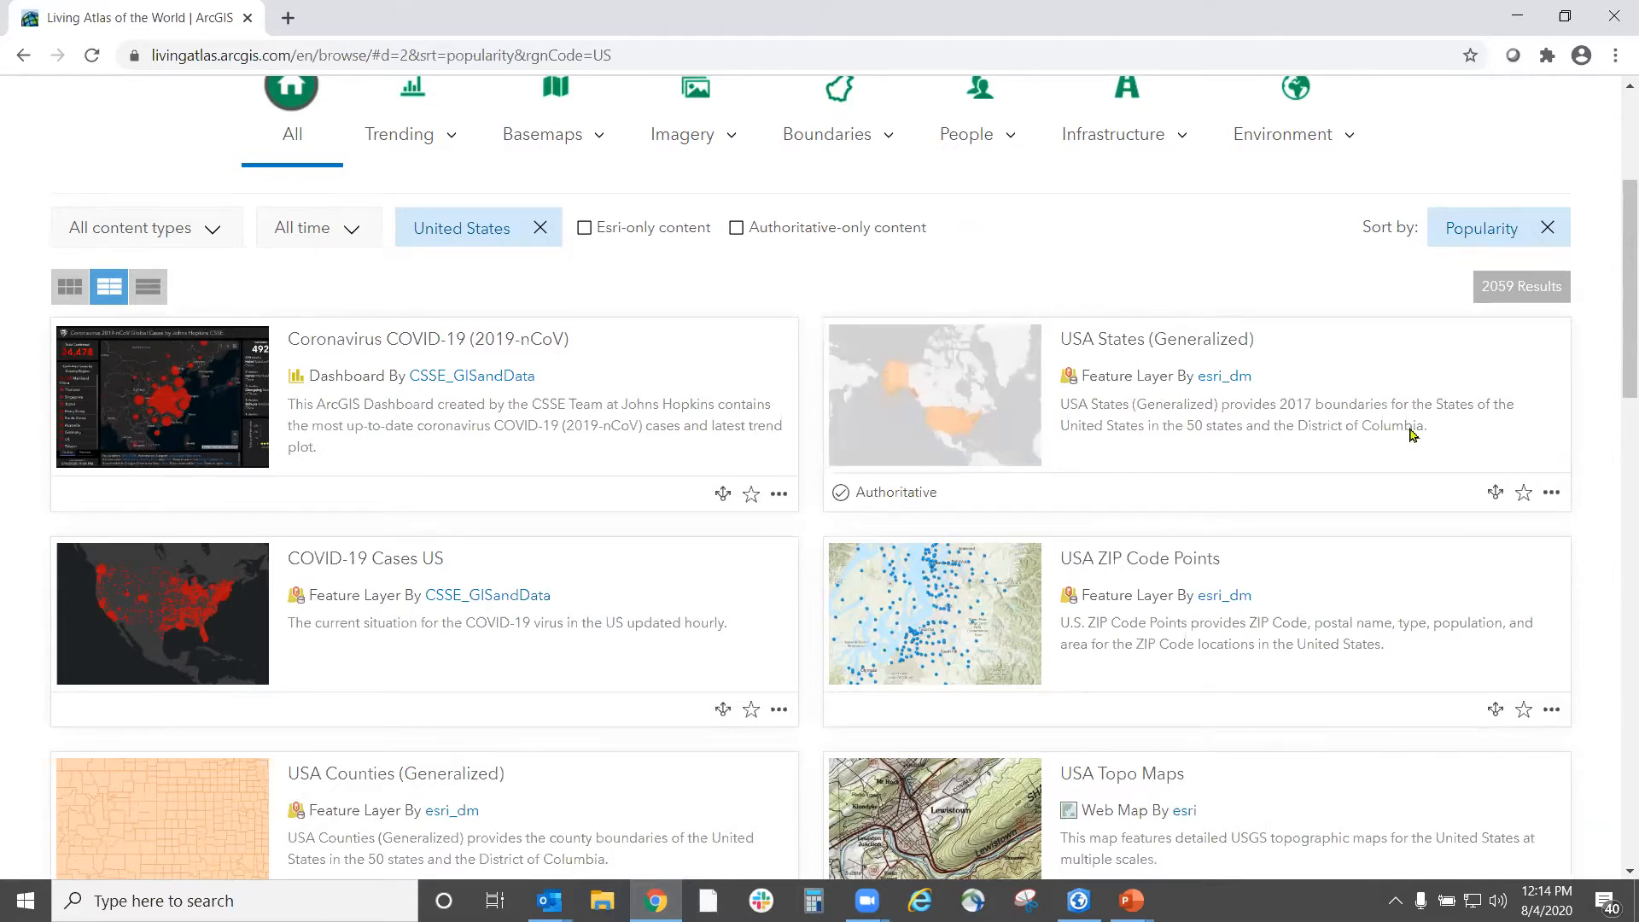
# - Browse the popularity-sorted United States items to survey the kinds of layers, web maps and dashboards on offer
pyautogui.scroll(-3, 1370, 453)
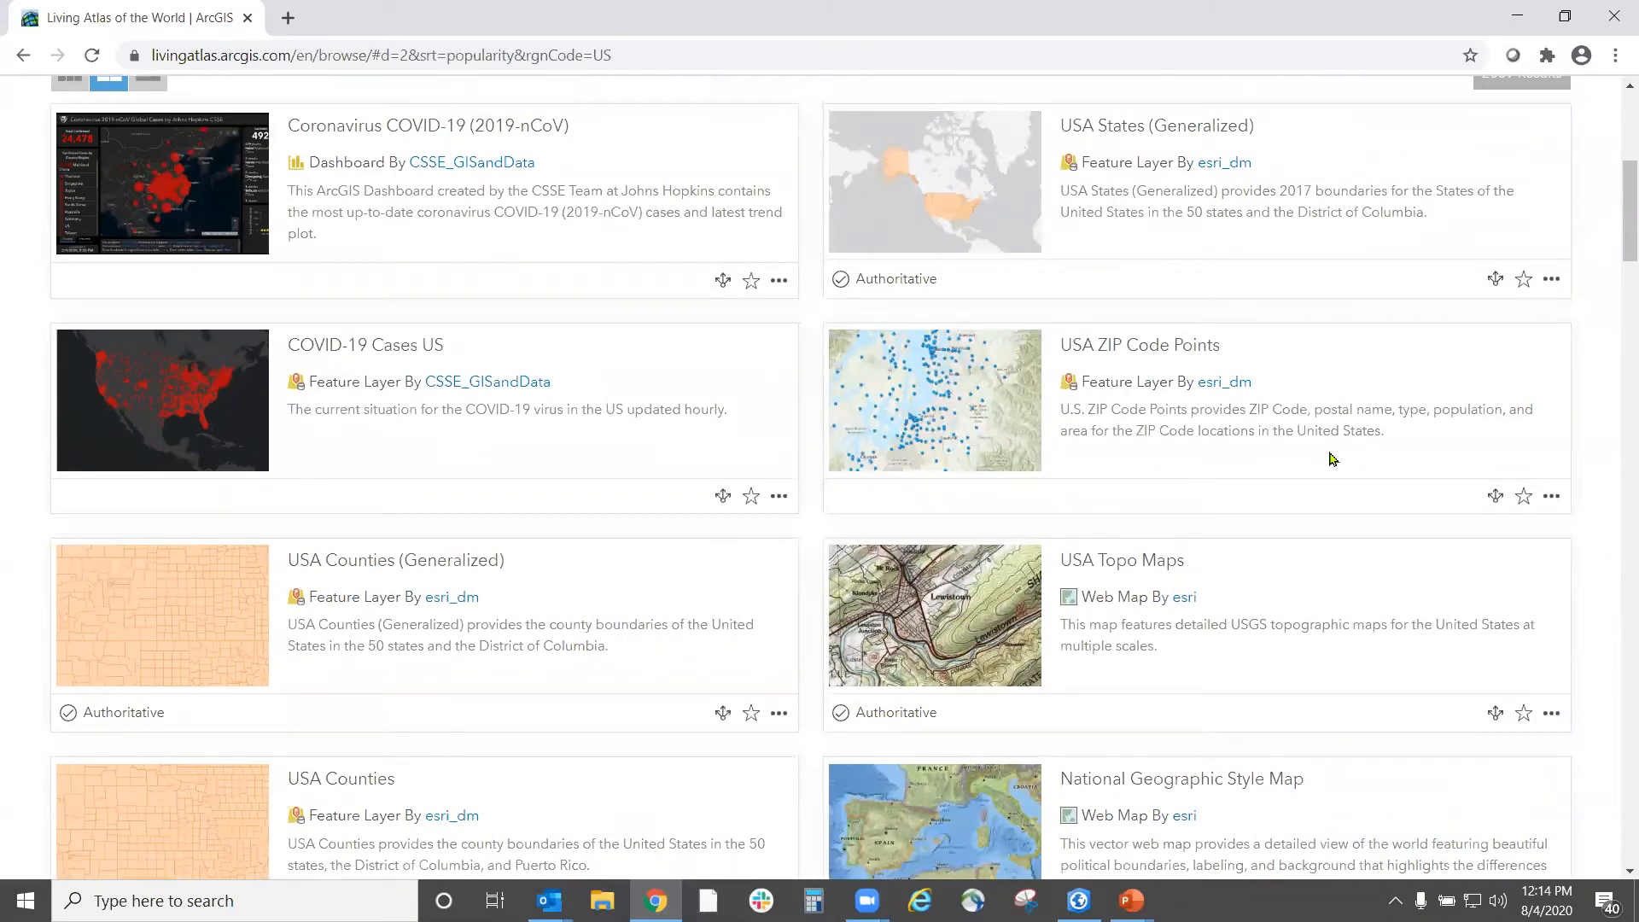
pyautogui.scroll(-1, 1333, 460)
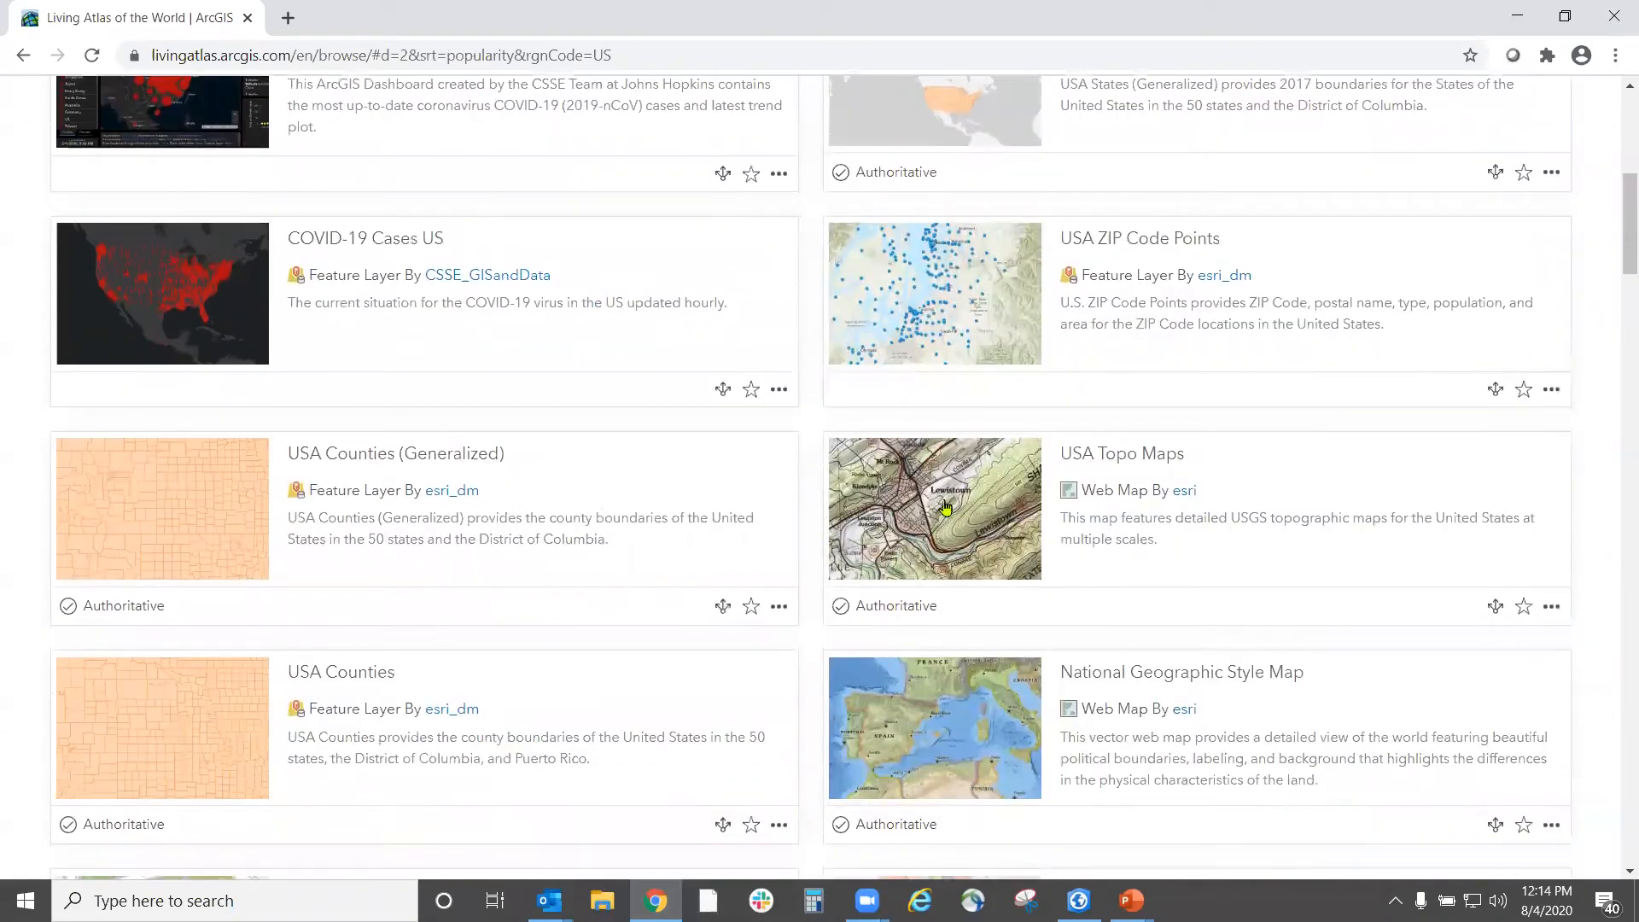
pyautogui.scroll(-2, 1296, 506)
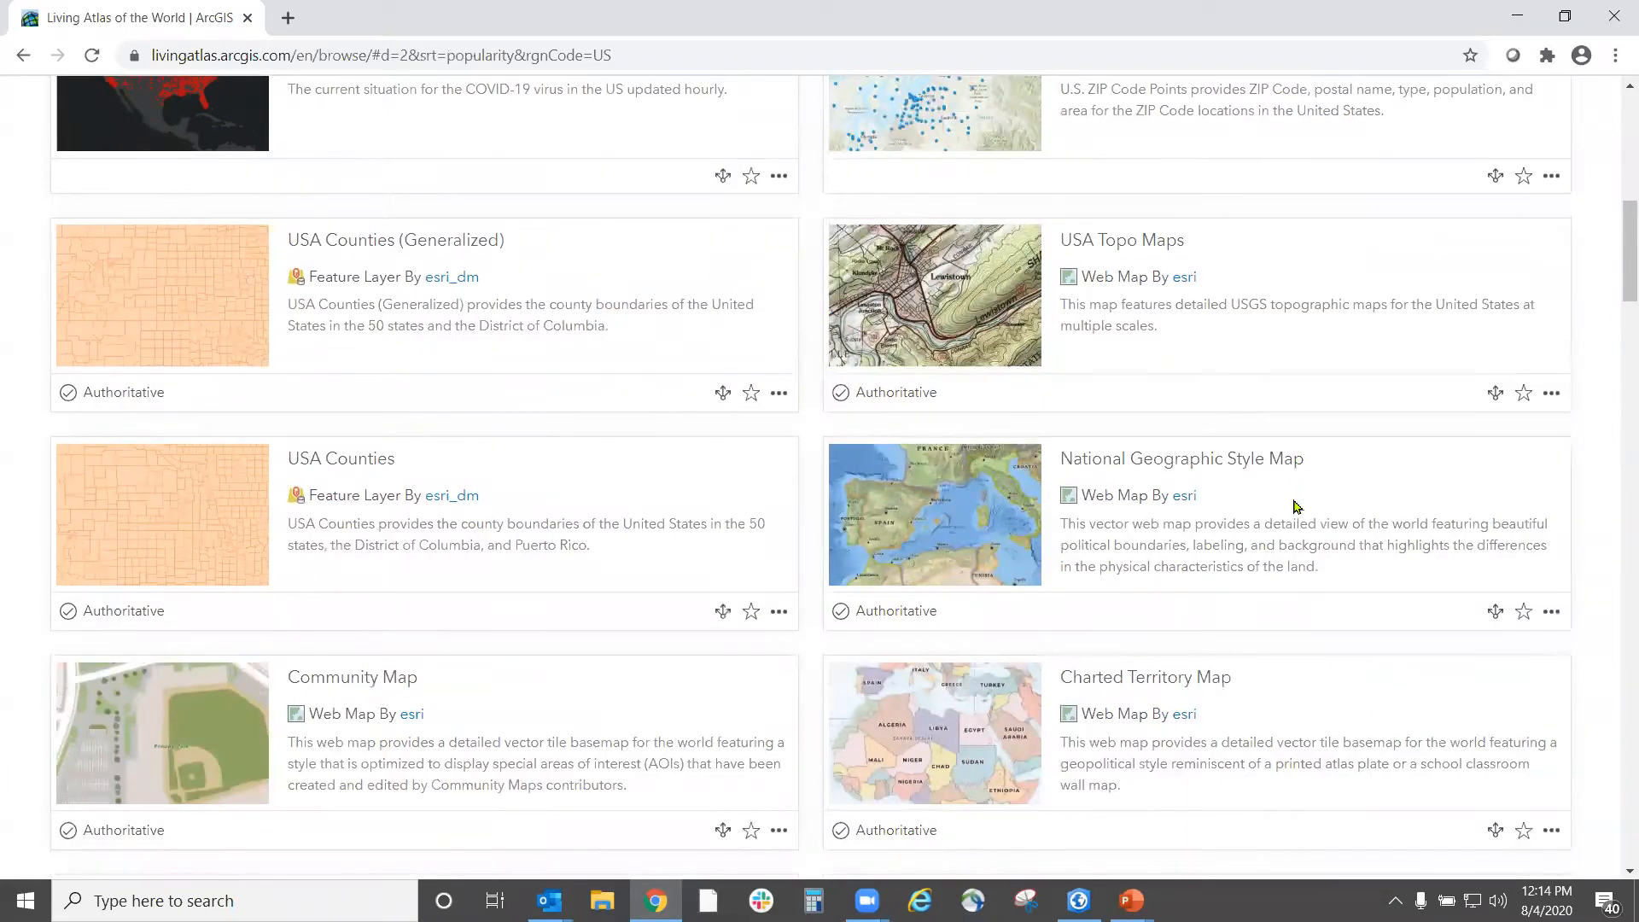
pyautogui.scroll(-2, 1296, 506)
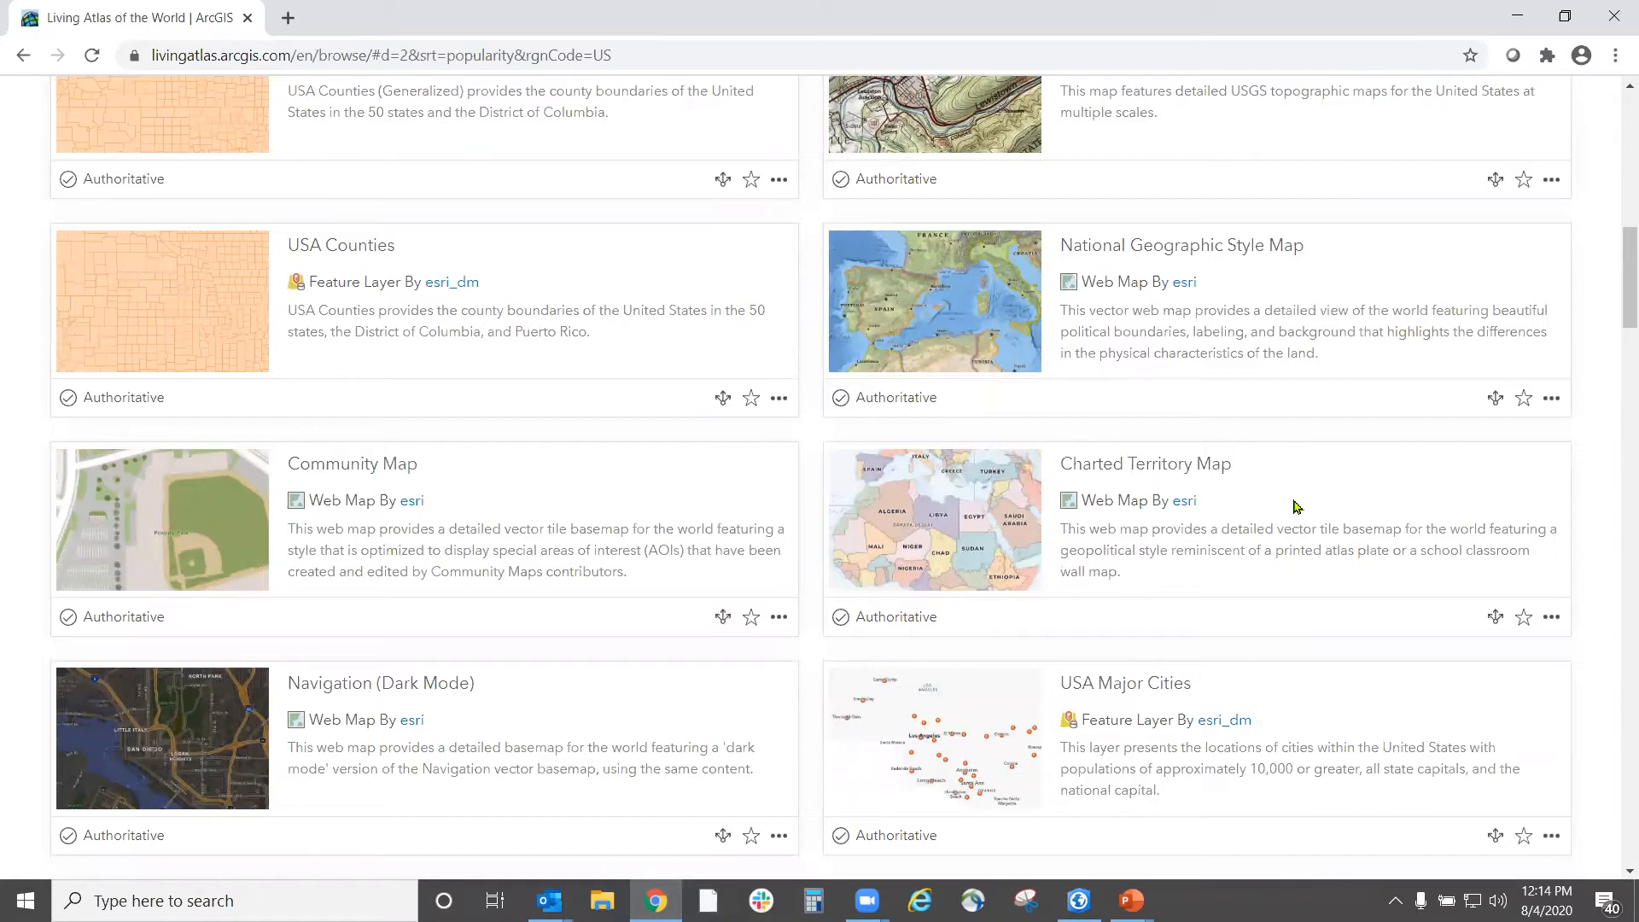
pyautogui.scroll(-3, 1296, 506)
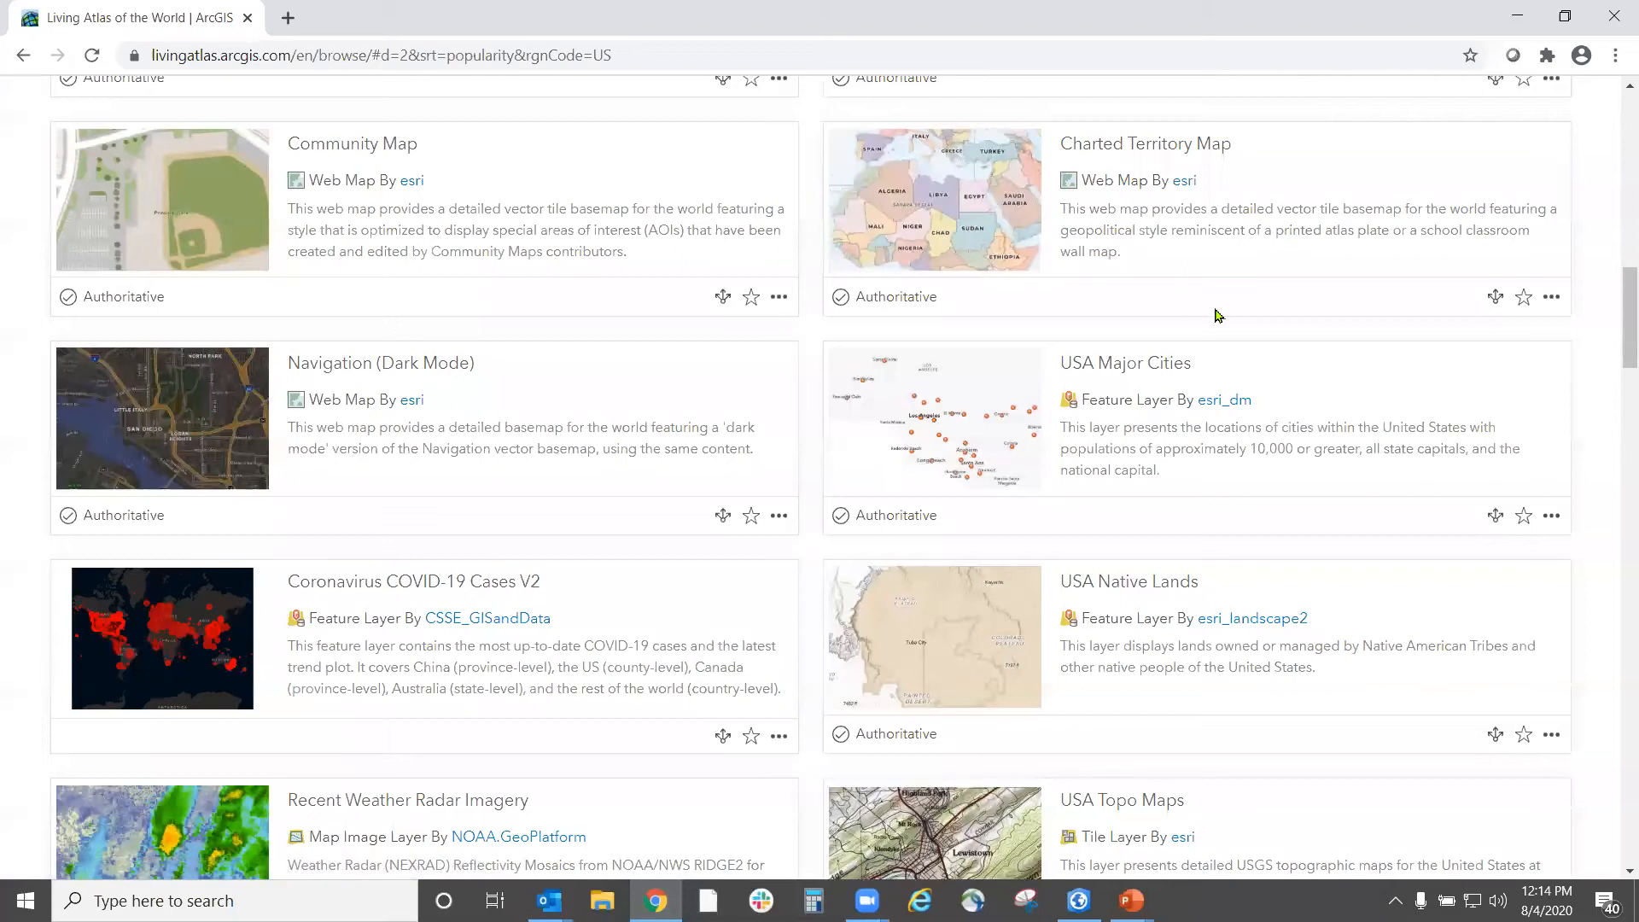
pyautogui.scroll(-1, 1218, 315)
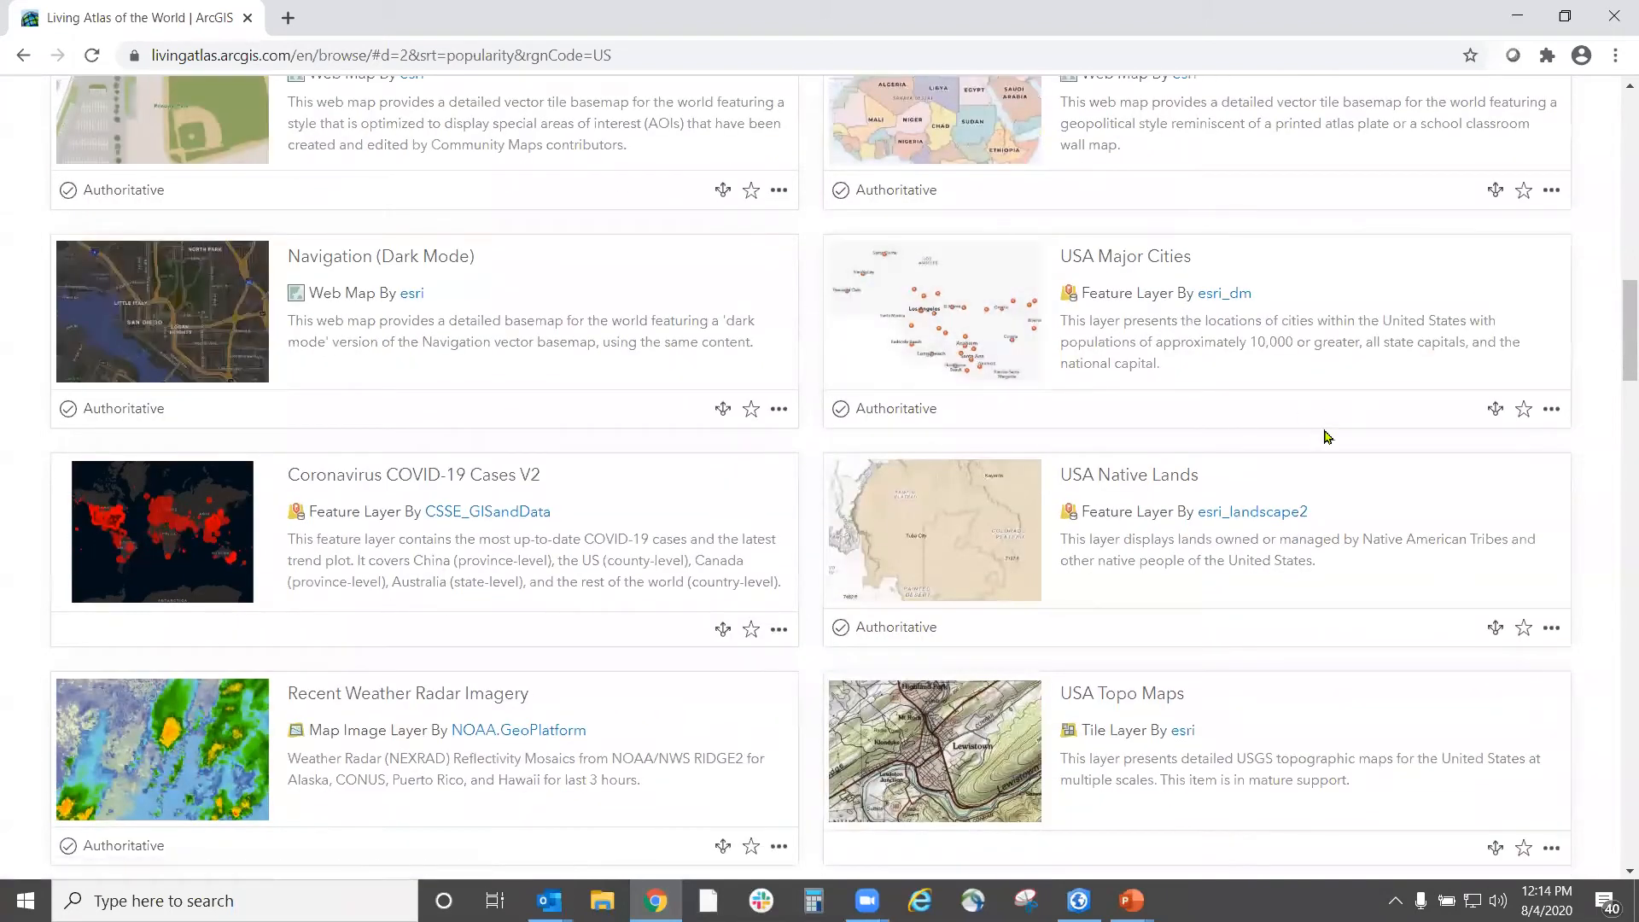
pyautogui.scroll(-2, 1306, 402)
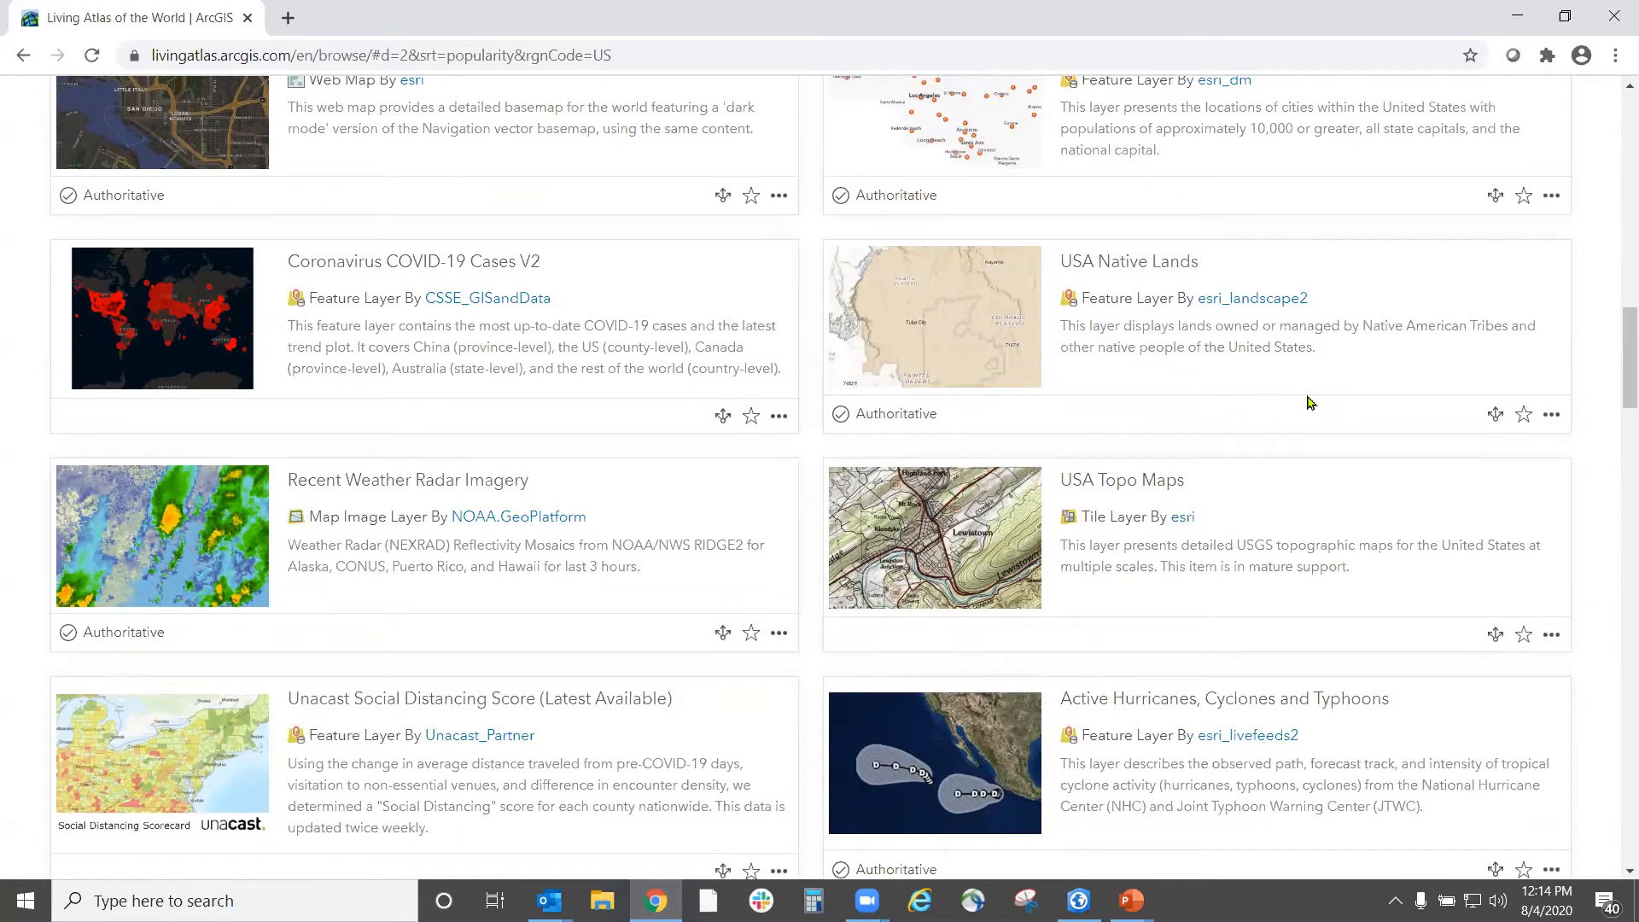
pyautogui.scroll(-3, 1306, 414)
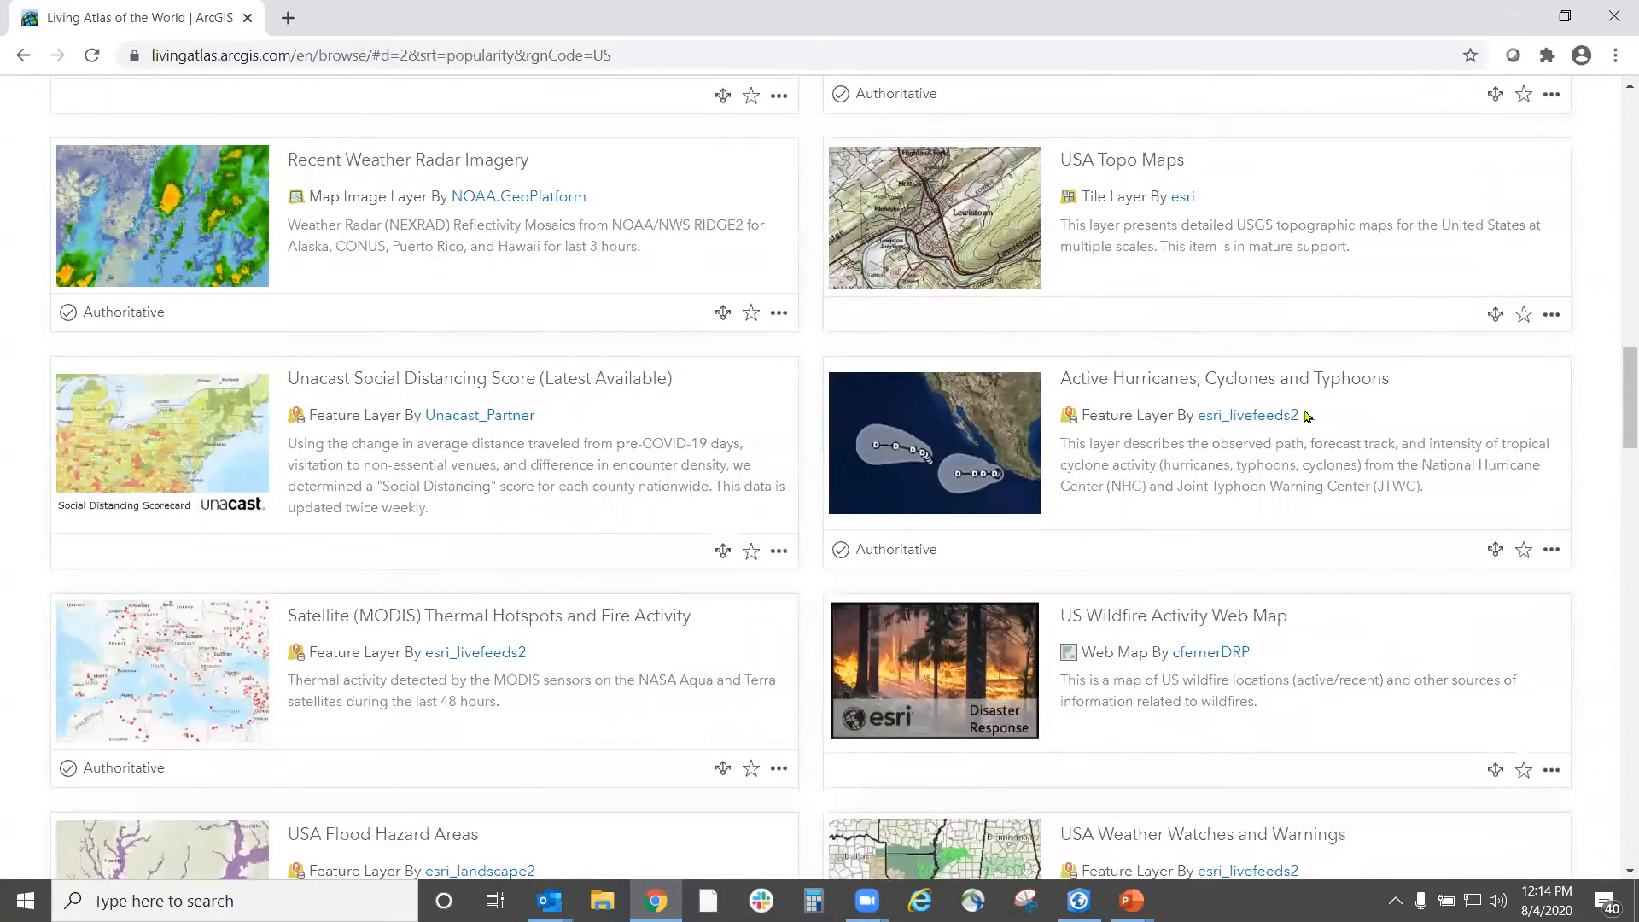
pyautogui.scroll(-3, 1306, 416)
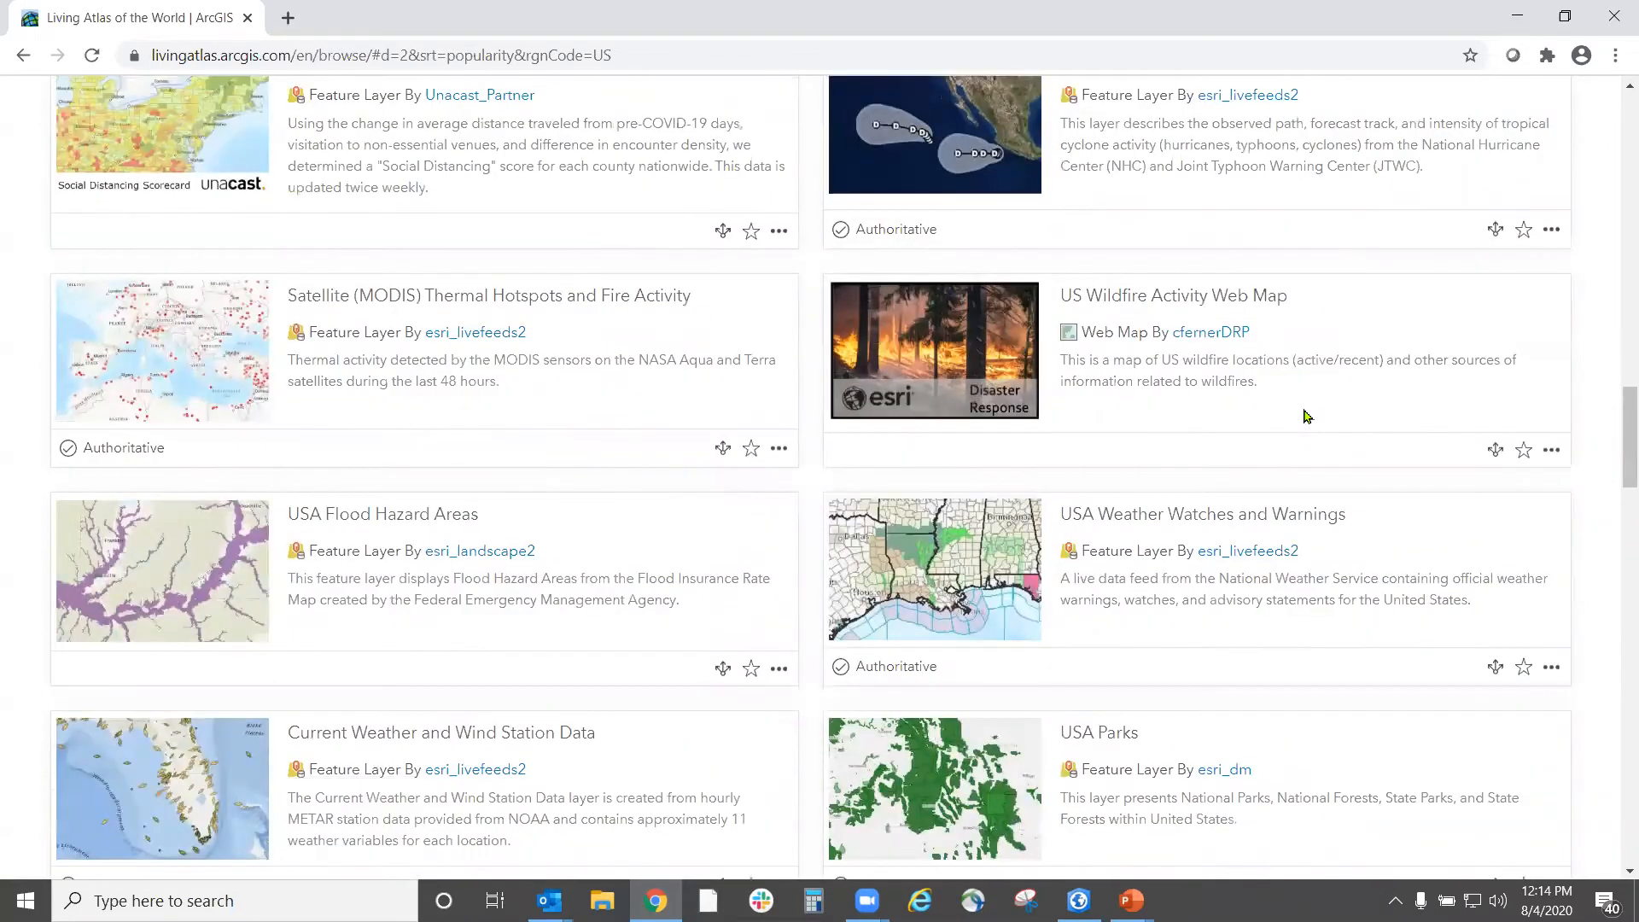
pyautogui.scroll(-3, 1305, 478)
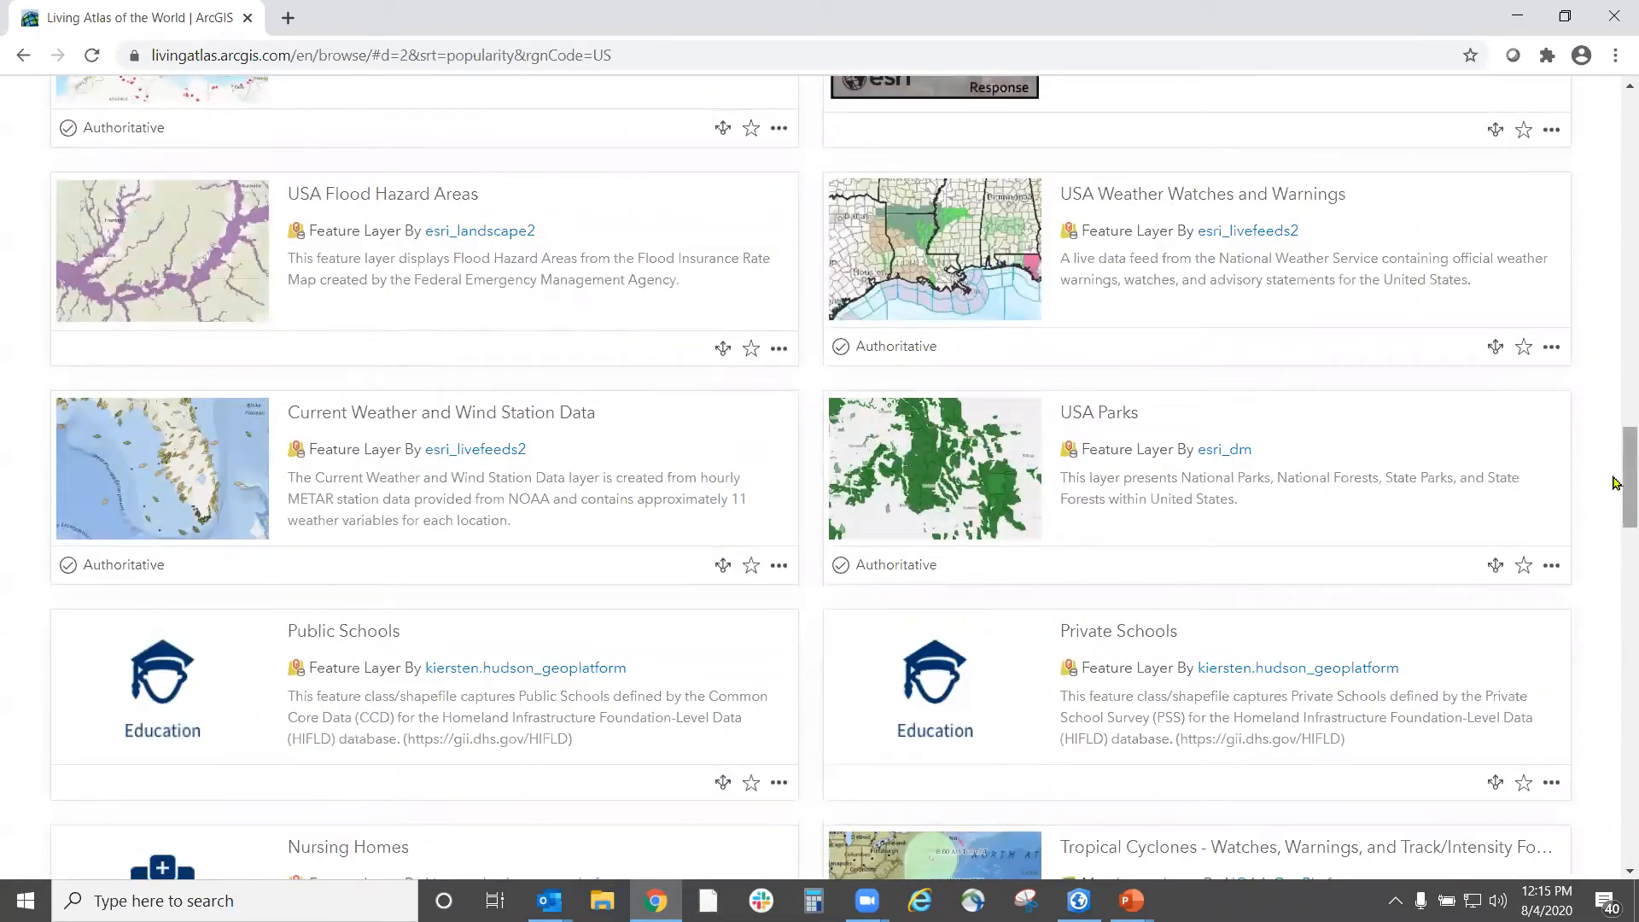
pyautogui.moveTo(1616, 482); pyautogui.dragTo(1616, 592)
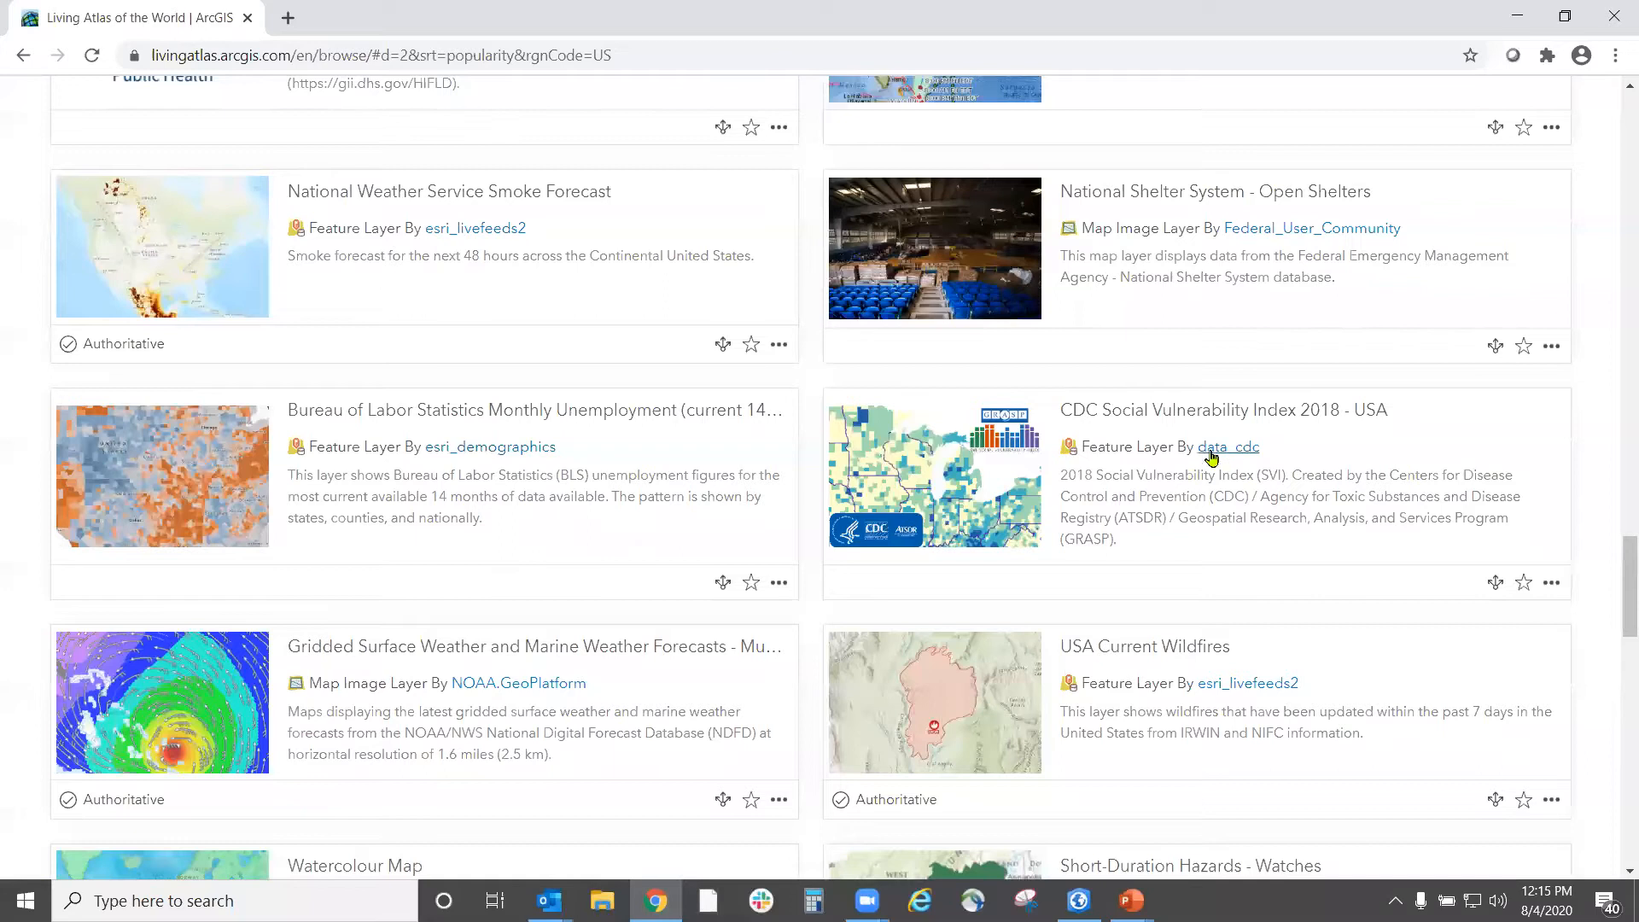
pyautogui.scroll(-5, 732, 573)
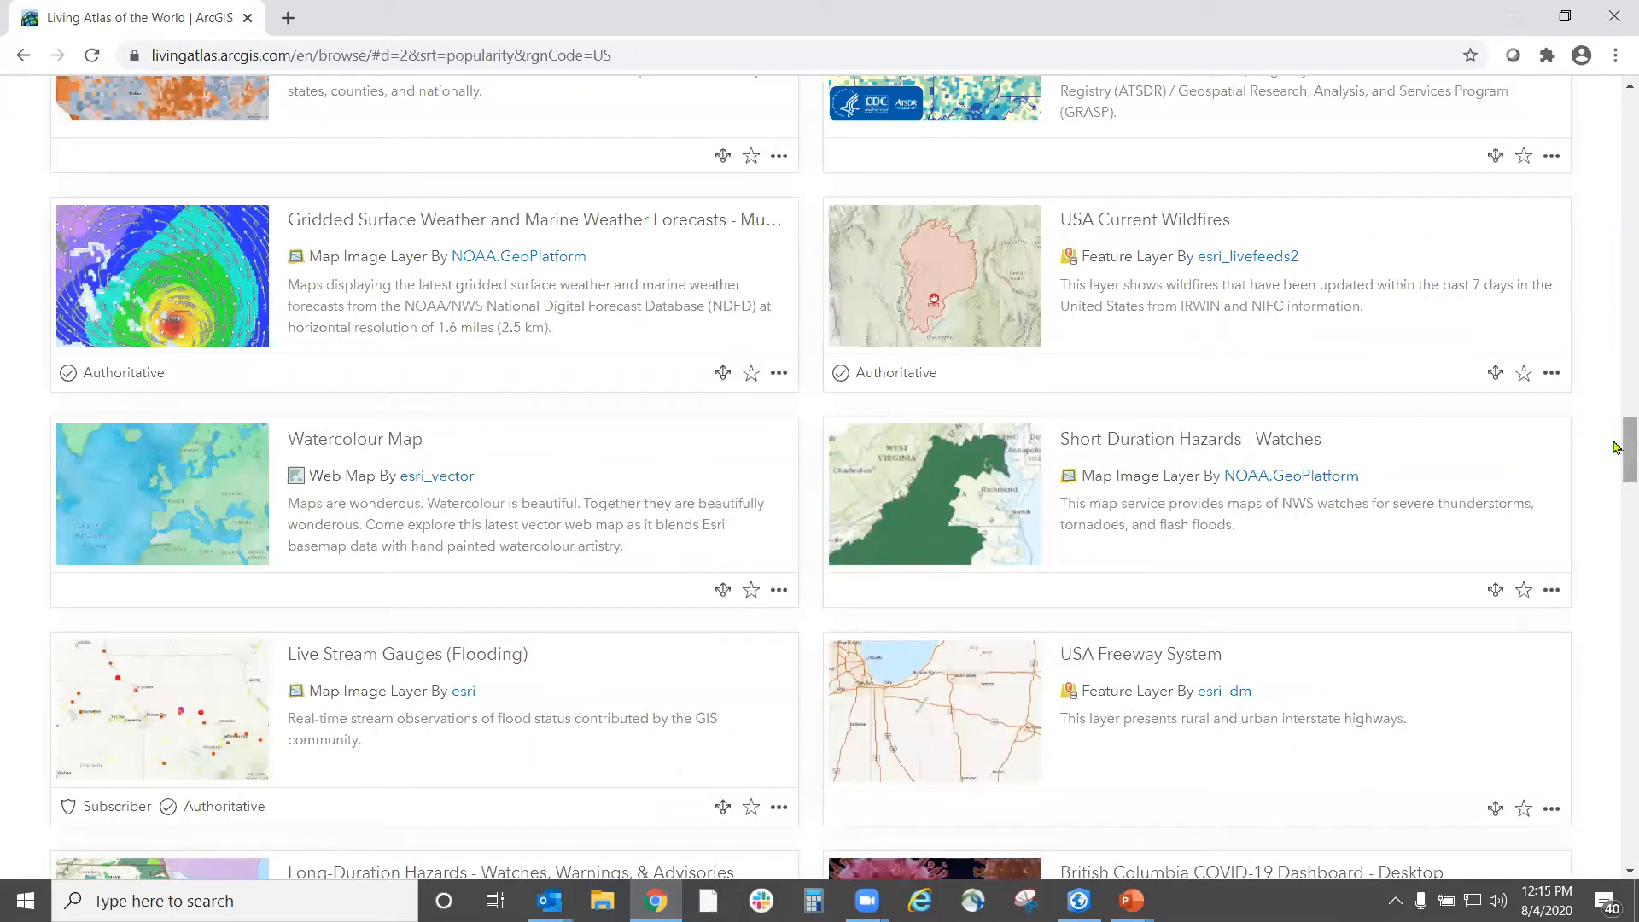
pyautogui.moveTo(1616, 446); pyautogui.dragTo(1616, 531)
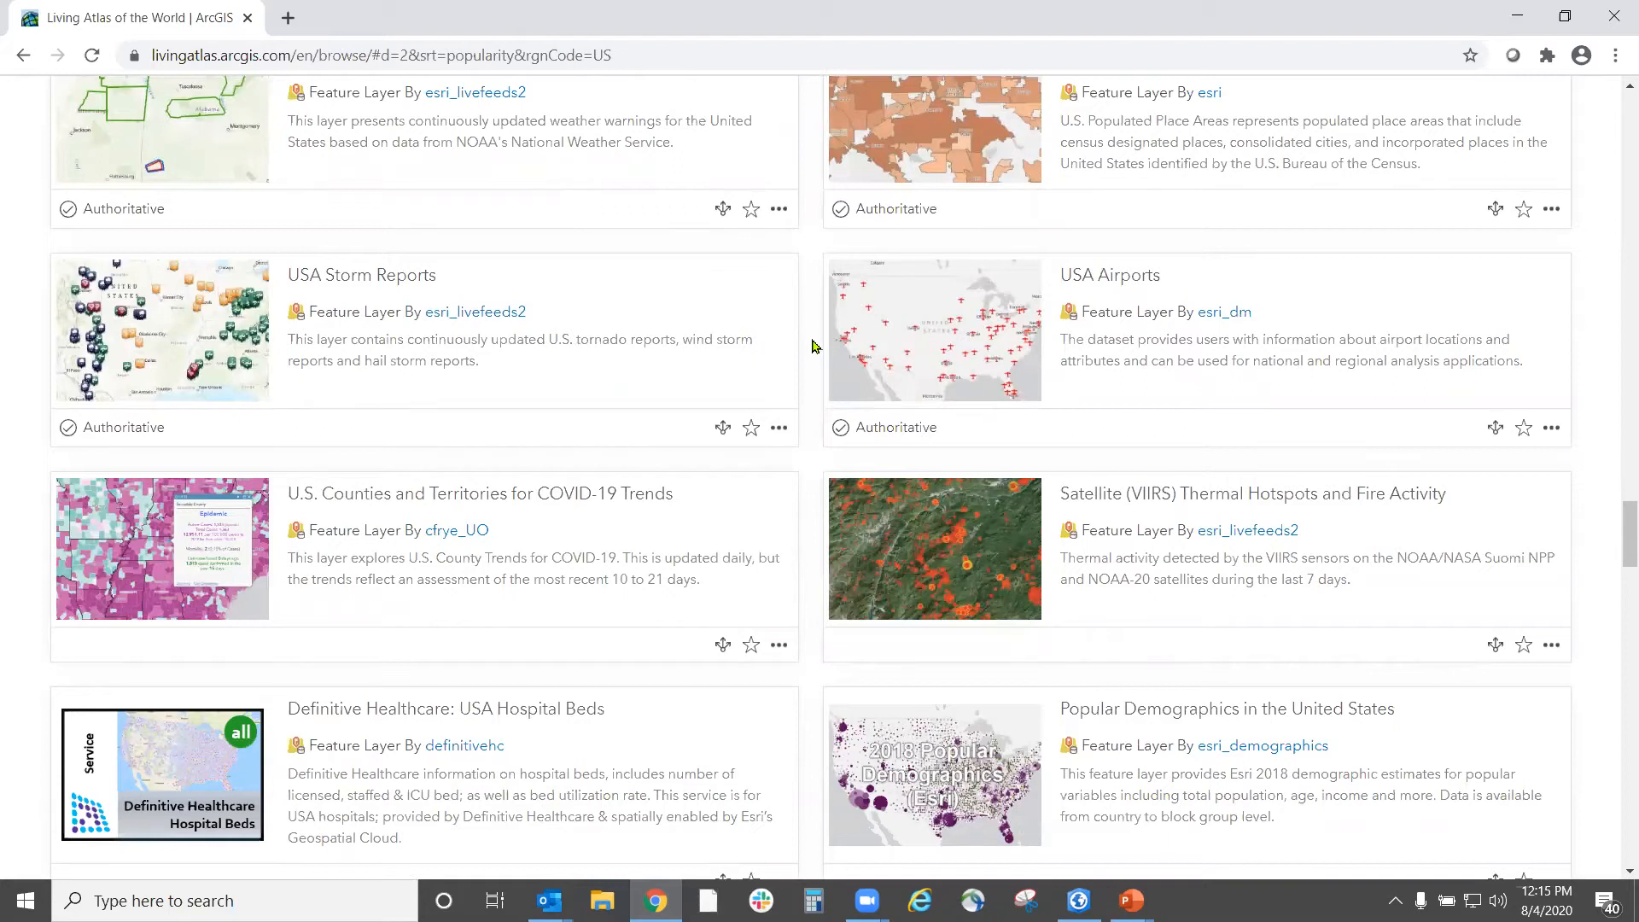
pyautogui.scroll(-2, 812, 346)
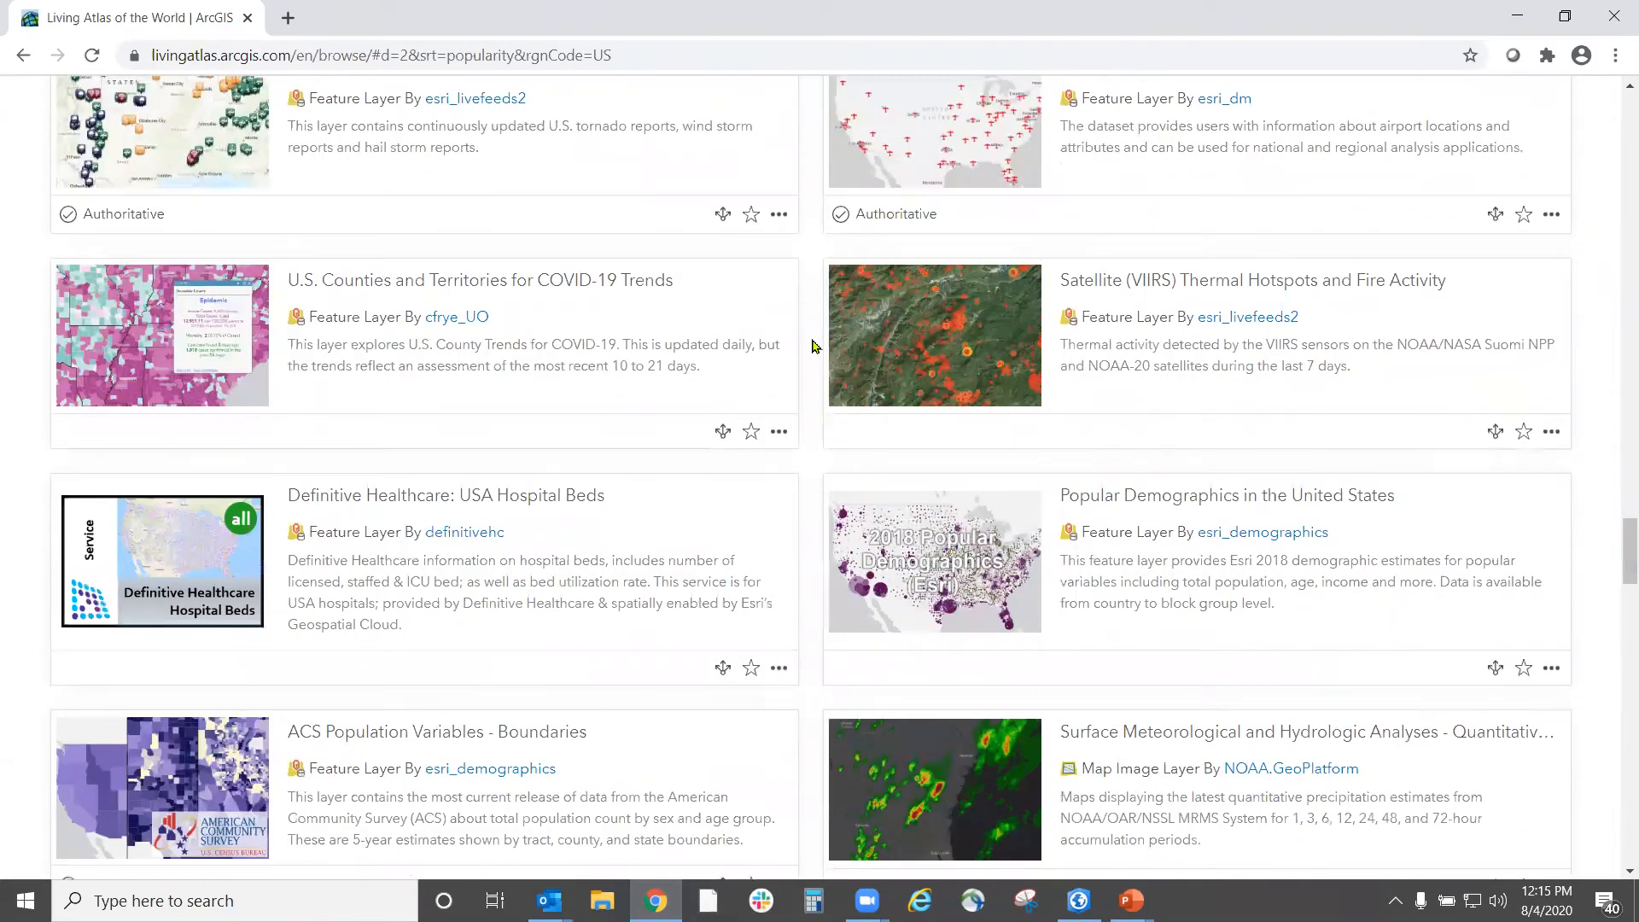
pyautogui.scroll(-5, 813, 346)
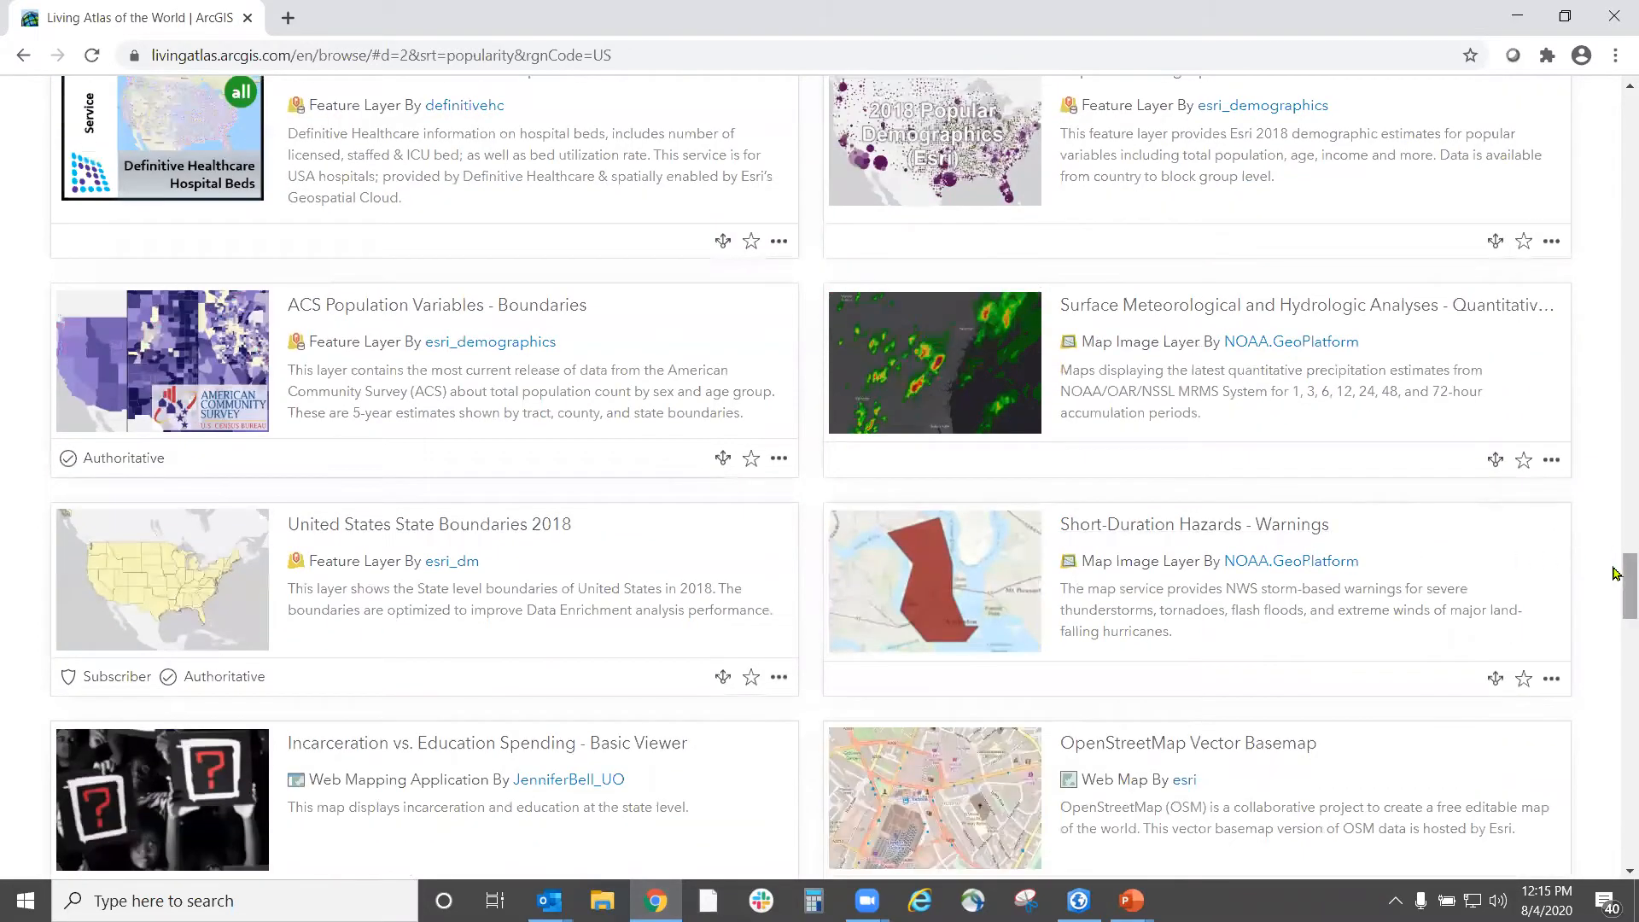
# - Open the item page of the Unacast Social Distancing Score (Latest Available) feature layer
pyautogui.moveTo(1616, 575); pyautogui.dragTo(1625, 285)
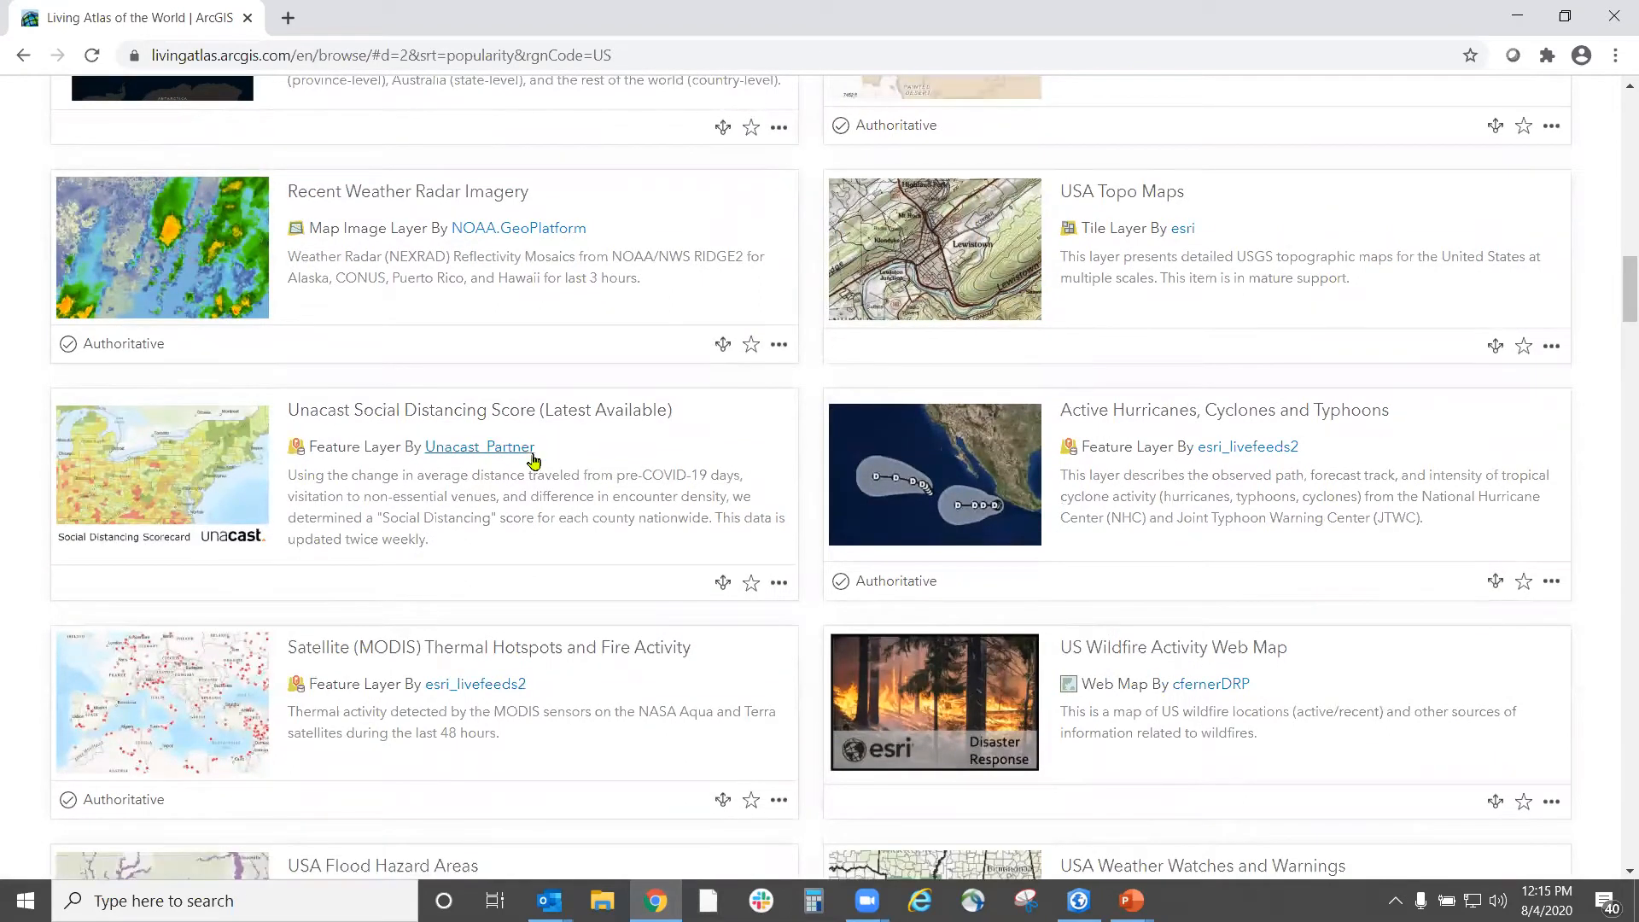
pyautogui.click(524, 413)
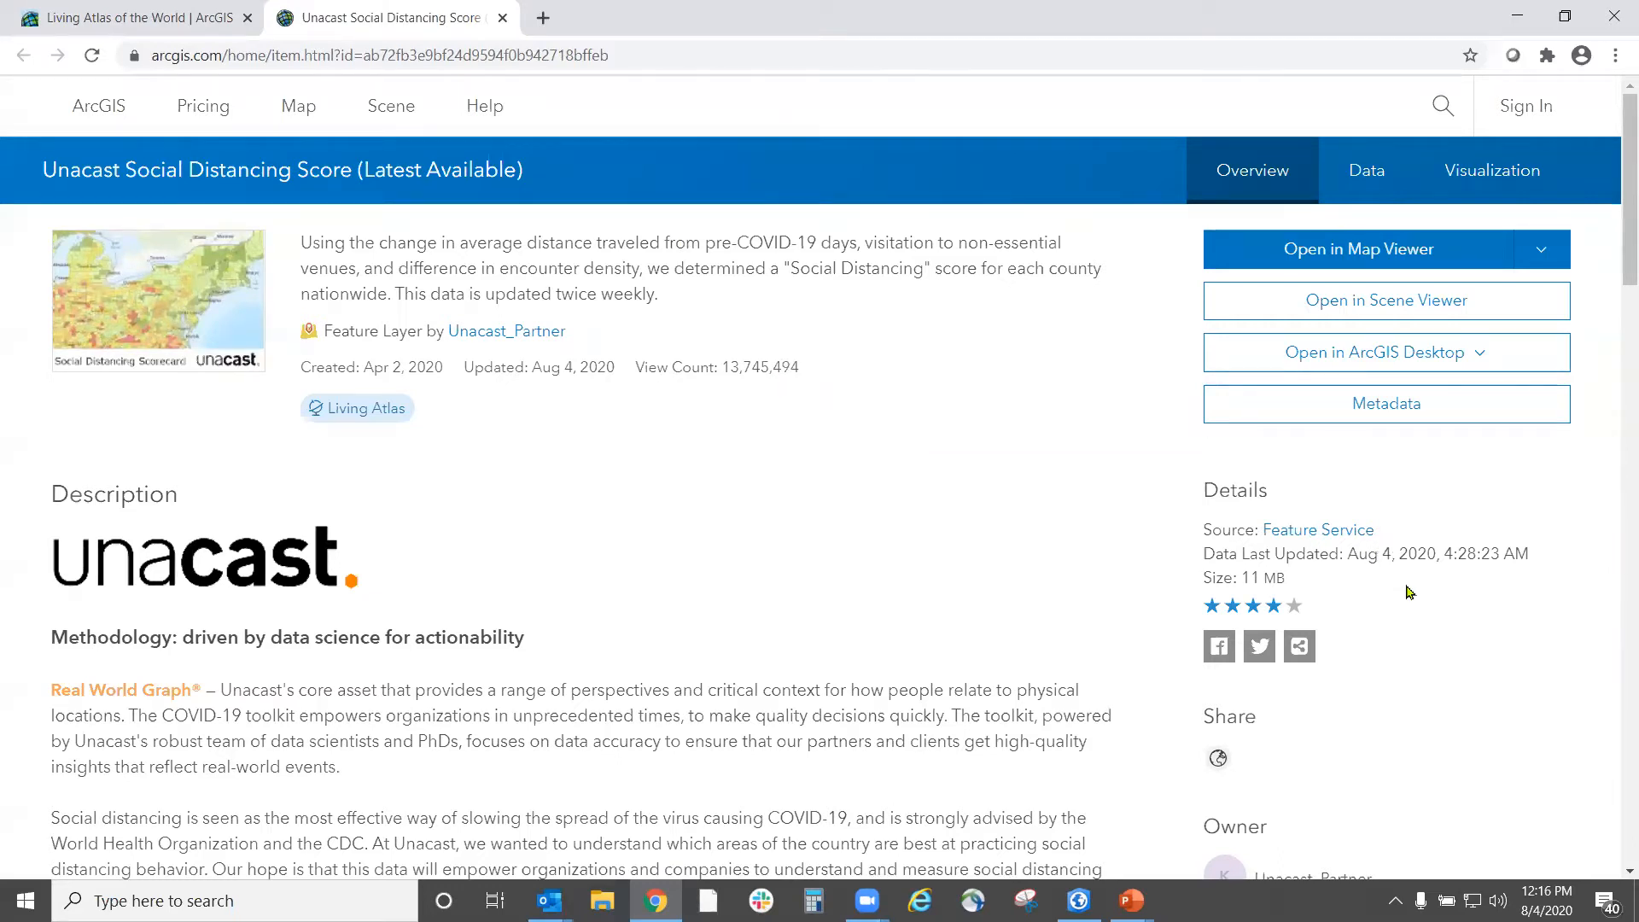
# - Review the Unacast item page's description, privacy note, layers and terms of use, and highlight the sentence on how often the data is updated
pyautogui.scroll(-10, 740, 595)
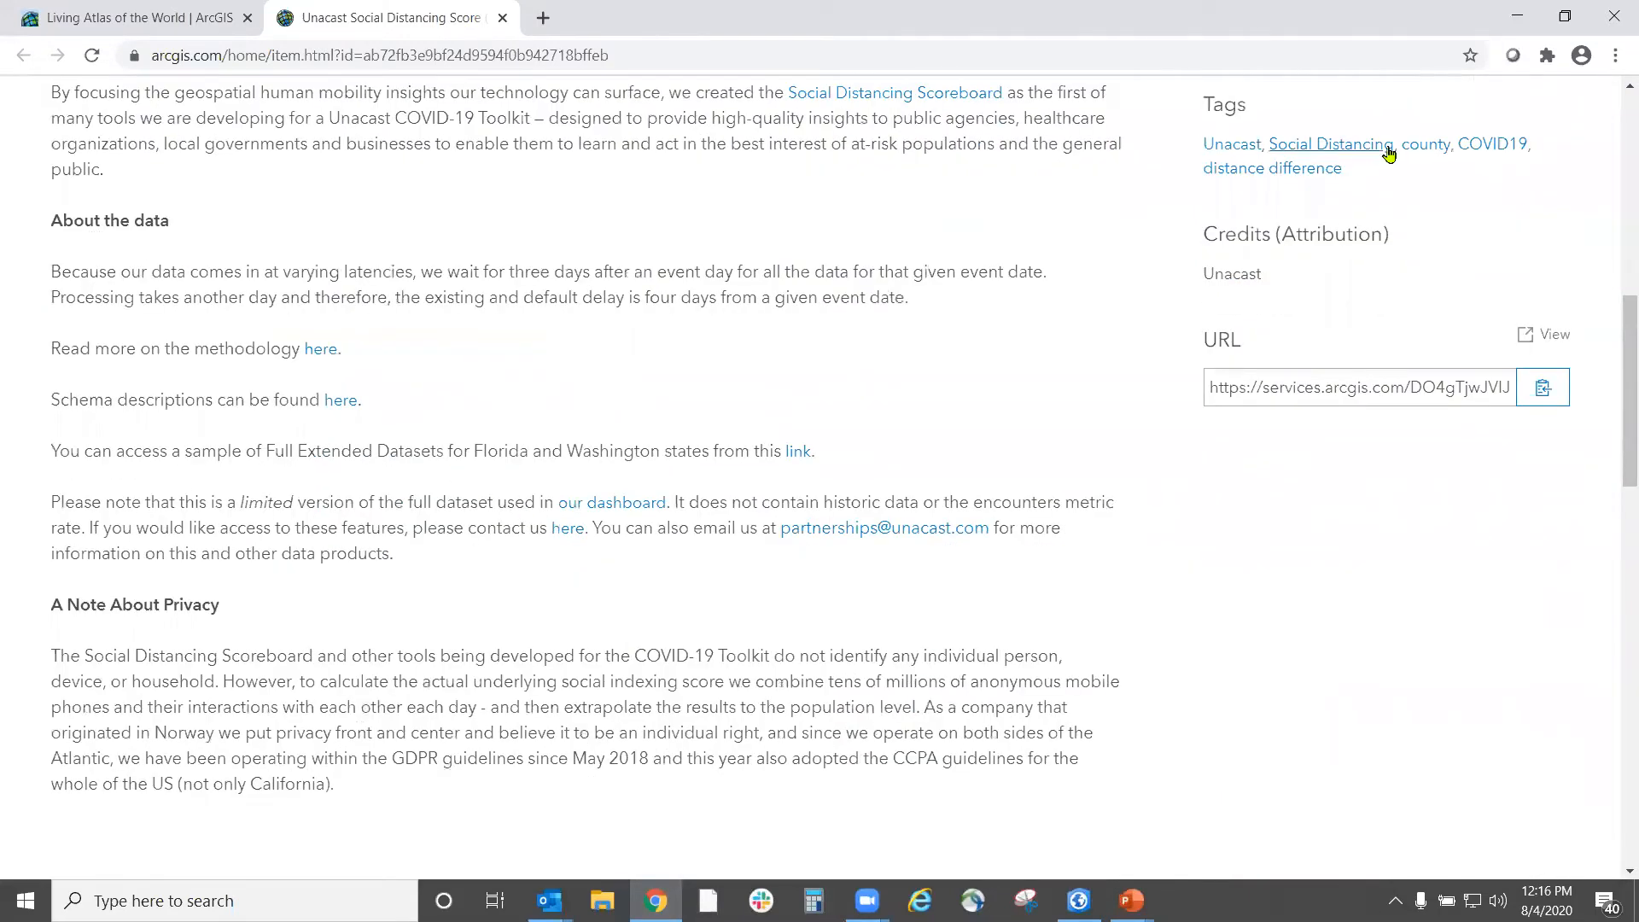
pyautogui.scroll(-2, 841, 485)
pyautogui.scroll(-2, 841, 485)
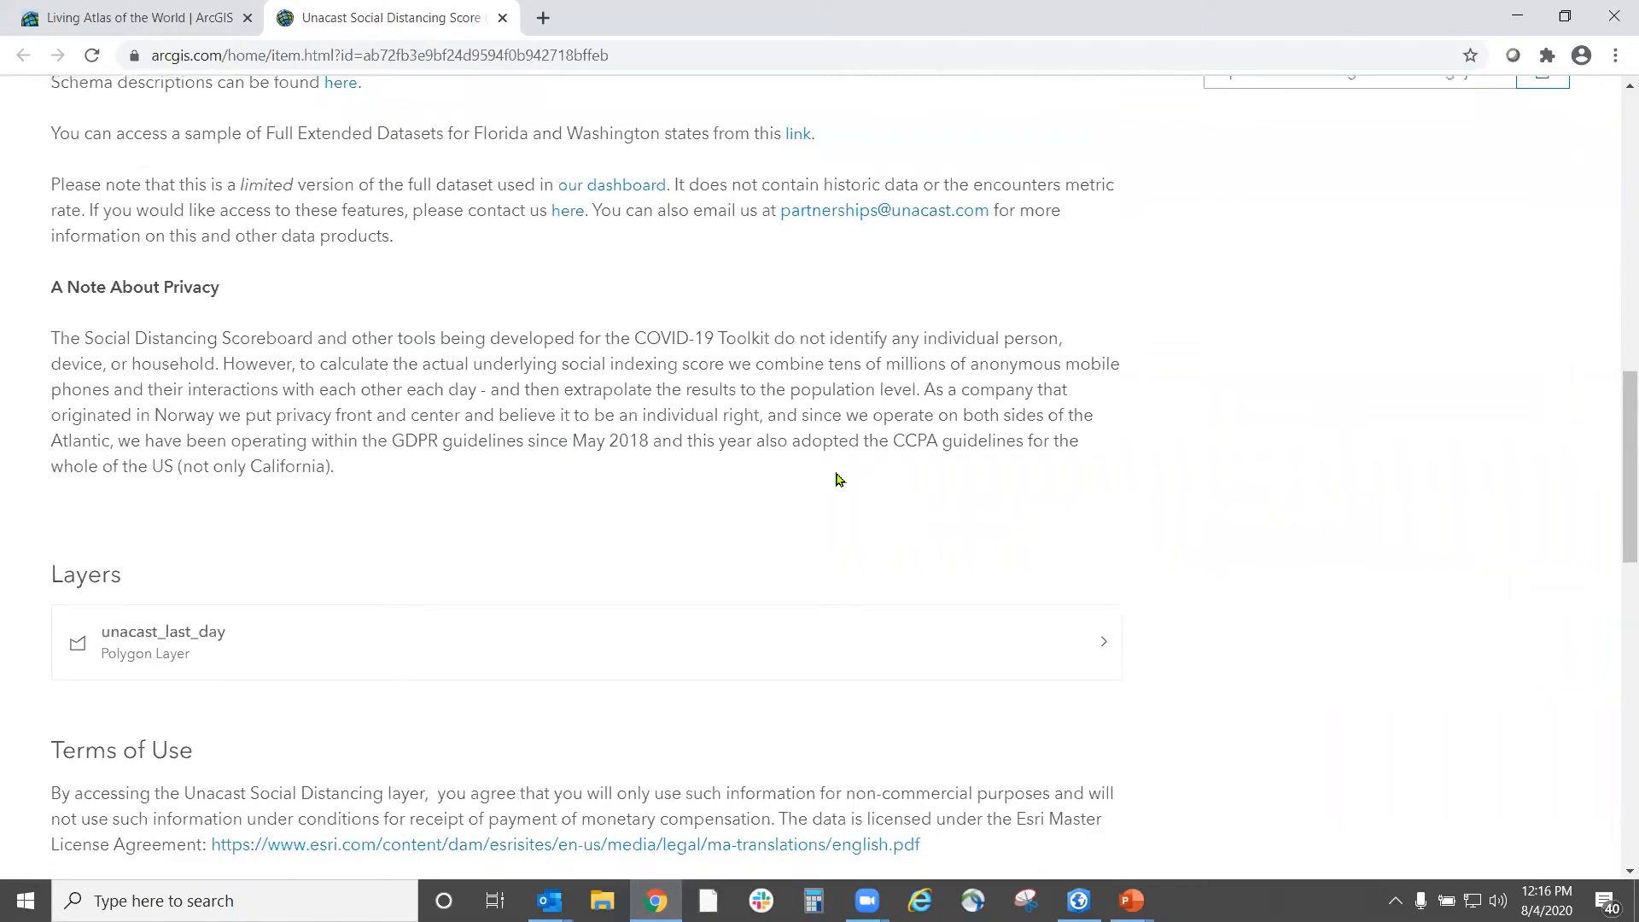
pyautogui.scroll(14, 837, 479)
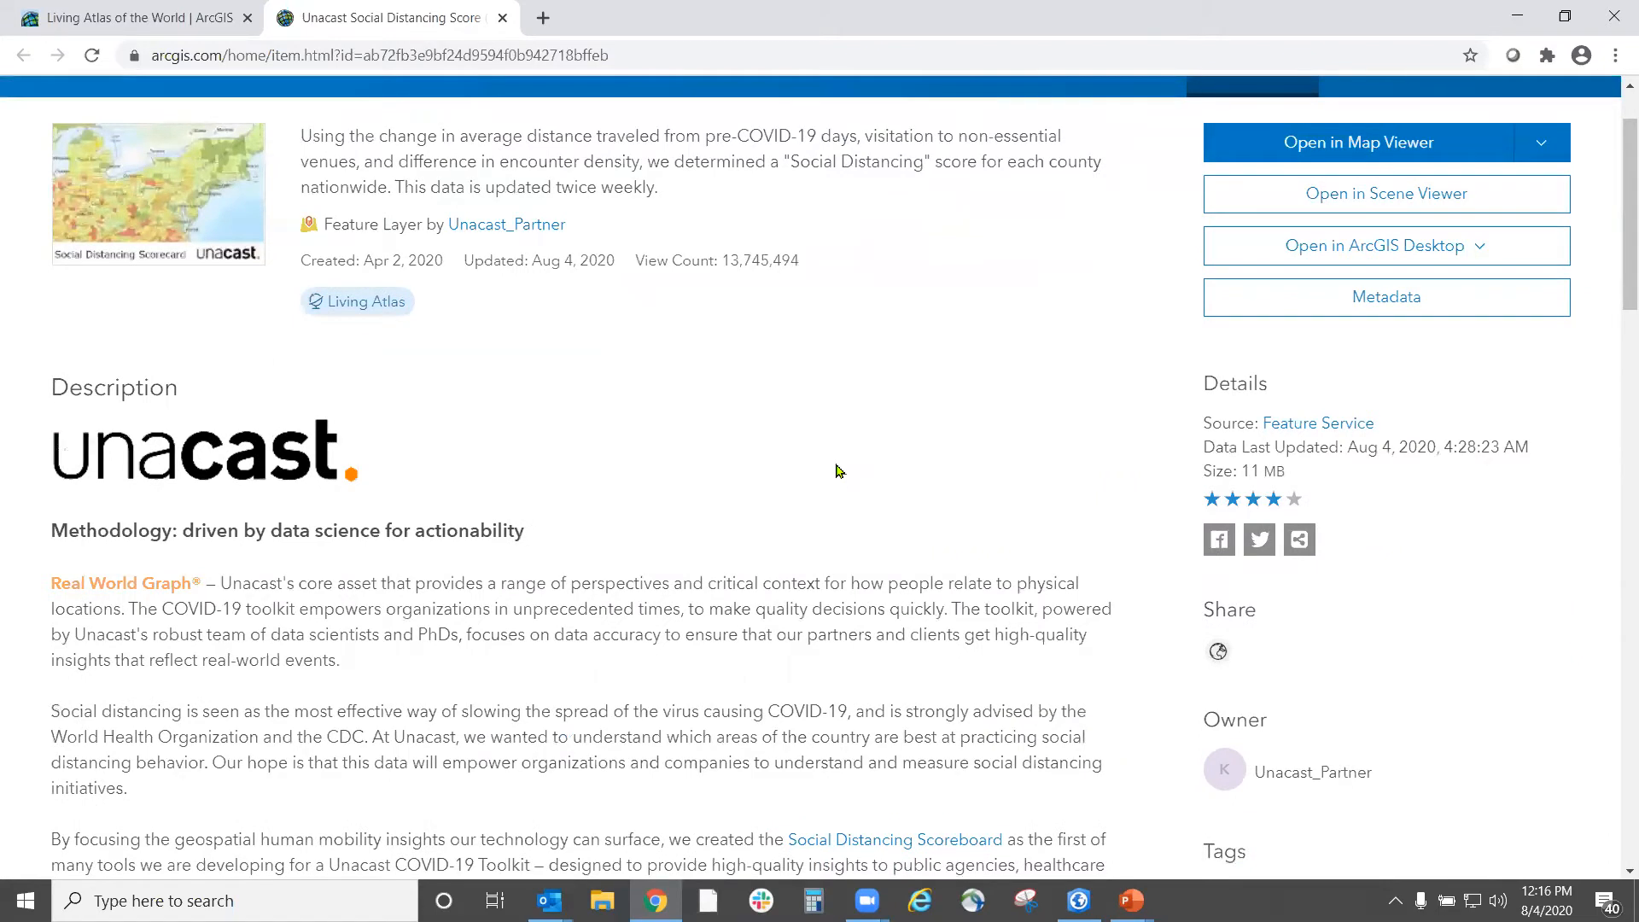
pyautogui.scroll(1, 836, 469)
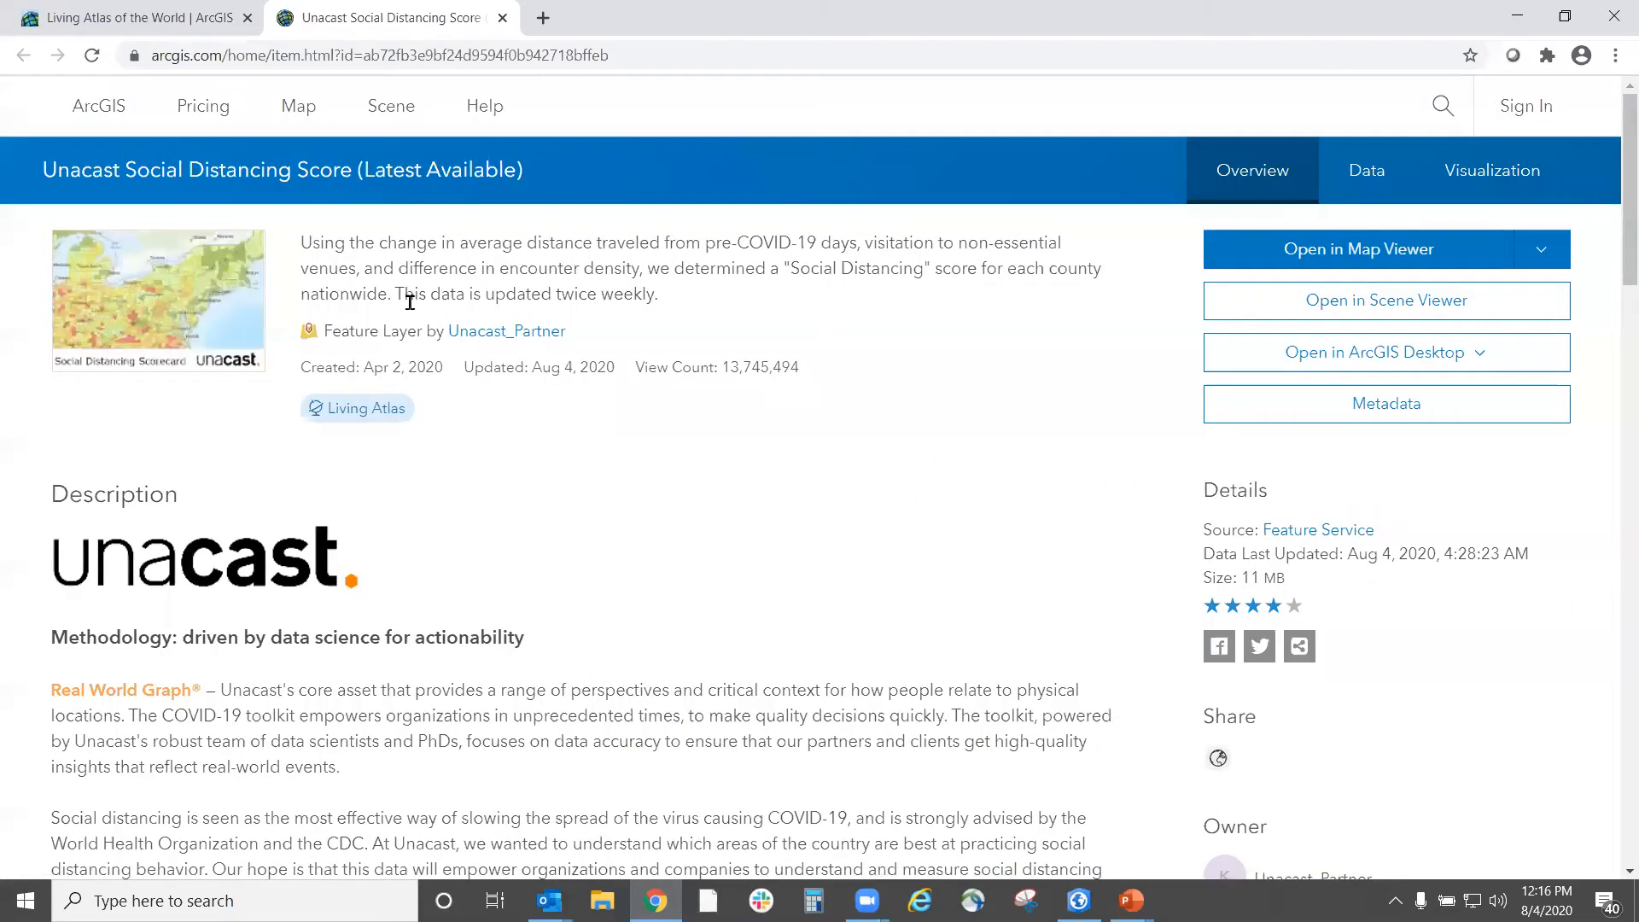
pyautogui.moveTo(399, 294); pyautogui.dragTo(662, 295)
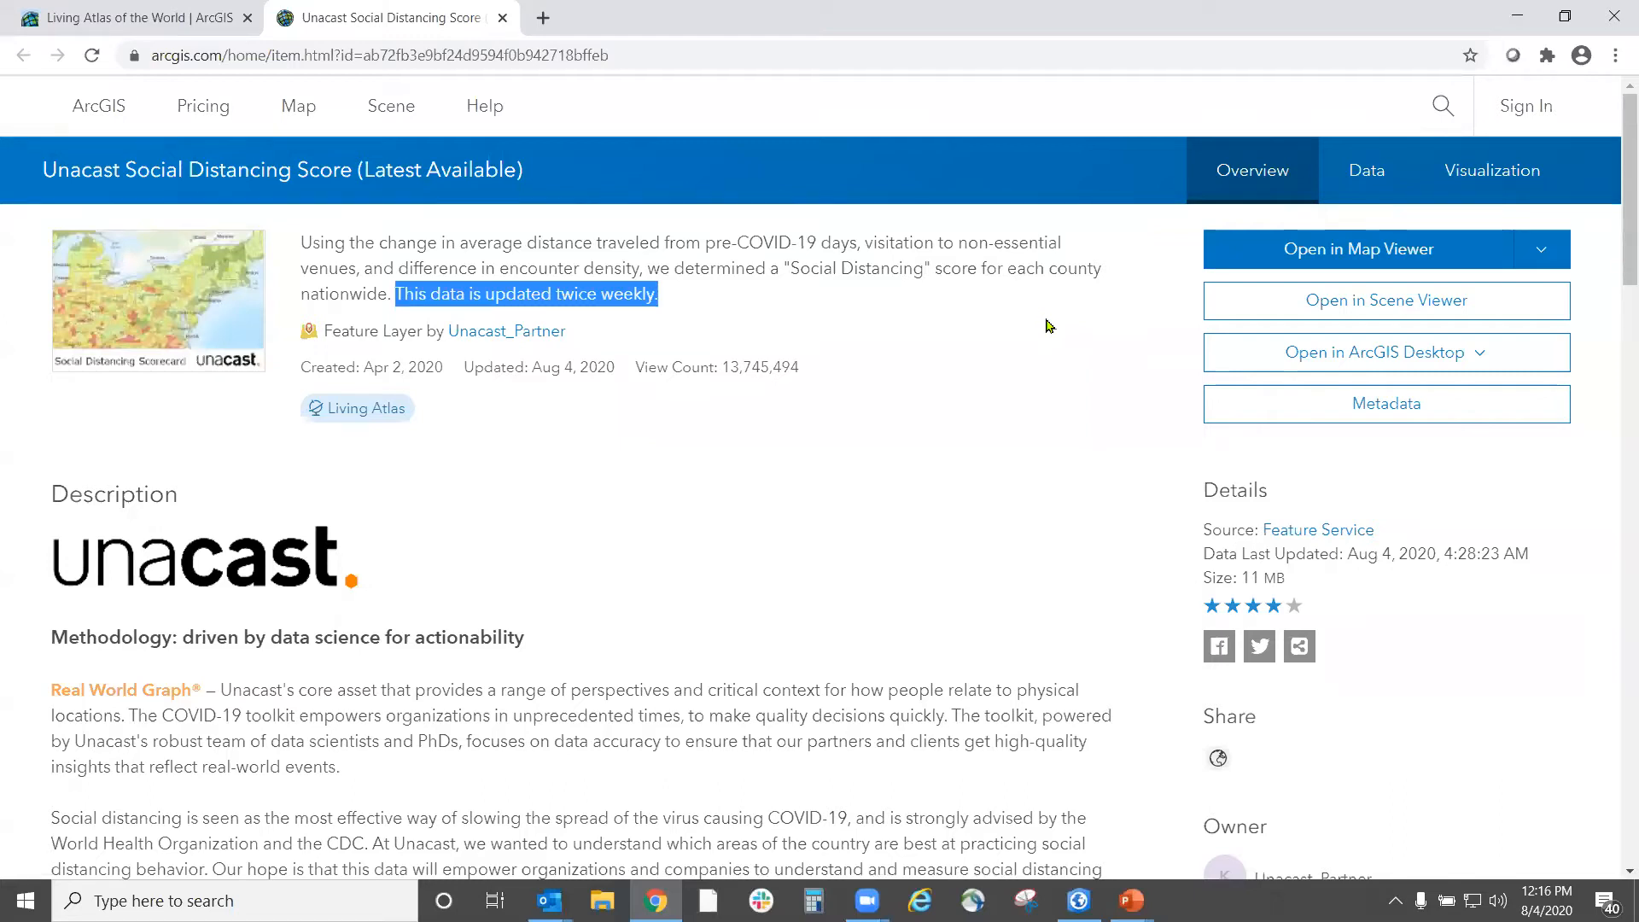
# - Check the options for opening the Unacast layer in Map Viewer and in ArcGIS Desktop
pyautogui.click(1539, 253)
pyautogui.click(1539, 253)
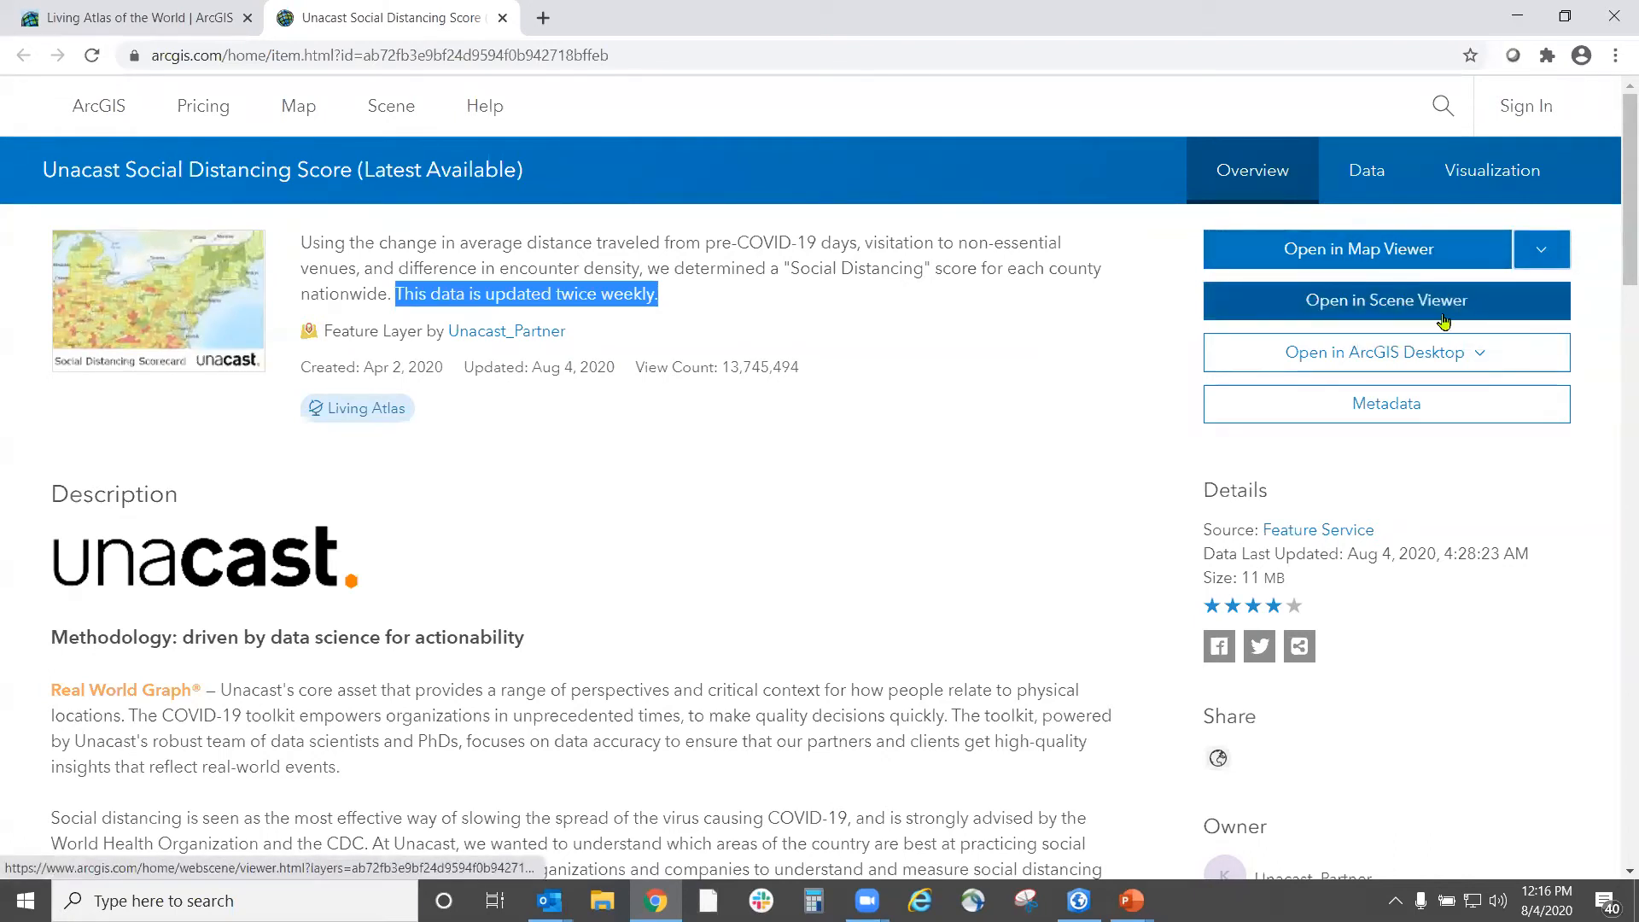
pyautogui.click(1472, 354)
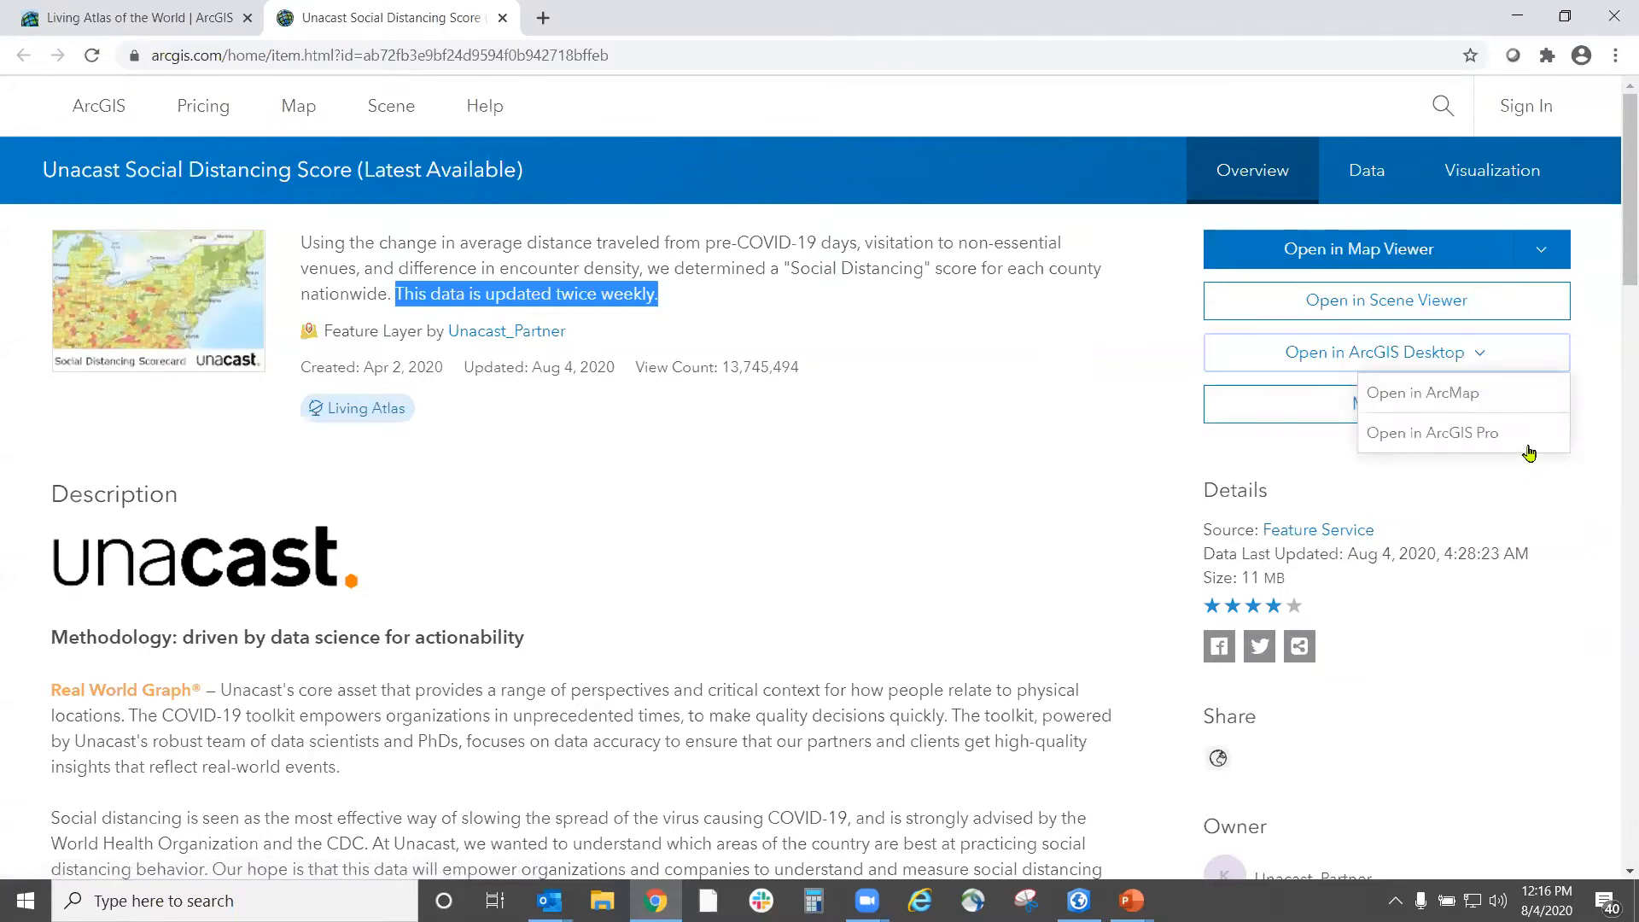
pyautogui.click(1028, 450)
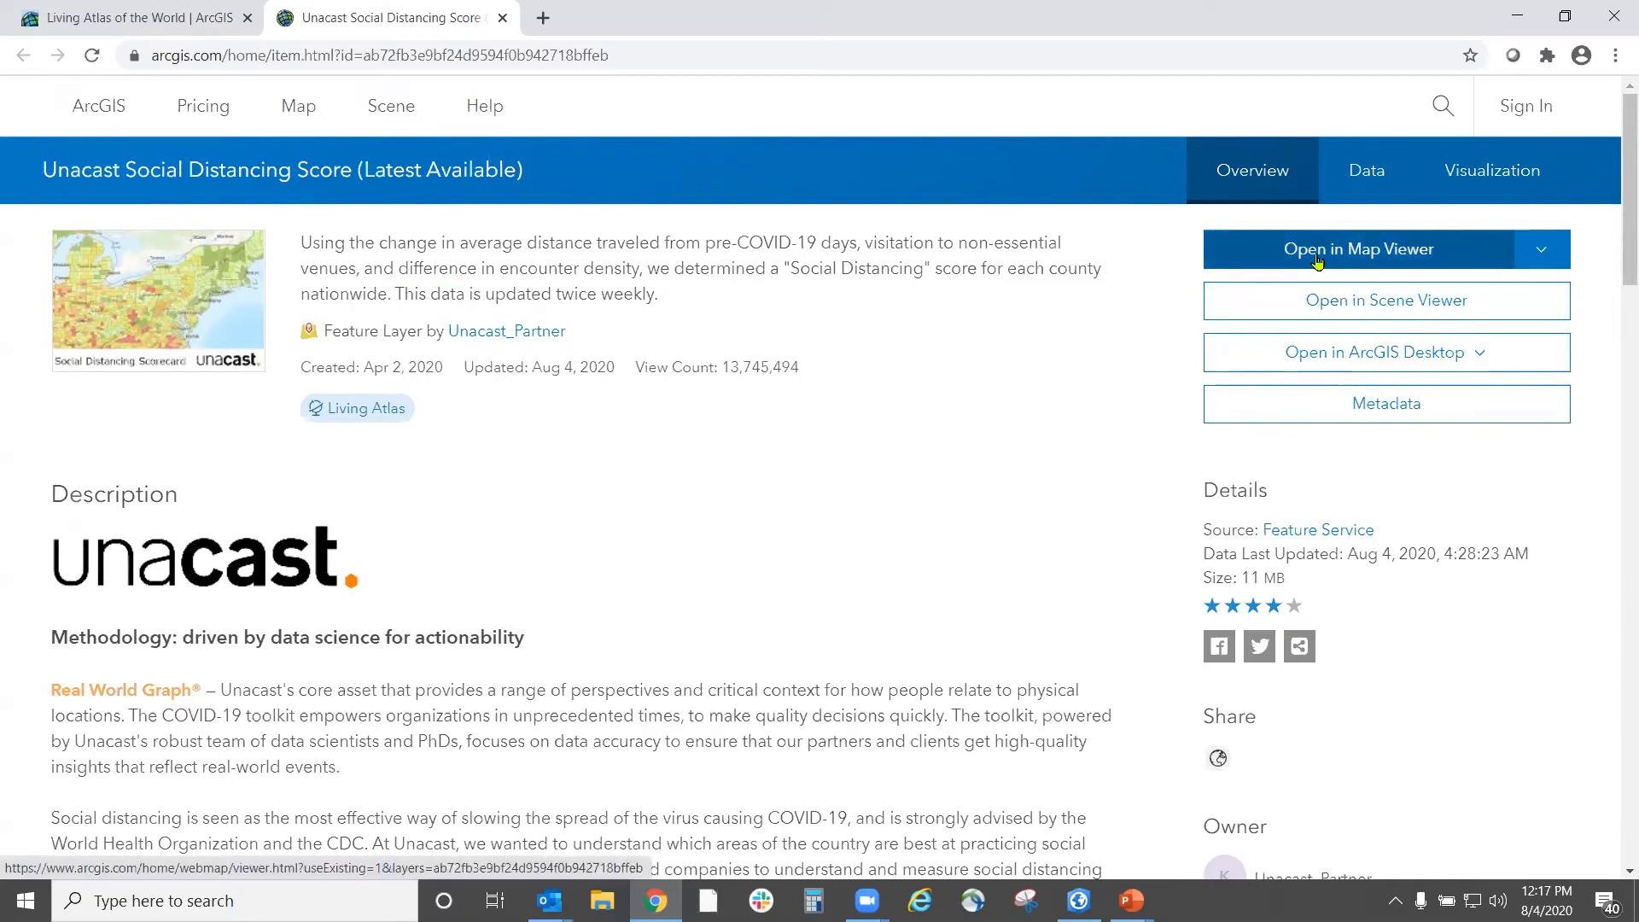
# - Open the Unacast layer in Map Viewer and examine the county scores from the Midwest down to the Gulf Coast and Florida
pyautogui.click(1279, 249)
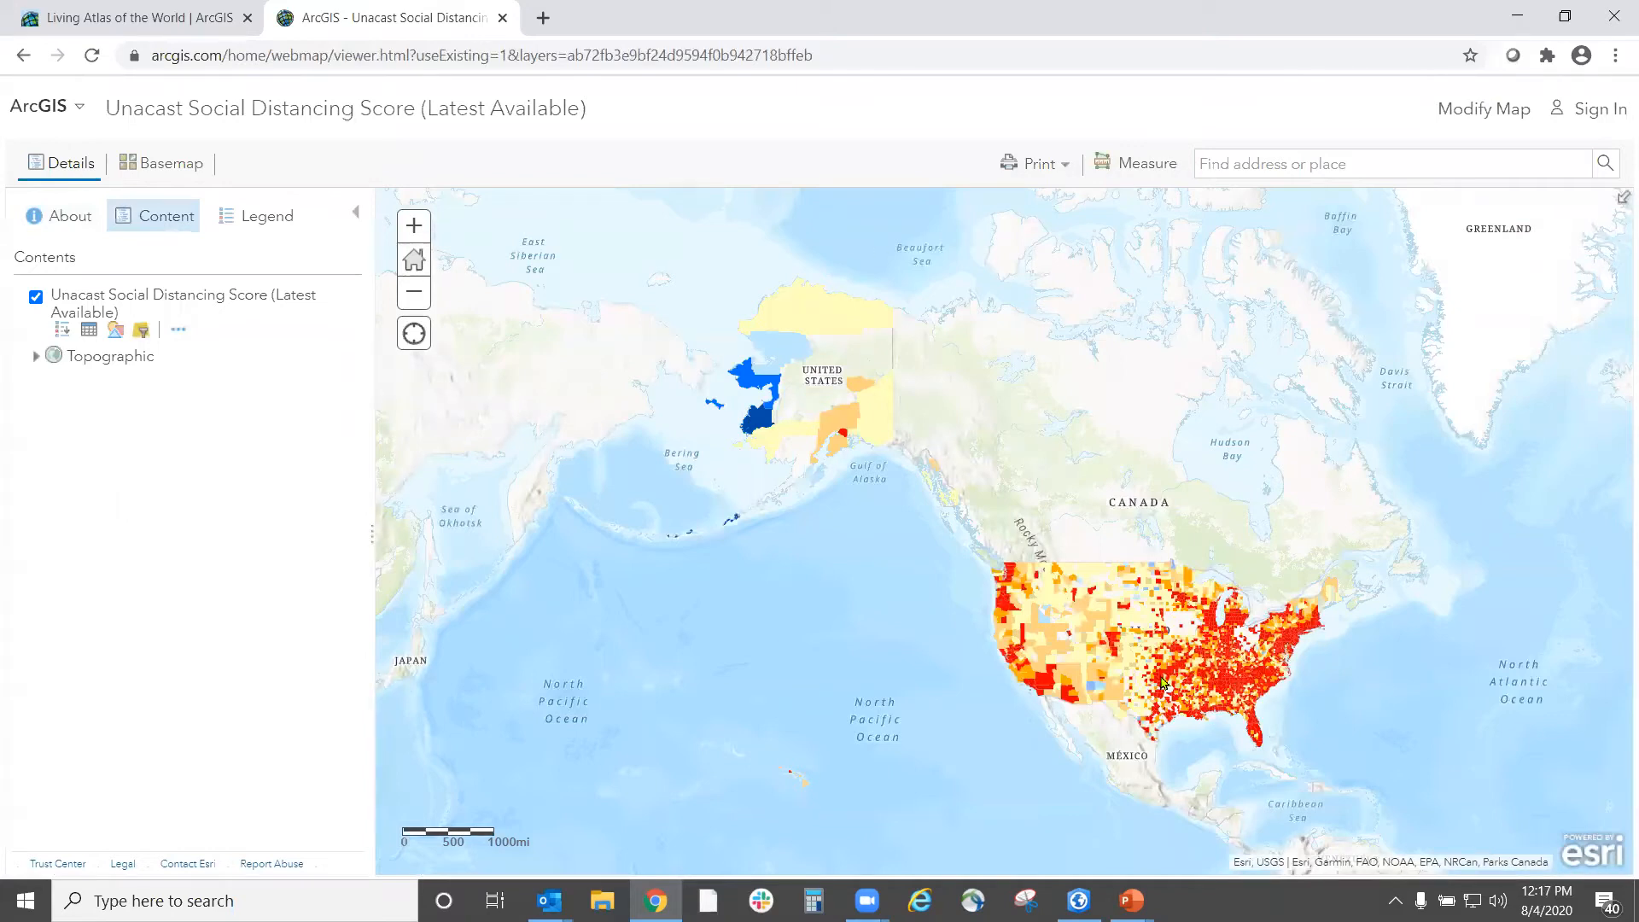
pyautogui.scroll(1, 1163, 682)
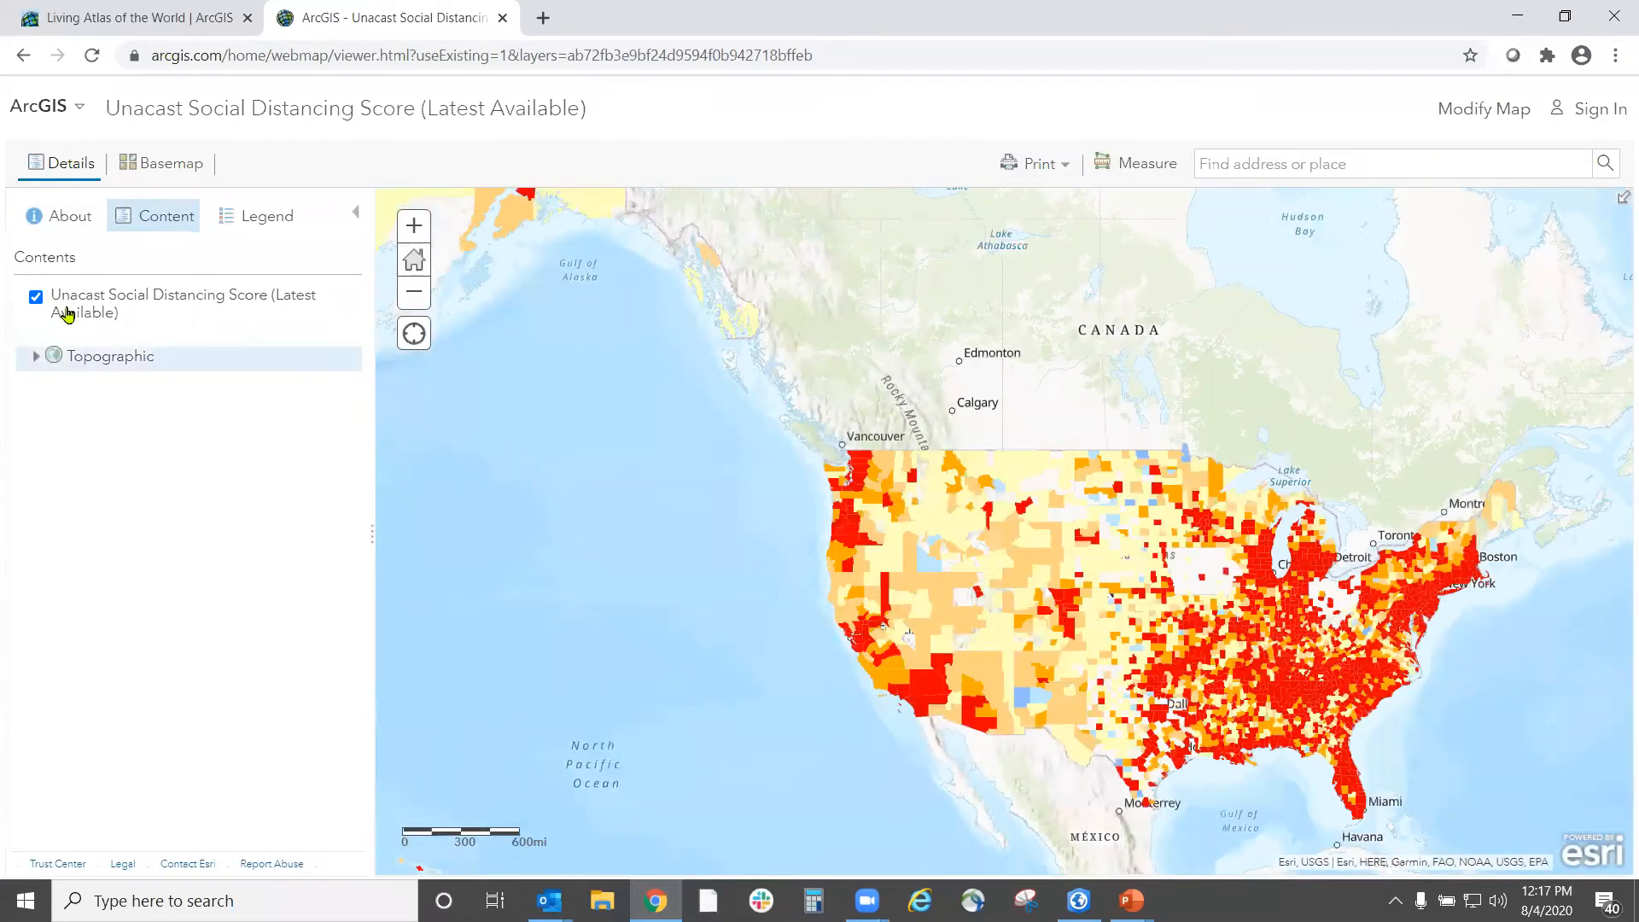
pyautogui.moveTo(227, 308)
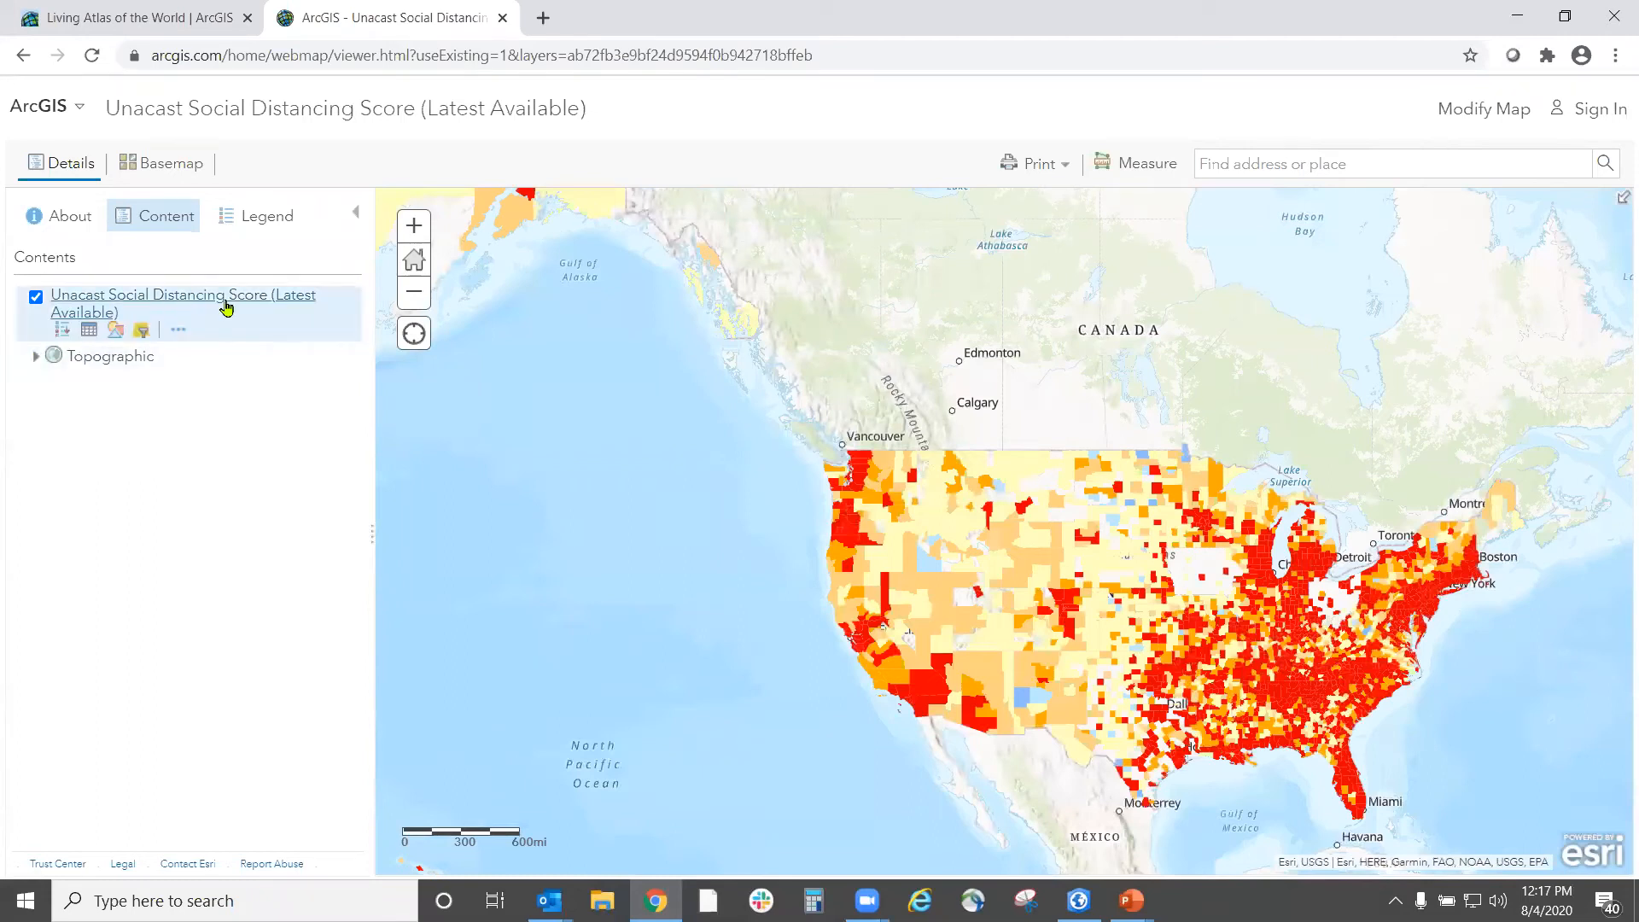
pyautogui.scroll(2, 1260, 623)
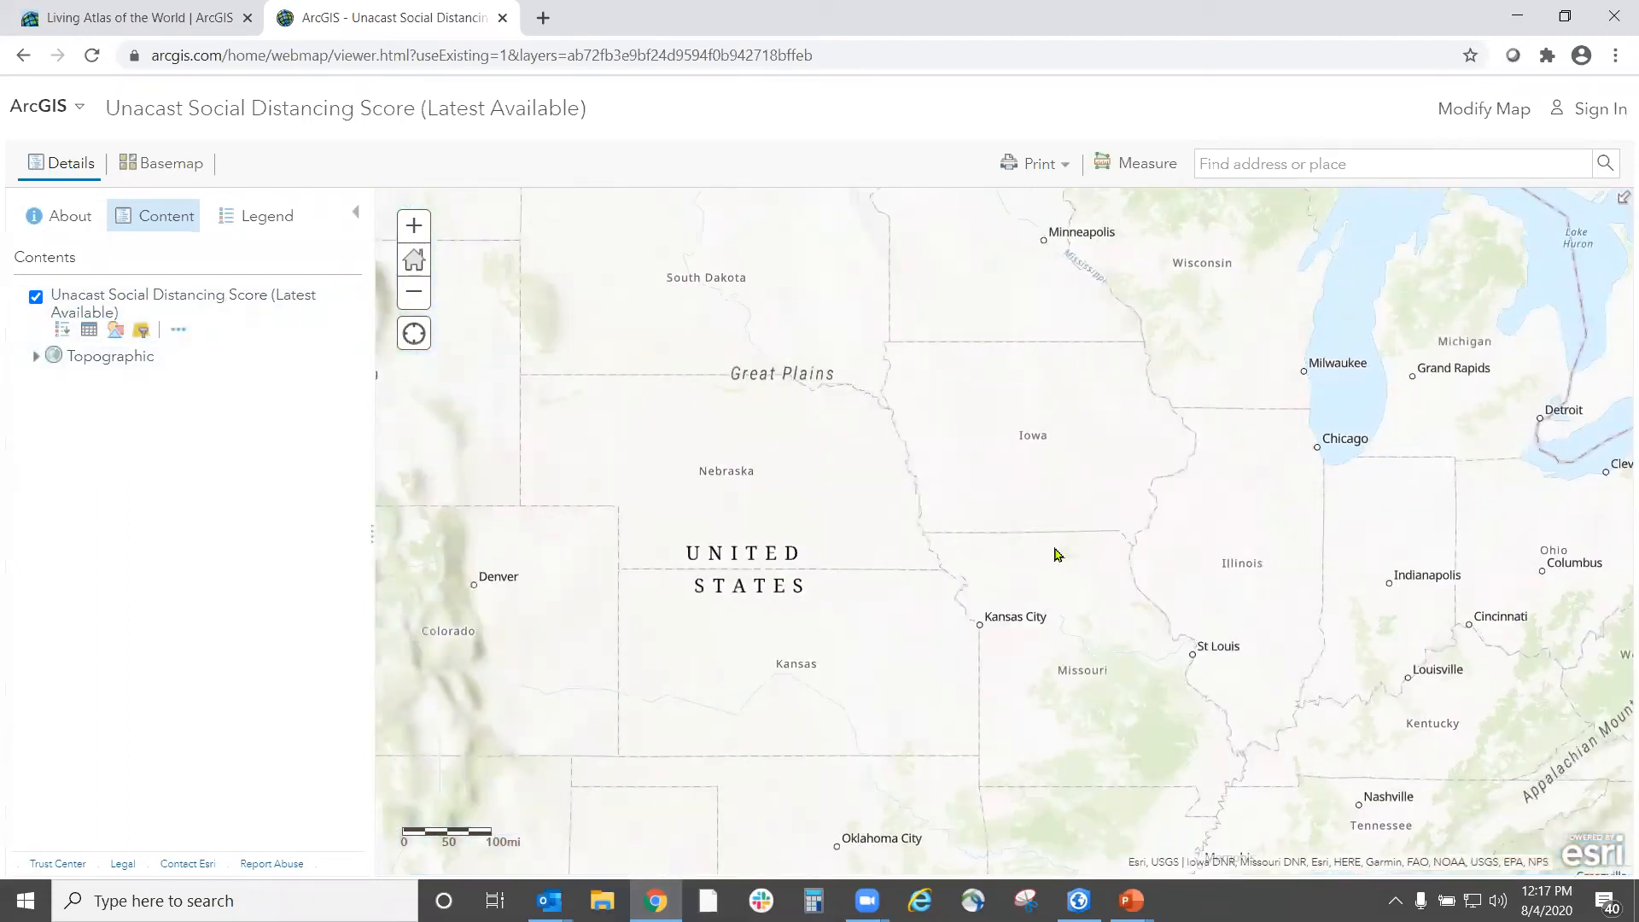
pyautogui.moveTo(1006, 504); pyautogui.dragTo(881, 299)
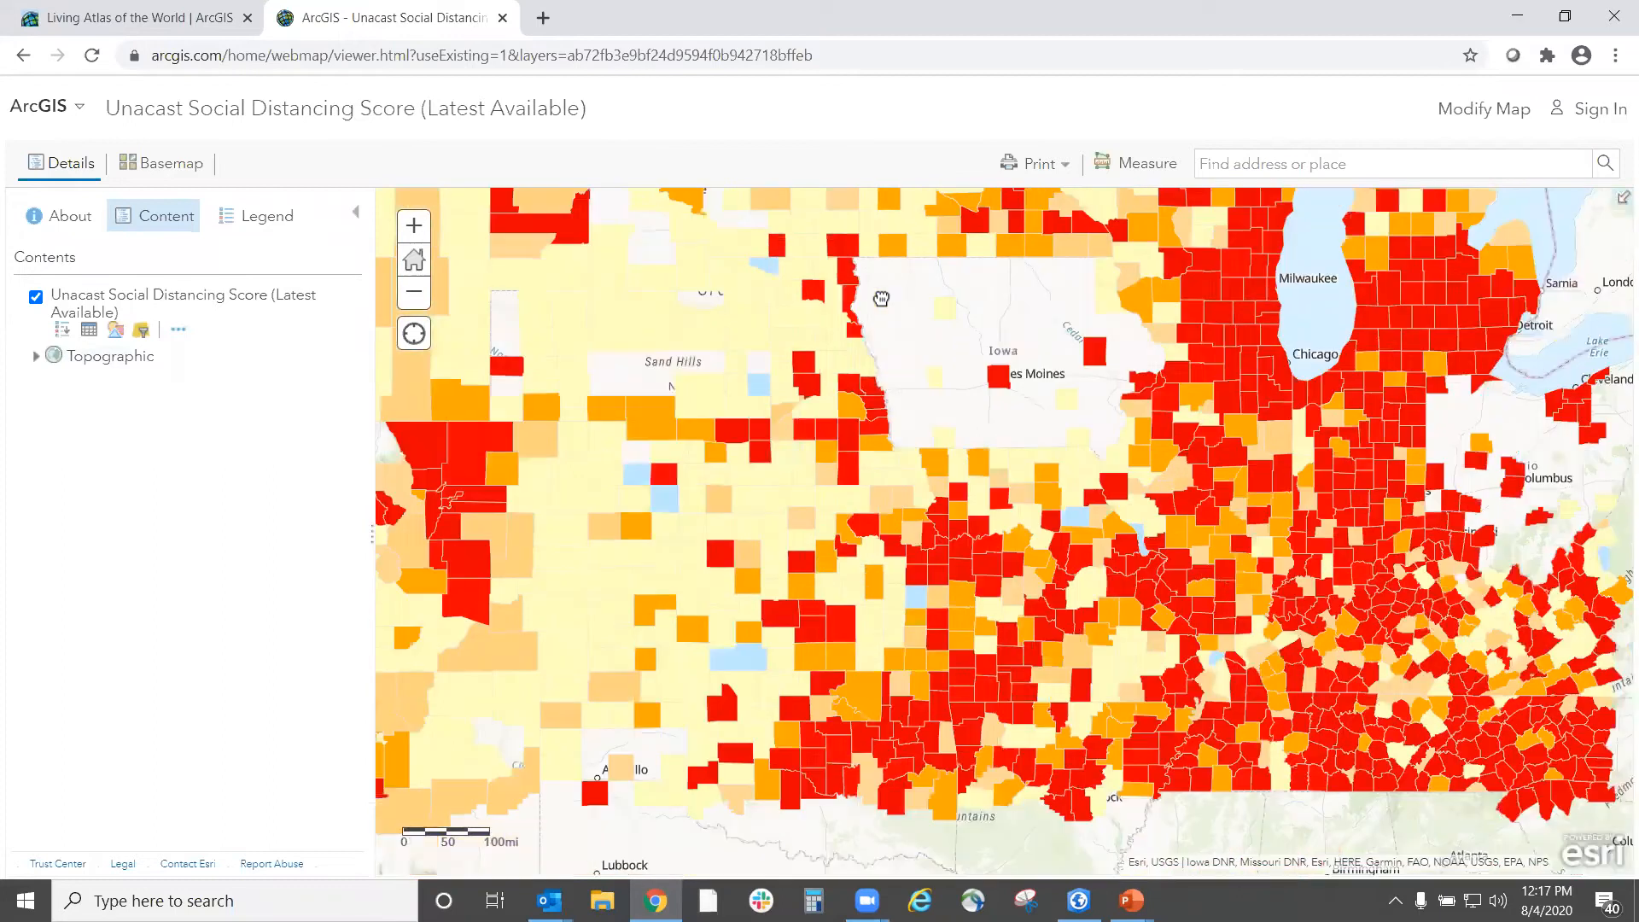
pyautogui.moveTo(950, 627); pyautogui.dragTo(902, 361)
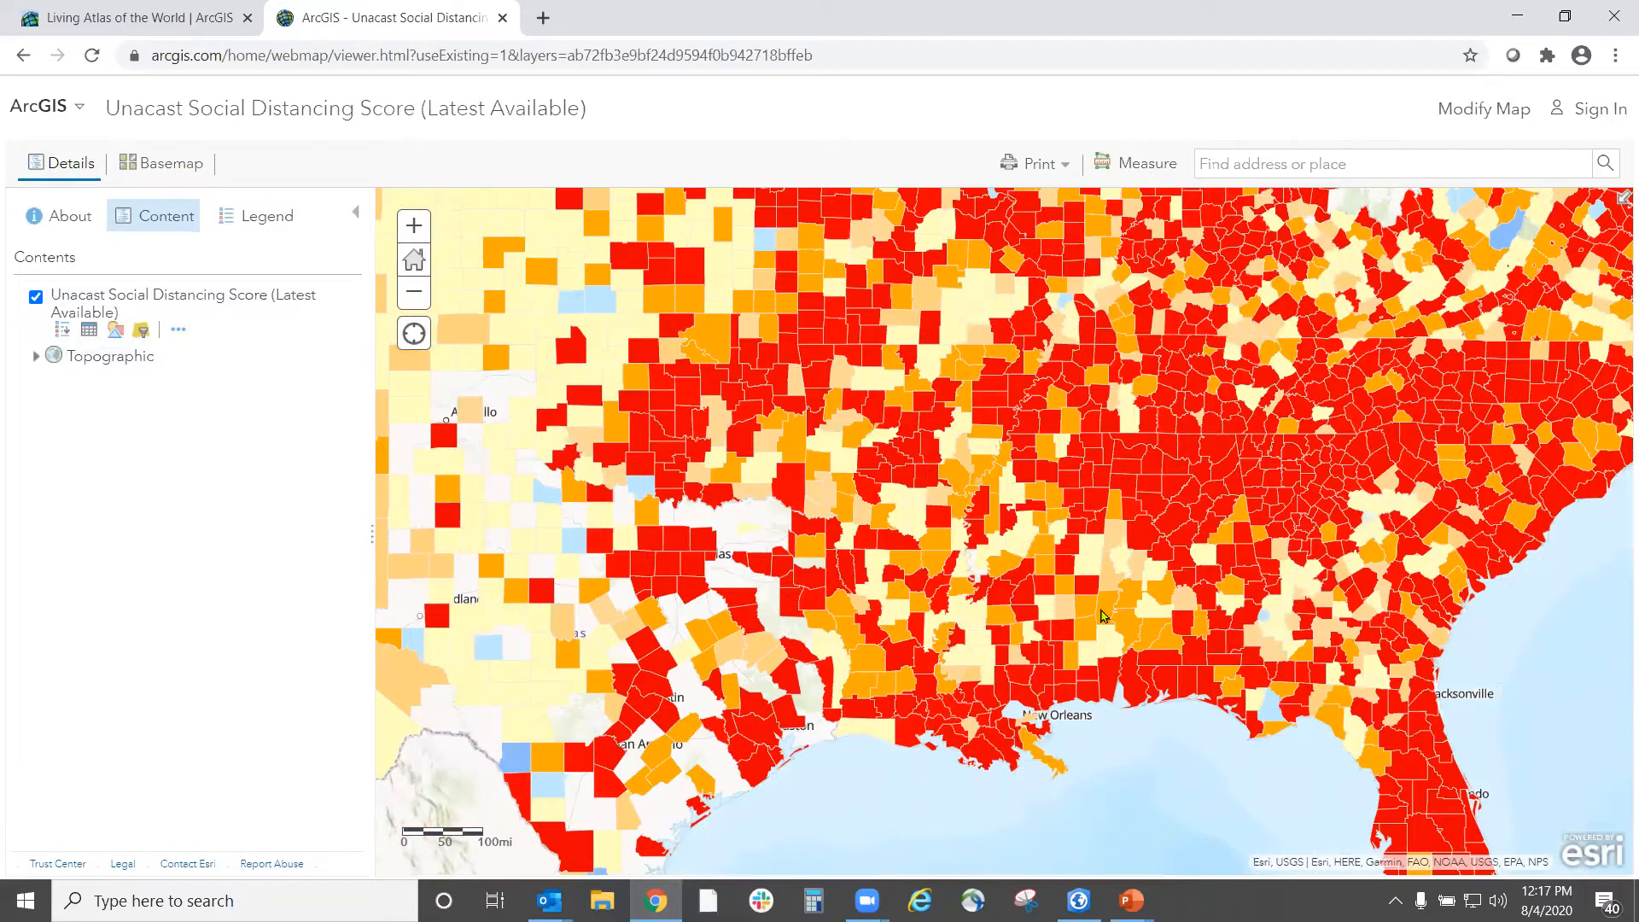
pyautogui.scroll(-2, 1102, 607)
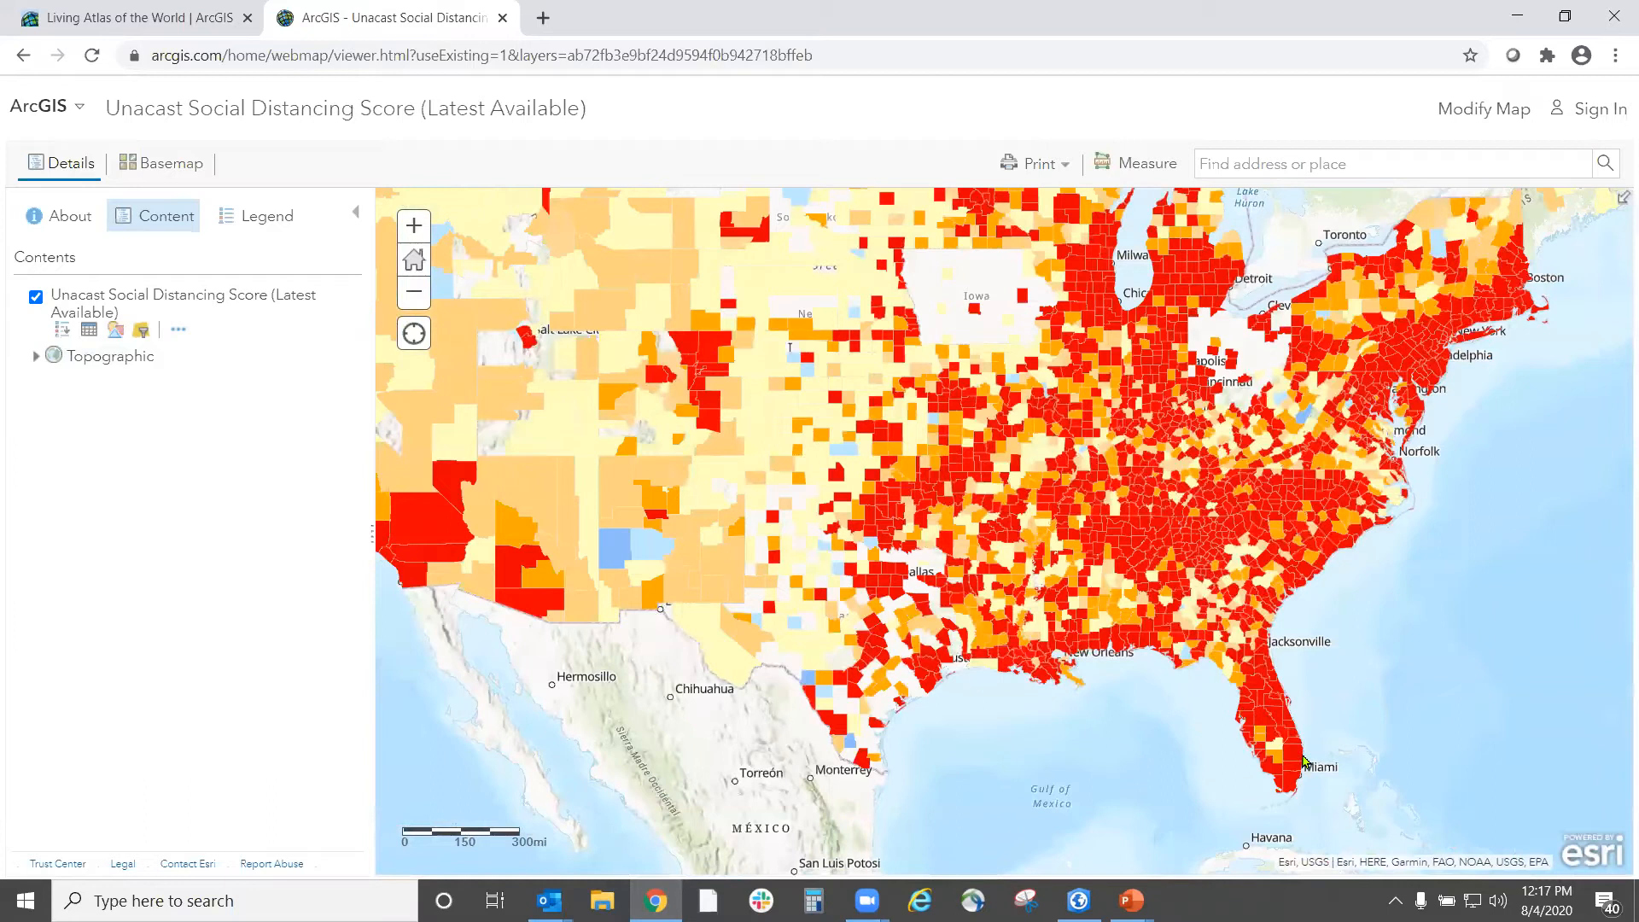
pyautogui.scroll(2, 1256, 722)
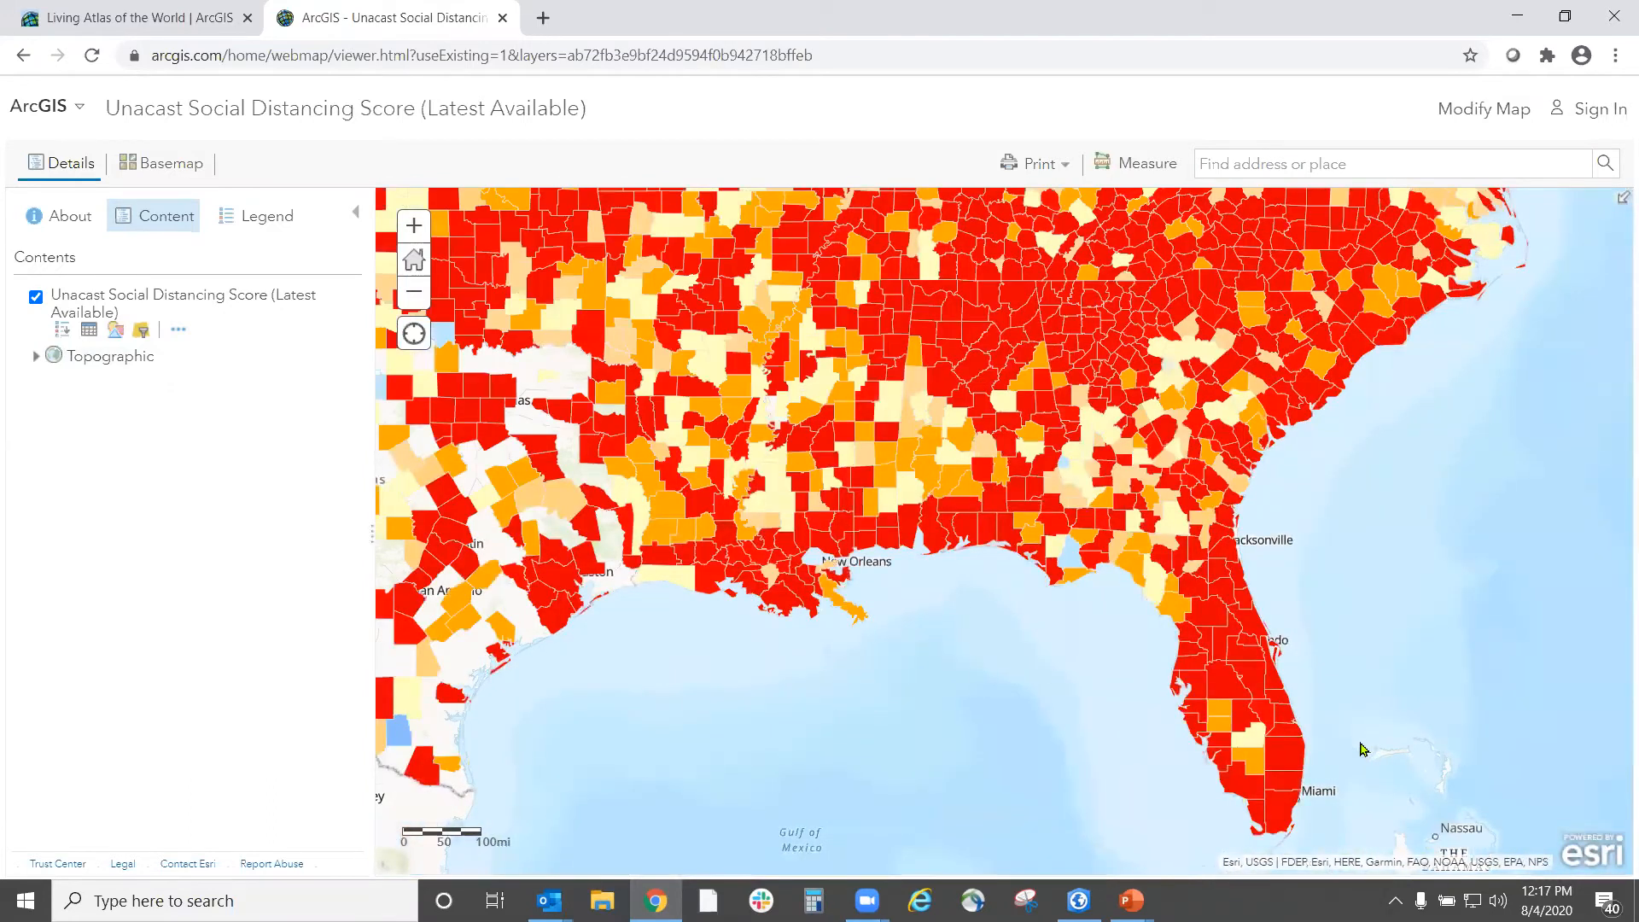
# - Inspect the scores of Polk County, Florida, and Randolph County, Georgia, and survey the scores across the contiguous United States
pyautogui.click(1220, 688)
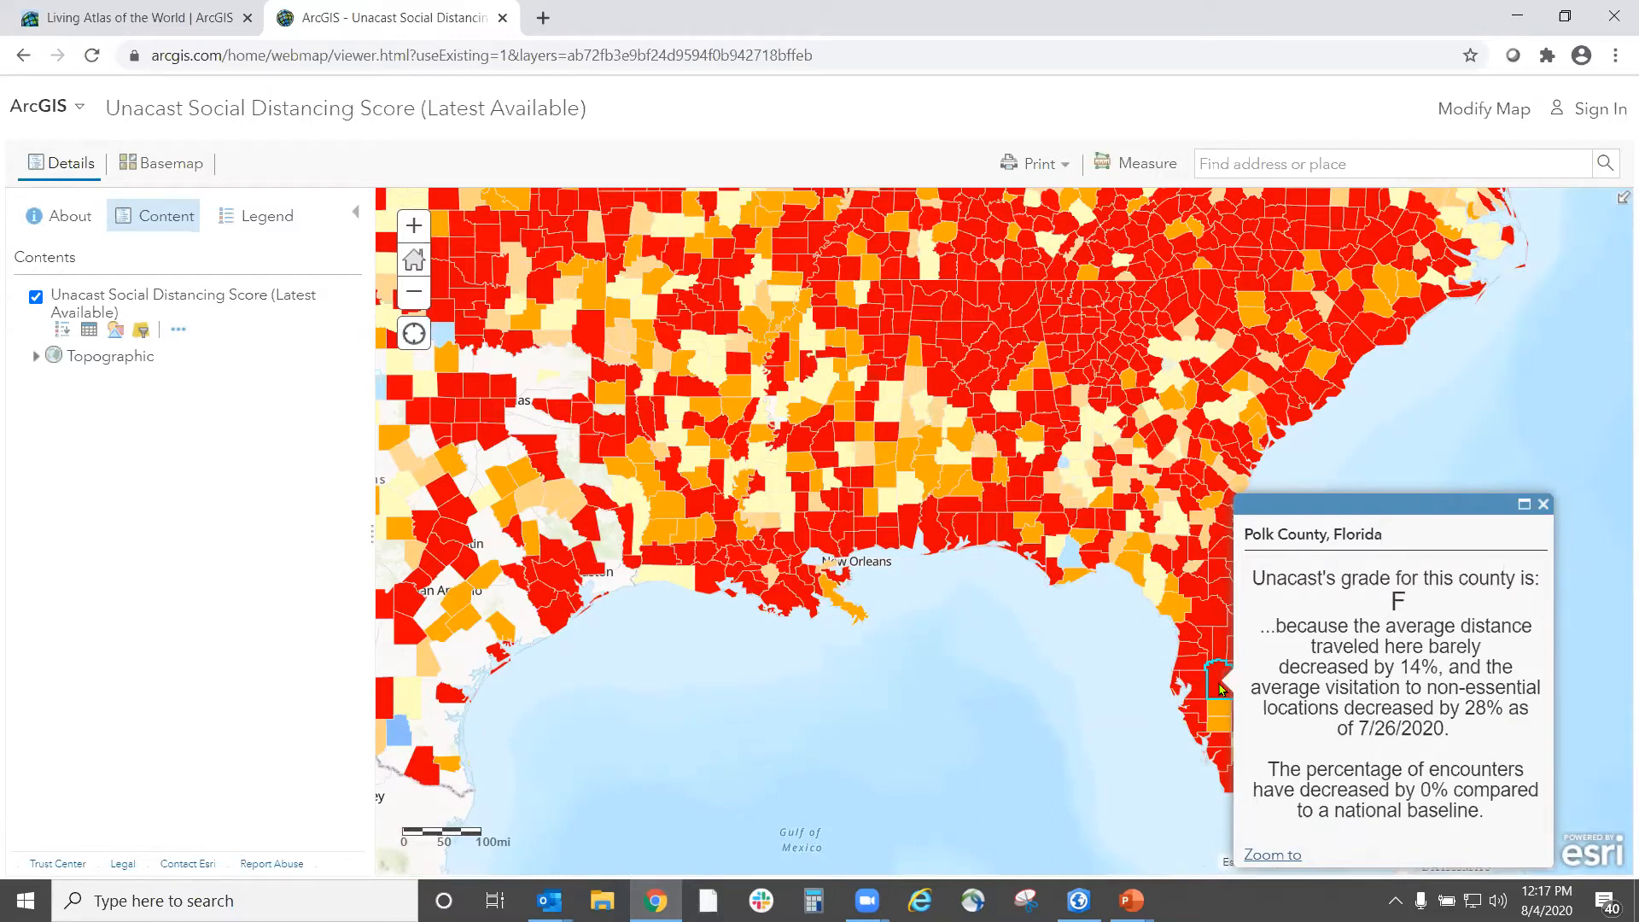
pyautogui.click(1544, 507)
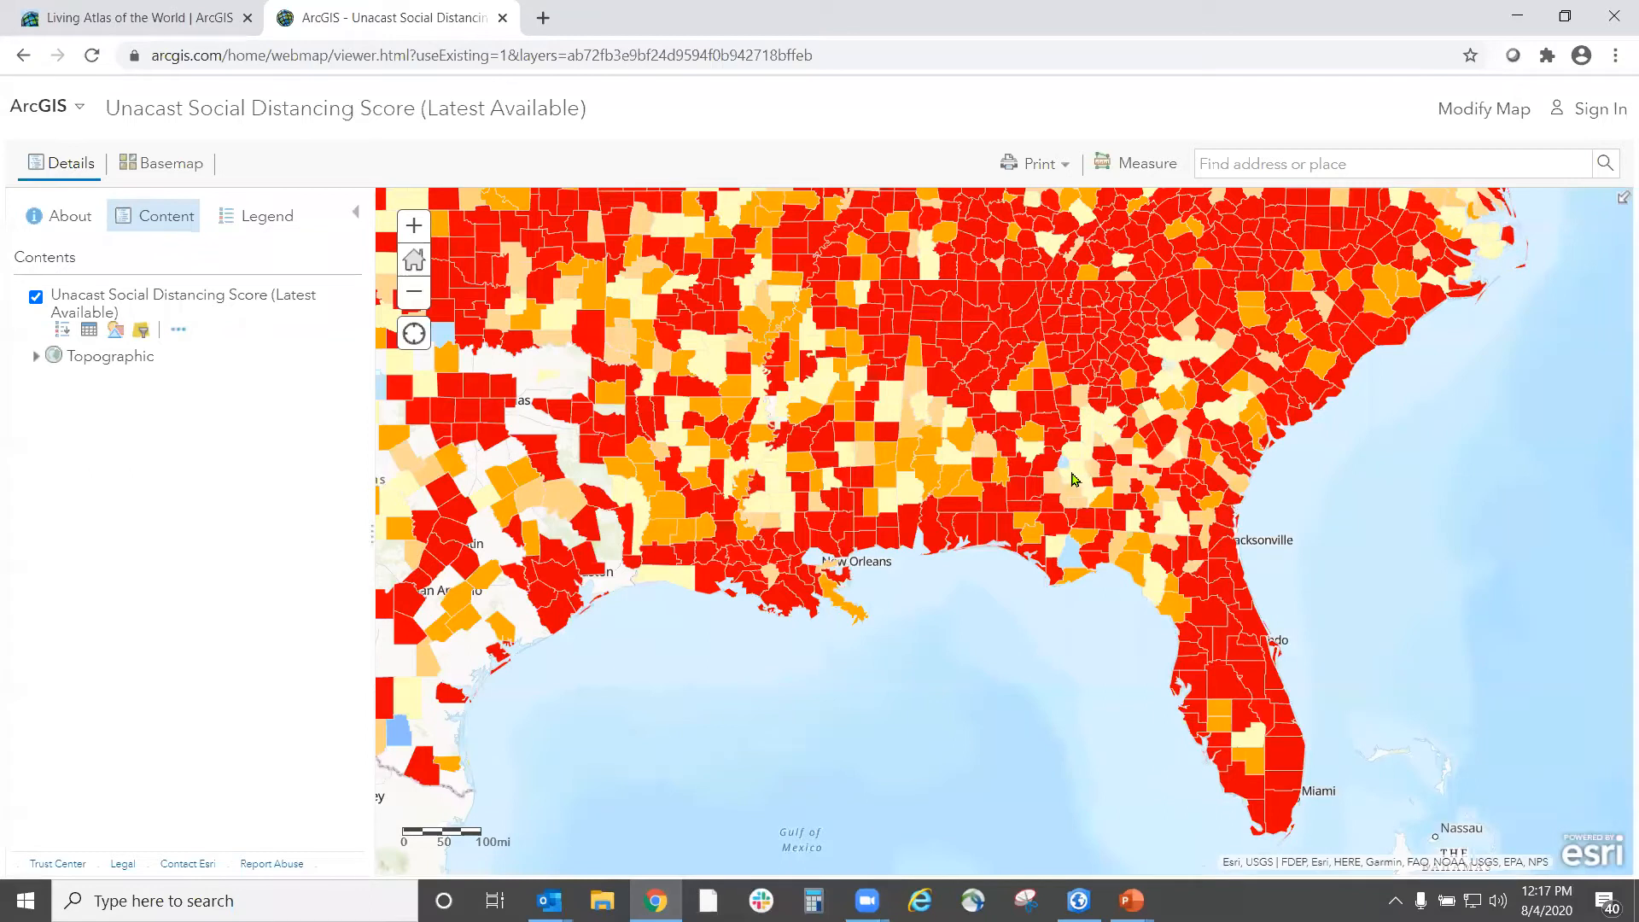
pyautogui.click(1074, 478)
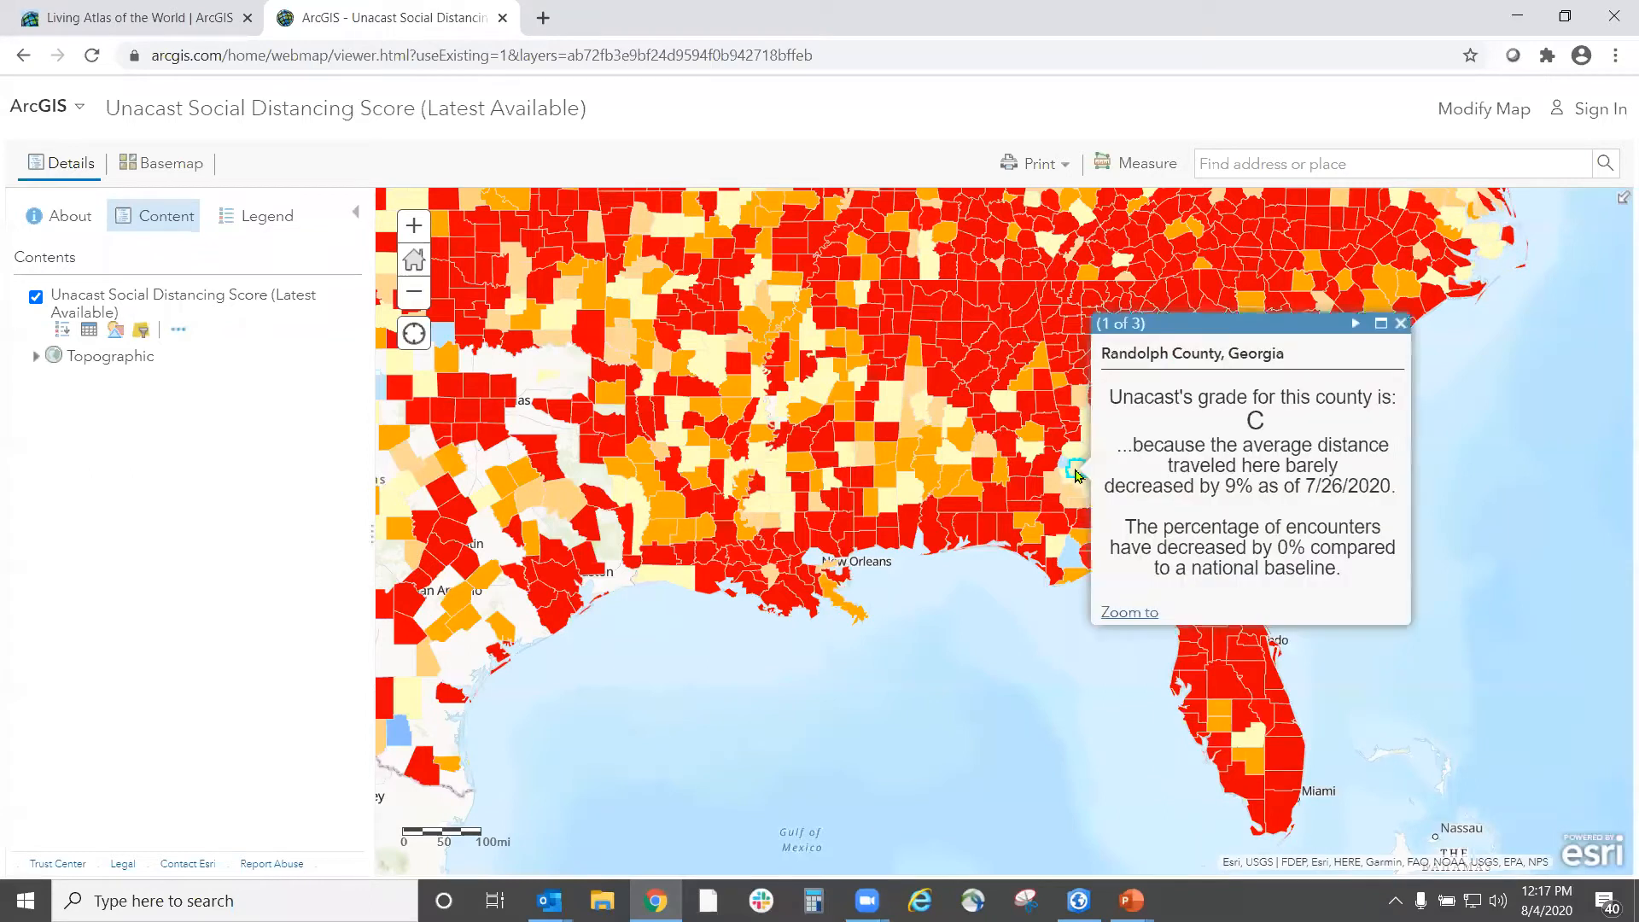
pyautogui.click(1405, 325)
pyautogui.scroll(-1, 935, 440)
pyautogui.moveTo(943, 544); pyautogui.dragTo(1124, 779)
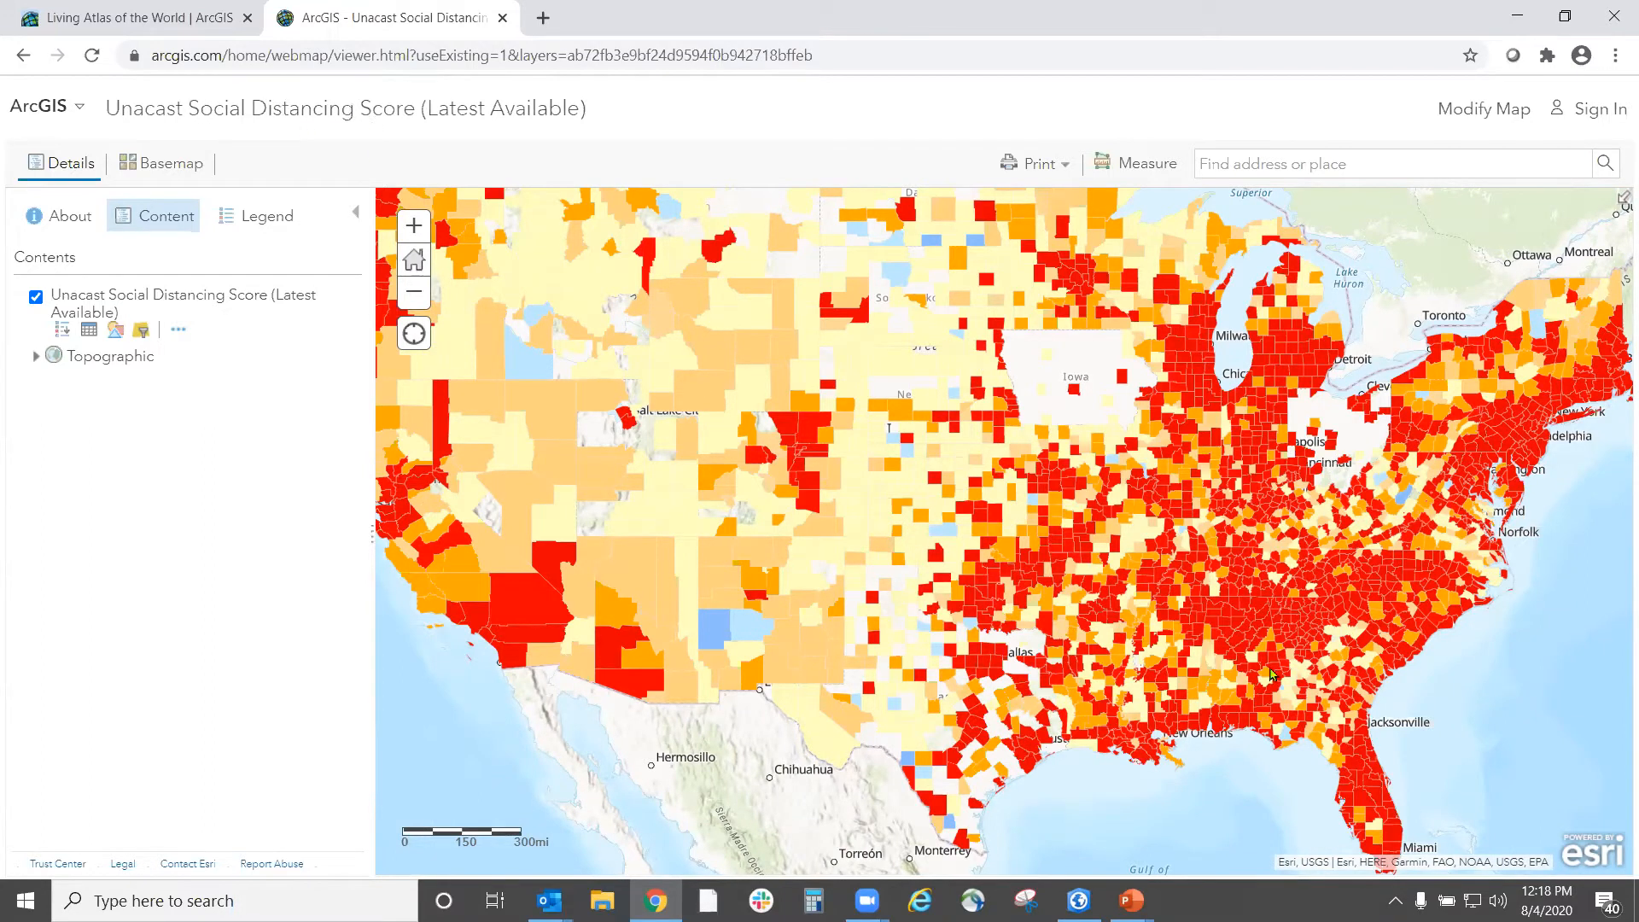
pyautogui.scroll(-1, 1161, 748)
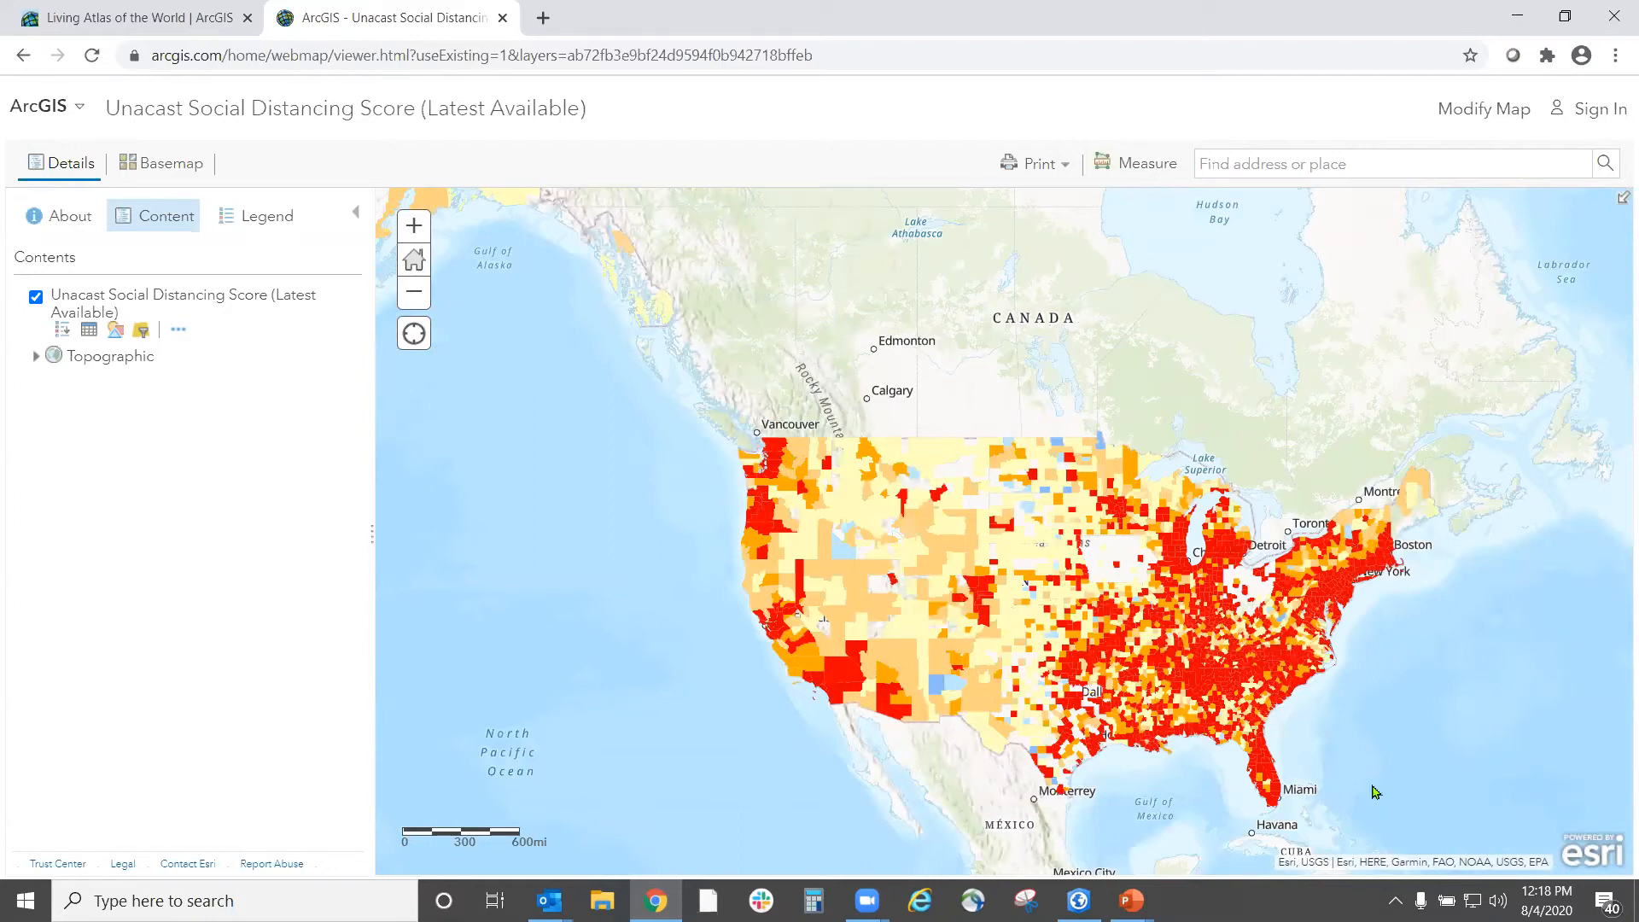
pyautogui.moveTo(1102, 568); pyautogui.dragTo(1025, 486)
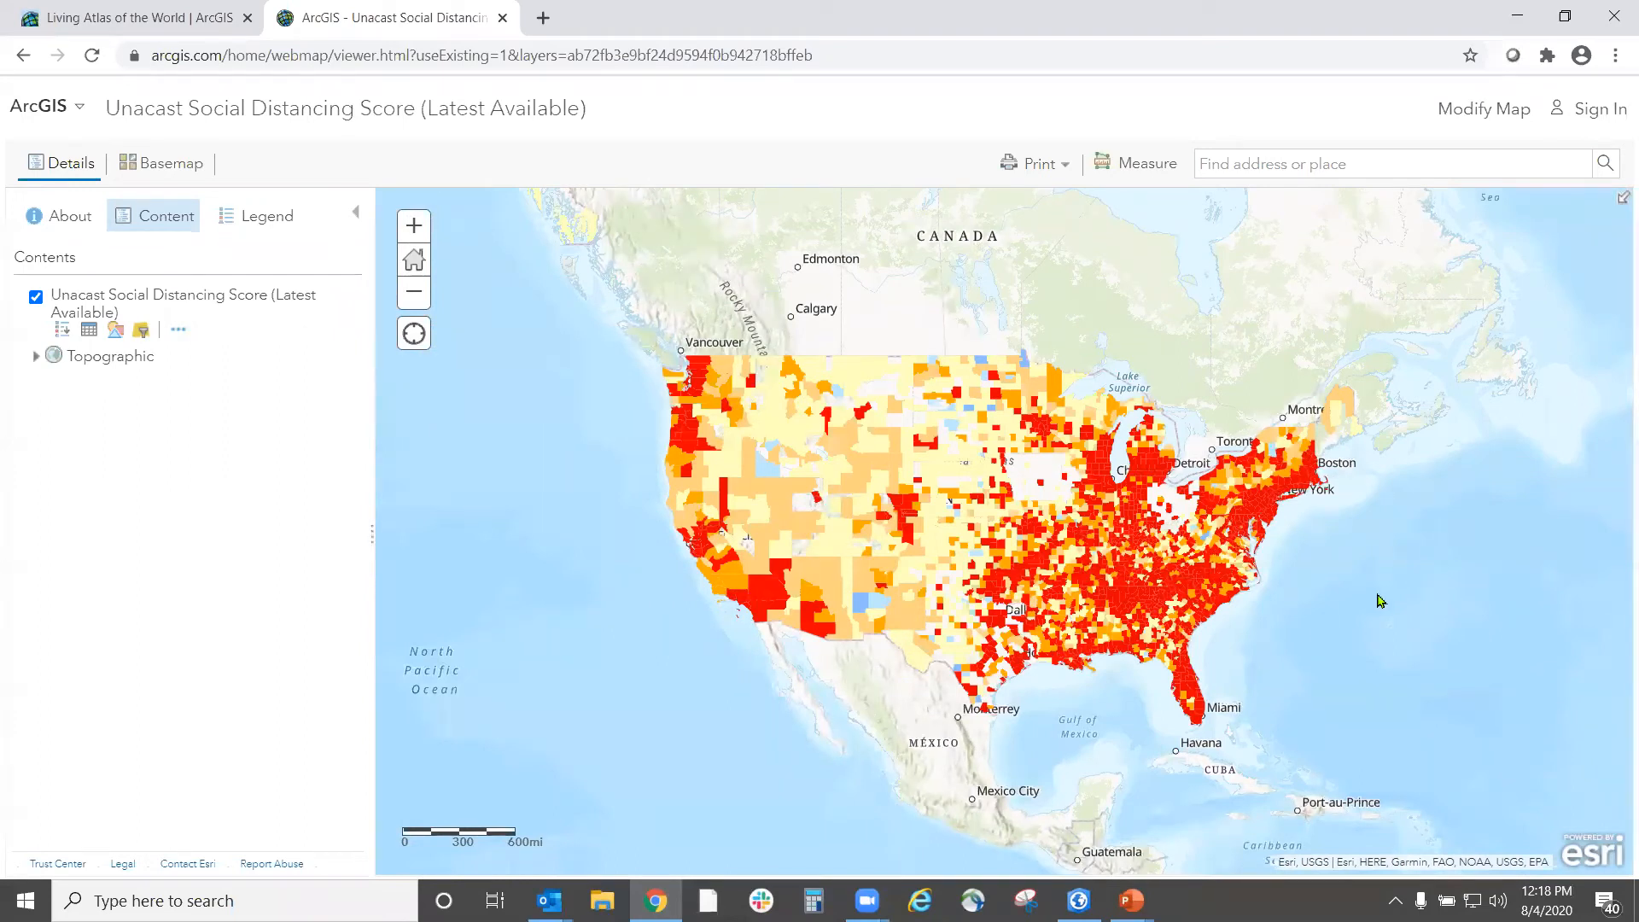
# - Return to the Living Atlas results and open the item page of the USA ZIP Code Points feature layer
pyautogui.click(23, 58)
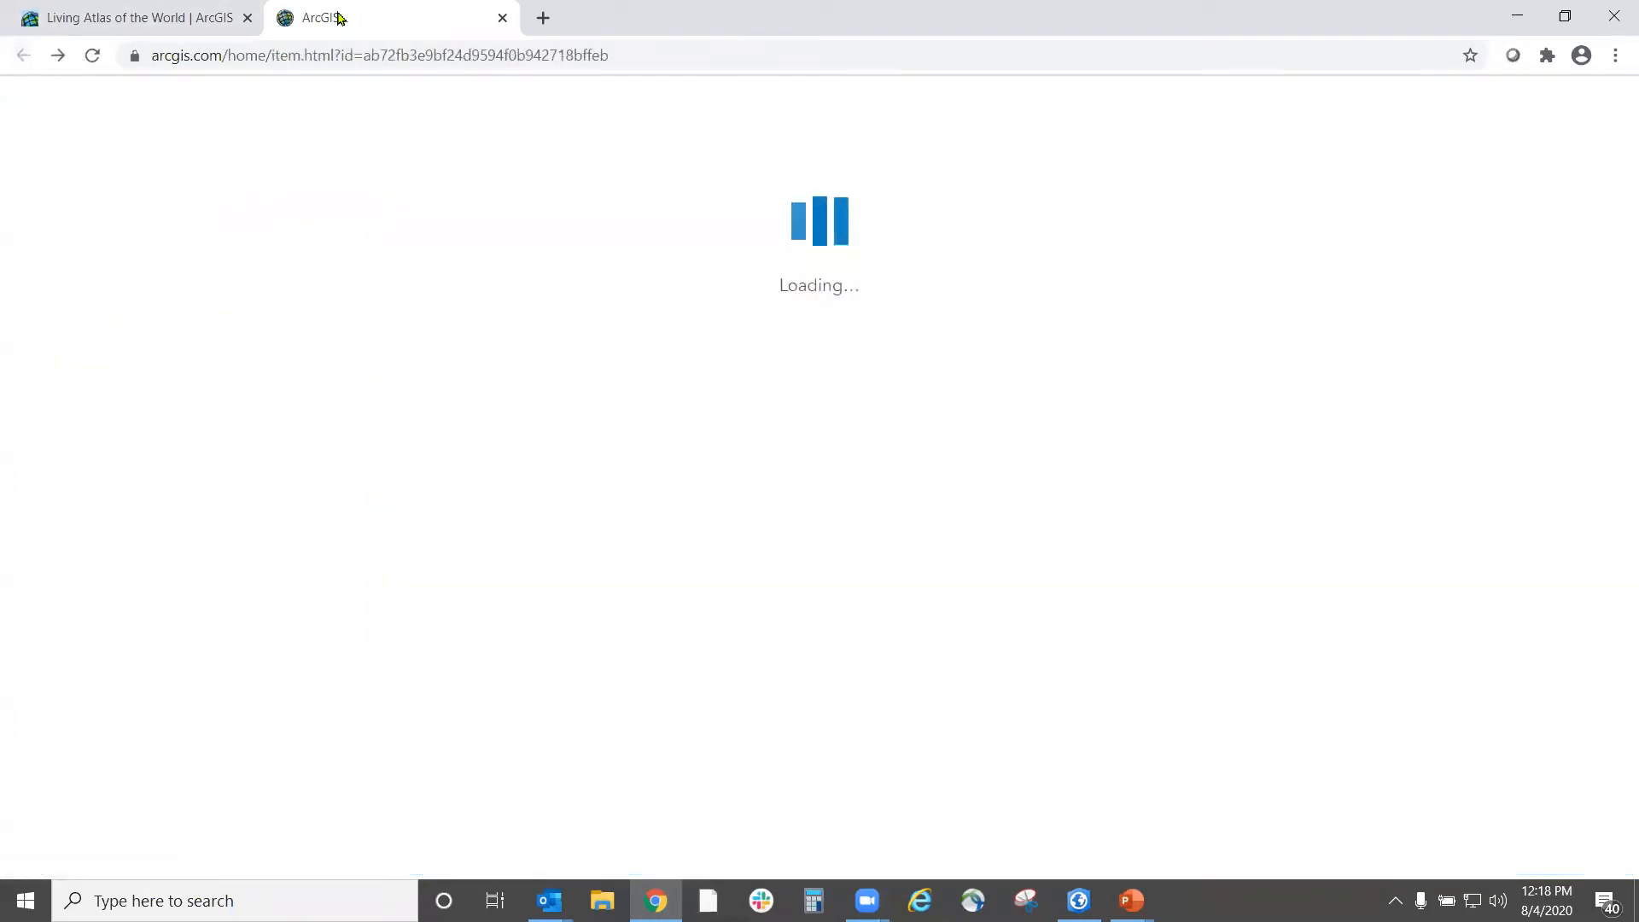
pyautogui.click(161, 18)
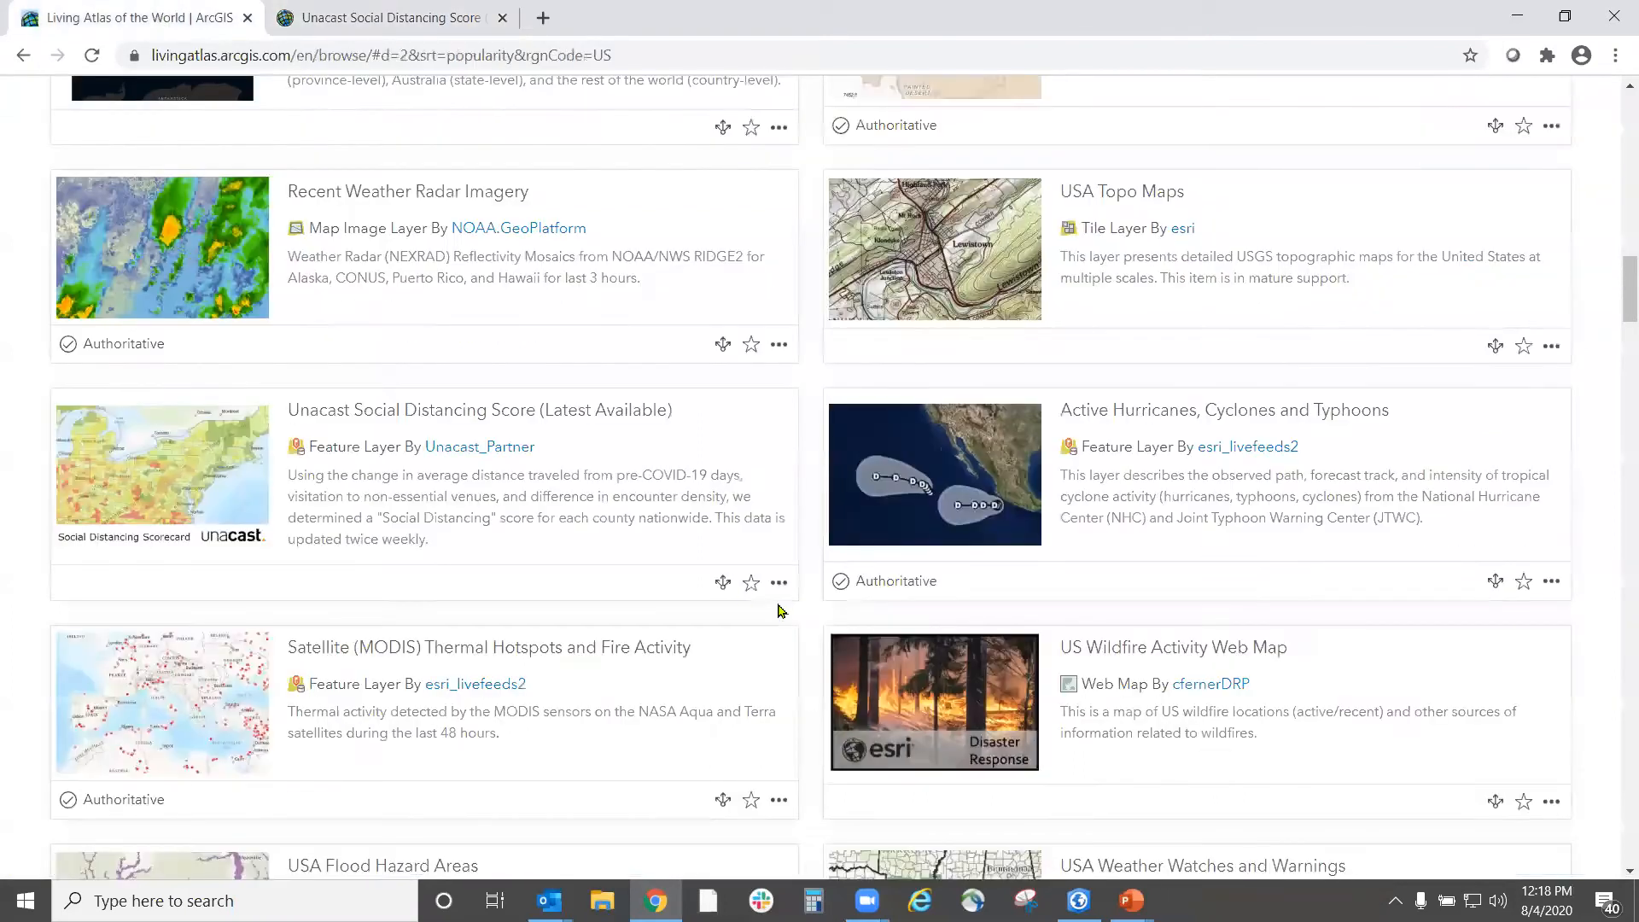
pyautogui.scroll(5, 789, 609)
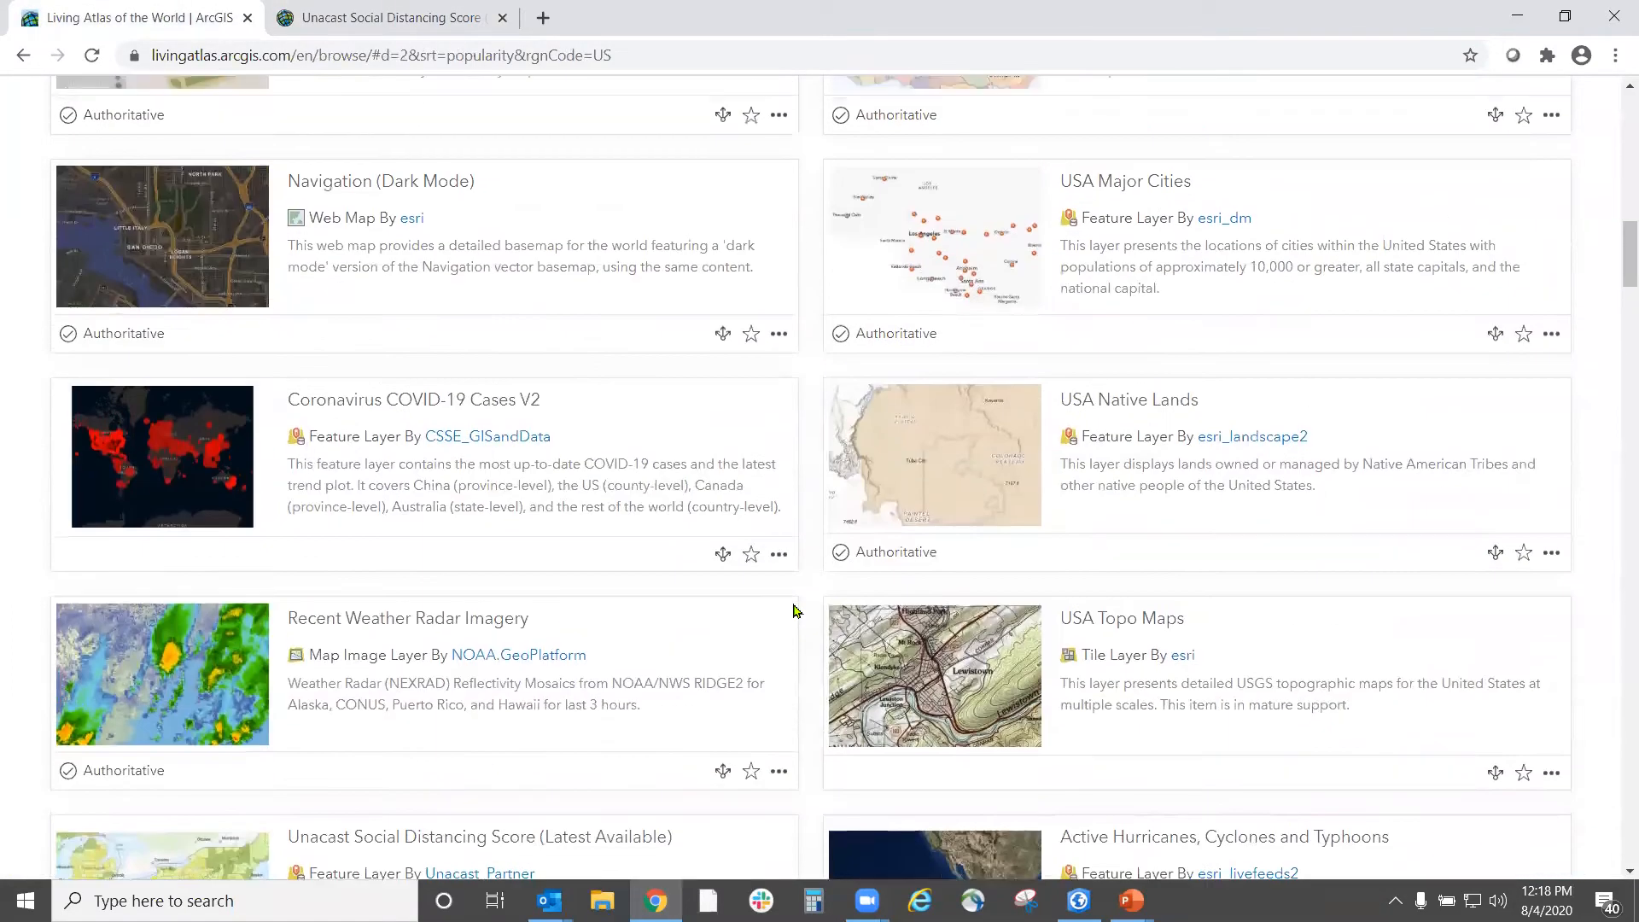
pyautogui.scroll(6, 792, 610)
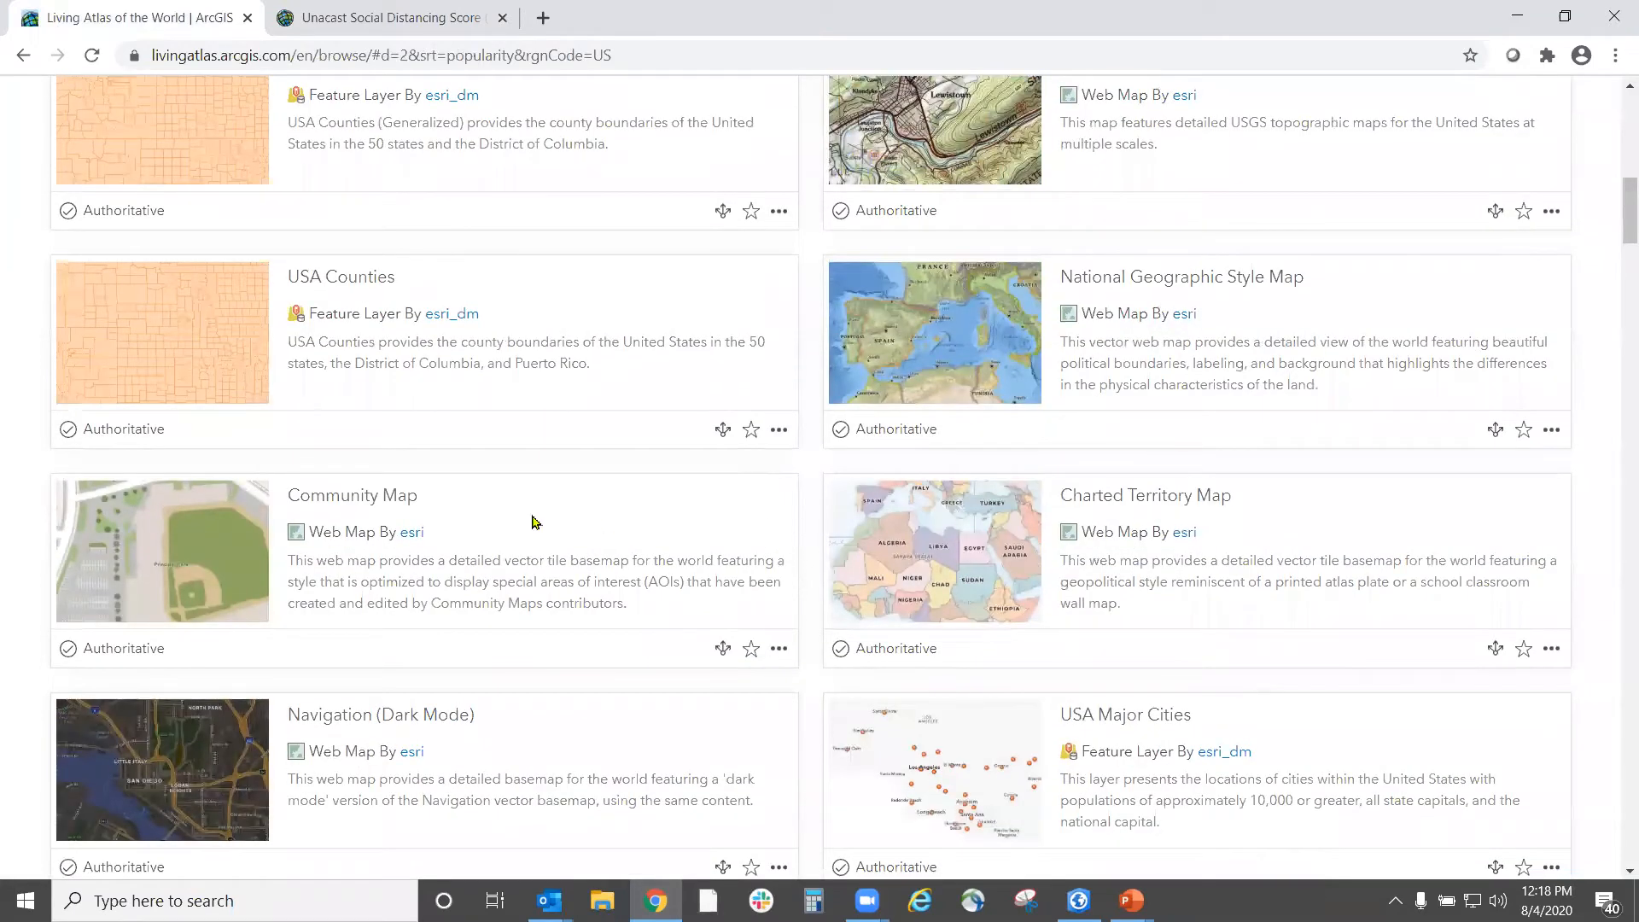
pyautogui.scroll(4, 739, 551)
pyautogui.scroll(3, 1113, 596)
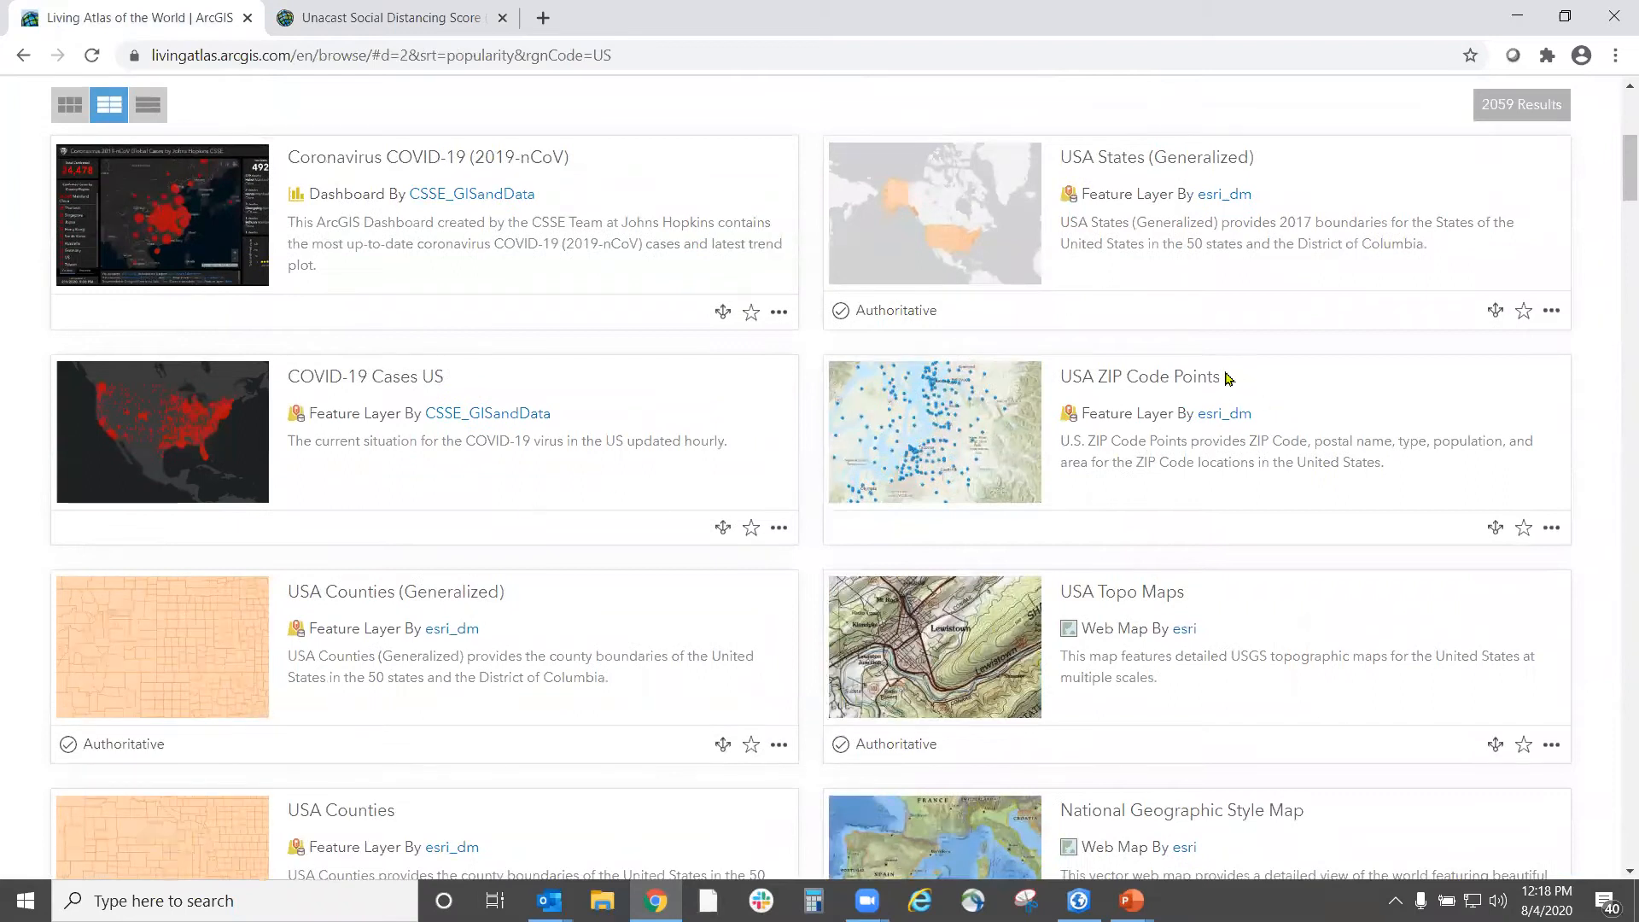
pyautogui.click(1146, 381)
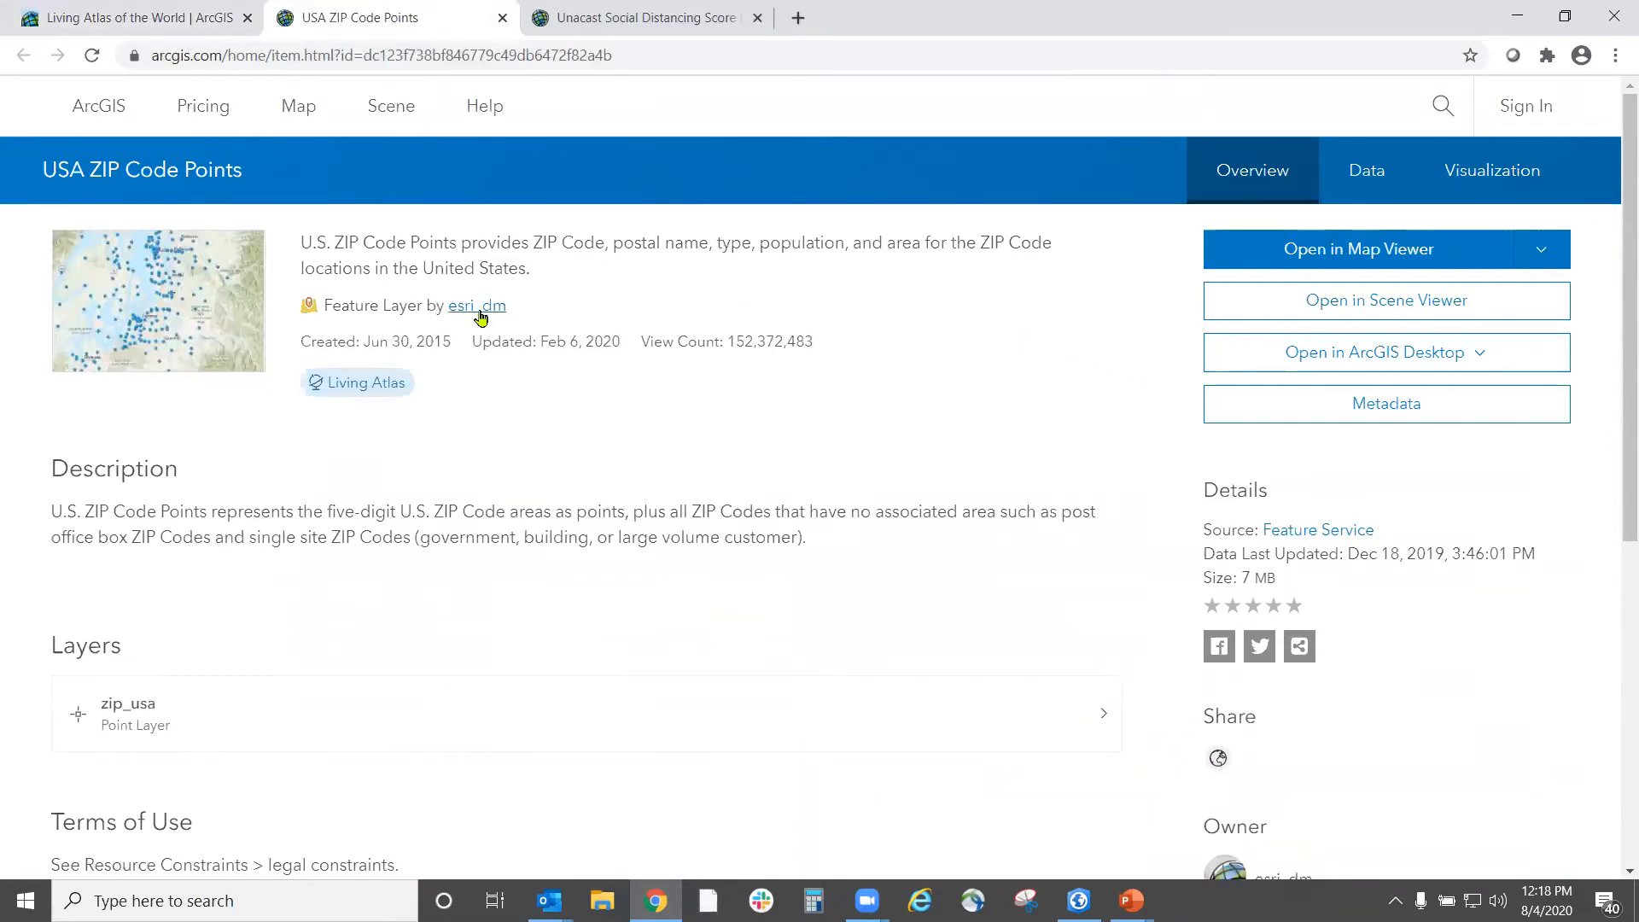
# - Review the USA ZIP Code Points description and layers, and open the layer in Map Viewer
pyautogui.scroll(-2, 781, 400)
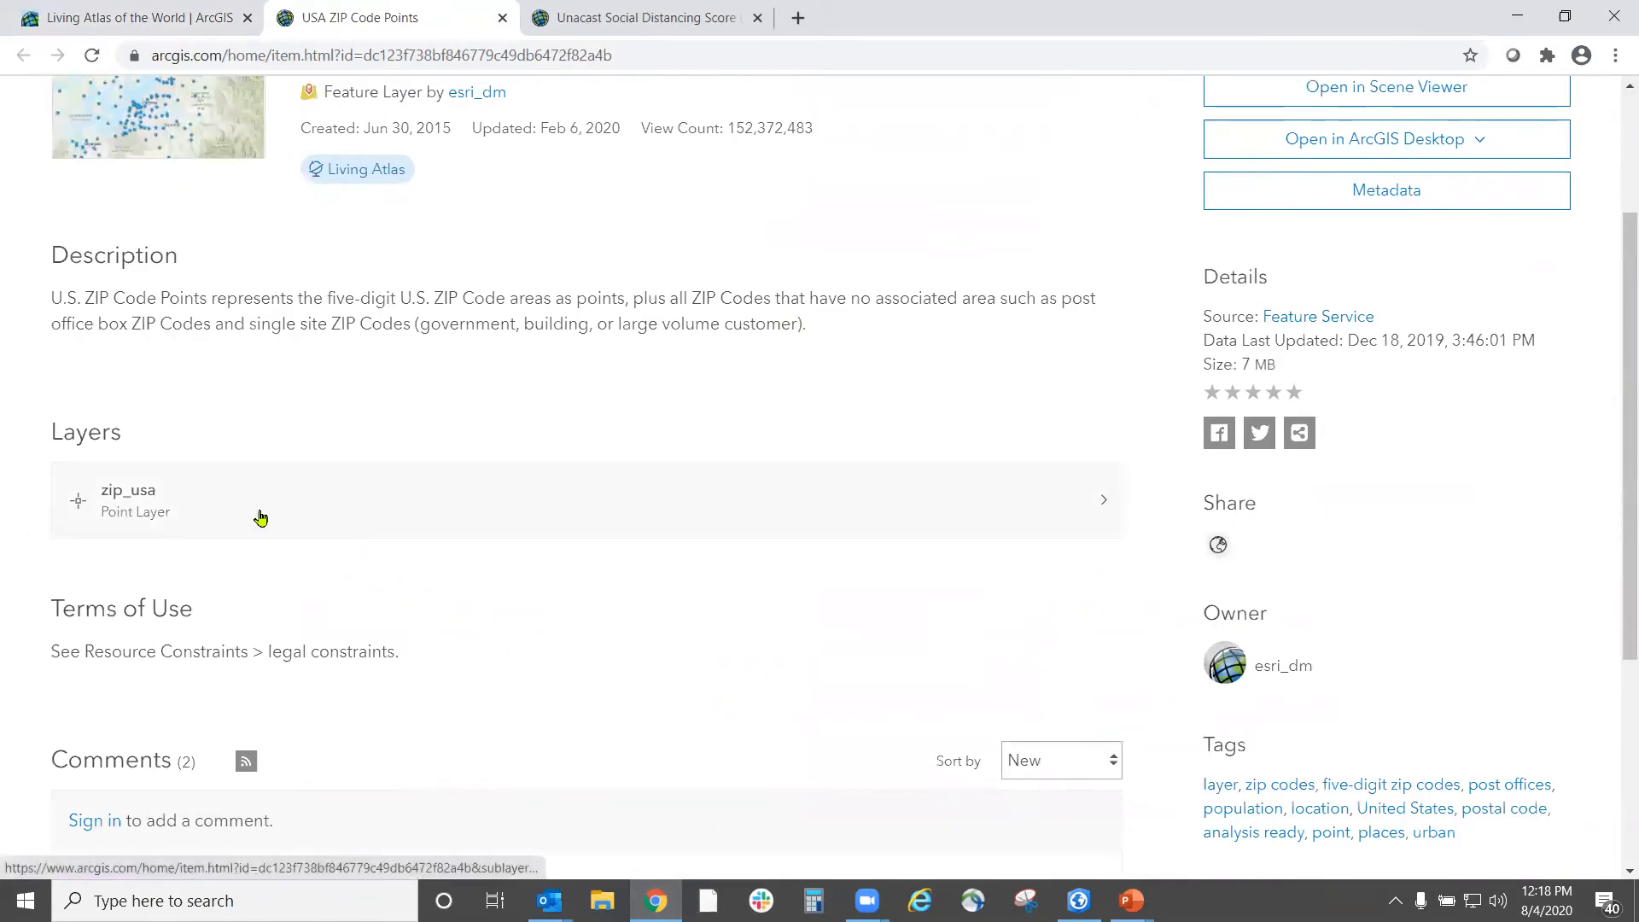
pyautogui.scroll(2, 574, 622)
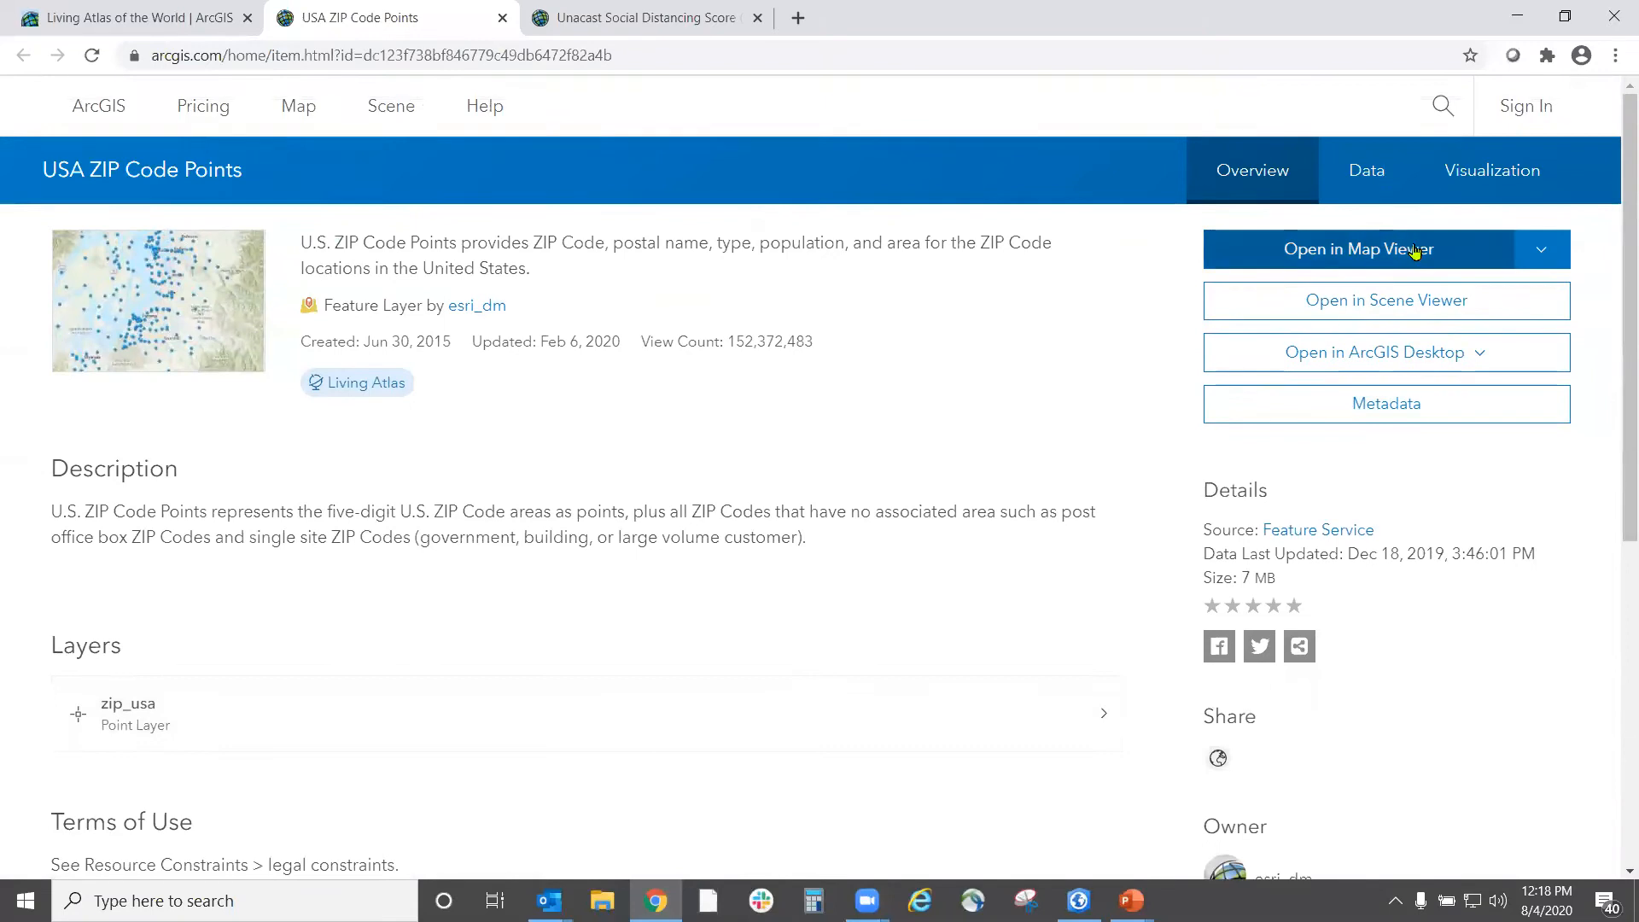
pyautogui.click(1414, 250)
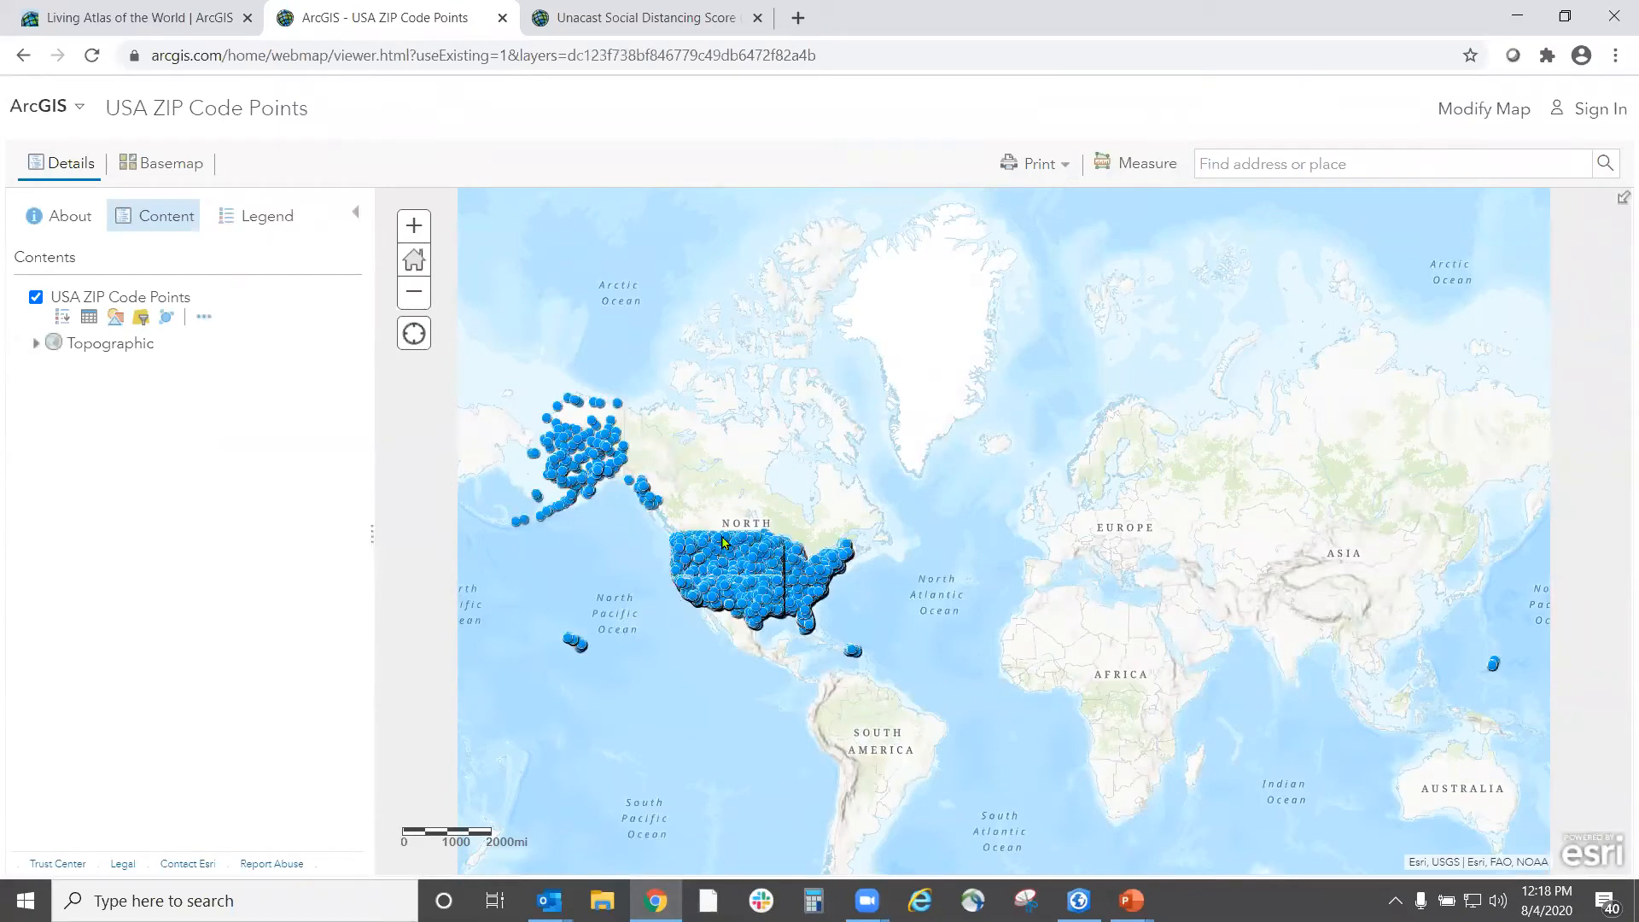
# - Examine the ZIP code points across Iowa and view the attributes of a point just west of Waterloo
pyautogui.scroll(3, 722, 540)
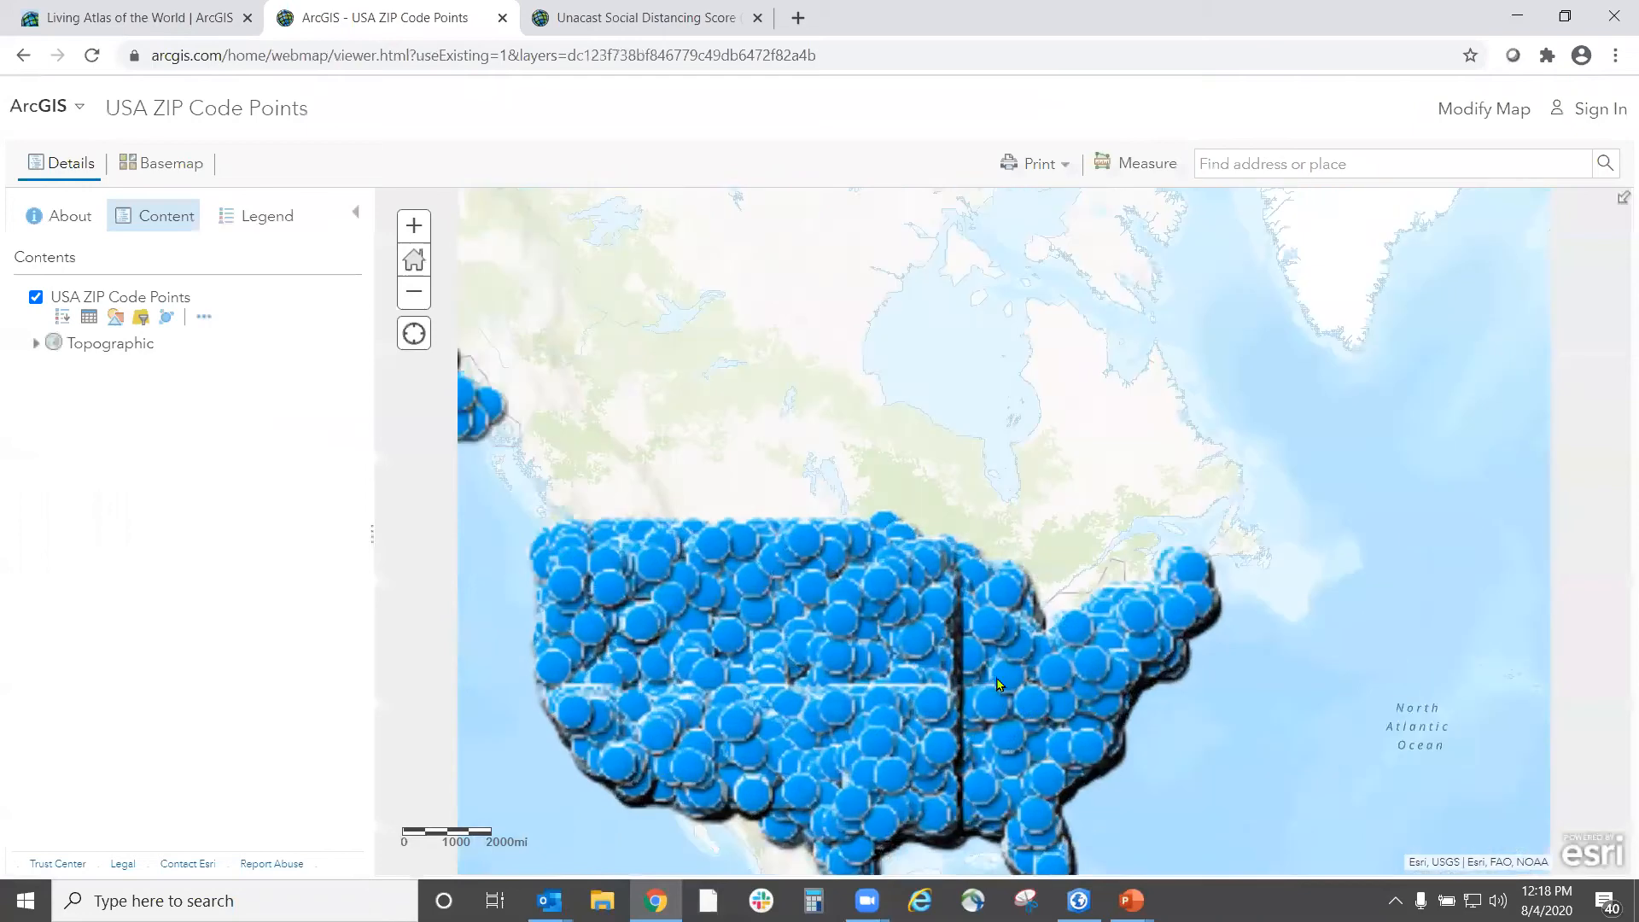
pyautogui.scroll(2, 779, 553)
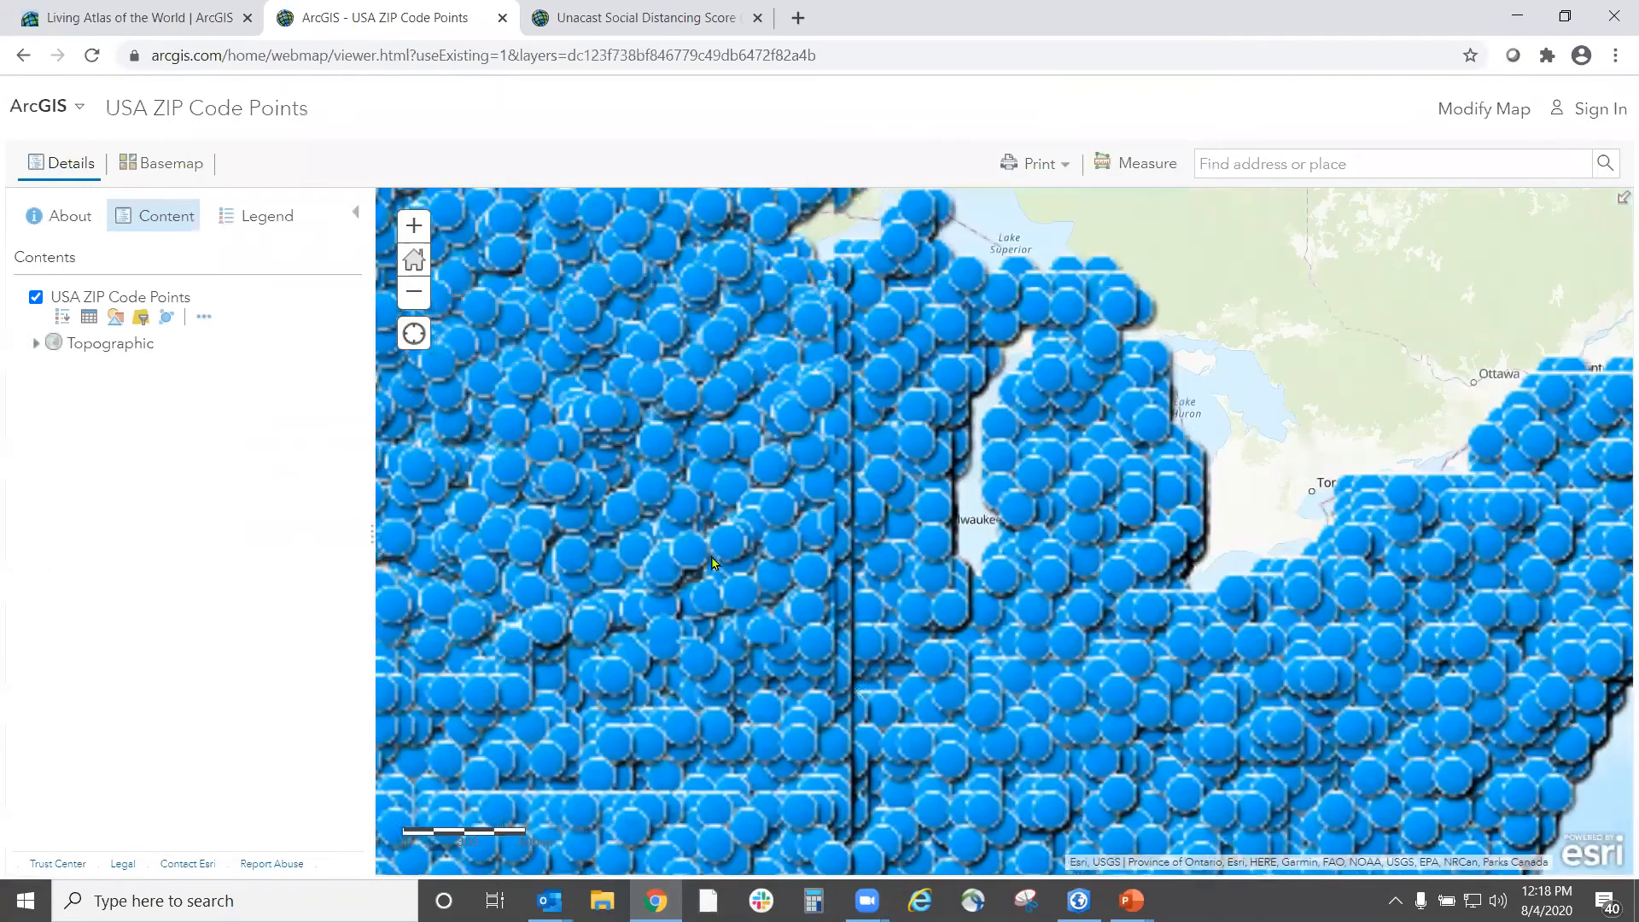
pyautogui.scroll(4, 712, 561)
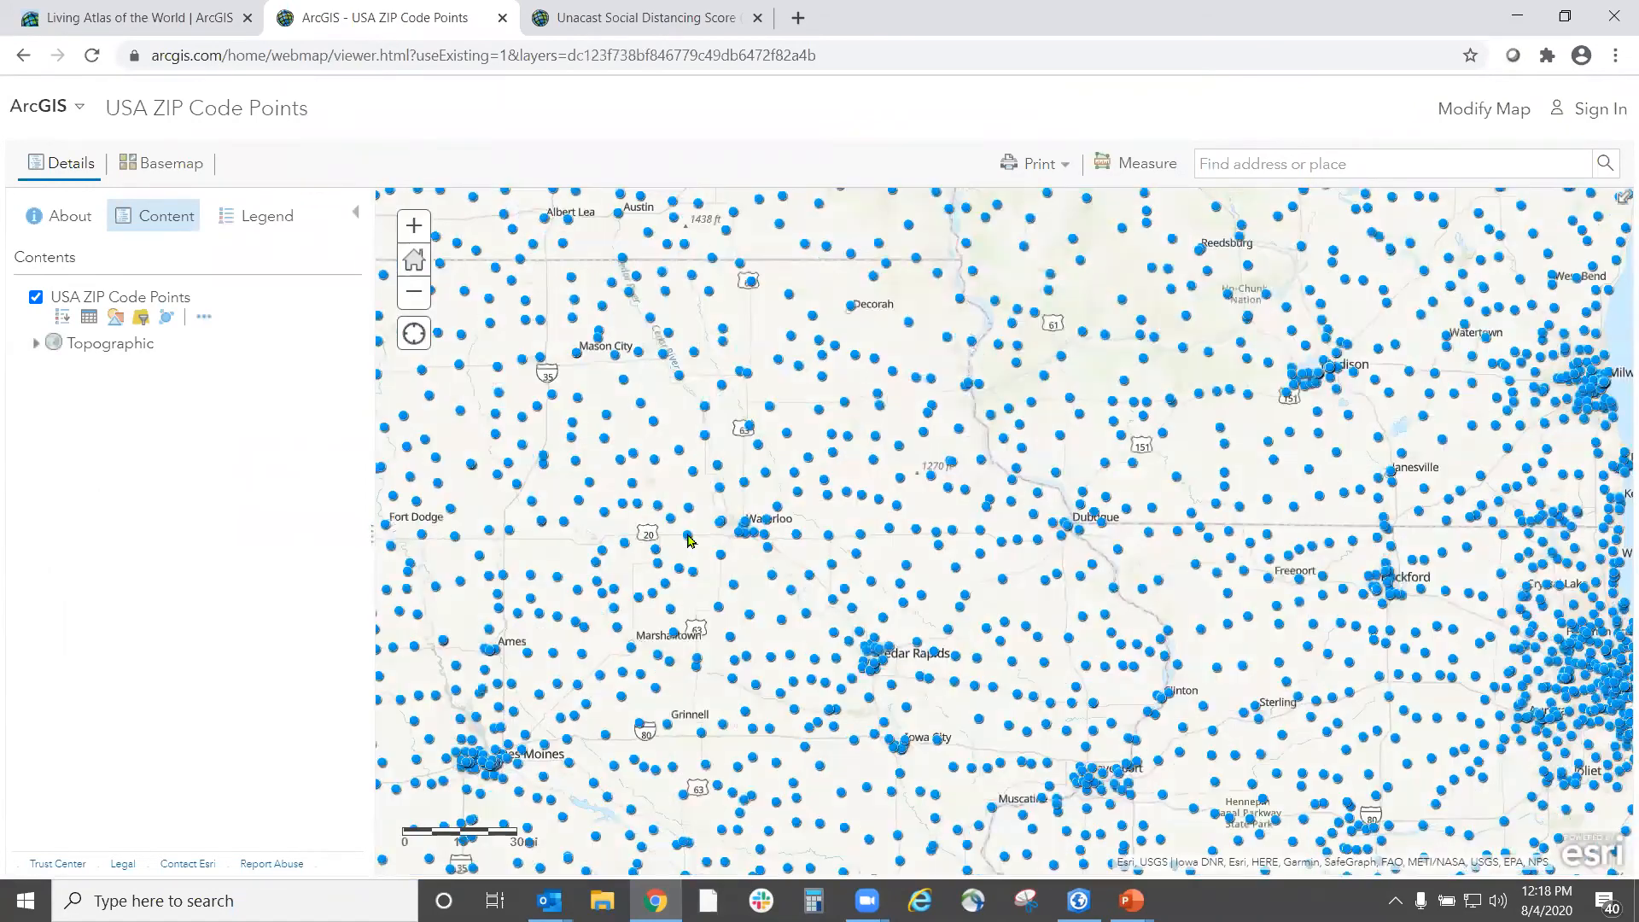
pyautogui.click(688, 537)
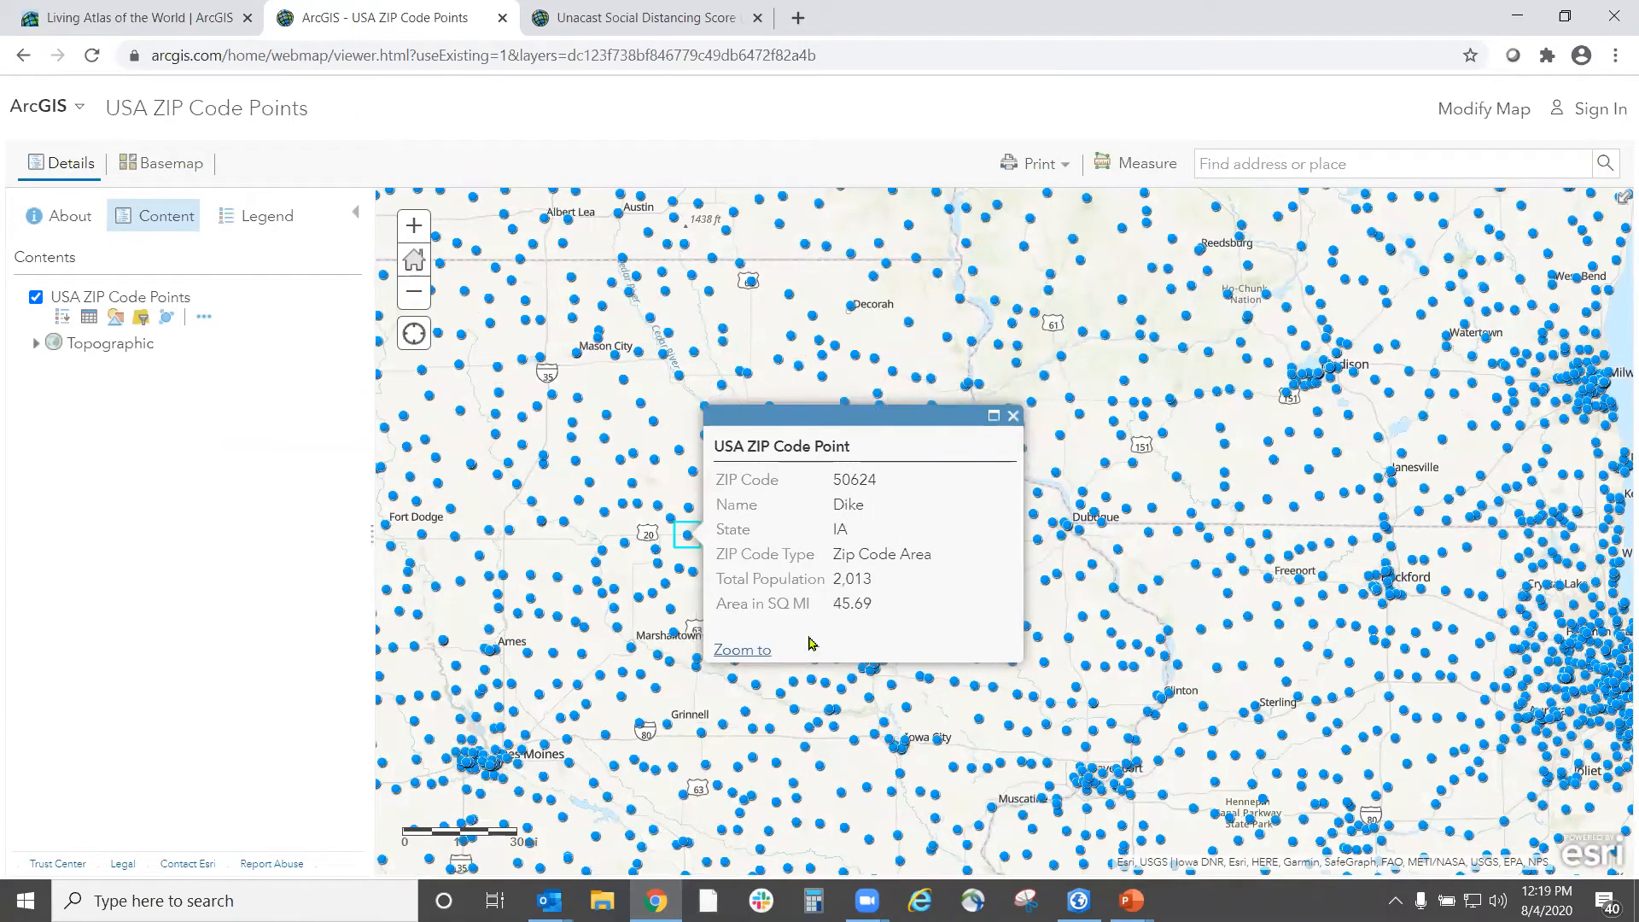
# - Close the ZIP code point's details and return to the USA ZIP Code Points item page
pyautogui.click(1011, 416)
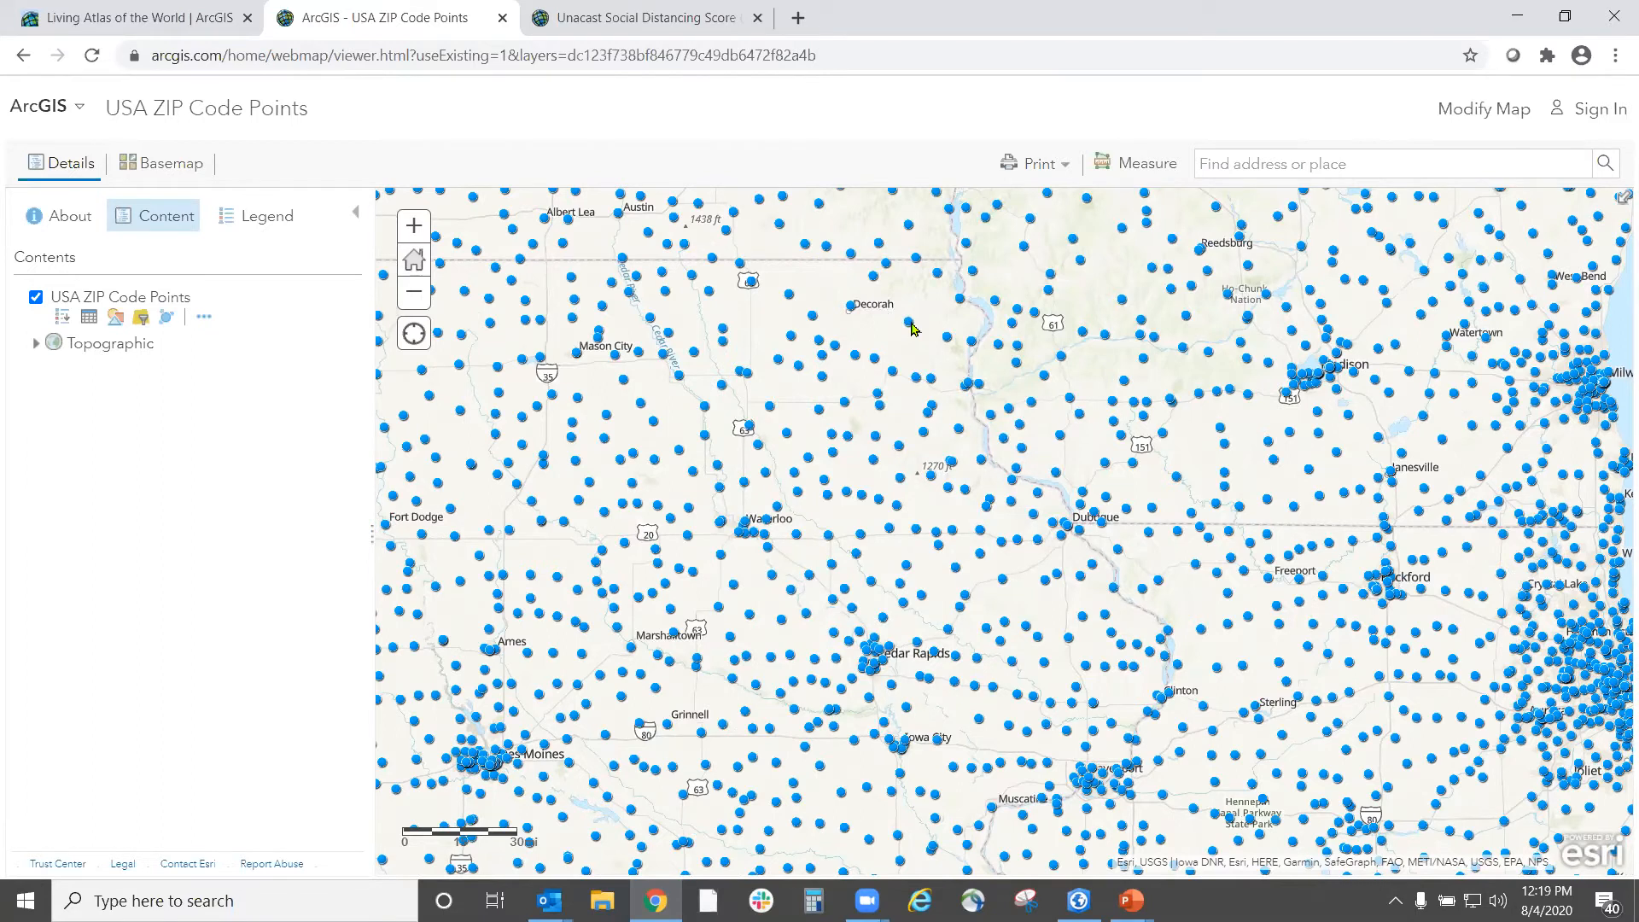
pyautogui.click(23, 55)
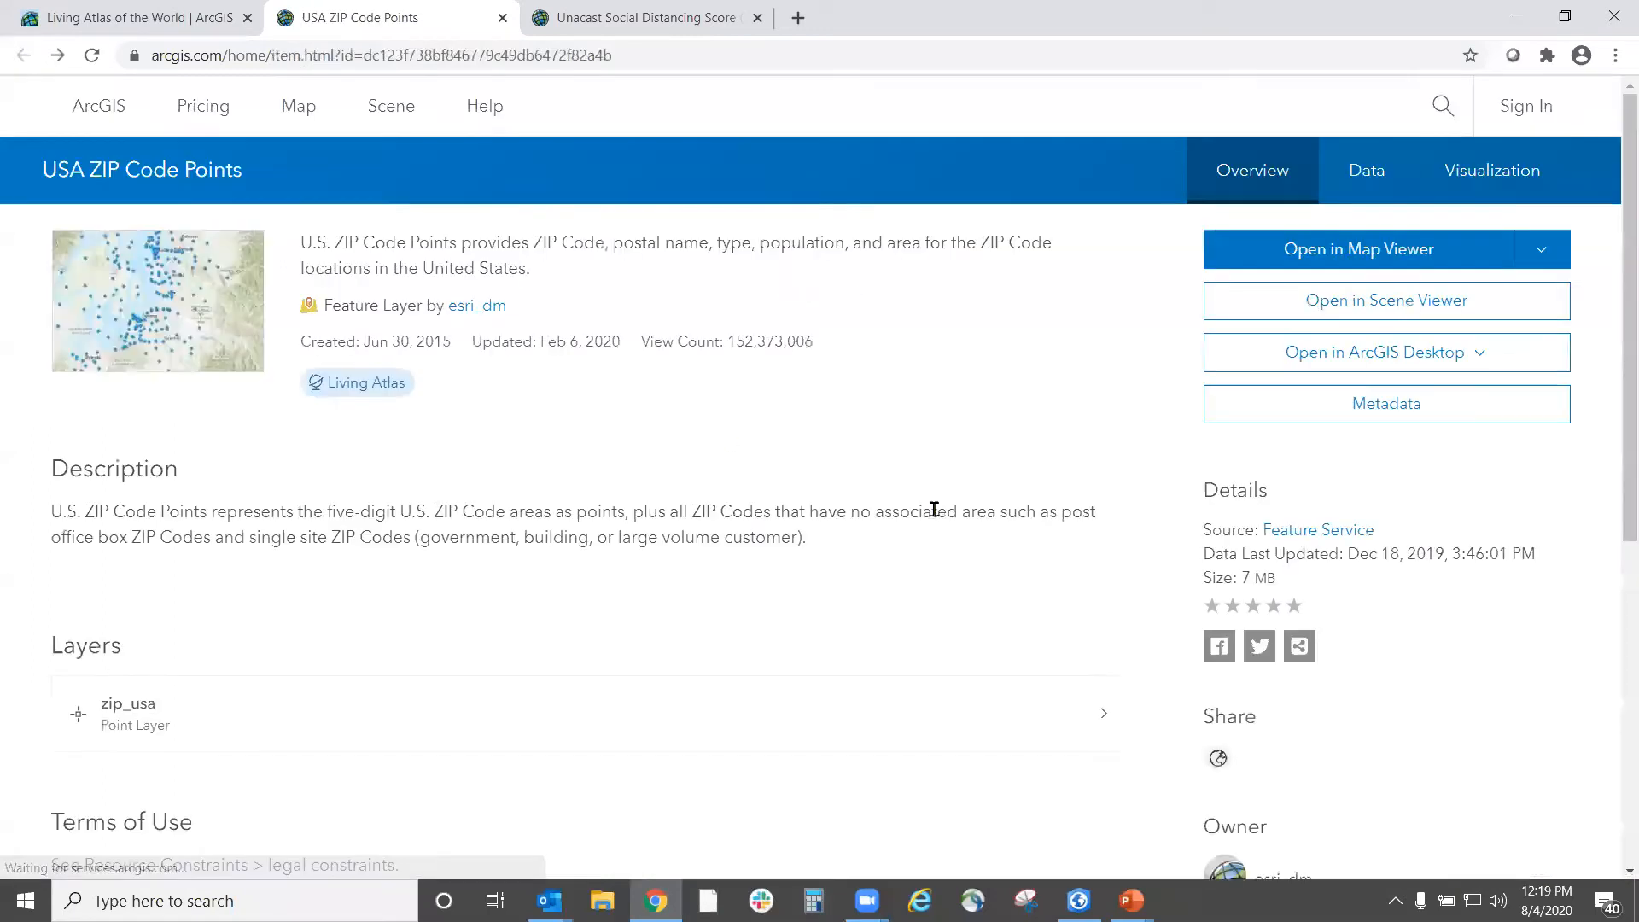
pyautogui.scroll(-1, 791, 509)
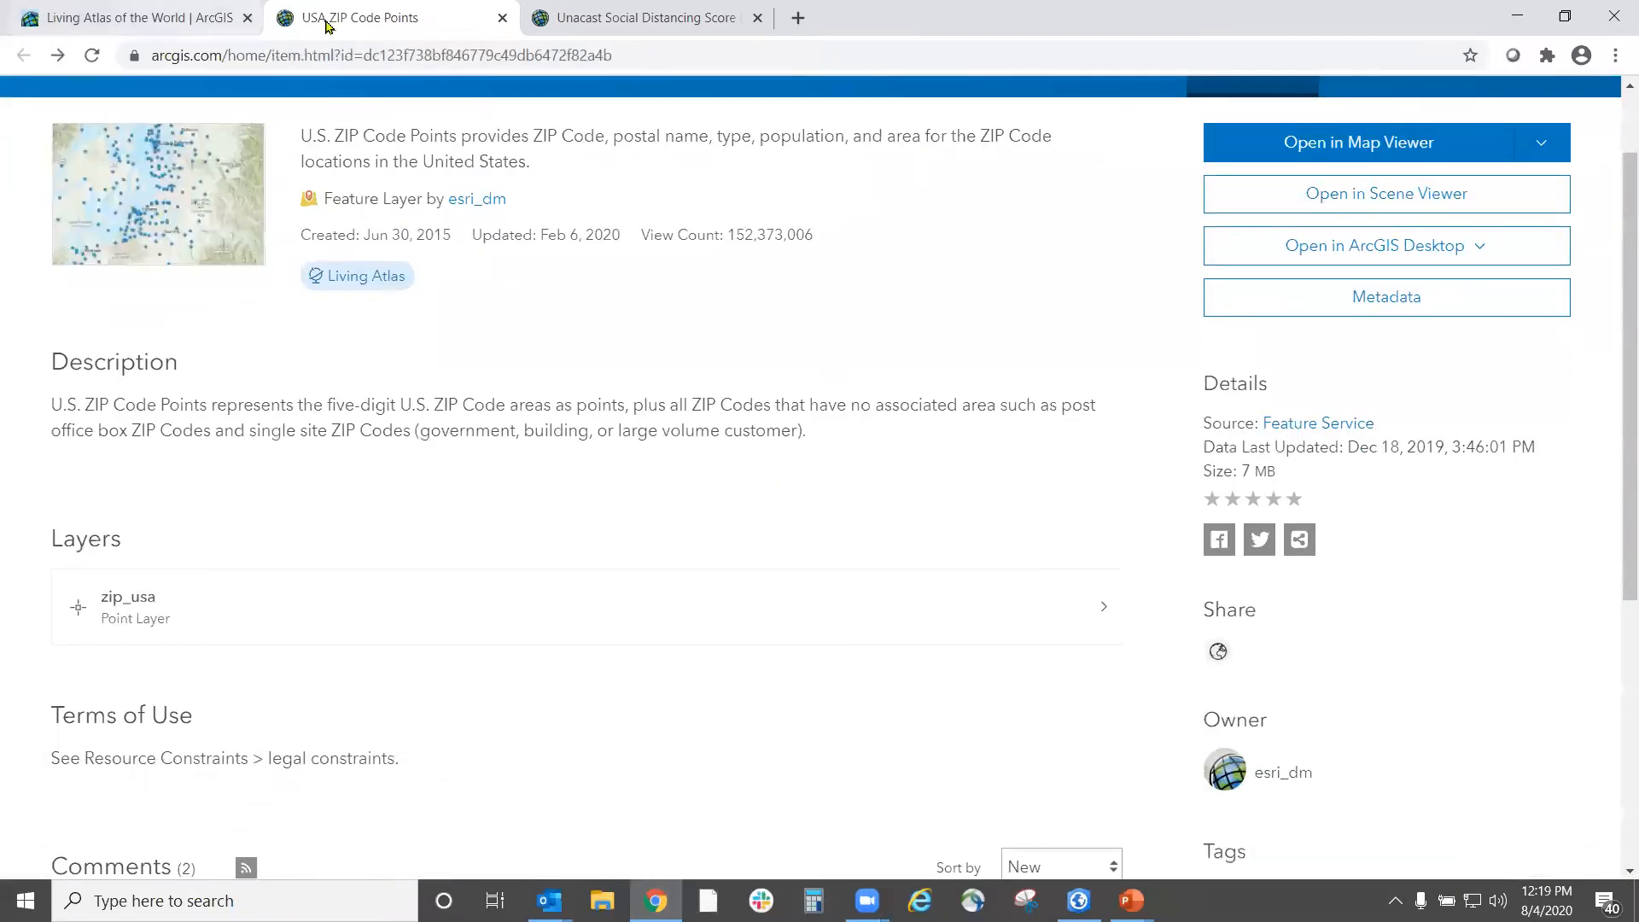
pyautogui.scroll(1, 491, 388)
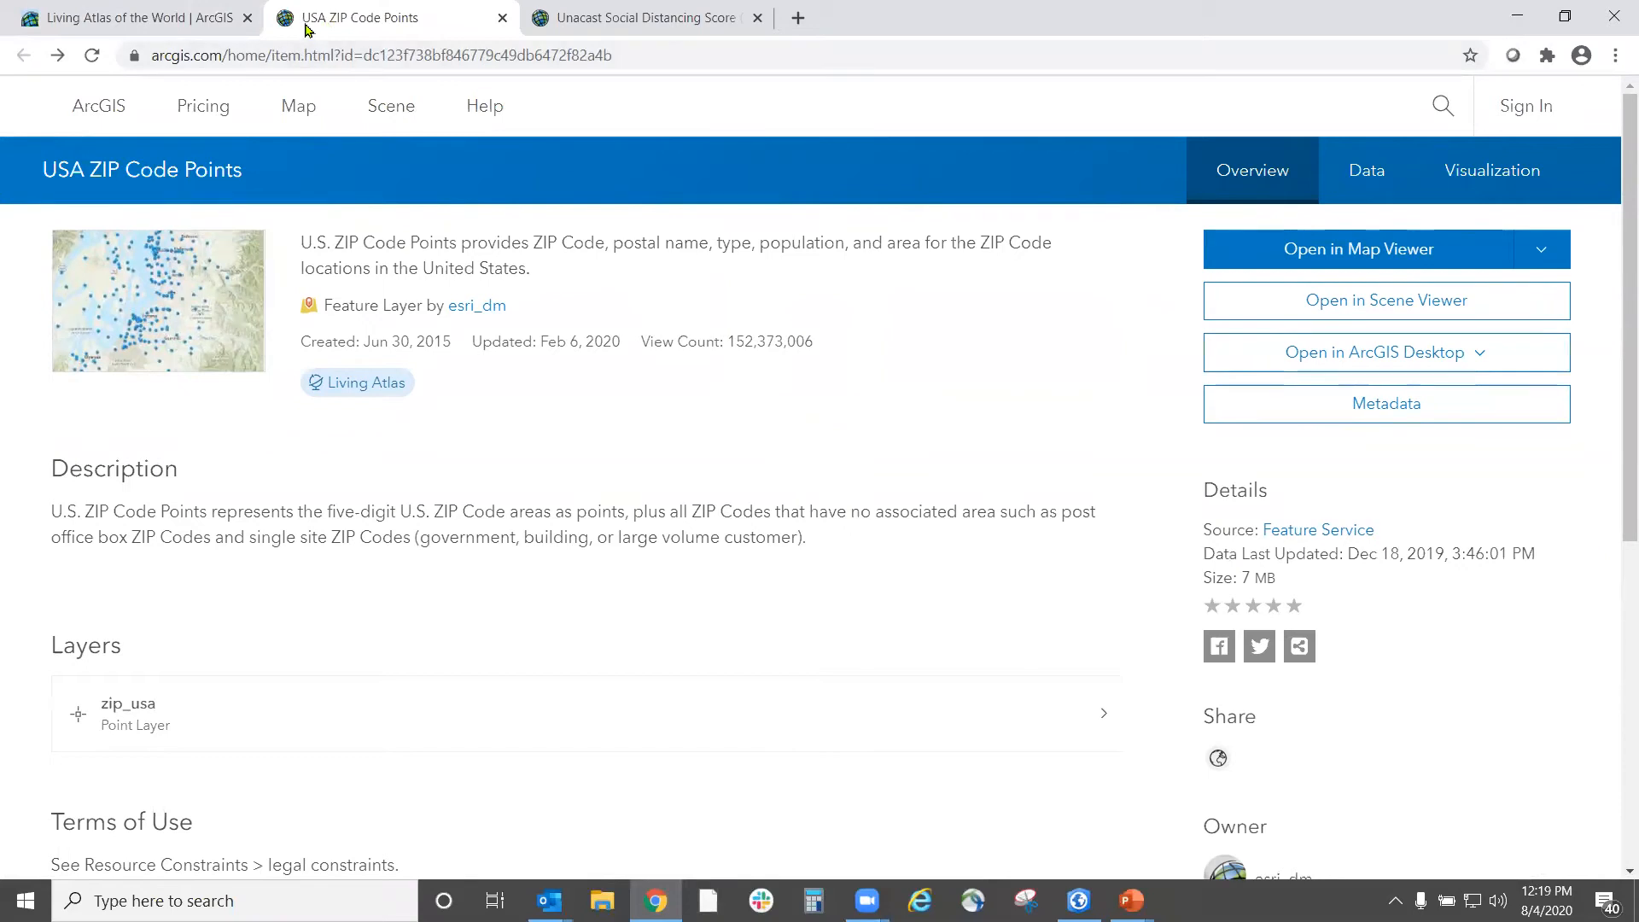
# - Find the US Wildfire Activity Web Map in the Living Atlas results and open it in Map Viewer
pyautogui.click(213, 18)
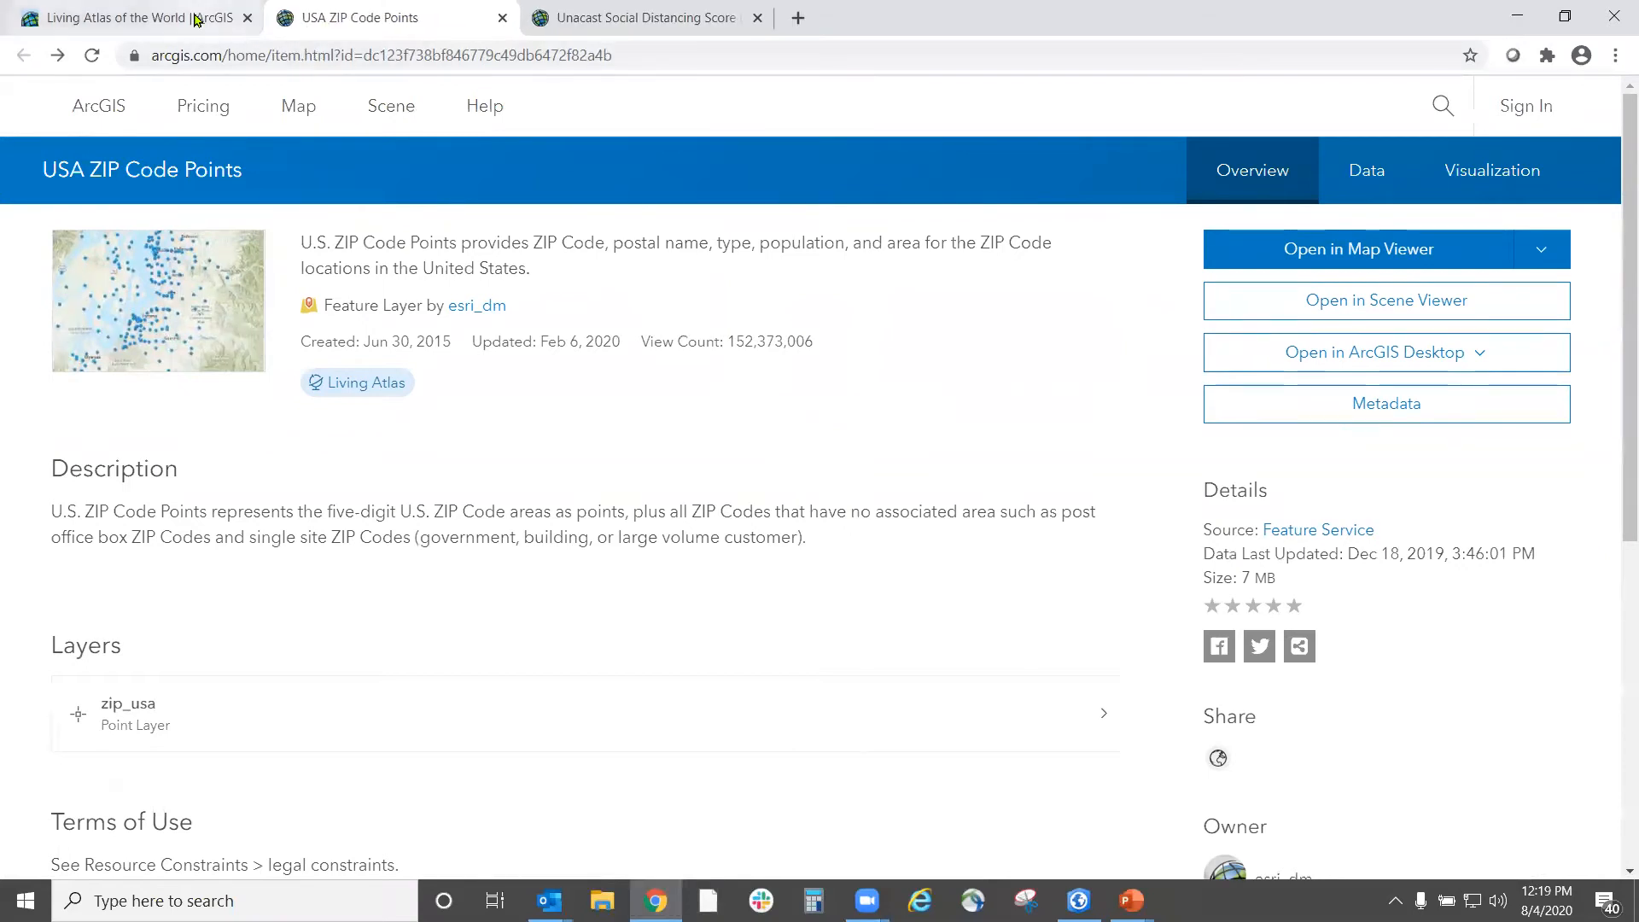
pyautogui.scroll(-7, 665, 563)
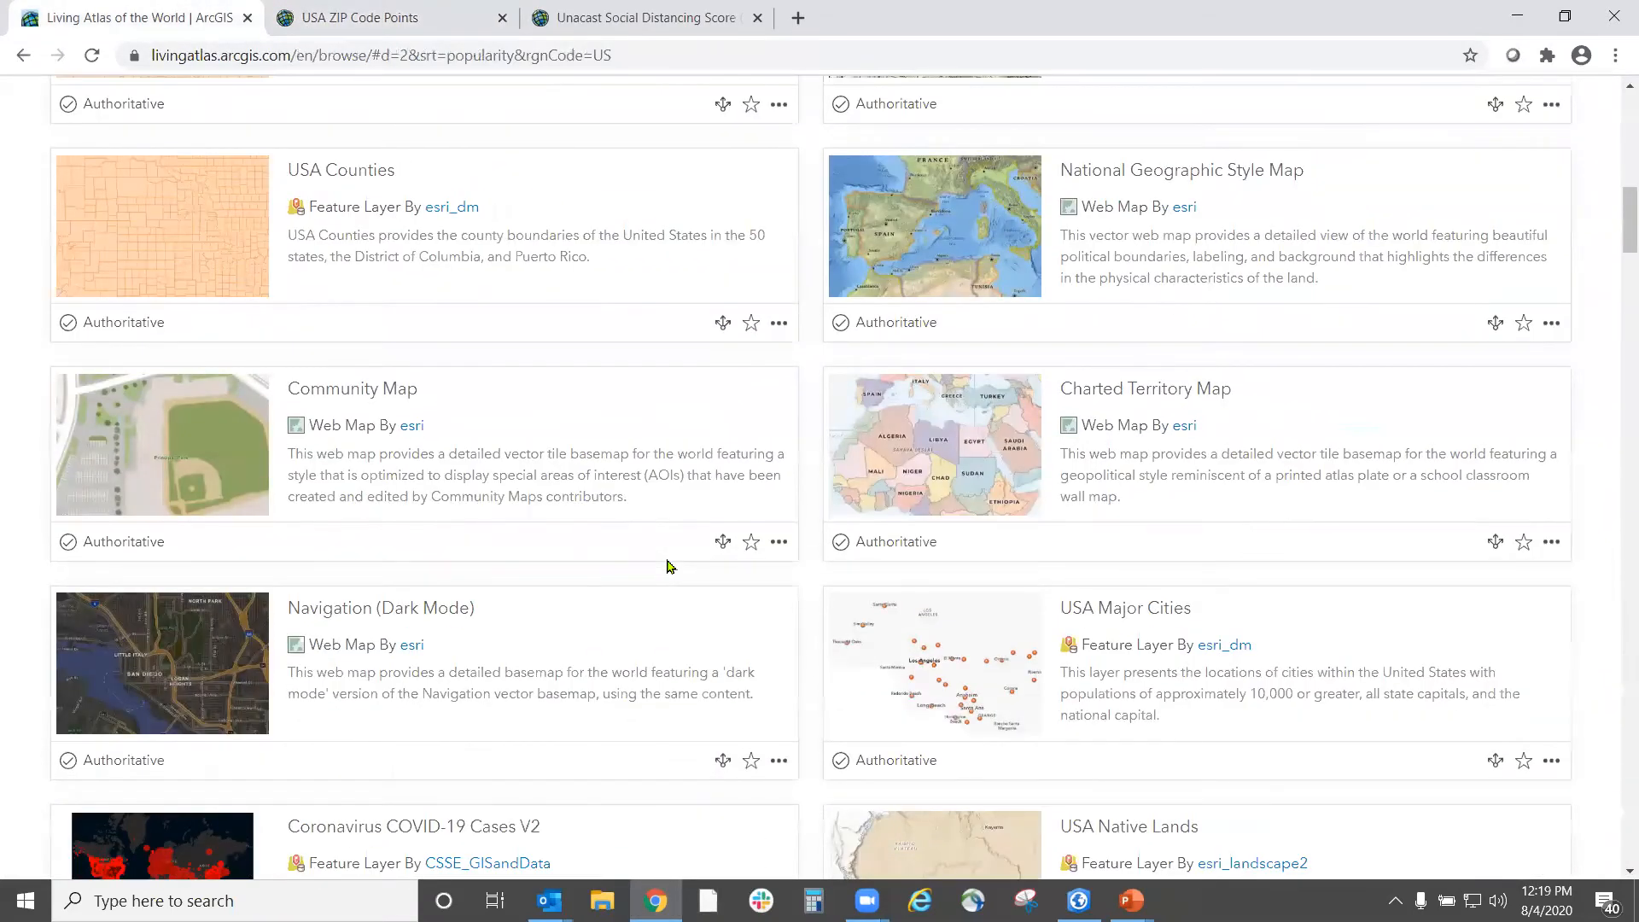
pyautogui.scroll(-8, 670, 566)
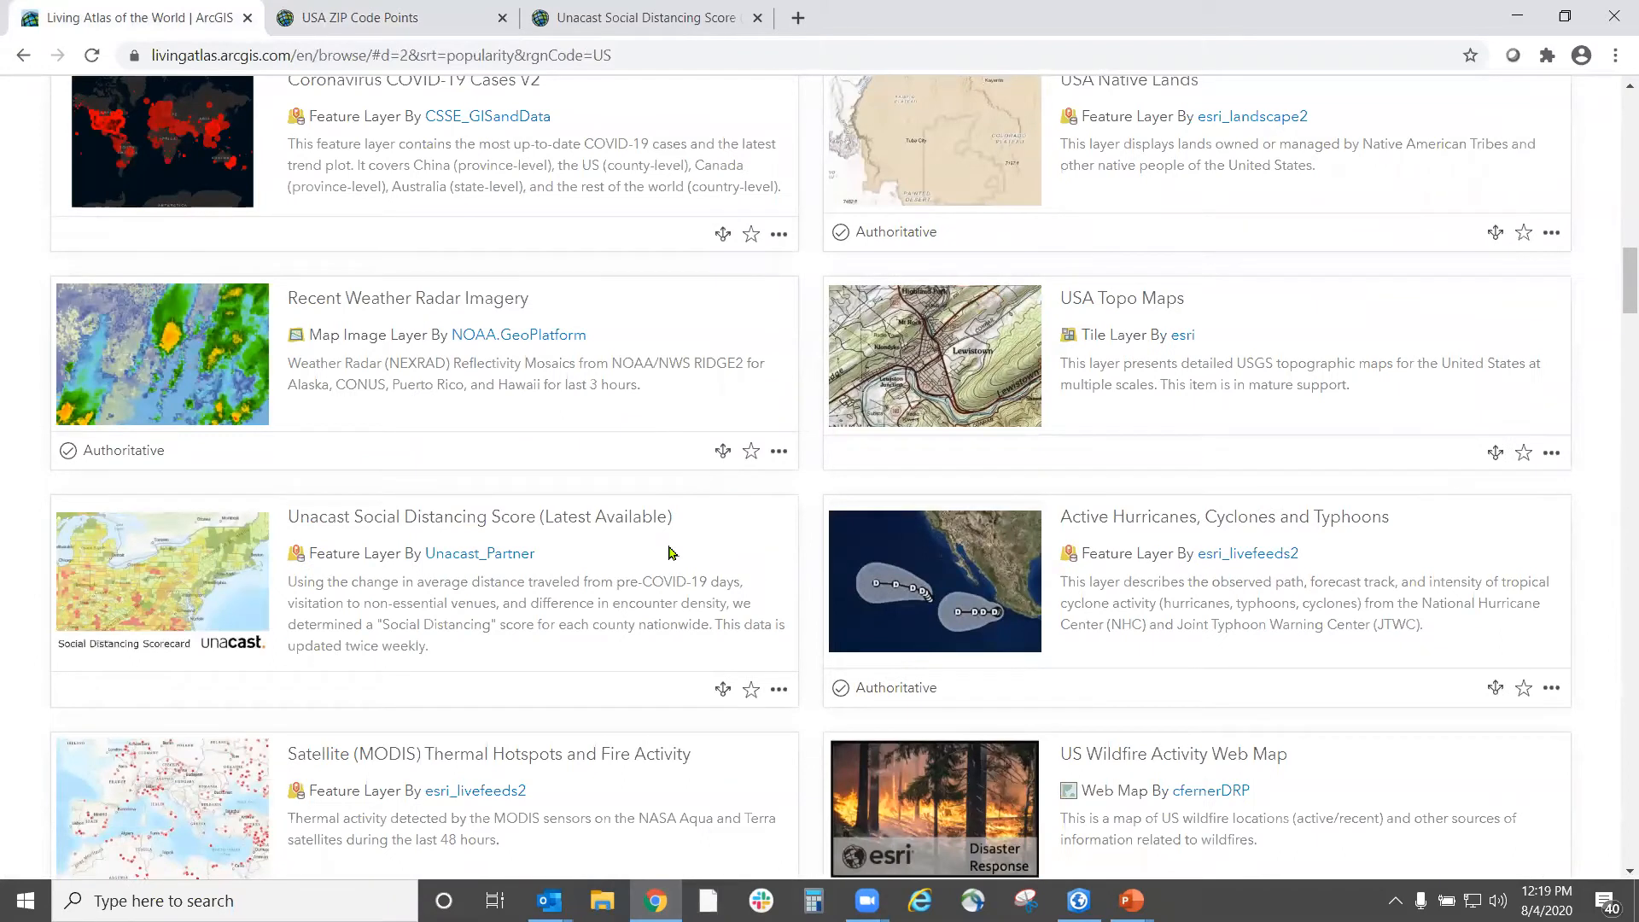
pyautogui.scroll(-5, 670, 553)
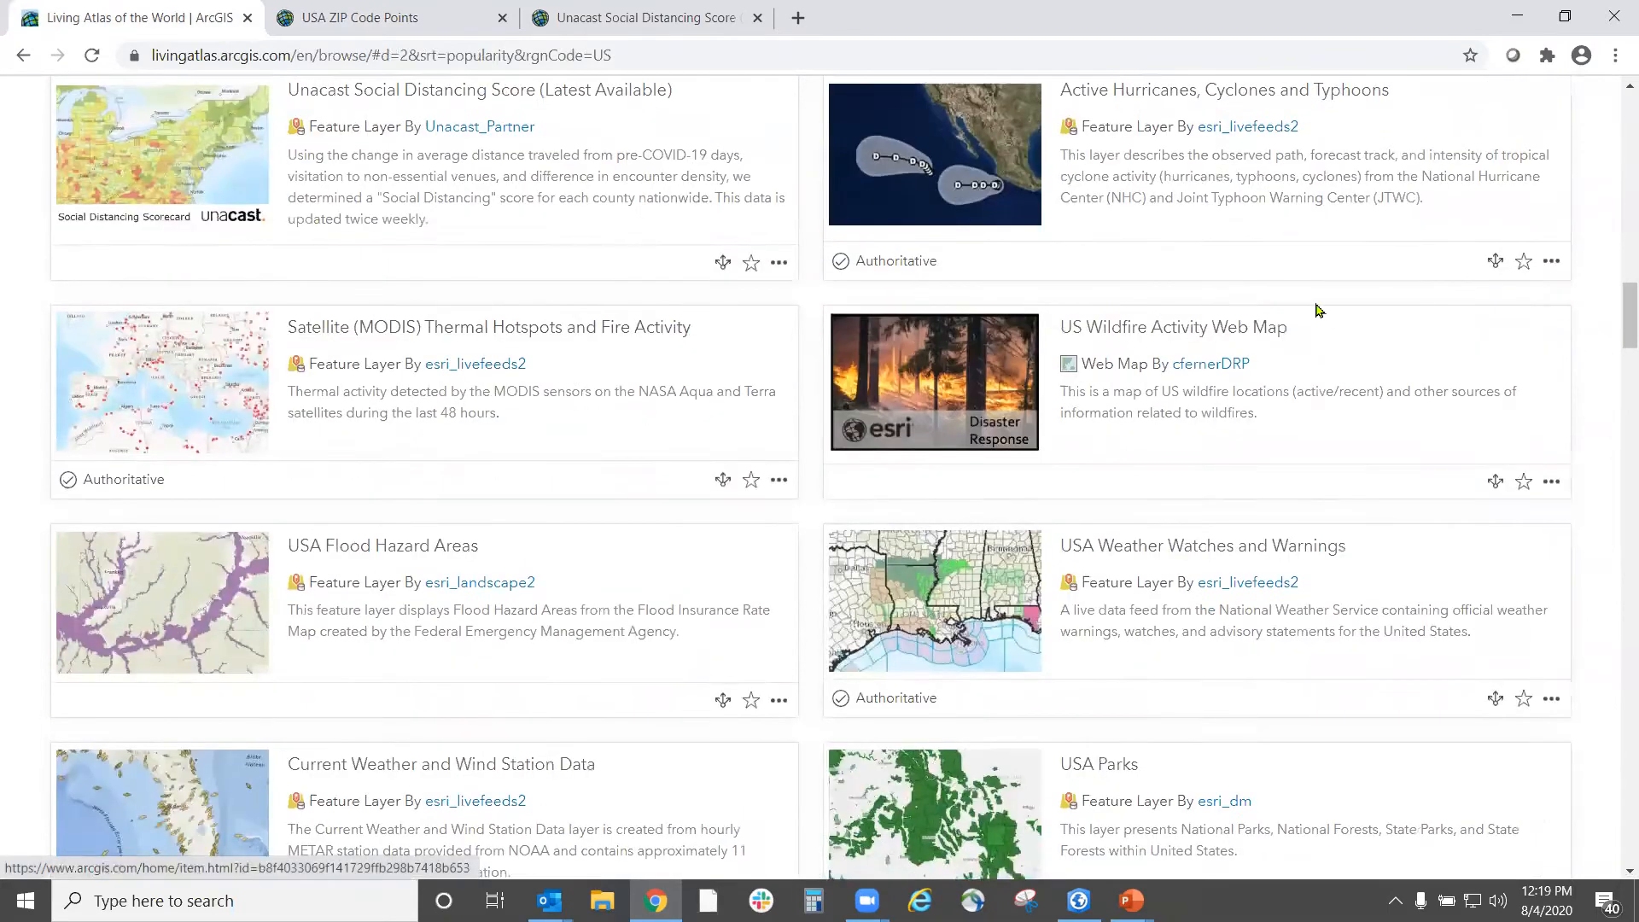
pyautogui.click(1204, 327)
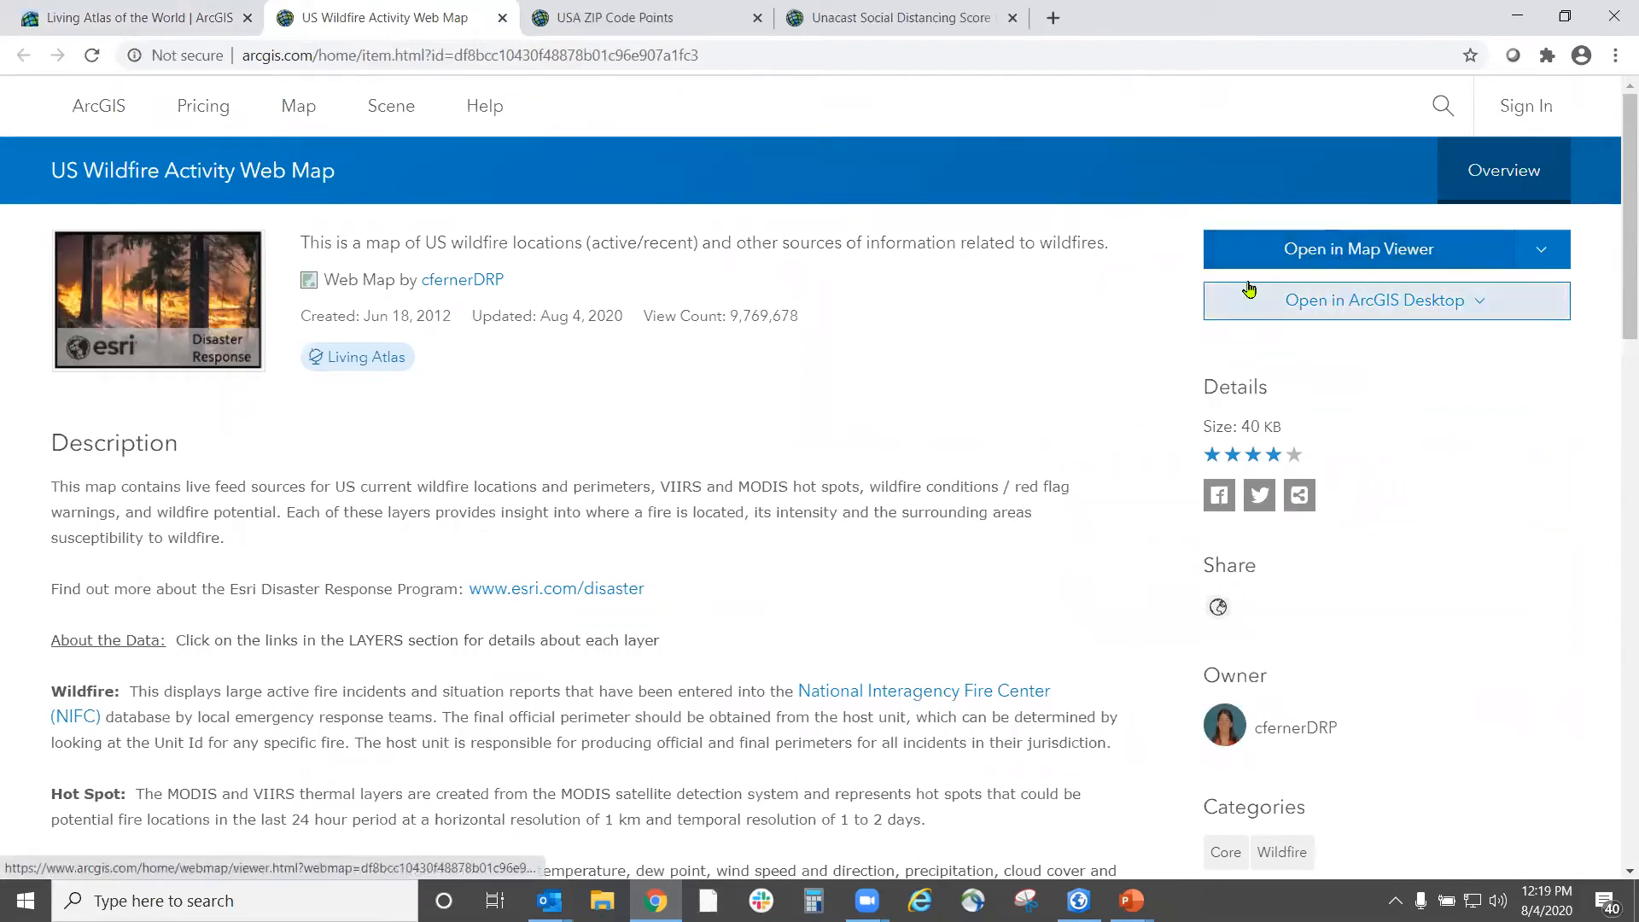
pyautogui.click(1401, 270)
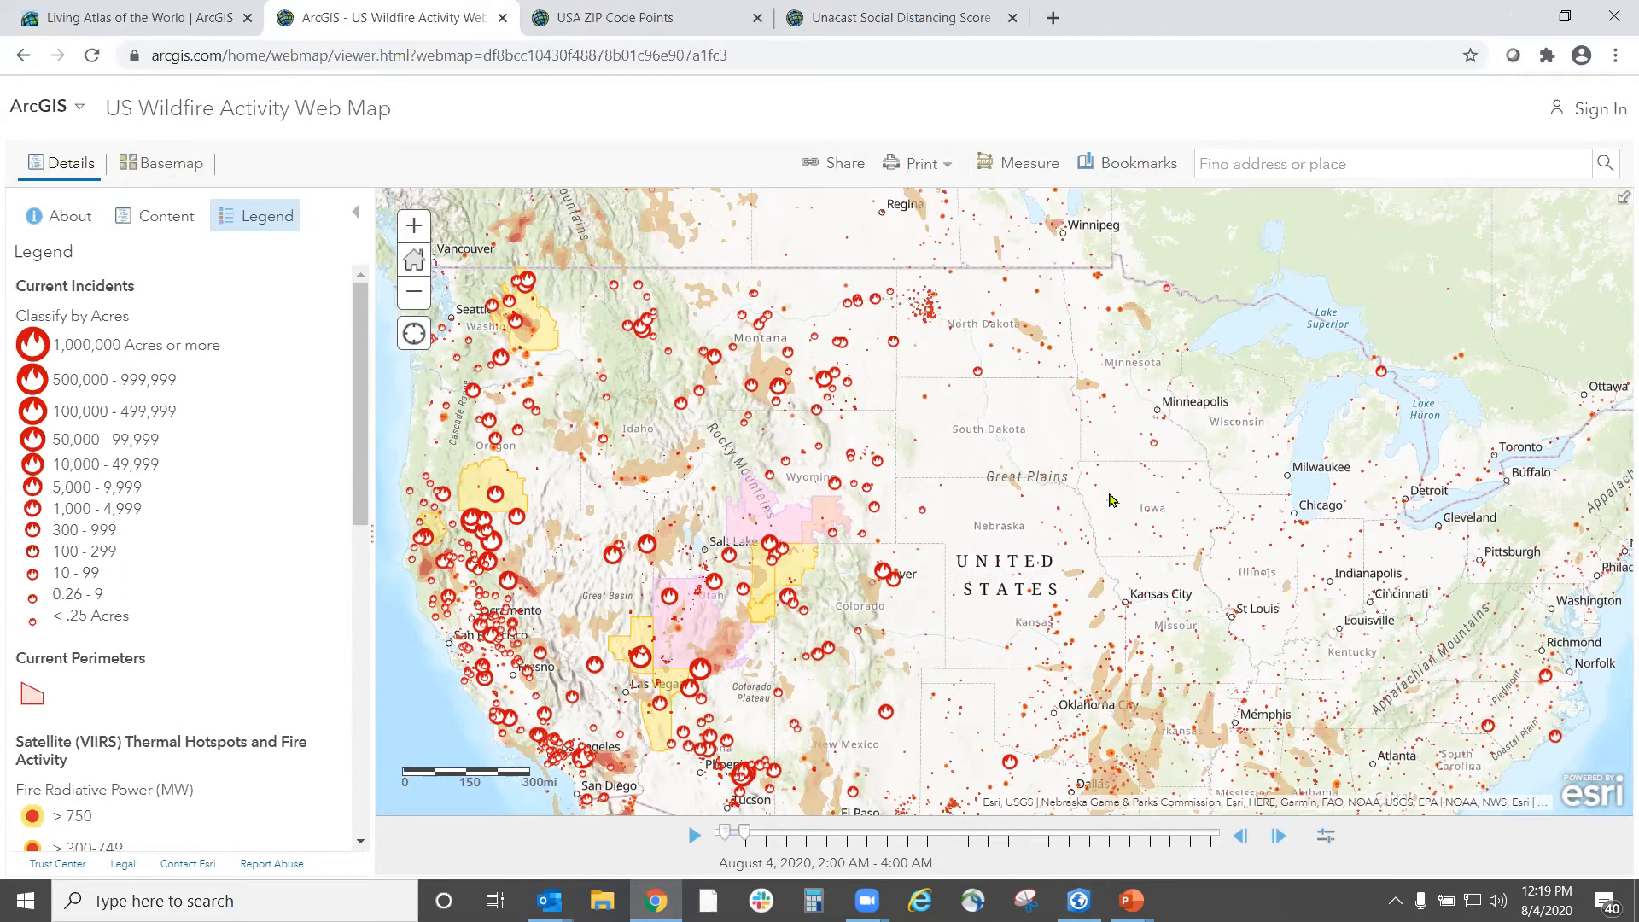
# - Switch to the LivingAtlasTest project in ArcGIS Pro and remove the unacast_last_day layer from the map
pyautogui.click(1078, 900)
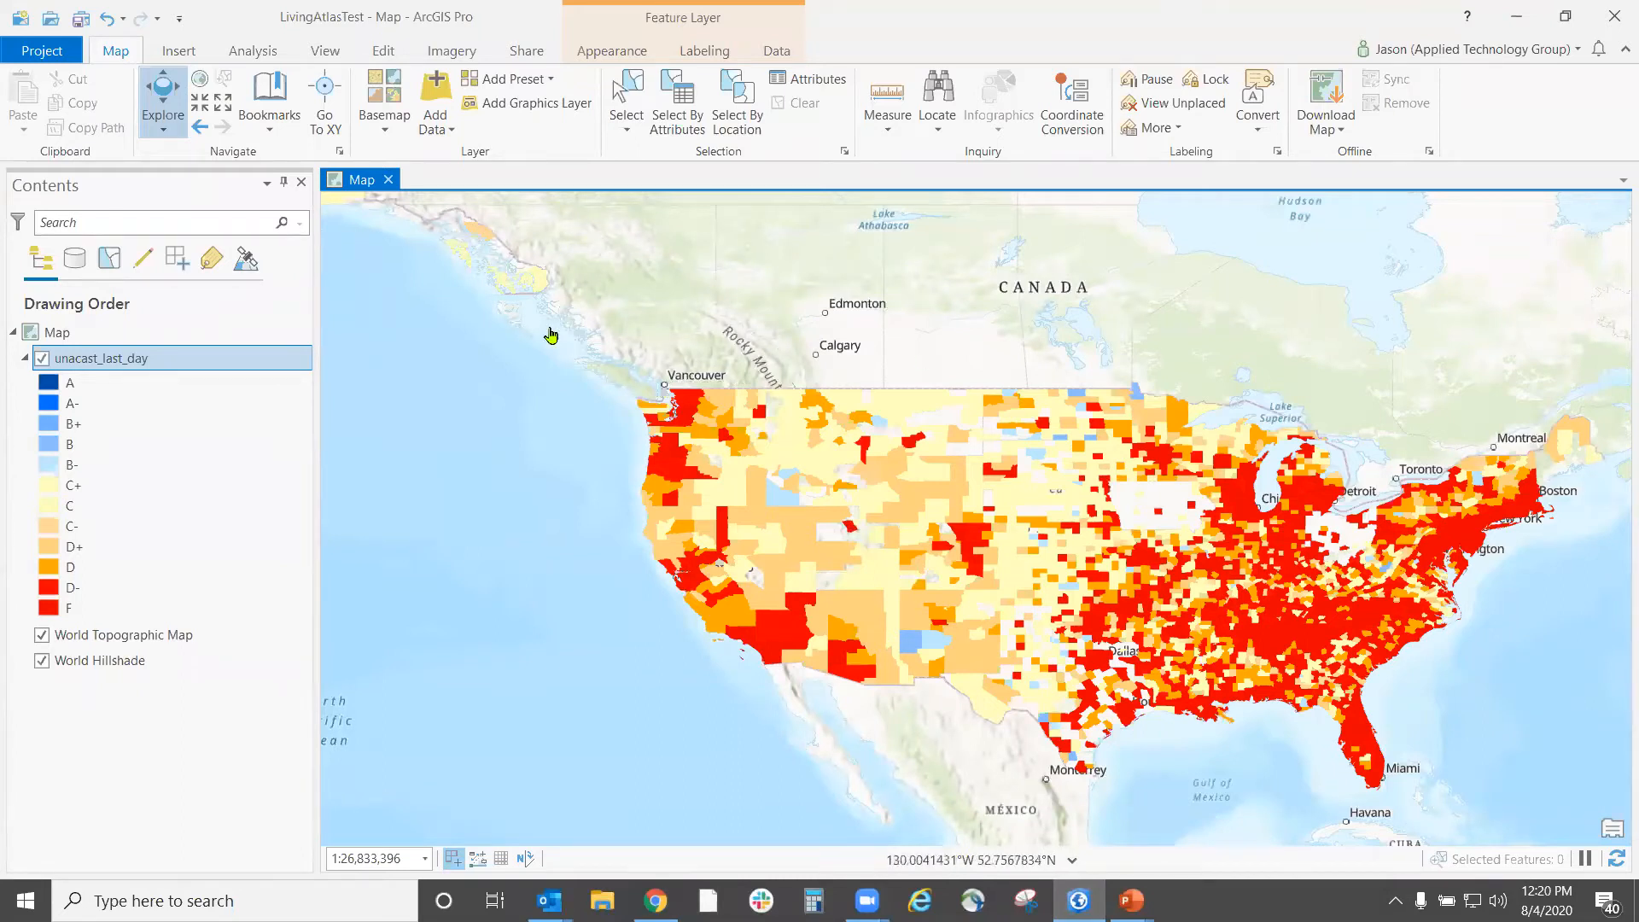
pyautogui.moveTo(557, 380); pyautogui.dragTo(449, 357)
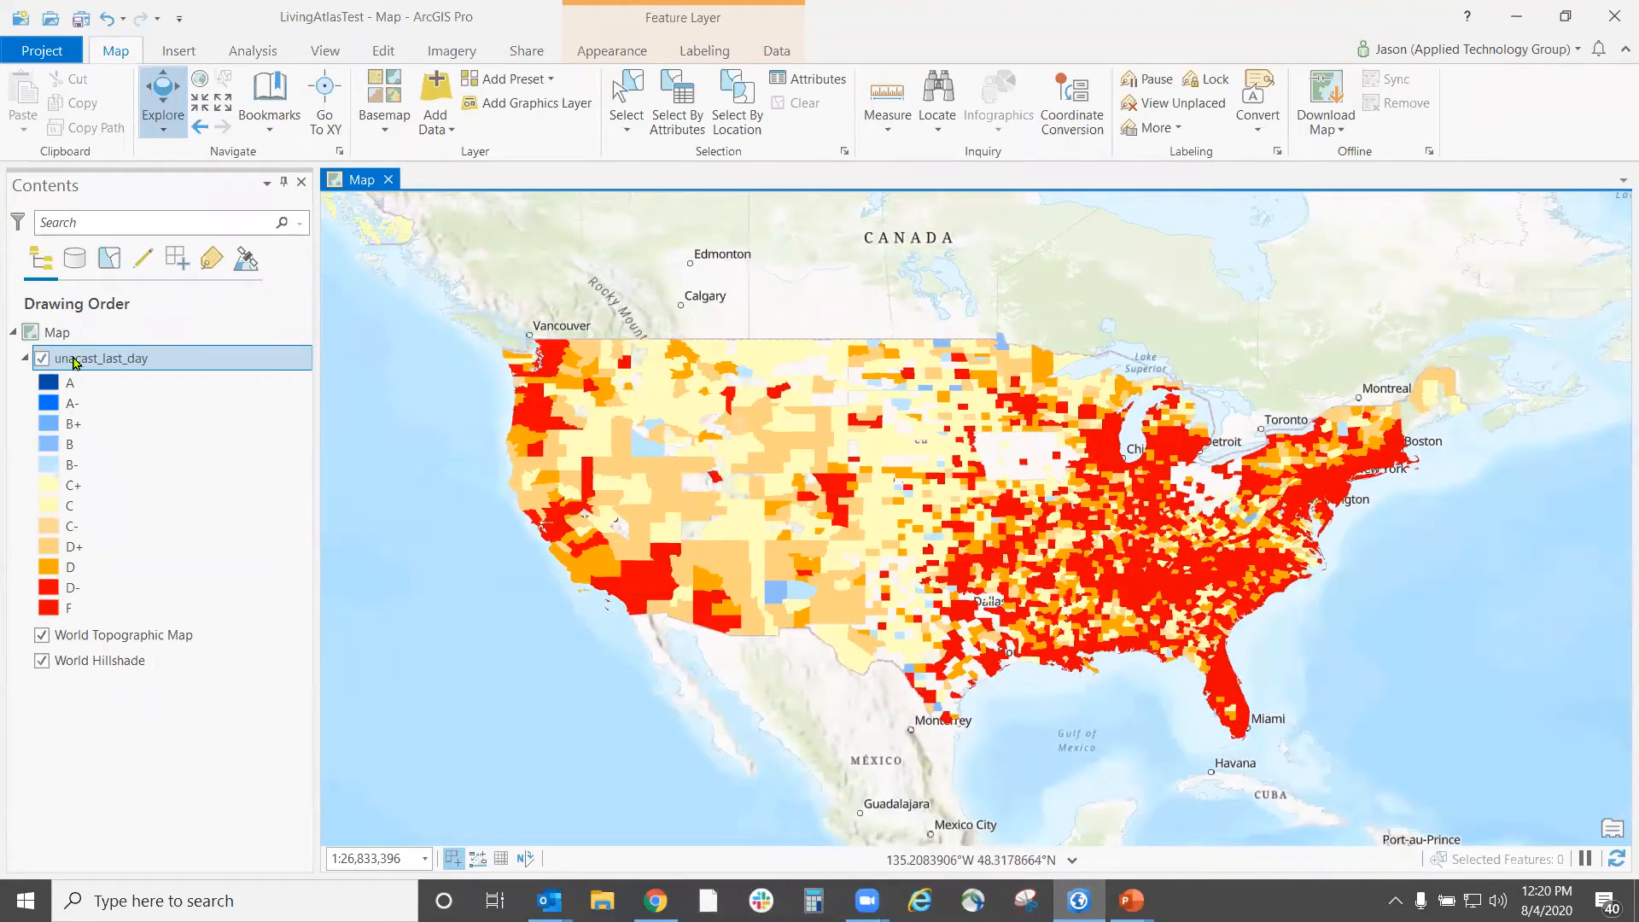
pyautogui.rightClick(74, 360)
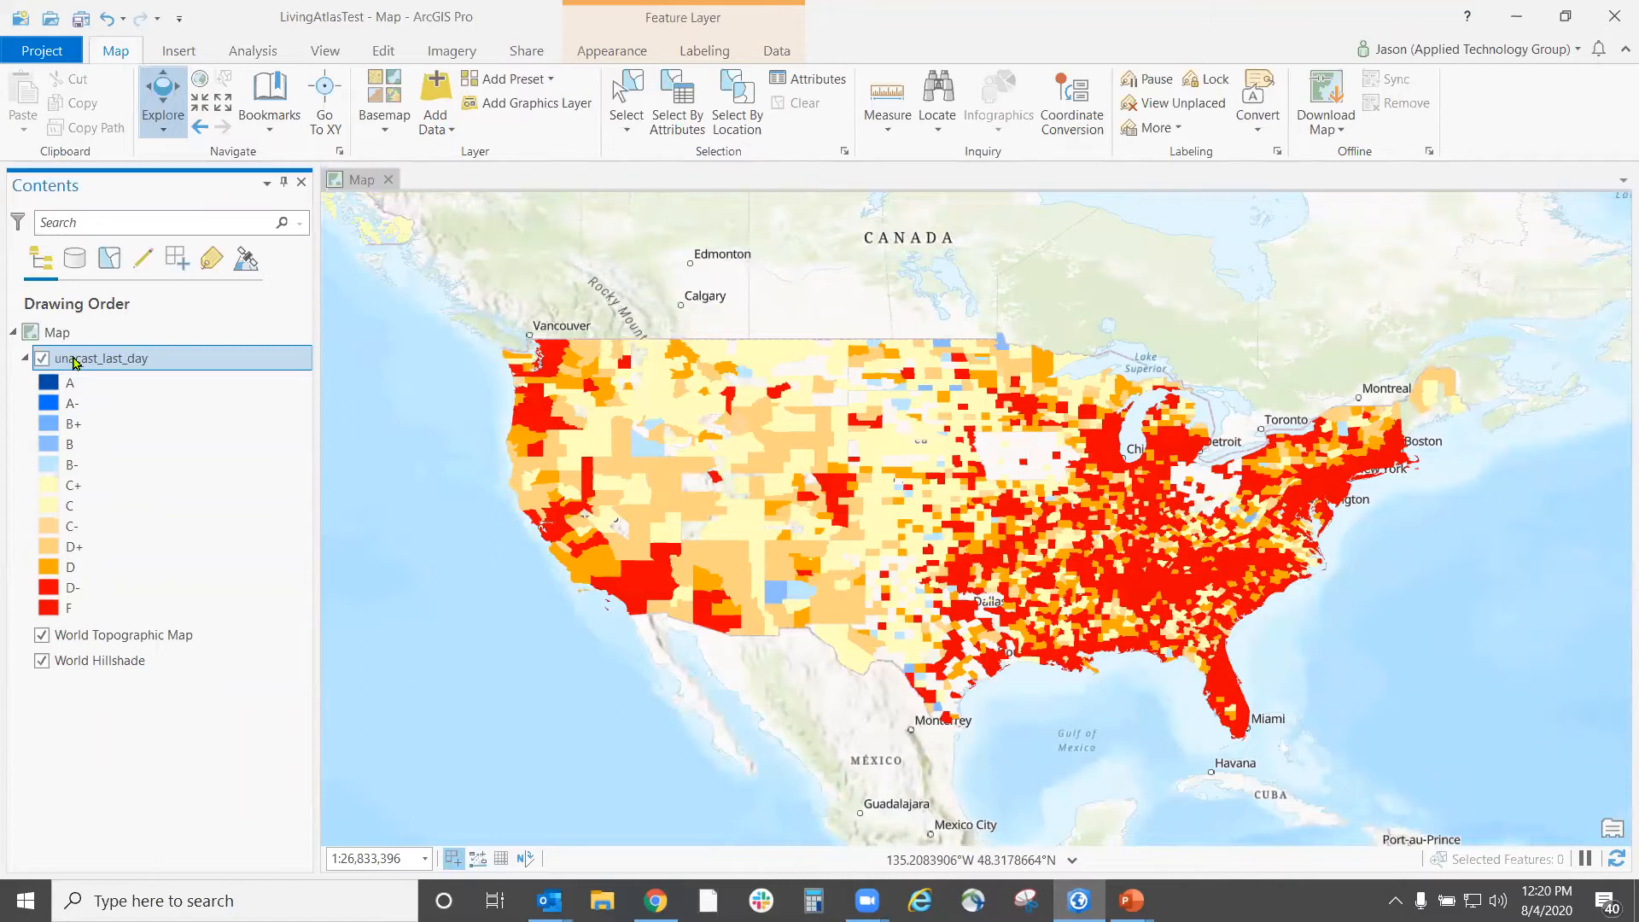
pyautogui.click(139, 241)
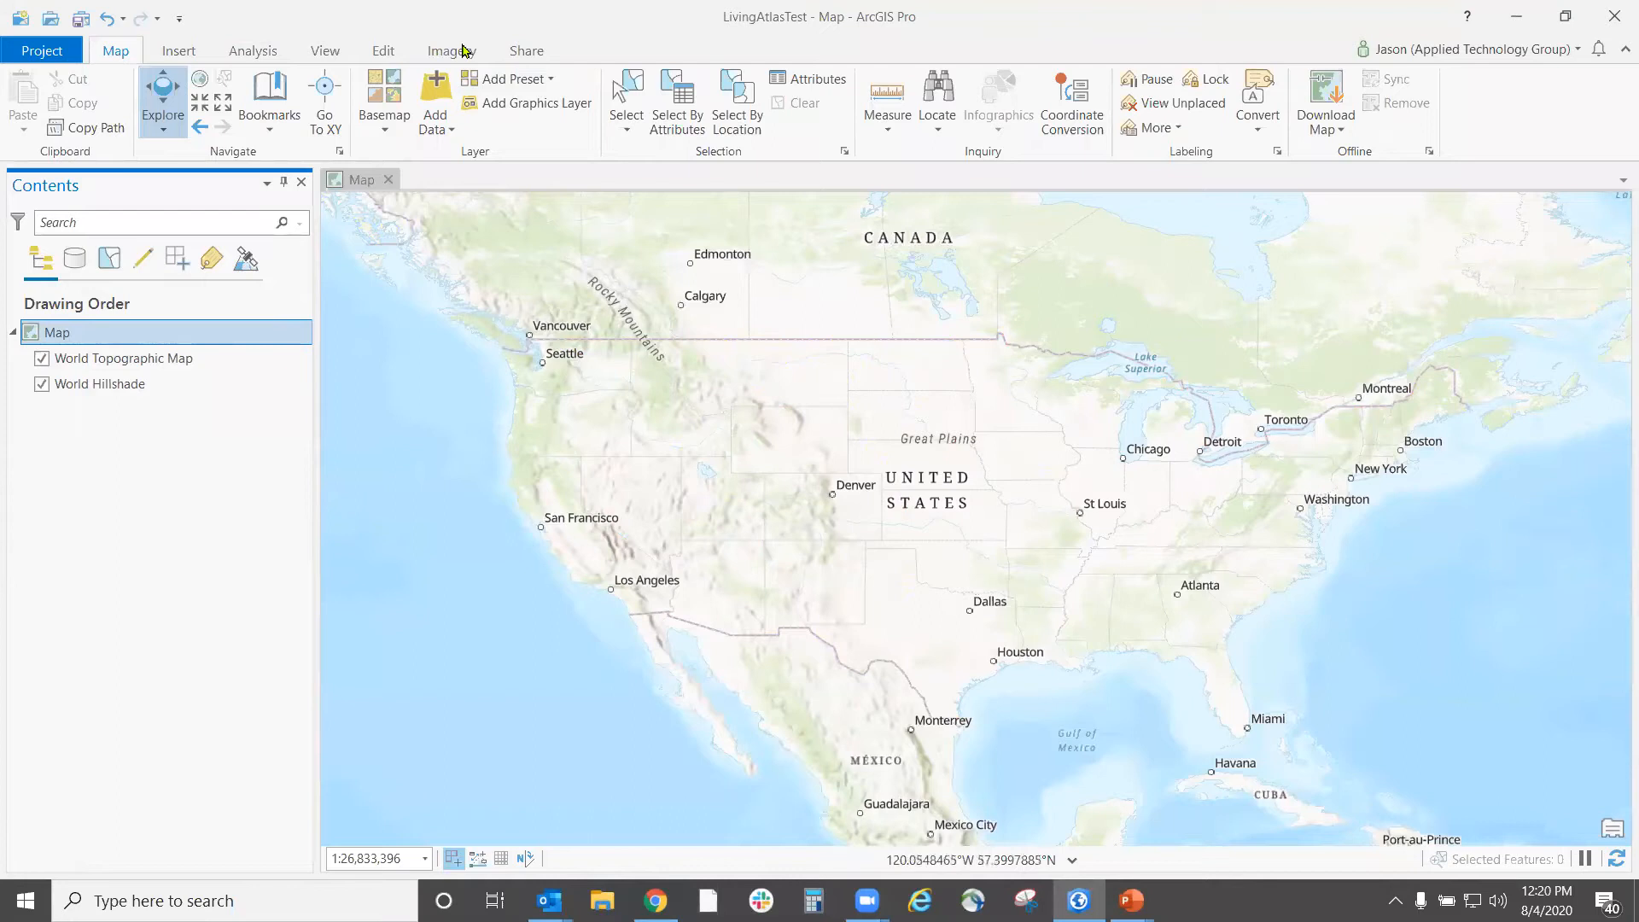
pyautogui.moveTo(825, 494); pyautogui.dragTo(809, 455)
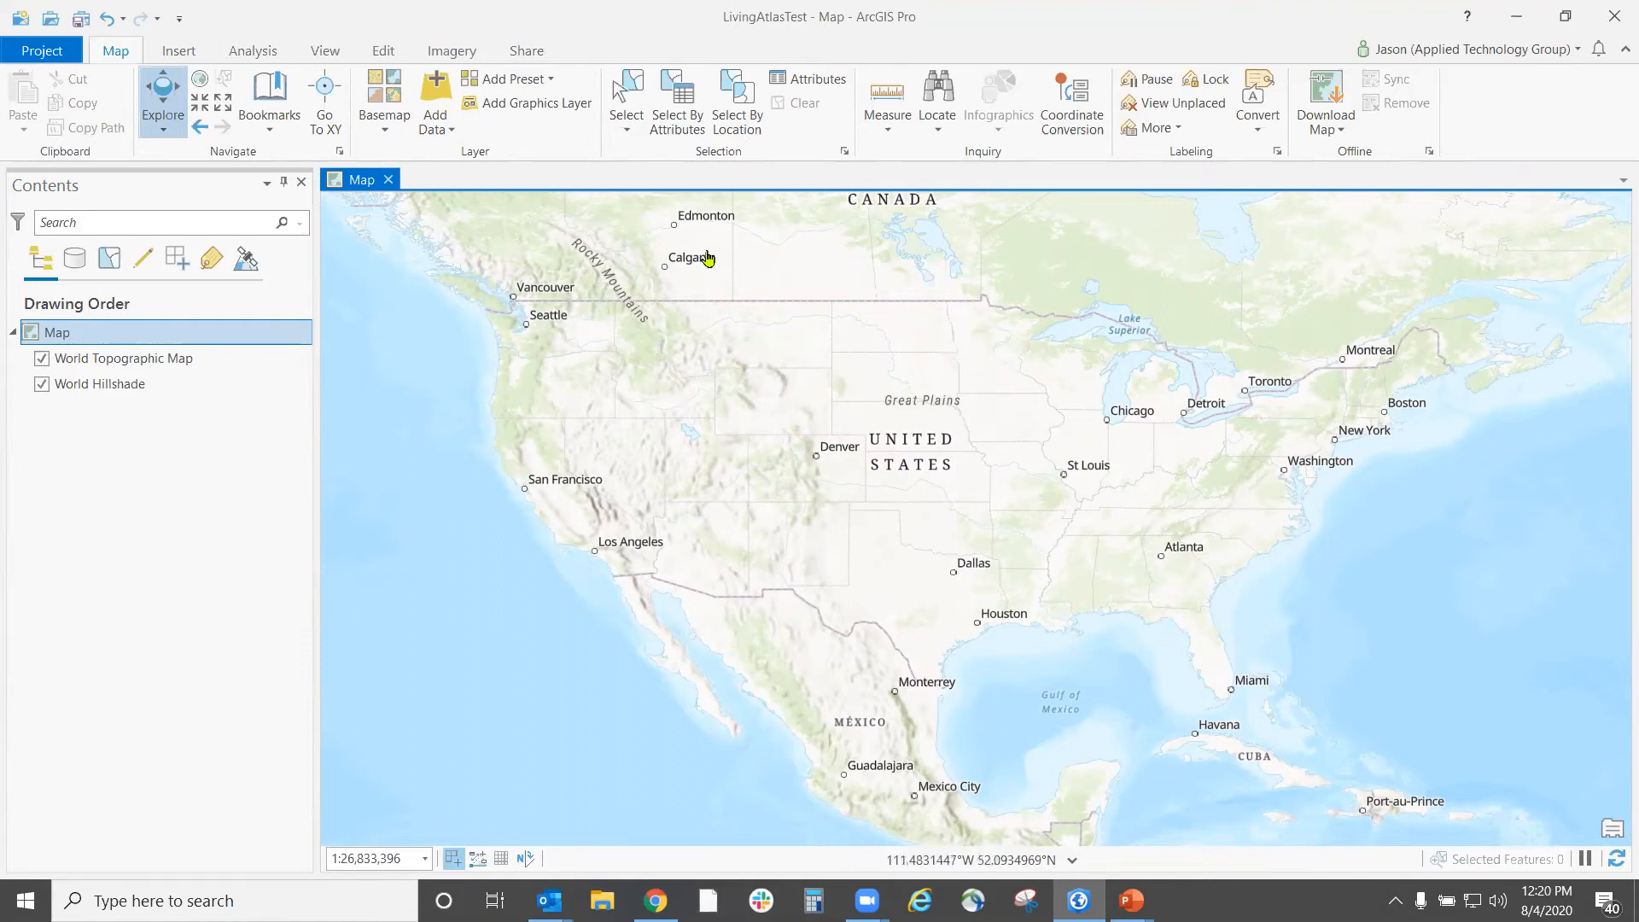
# - Start adding data to the map and review the portal items under My Organization and My Content
pyautogui.click(432, 129)
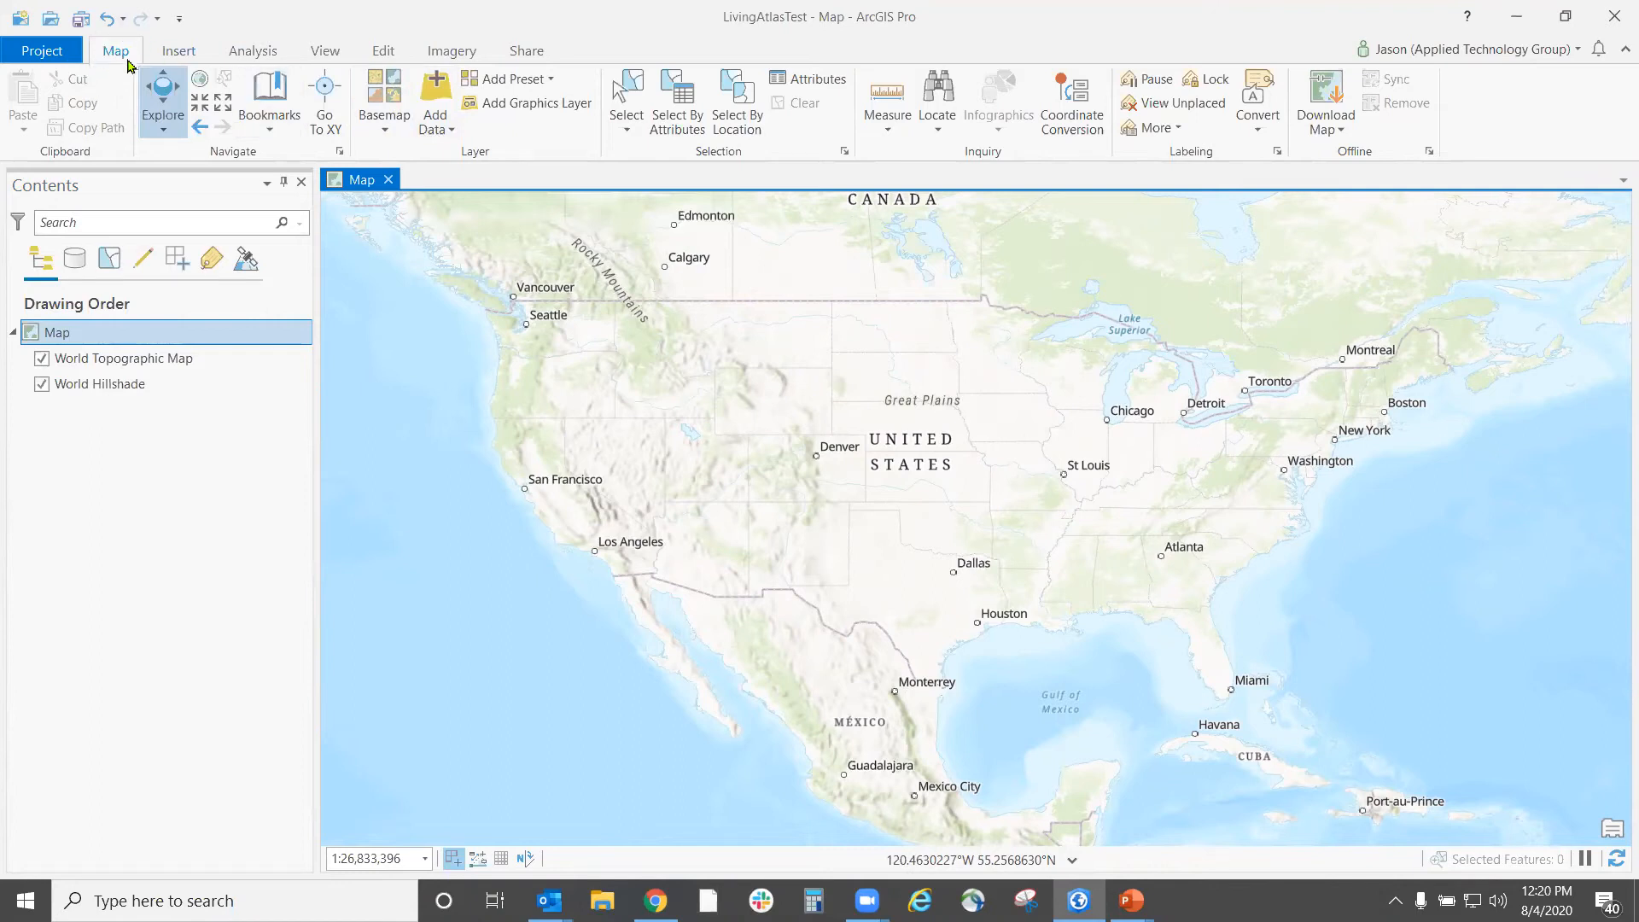
pyautogui.click(437, 131)
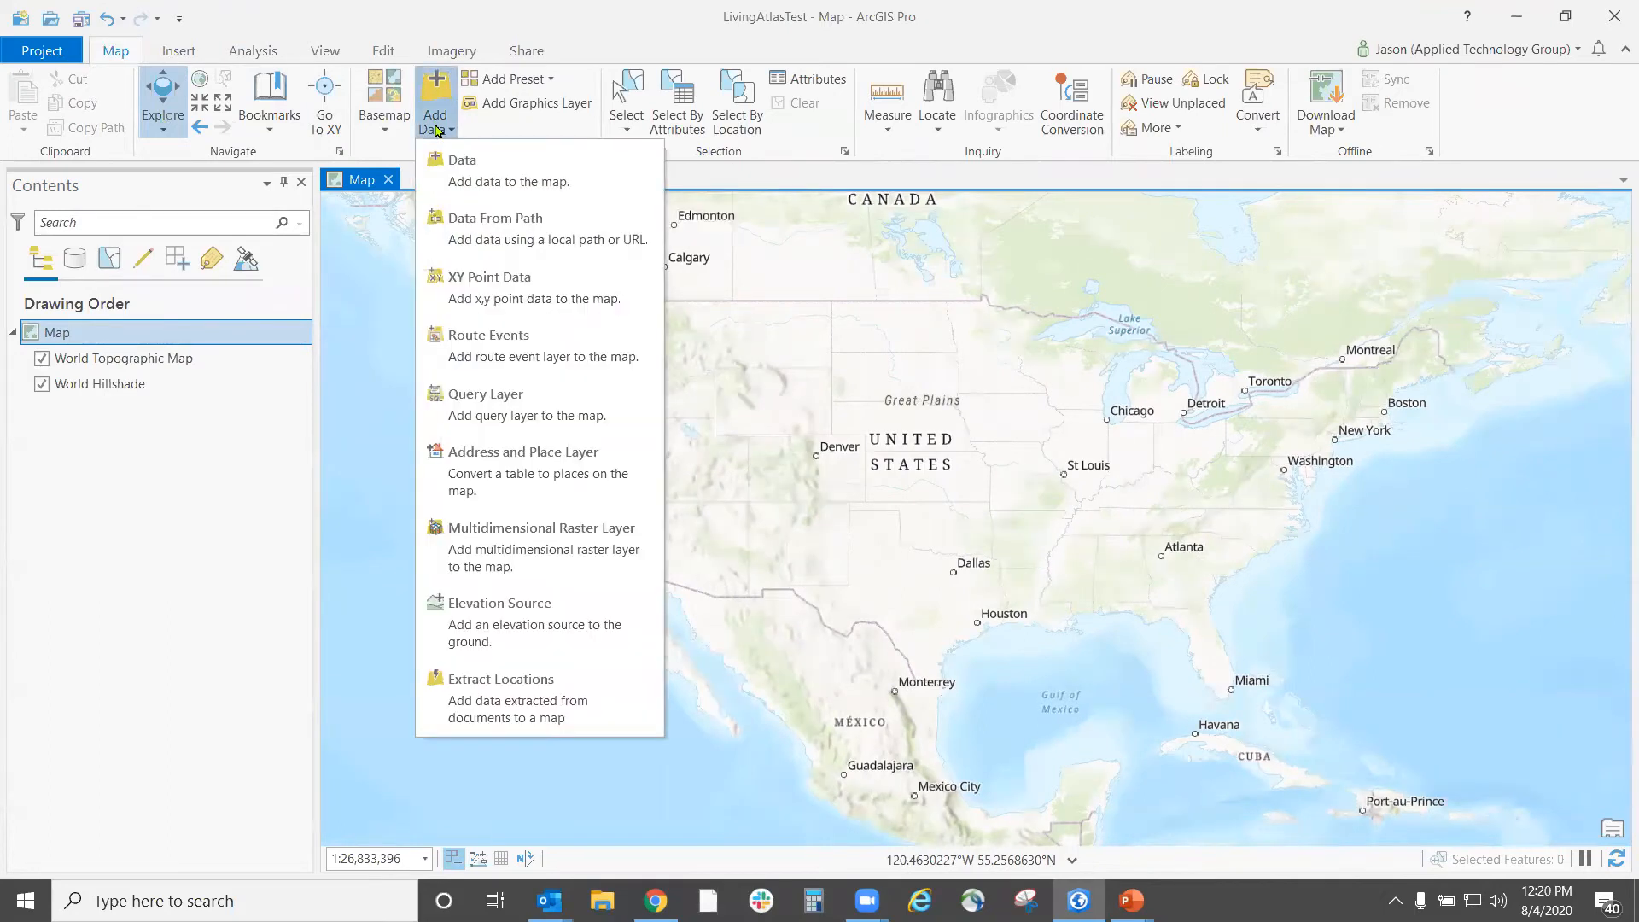
pyautogui.click(599, 174)
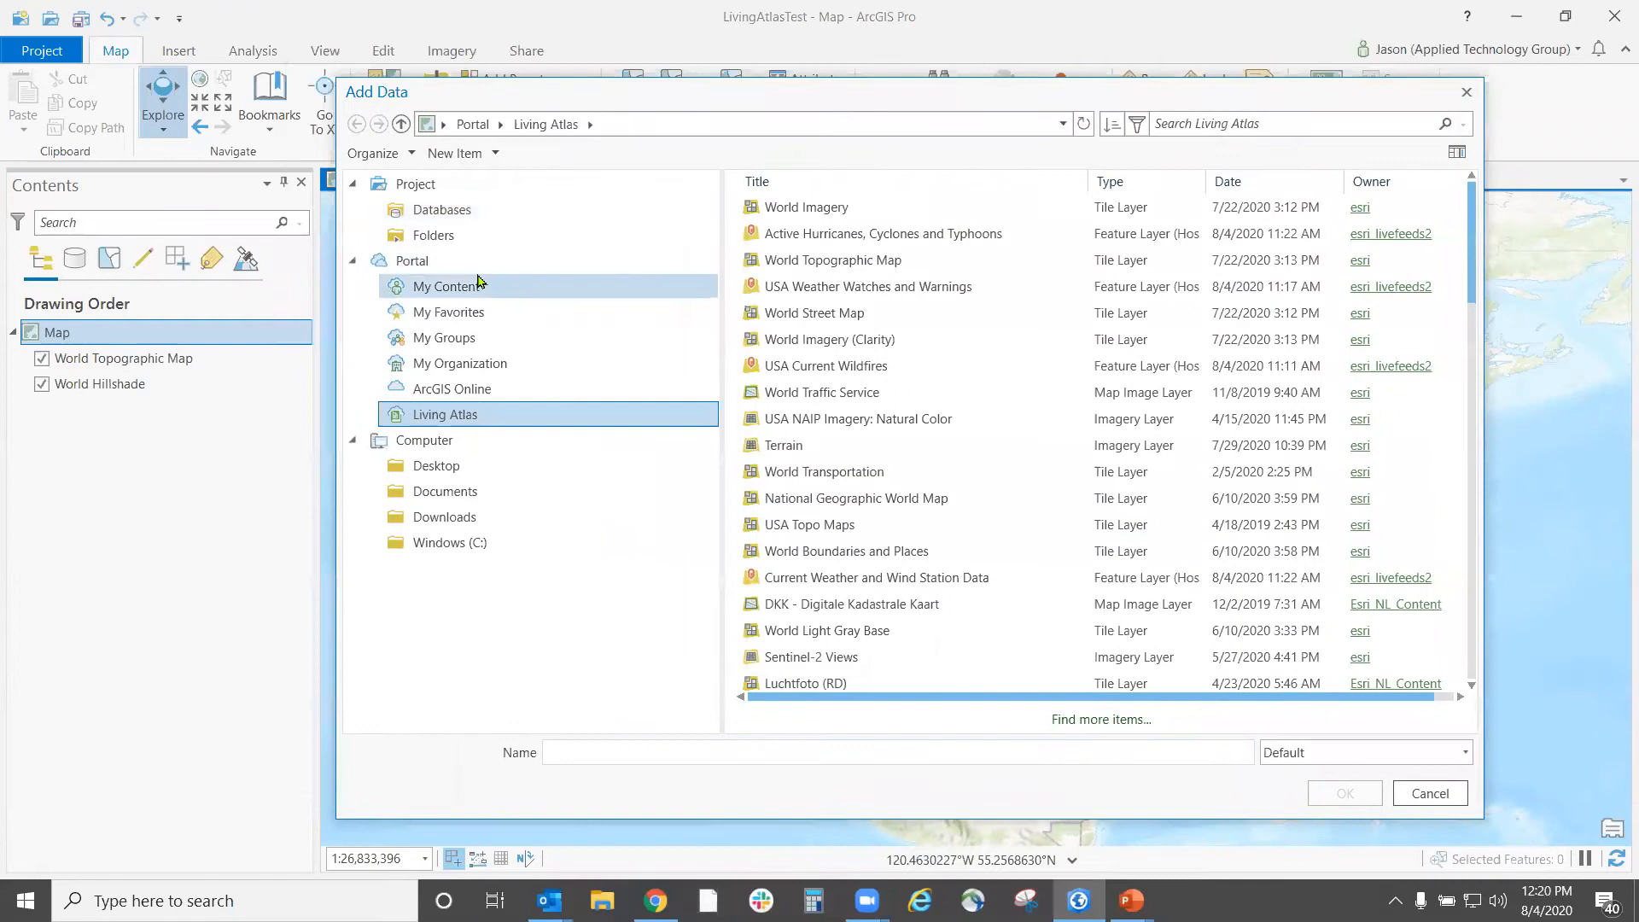
pyautogui.click(468, 373)
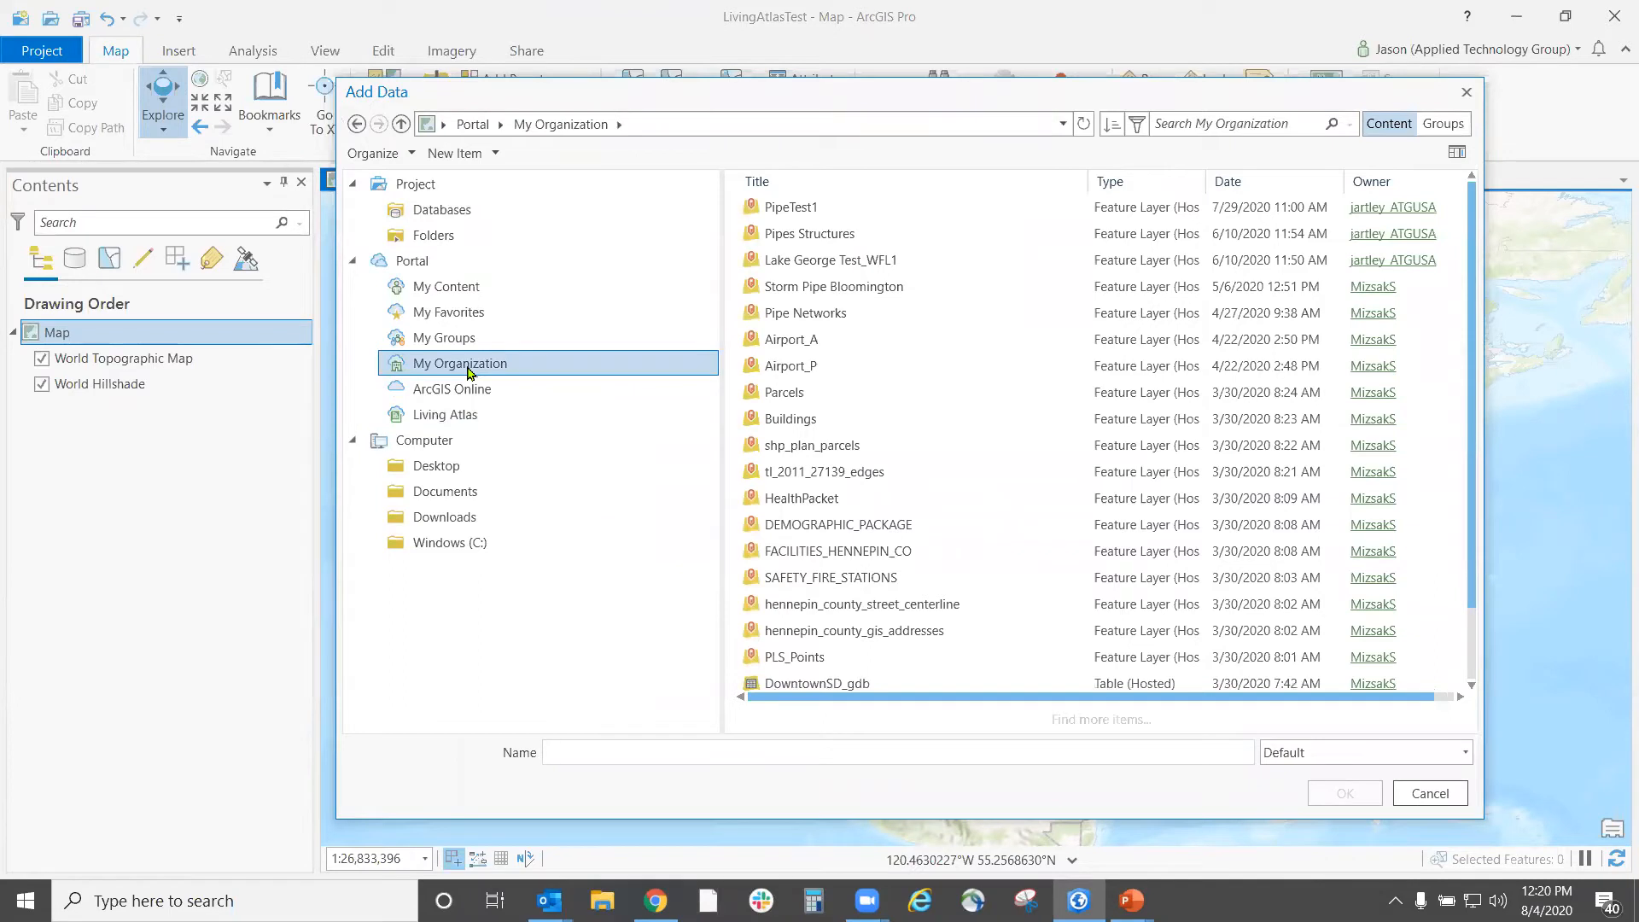
pyautogui.click(452, 293)
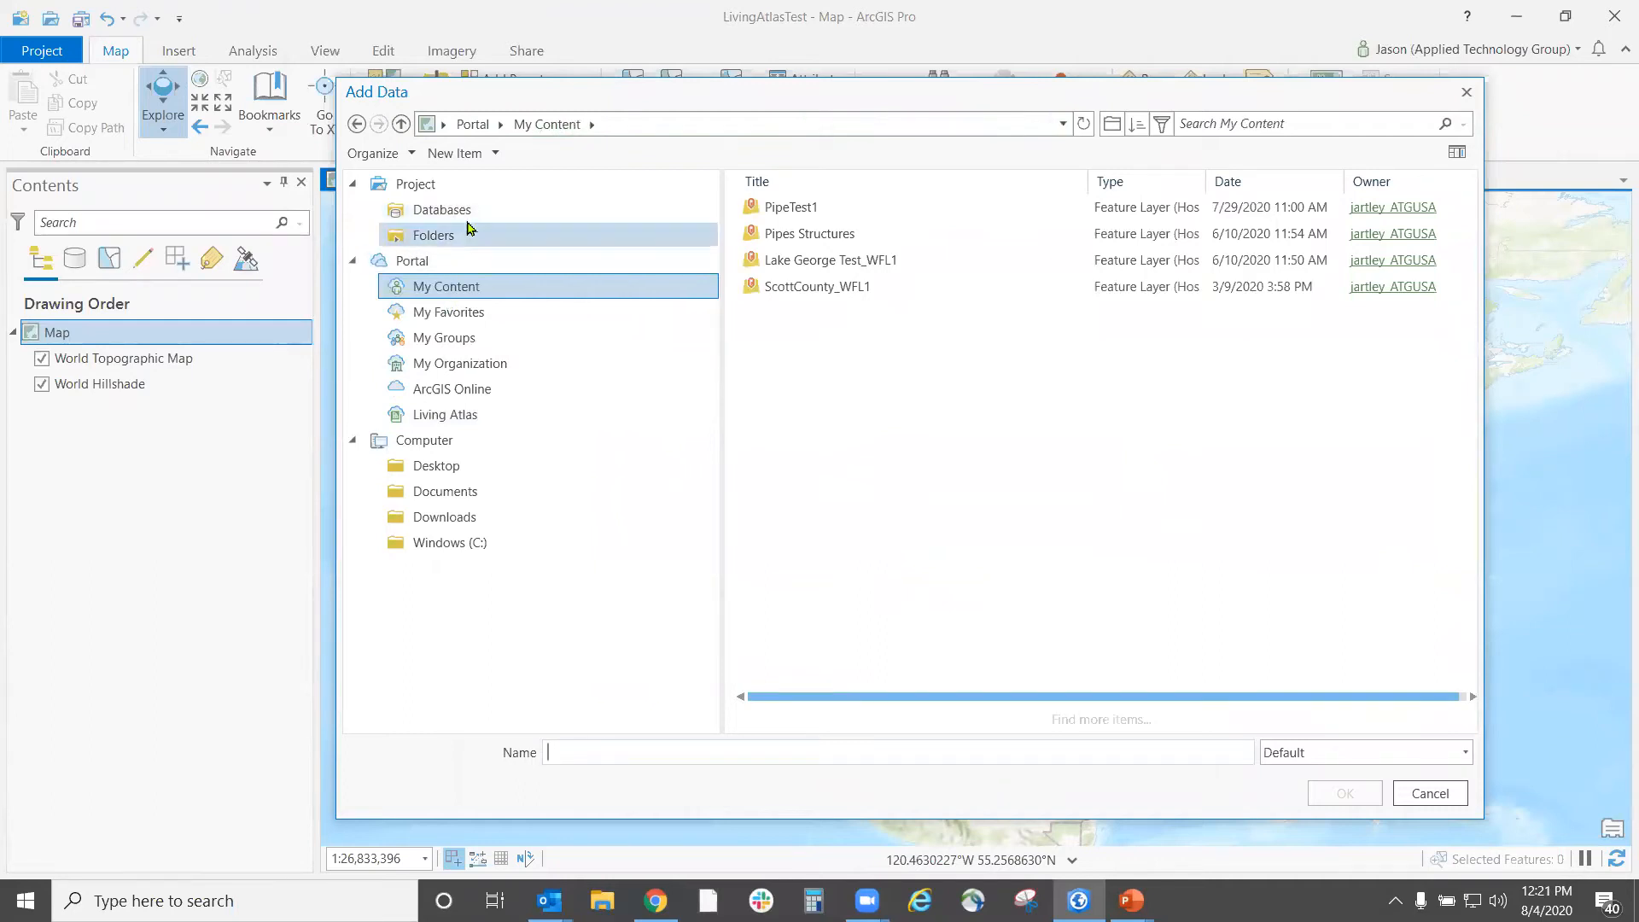
# - Search the Living Atlas for "social distancing" and add unacast_last_day from Unacast Social Distancing Score (Latest Available) to the map
pyautogui.click(456, 418)
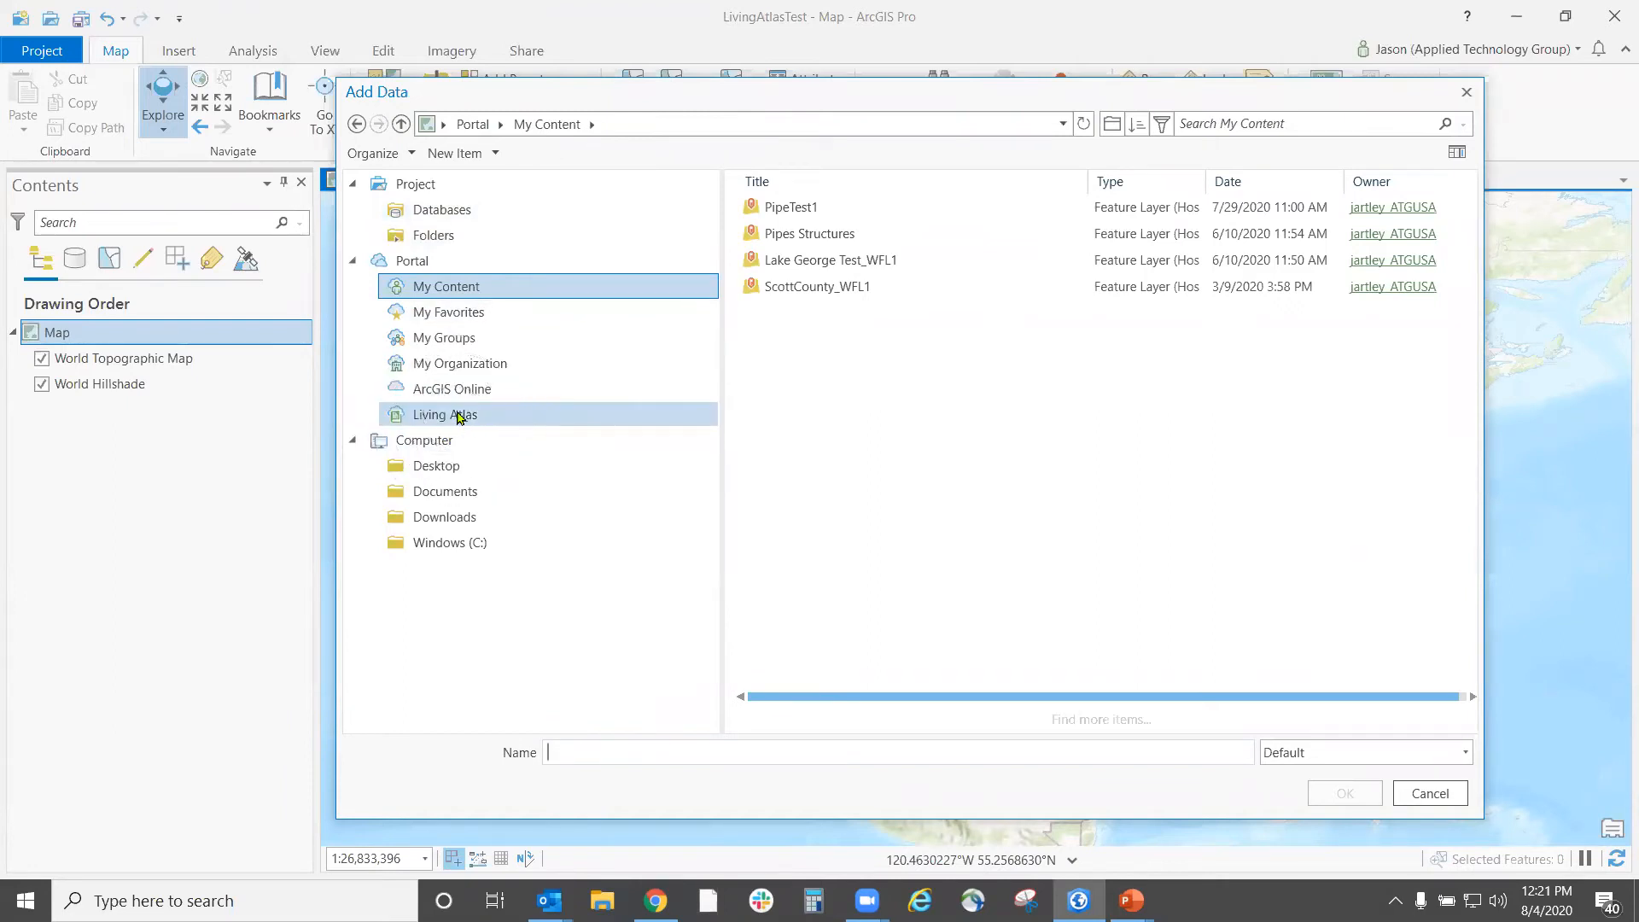
pyautogui.click(1281, 124)
pyautogui.write('socia')
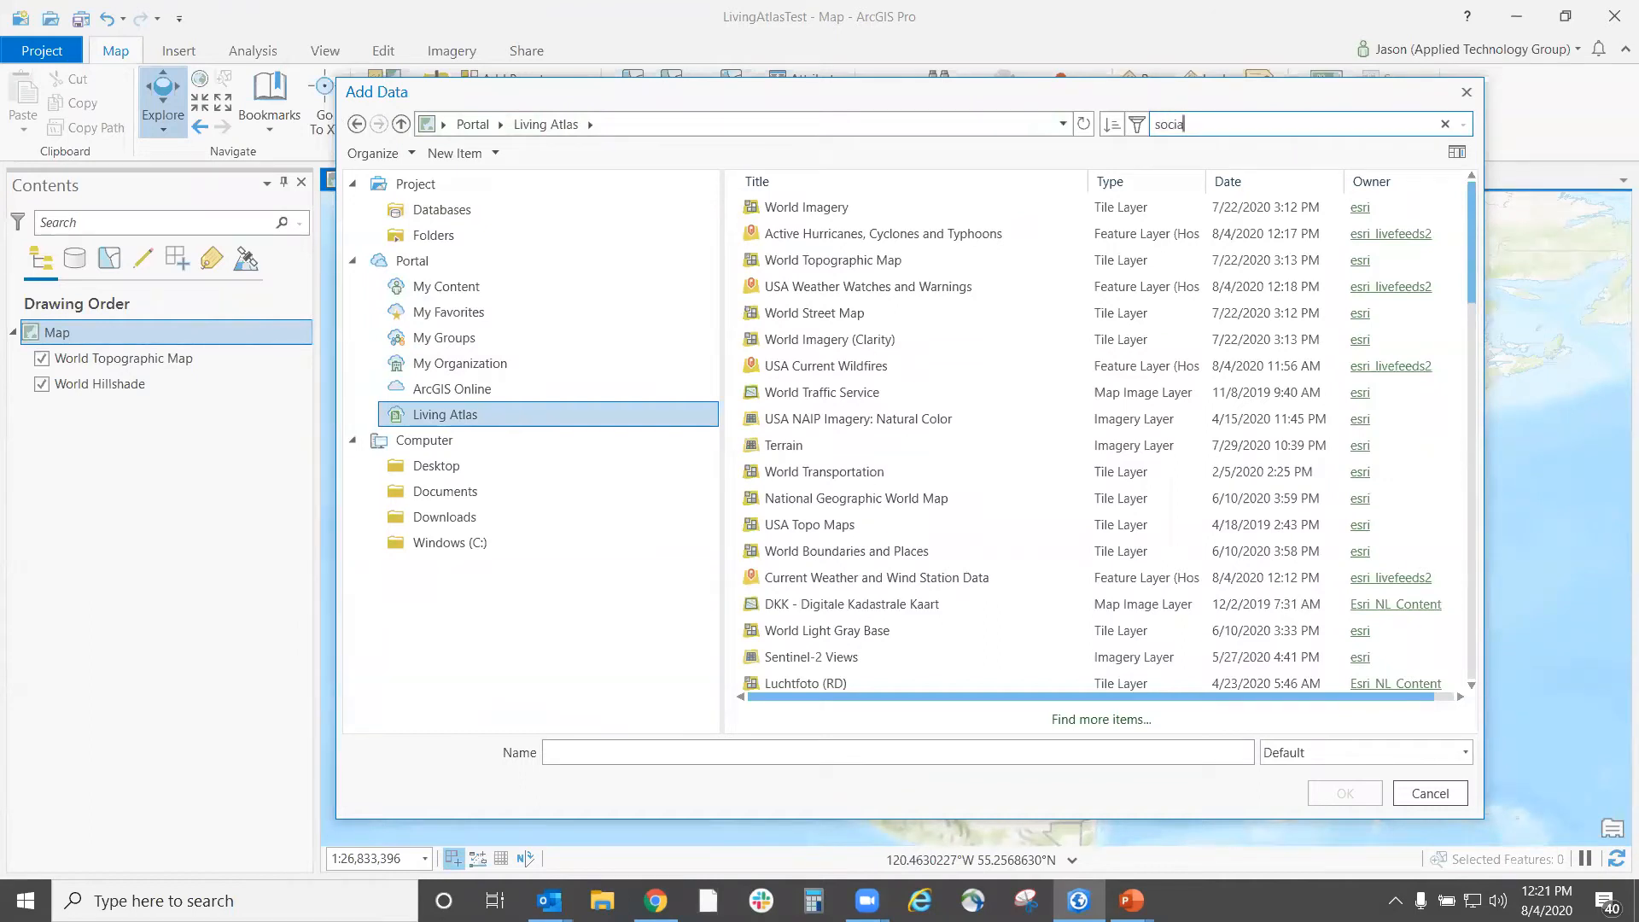
pyautogui.write('l distancing')
pyautogui.press('Return')
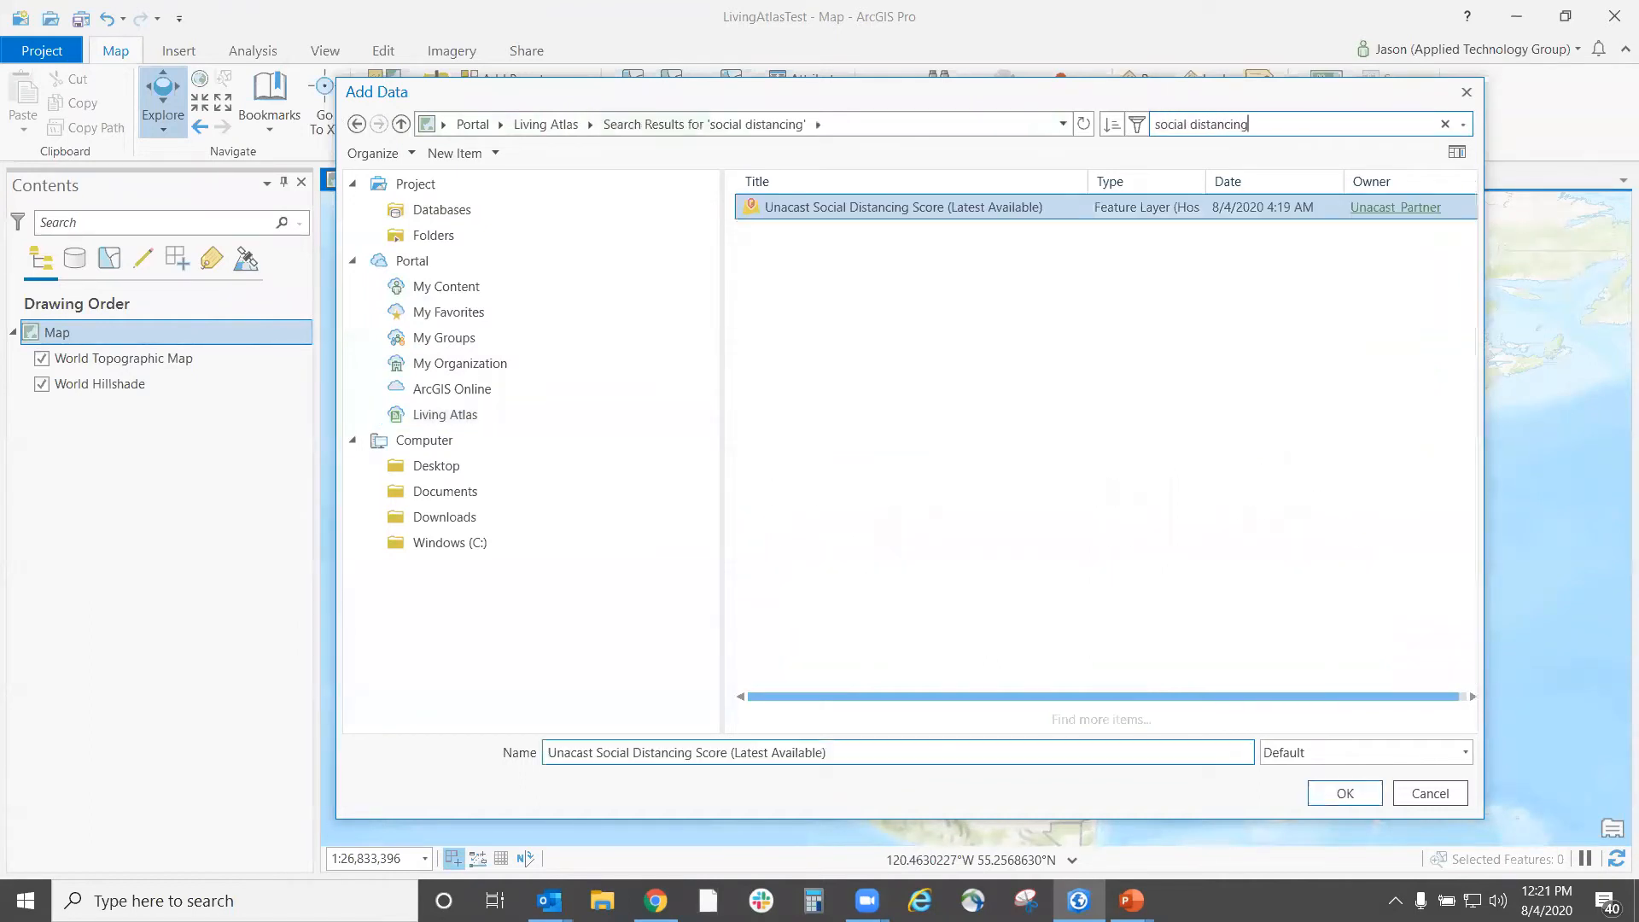
pyautogui.doubleClick(803, 207)
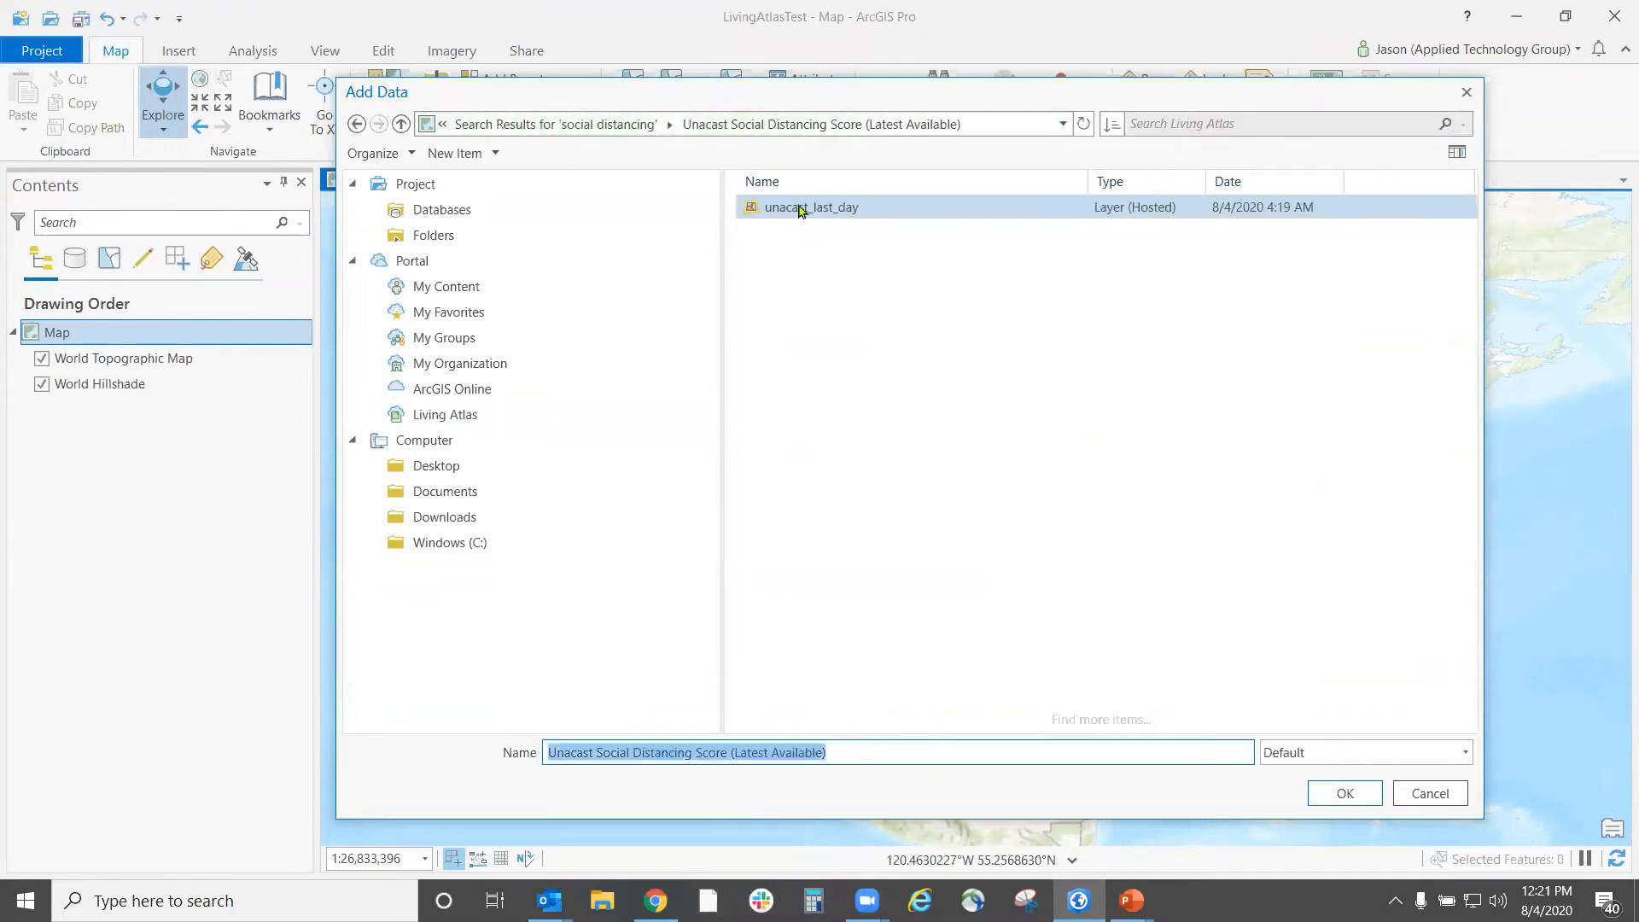
pyautogui.doubleClick(828, 215)
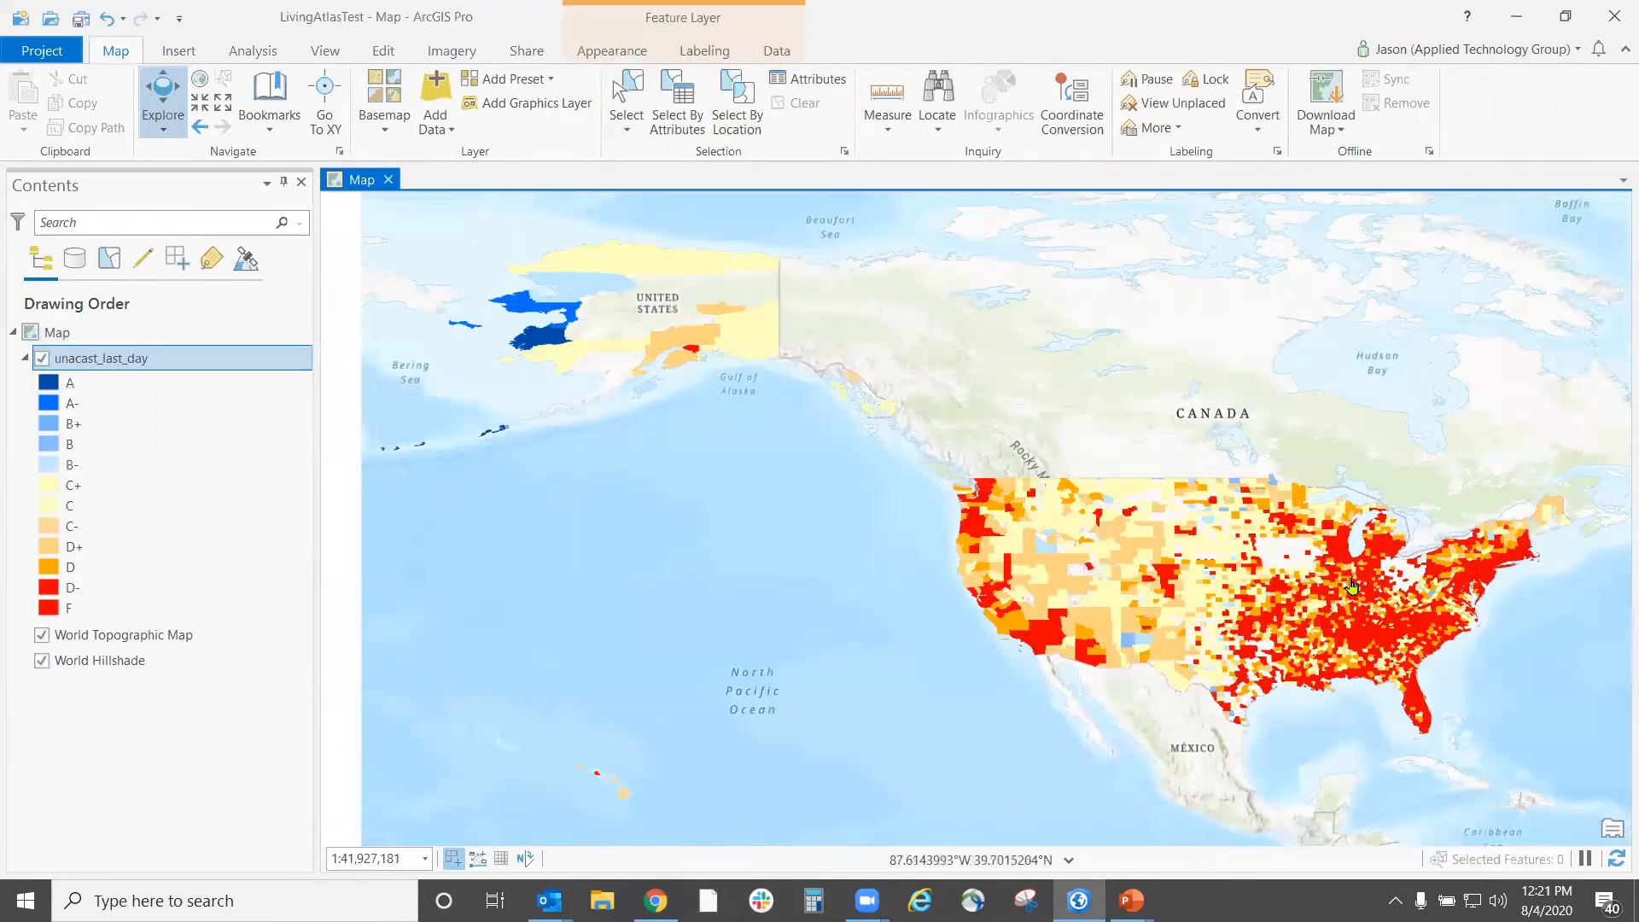
# - Survey the social distancing scores across the contiguous United States and remove the unacast_last_day layer from the map
pyautogui.scroll(3, 1348, 583)
pyautogui.moveTo(1222, 519); pyautogui.dragTo(1127, 481)
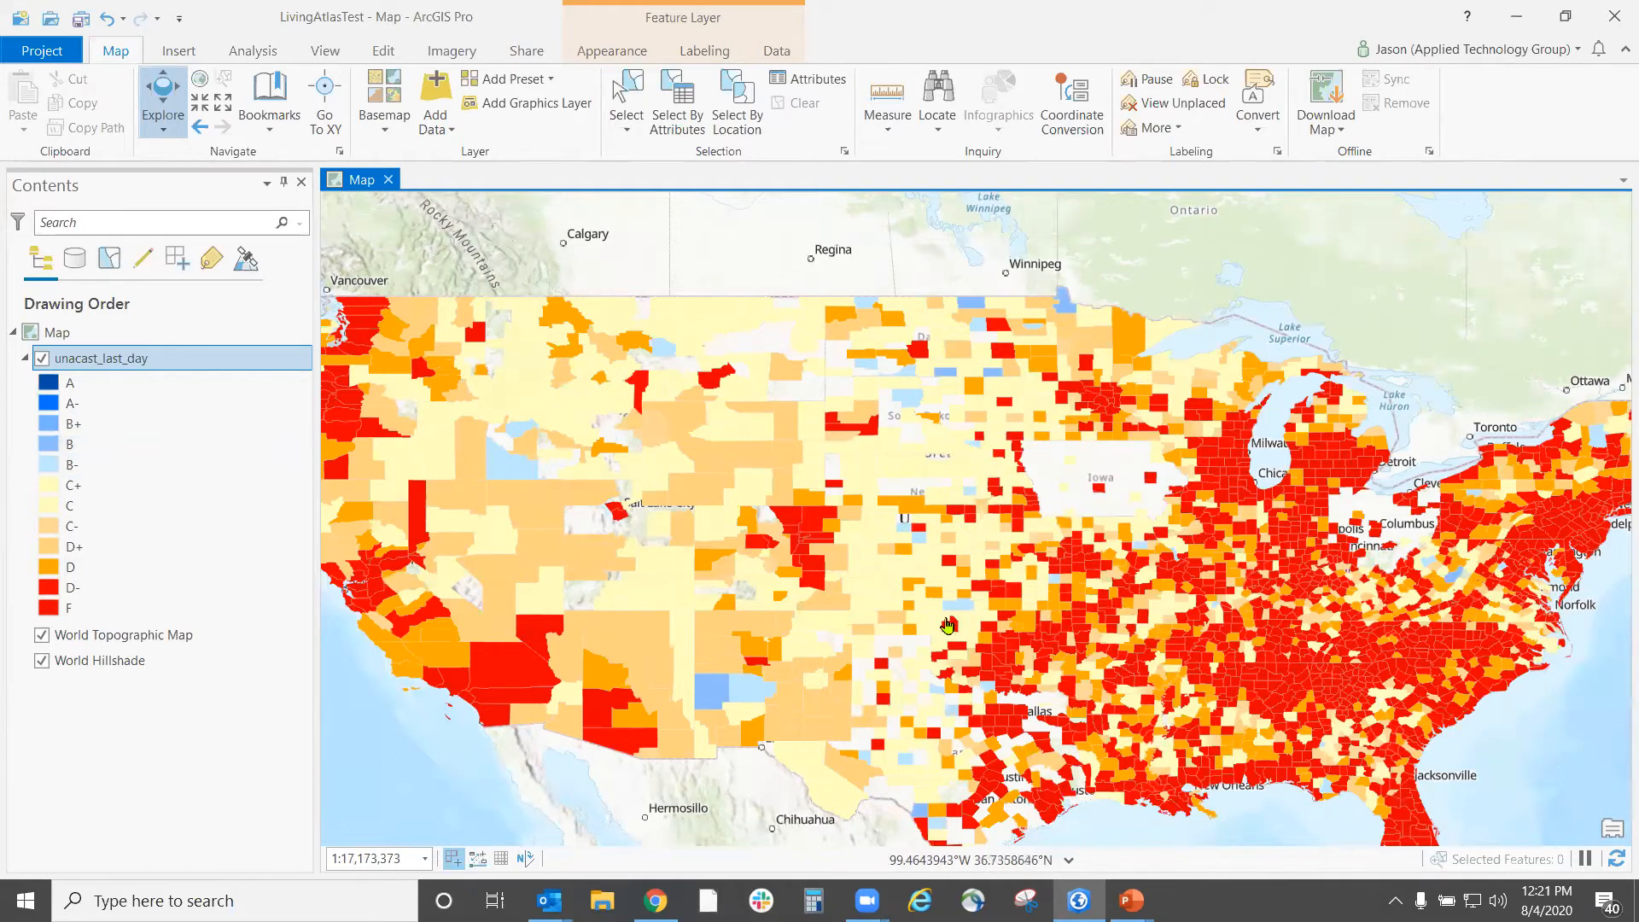
pyautogui.scroll(-2, 942, 626)
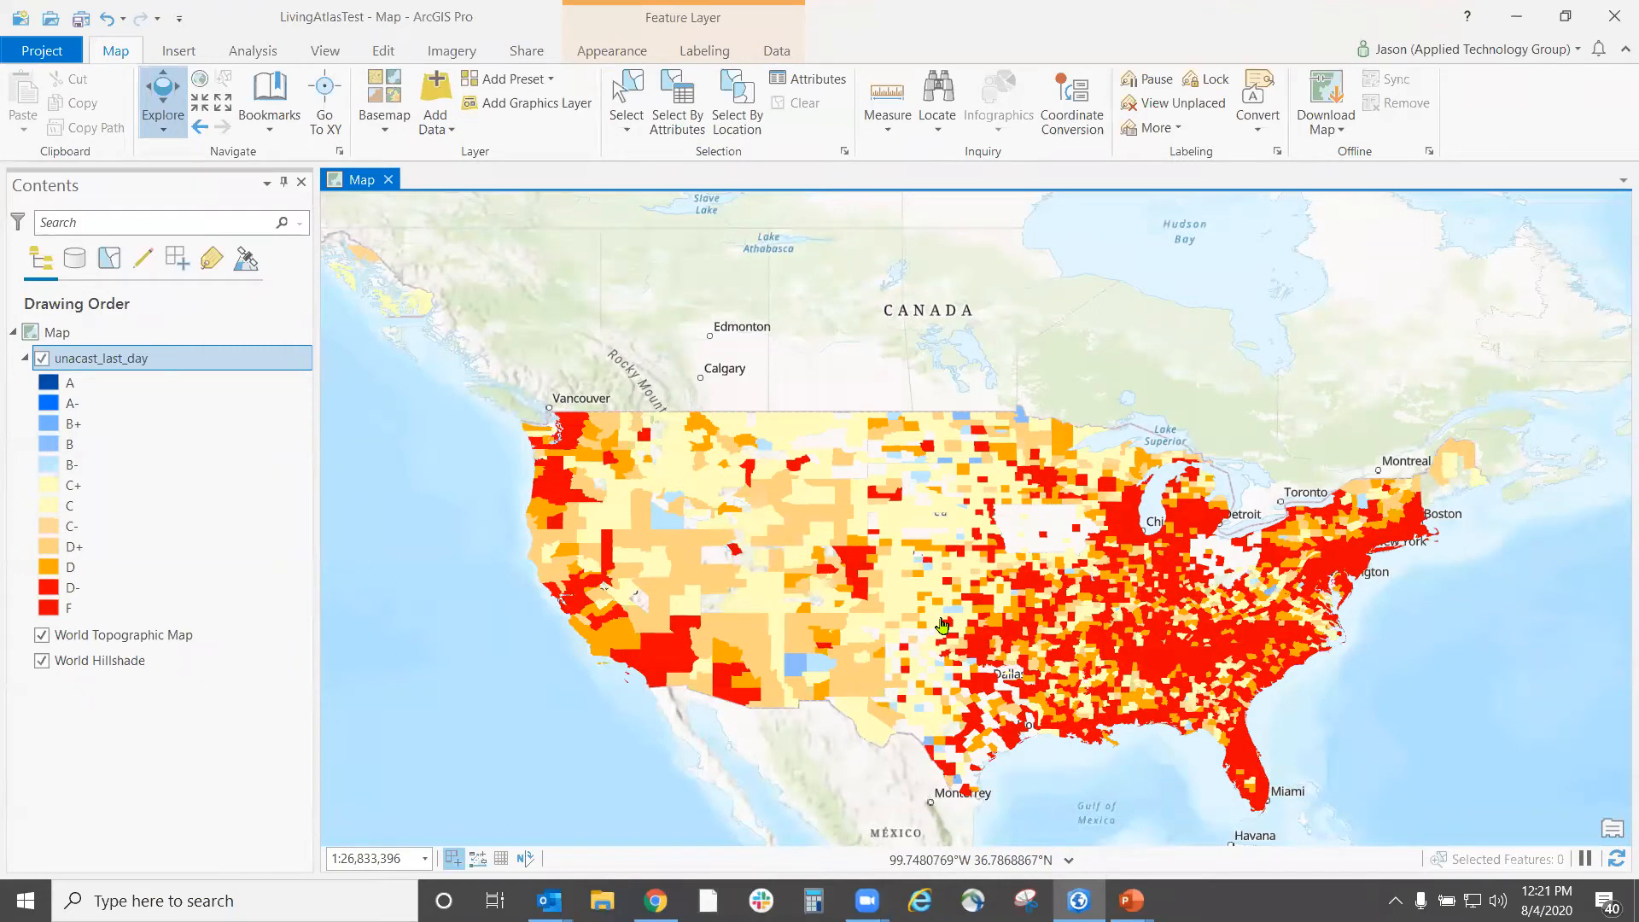
pyautogui.rightClick(100, 358)
pyautogui.click(149, 240)
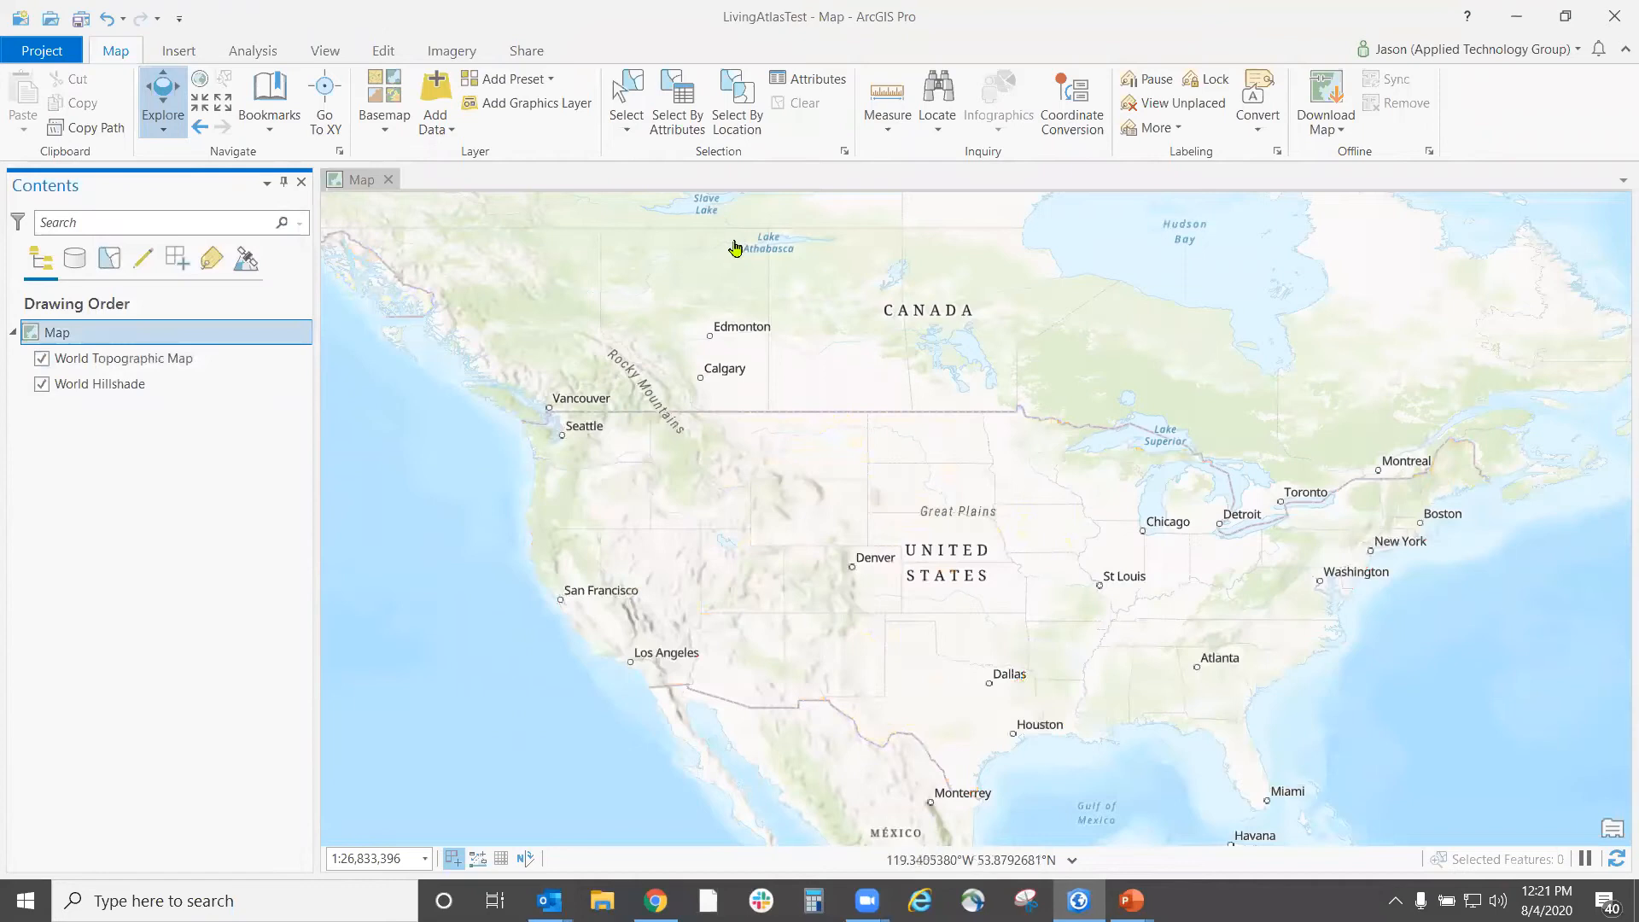
# - Start adding data to the map again and search the Living Atlas for "covid"
pyautogui.click(435, 107)
pyautogui.click(510, 185)
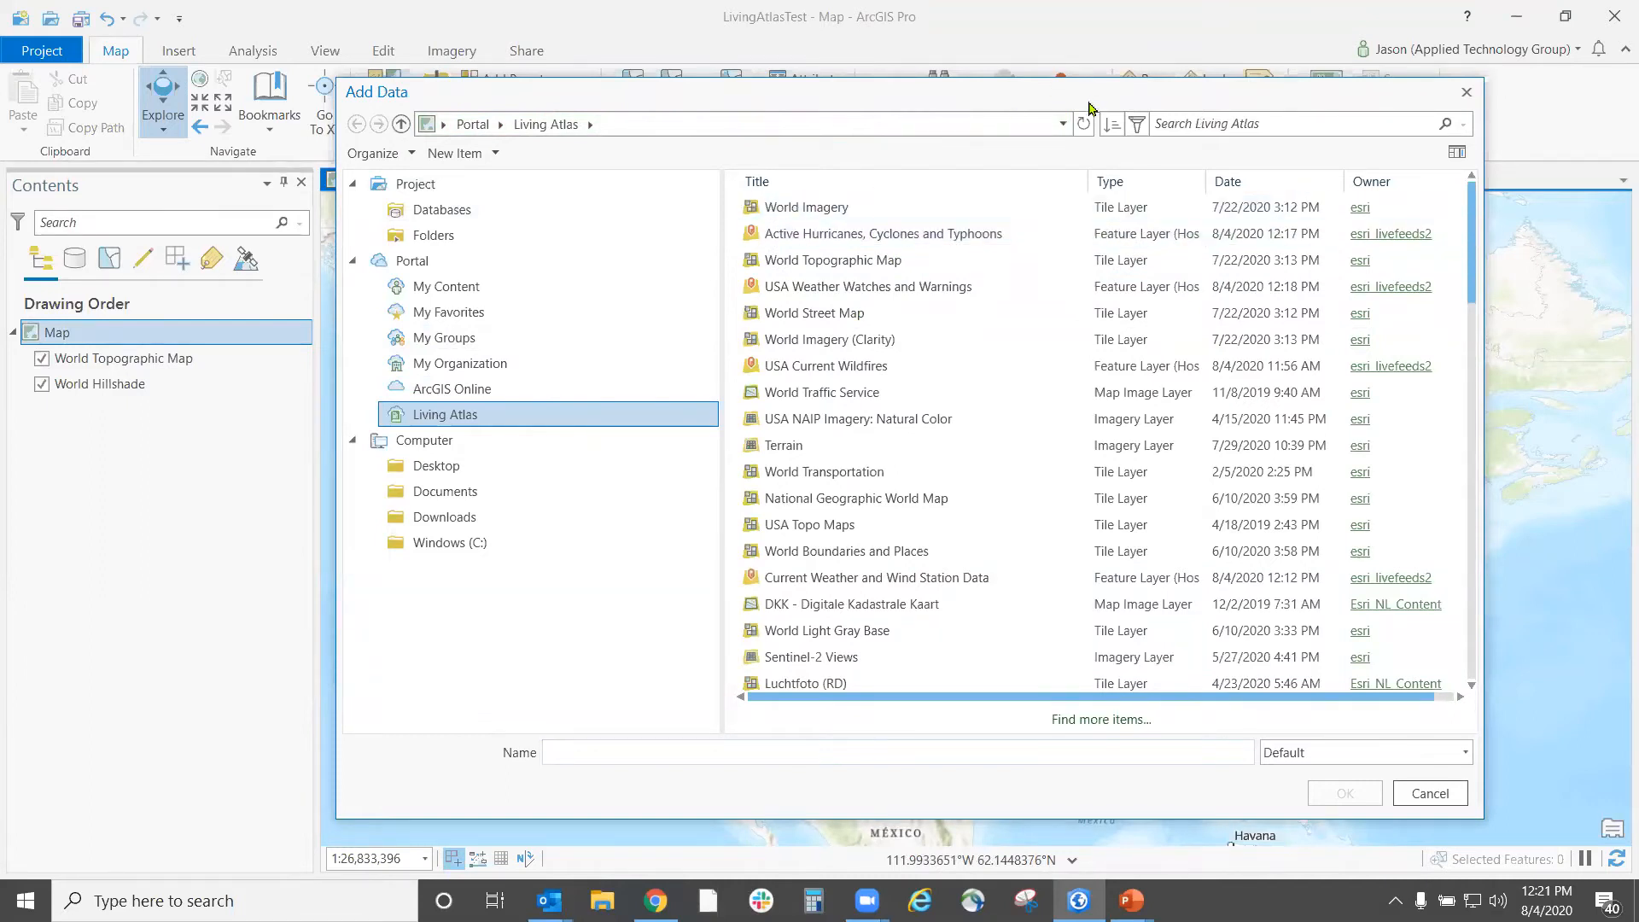
pyautogui.moveTo(1090, 107); pyautogui.dragTo(1064, 128)
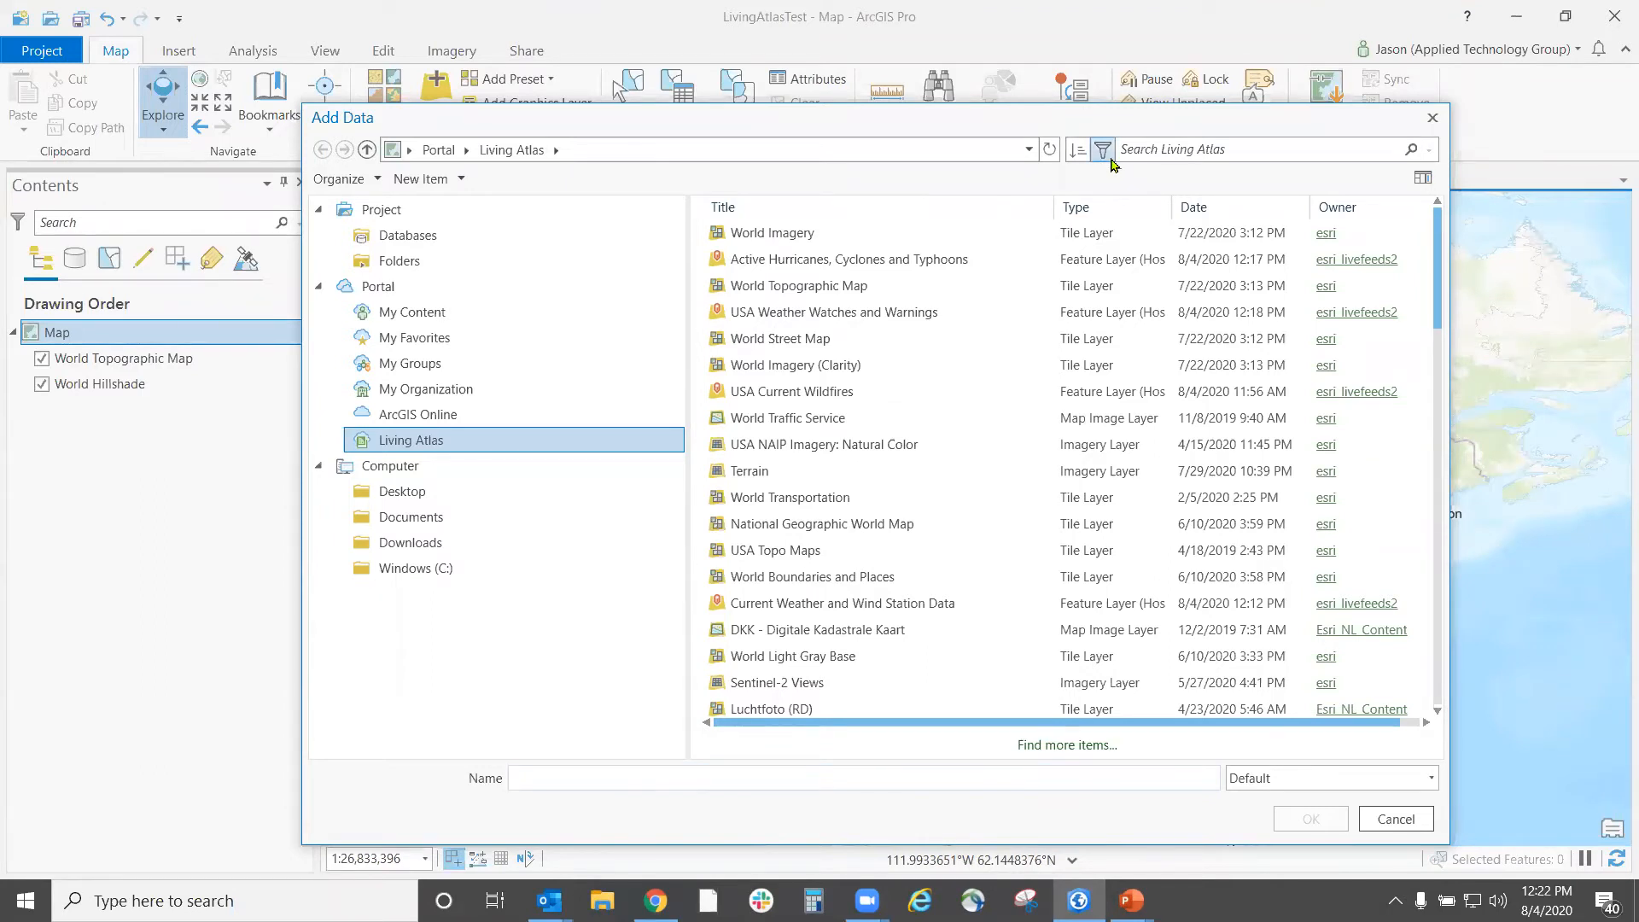
pyautogui.click(1175, 152)
pyautogui.write('covid')
pyautogui.press('Return')
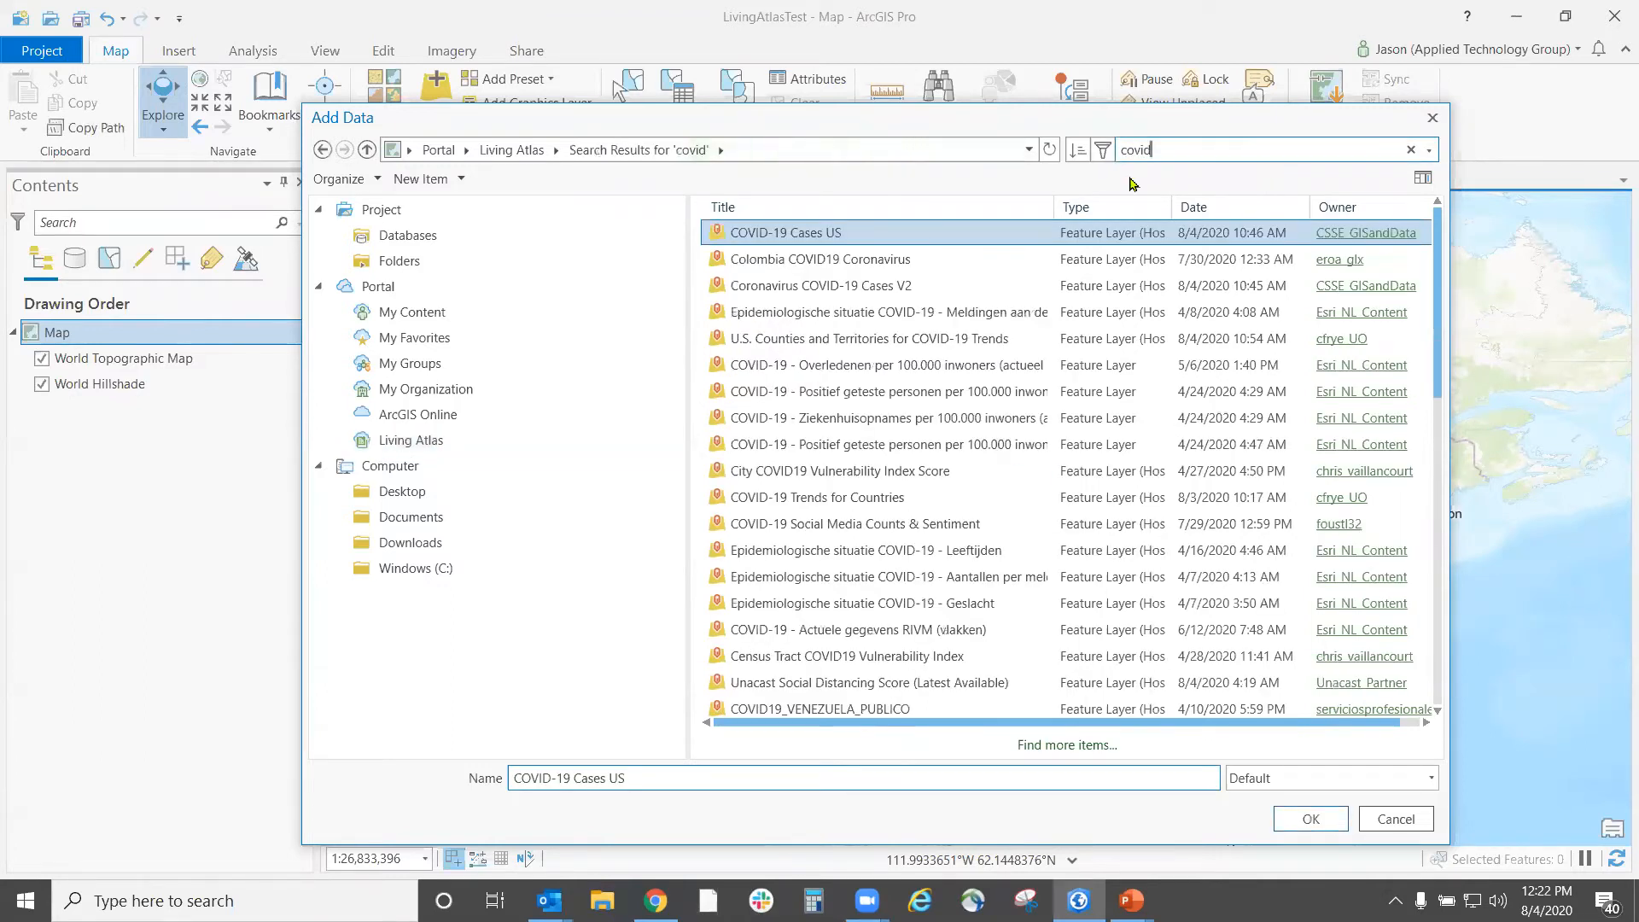
# - Add the Cases layer from the COVID-19 Cases US feature layer to the map
pyautogui.doubleClick(838, 236)
pyautogui.click(806, 236)
pyautogui.doubleClick(807, 237)
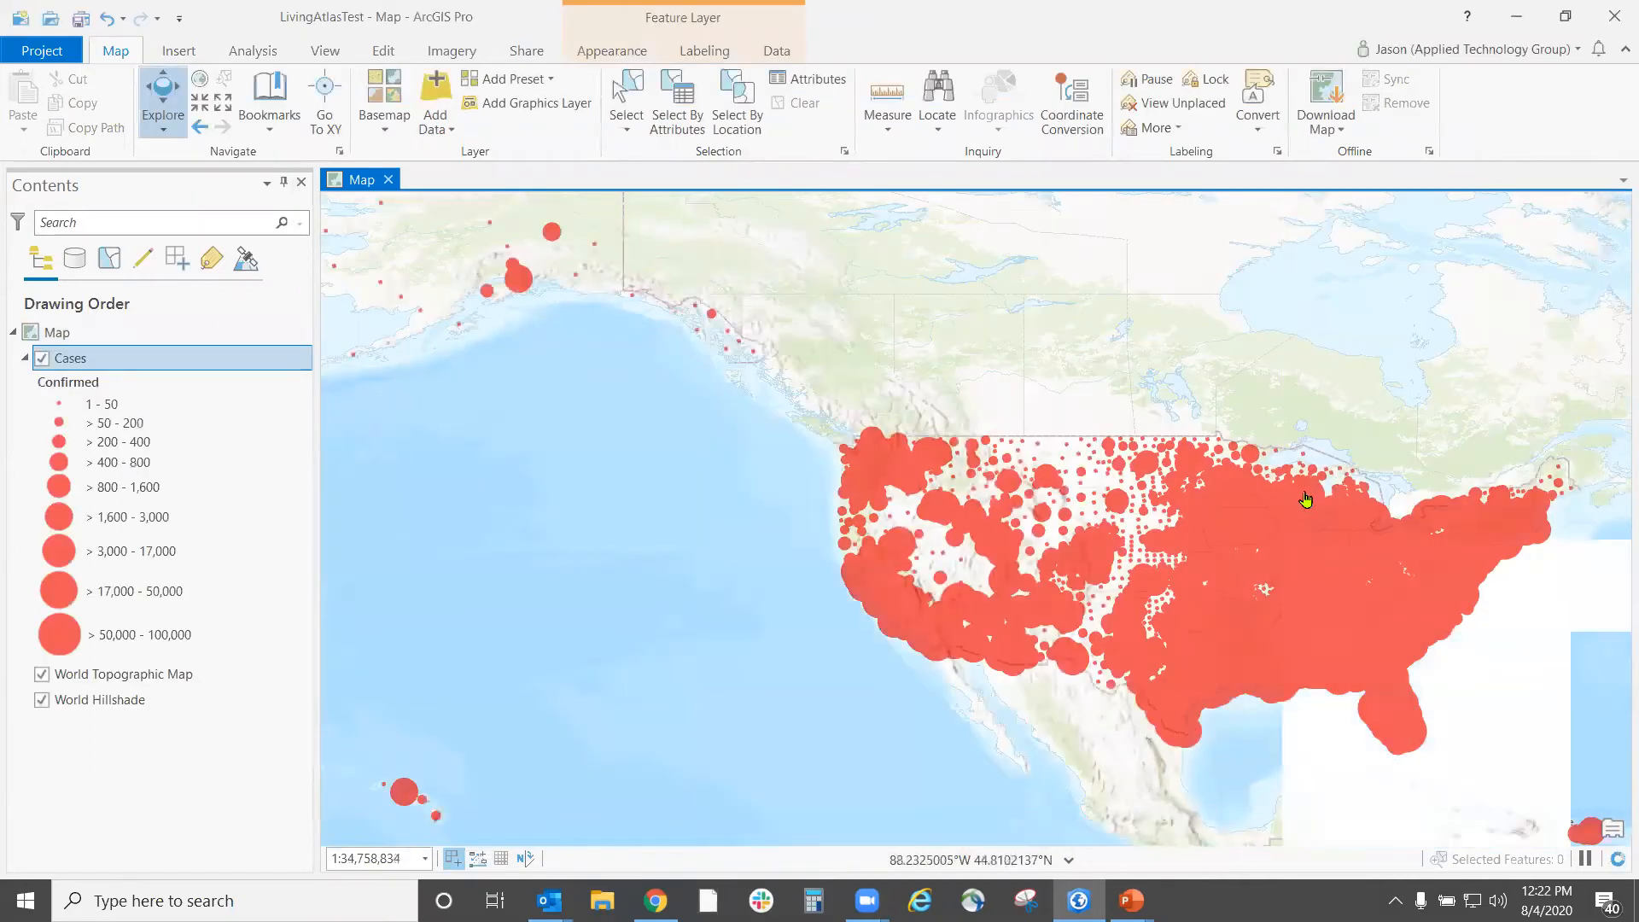
# - Examine the confirmed COVID-19 case symbols across the upper Midwest, the western states and the Southeast
pyautogui.scroll(3, 1235, 481)
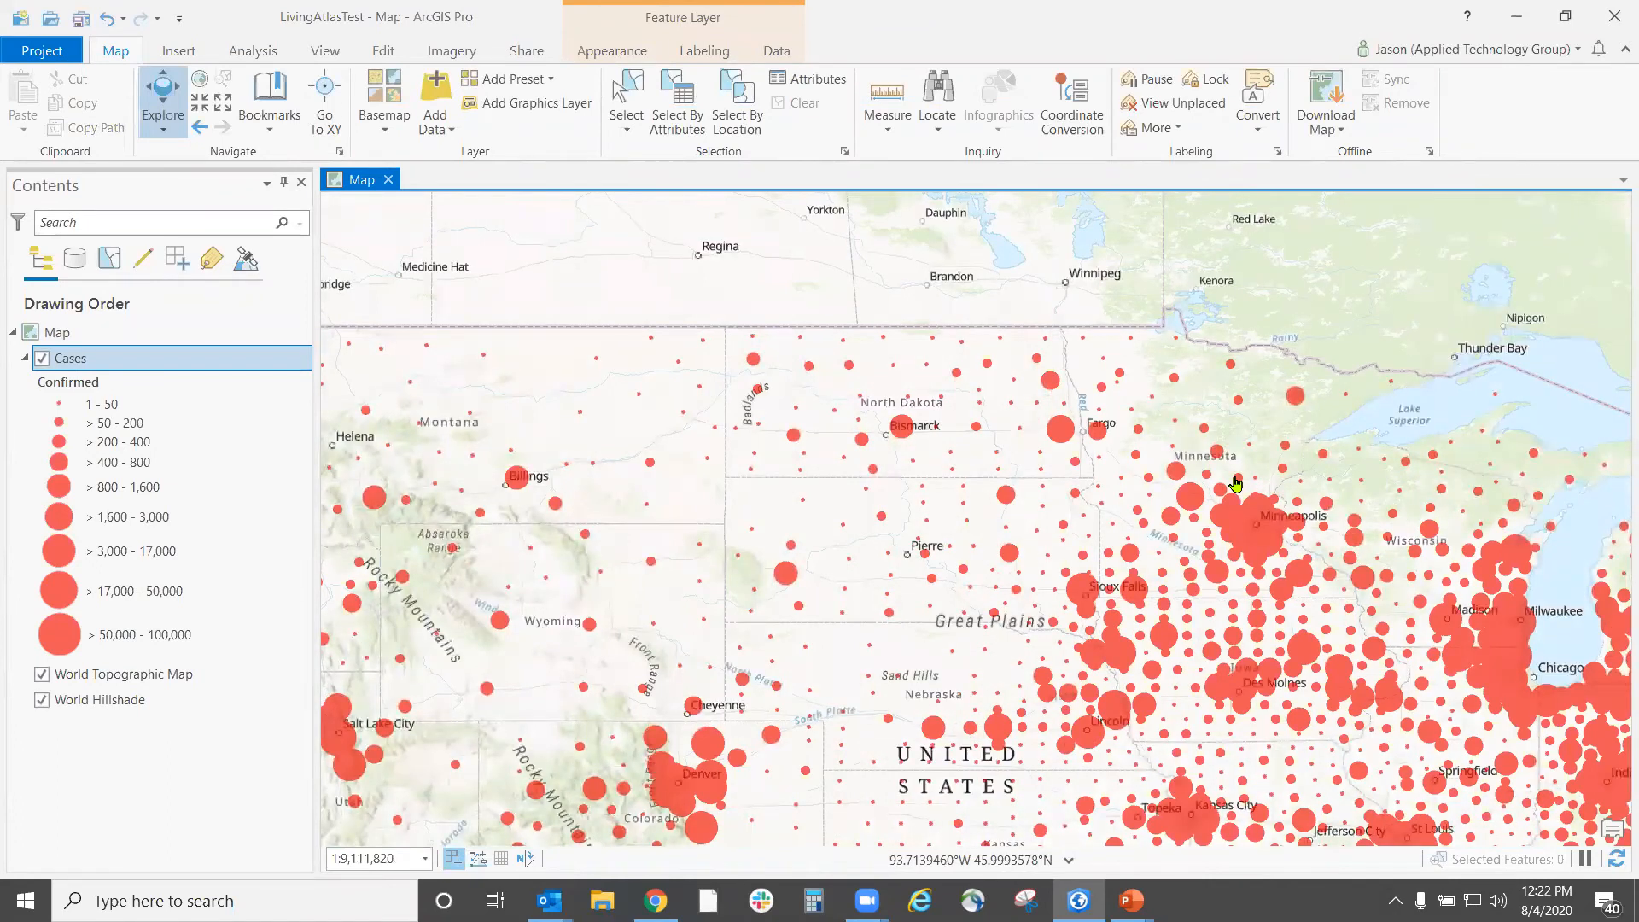
pyautogui.scroll(-1, 1235, 481)
pyautogui.moveTo(989, 529); pyautogui.dragTo(1118, 427)
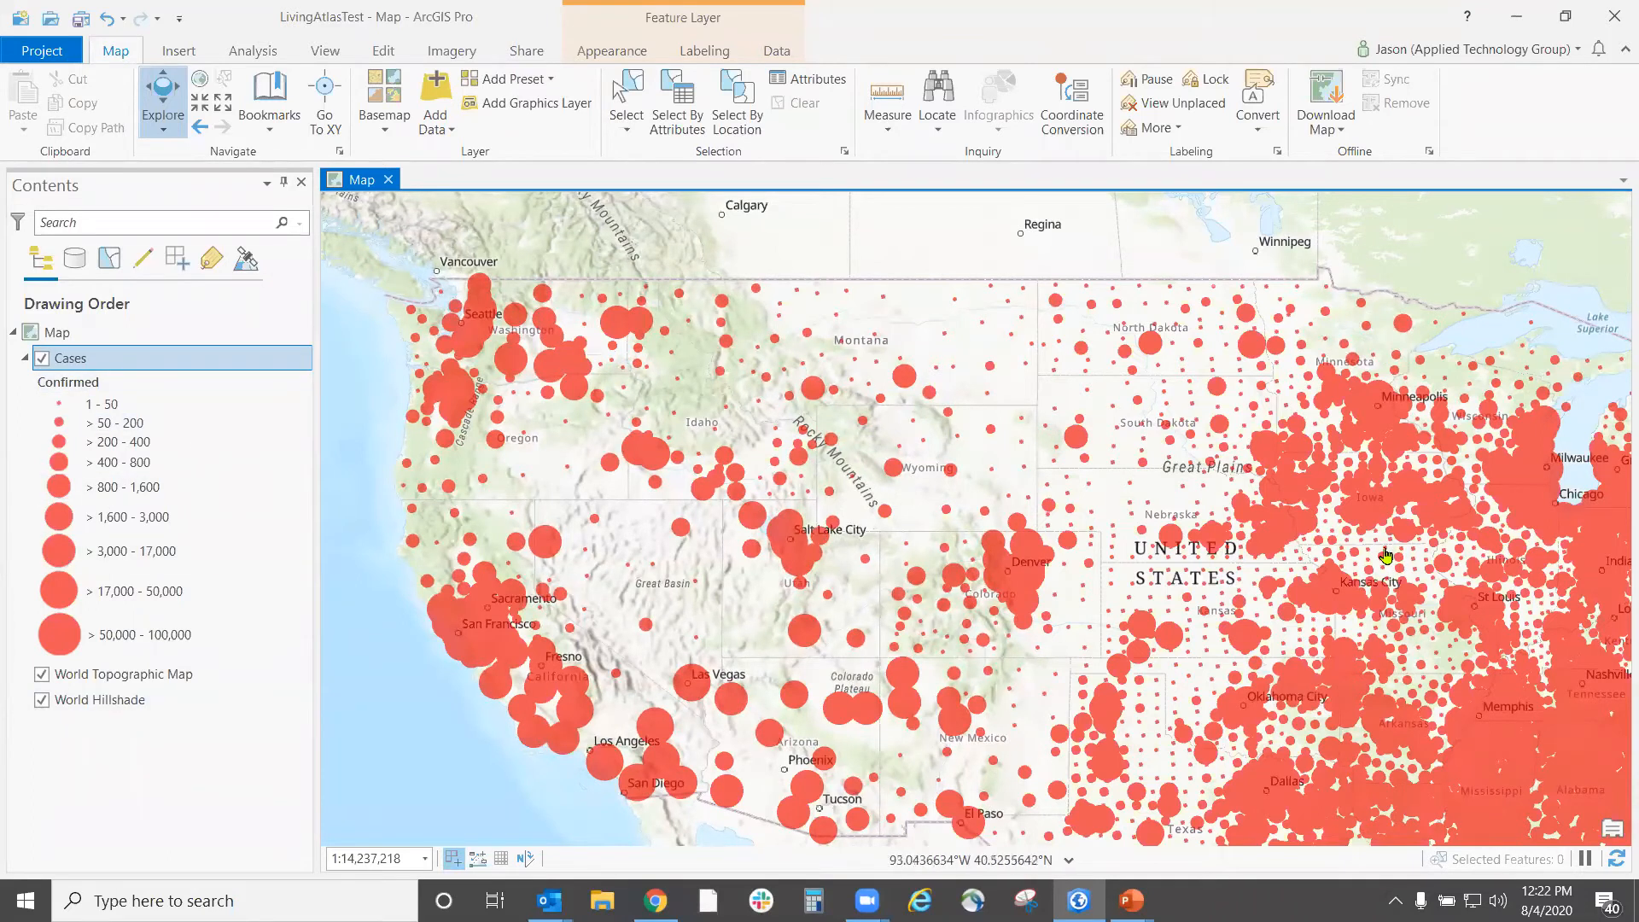
pyautogui.moveTo(1237, 580); pyautogui.dragTo(816, 293)
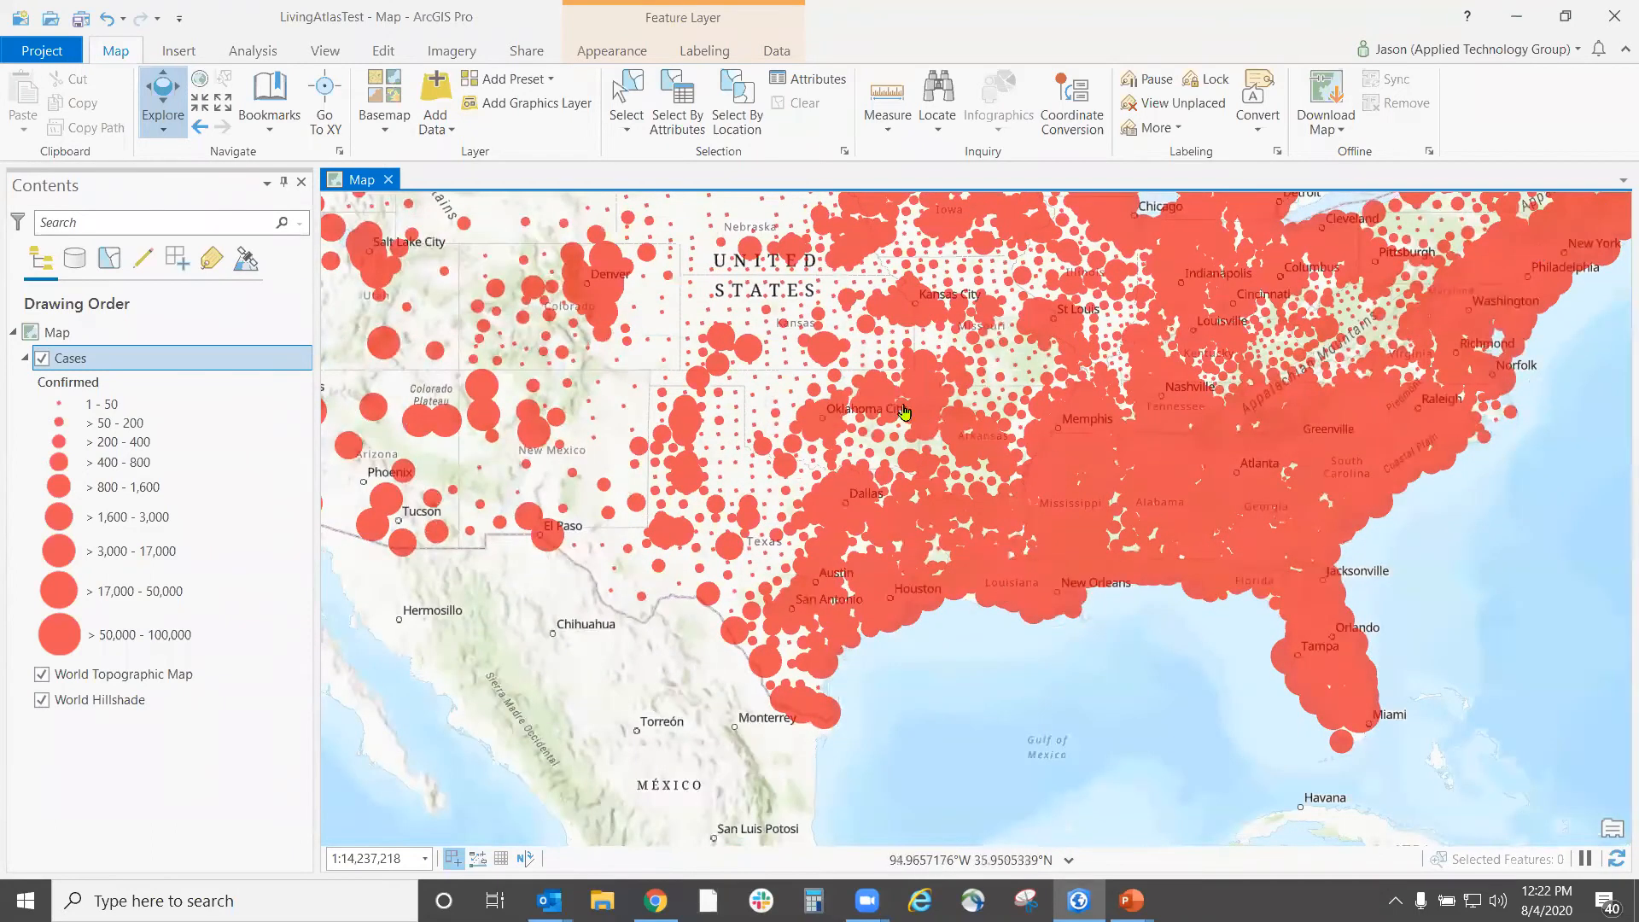
# - Start adding data to the map again and search the Living Atlas for "fire"
pyautogui.moveTo(1051, 650); pyautogui.dragTo(1146, 749)
pyautogui.moveTo(776, 294); pyautogui.dragTo(919, 538)
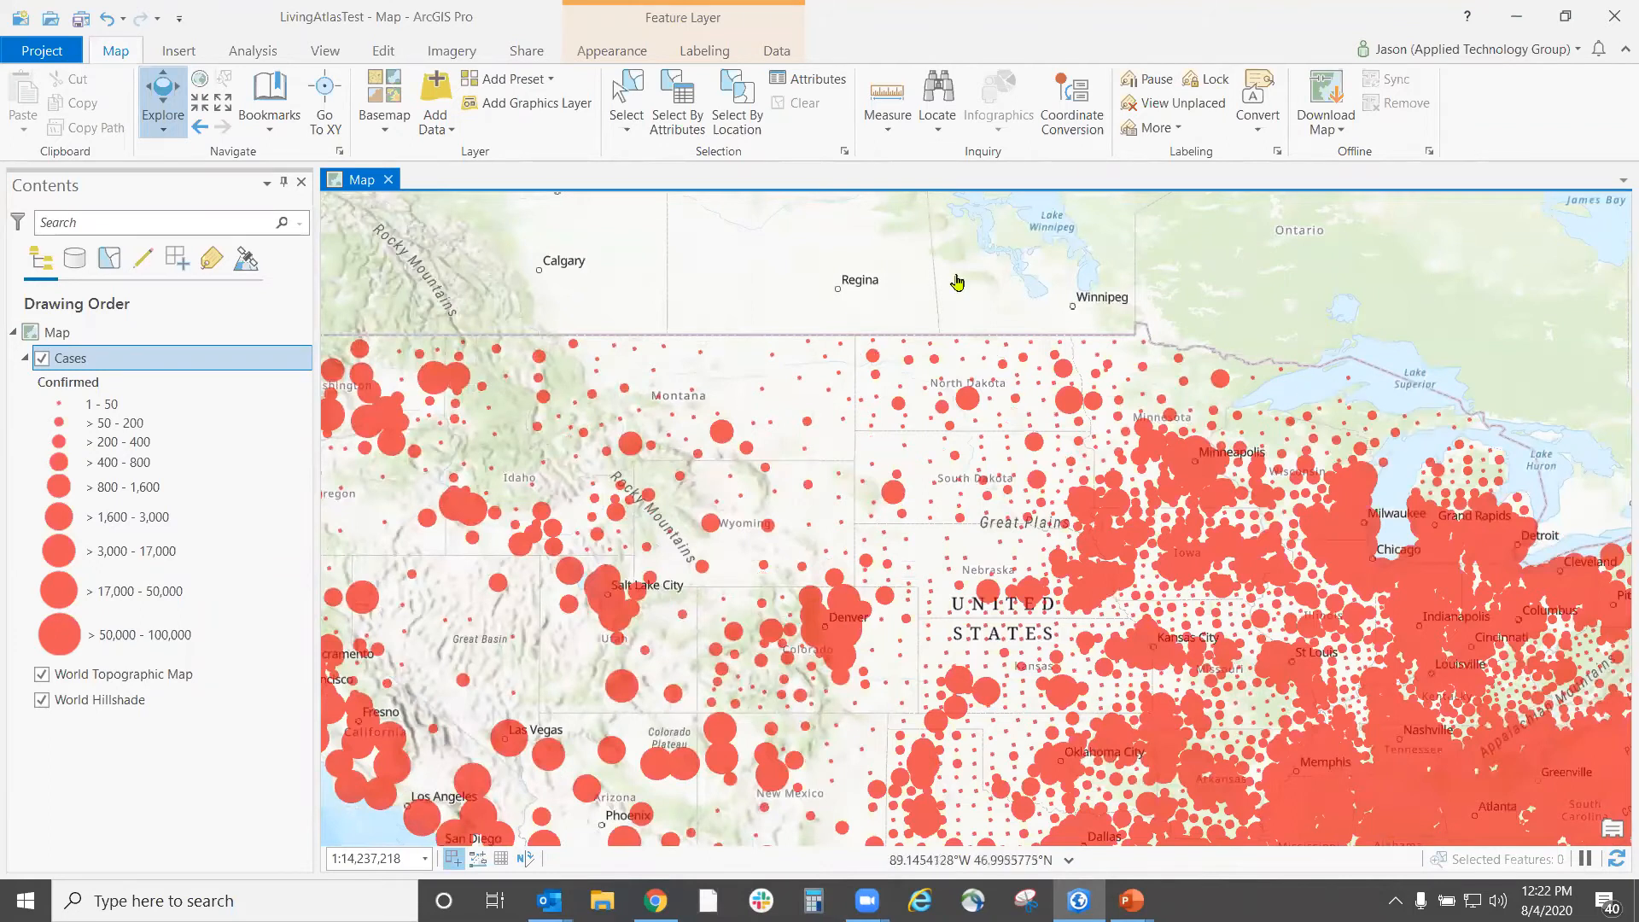
pyautogui.moveTo(947, 598); pyautogui.dragTo(1004, 536)
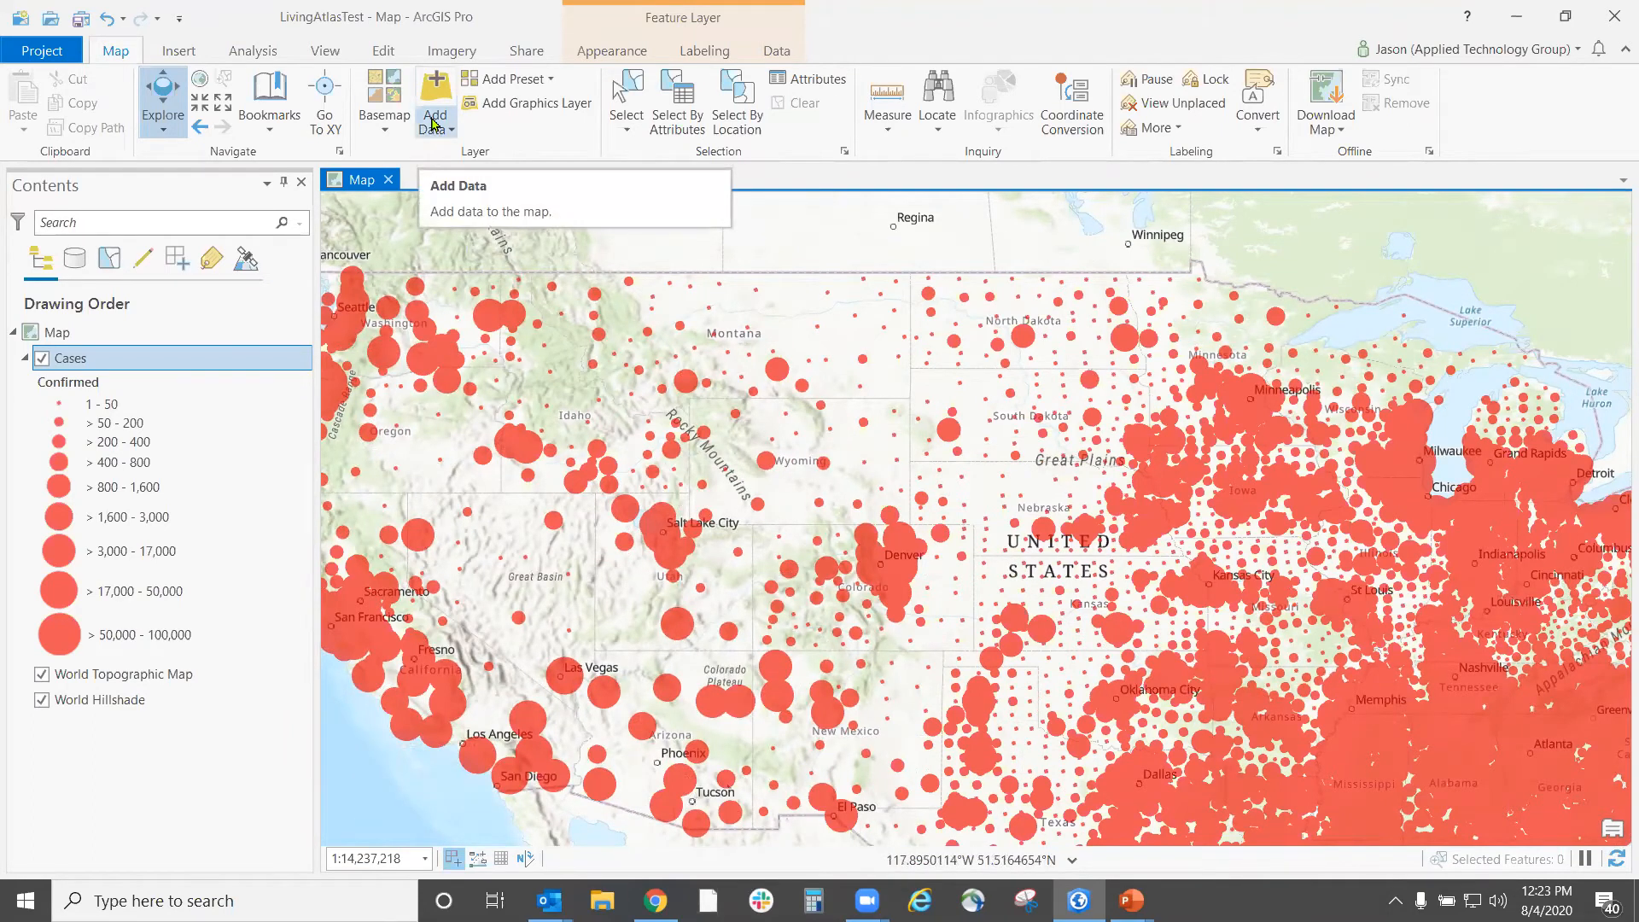
pyautogui.click(434, 125)
pyautogui.click(518, 165)
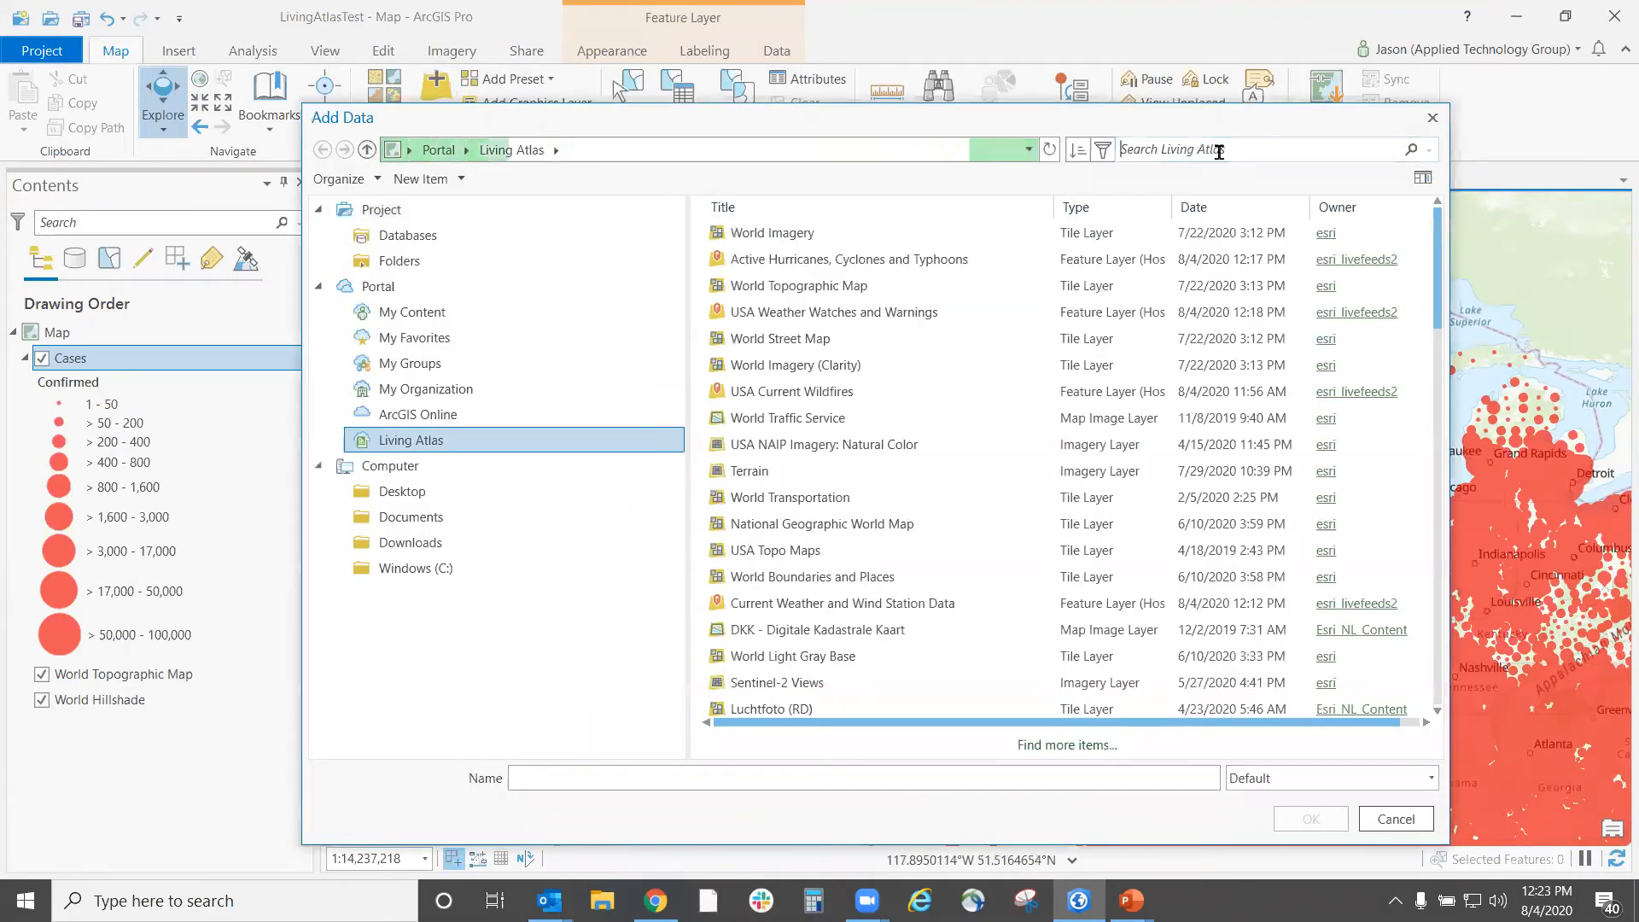
pyautogui.click(1212, 151)
pyautogui.write('wildfil')
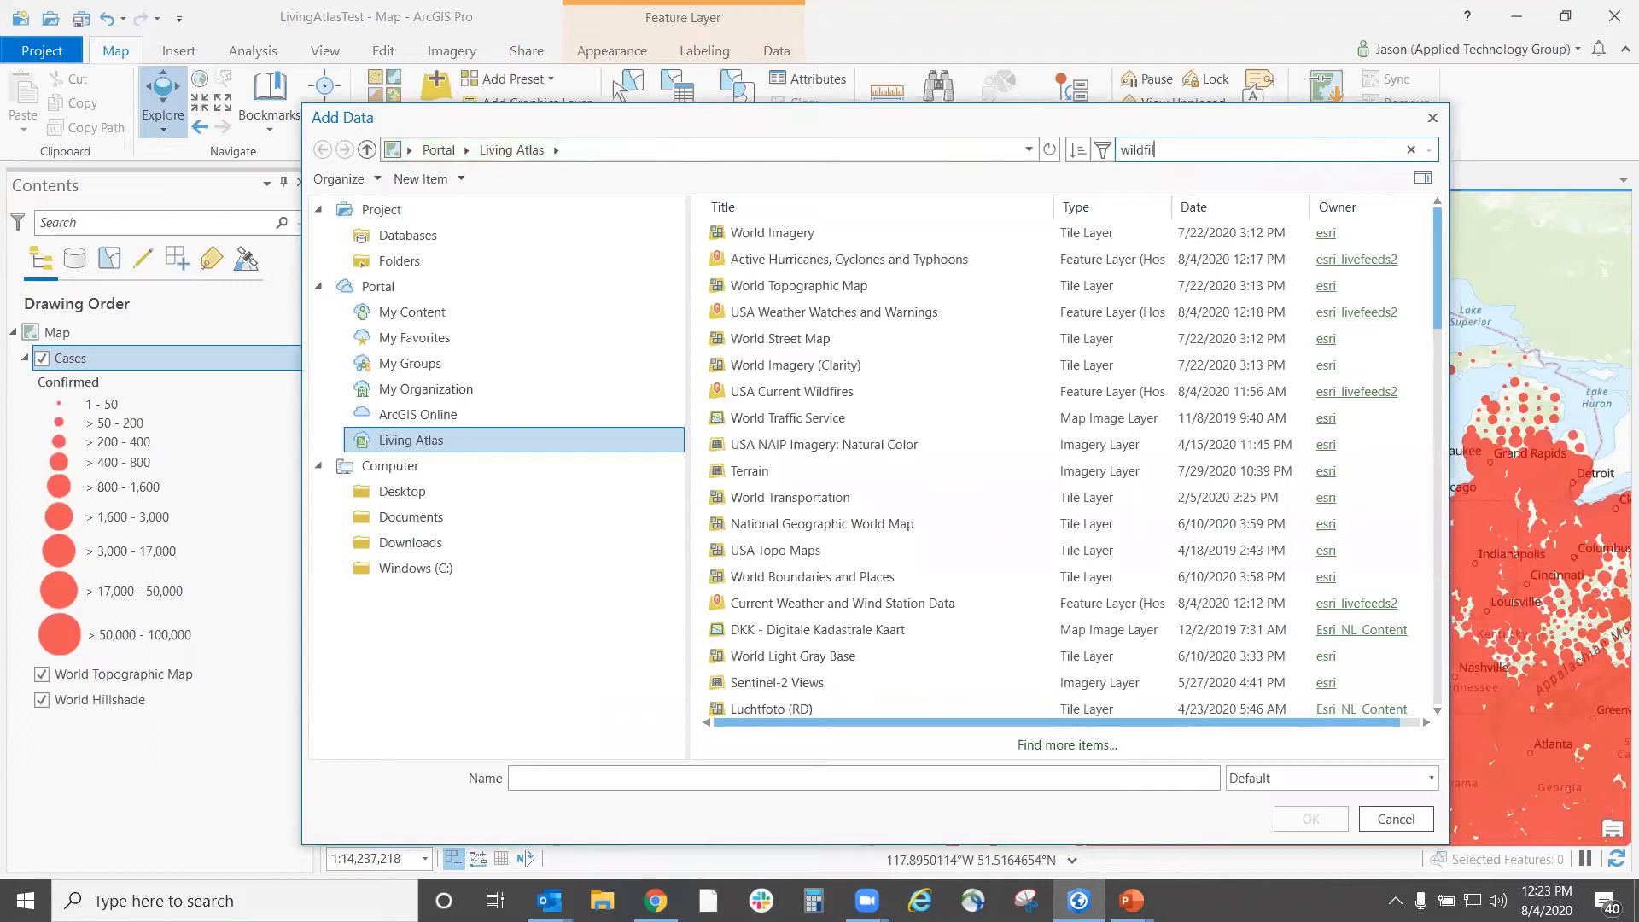
pyautogui.press('BackSpace')
pyautogui.write('fire')
pyautogui.press('Return')
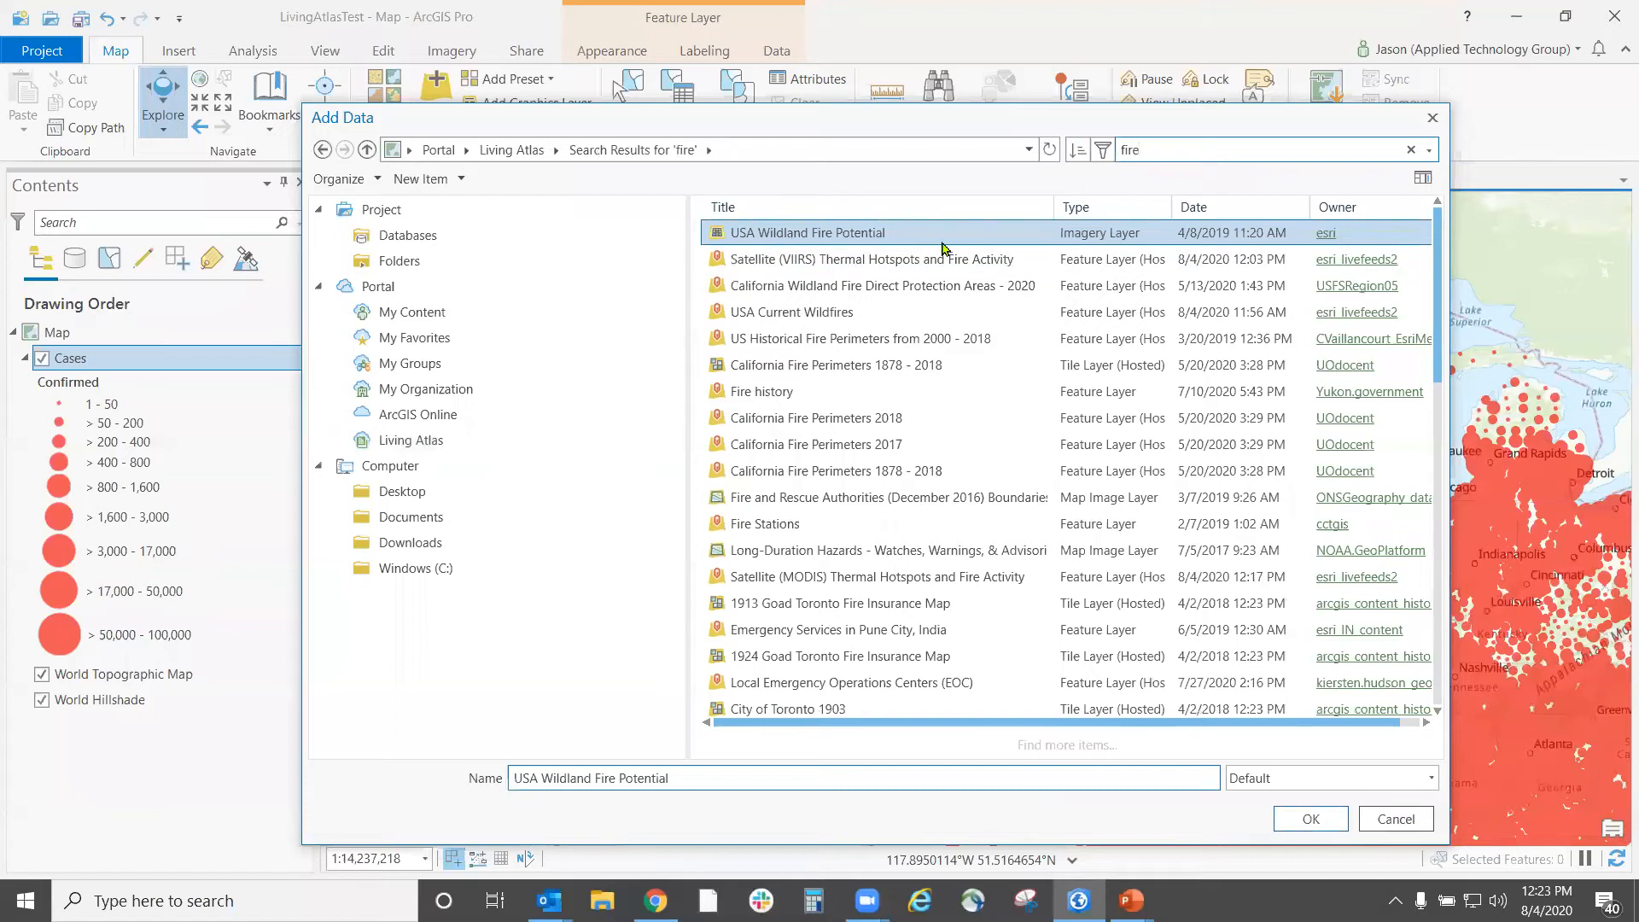
# - Add the Current_Perimeters layer from the USA Current Wildfires feature layer to the map
pyautogui.doubleClick(868, 314)
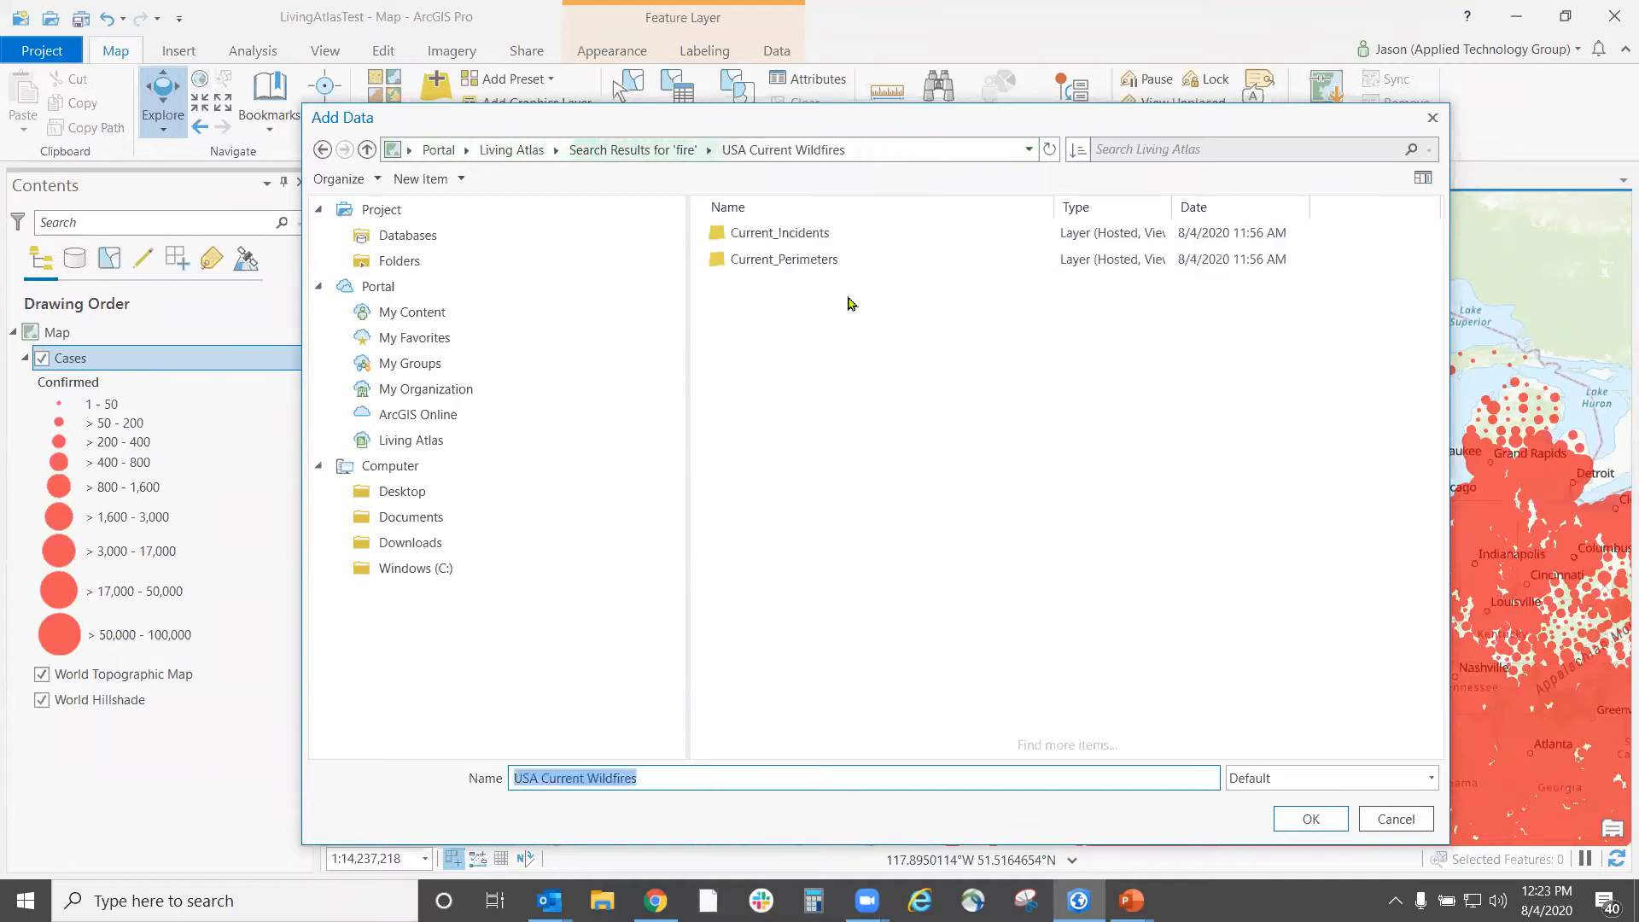
pyautogui.click(811, 261)
pyautogui.doubleClick(811, 261)
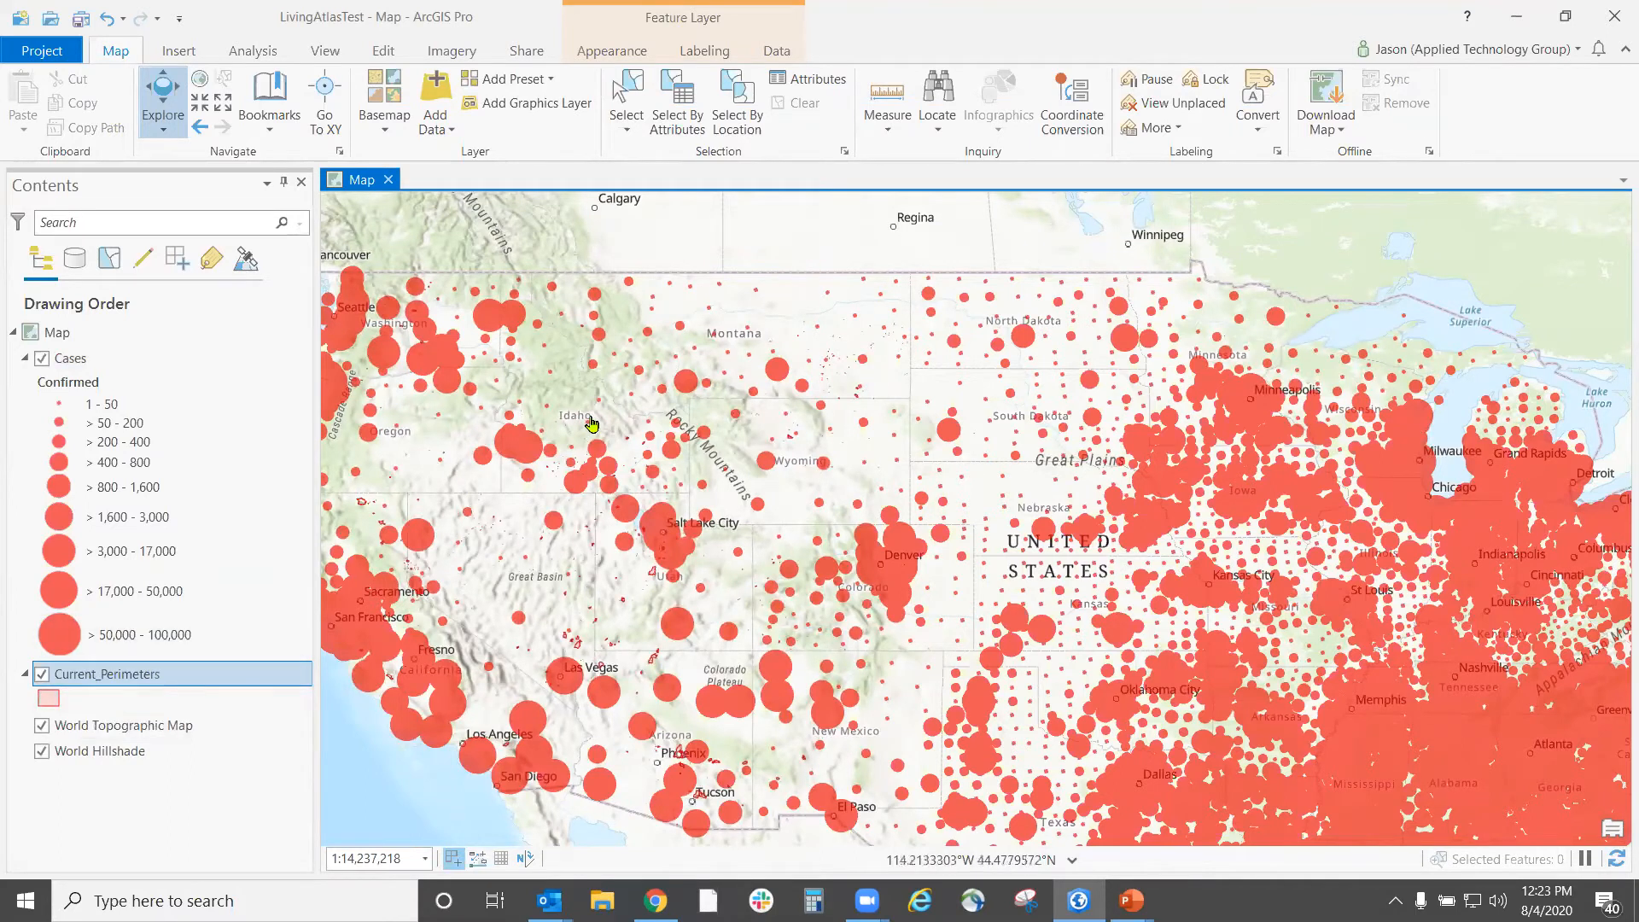
# - Change the Current_Perimeters polygon symbol to Green (Bright) from the symbol gallery and close the symbology settings
pyautogui.scroll(5, 903, 366)
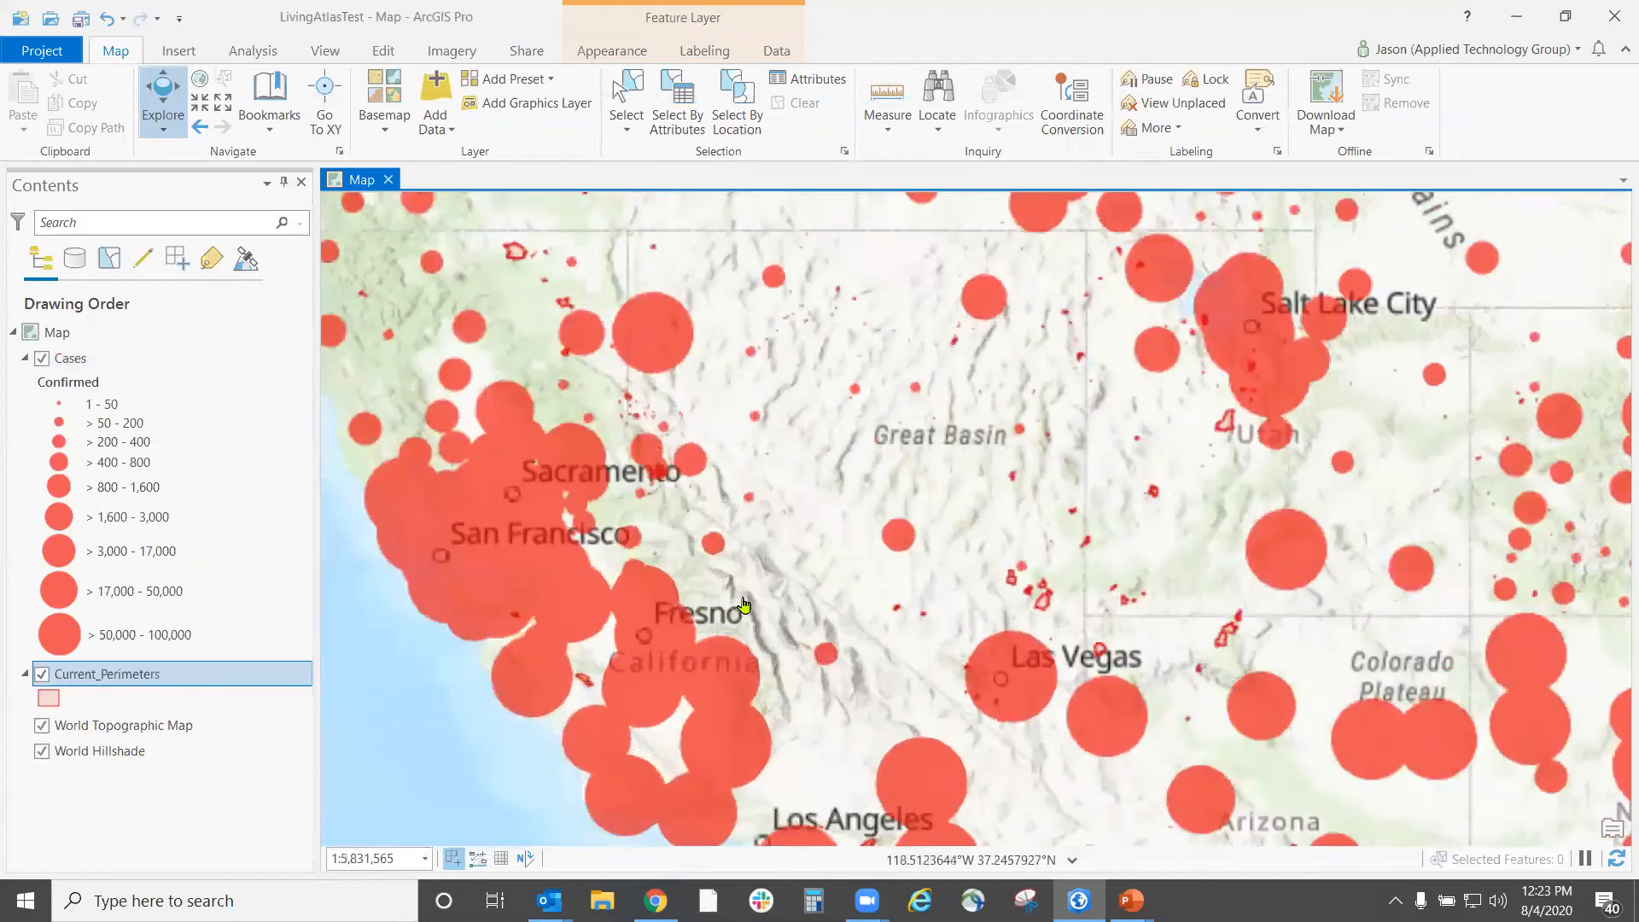
pyautogui.scroll(2, 1042, 691)
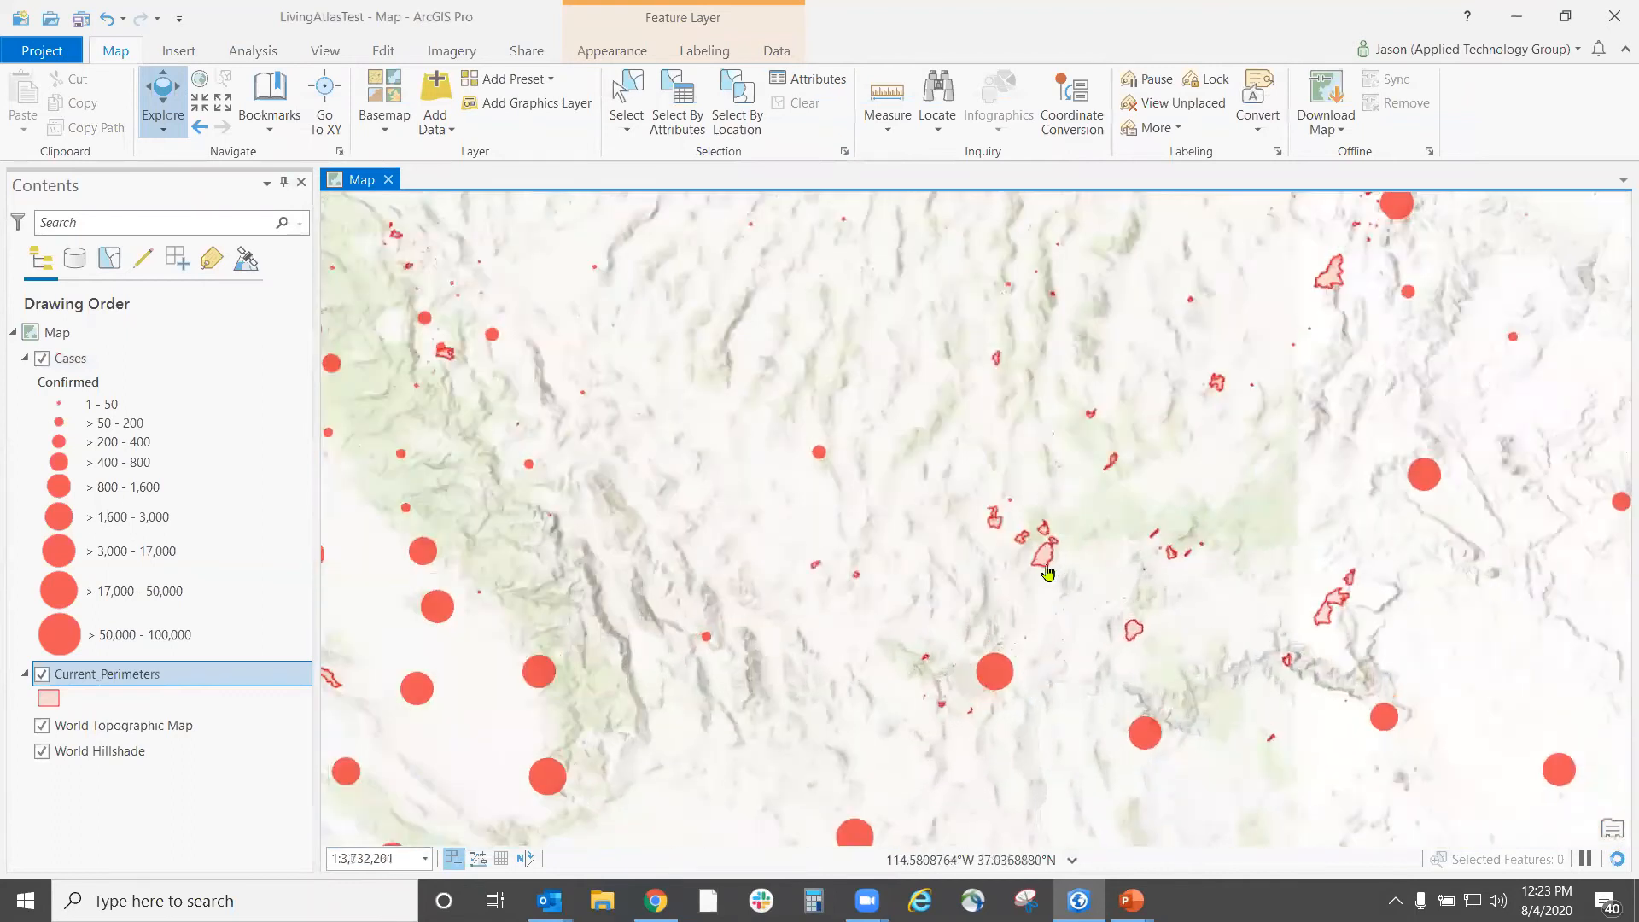
pyautogui.click(49, 702)
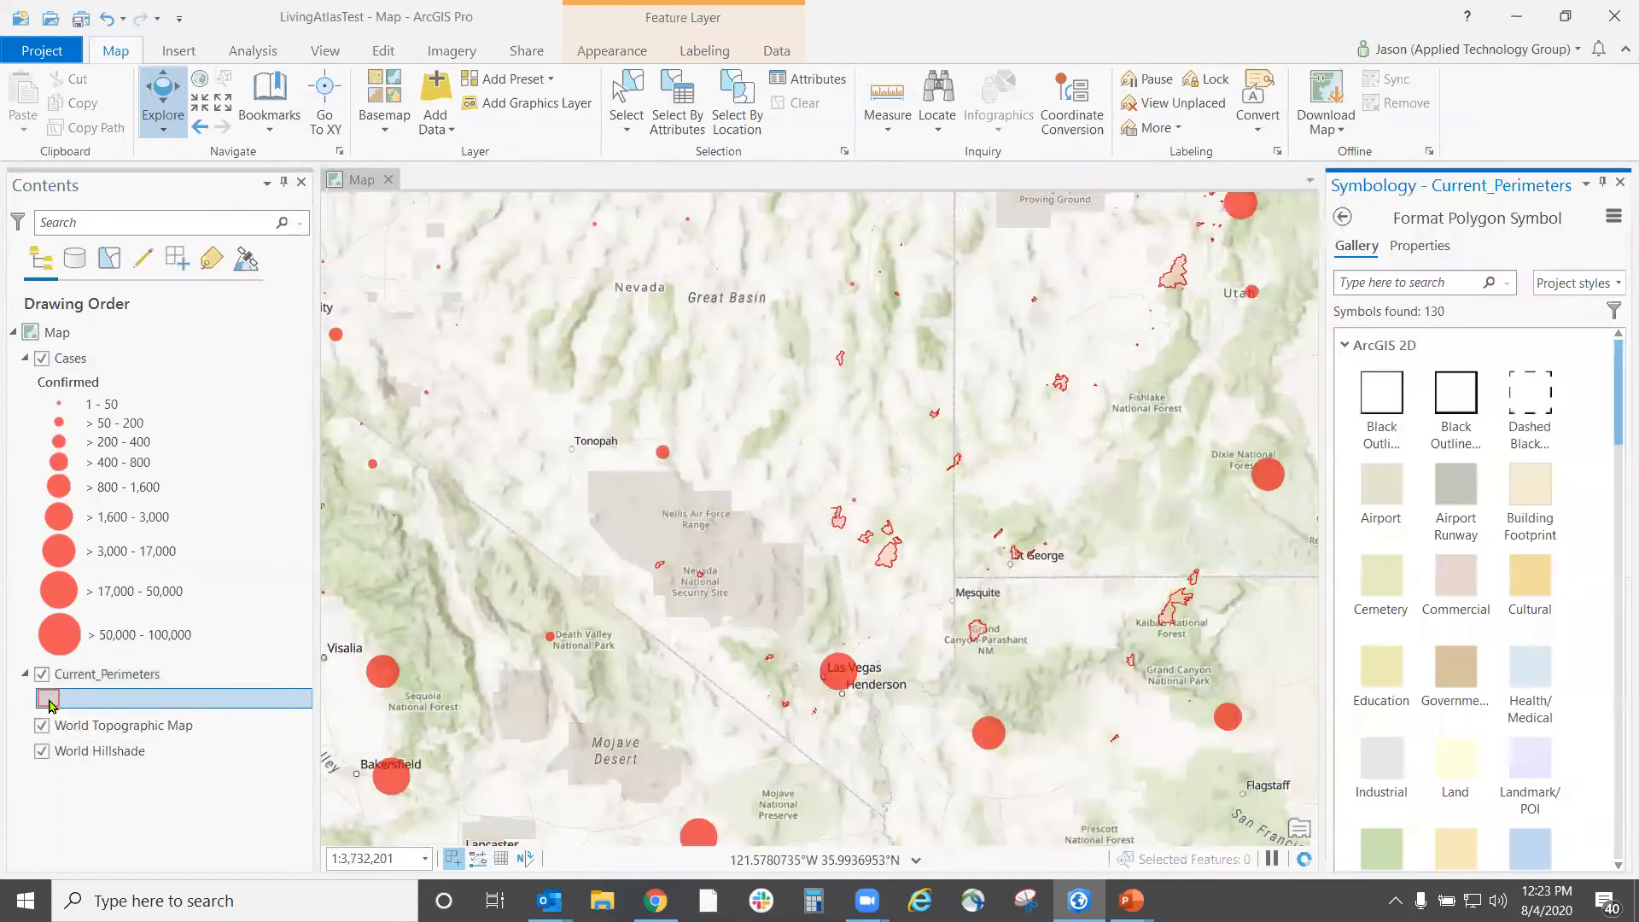
pyautogui.scroll(-3, 1569, 519)
pyautogui.scroll(-5, 1569, 519)
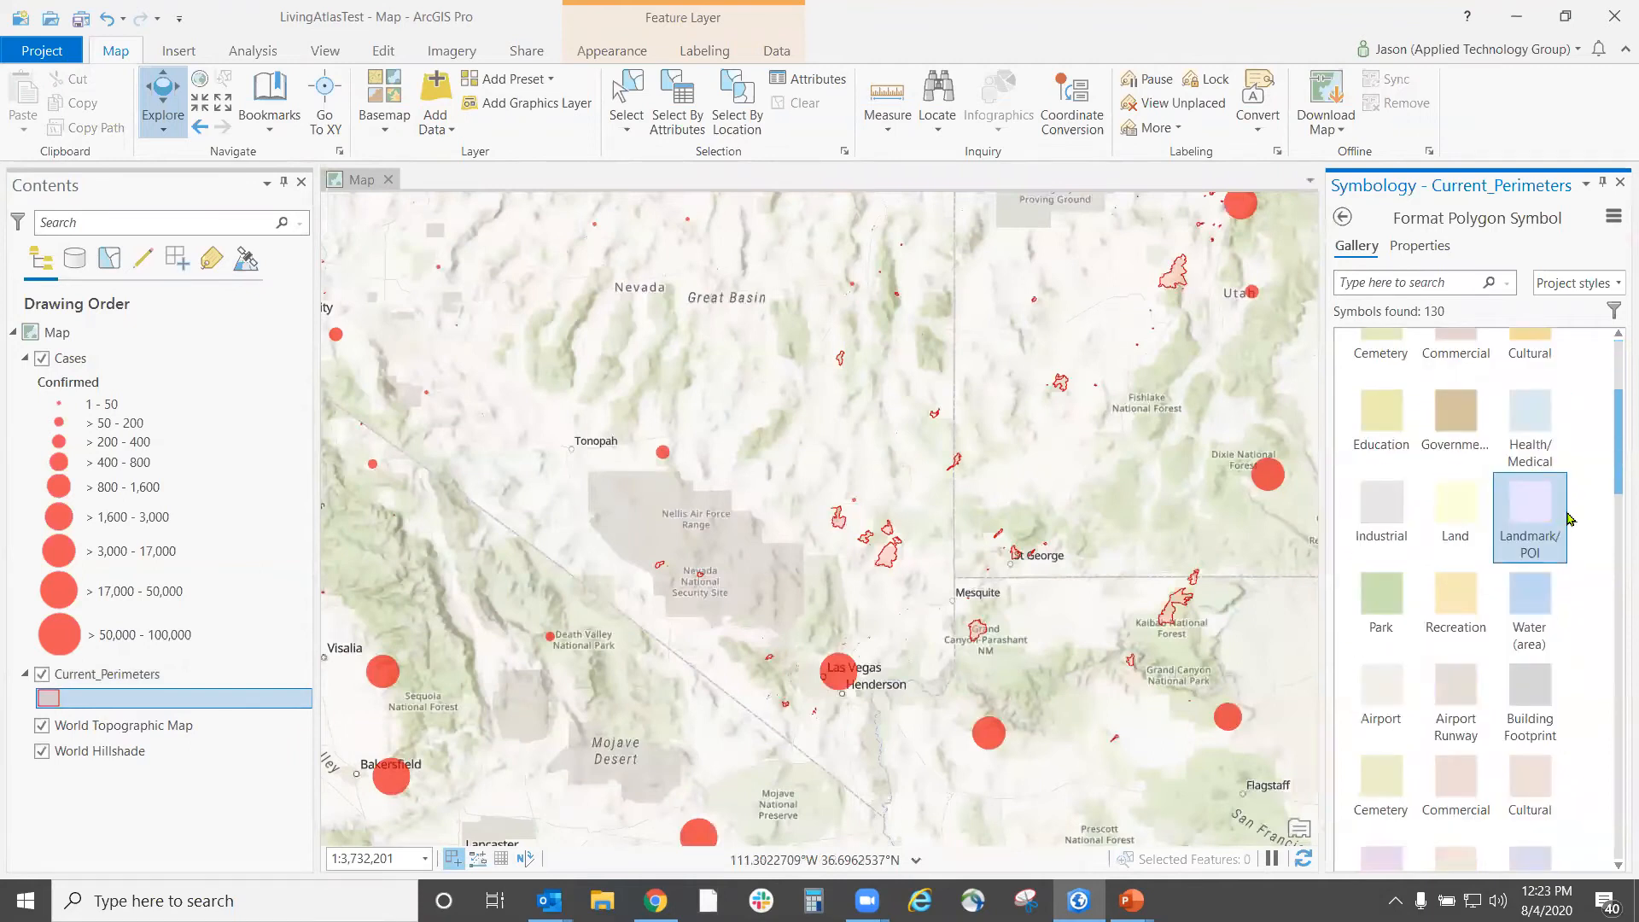
pyautogui.scroll(-5, 1592, 595)
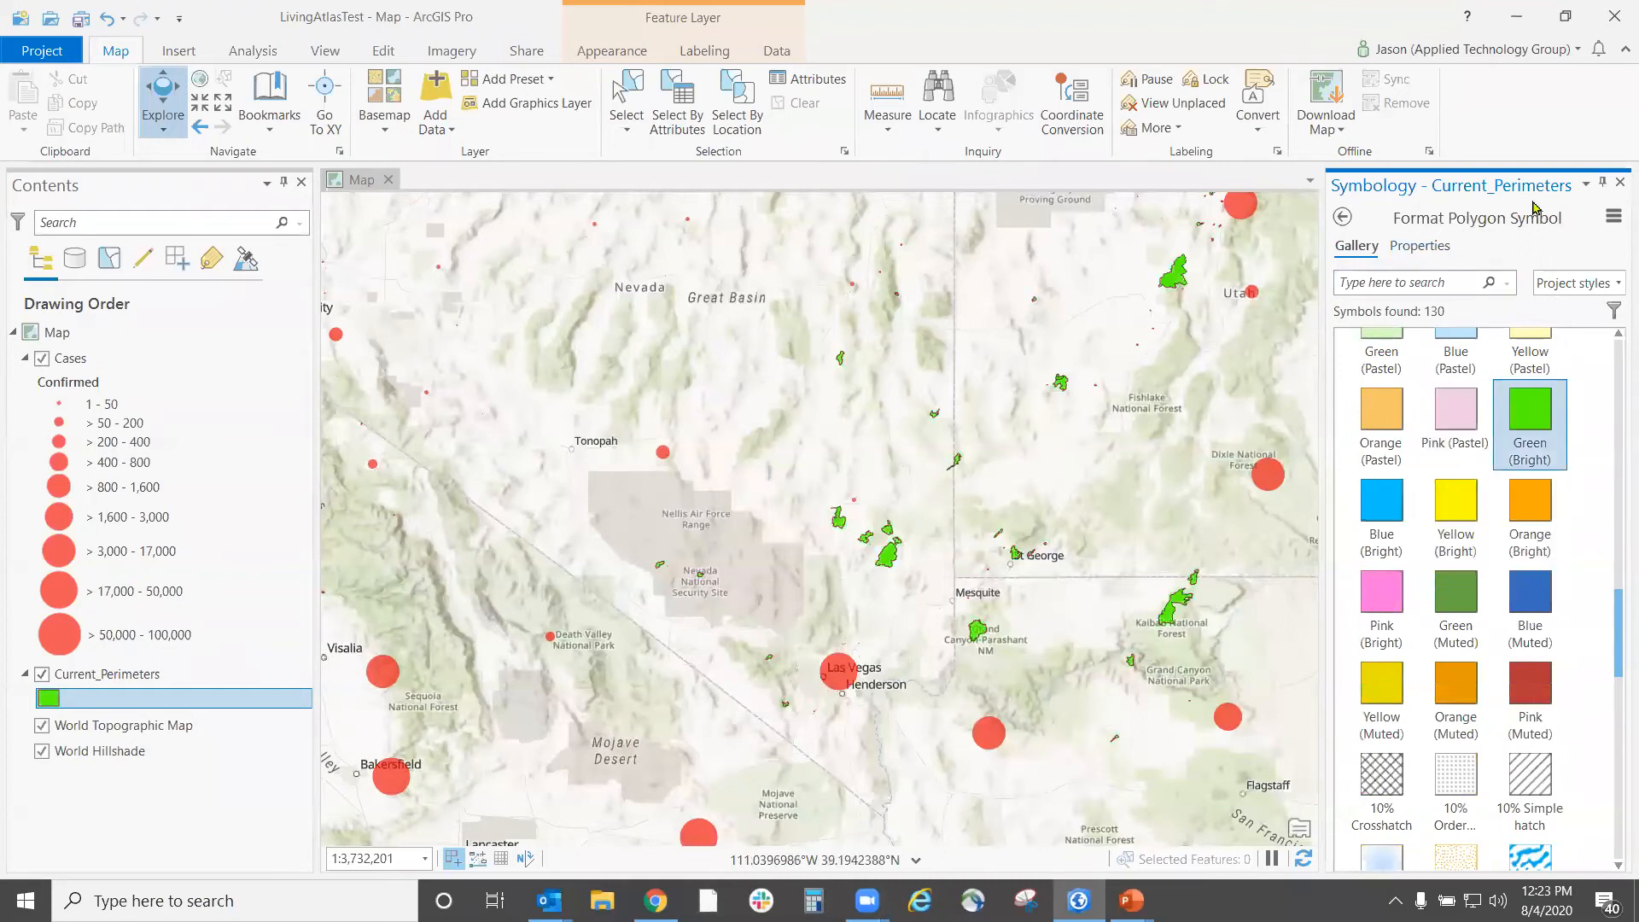
pyautogui.click(1618, 182)
# - Examine the wildfire perimeters across Nevada, Utah, Idaho, Wyoming and Montana together with the COVID-19 case symbols
pyautogui.scroll(-5, 944, 567)
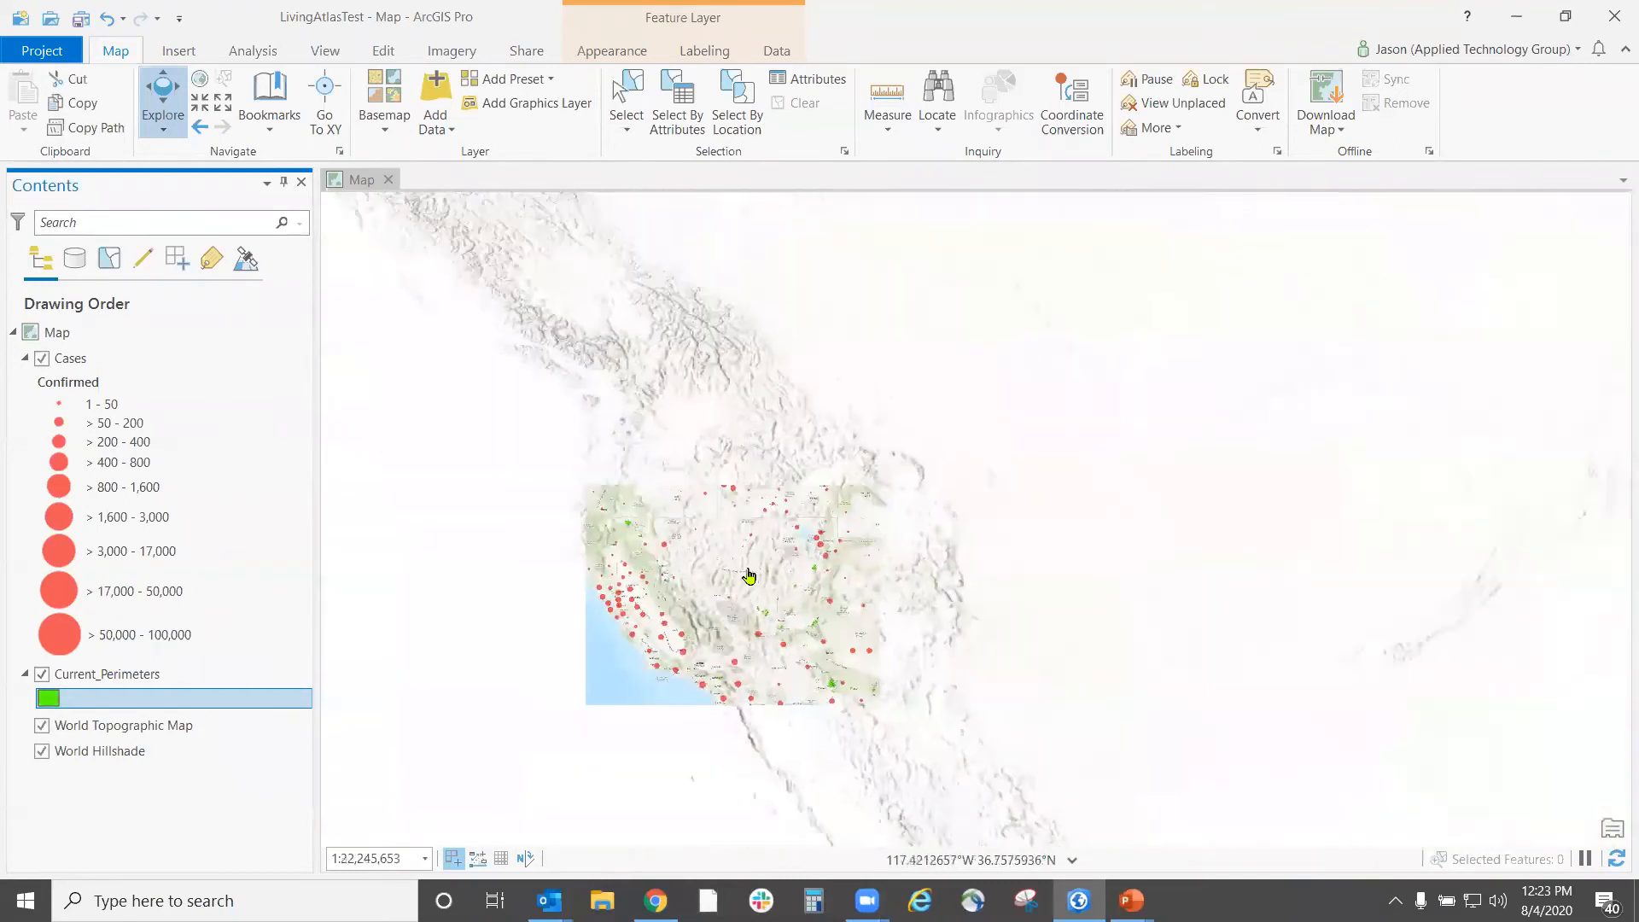
pyautogui.scroll(4, 762, 576)
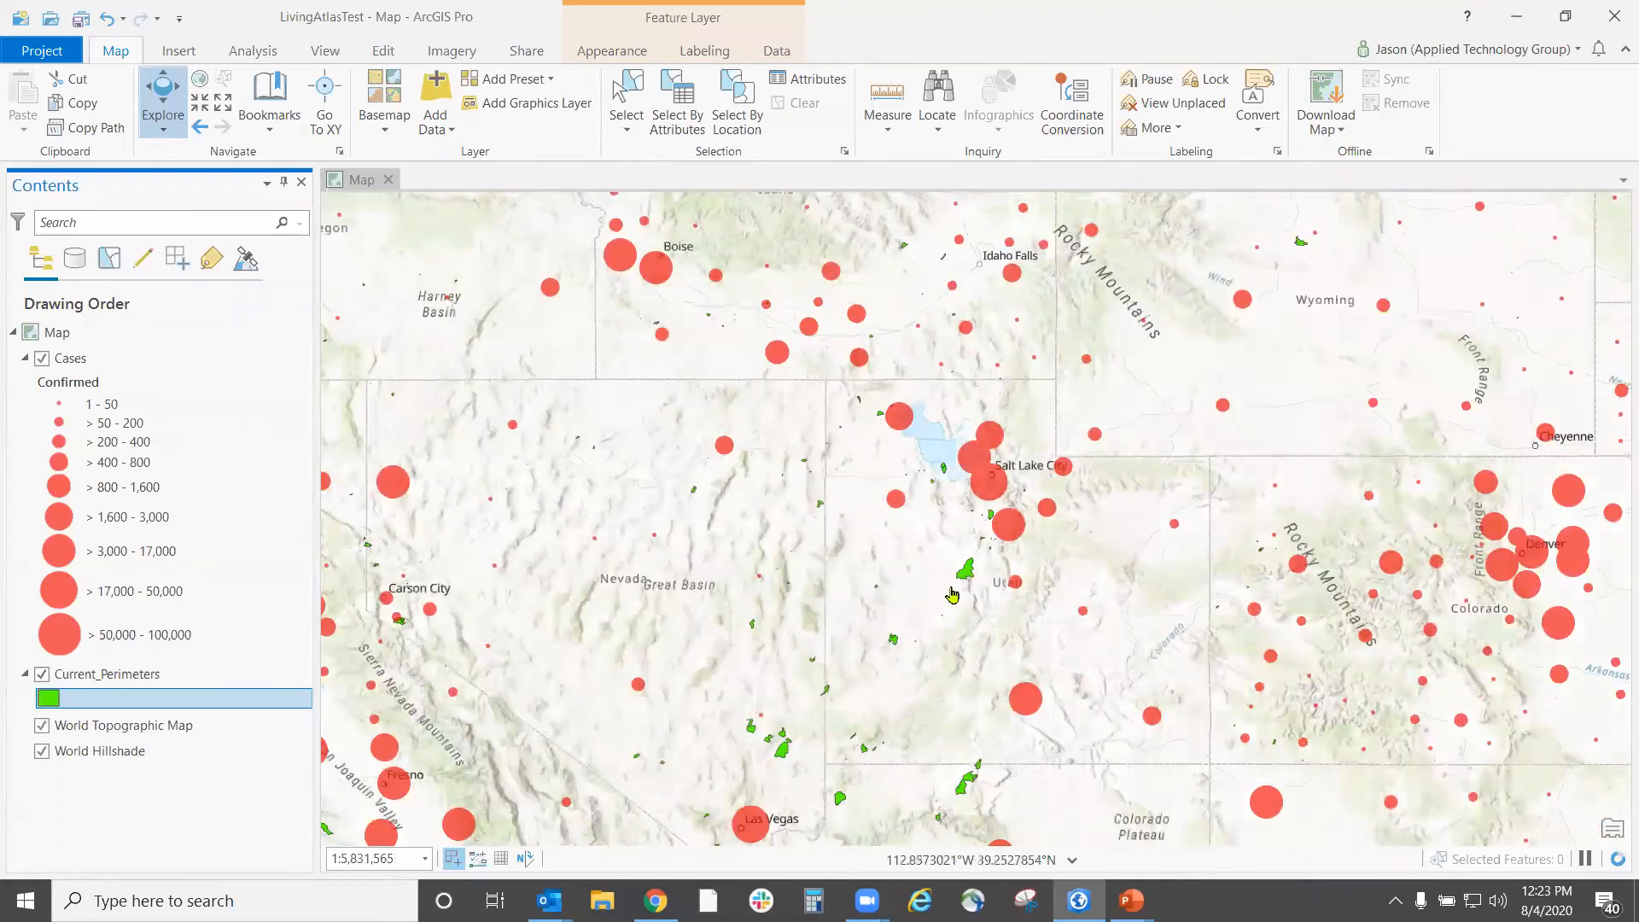
pyautogui.moveTo(905, 583); pyautogui.dragTo(709, 778)
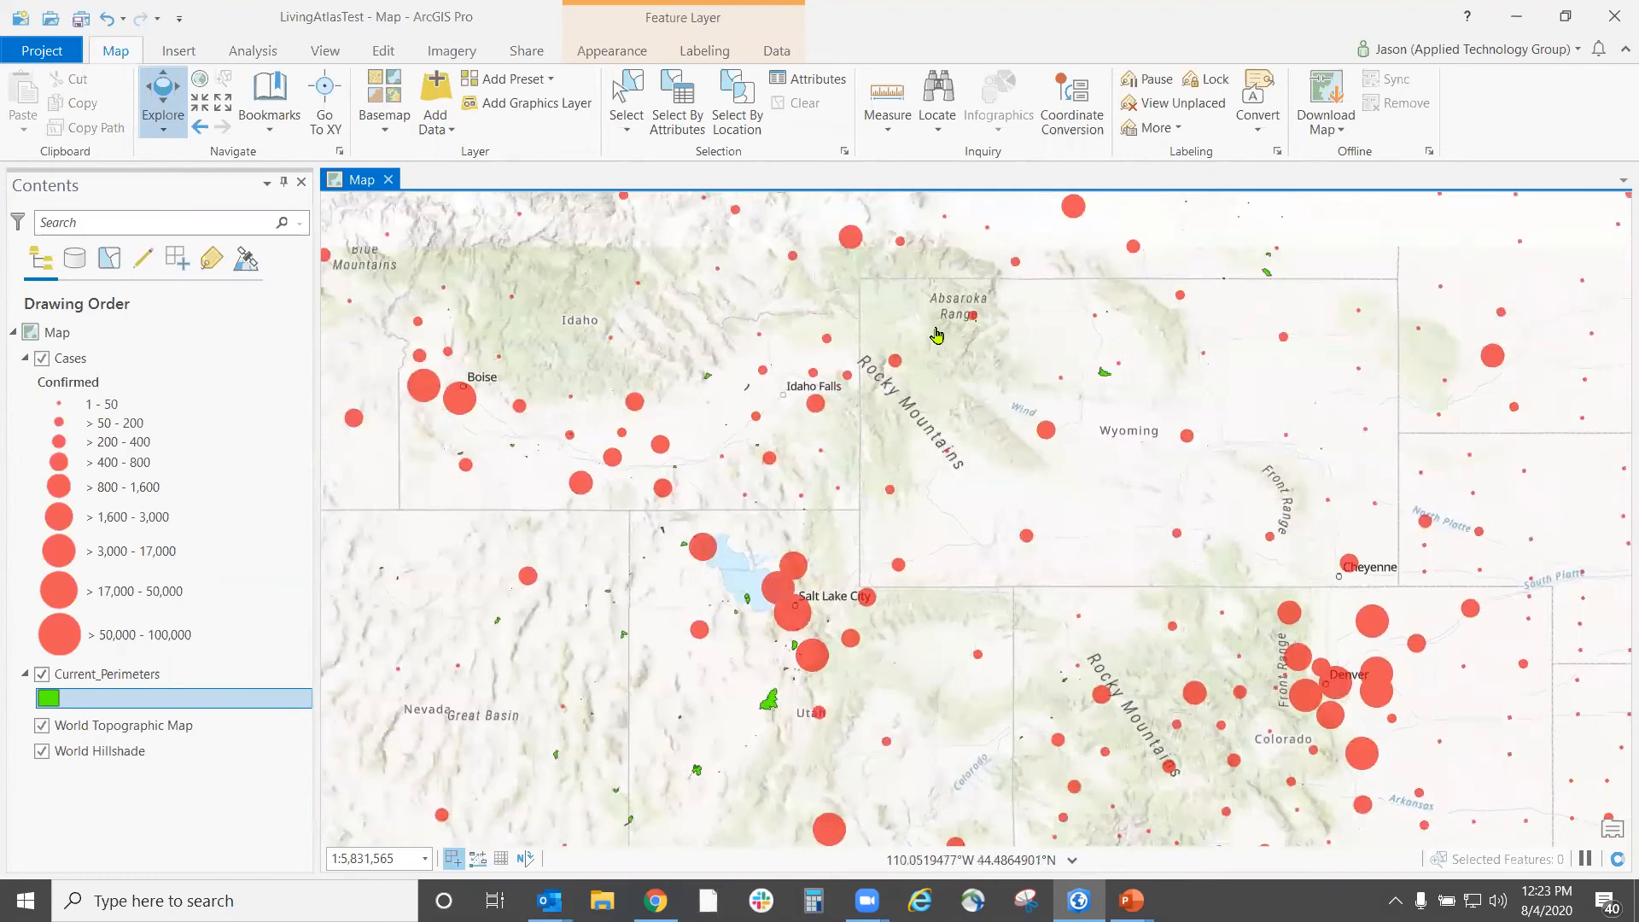
pyautogui.moveTo(935, 345); pyautogui.dragTo(911, 828)
pyautogui.moveTo(948, 585); pyautogui.dragTo(817, 223)
pyautogui.moveTo(1127, 609); pyautogui.dragTo(1046, 487)
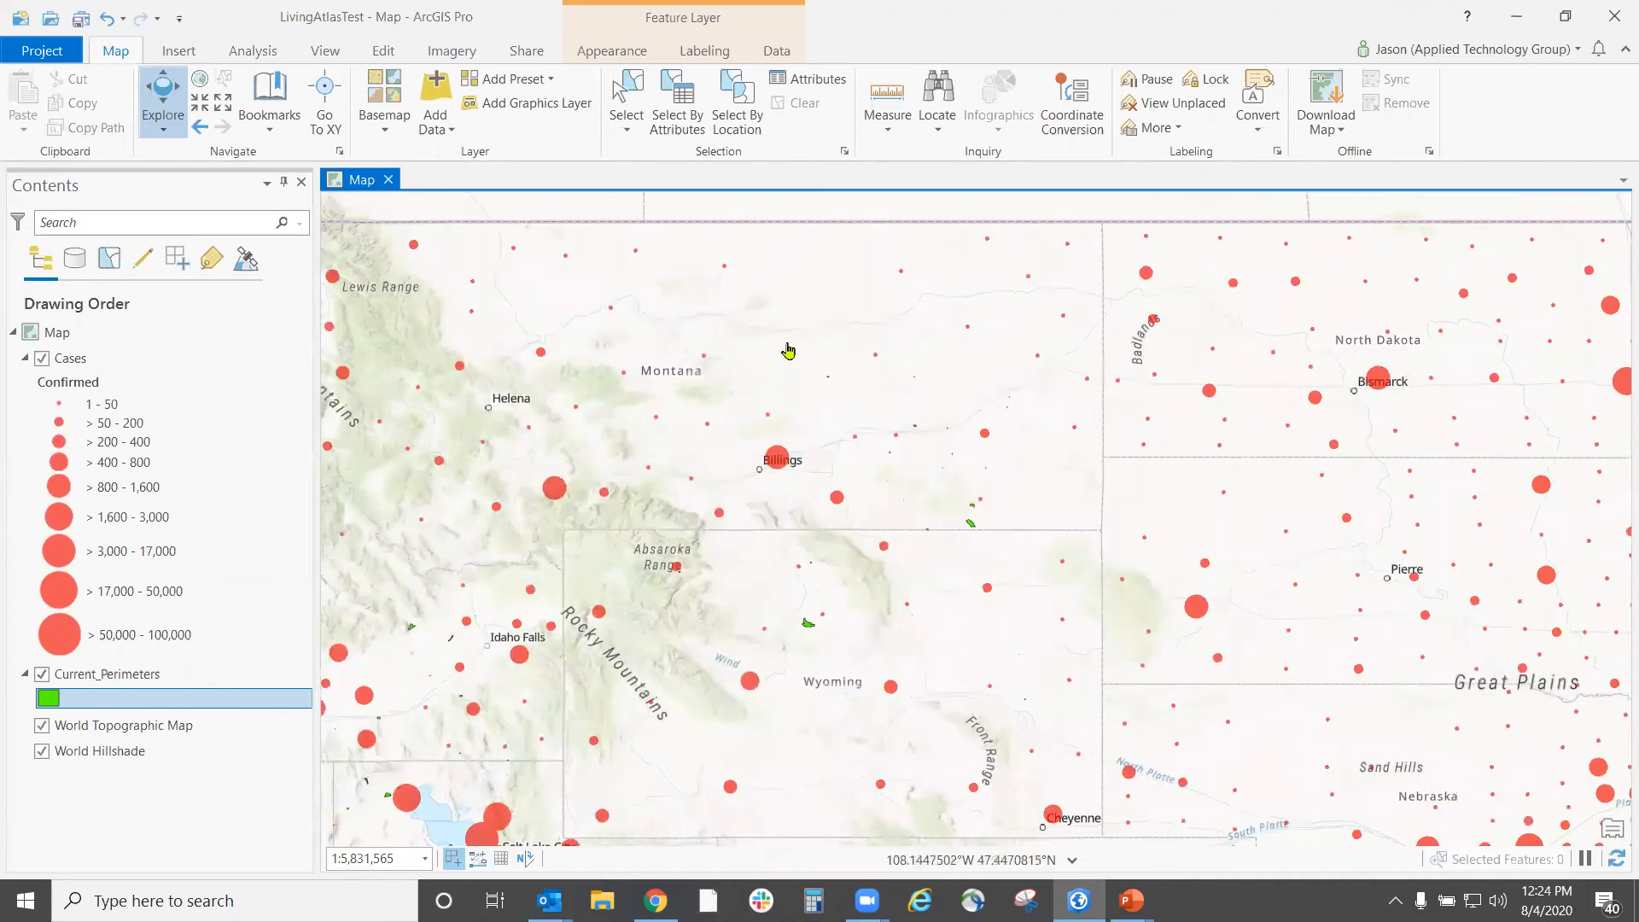
pyautogui.moveTo(619, 415); pyautogui.dragTo(739, 376)
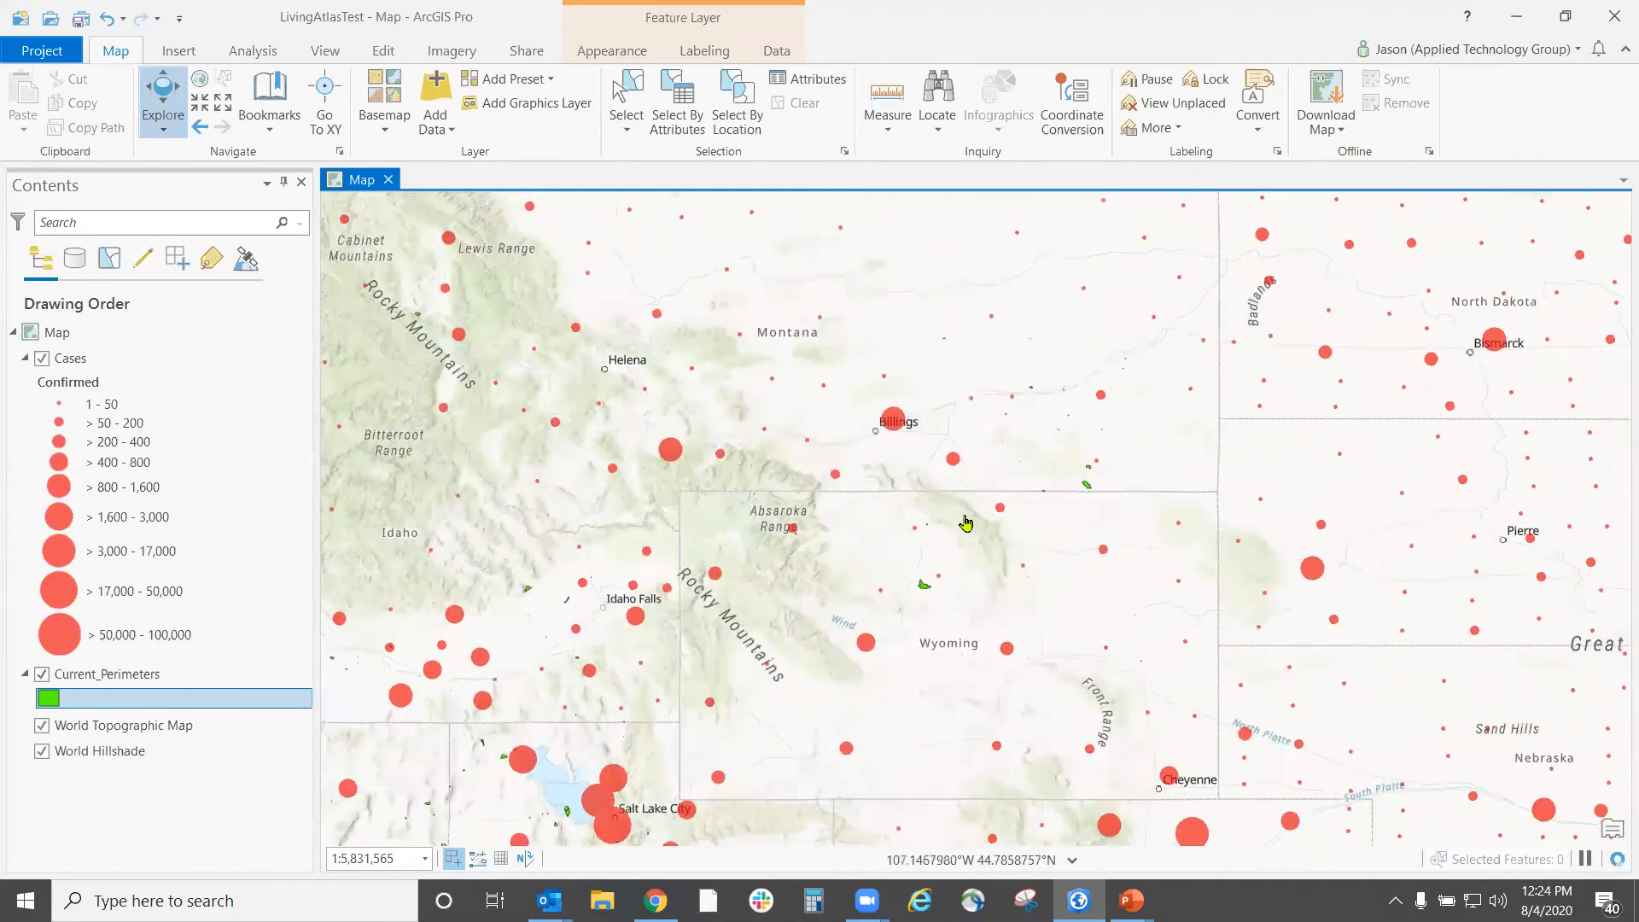
pyautogui.scroll(2, 965, 522)
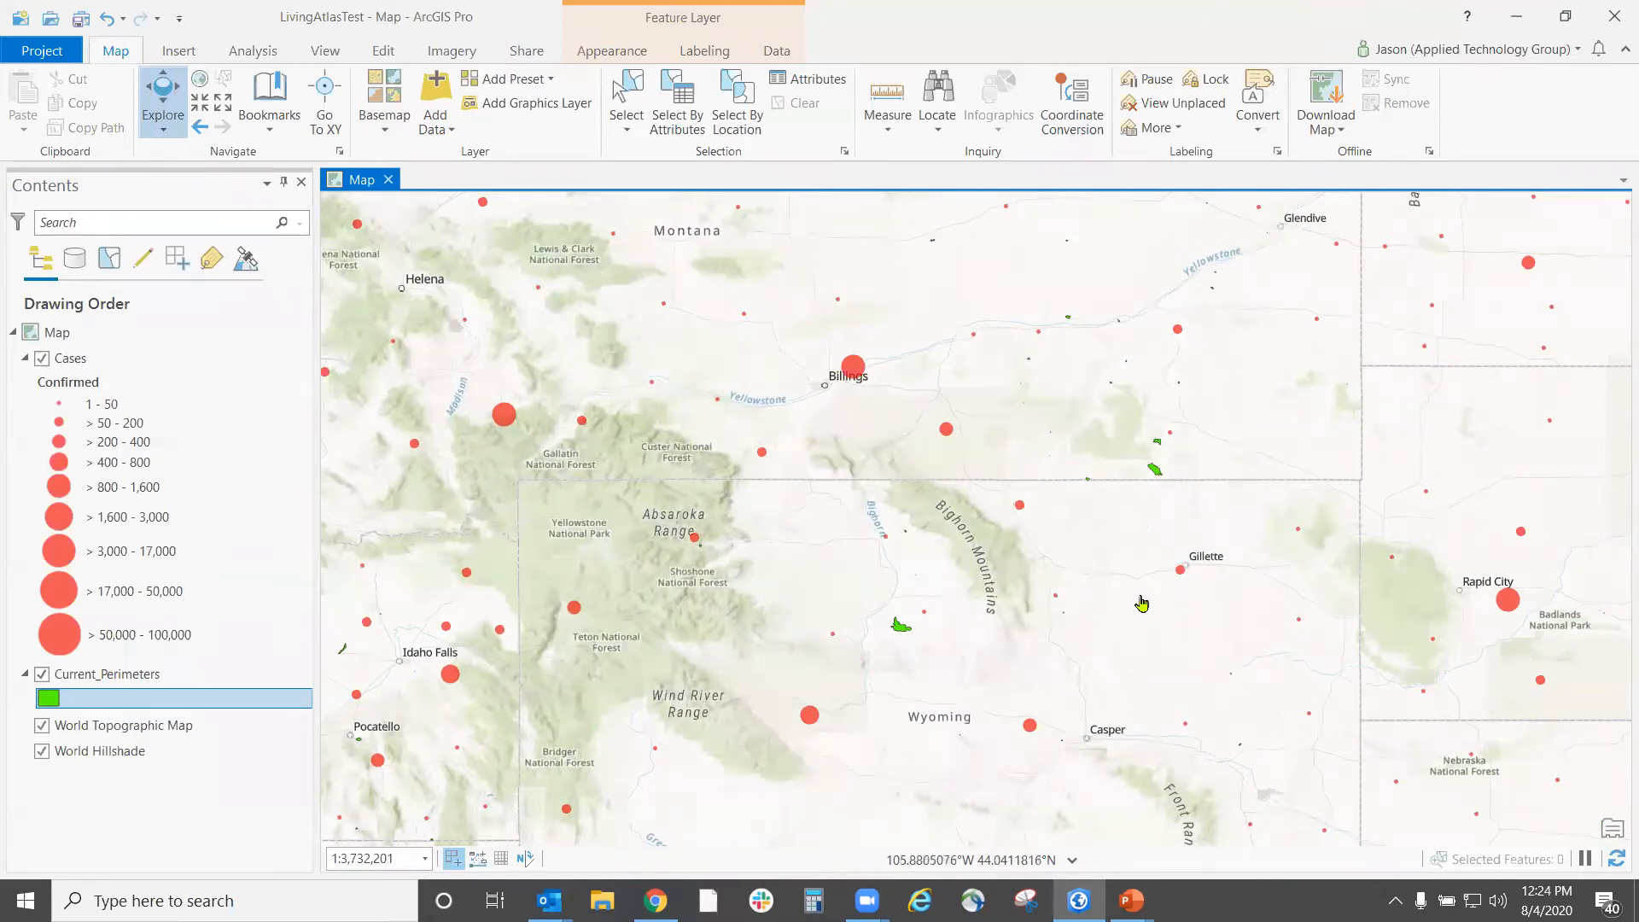
# - Search the Living Atlas for "wind" and add the Stations layer from Current Weather and Wind Station Data to the map
pyautogui.click(436, 128)
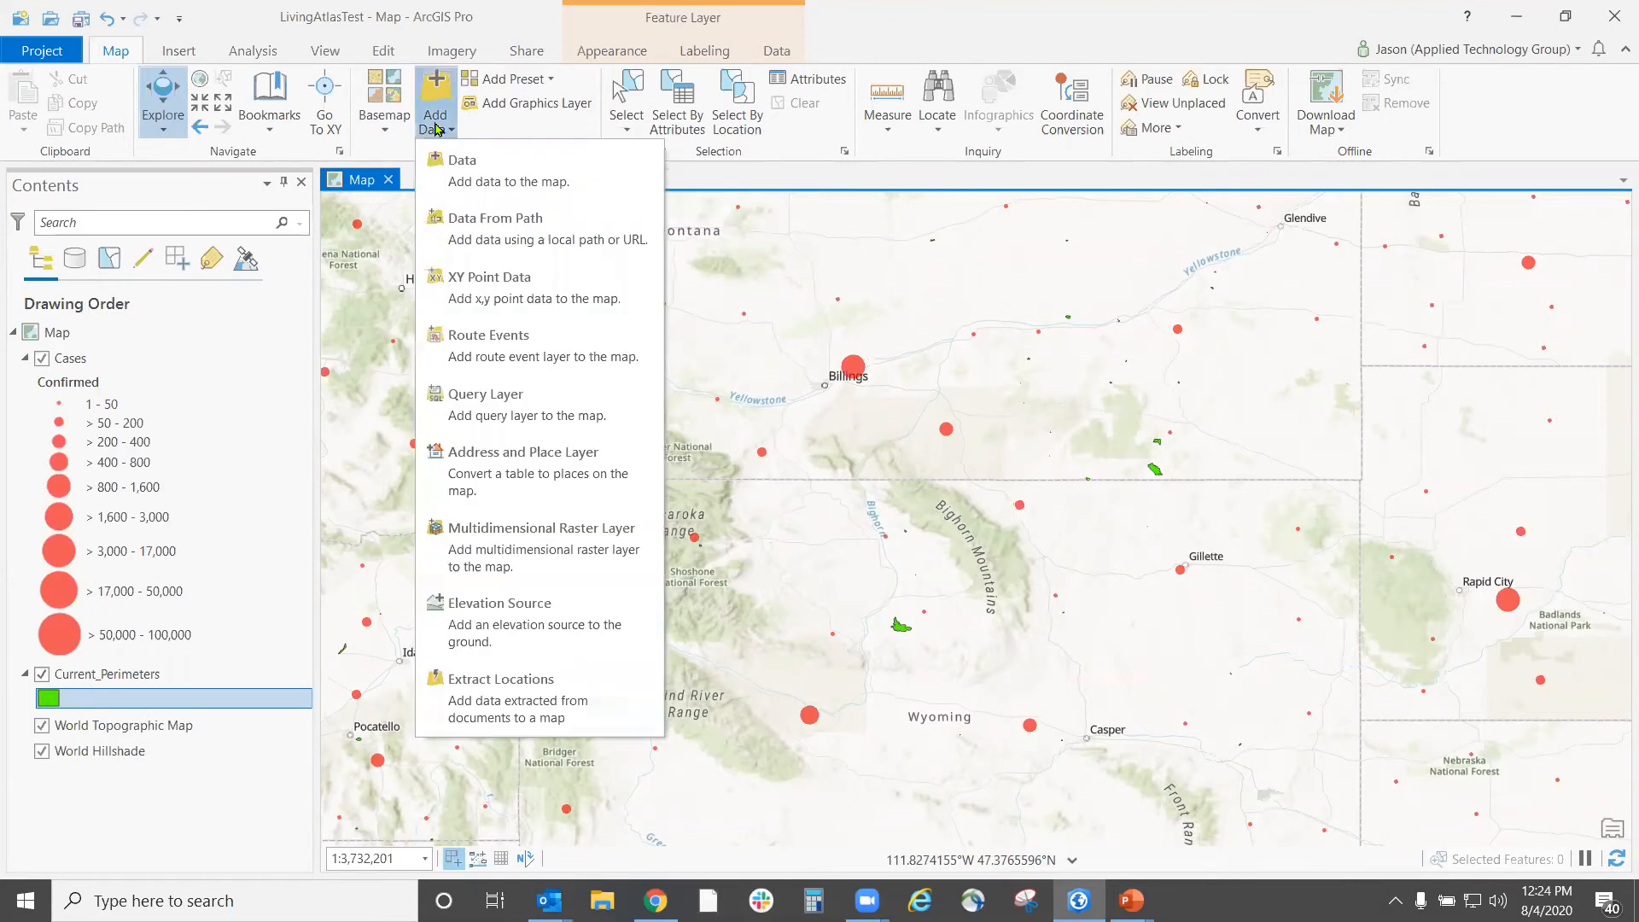
pyautogui.click(550, 179)
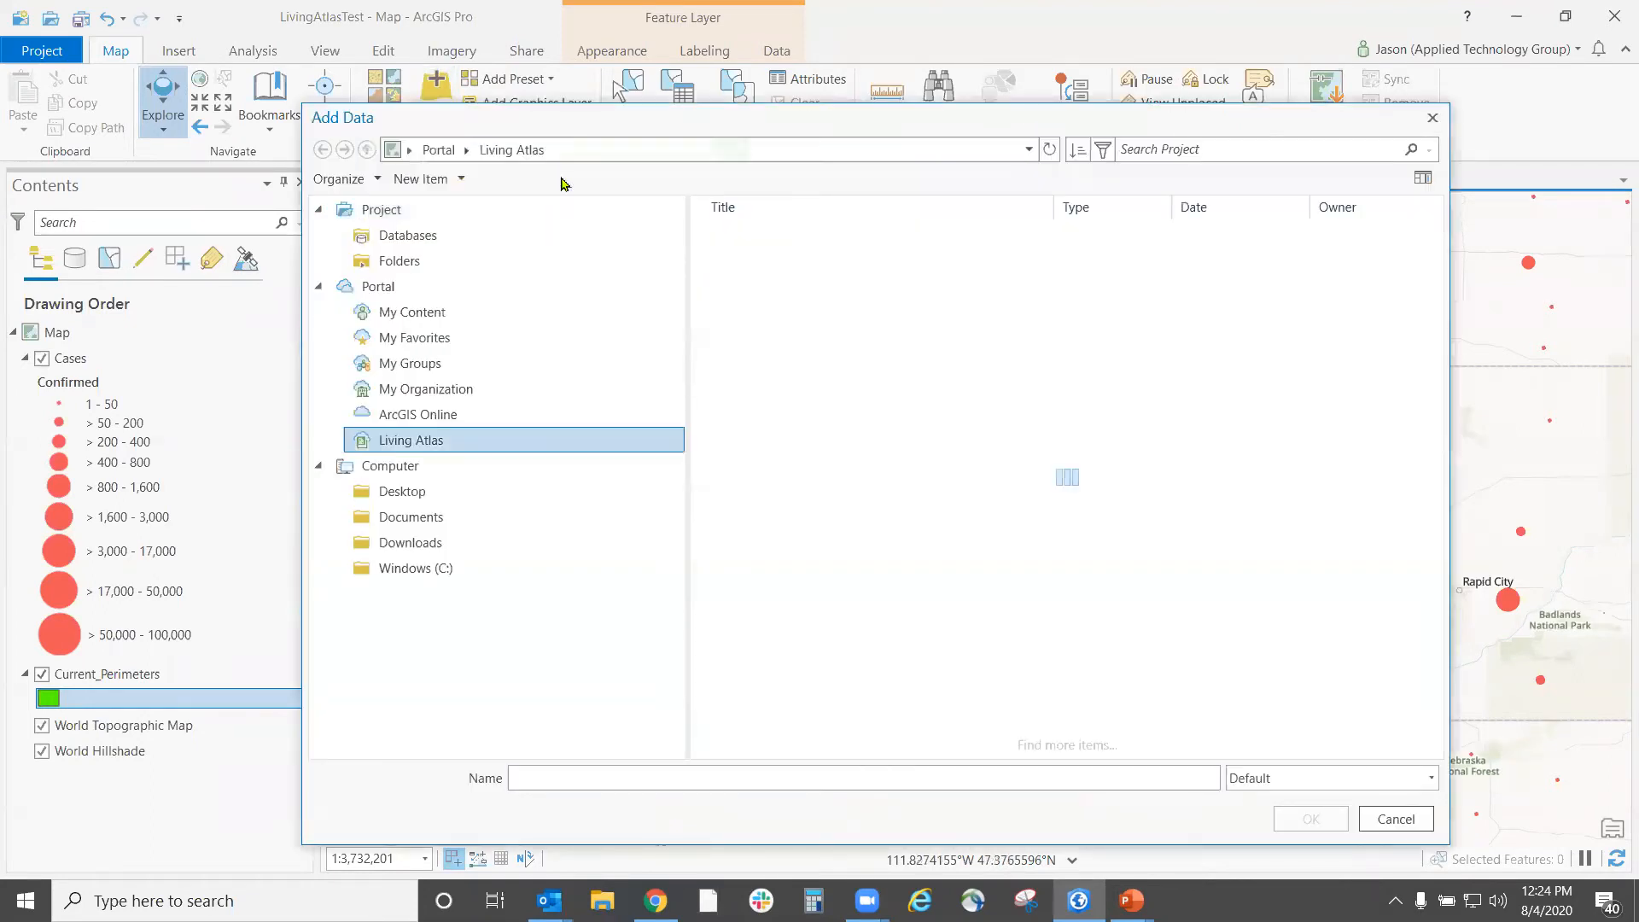
pyautogui.click(1295, 159)
pyautogui.write('w')
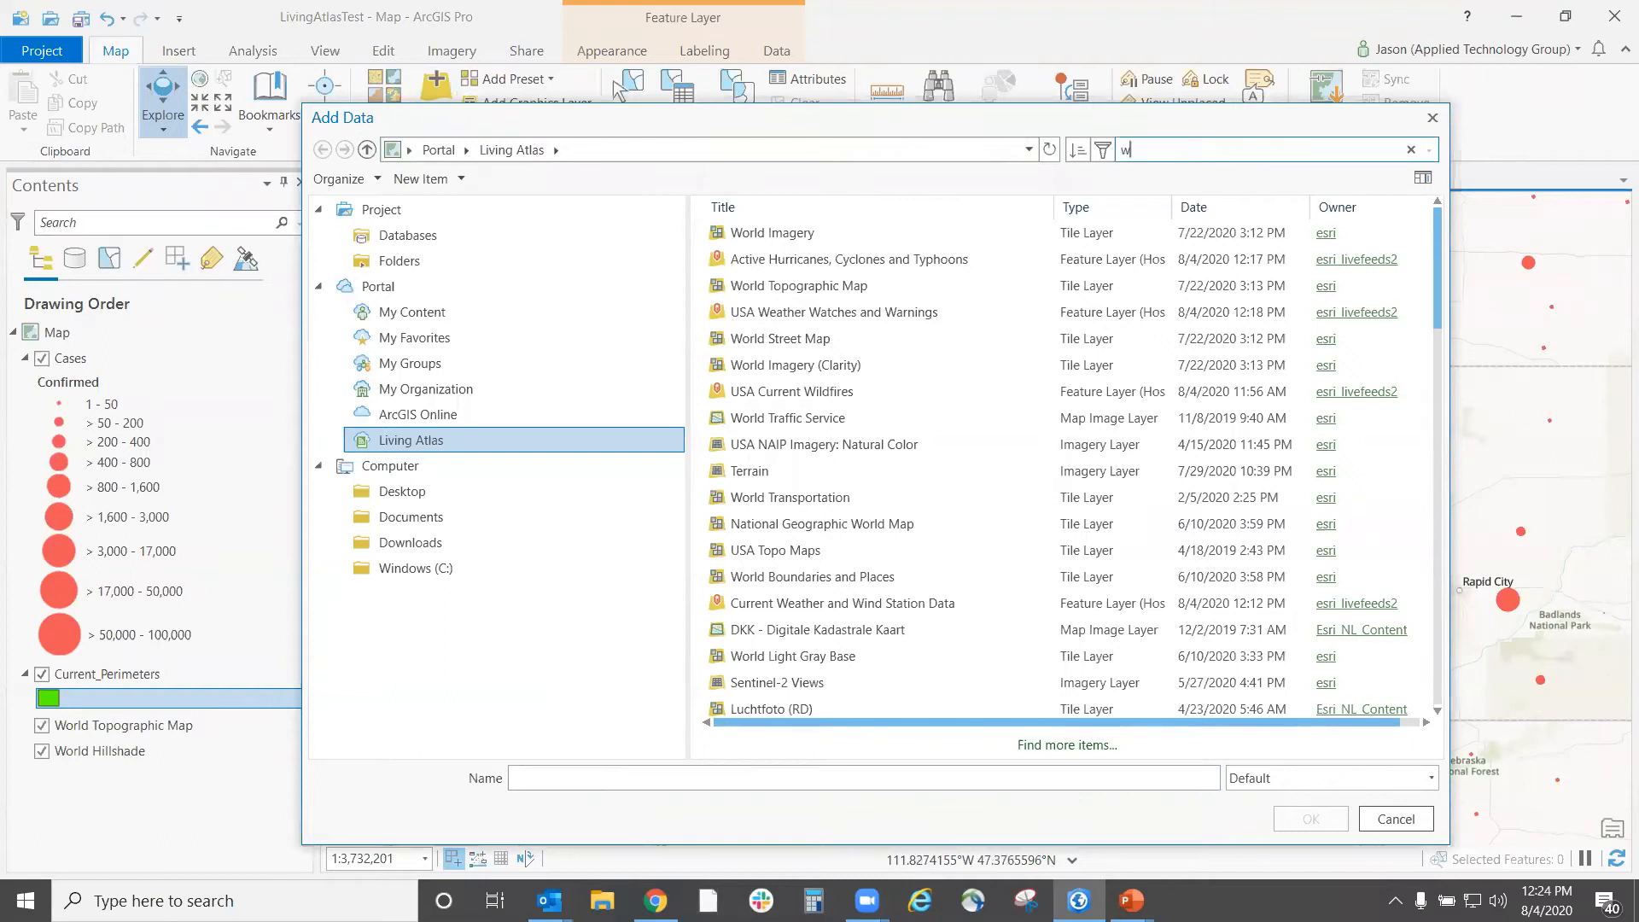
pyautogui.write('ind')
pyautogui.press('Return')
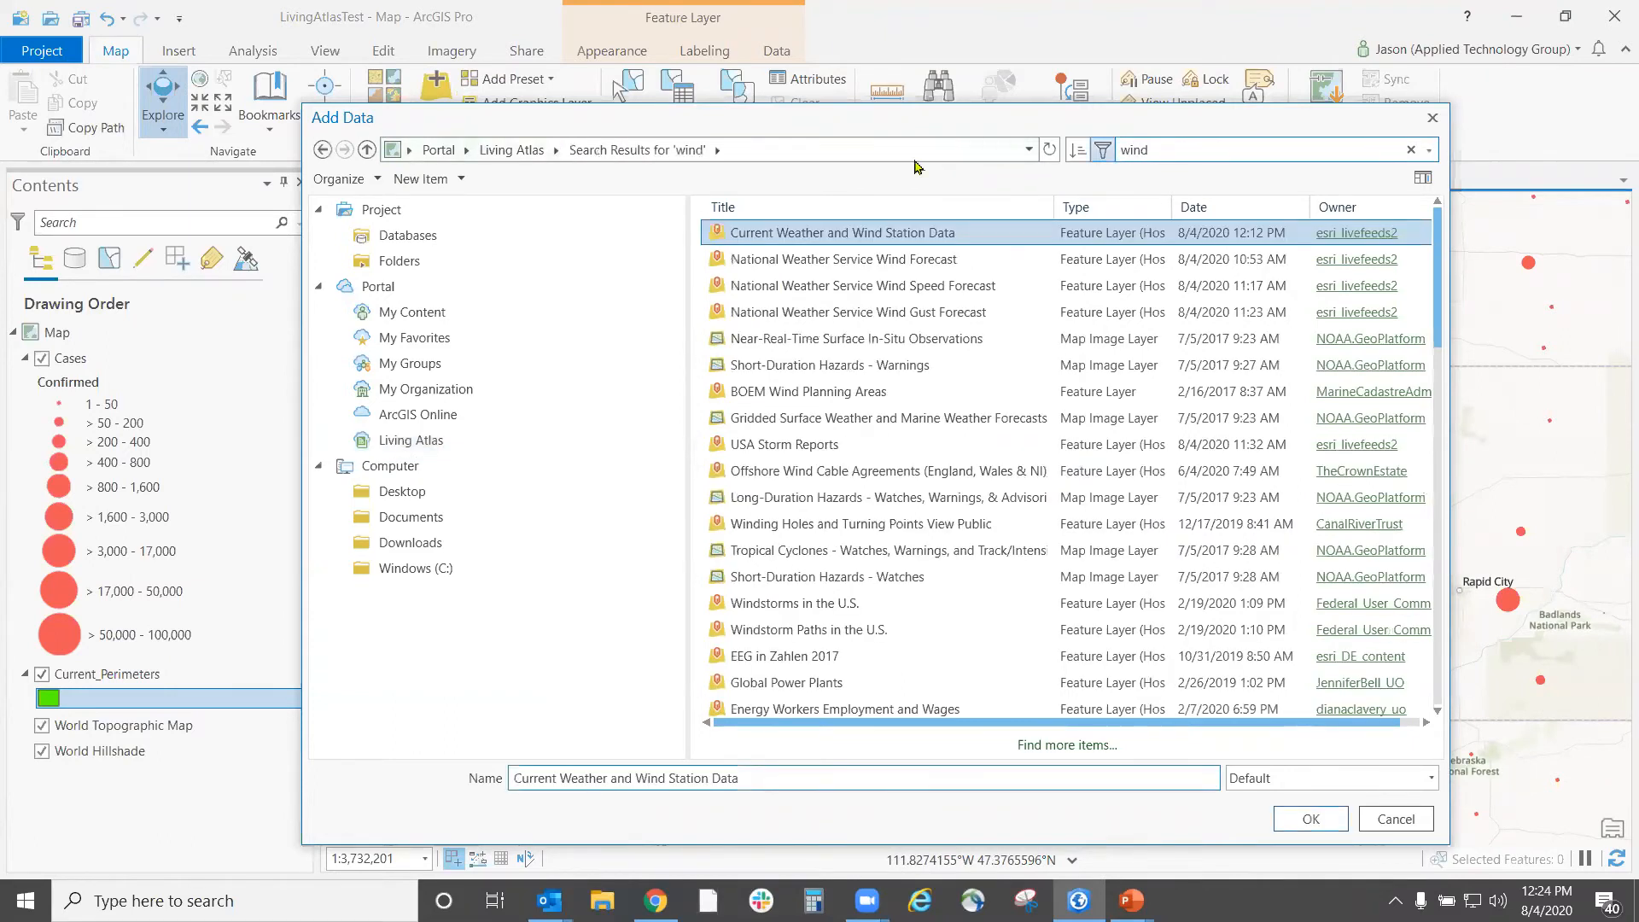
pyautogui.doubleClick(824, 235)
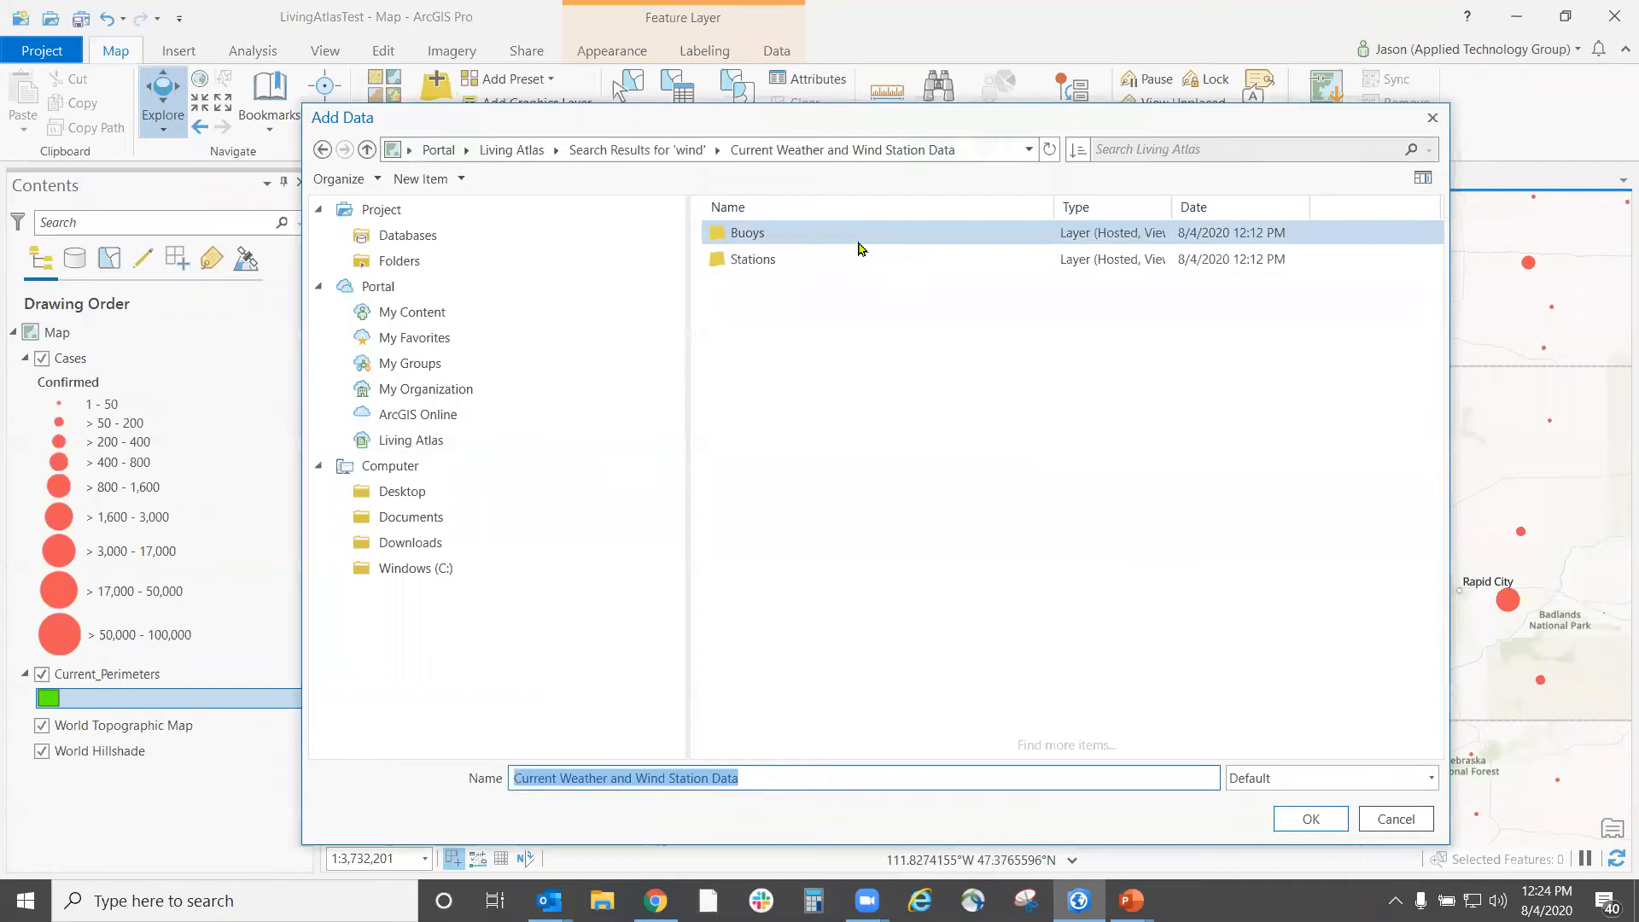
pyautogui.doubleClick(779, 265)
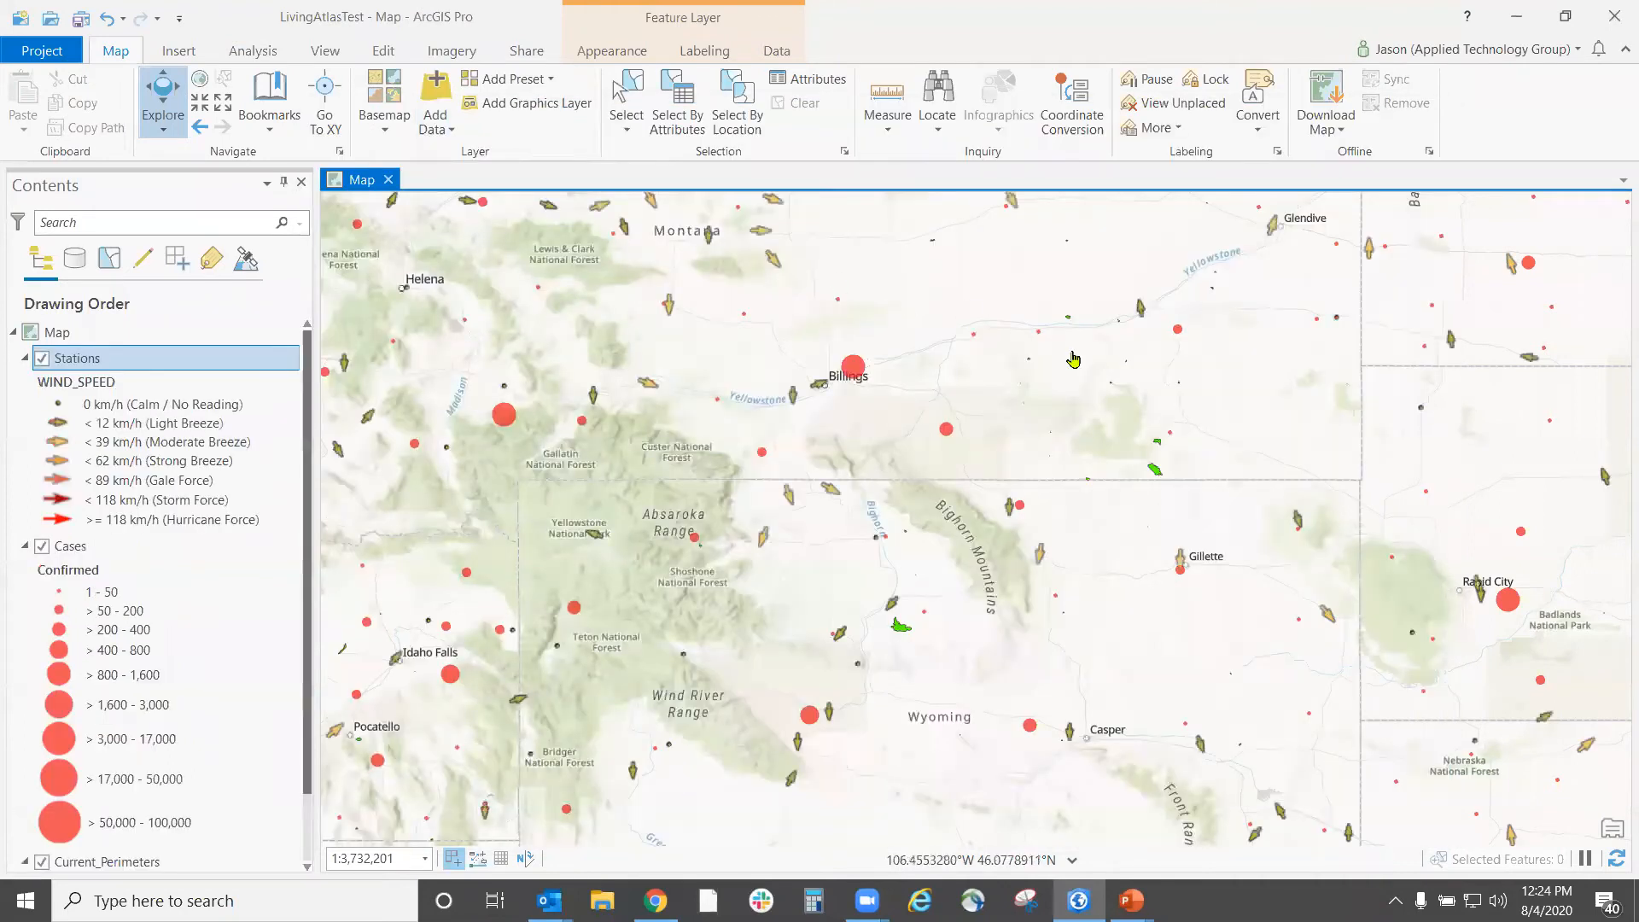
# - Read the weather and wind details of the Glendive station in eastern Montana, closing its pop-up when done
pyautogui.moveTo(1139, 468); pyautogui.dragTo(908, 611)
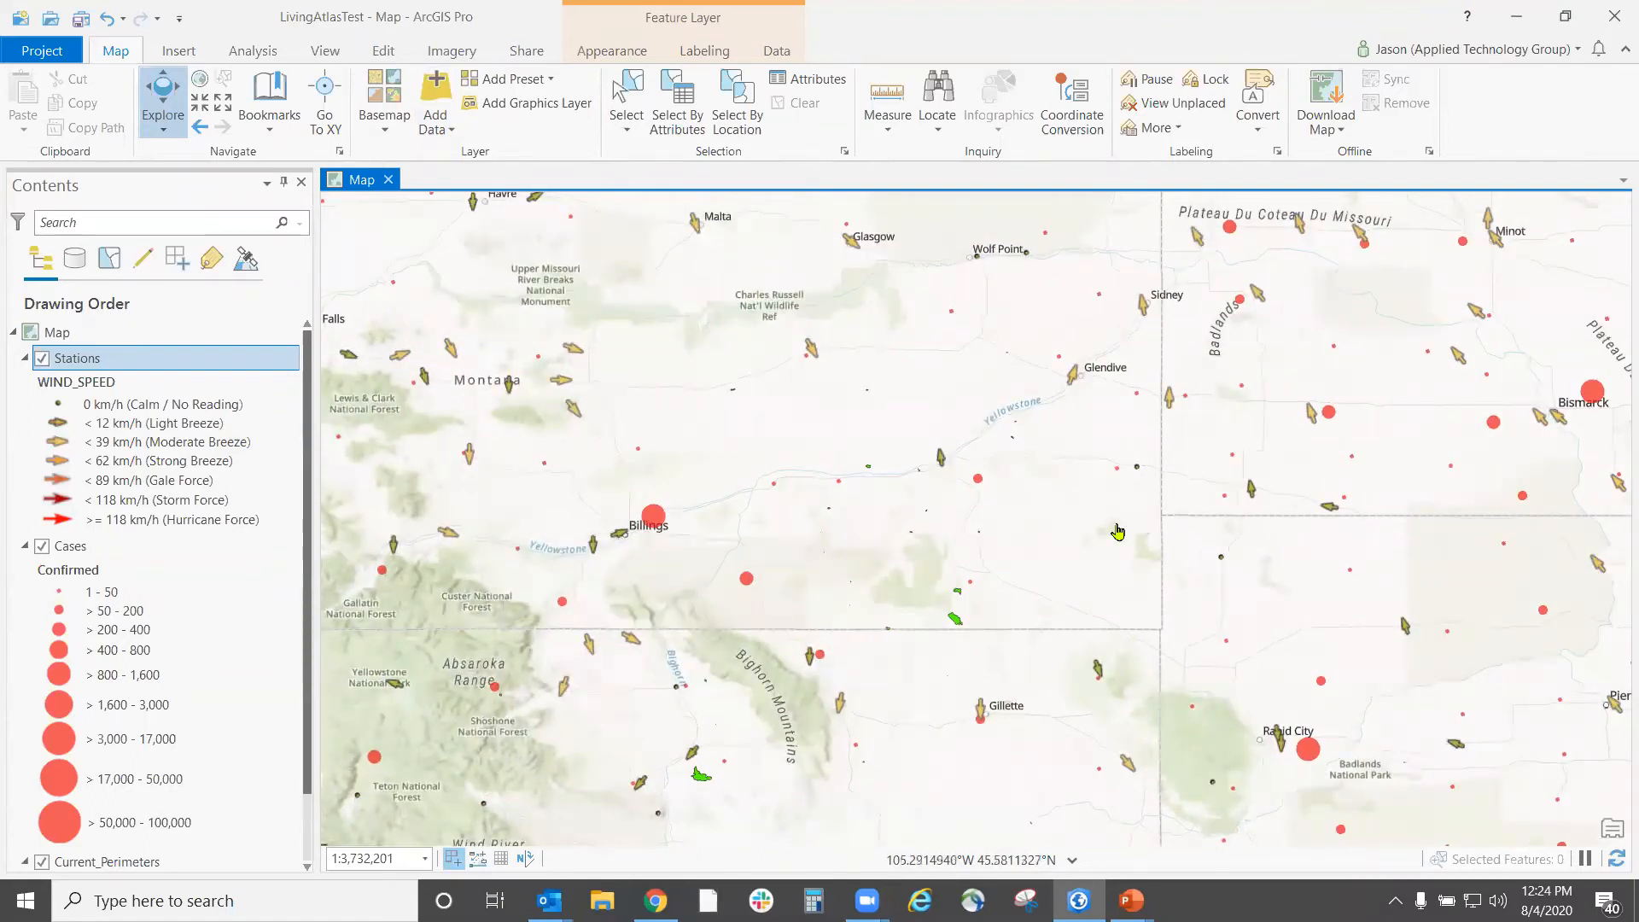
pyautogui.moveTo(1113, 545); pyautogui.dragTo(942, 610)
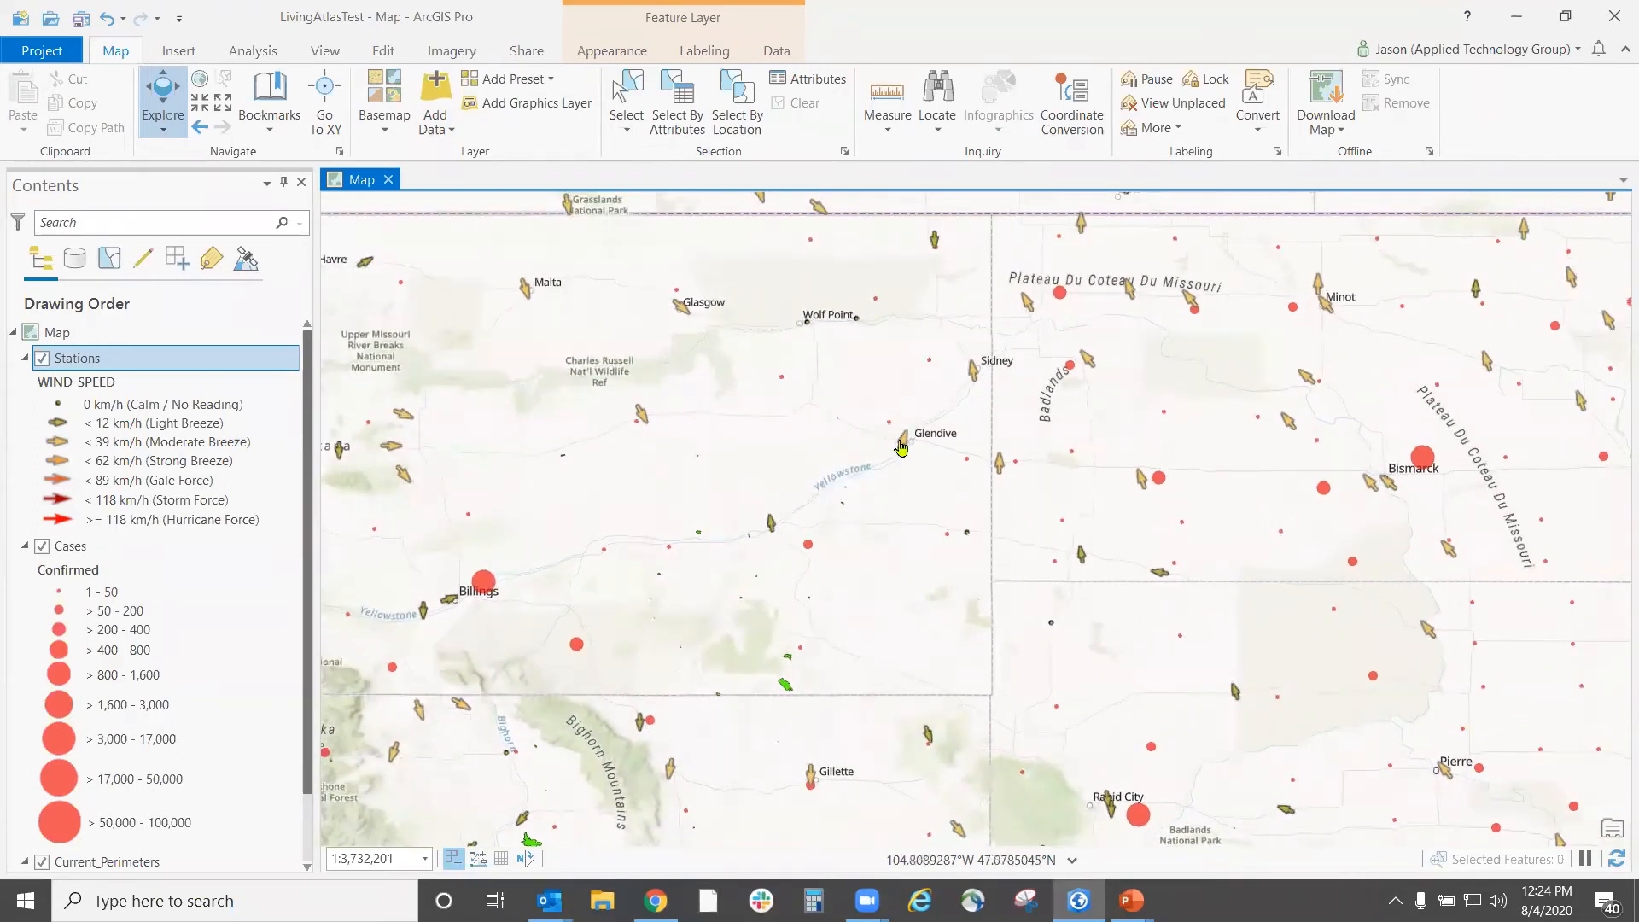
pyautogui.scroll(3, 900, 444)
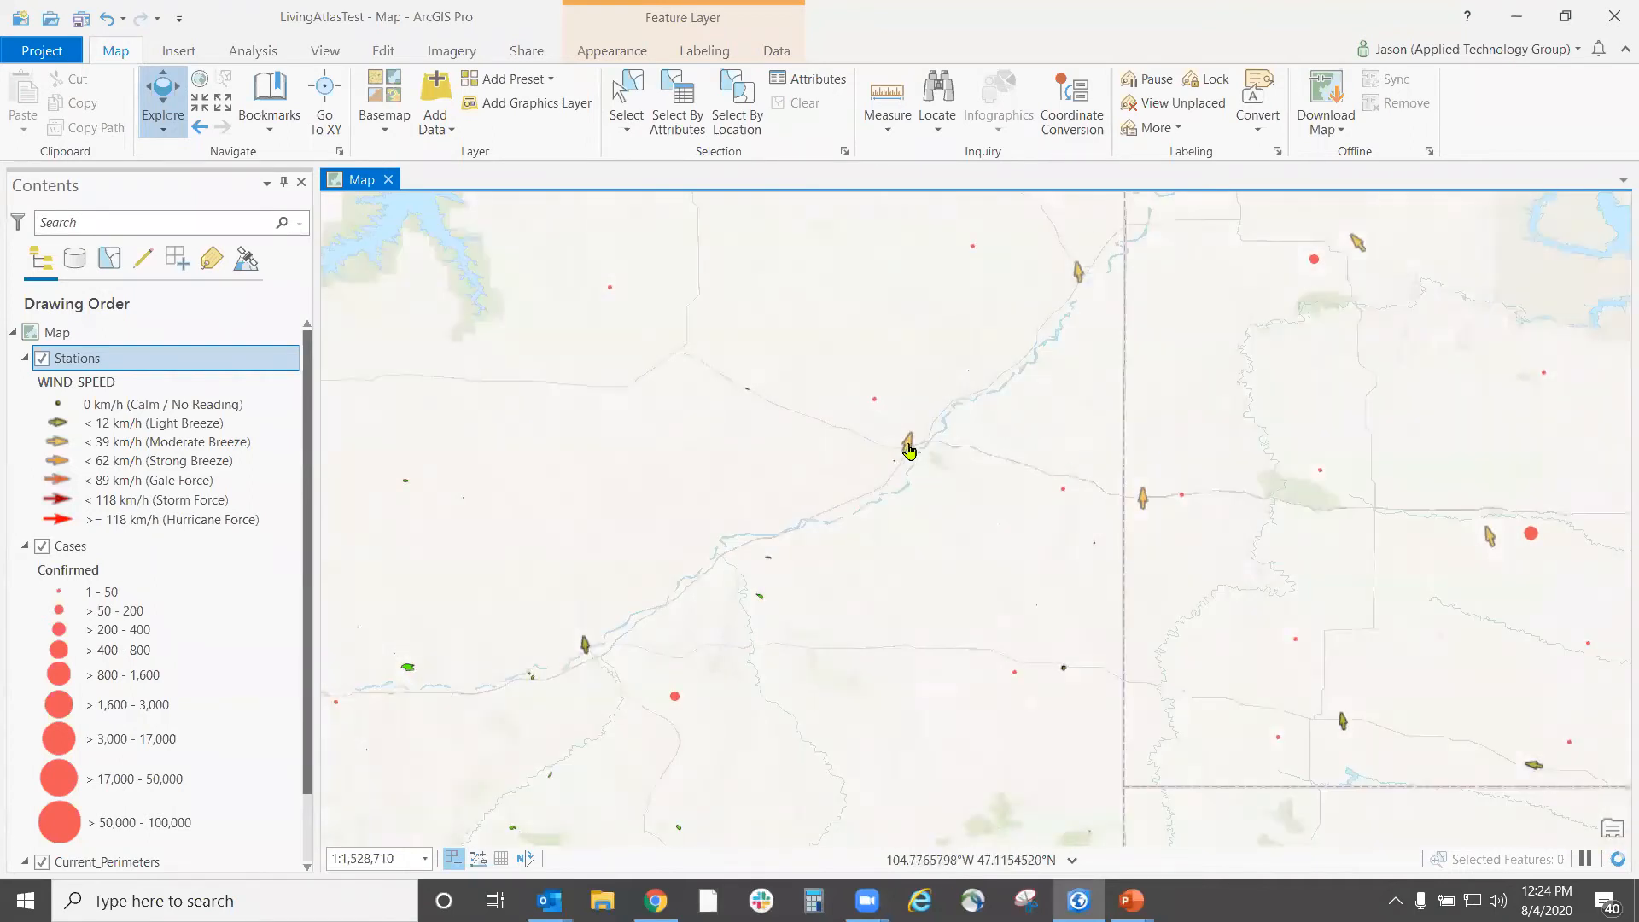
pyautogui.click(908, 446)
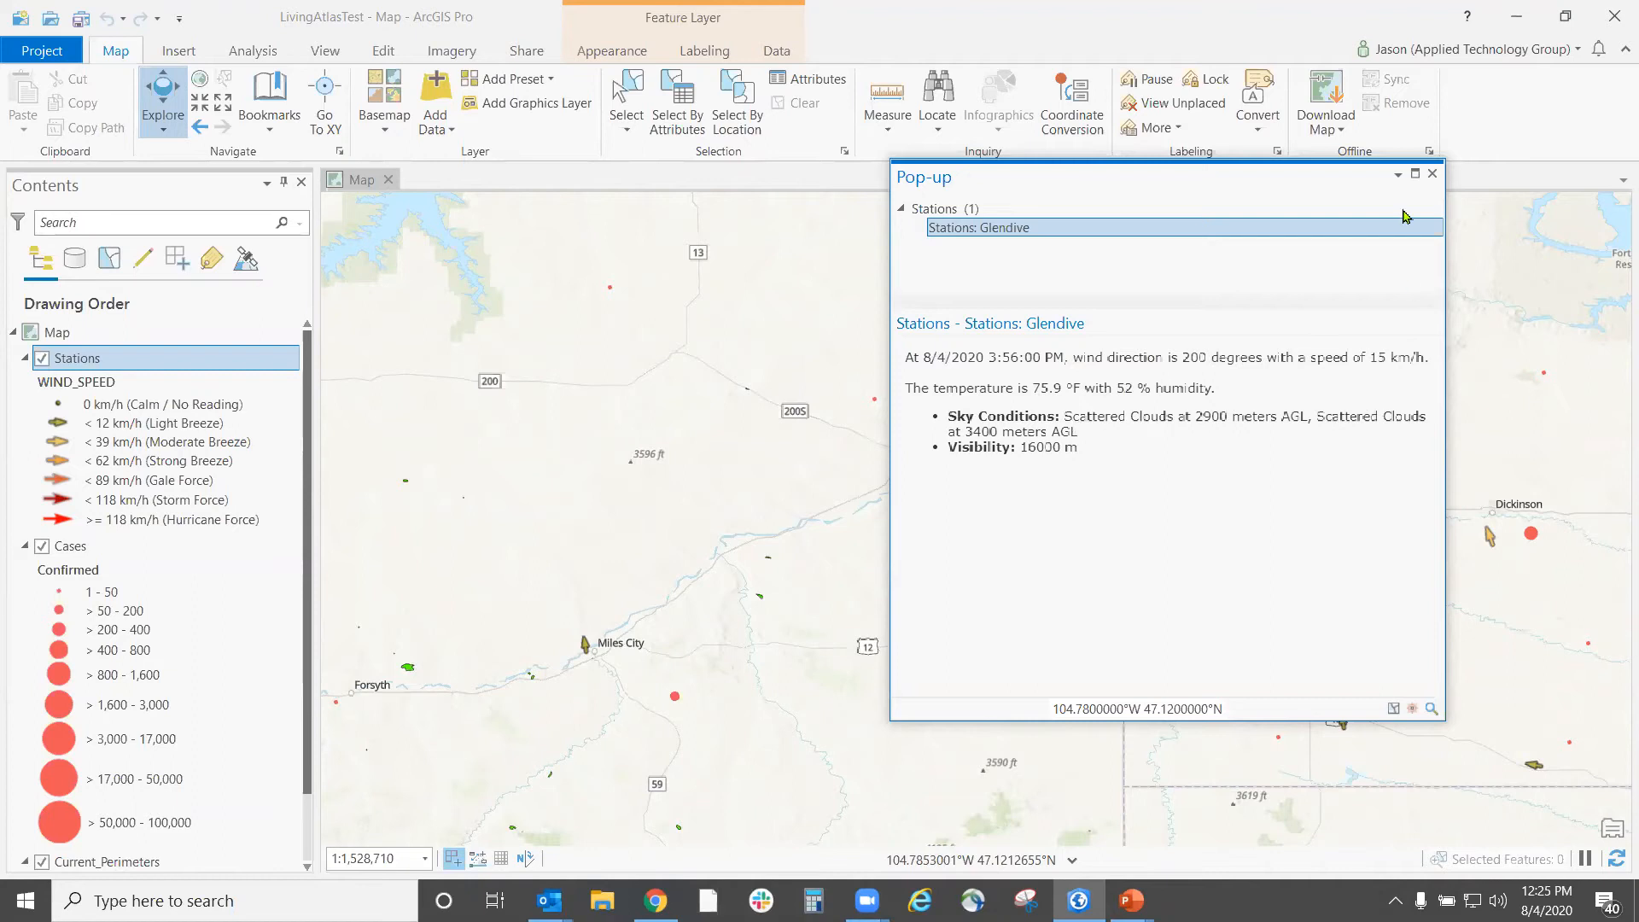
pyautogui.click(1434, 176)
# - Read the weather and wind details of the Phoenix/Sky Hrbr station near the Arizona wildfires and dismiss its pop-up
pyautogui.scroll(-2, 822, 670)
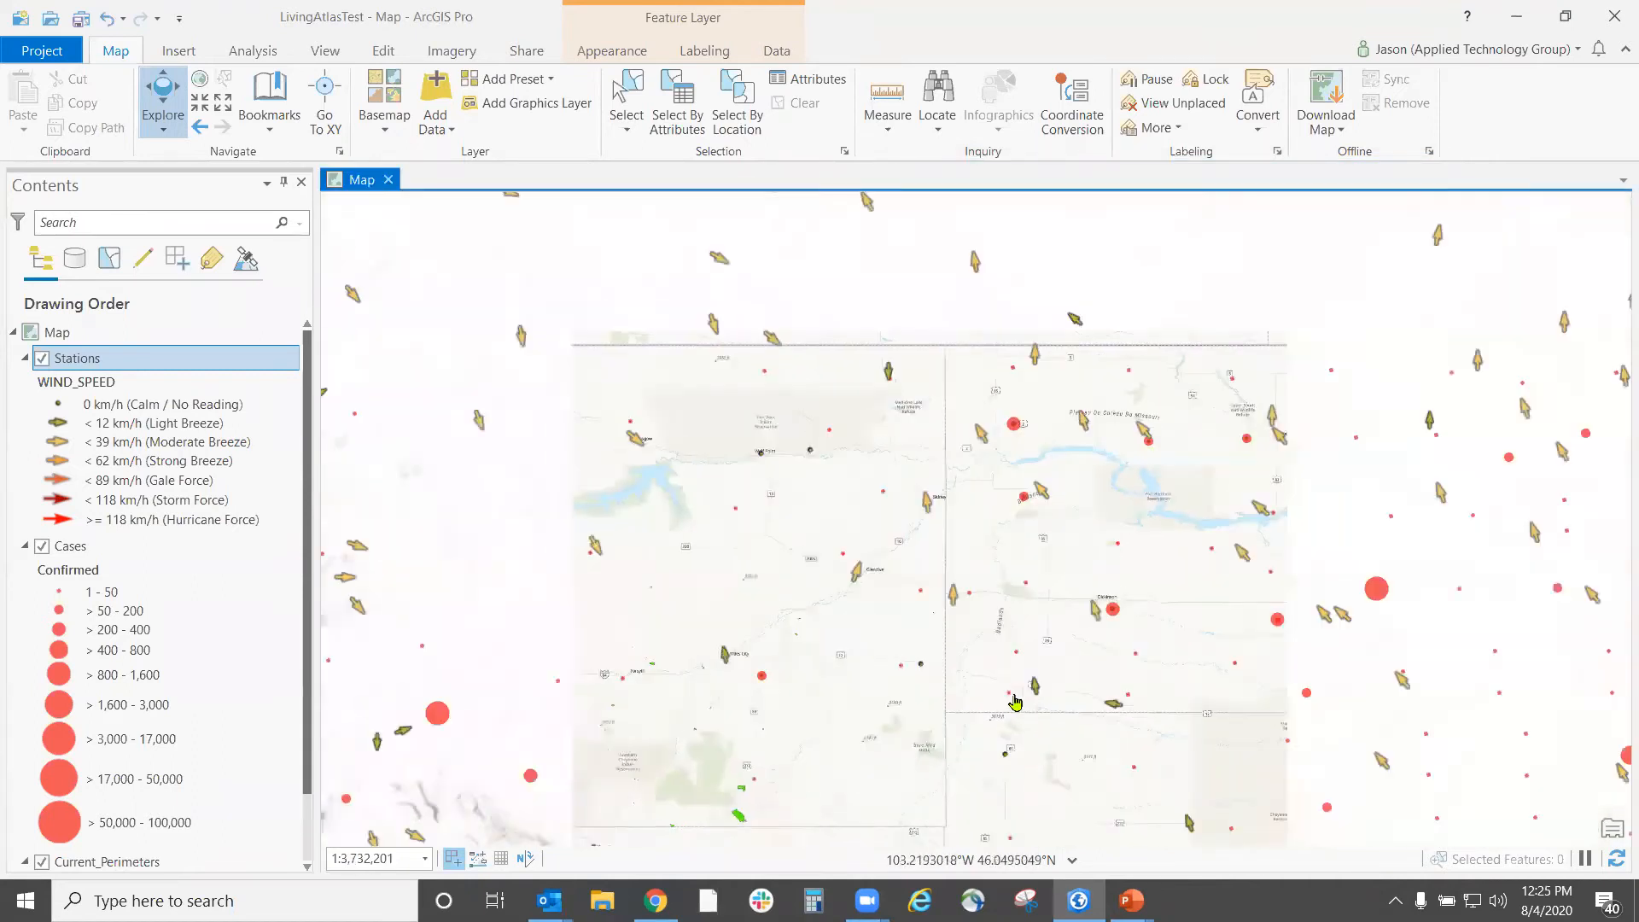
pyautogui.moveTo(1193, 311); pyautogui.dragTo(1225, 223)
pyautogui.moveTo(824, 632); pyautogui.dragTo(868, 290)
pyautogui.moveTo(970, 646); pyautogui.dragTo(872, 315)
pyautogui.moveTo(840, 659); pyautogui.dragTo(919, 439)
pyautogui.moveTo(342, 415); pyautogui.dragTo(692, 508)
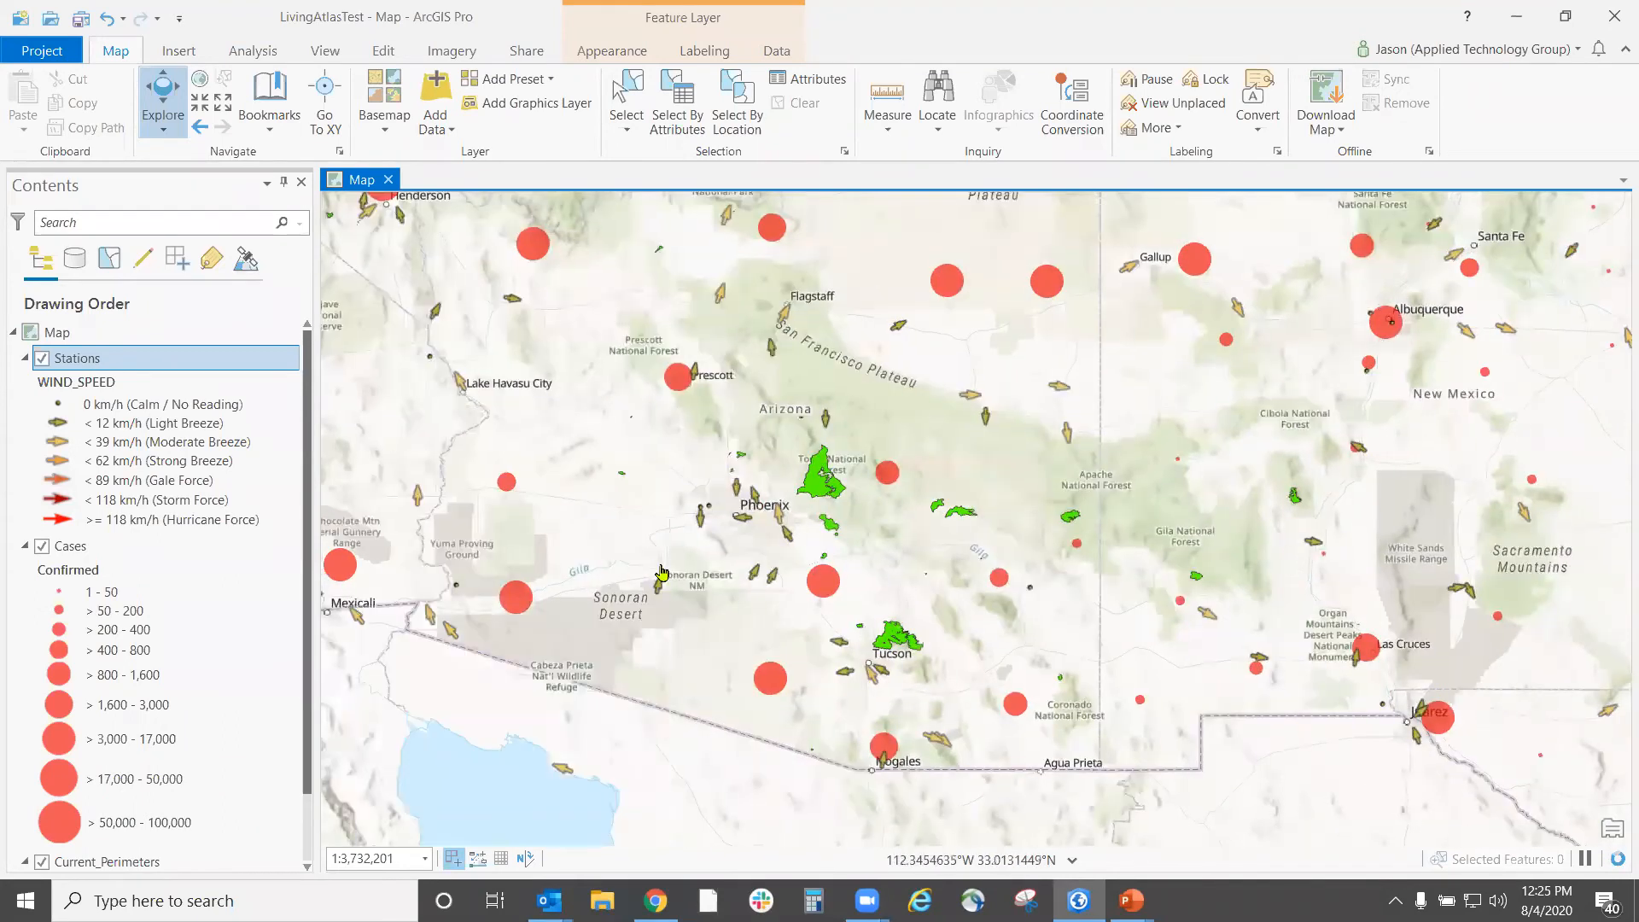
pyautogui.scroll(3, 691, 550)
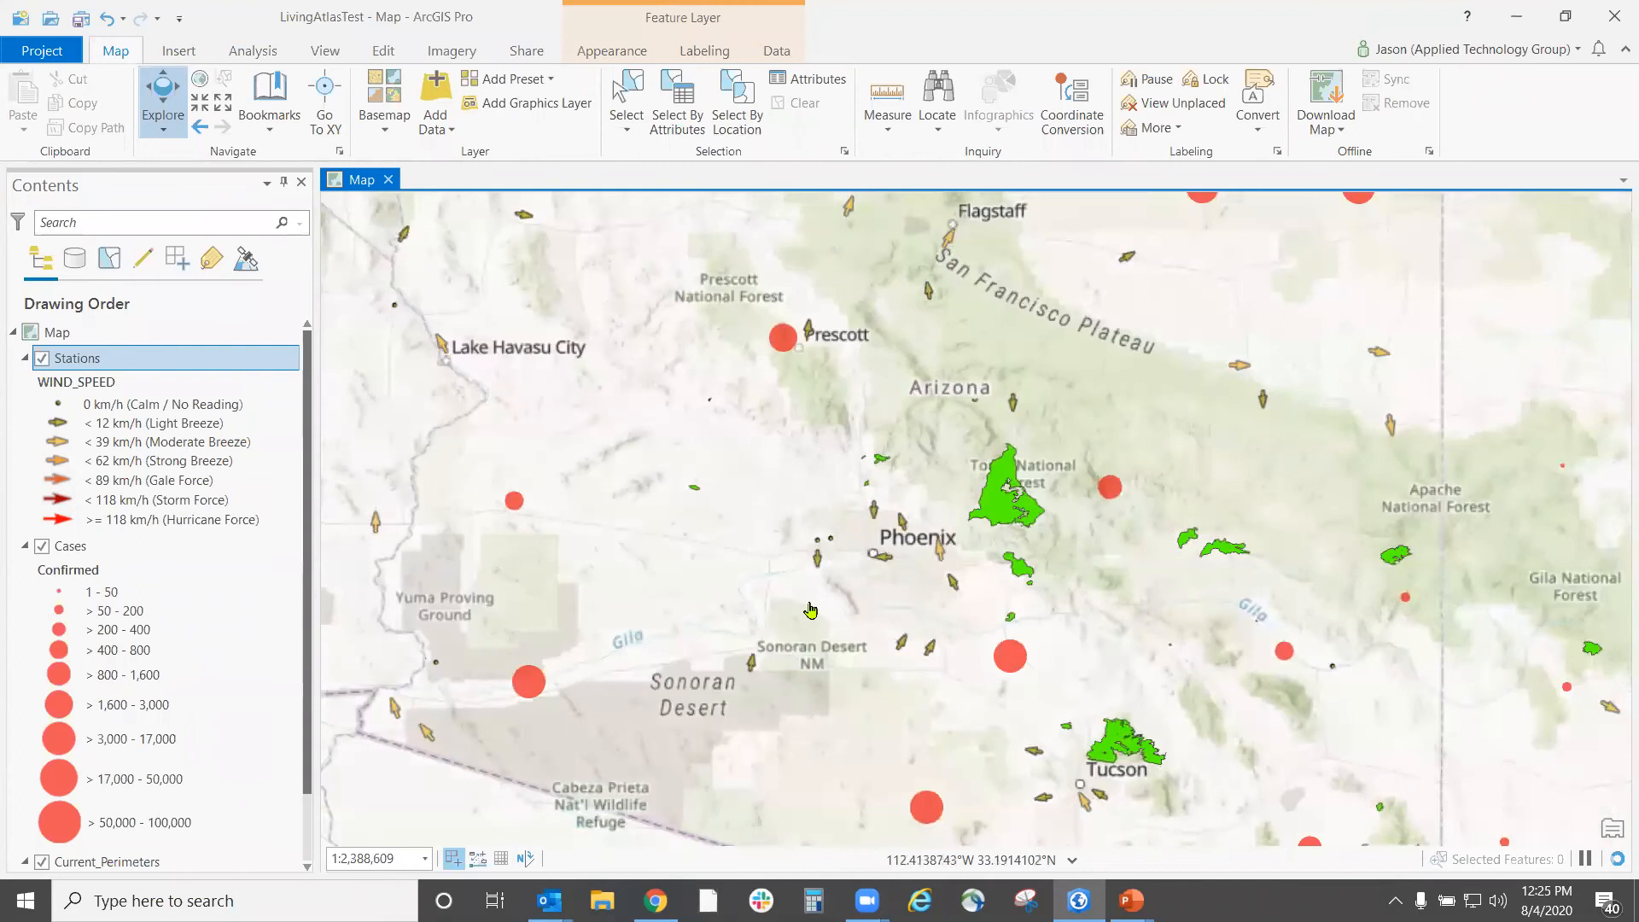
pyautogui.scroll(2, 810, 610)
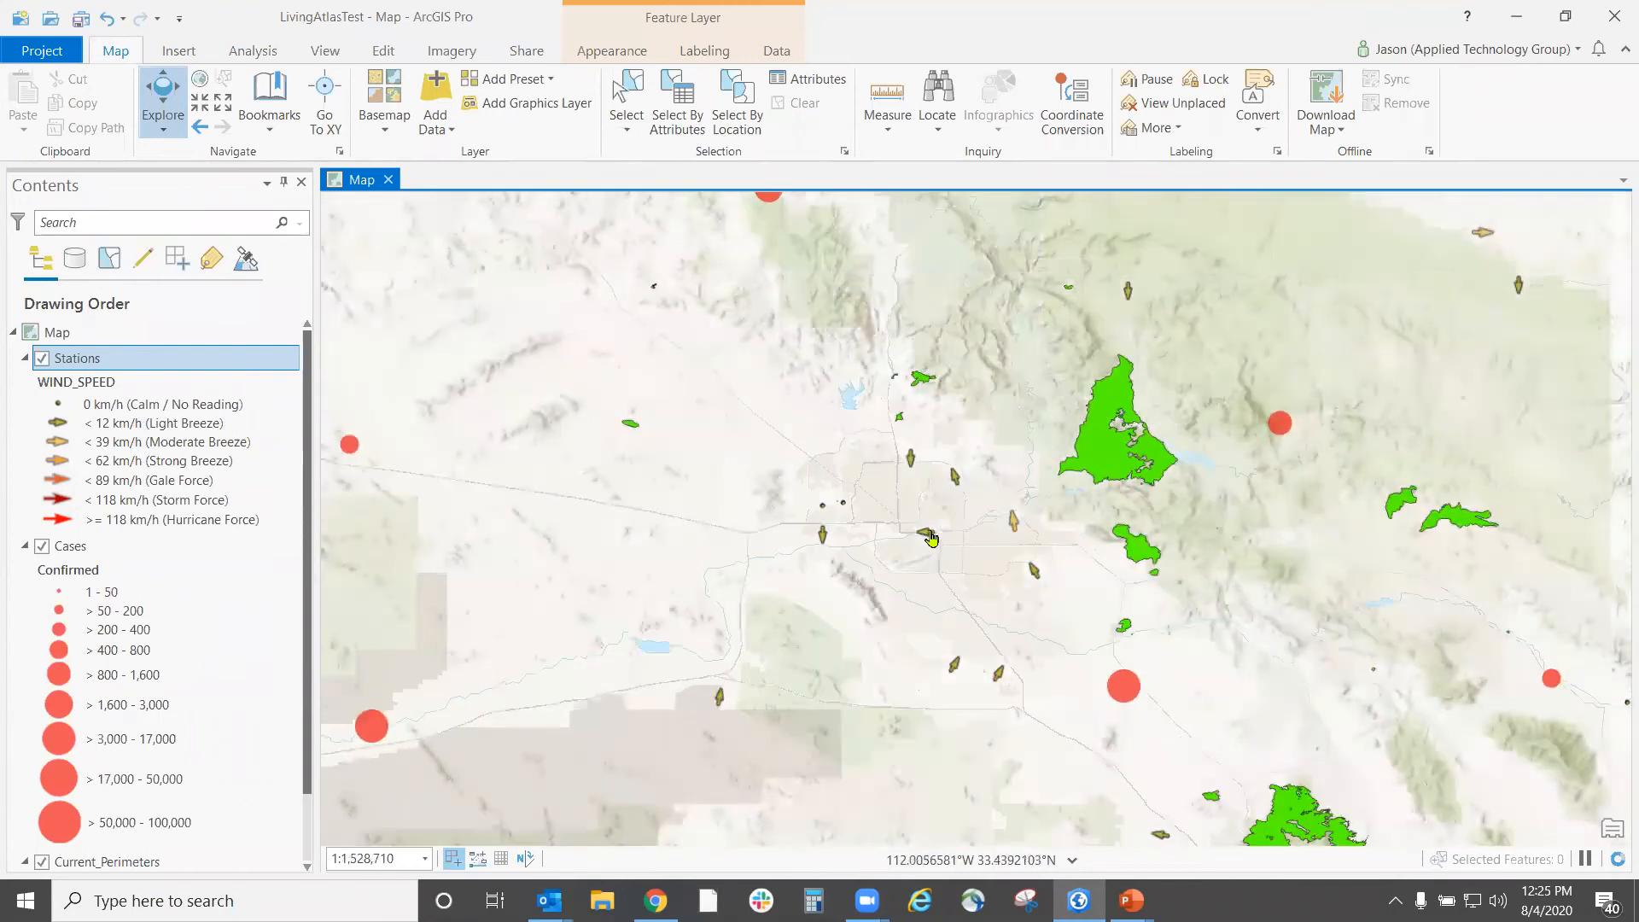
pyautogui.click(928, 539)
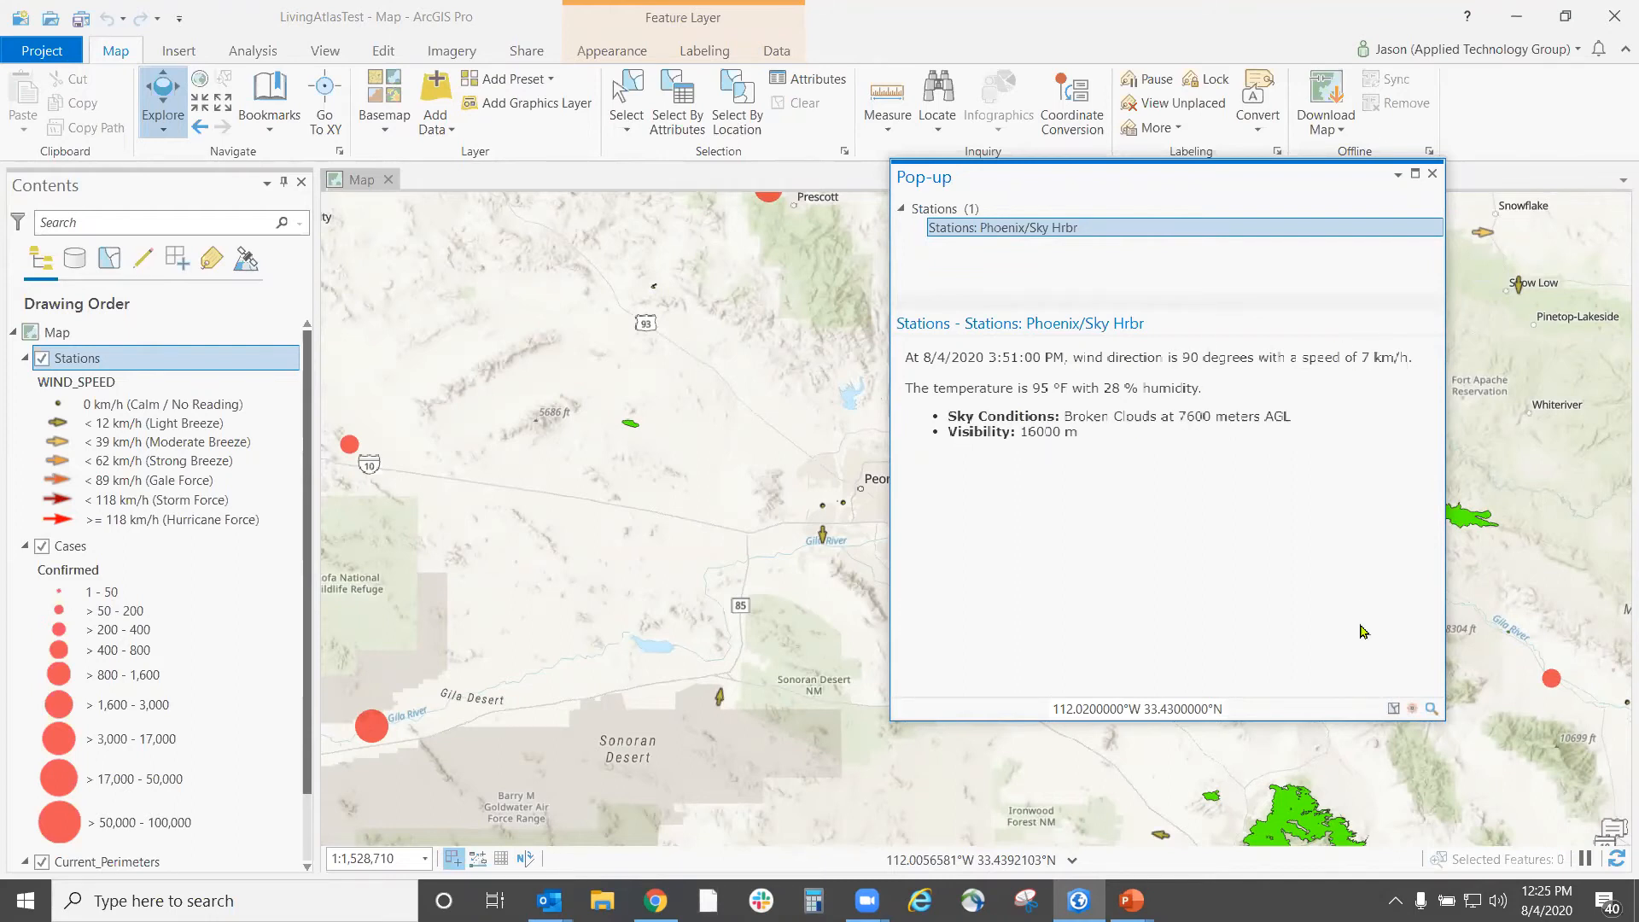
pyautogui.click(1432, 173)
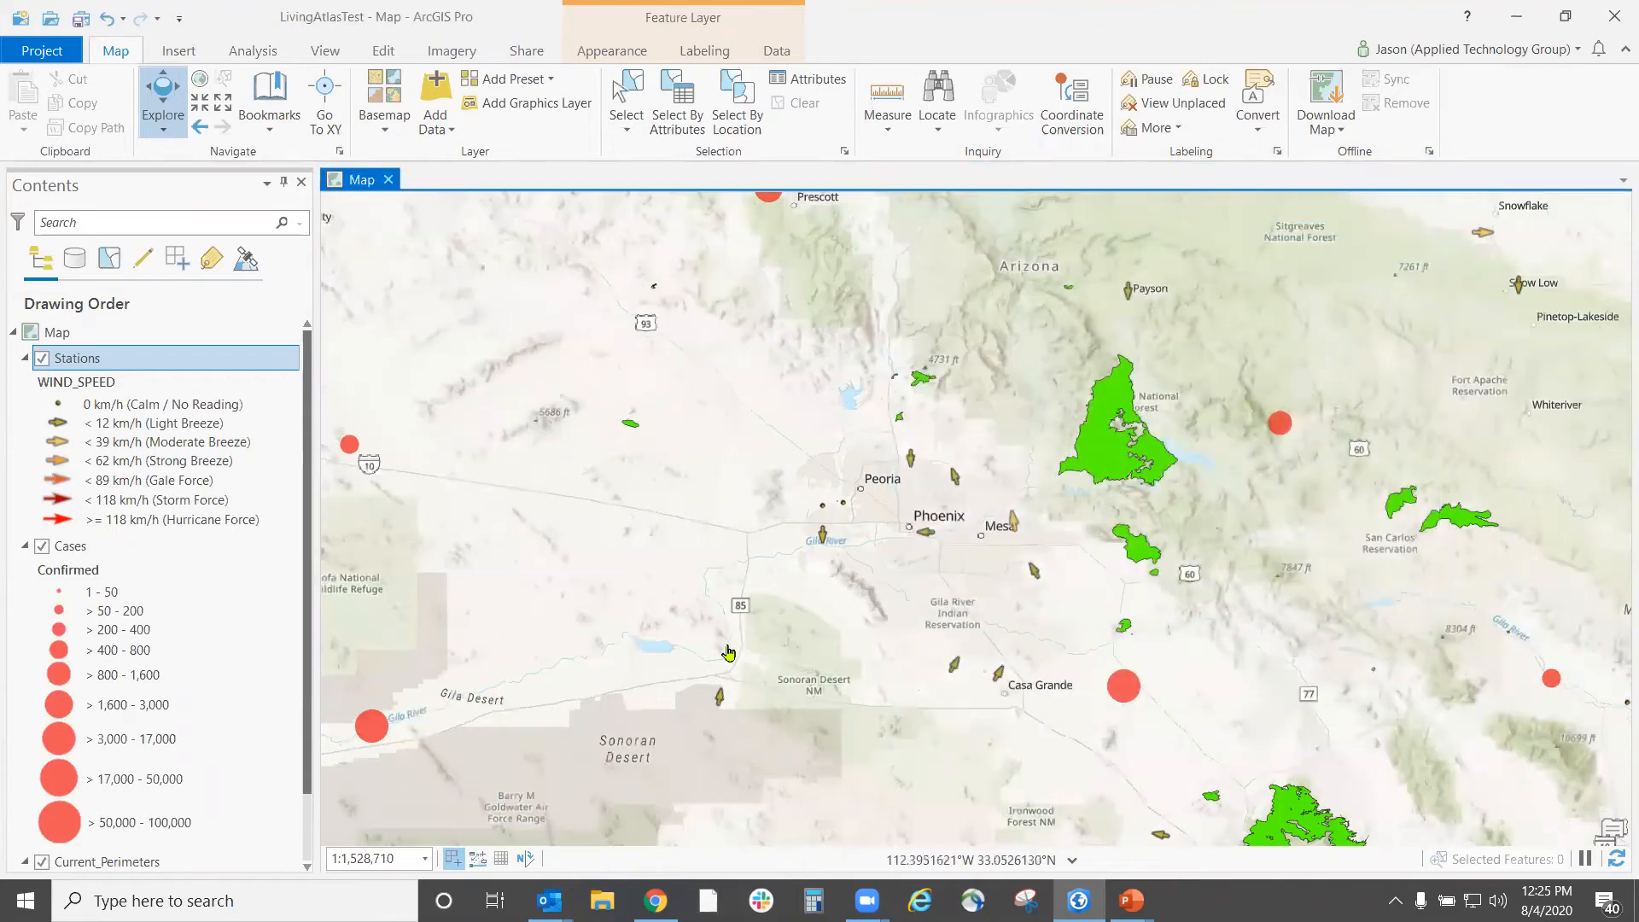
# - Search the Living Atlas for "trails" data to add to the map and look through the resulting layers
pyautogui.scroll(-4, 728, 653)
pyautogui.moveTo(854, 399); pyautogui.dragTo(812, 817)
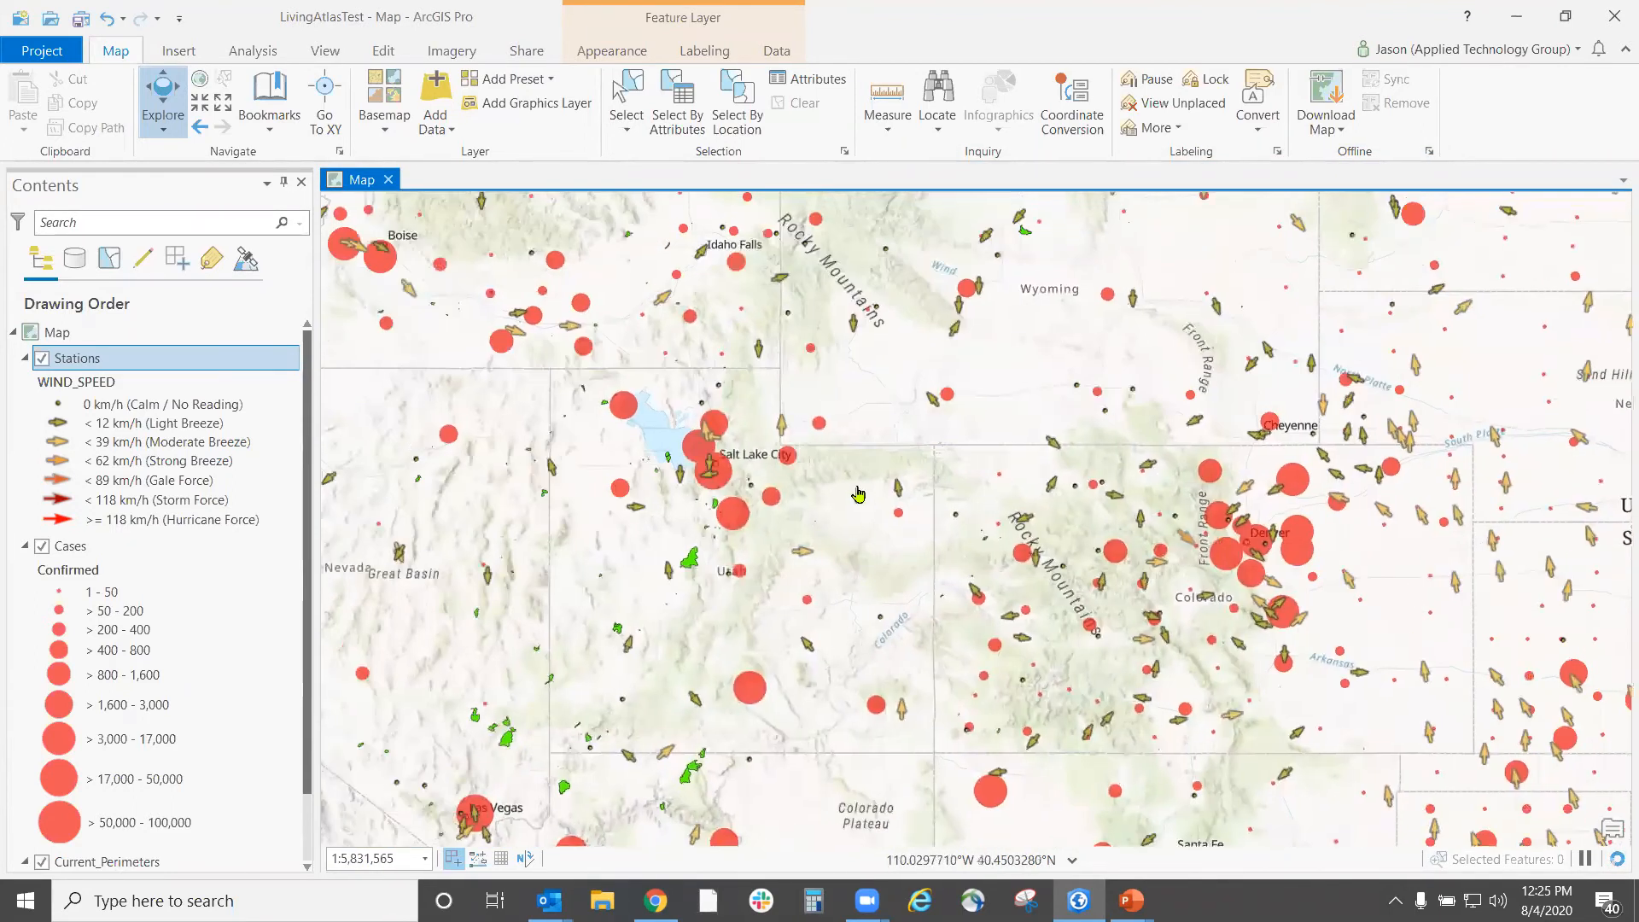
pyautogui.moveTo(858, 493); pyautogui.dragTo(828, 748)
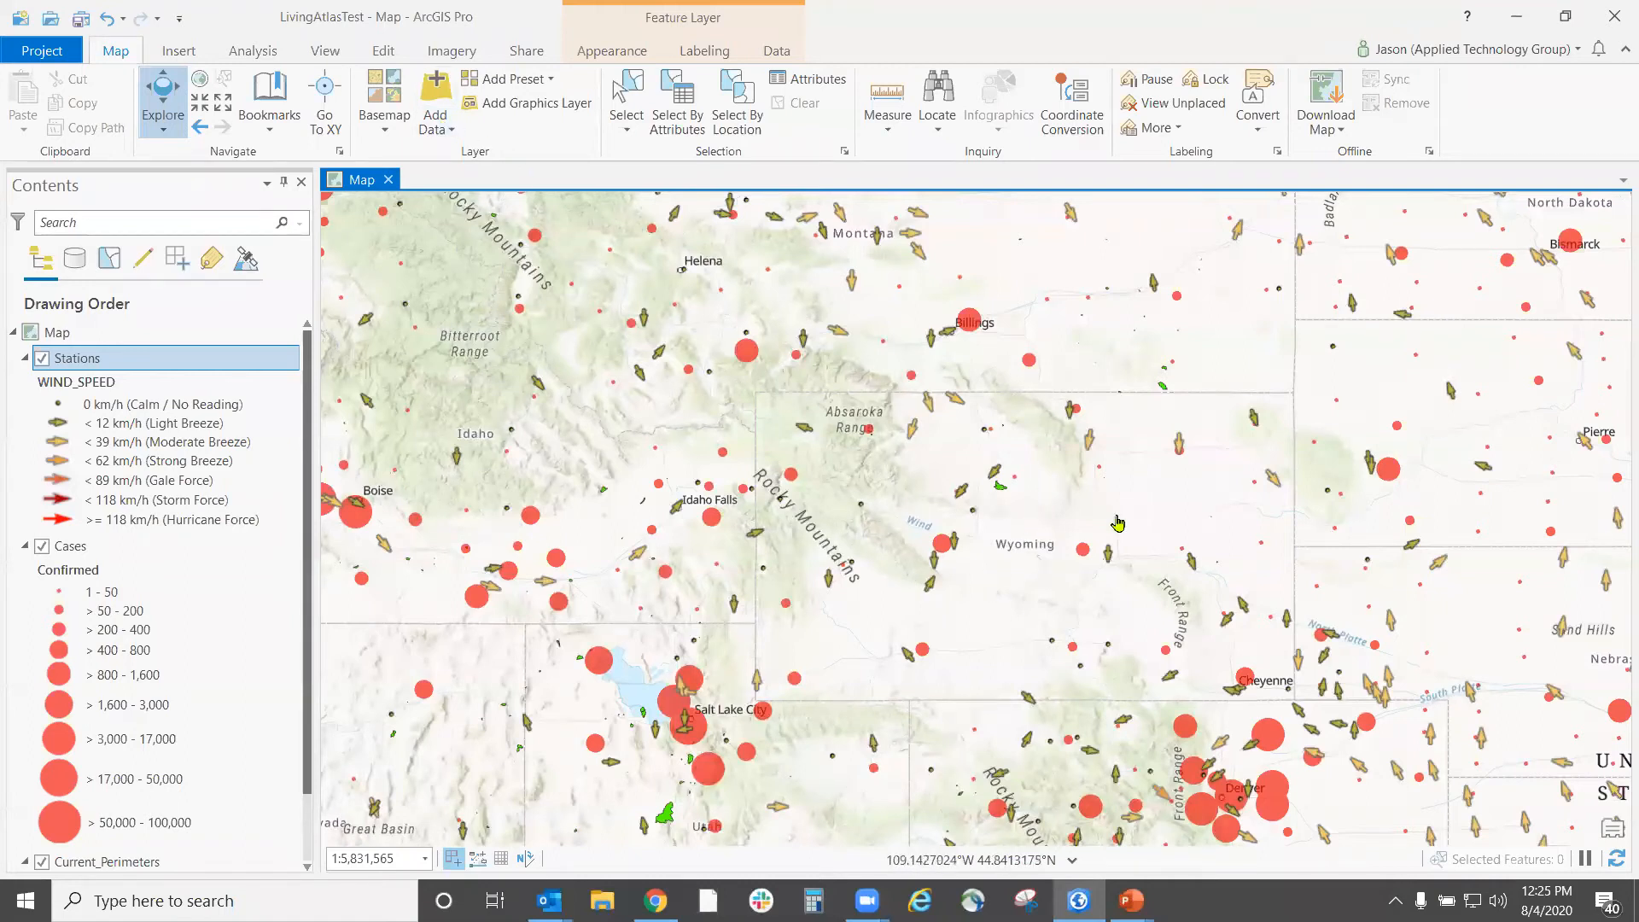
pyautogui.moveTo(1150, 499); pyautogui.dragTo(851, 724)
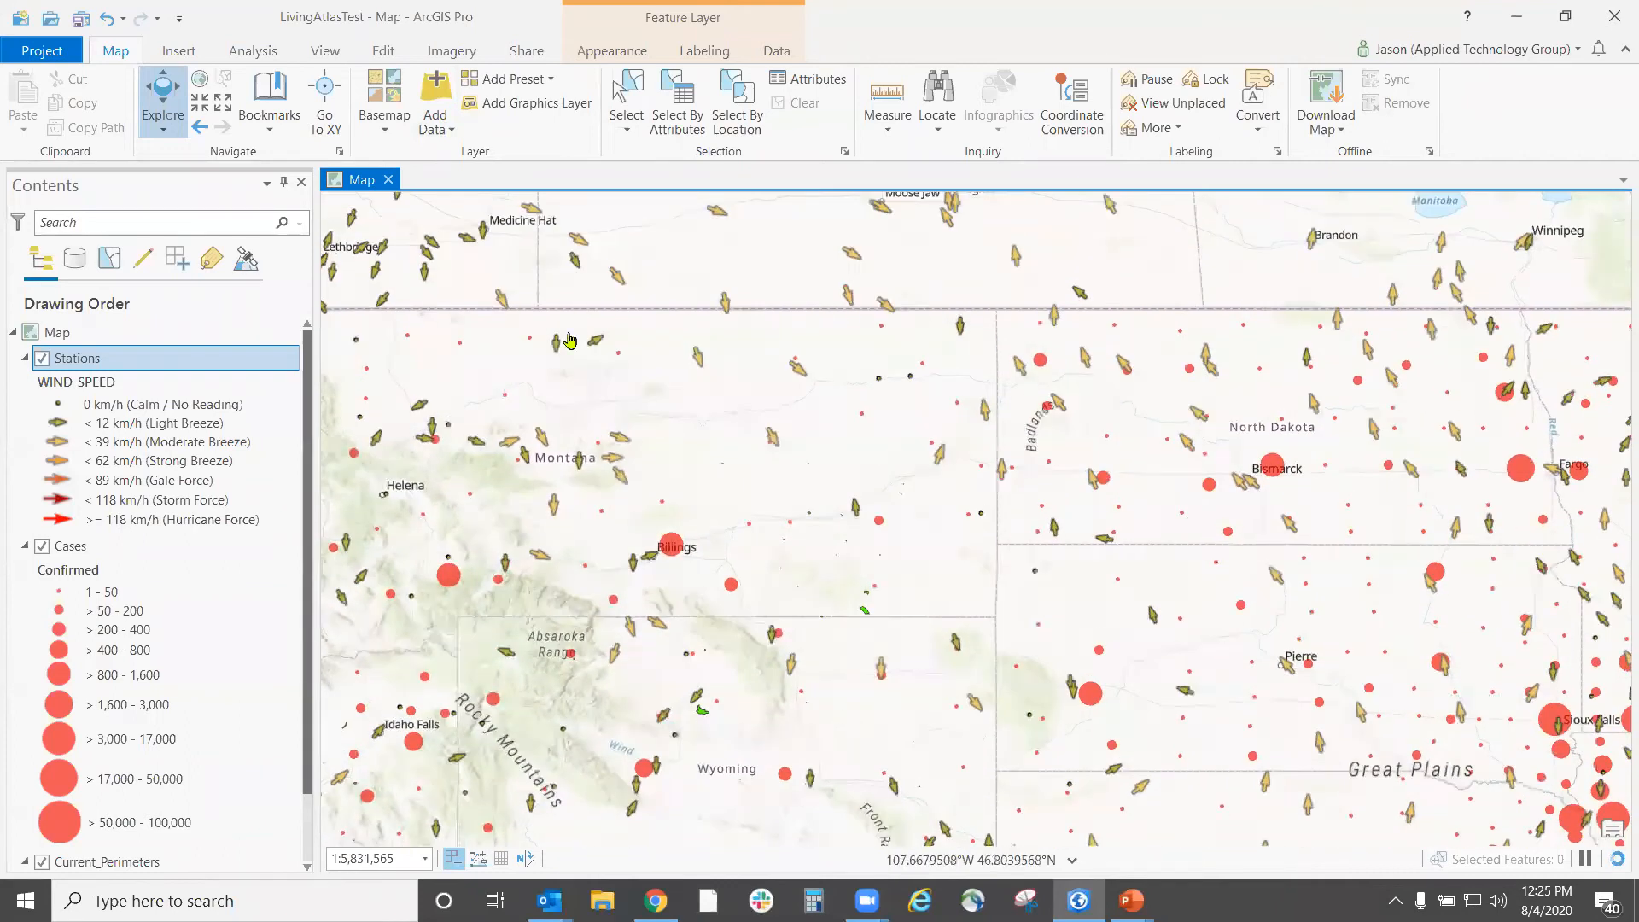
pyautogui.click(450, 130)
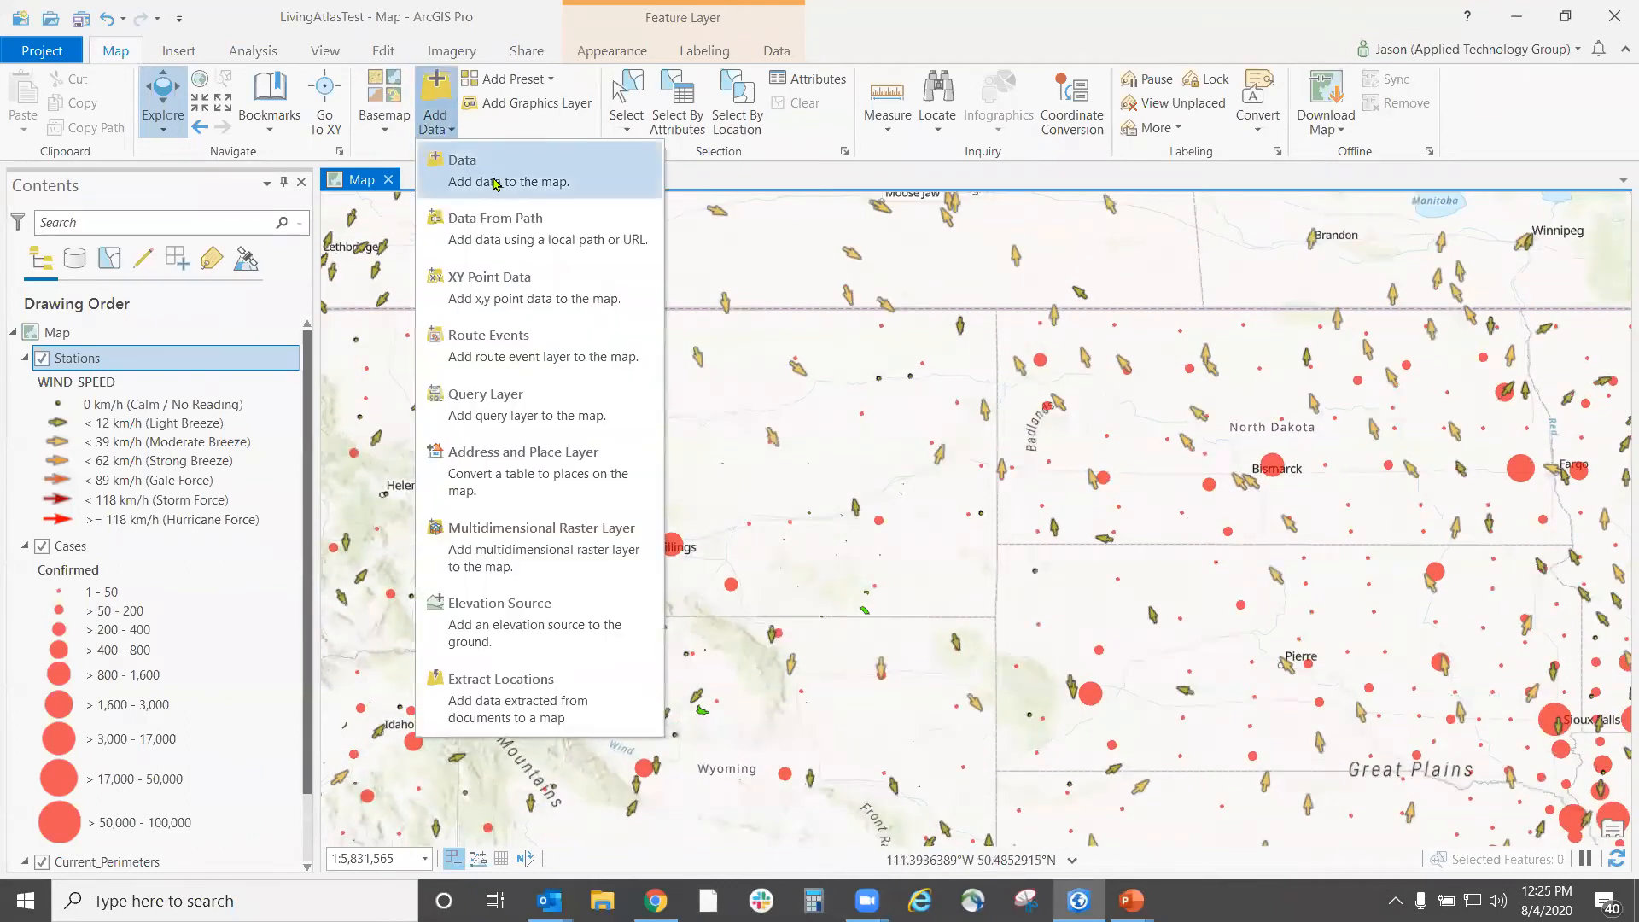
pyautogui.click(450, 168)
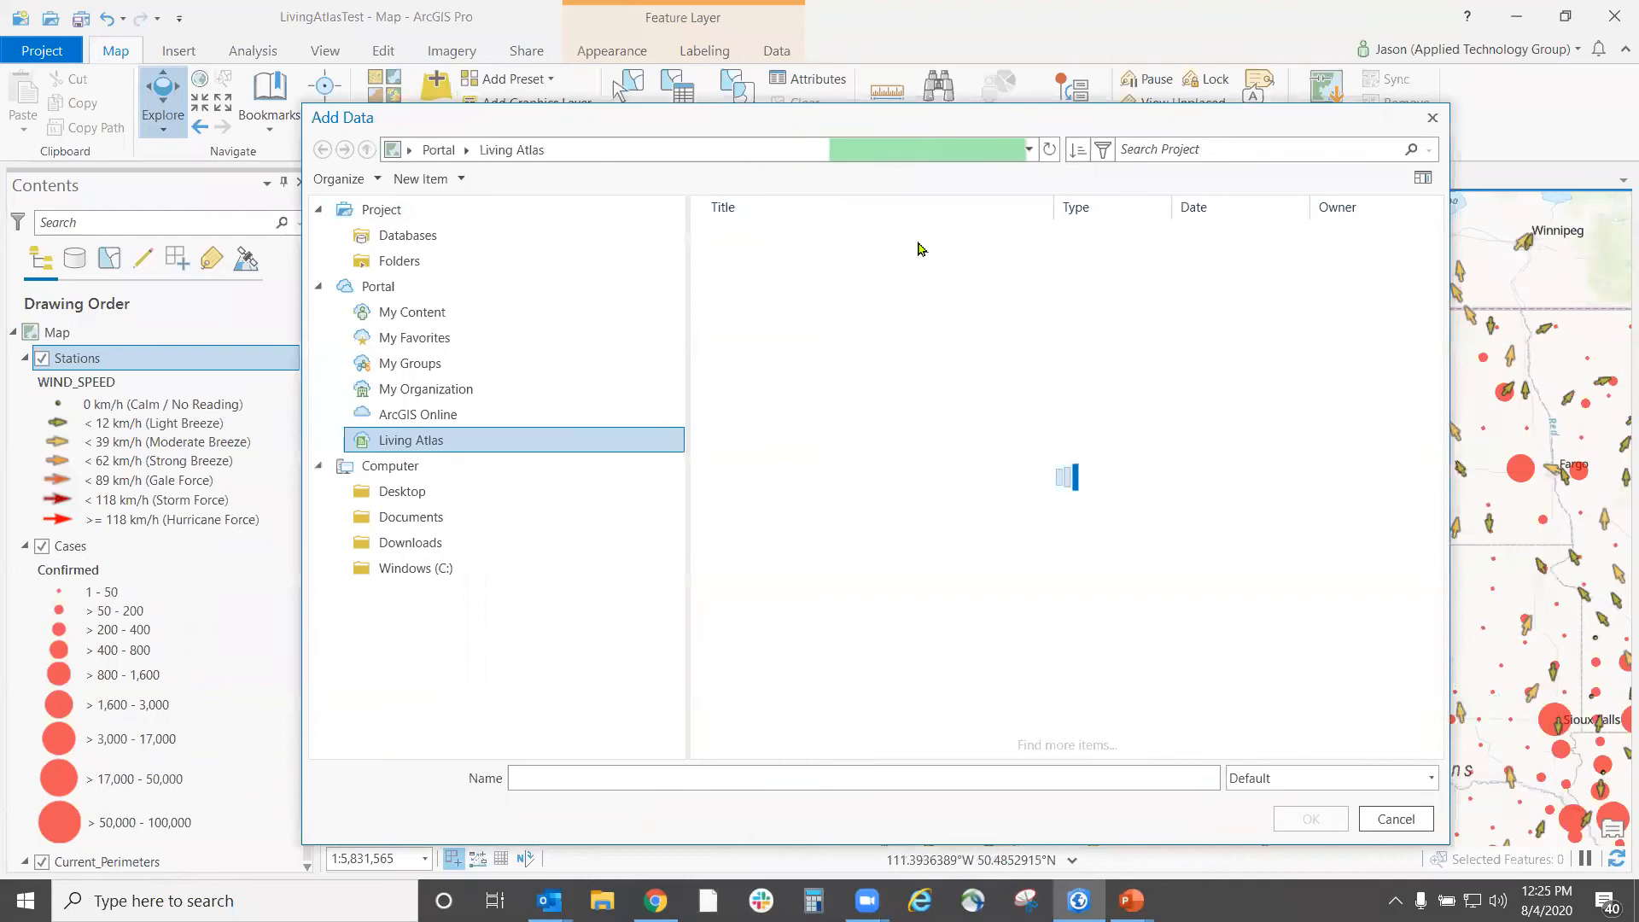
pyautogui.click(1258, 147)
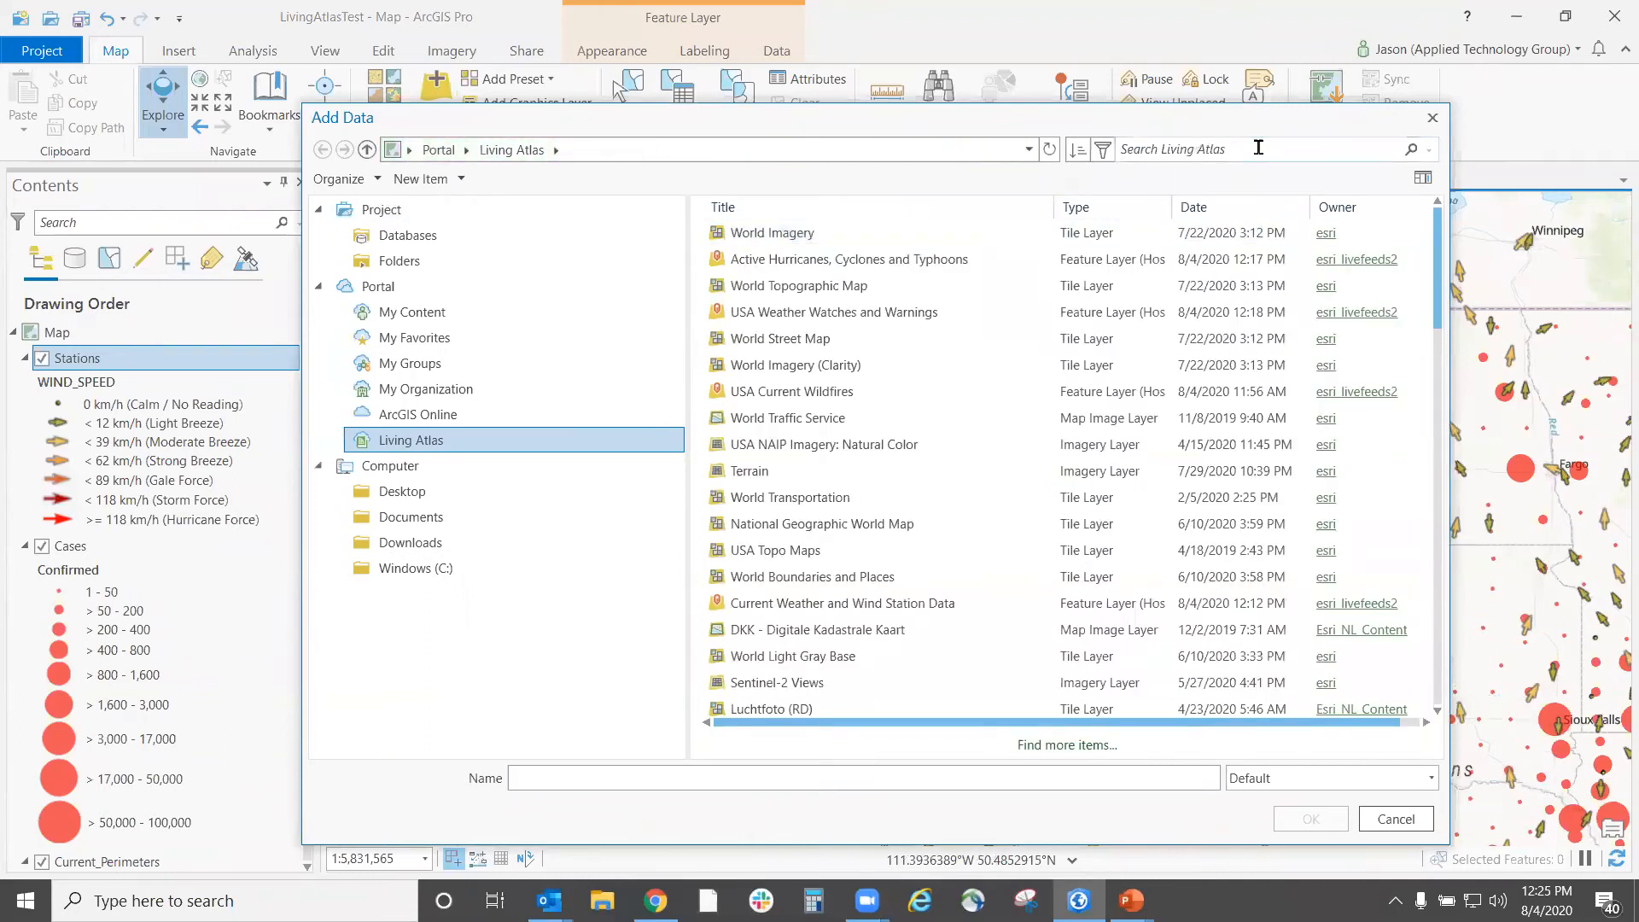
pyautogui.write('trails')
pyautogui.press('Return')
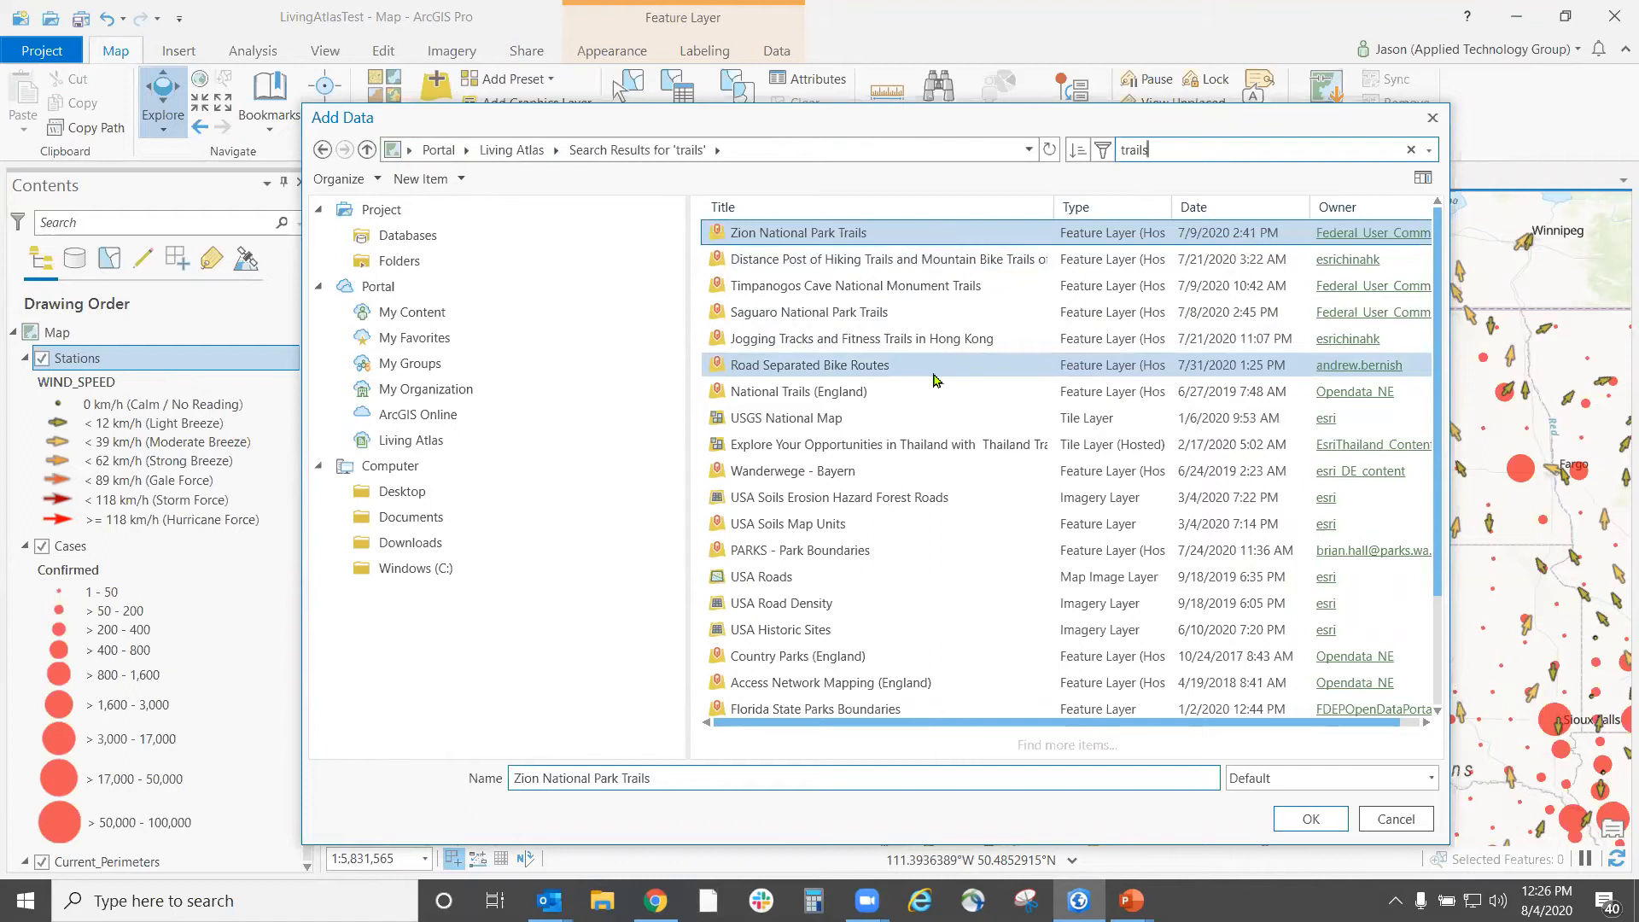
pyautogui.scroll(-2, 937, 555)
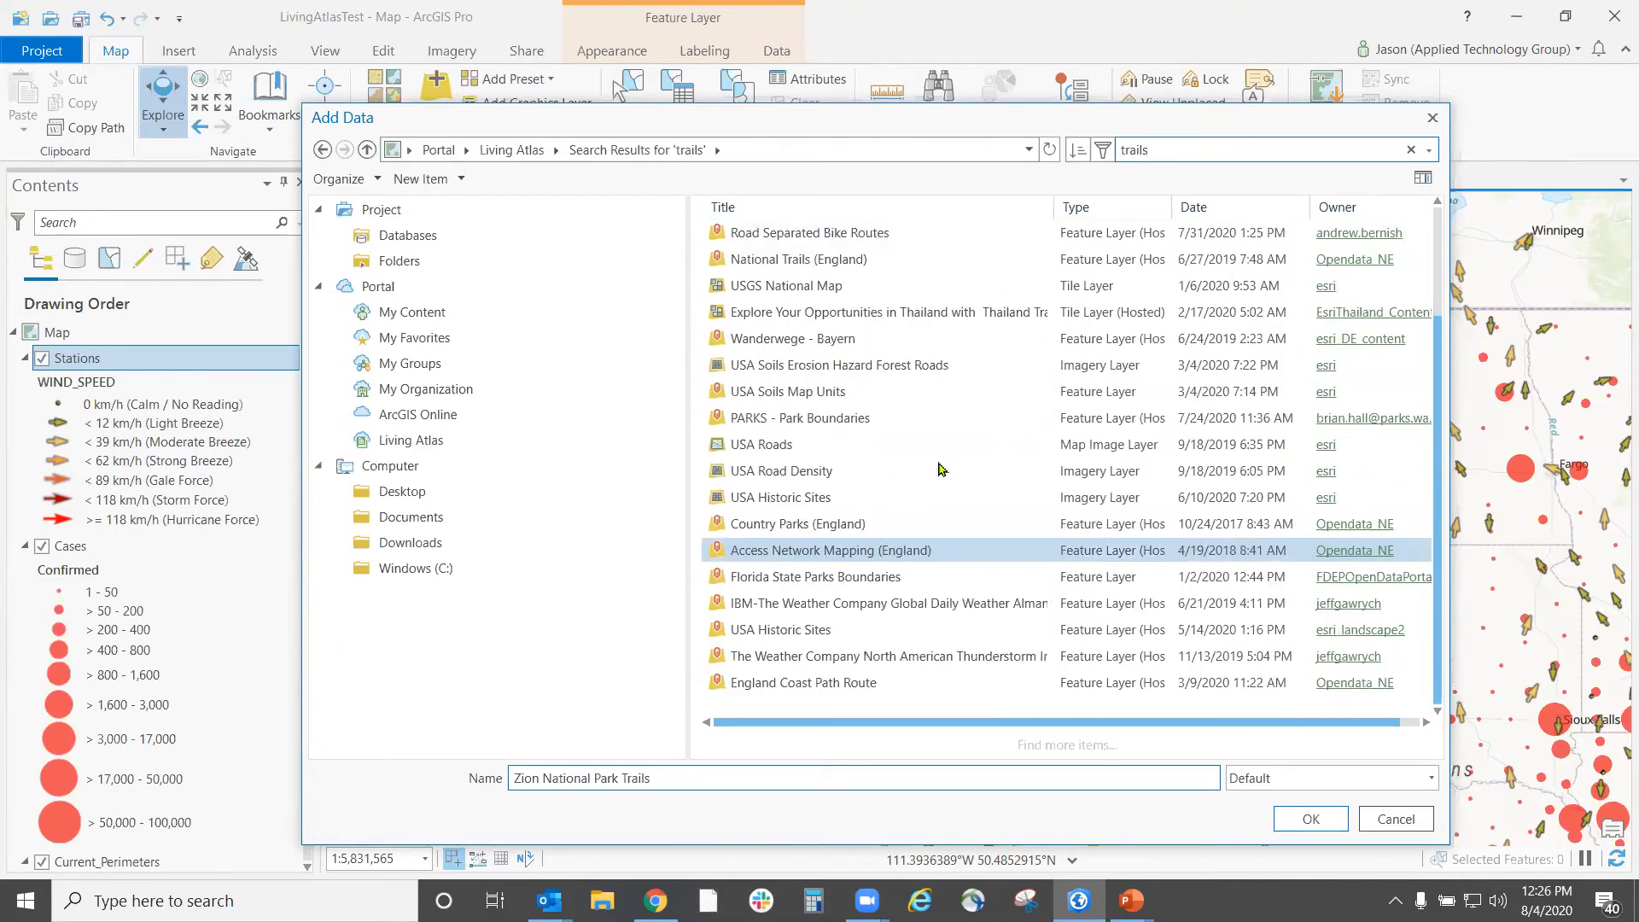
pyautogui.scroll(2, 935, 692)
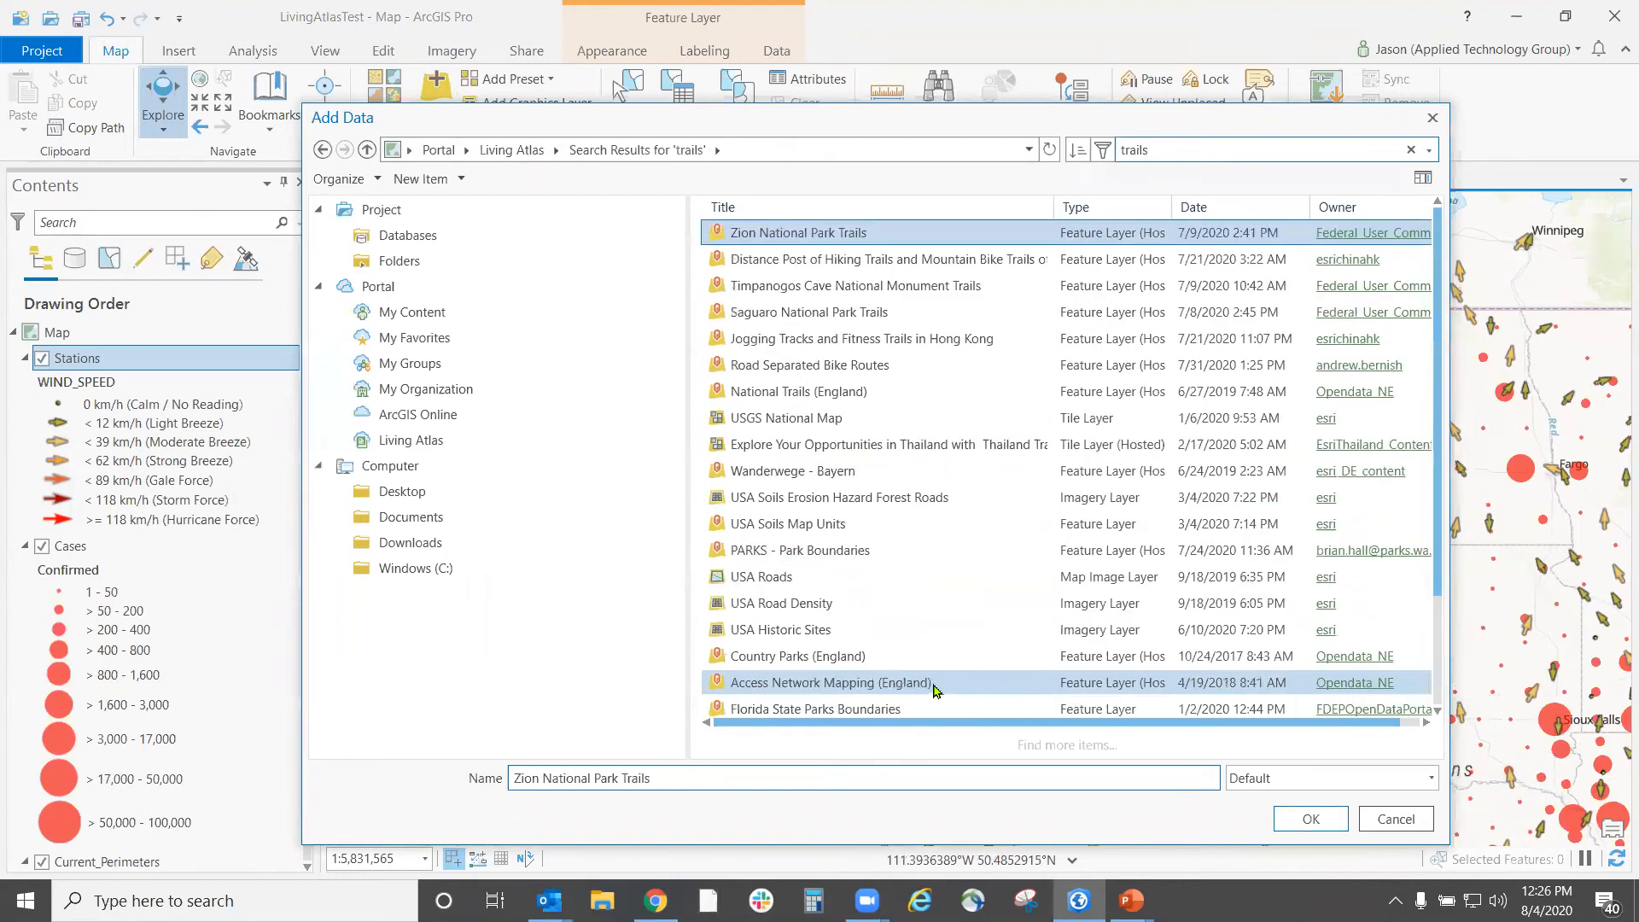
# - Search the Living Atlas for "montana" in place of the trails search
pyautogui.moveTo(1184, 150); pyautogui.dragTo(1064, 143)
pyautogui.write('montana')
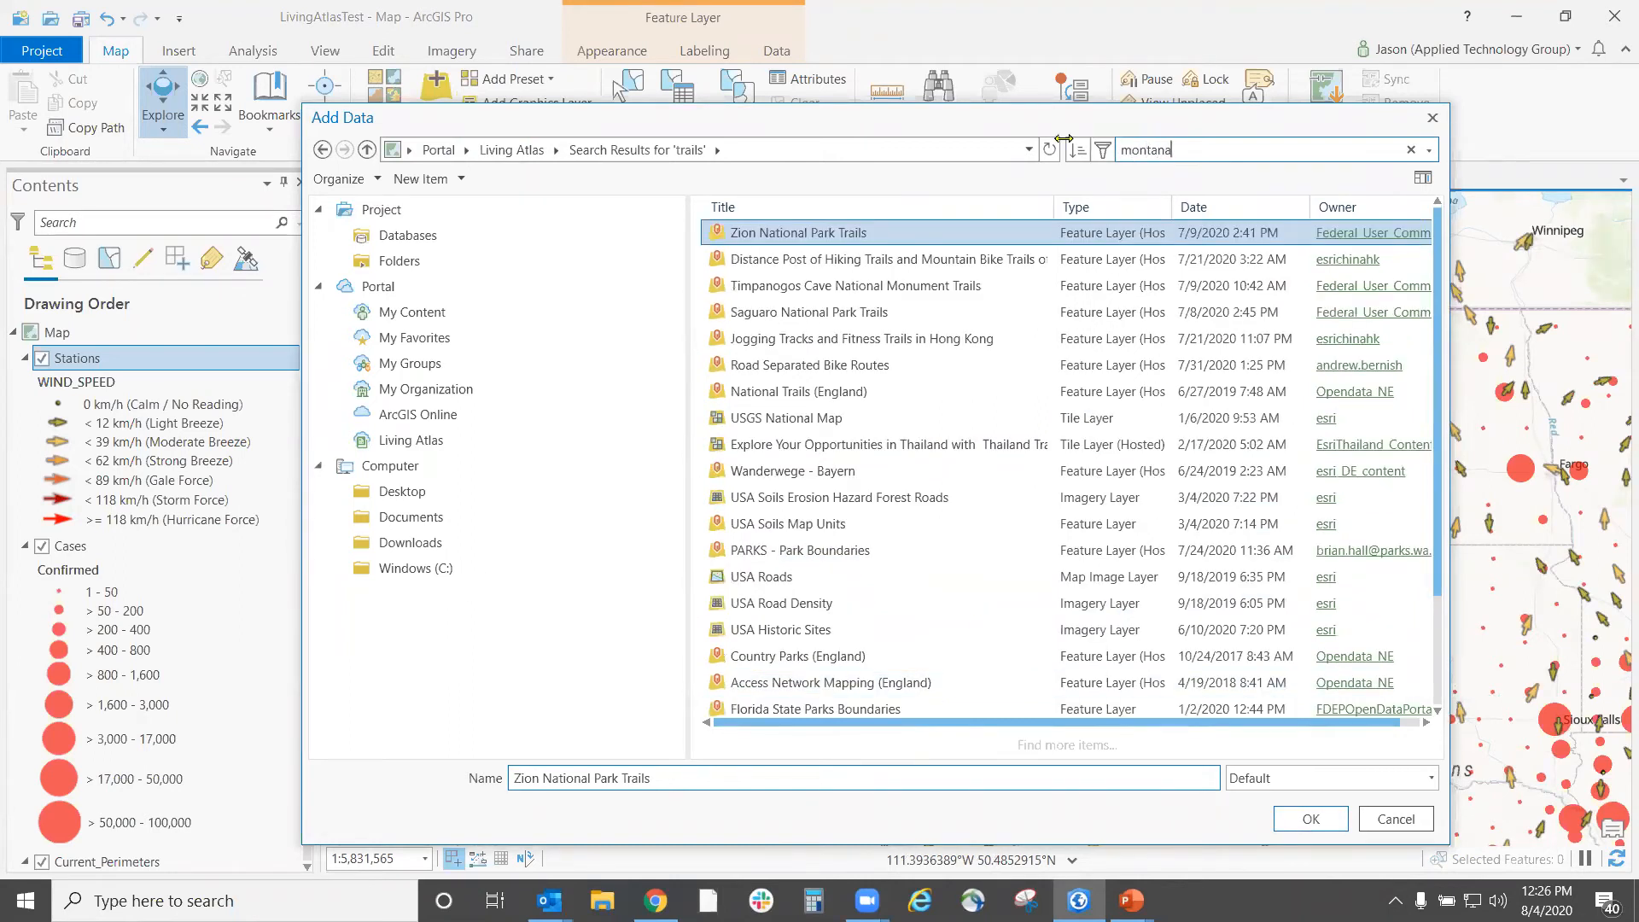
pyautogui.press('Return')
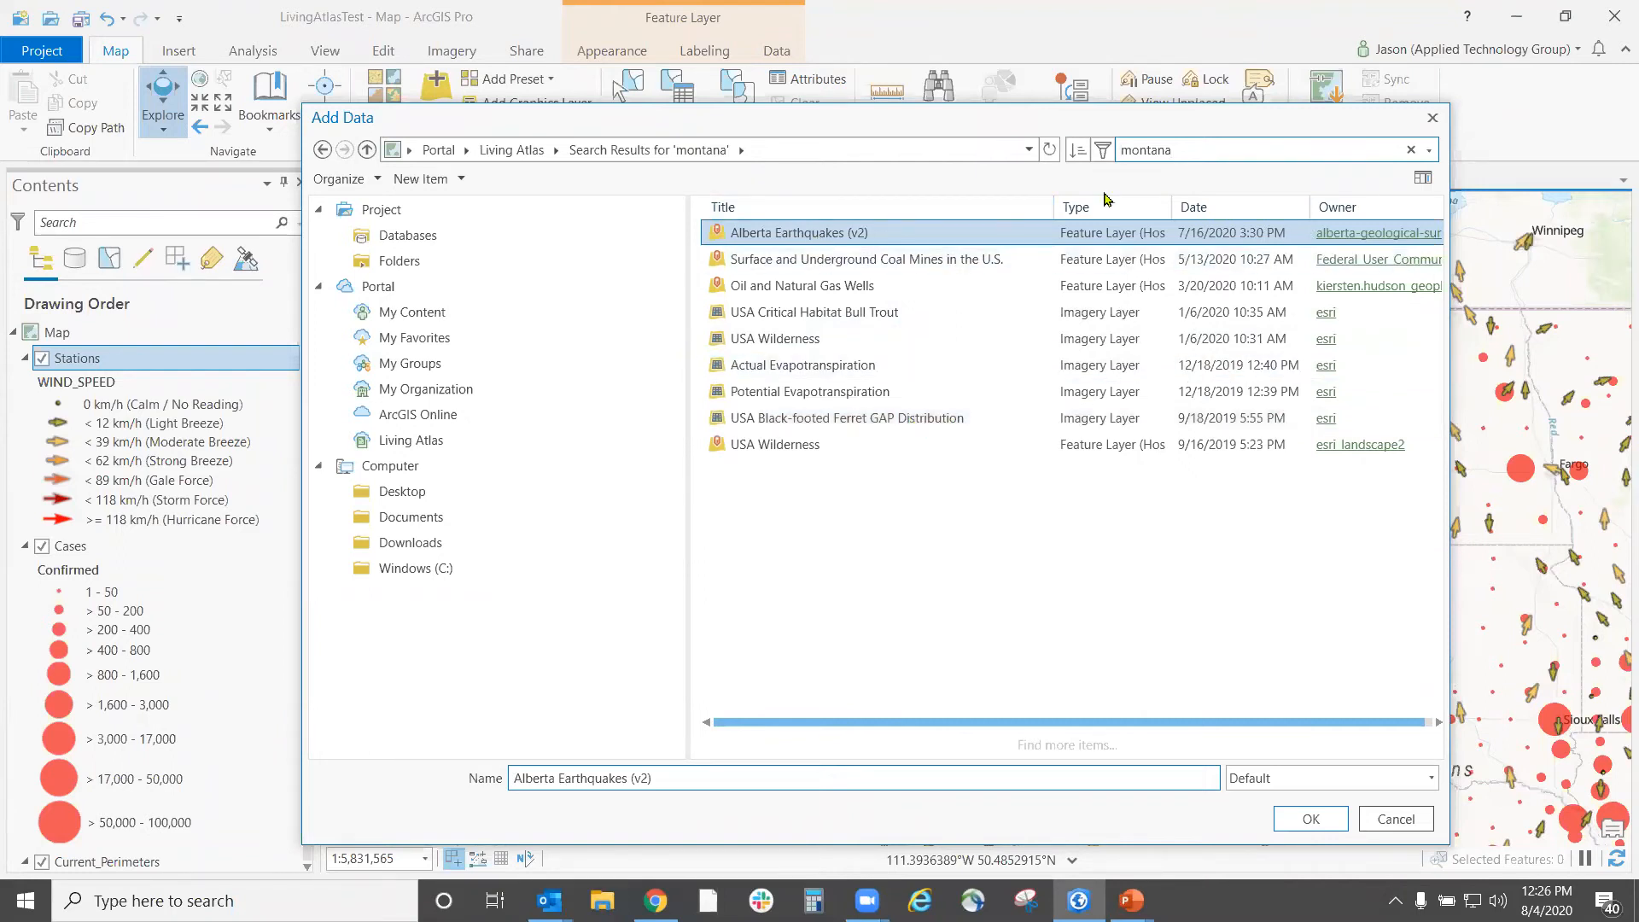
# - Search the Living Atlas for "cycling" and browse the whole list of resulting layers
pyautogui.doubleClick(1122, 149)
pyautogui.write('cycling')
pyautogui.press('Return')
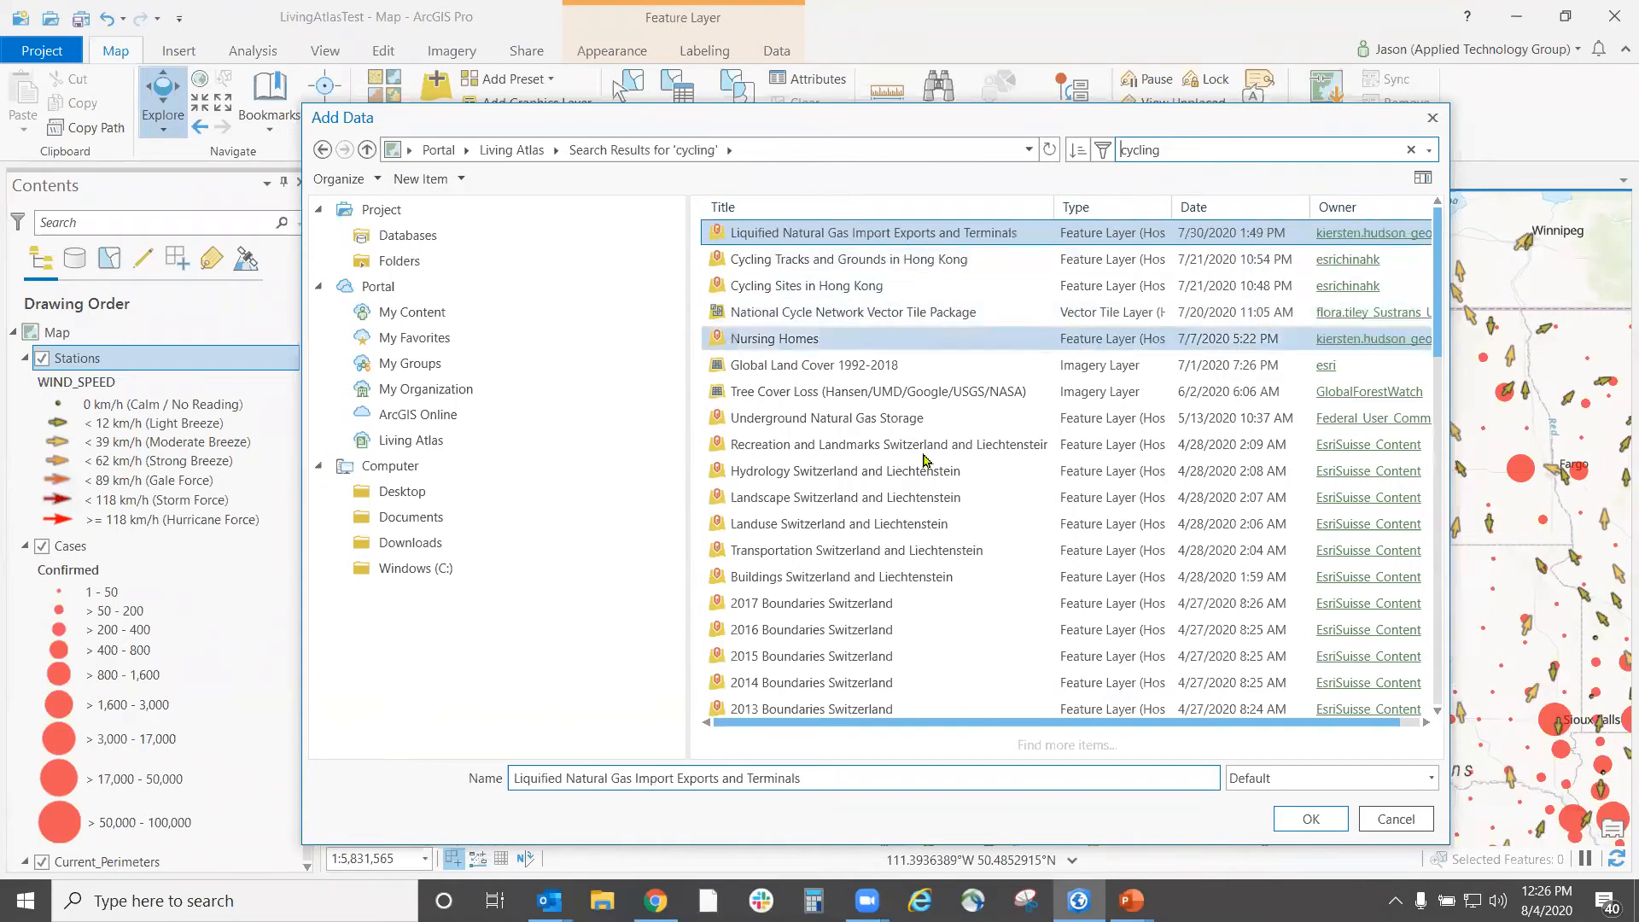
pyautogui.scroll(-2, 965, 485)
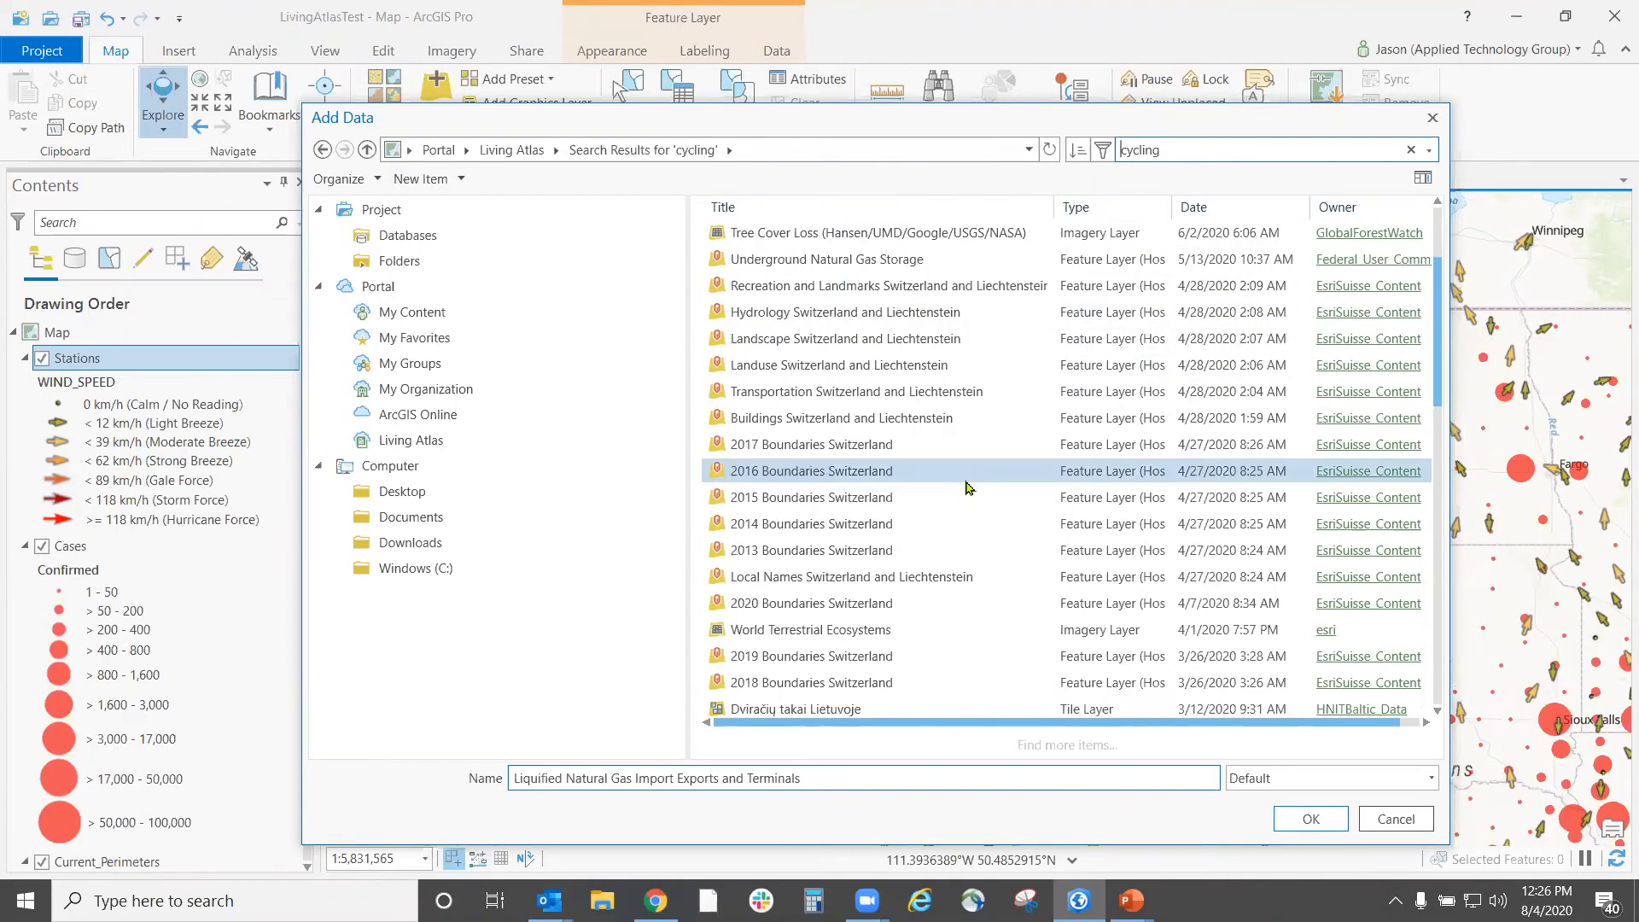
pyautogui.scroll(-12, 966, 485)
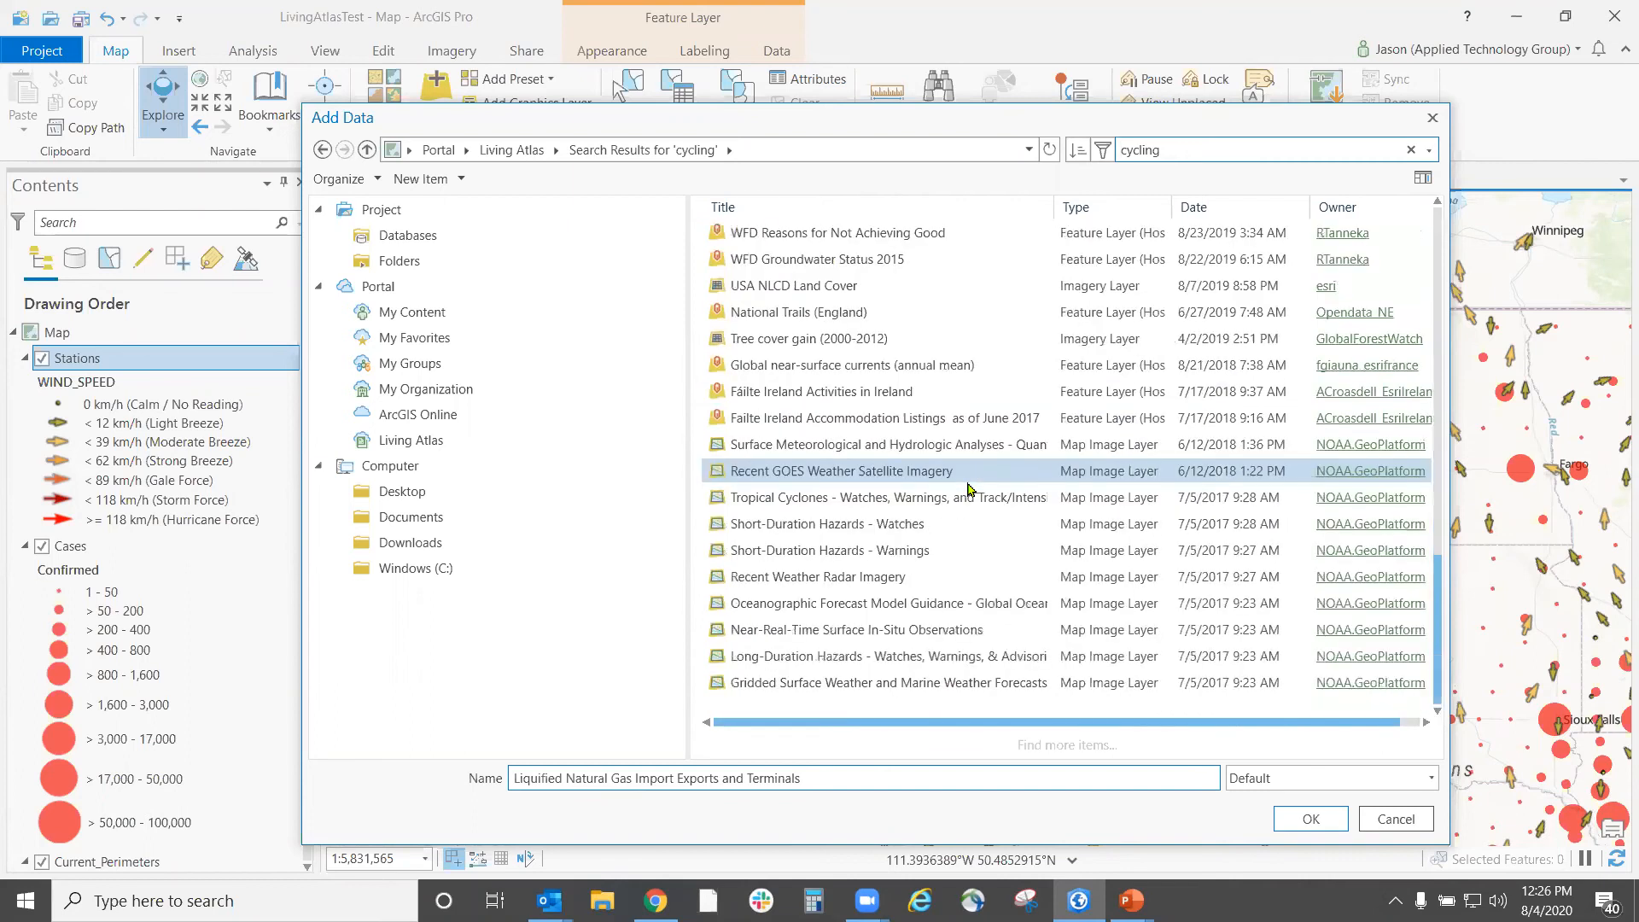
pyautogui.scroll(12, 968, 488)
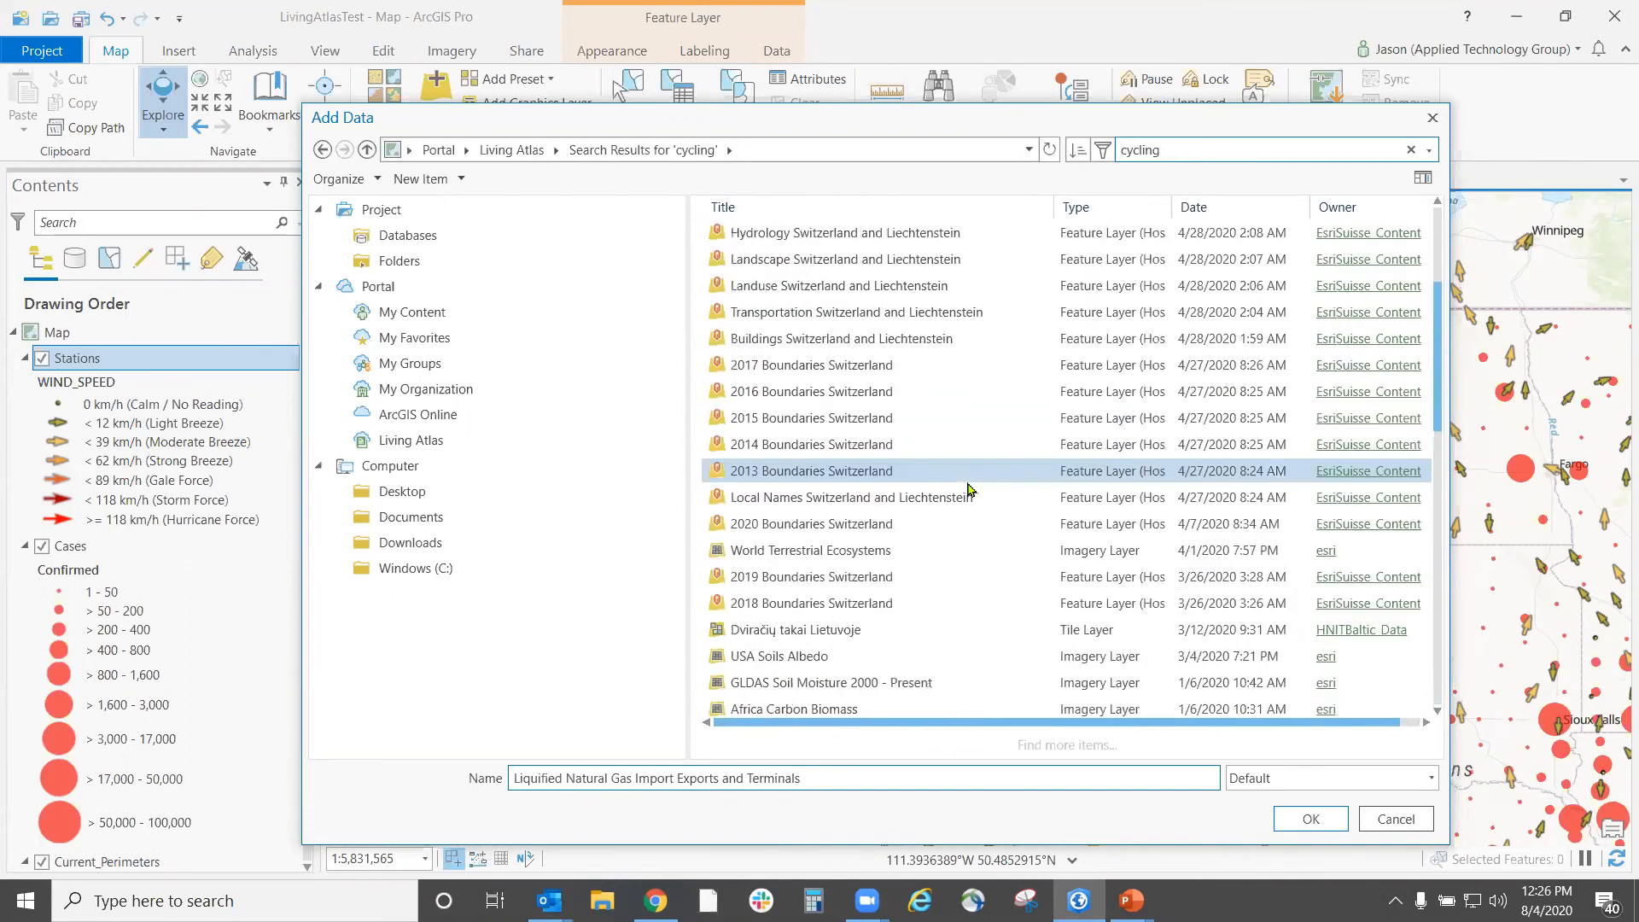
pyautogui.scroll(1, 969, 490)
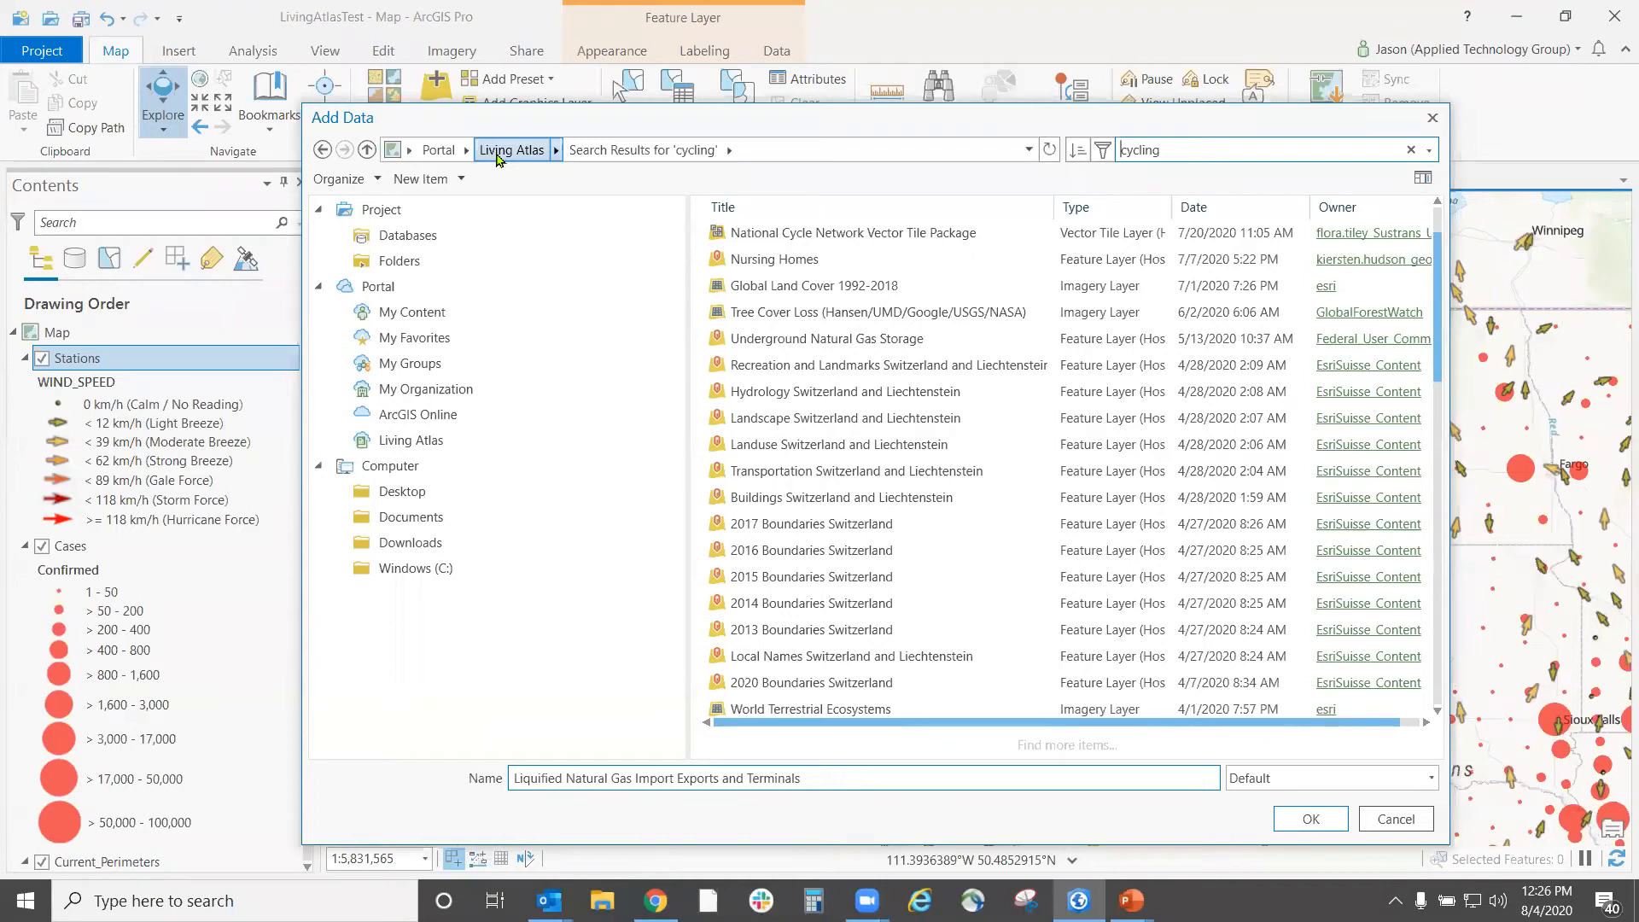
# - Examine the search filter's category and status options, including the Environment subcategories, and close the filter without applying any
pyautogui.click(1102, 154)
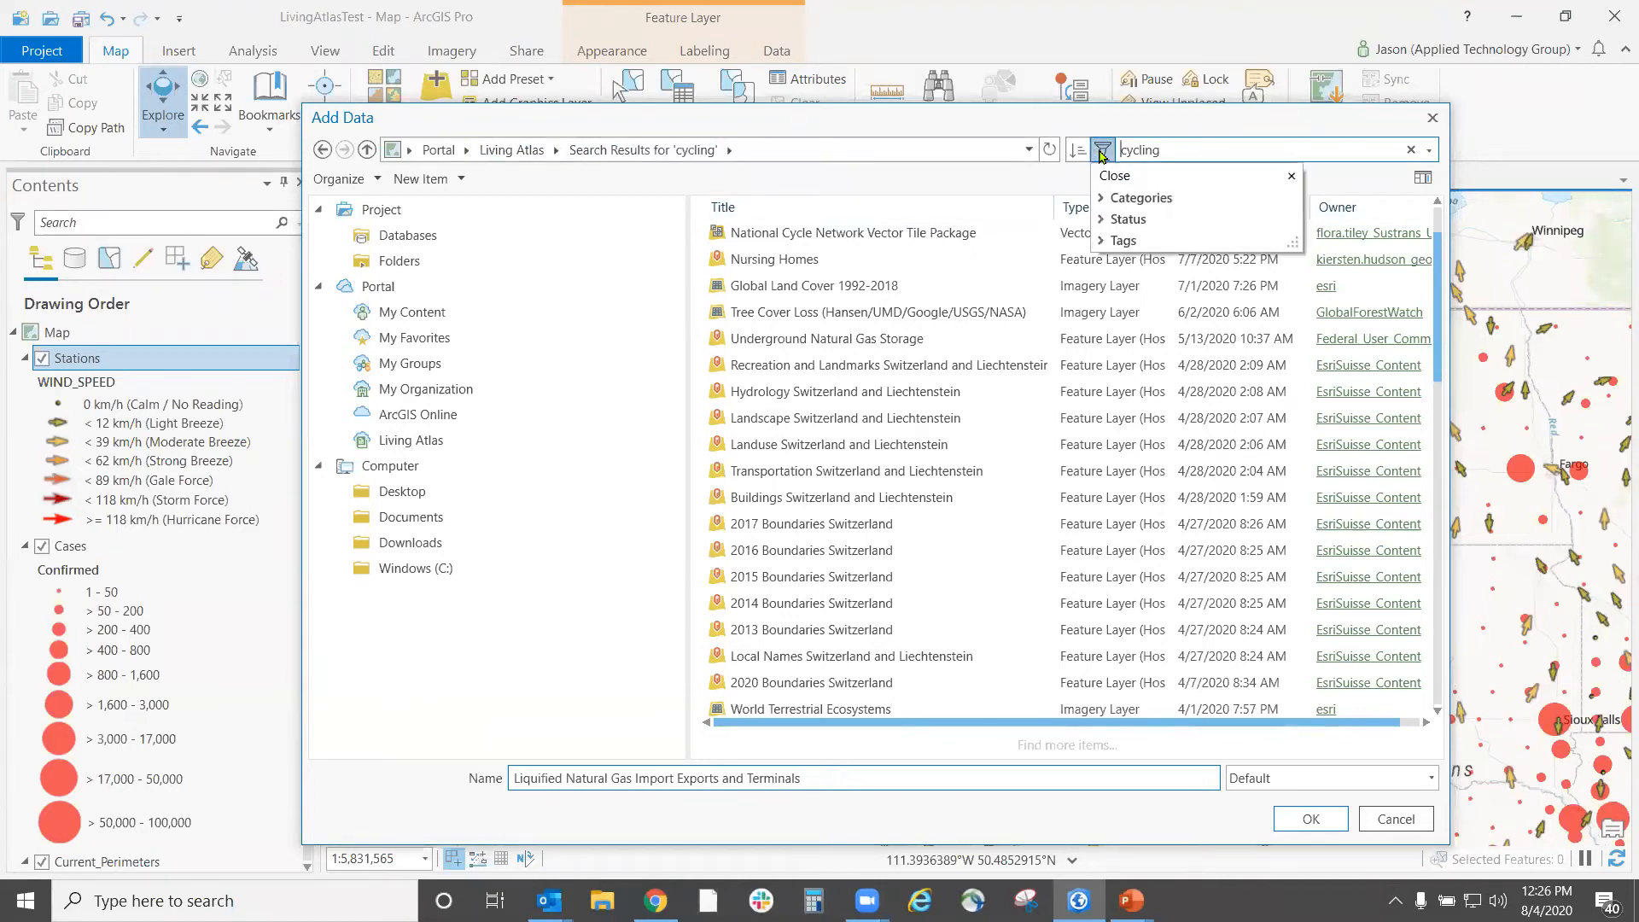
pyautogui.click(1135, 199)
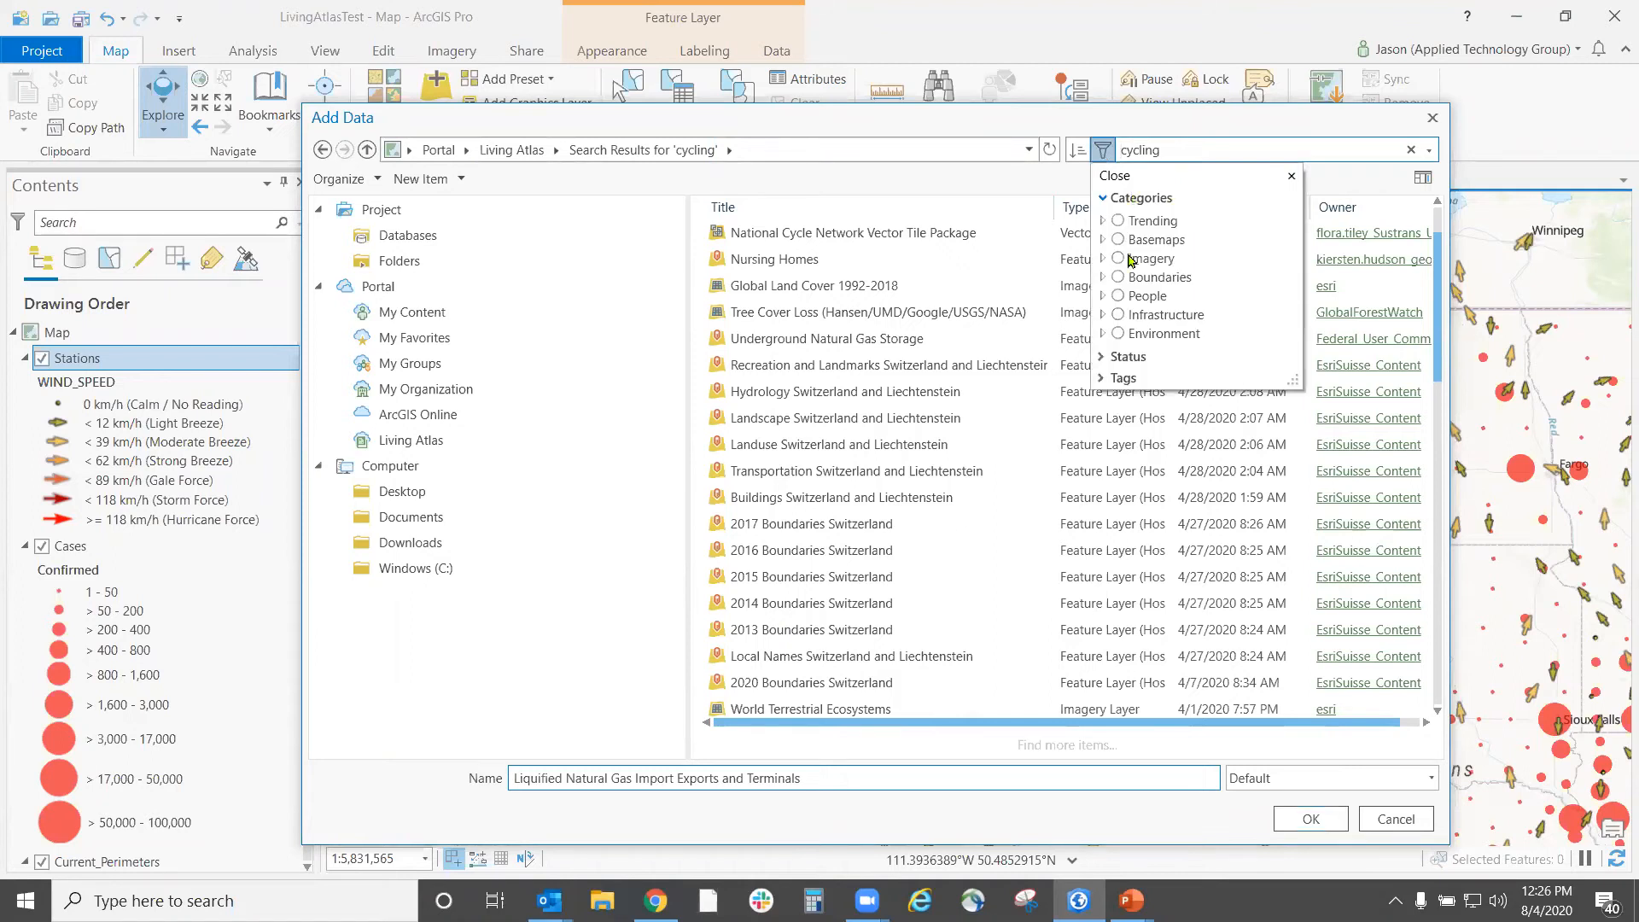
pyautogui.click(1102, 358)
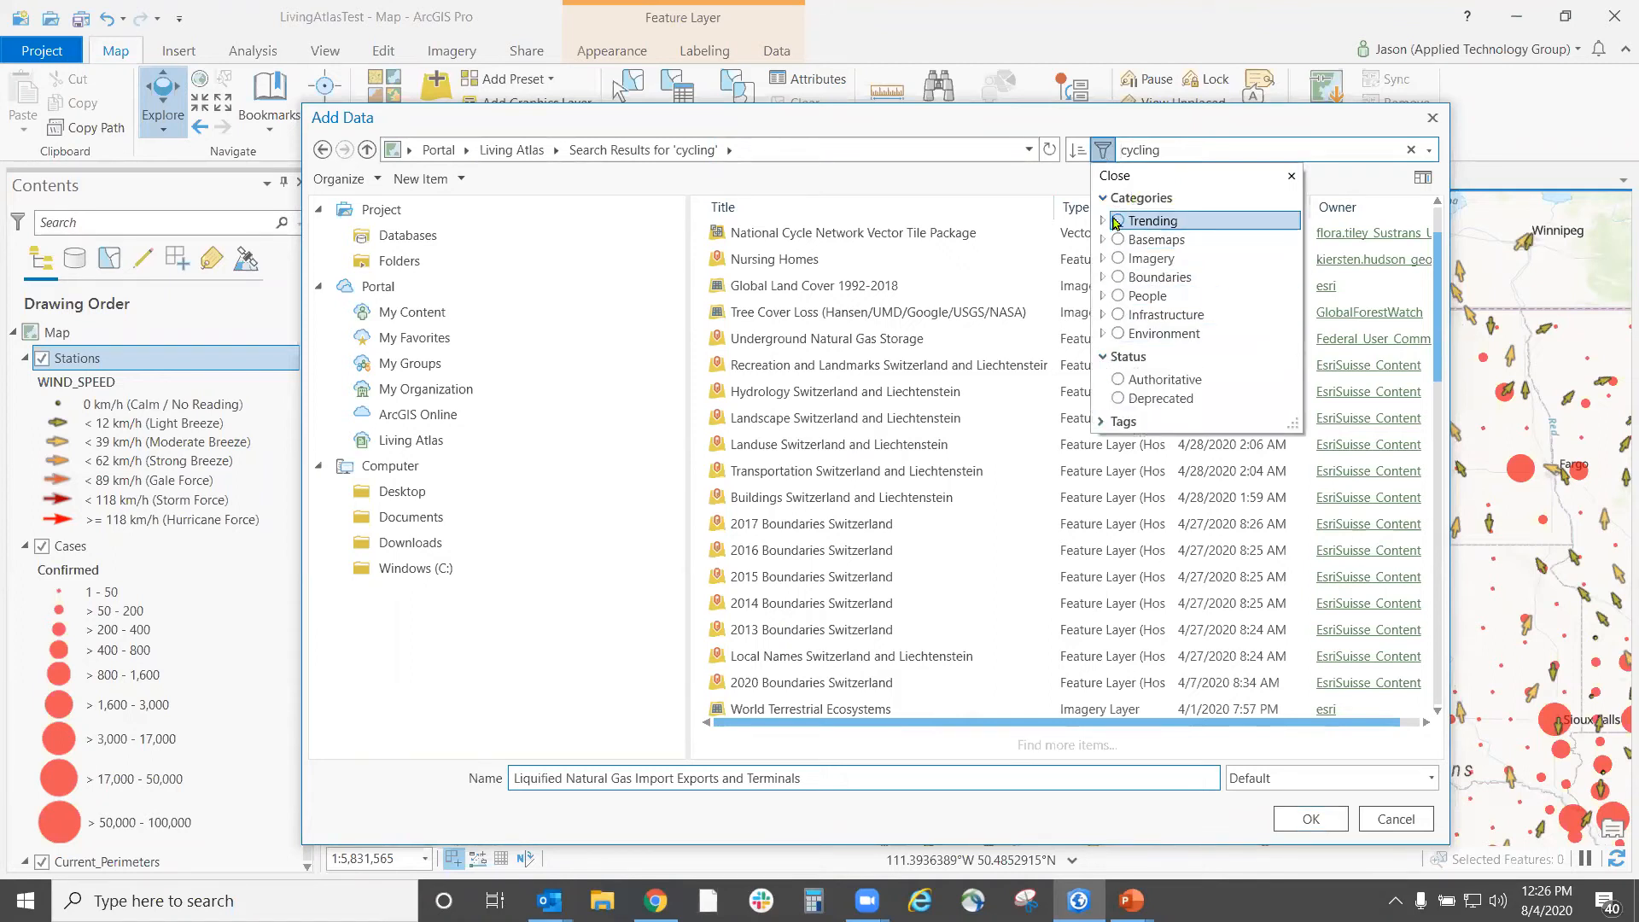
pyautogui.click(1103, 279)
pyautogui.click(1103, 278)
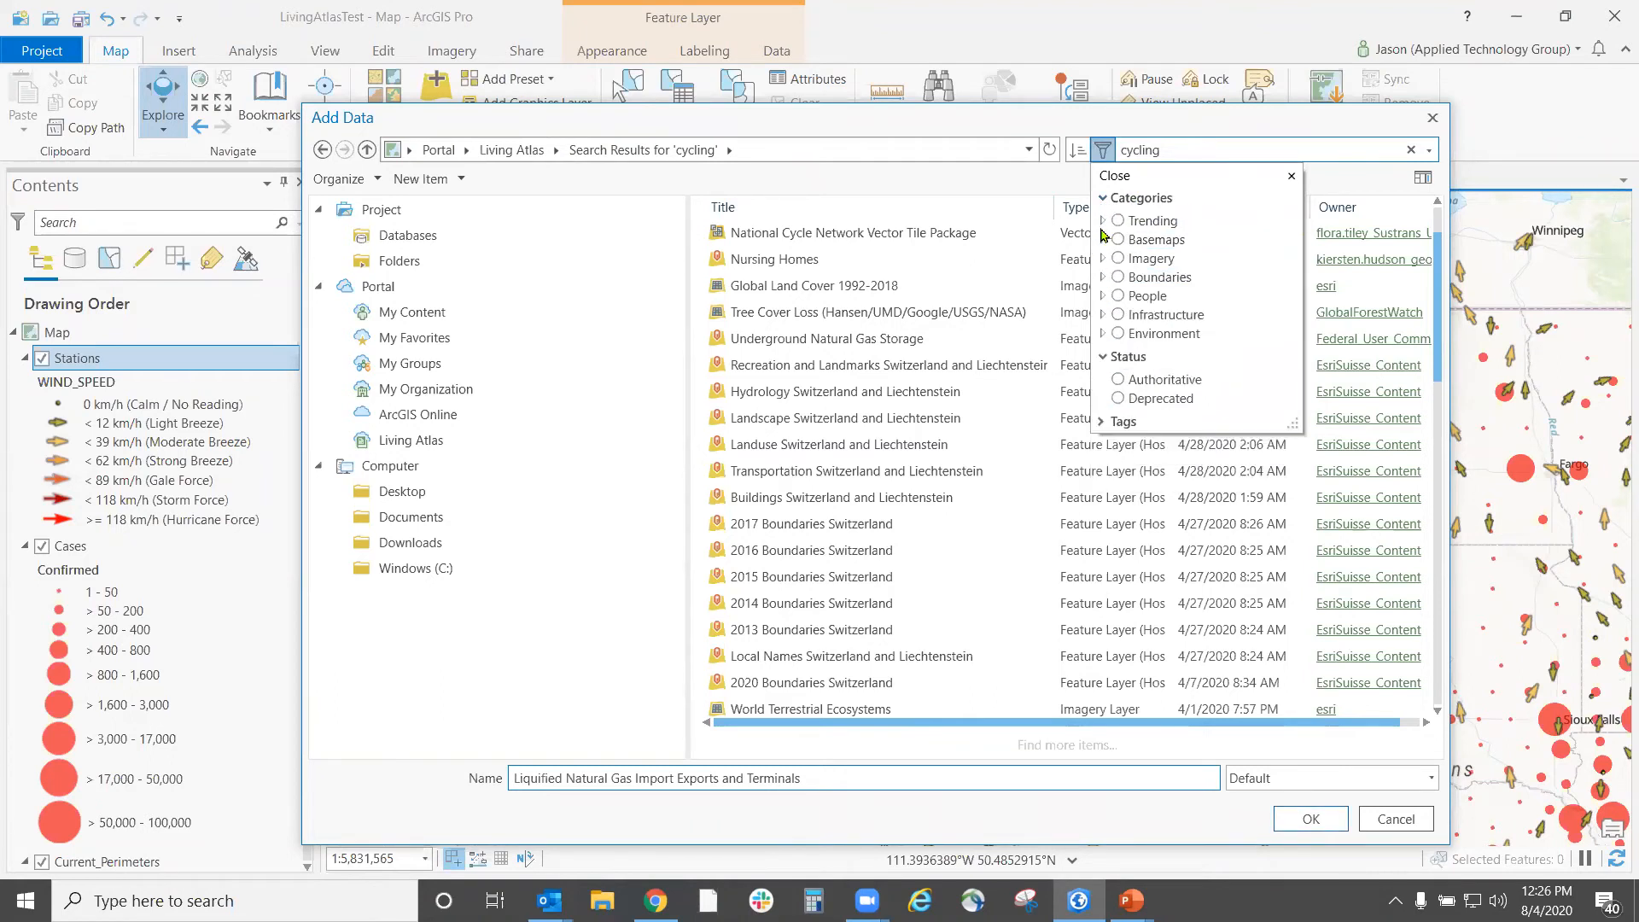
pyautogui.click(1101, 221)
pyautogui.click(1099, 223)
pyautogui.click(1103, 334)
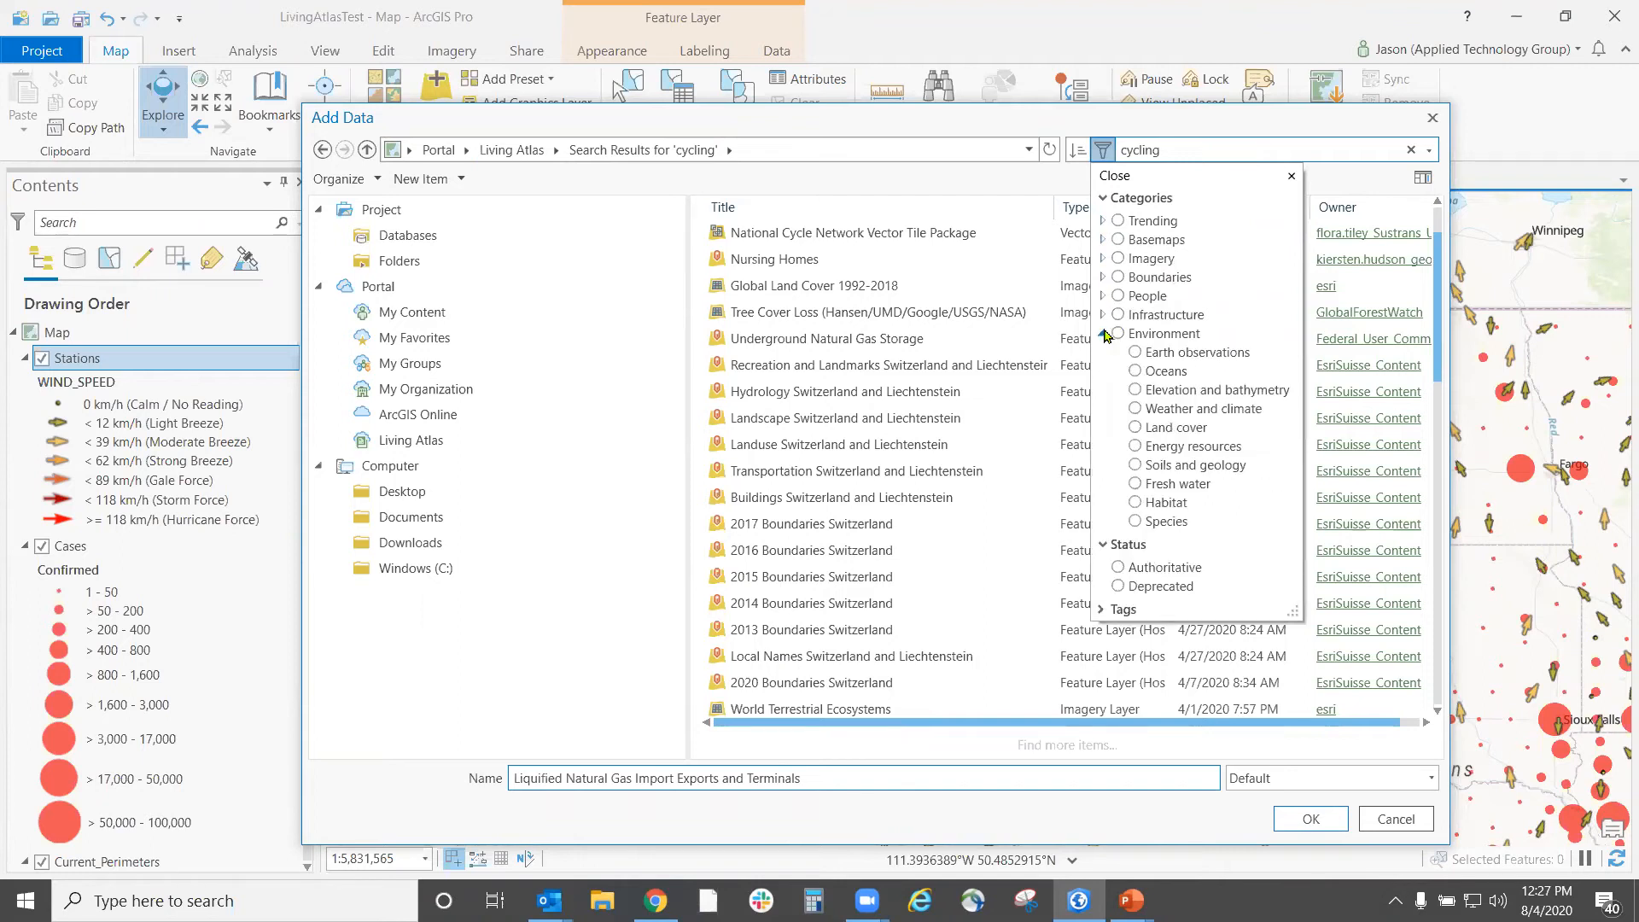
pyautogui.click(1104, 334)
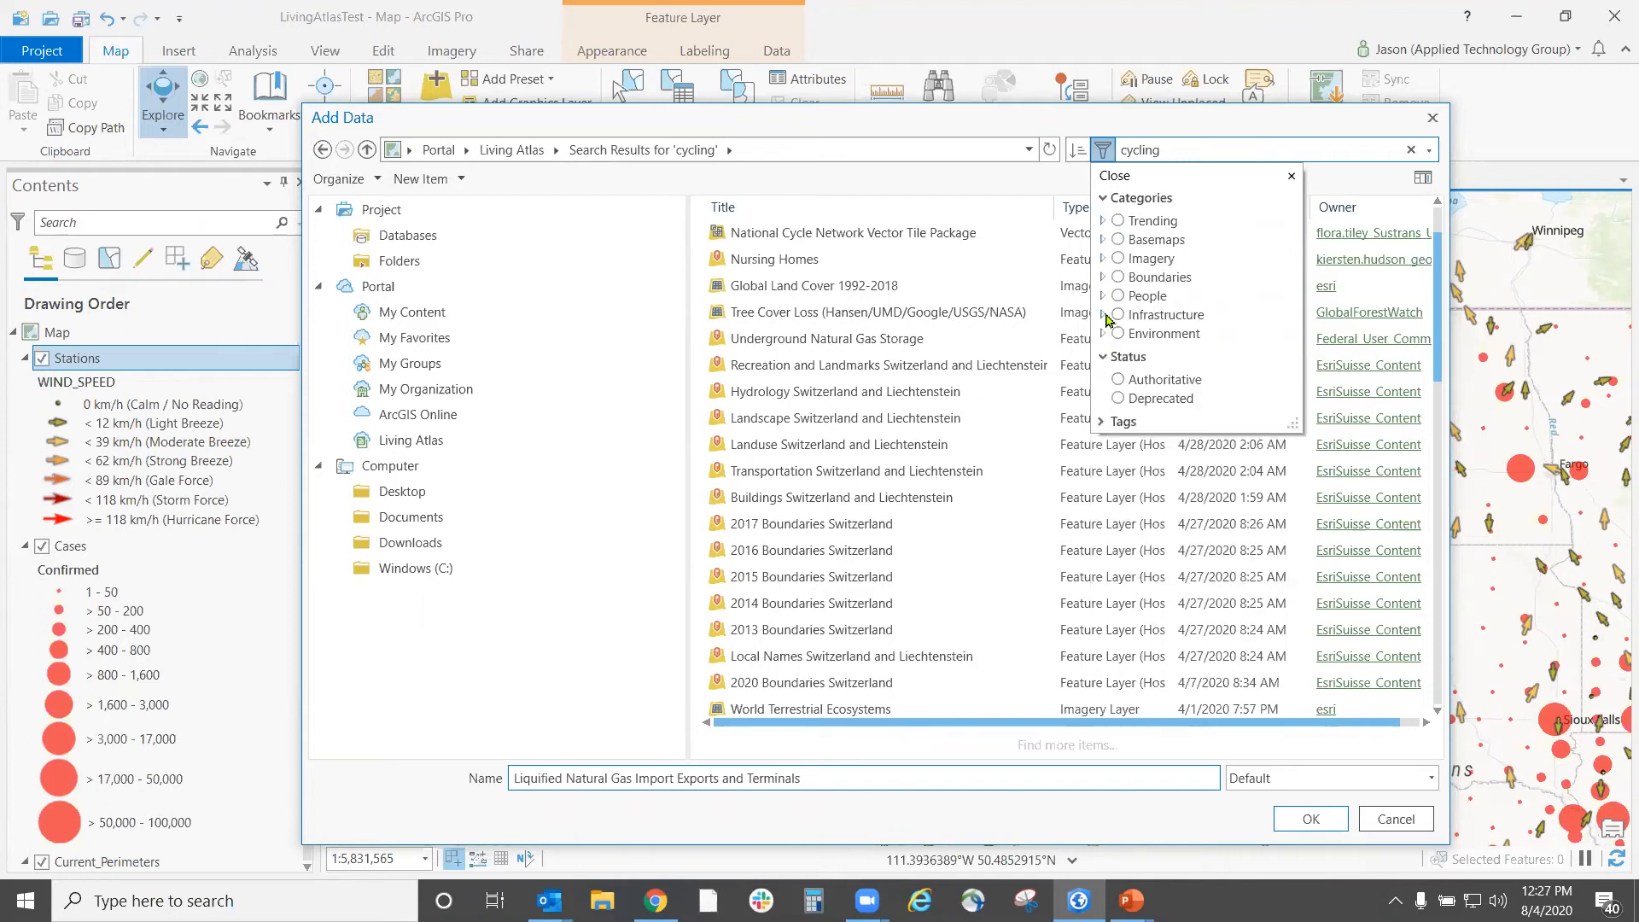
pyautogui.click(1106, 151)
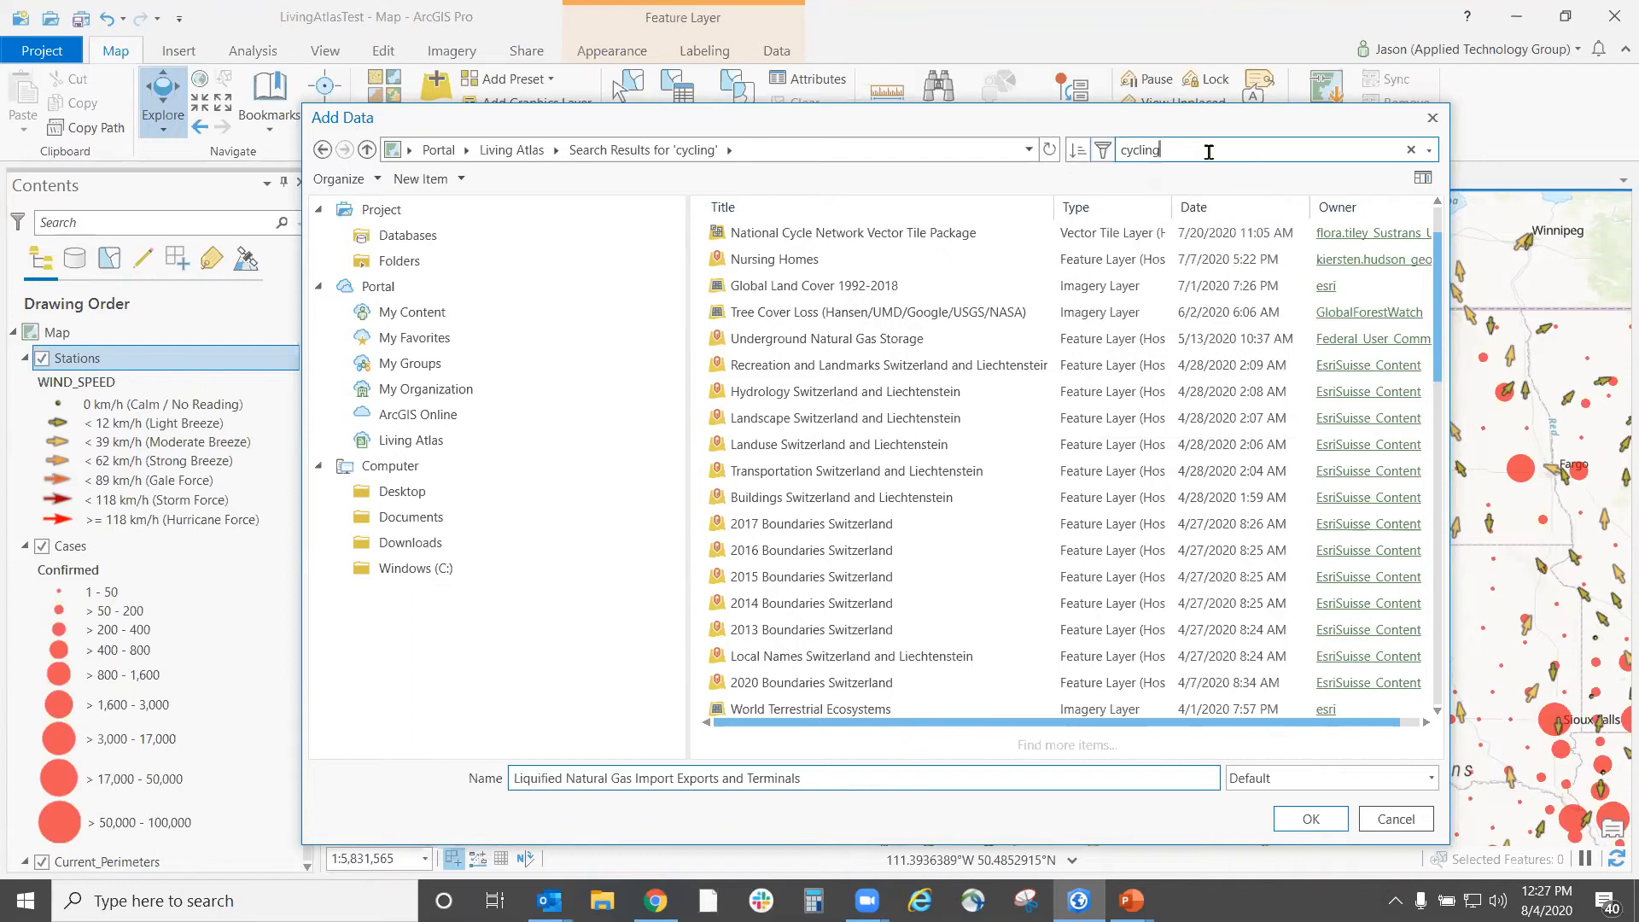
# - Search the Living Atlas for "bike" and add the layer from Road Separated Bike Routes to the map
pyautogui.press('BackSpace')
pyautogui.press('BackSpace')
pyautogui.press('BackSpace')
pyautogui.press('BackSpace')
pyautogui.write('bike')
pyautogui.press('Return')
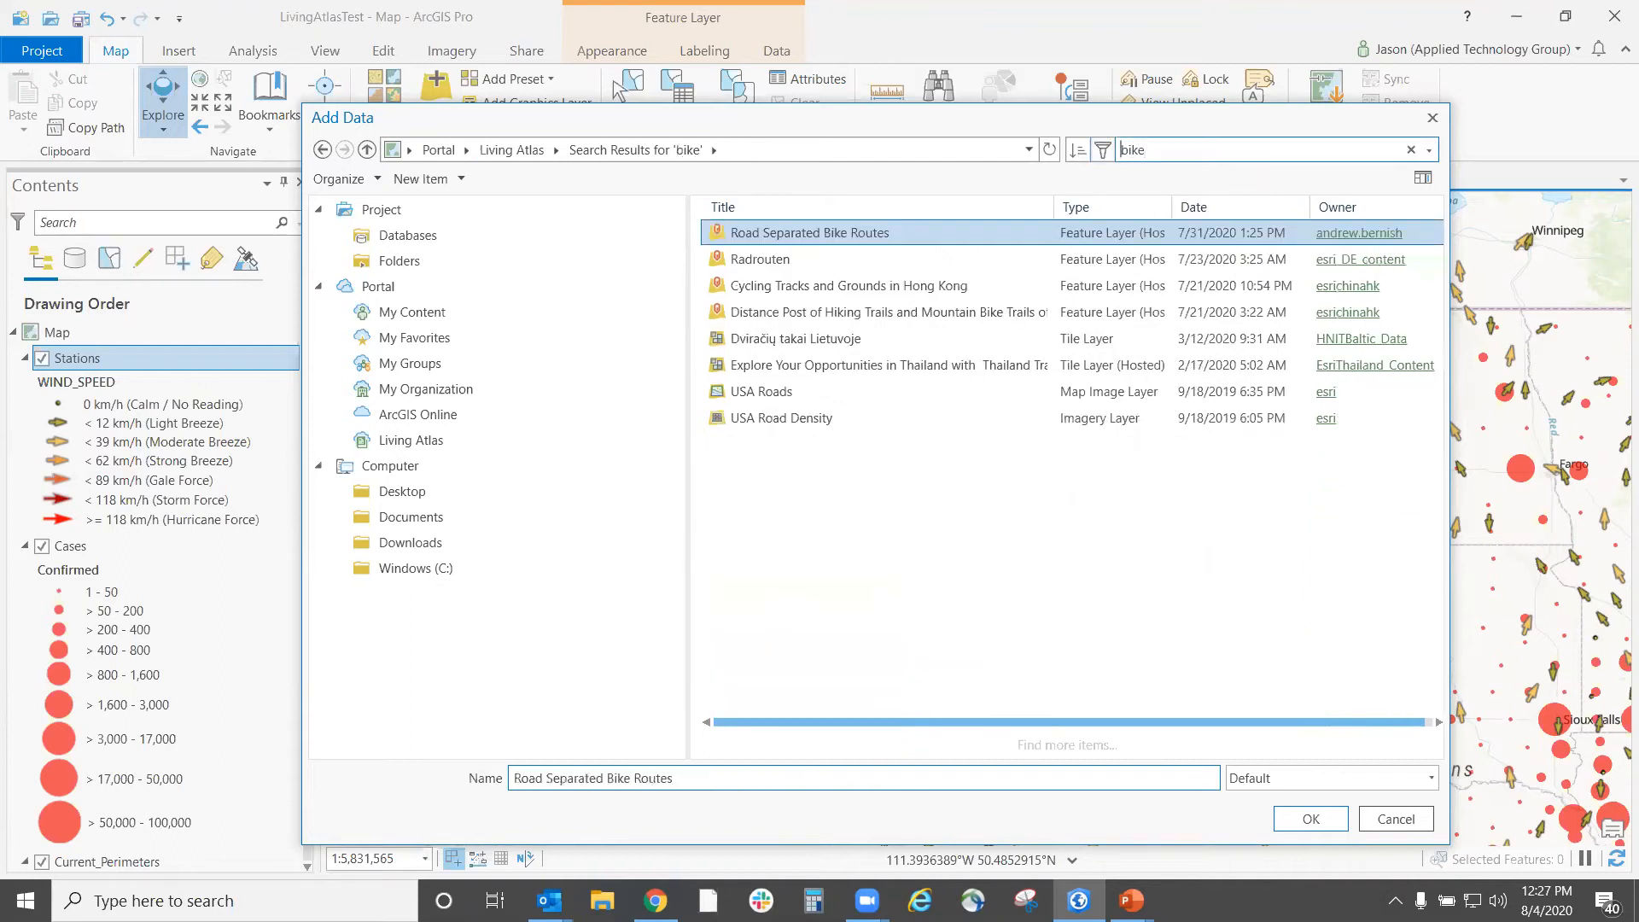
pyautogui.doubleClick(836, 236)
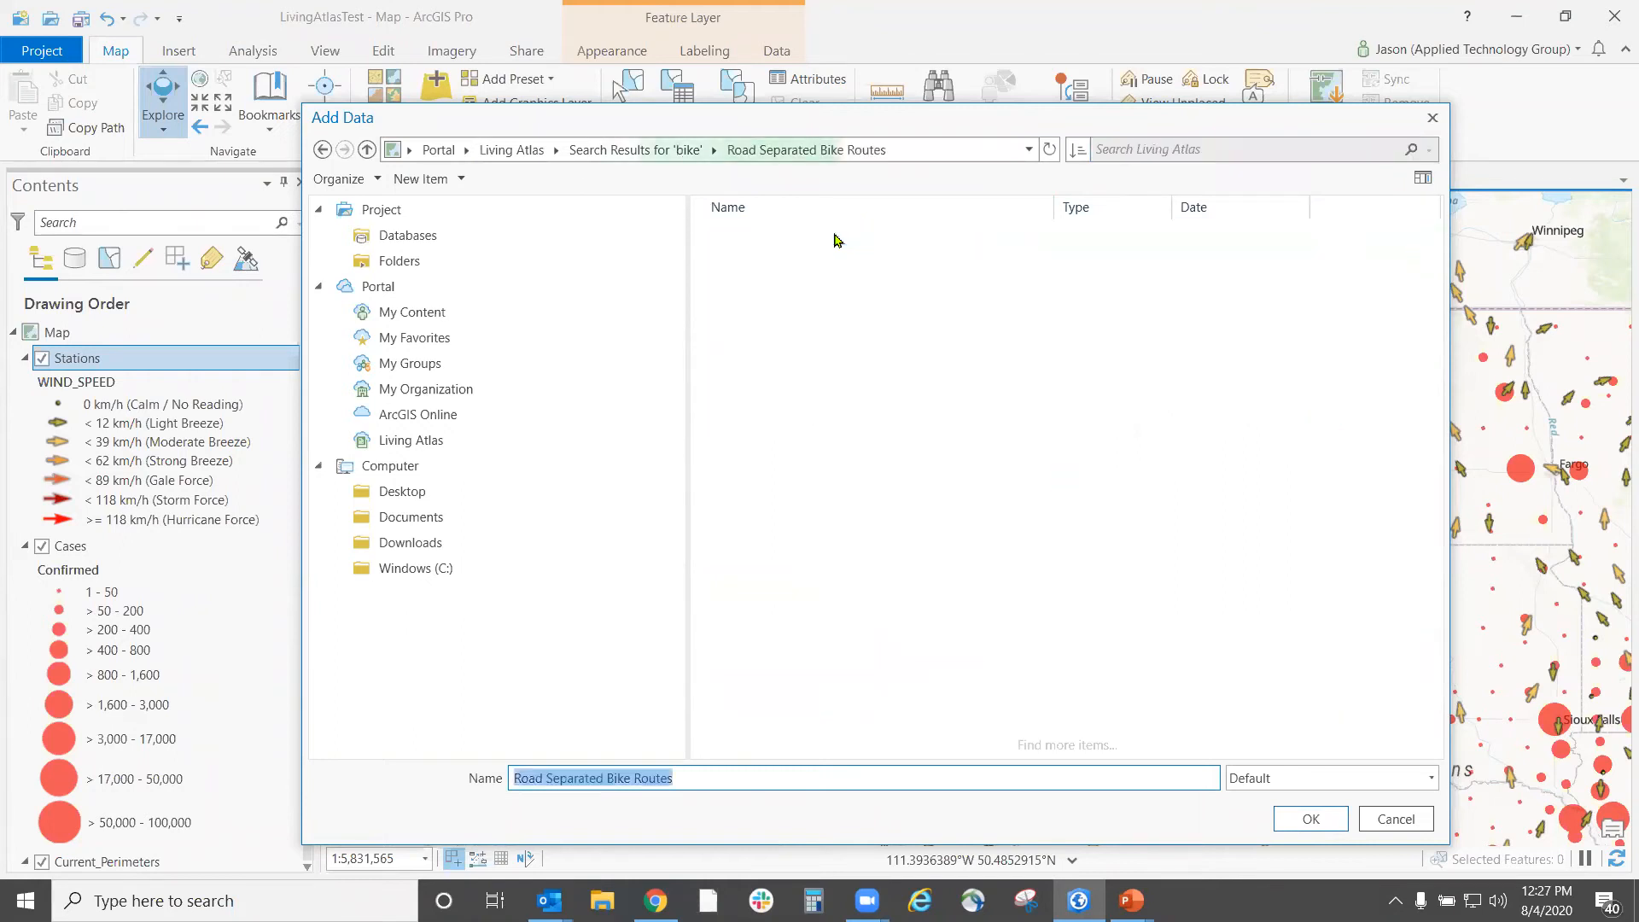
pyautogui.doubleClick(836, 234)
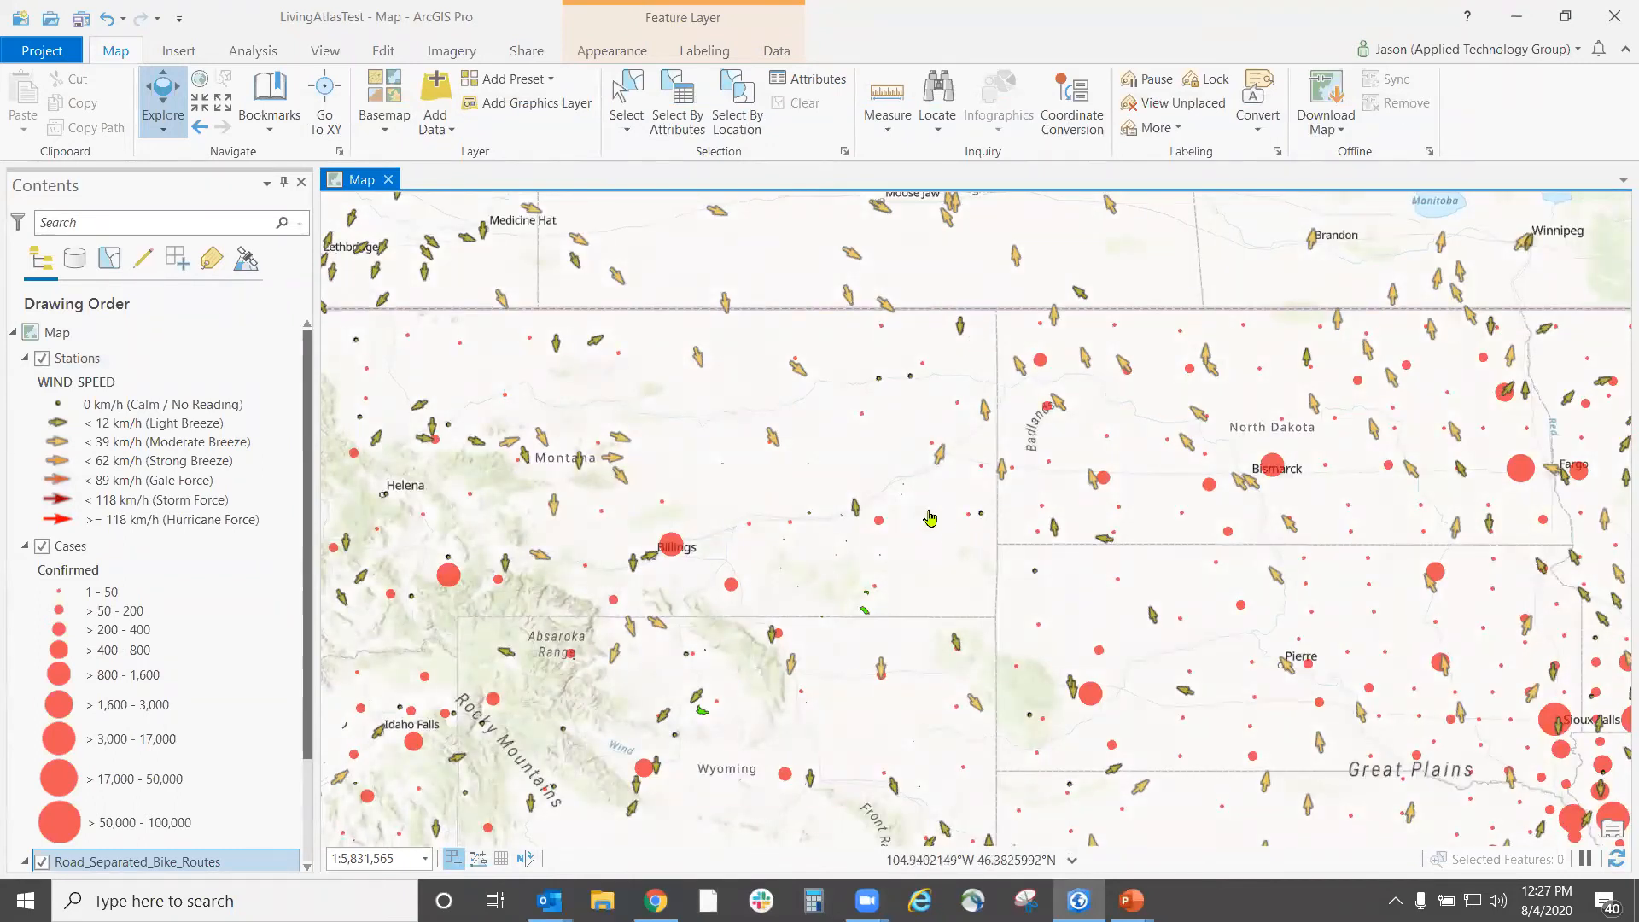
# - Change the line colour of the Road_Separated_Bike_Routes layer to bright pink
pyautogui.scroll(1, 707, 566)
pyautogui.scroll(2, 707, 567)
pyautogui.scroll(1, 1280, 427)
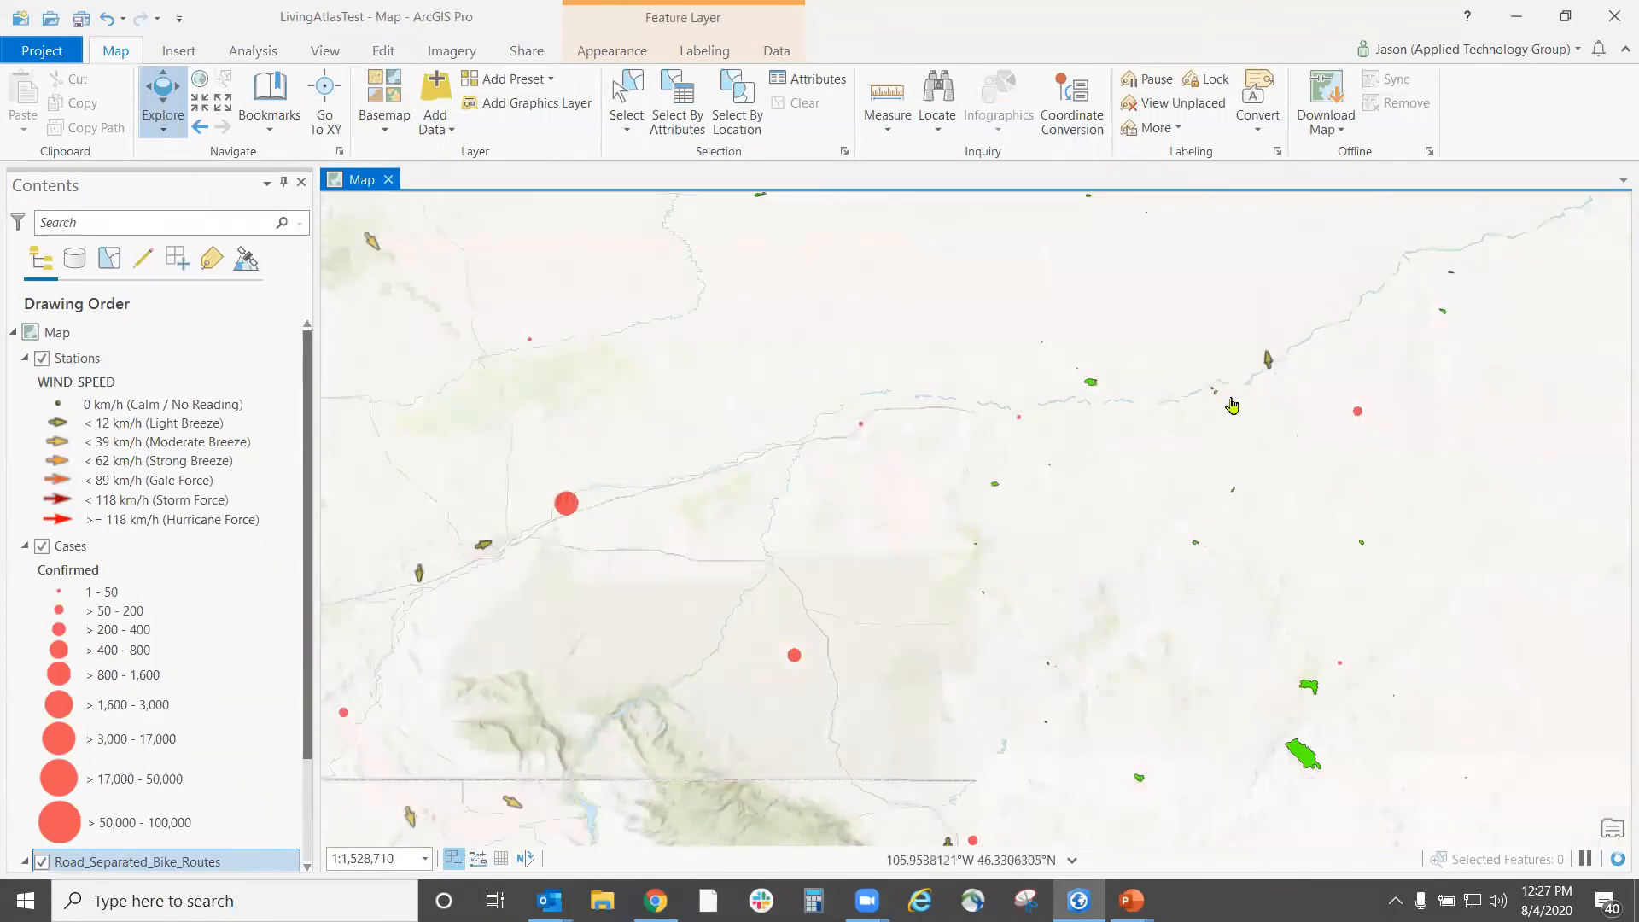
pyautogui.scroll(1, 1276, 423)
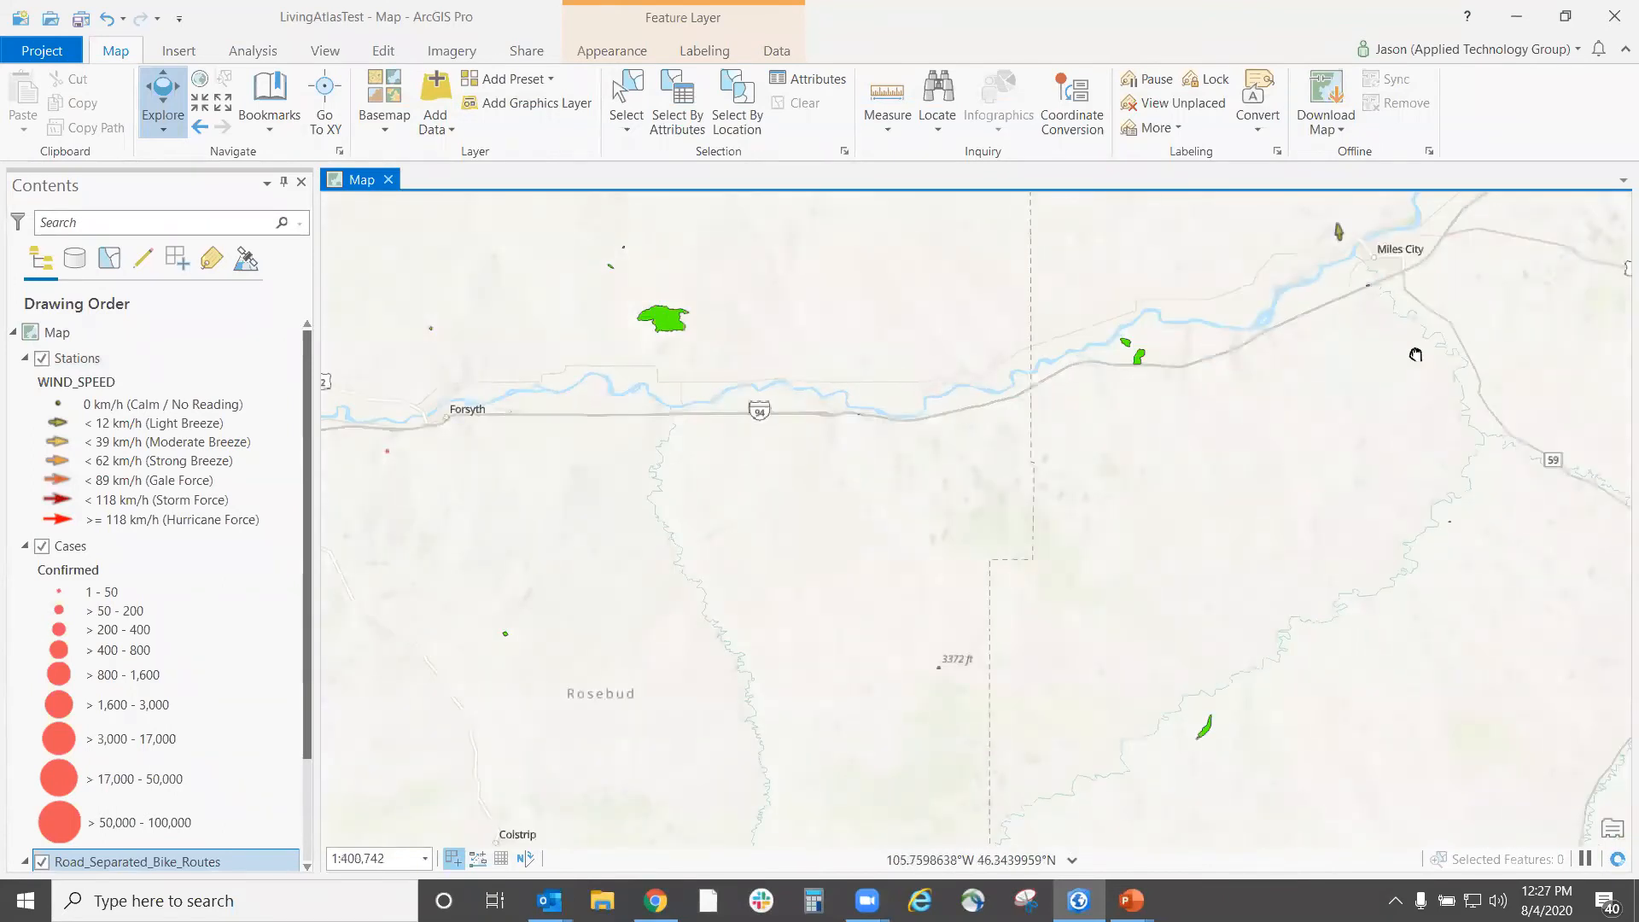
pyautogui.moveTo(1416, 355); pyautogui.dragTo(1059, 561)
pyautogui.scroll(1, 1044, 522)
pyautogui.scroll(-3, 201, 556)
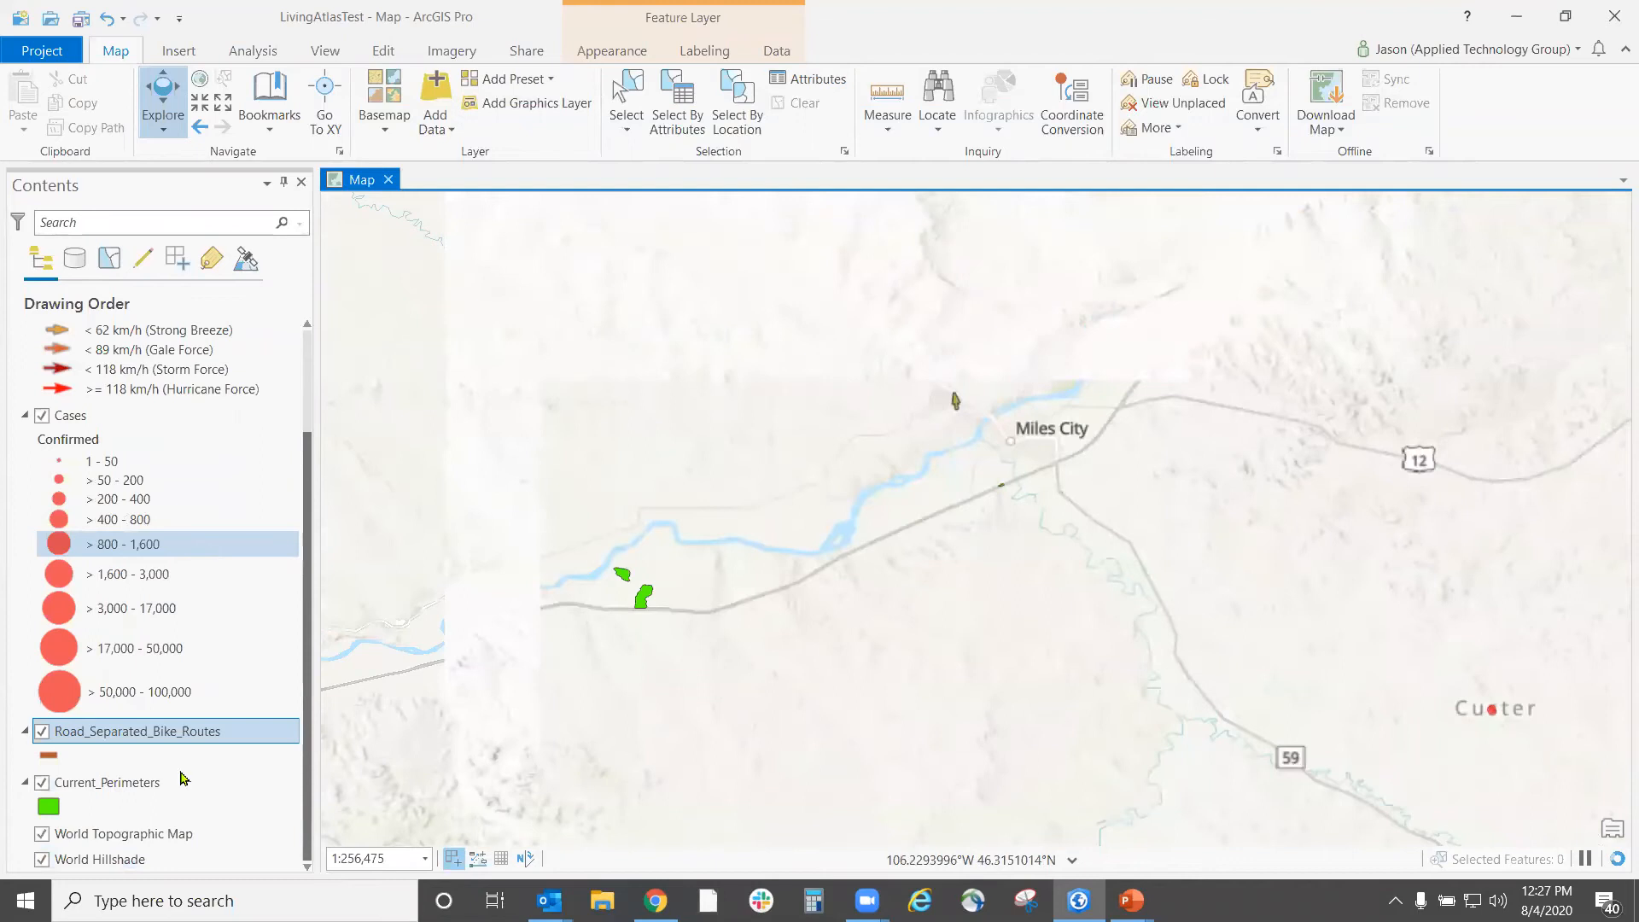
pyautogui.rightClick(48, 759)
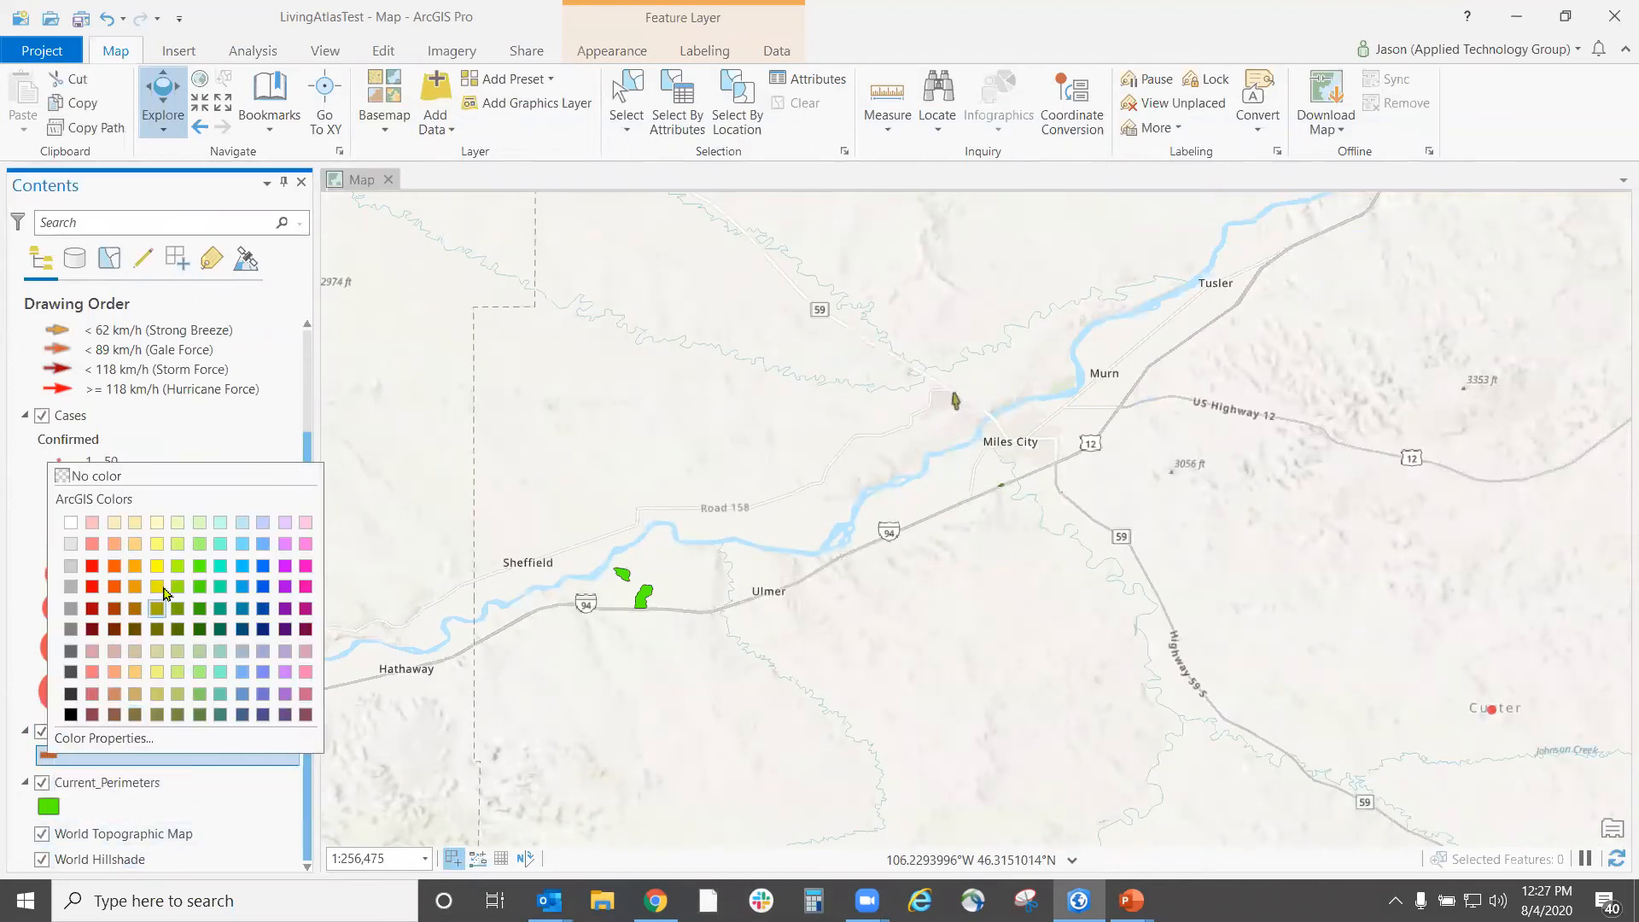
pyautogui.click(305, 566)
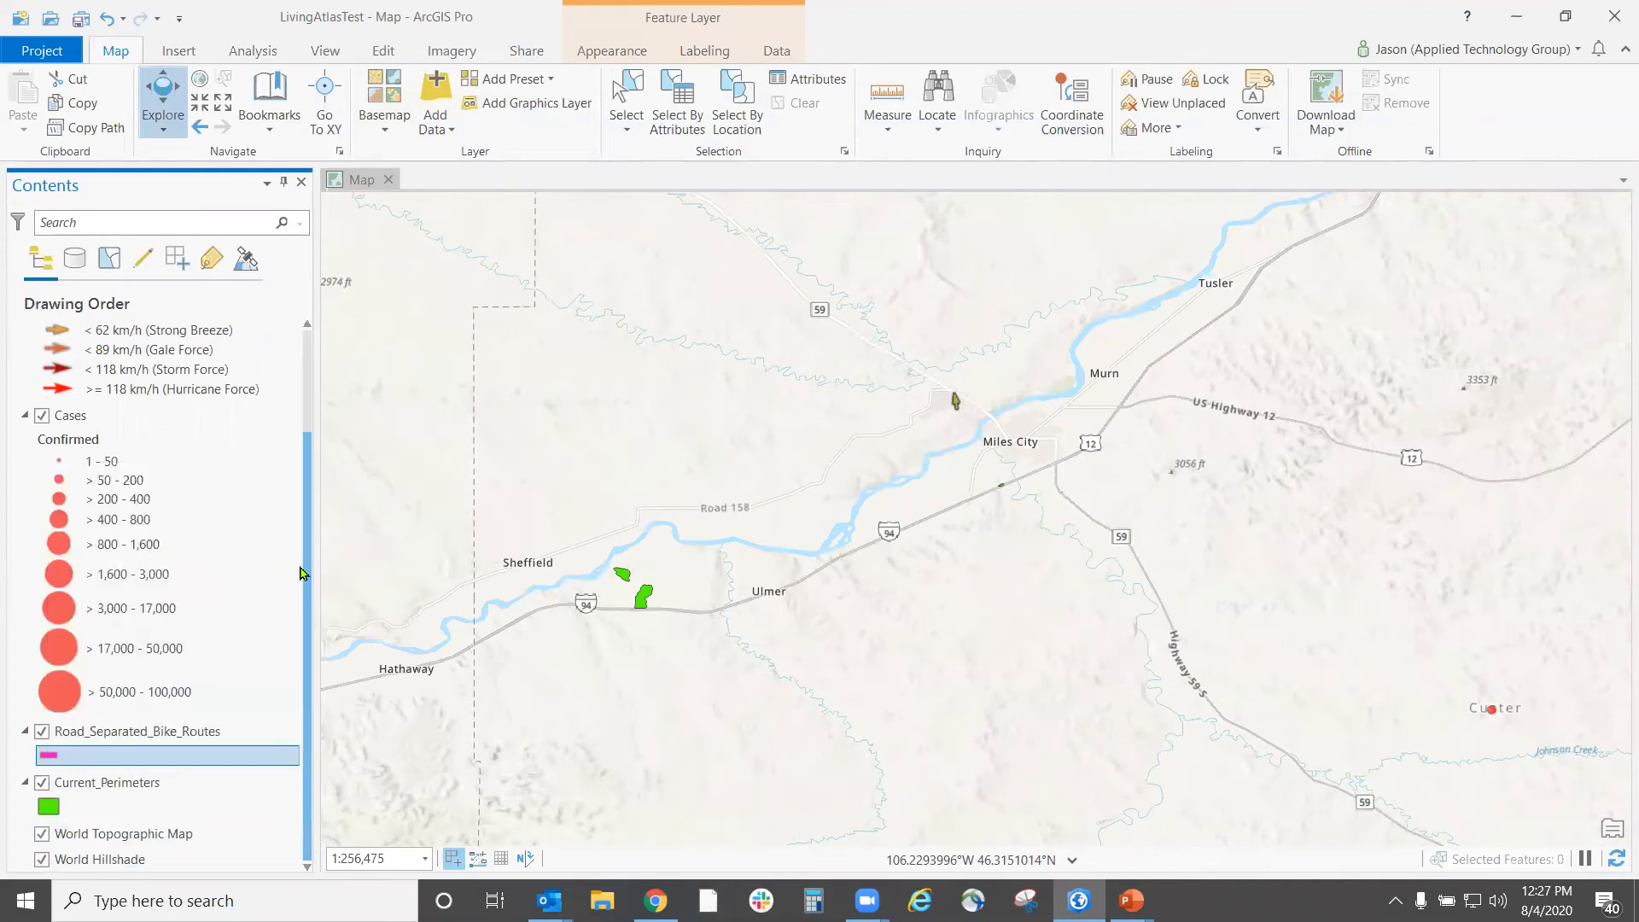
# - Examine the map from Miles City past Glendive and Dickinson to Bismarck for road-separated bike routes
pyautogui.moveTo(1081, 583); pyautogui.dragTo(623, 829)
pyautogui.moveTo(973, 487); pyautogui.dragTo(525, 629)
pyautogui.scroll(-3, 633, 645)
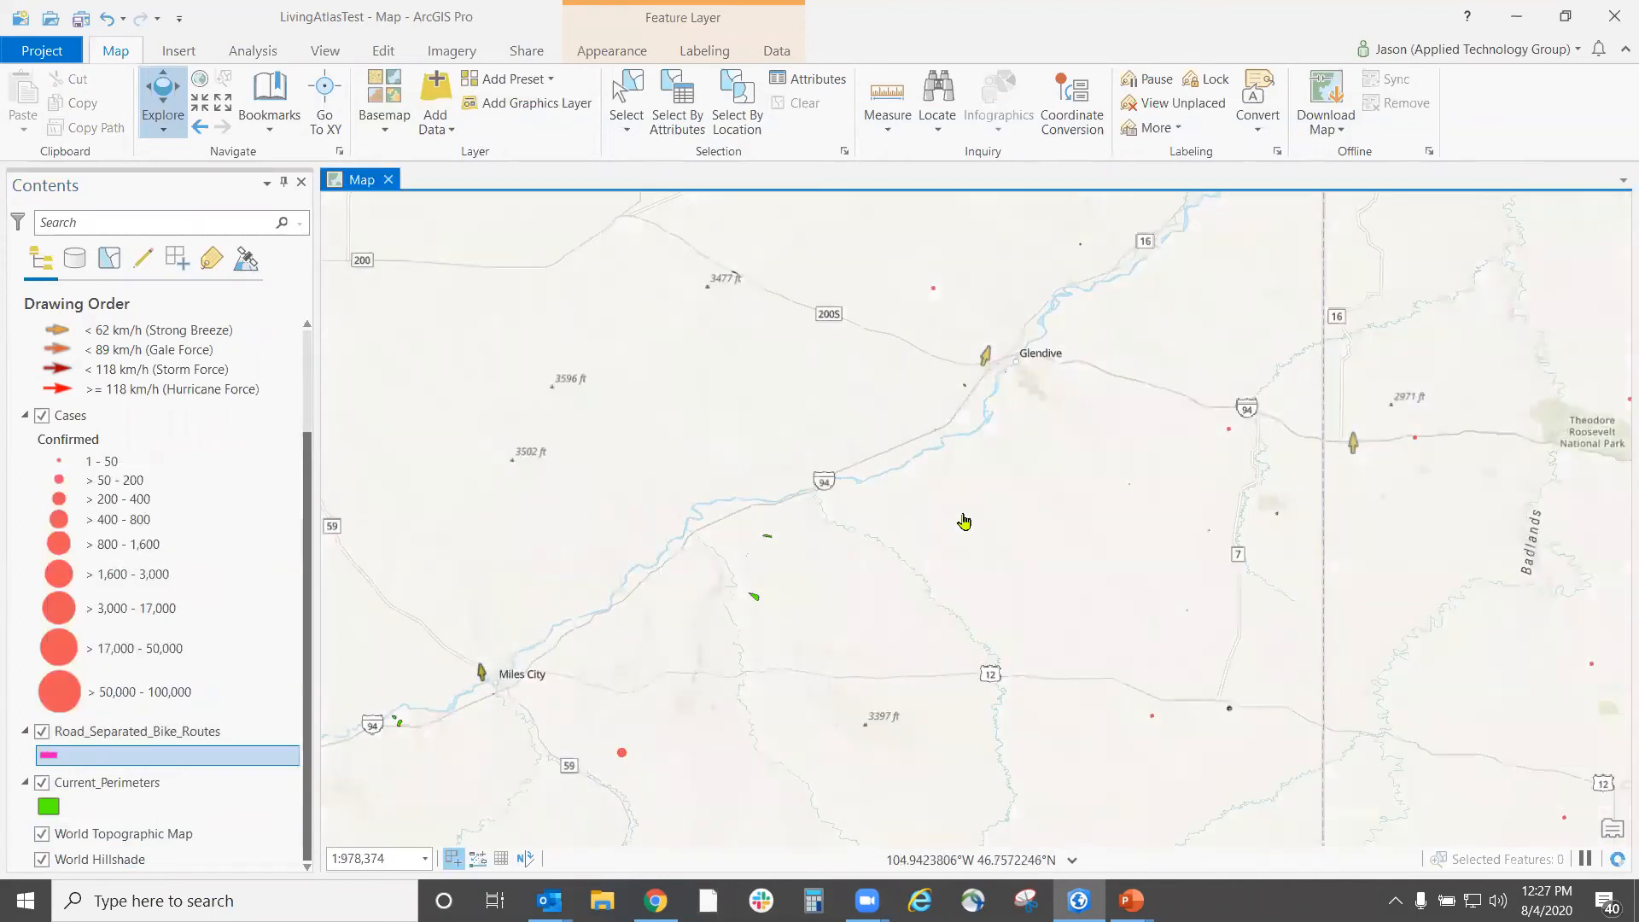
pyautogui.moveTo(1040, 492); pyautogui.dragTo(530, 446)
pyautogui.moveTo(1170, 484); pyautogui.dragTo(626, 446)
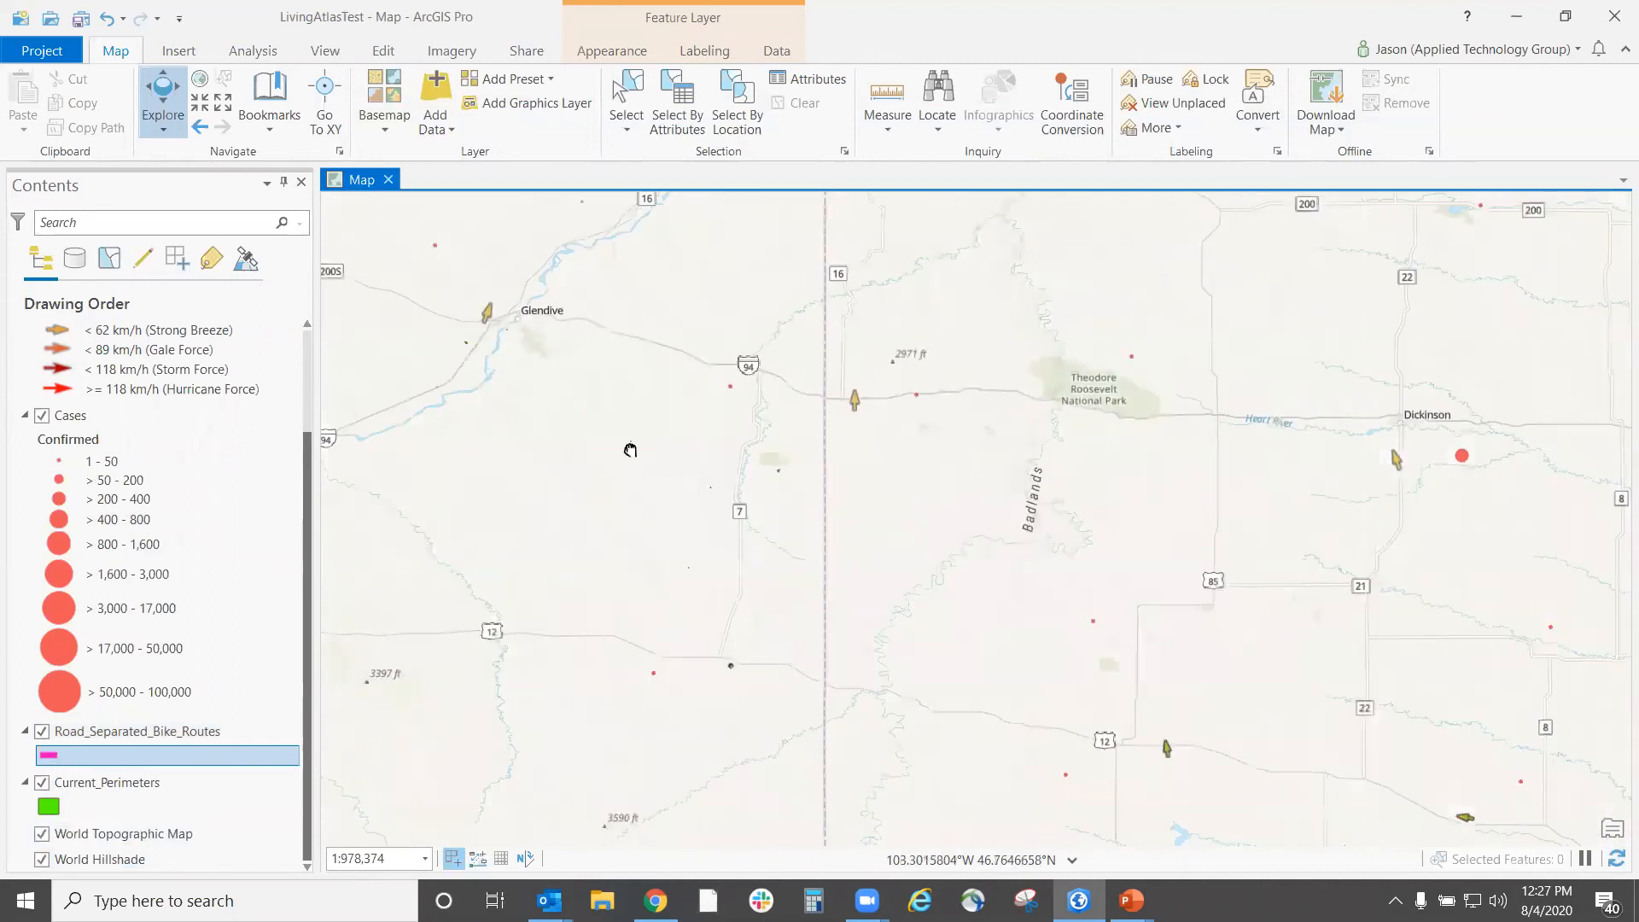
pyautogui.scroll(-2, 939, 507)
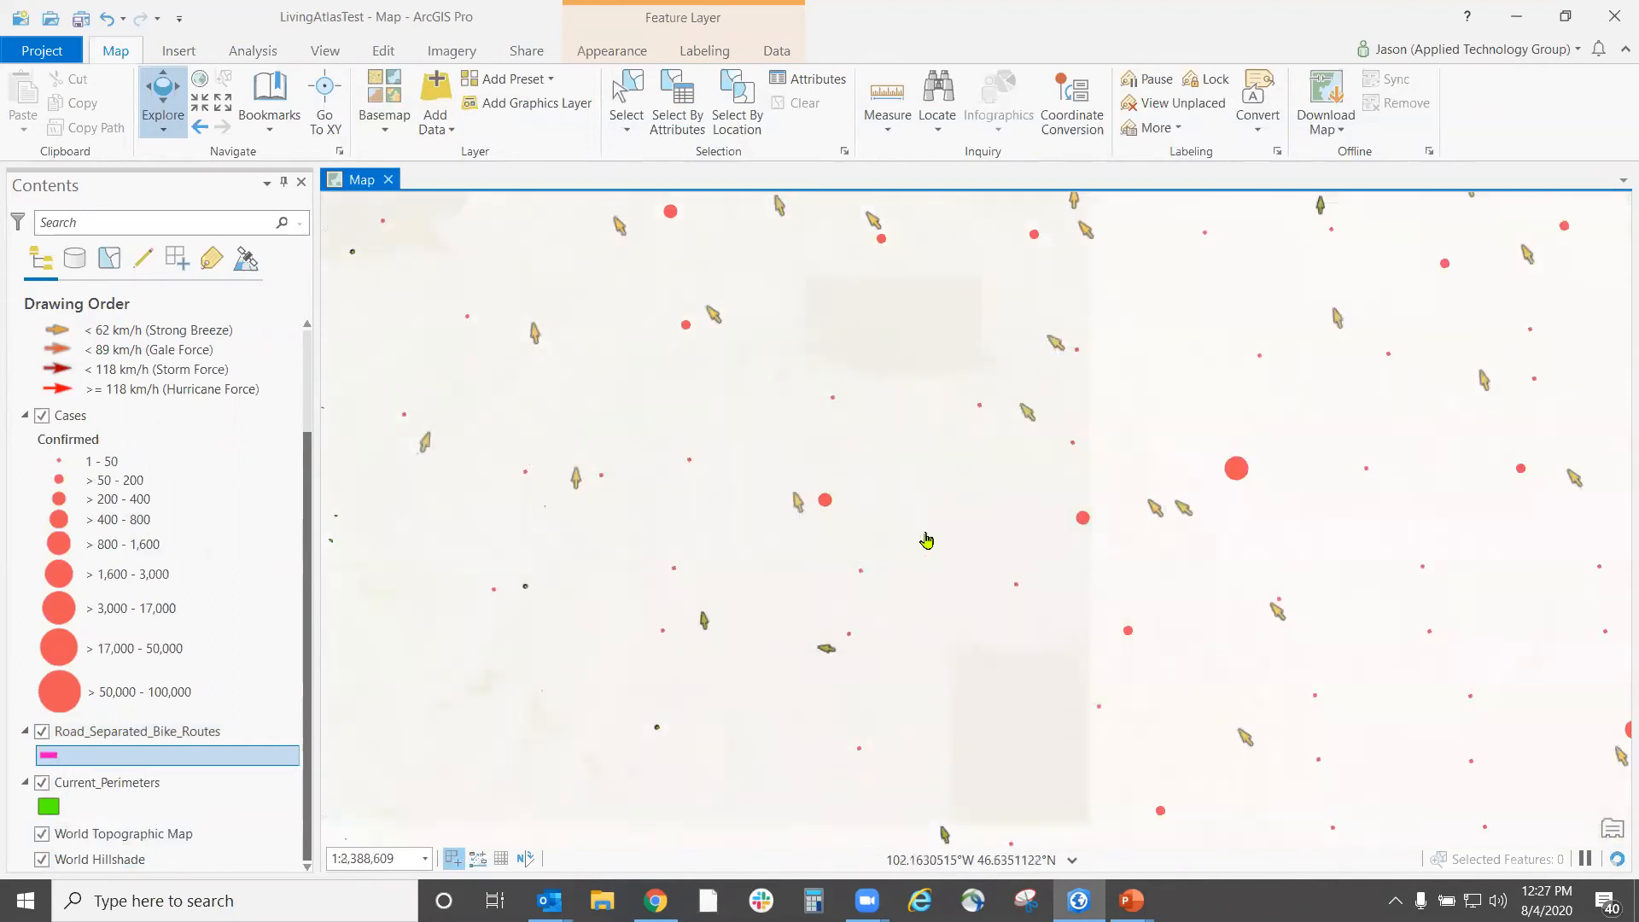
pyautogui.moveTo(1365, 560); pyautogui.dragTo(1266, 577)
pyautogui.scroll(-1, 878, 632)
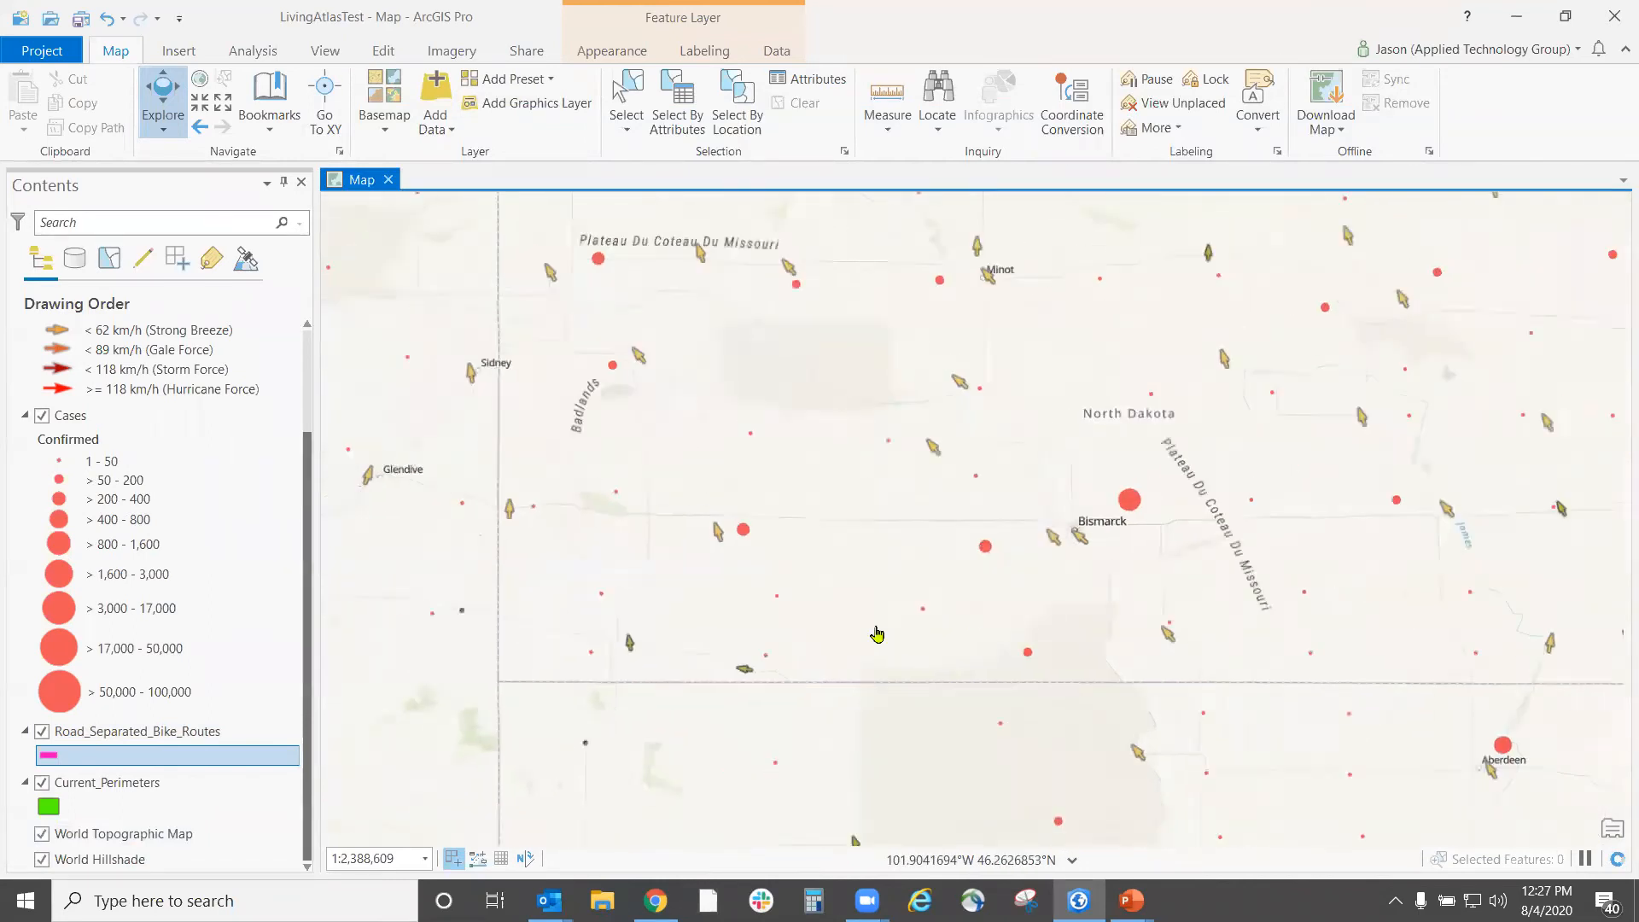
# - Search the Living Atlas for "campgrounds" as data to add to the map
pyautogui.moveTo(574, 618); pyautogui.dragTo(1081, 552)
pyautogui.scroll(-1, 1059, 552)
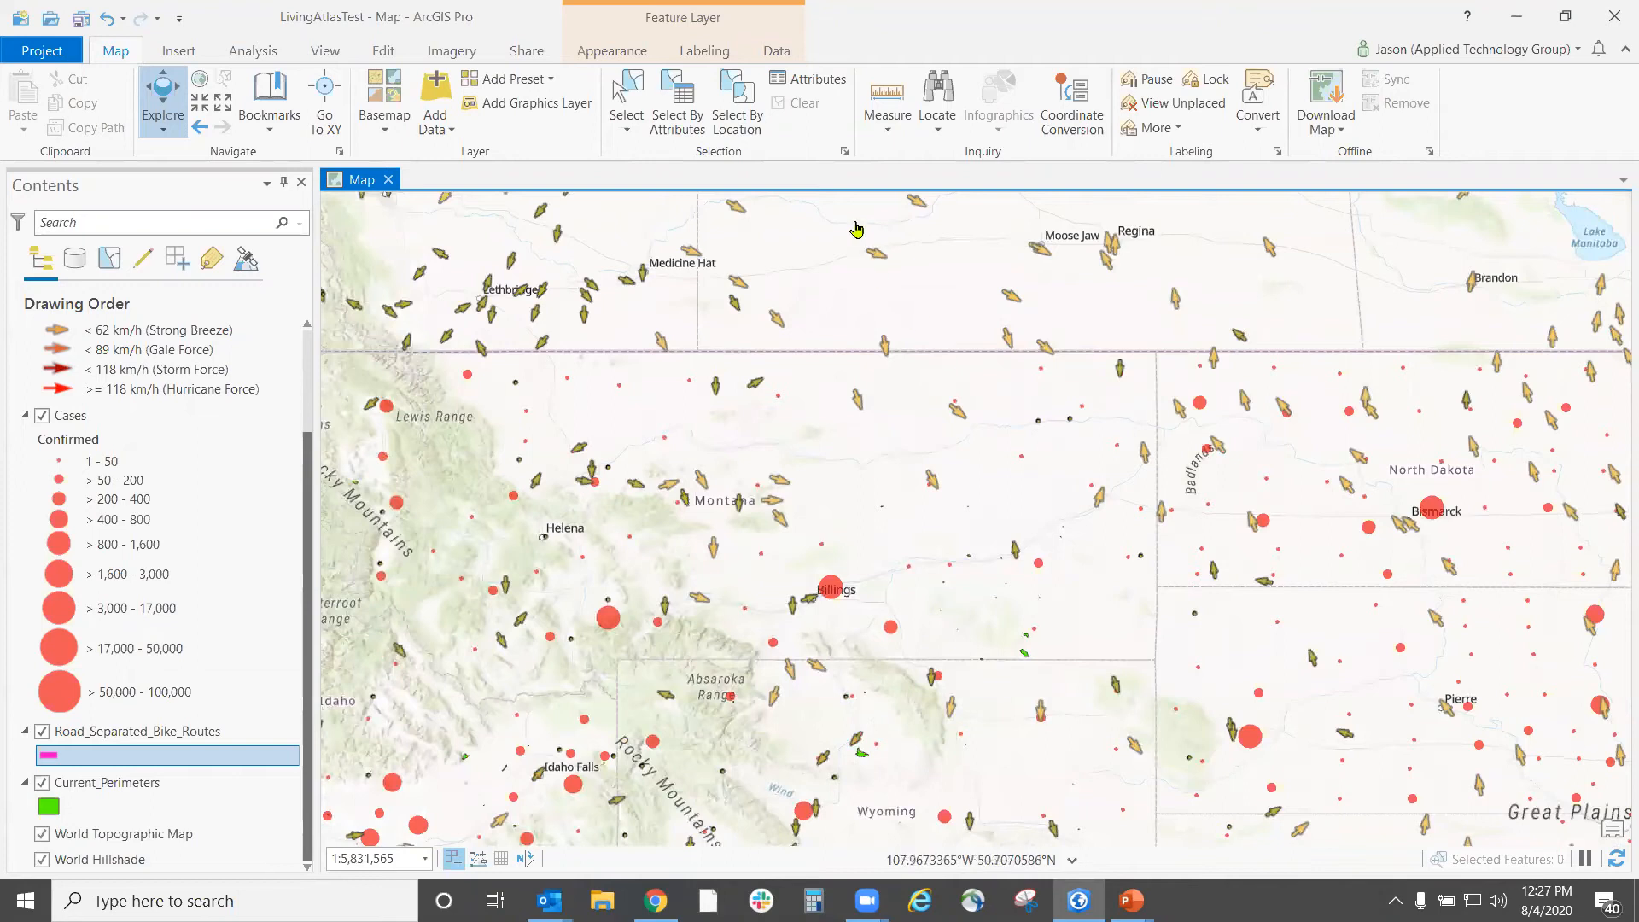
pyautogui.click(438, 124)
pyautogui.click(456, 170)
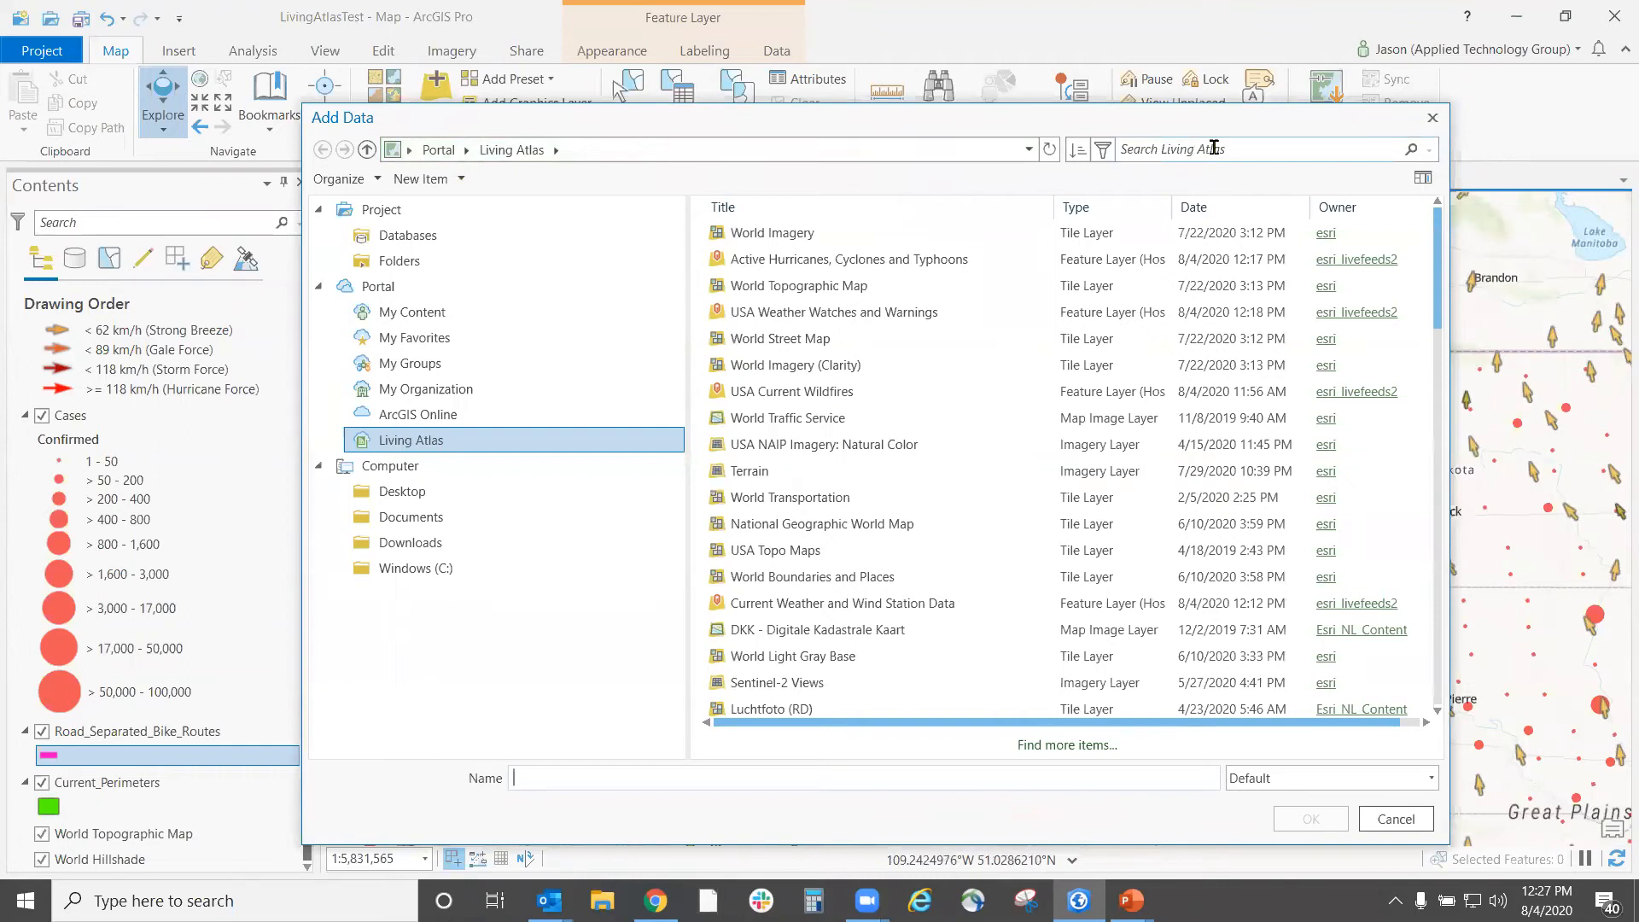
pyautogui.click(1235, 148)
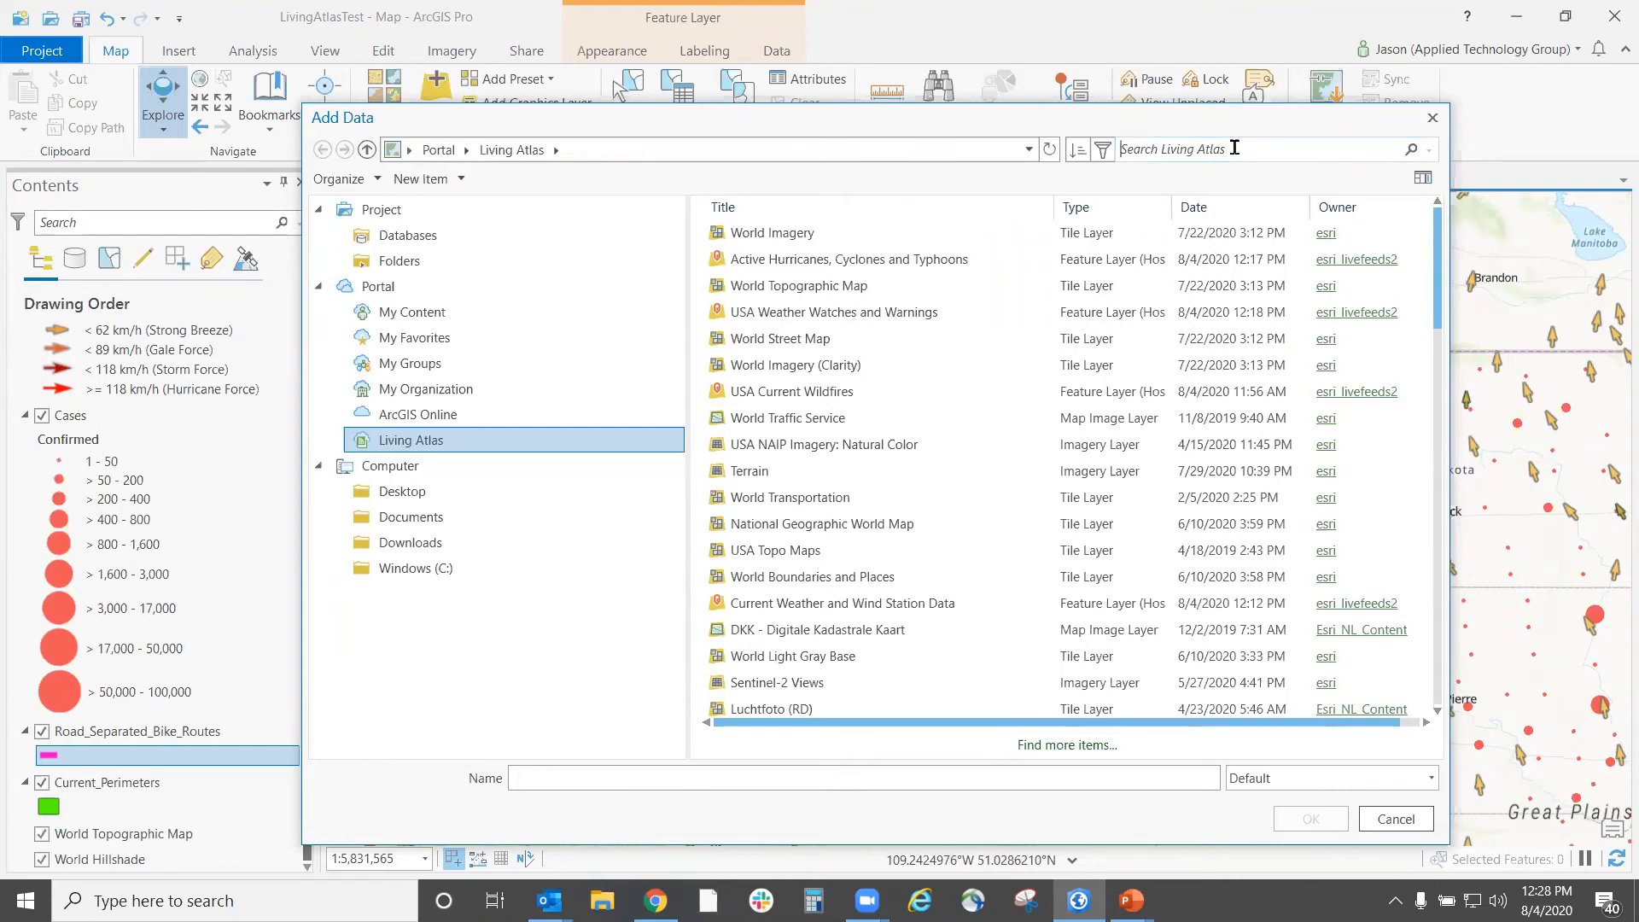
pyautogui.write('campground')
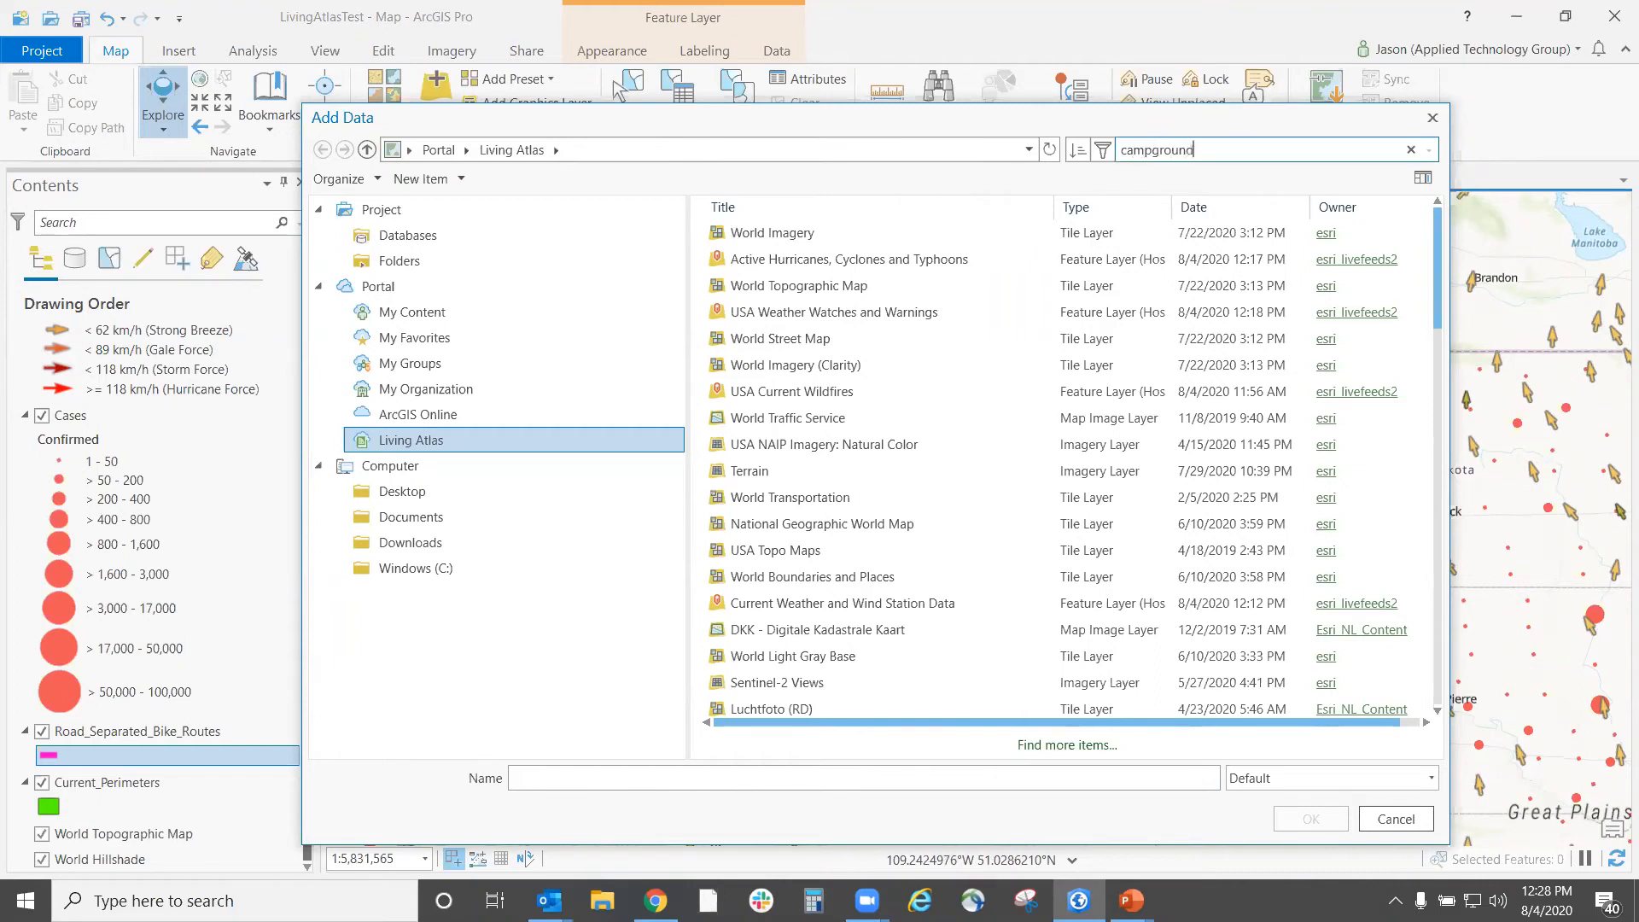
pyautogui.press('Return')
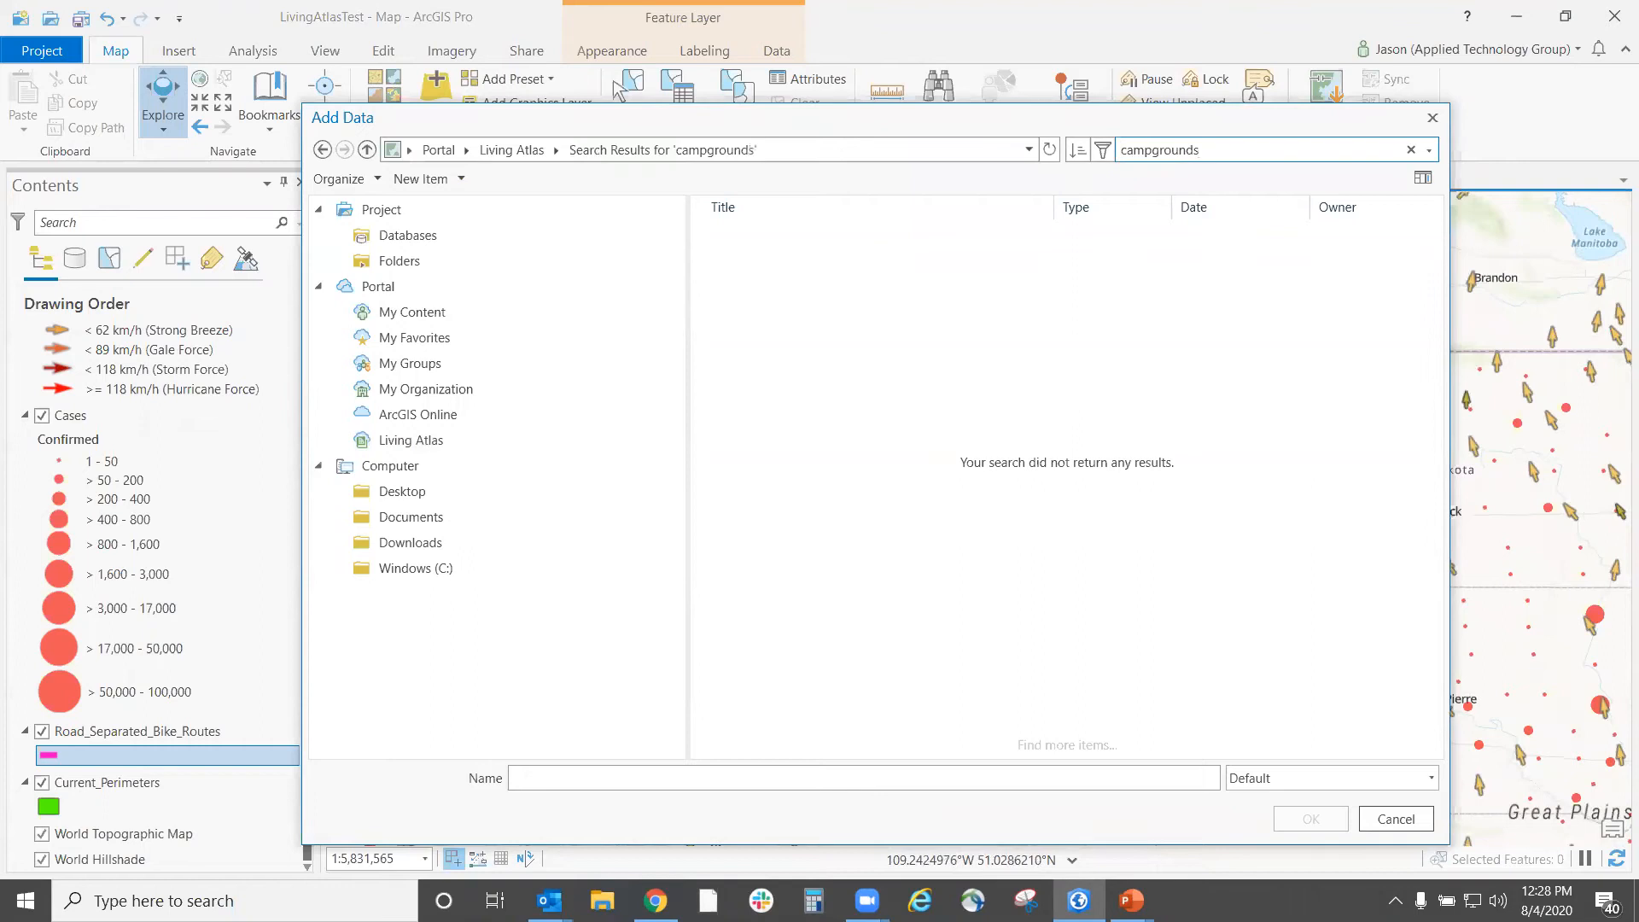
# - Search the Living Atlas for "blm" and add the USA Federal Lands feature layer to the map
pyautogui.moveTo(1242, 151); pyautogui.dragTo(1109, 159)
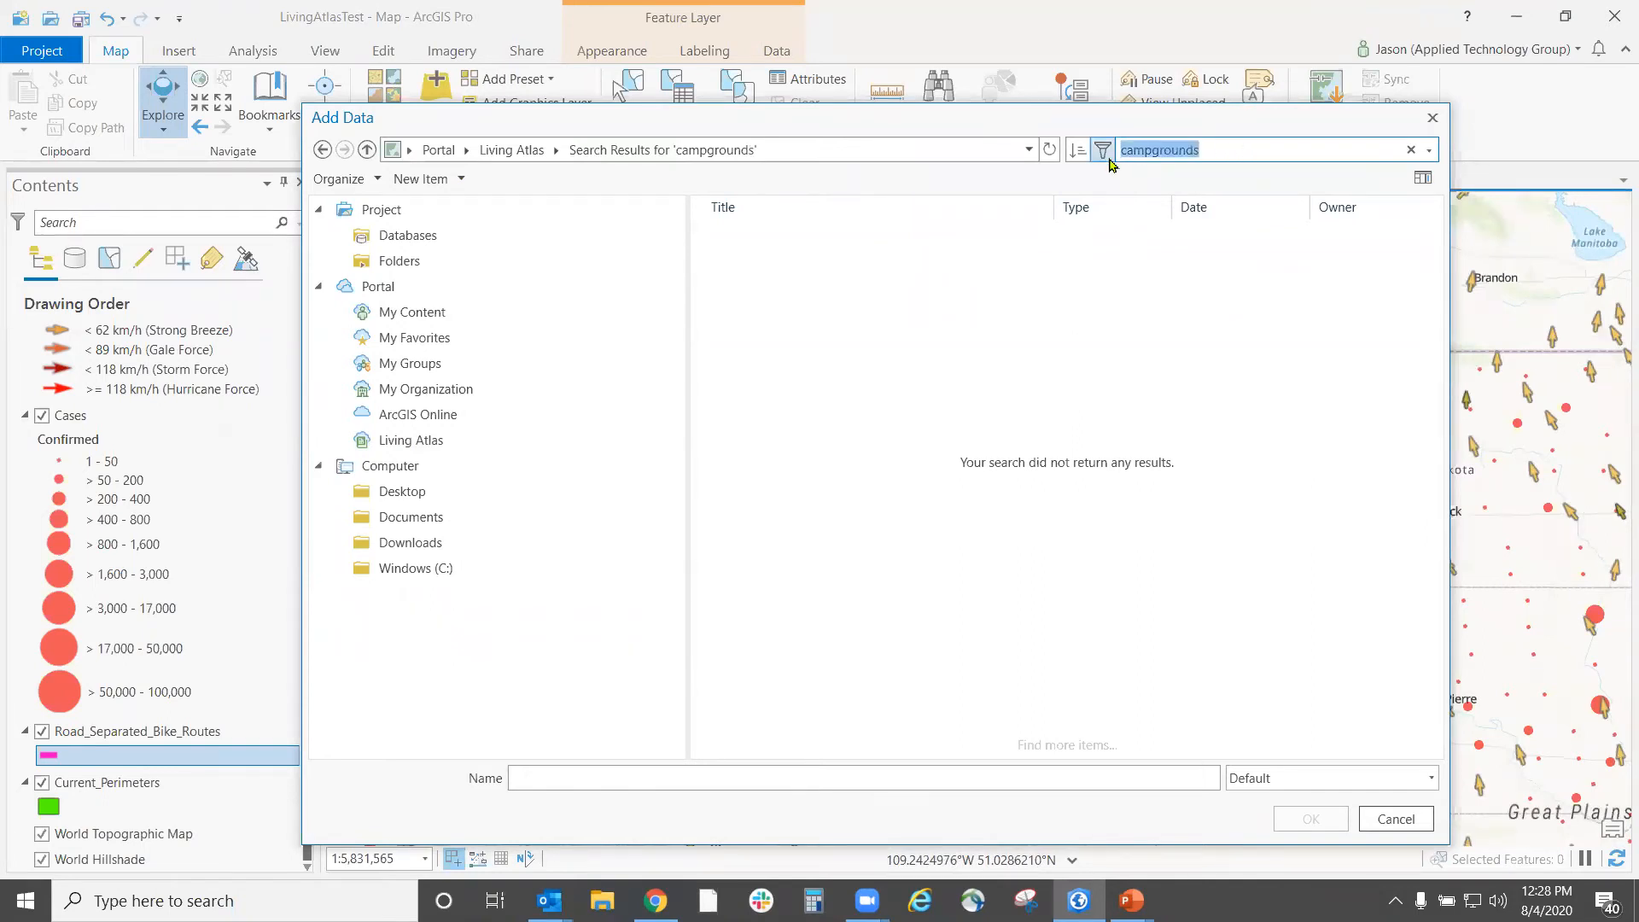
pyautogui.write('blm')
pyautogui.press('Return')
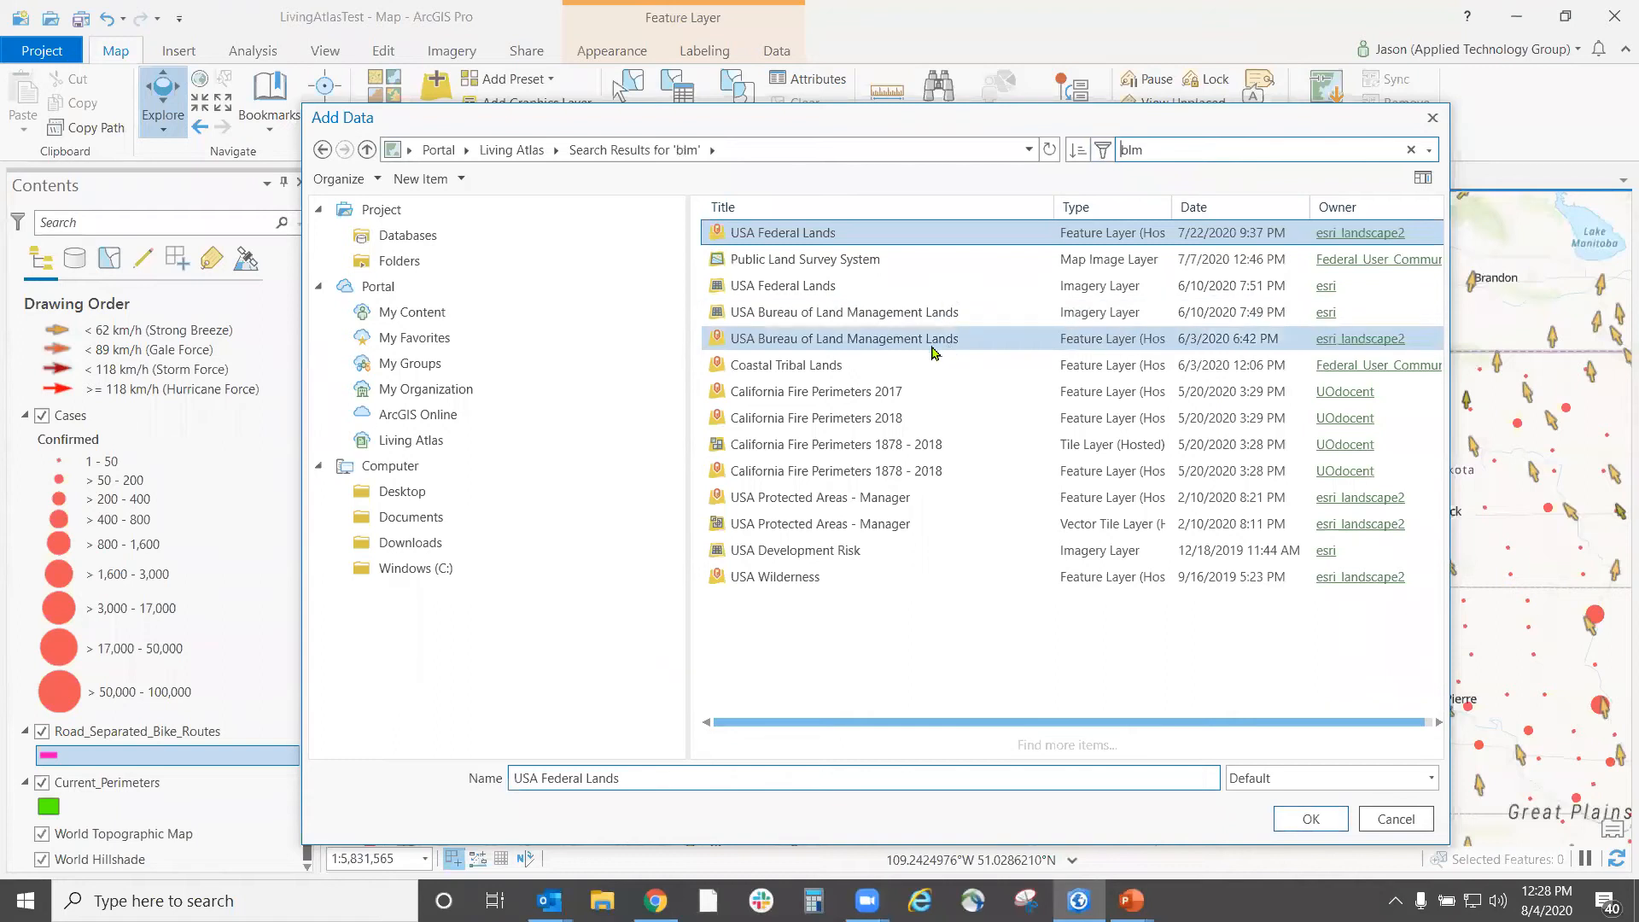
pyautogui.doubleClick(837, 341)
pyautogui.doubleClick(809, 234)
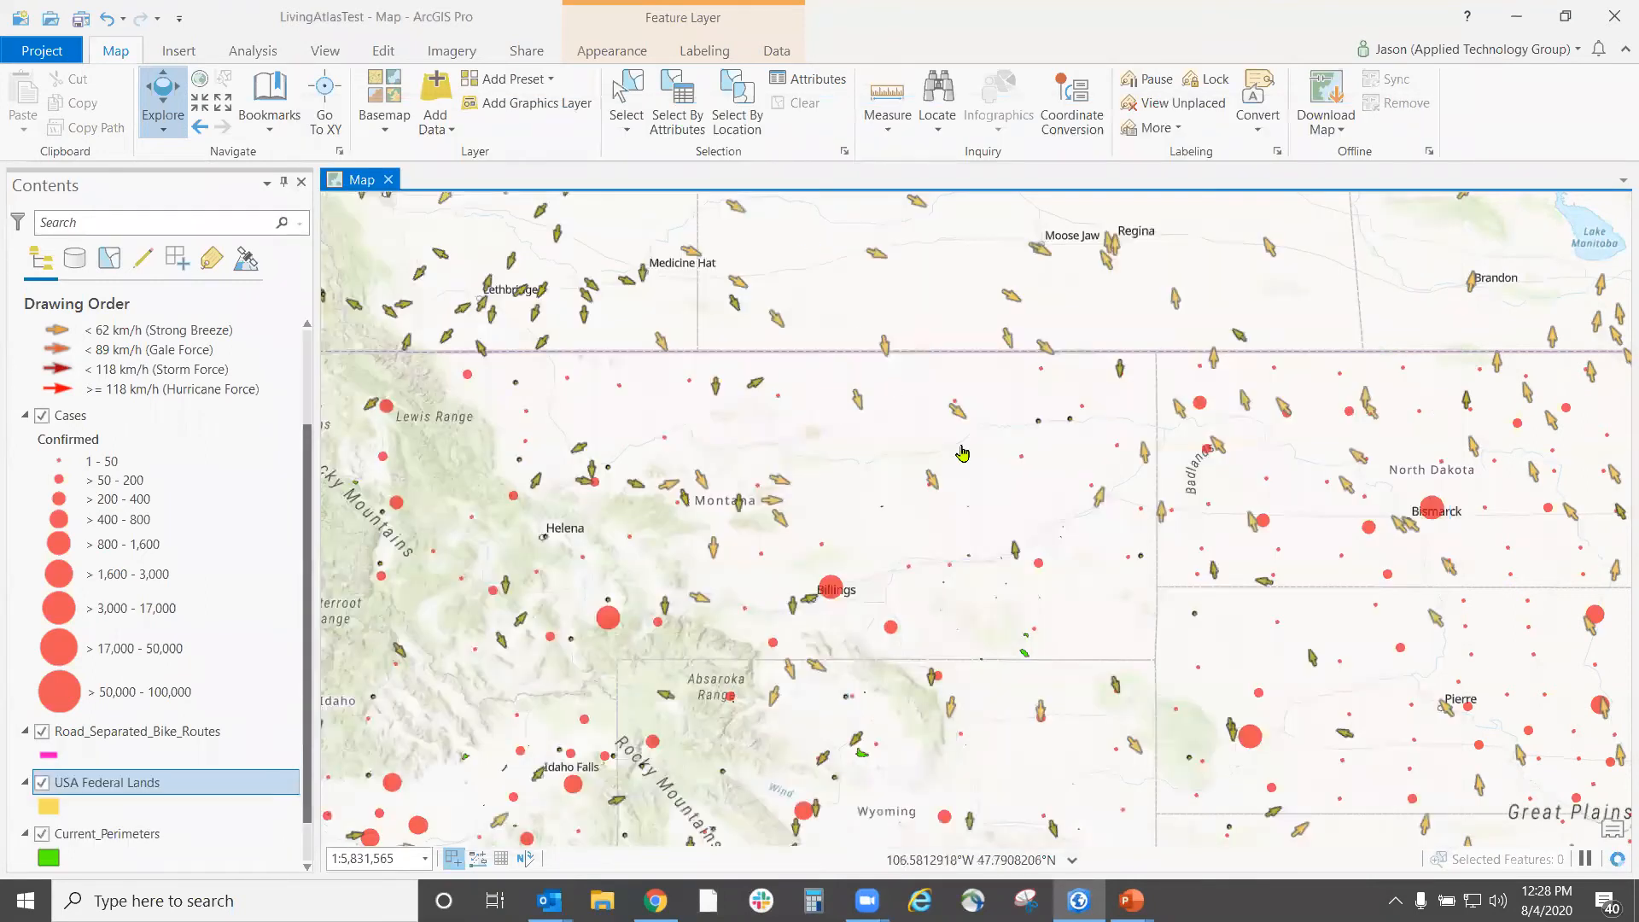
# - Change the polygon symbol of the USA Federal Lands layer to Blue (Bright)
pyautogui.click(49, 812)
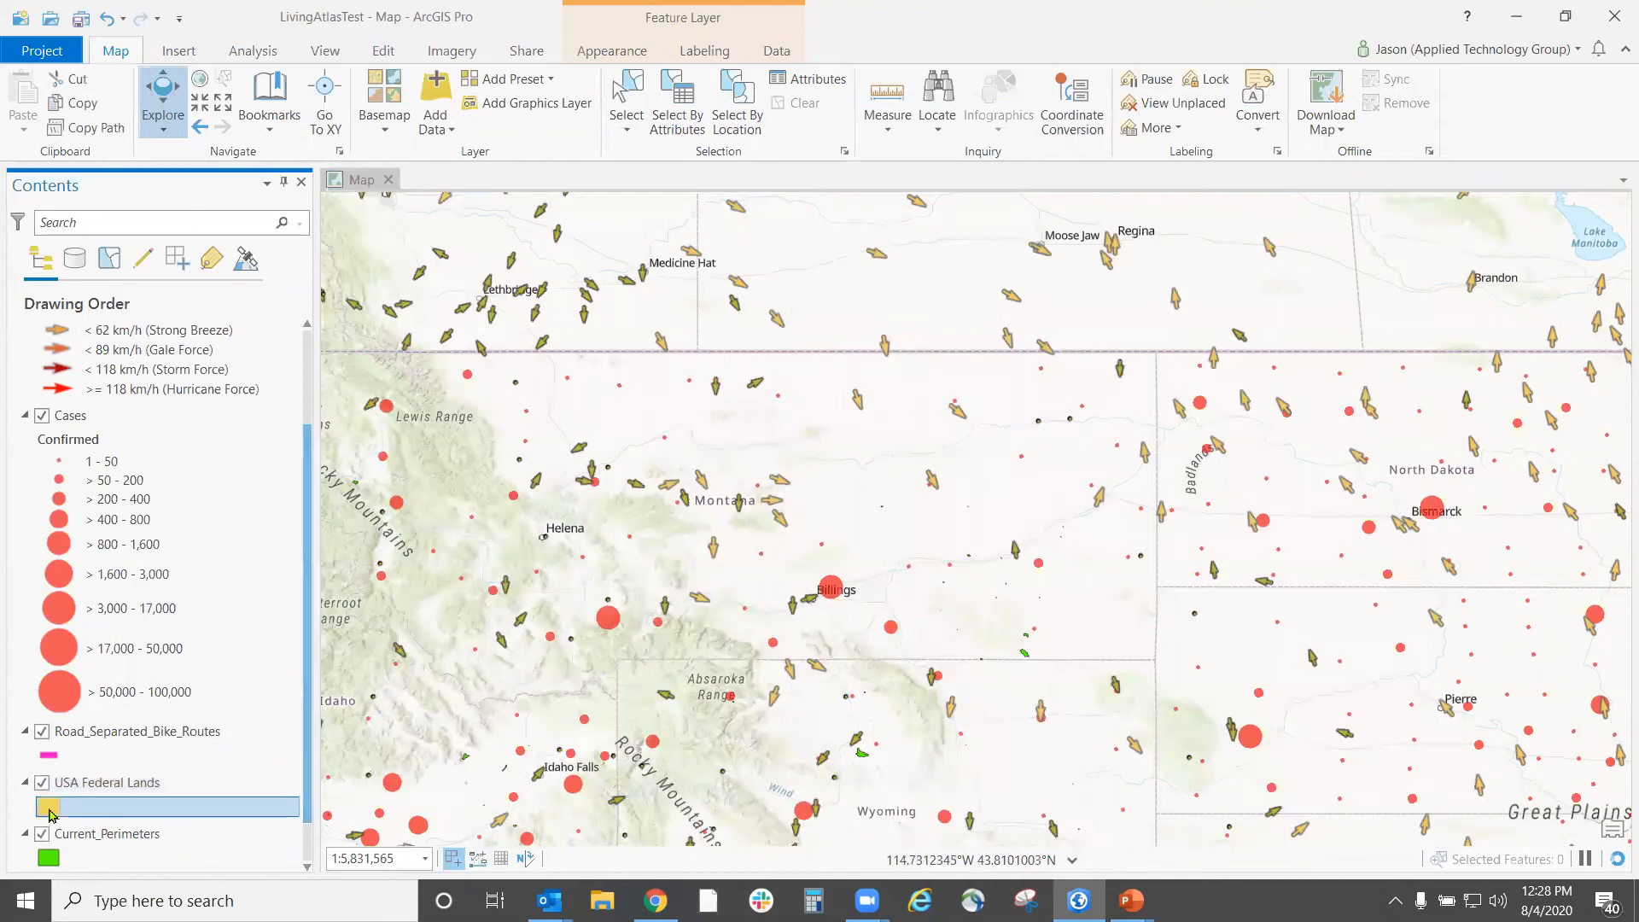
pyautogui.scroll(-5, 1528, 597)
pyautogui.scroll(-6, 1536, 640)
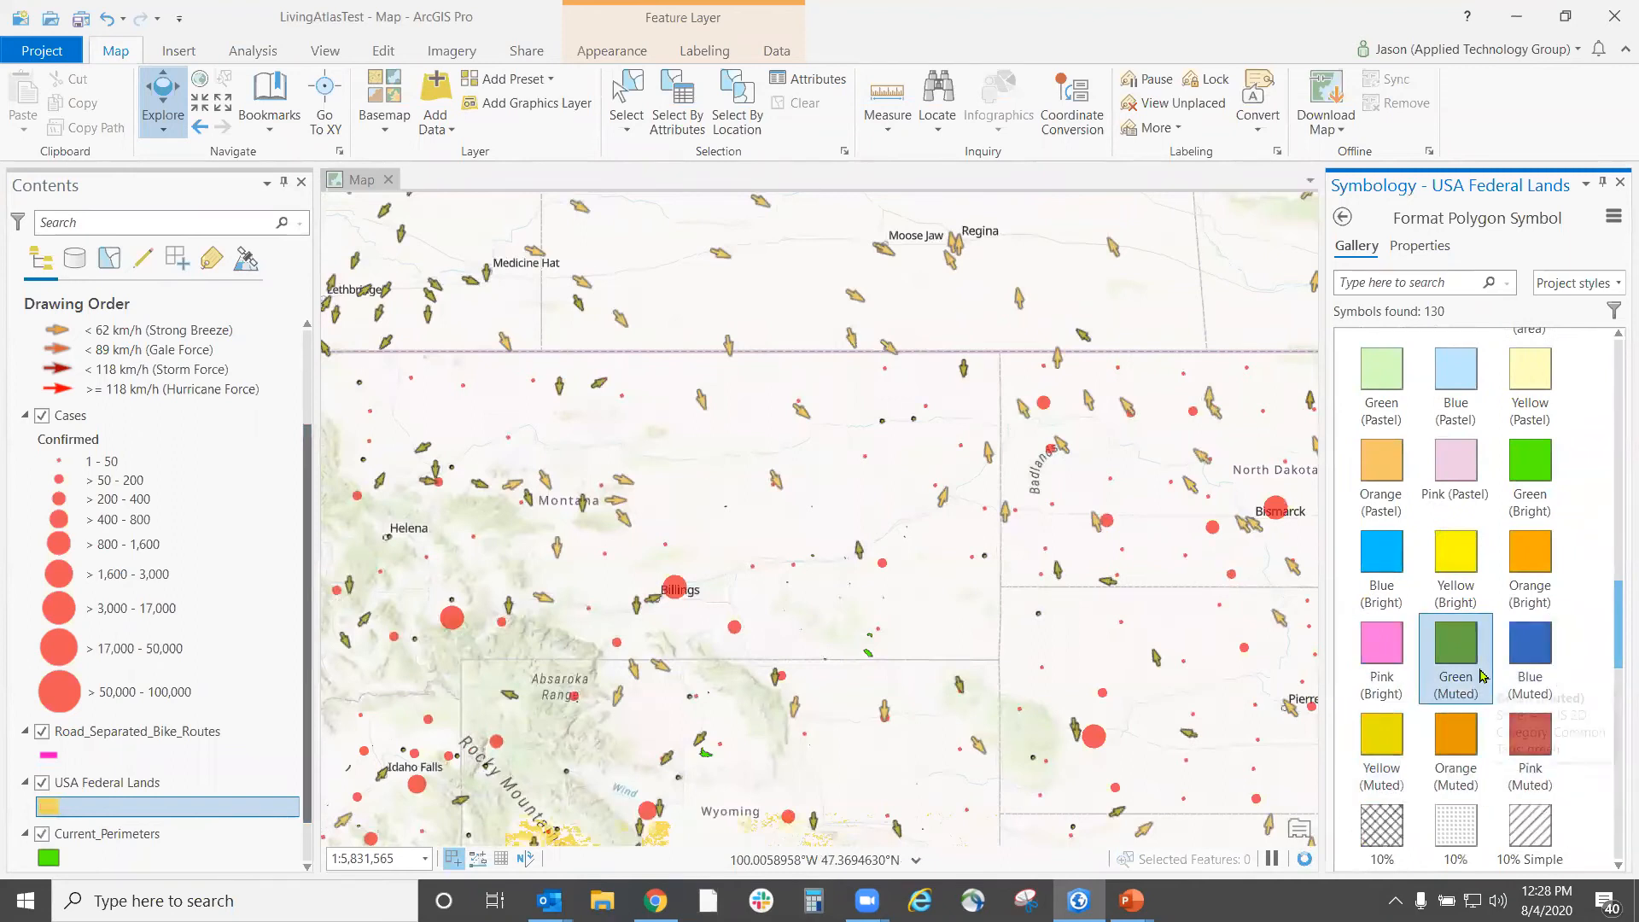
pyautogui.click(1381, 553)
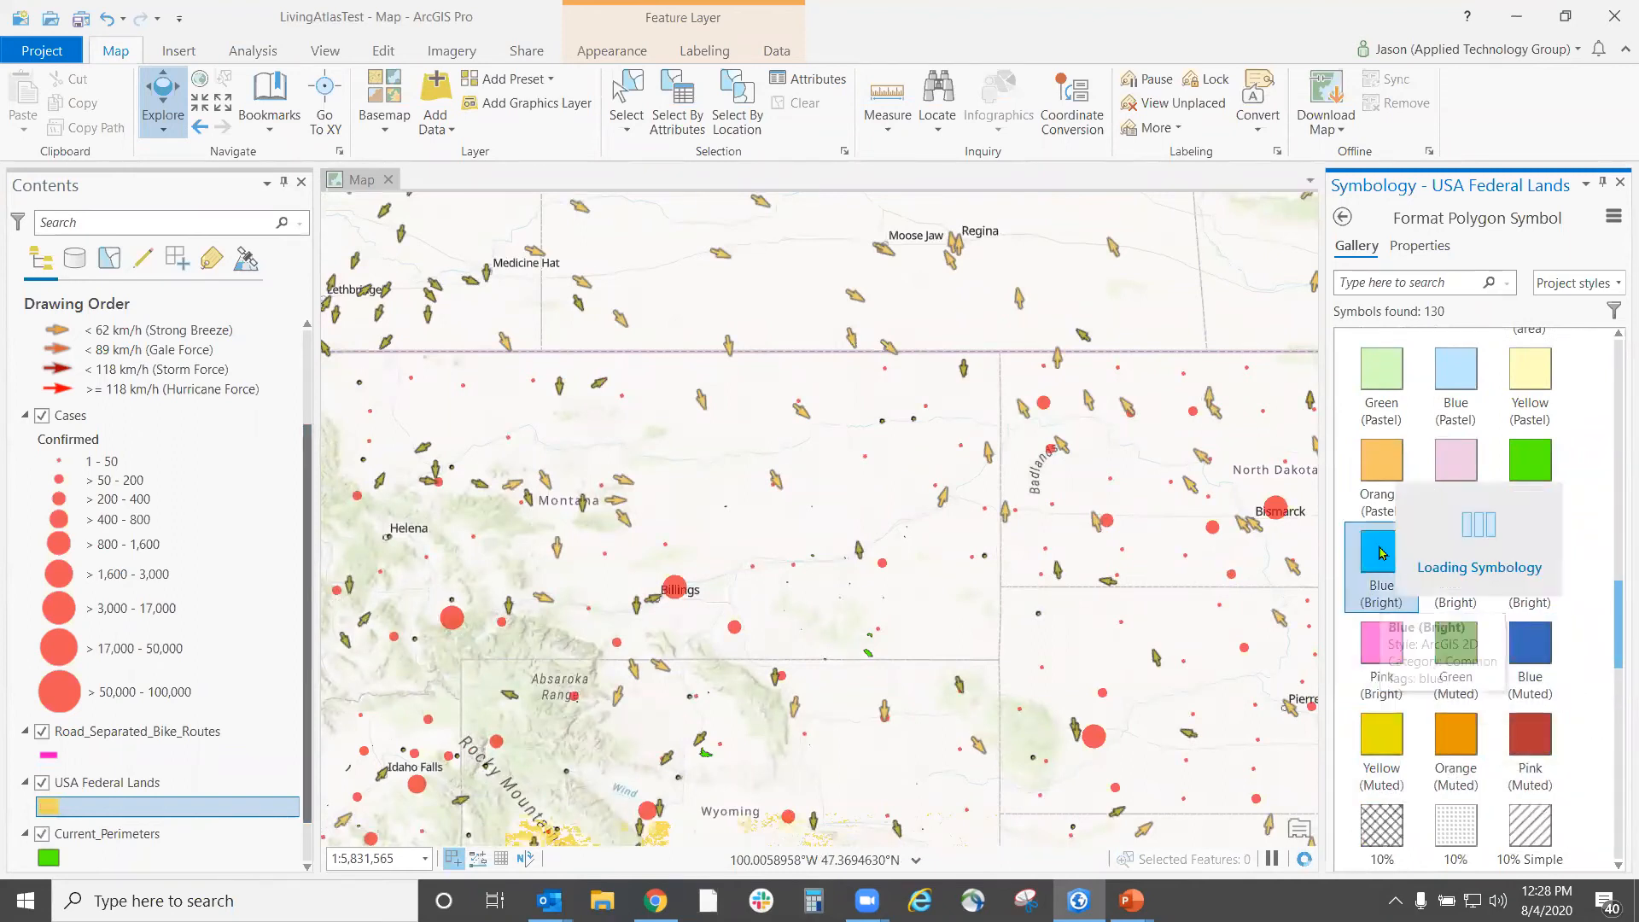
pyautogui.click(1617, 184)
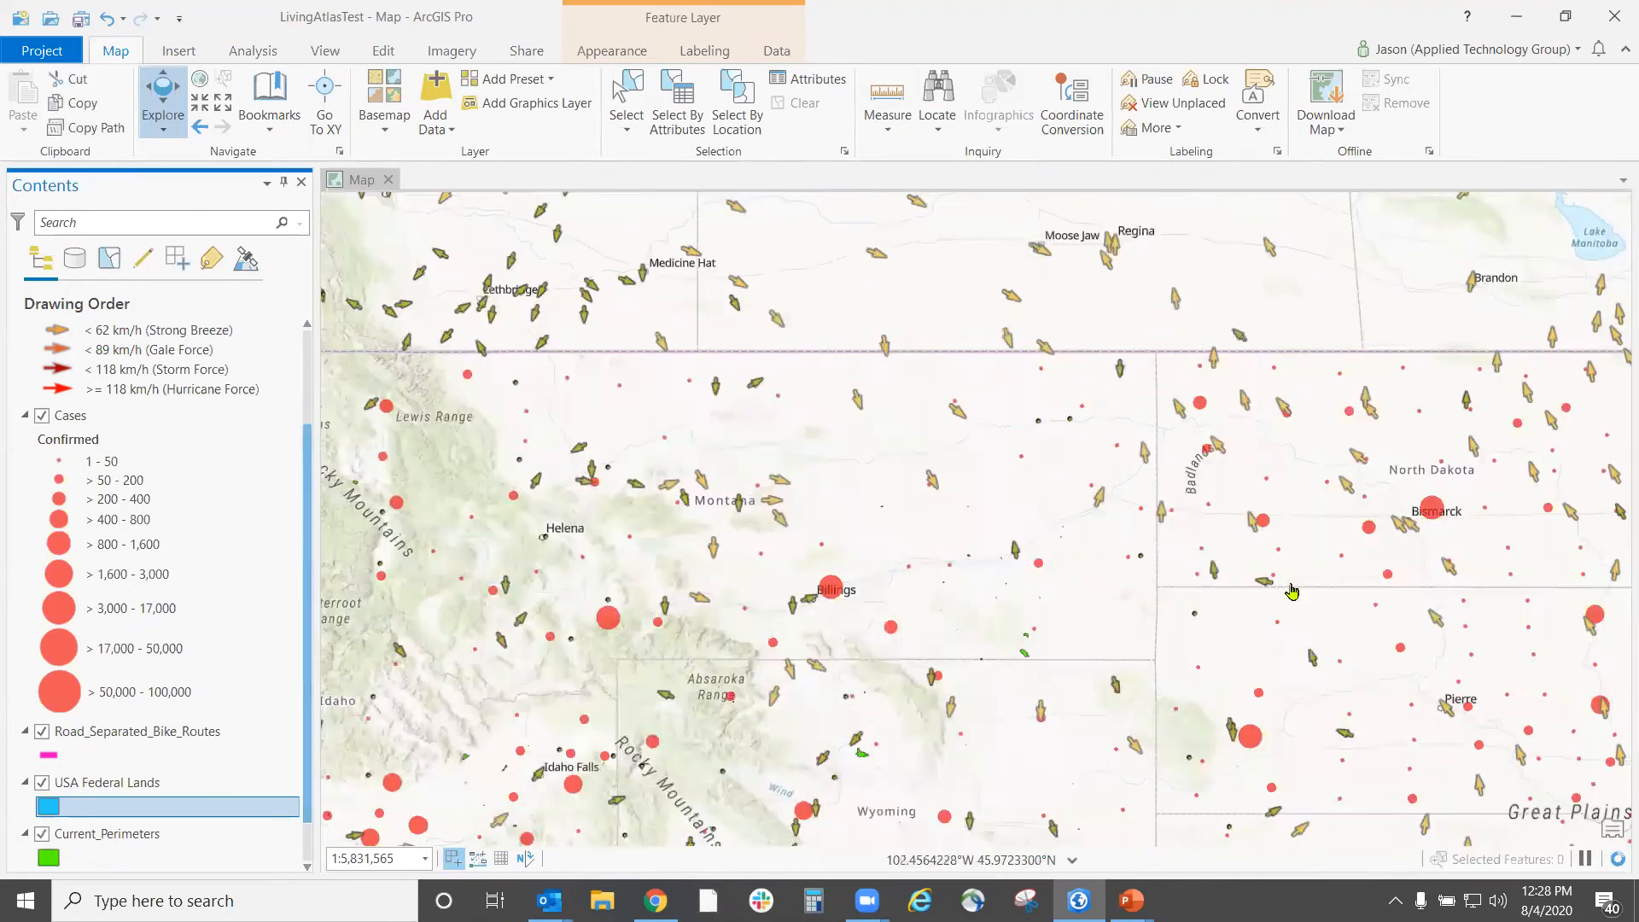
# - Examine the federal lands across Montana and western North Dakota, around Miles City, Glendive and Glasgow
pyautogui.scroll(3, 1291, 587)
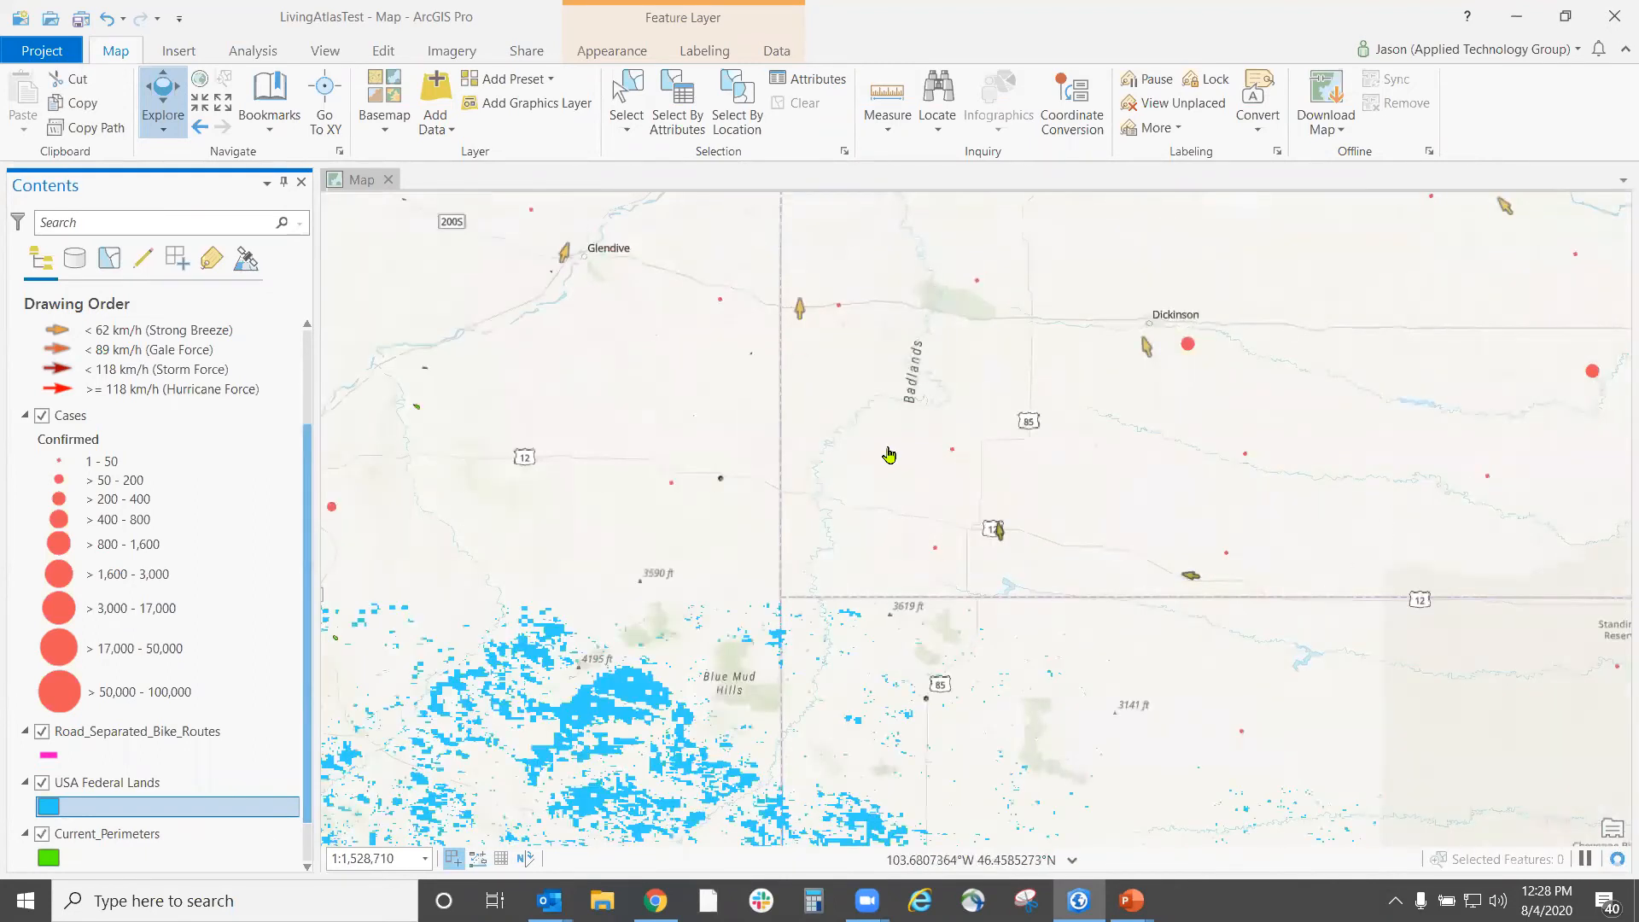
pyautogui.moveTo(958, 386); pyautogui.dragTo(1311, 488)
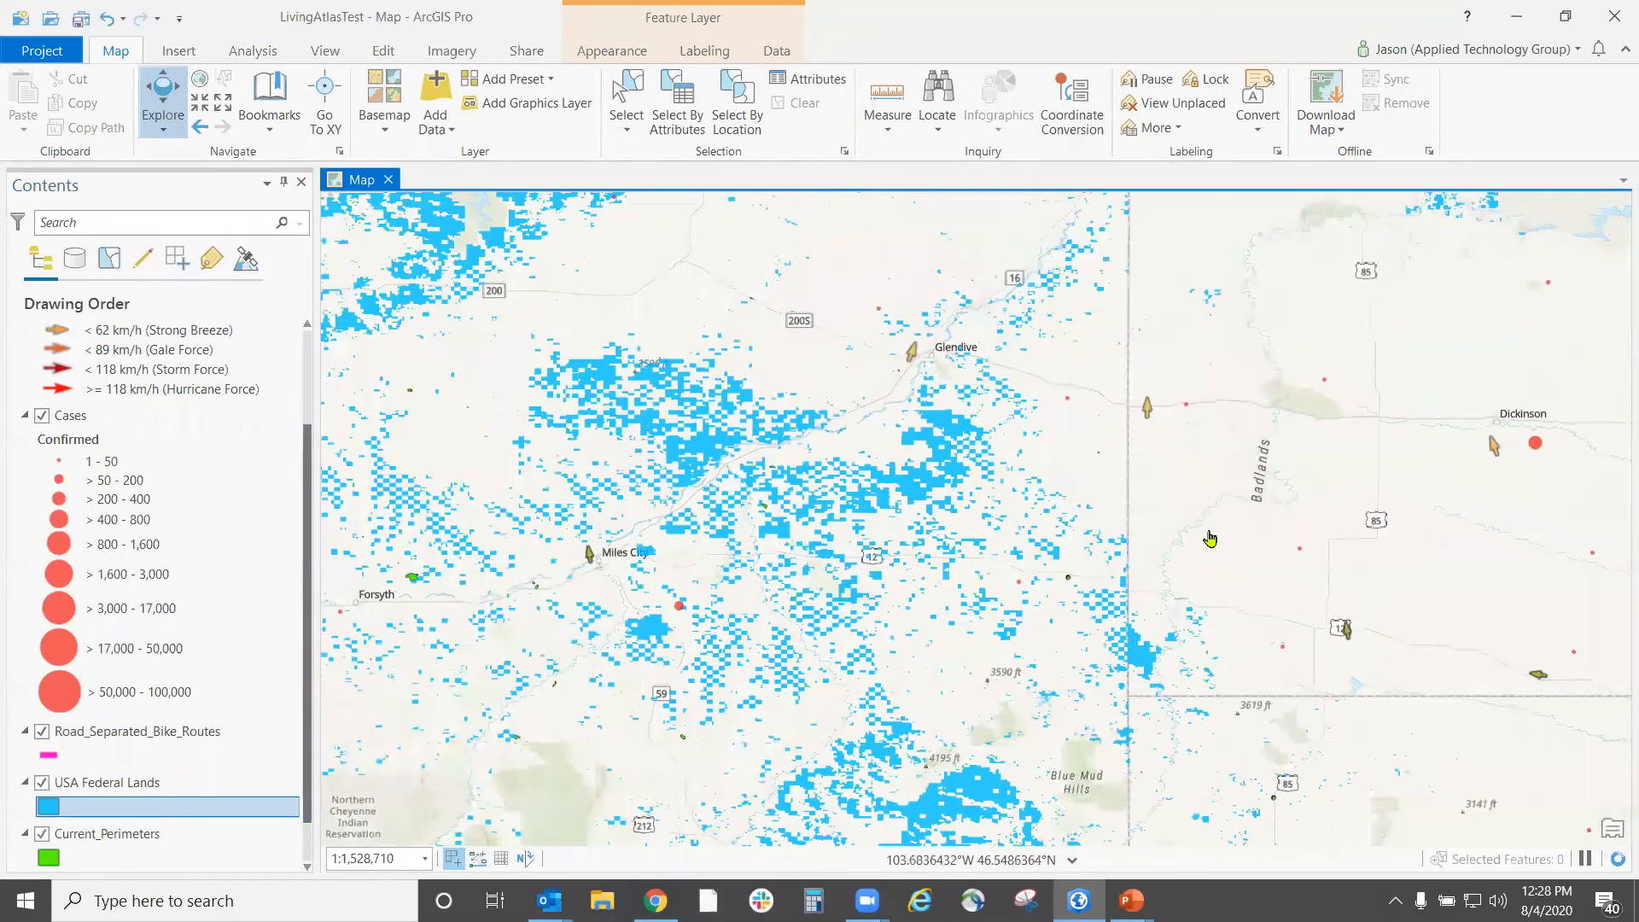
pyautogui.moveTo(1029, 450); pyautogui.dragTo(863, 576)
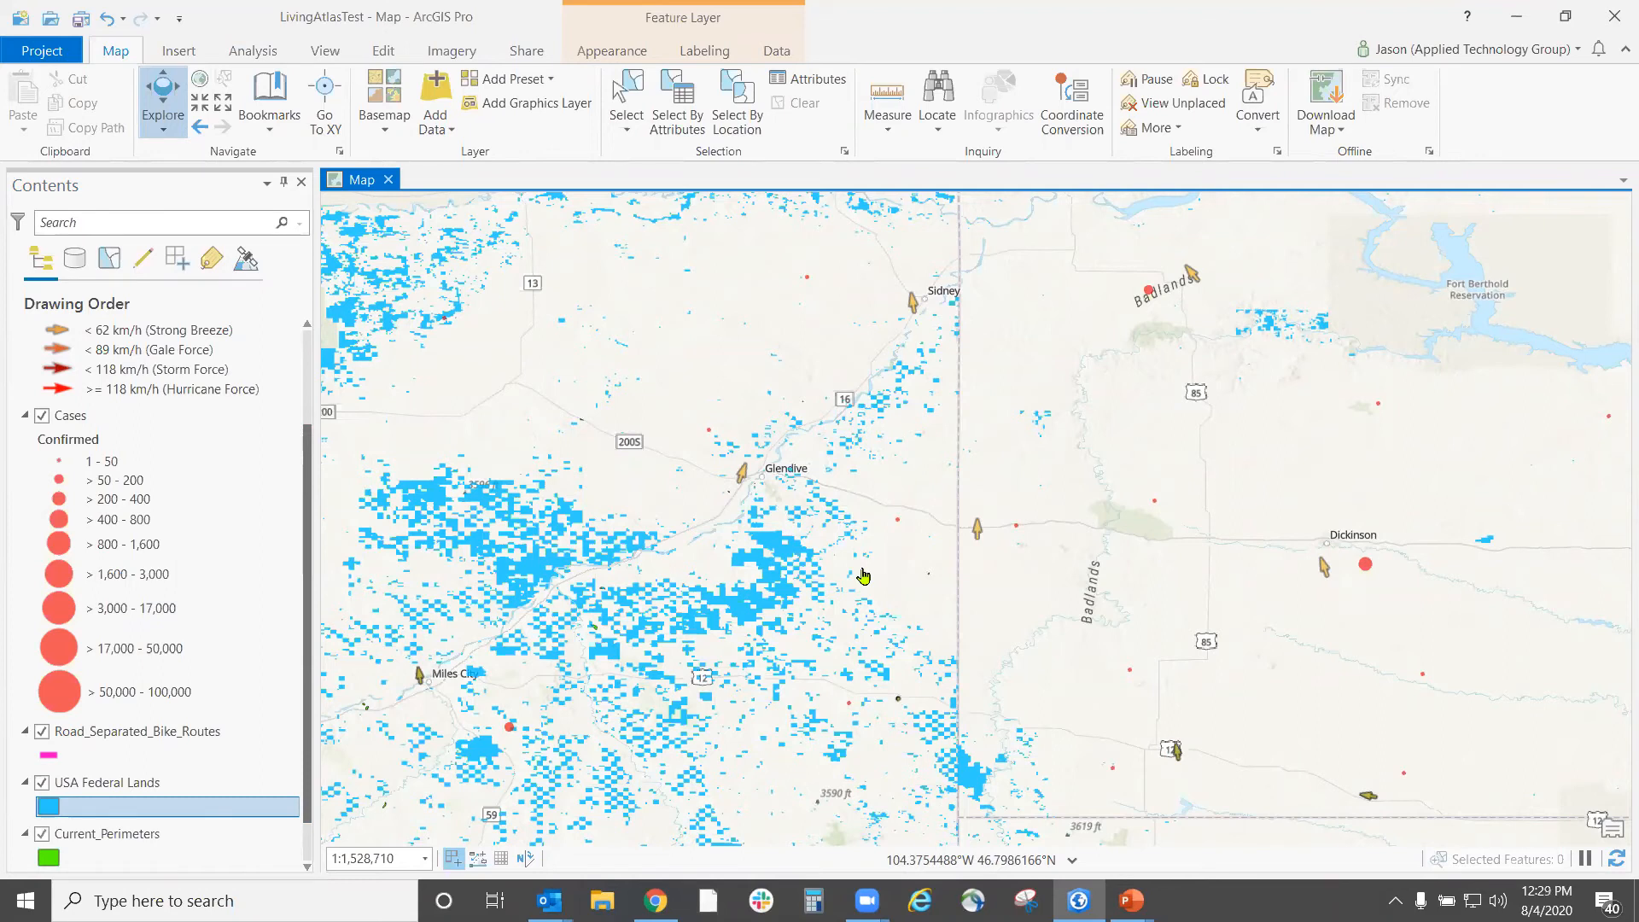
pyautogui.scroll(-3, 863, 576)
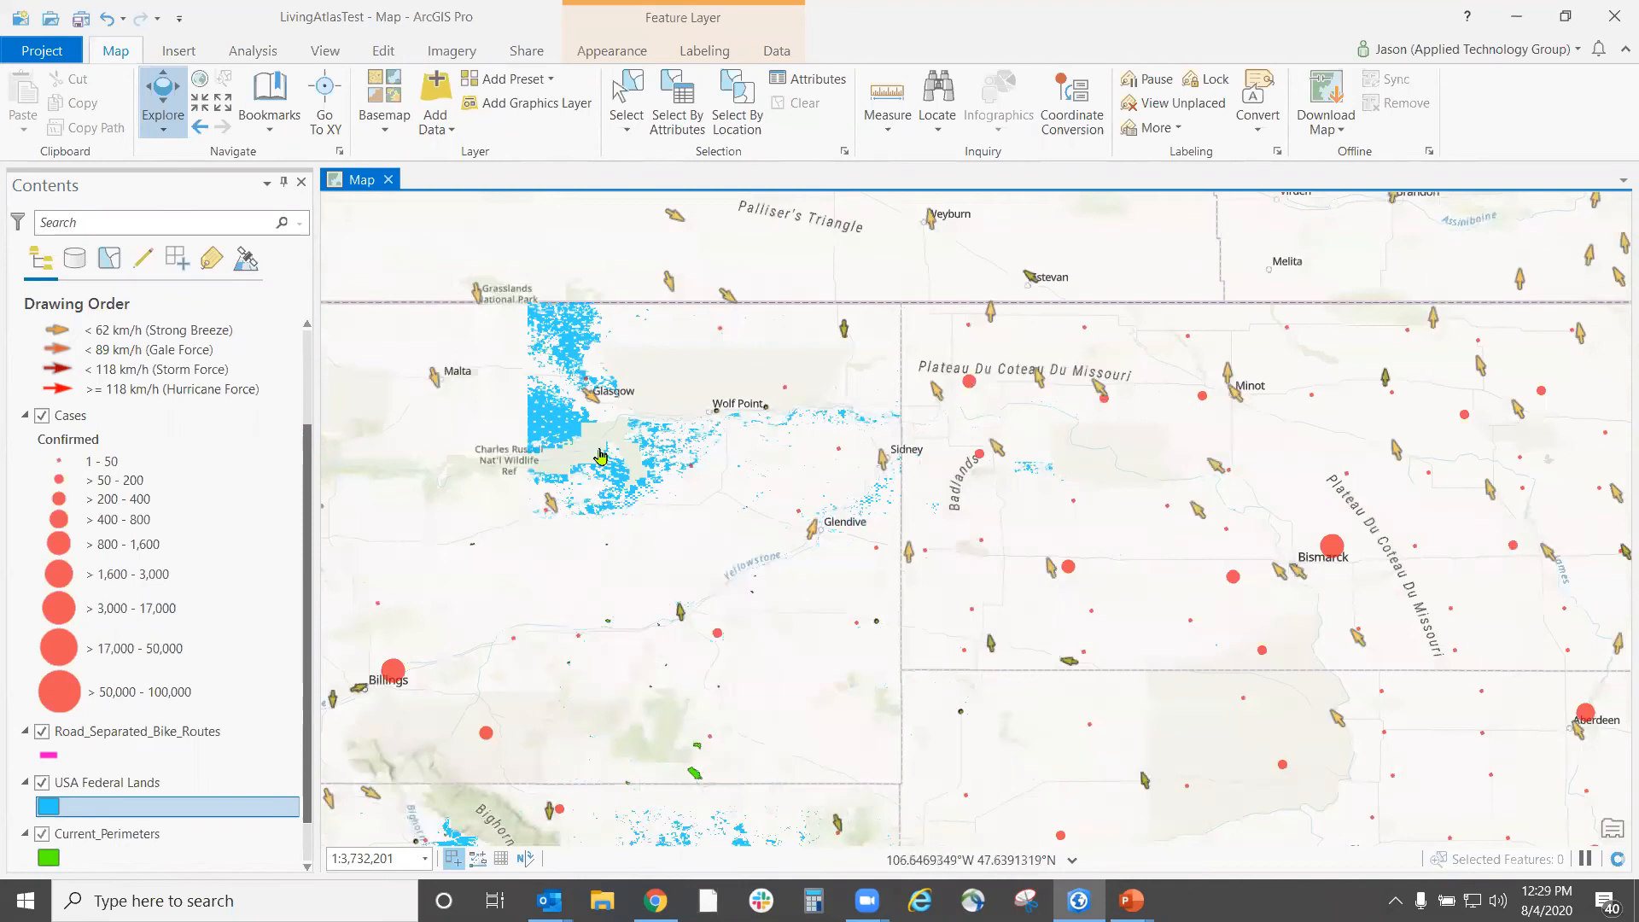
pyautogui.moveTo(646, 468); pyautogui.dragTo(1082, 530)
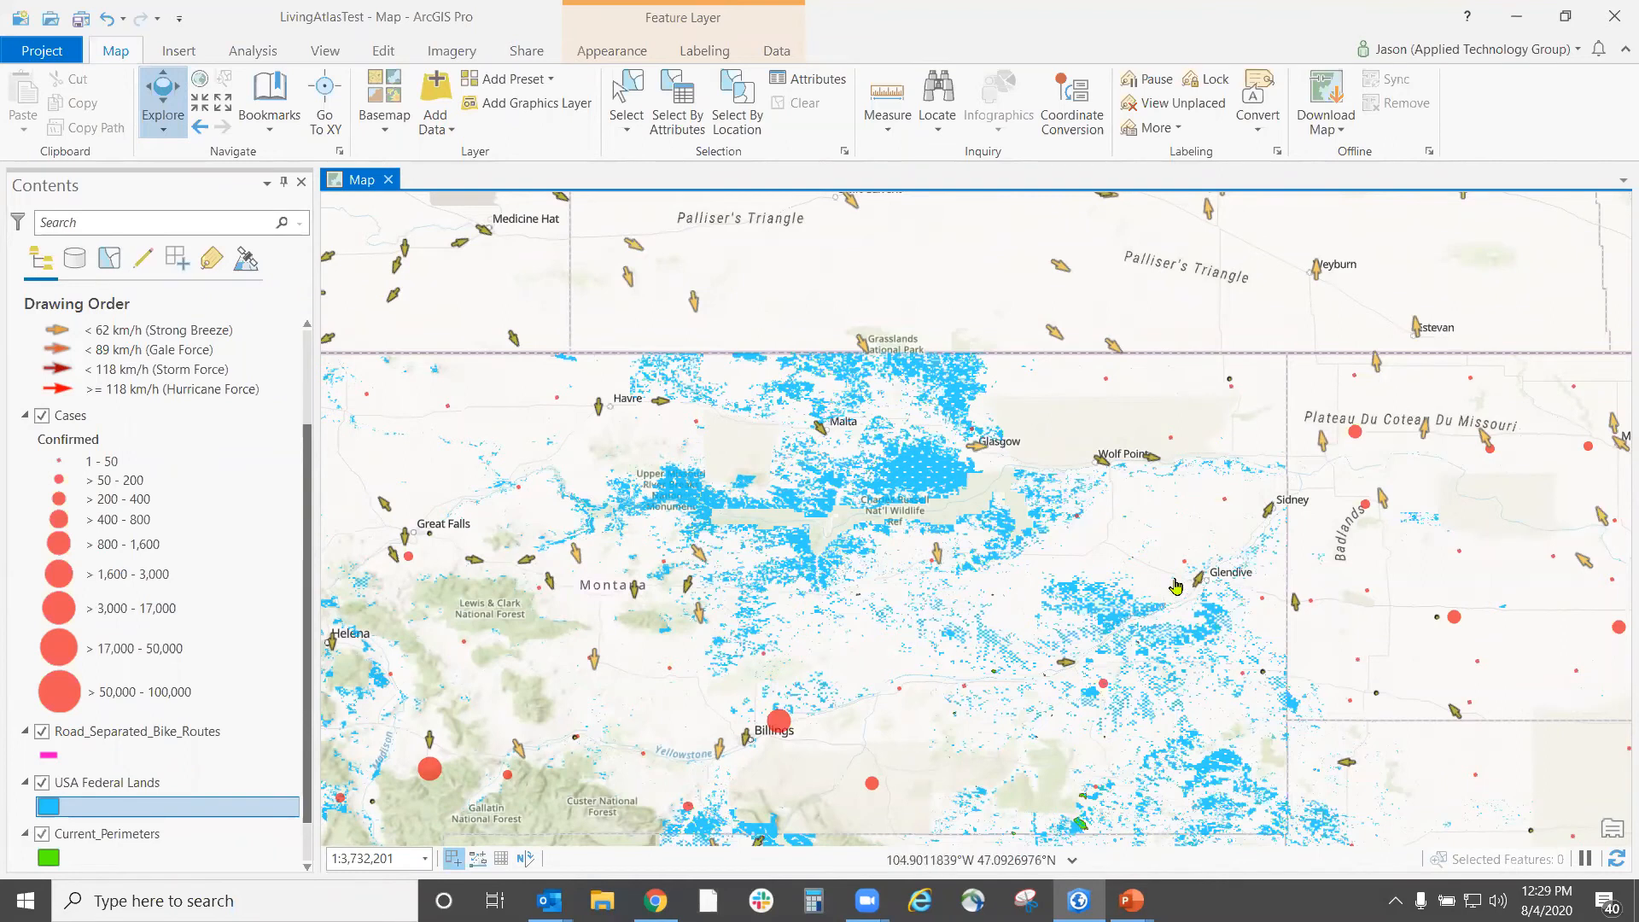
# - Search the Living Atlas for "demographics" and add the State layer from Popular Demographics in the United States
pyautogui.click(443, 129)
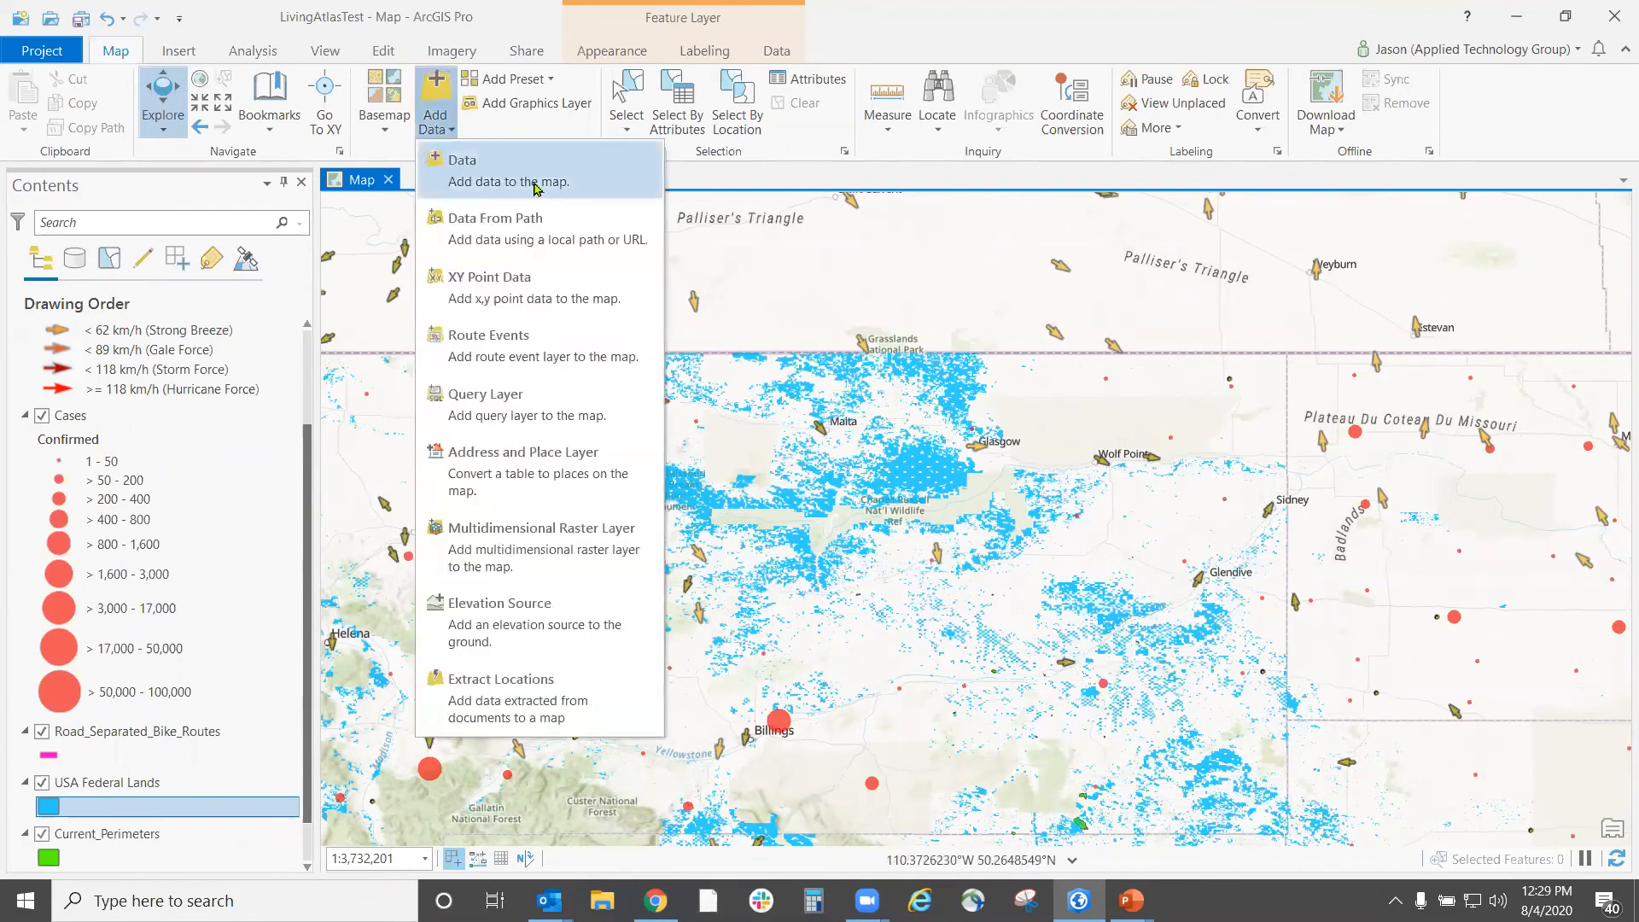
pyautogui.click(502, 186)
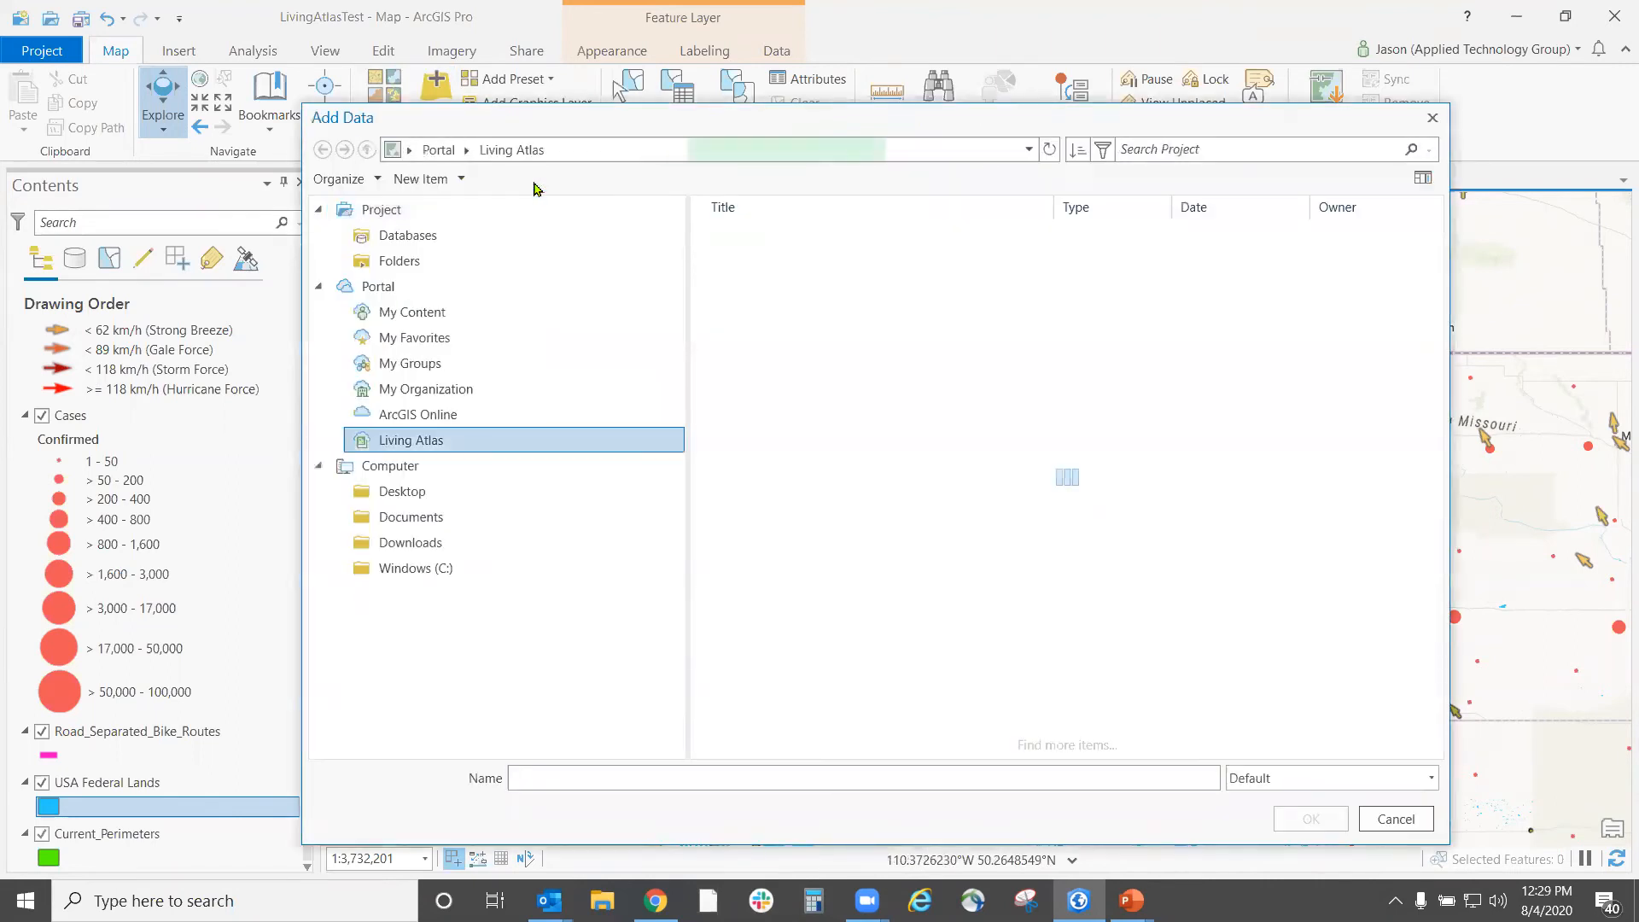
pyautogui.click(1229, 155)
pyautogui.write('demographics')
pyautogui.press('Return')
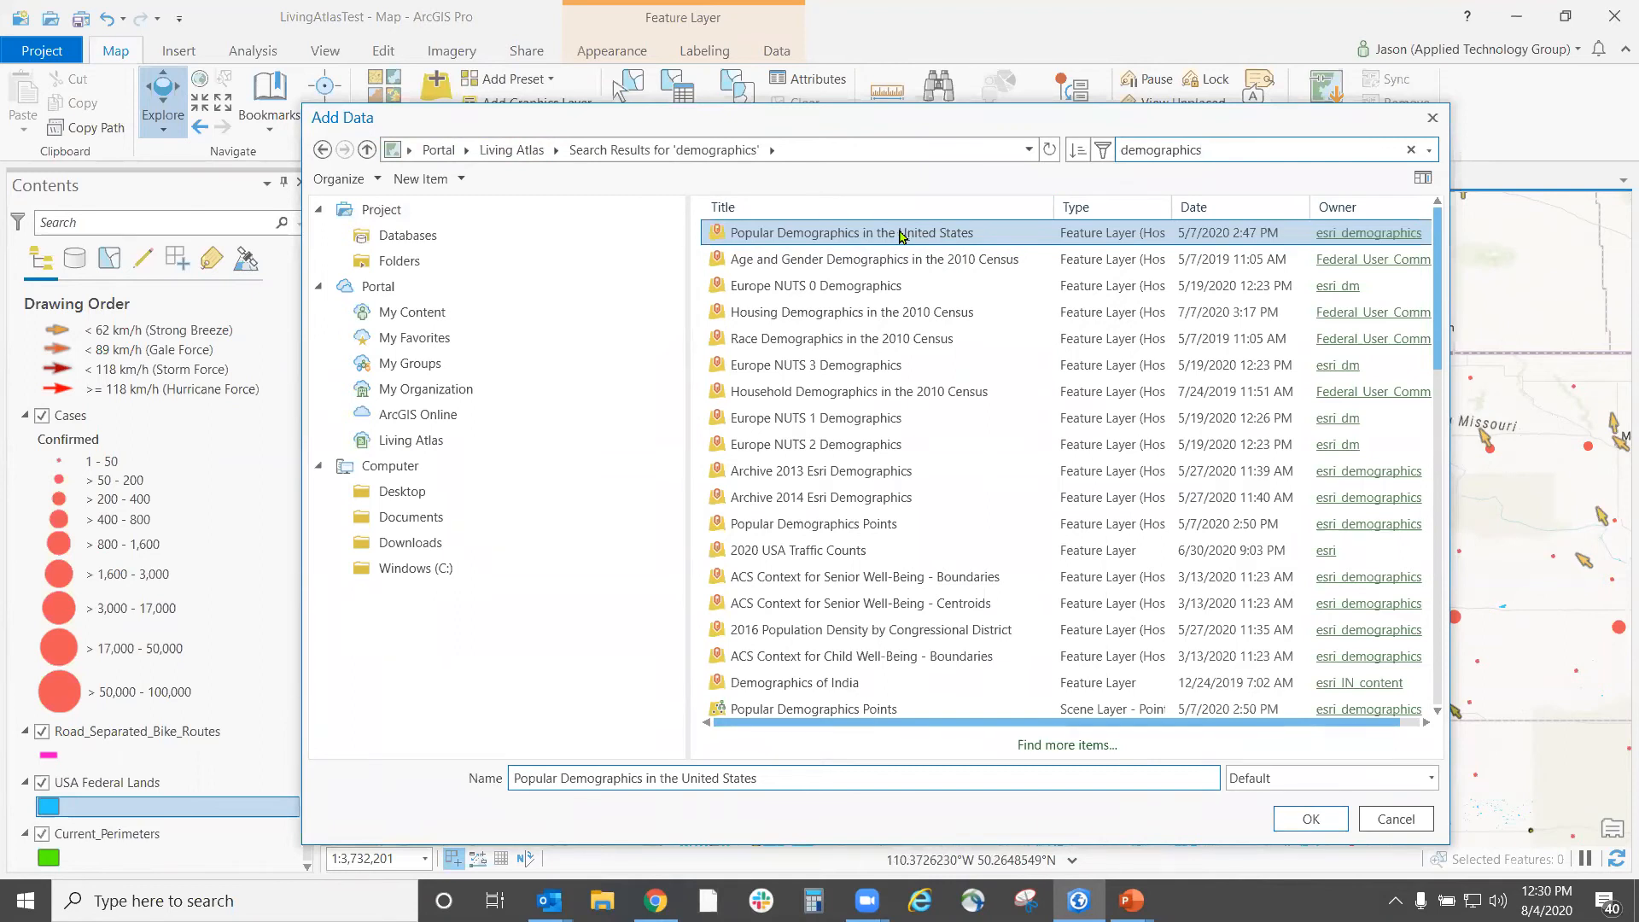
pyautogui.doubleClick(900, 234)
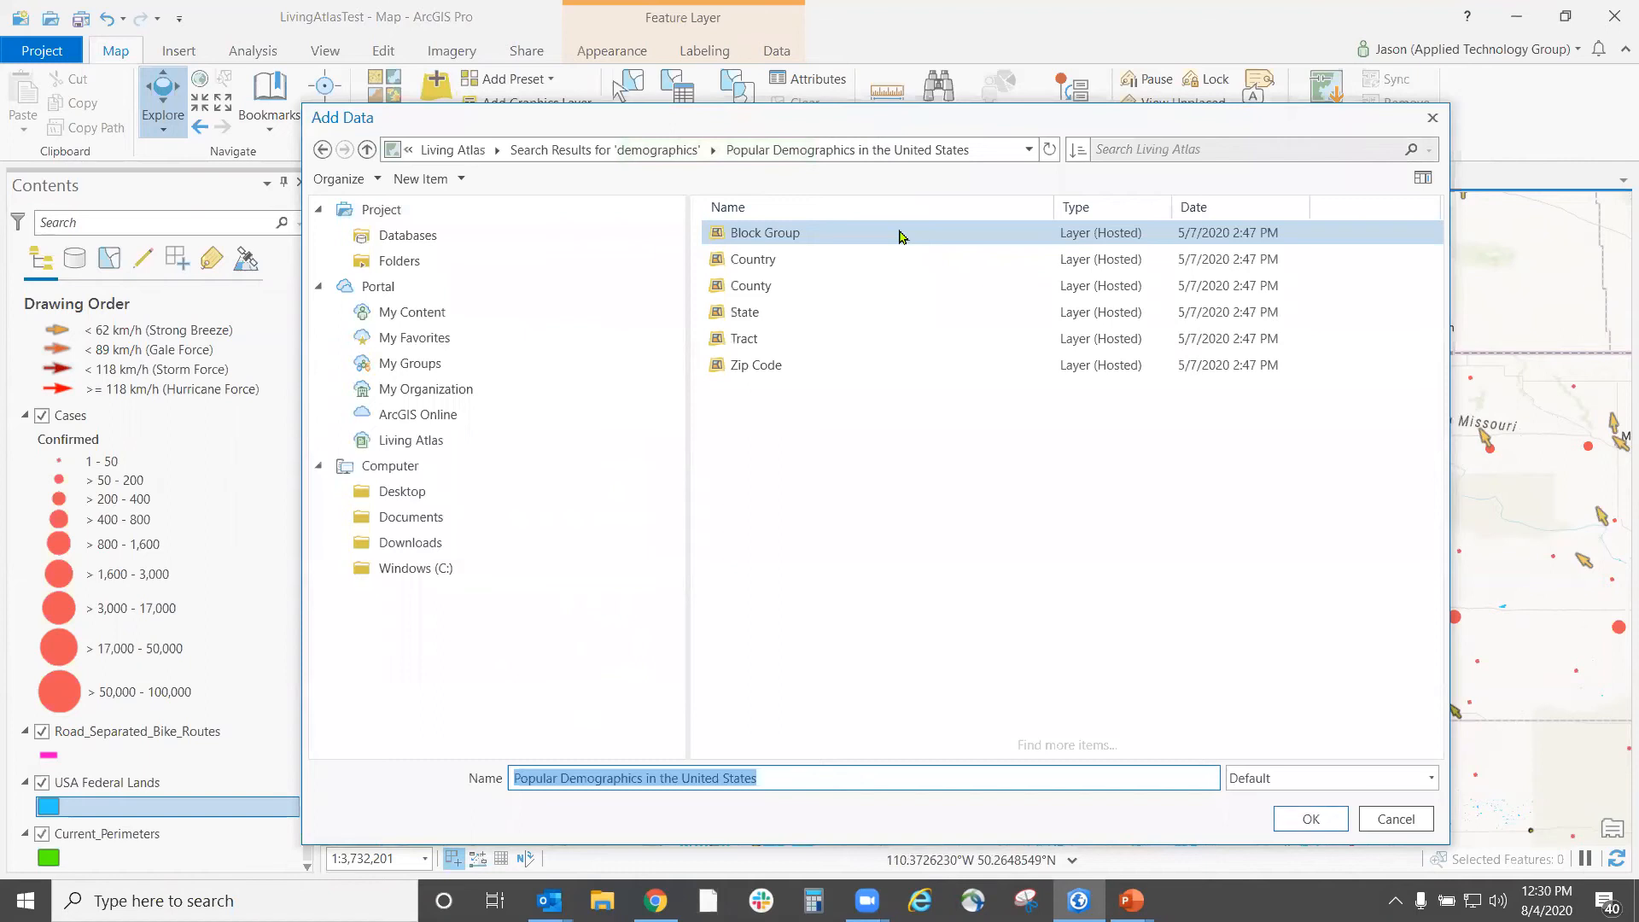
pyautogui.click(790, 285)
pyautogui.click(793, 312)
pyautogui.doubleClick(783, 315)
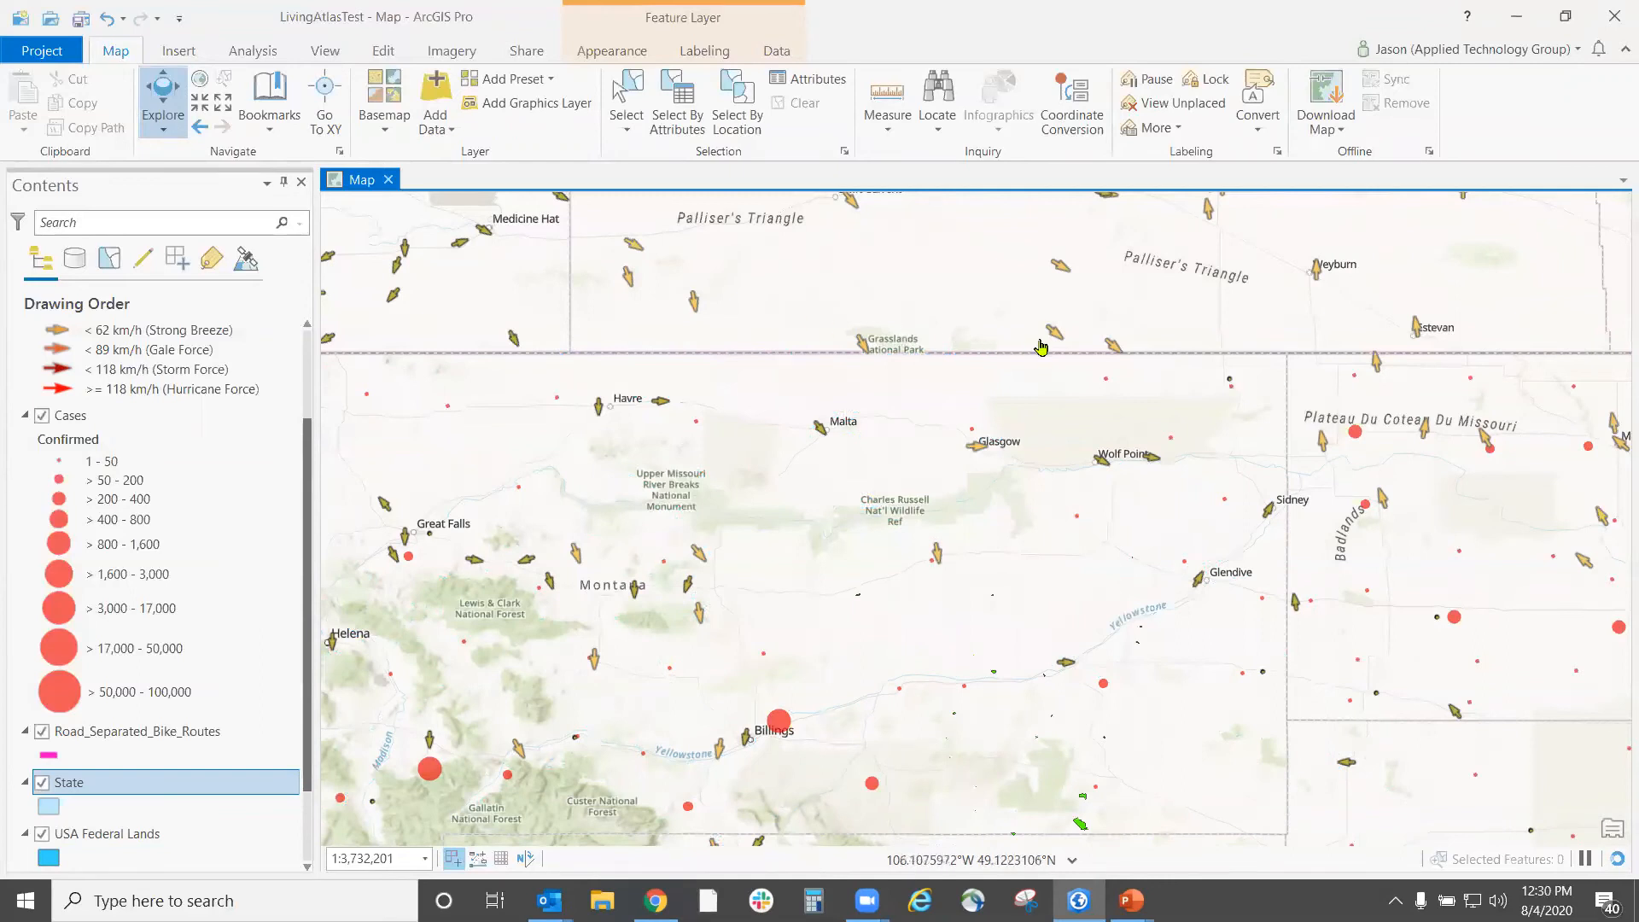
# - Open the State layer's attribute table and enlarge it to show more rows
pyautogui.scroll(-2, 1040, 346)
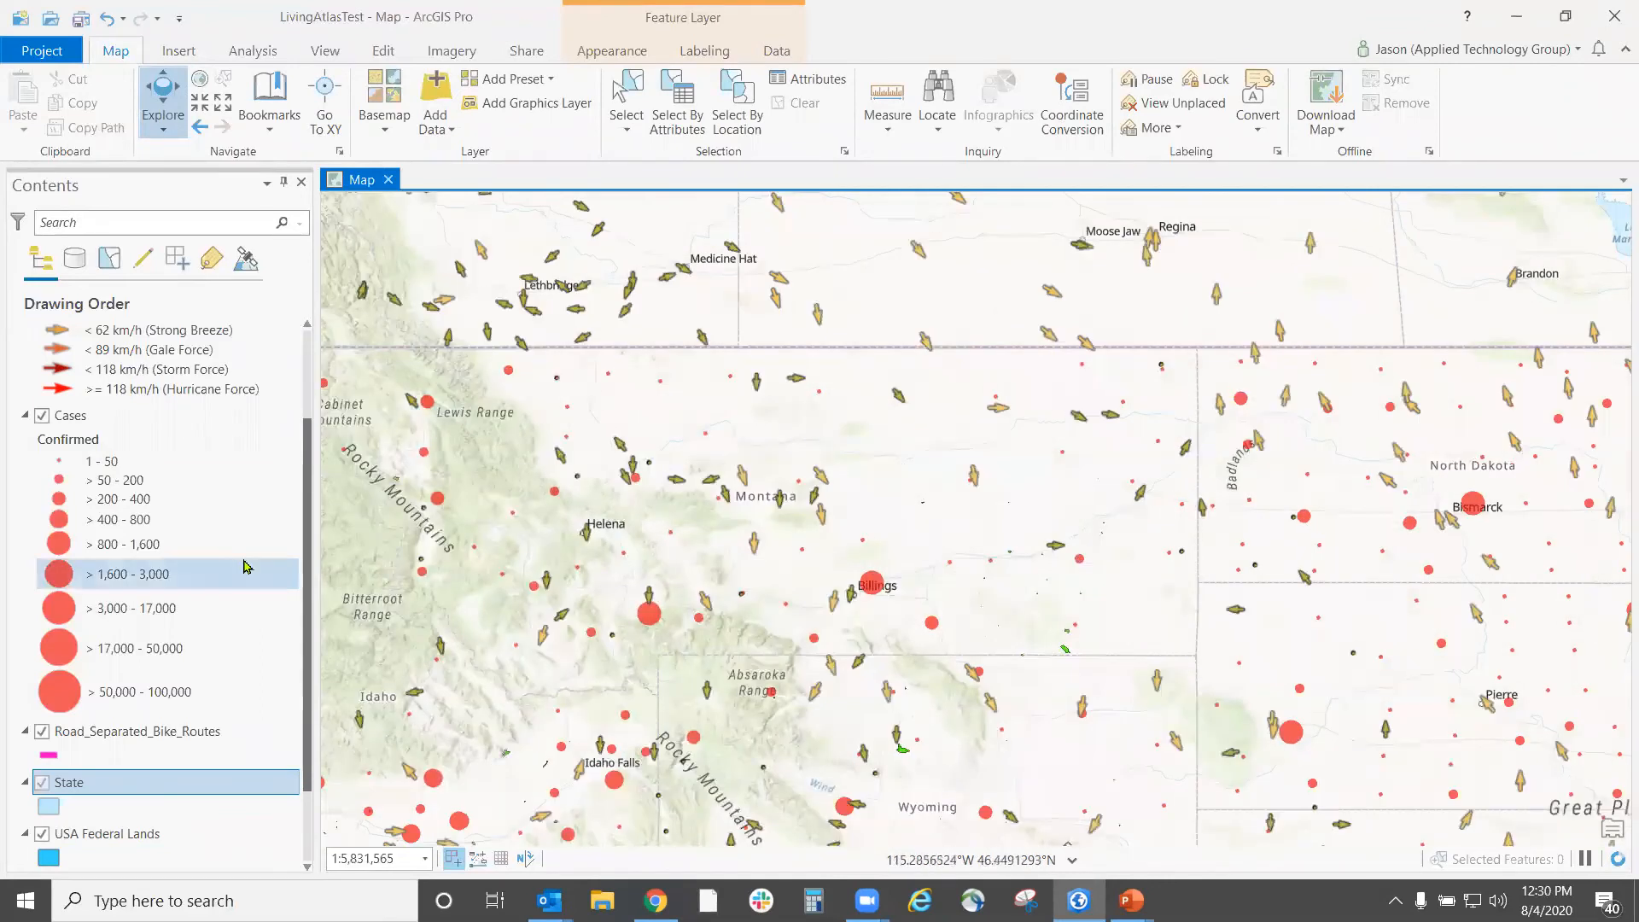
pyautogui.scroll(-2, 146, 806)
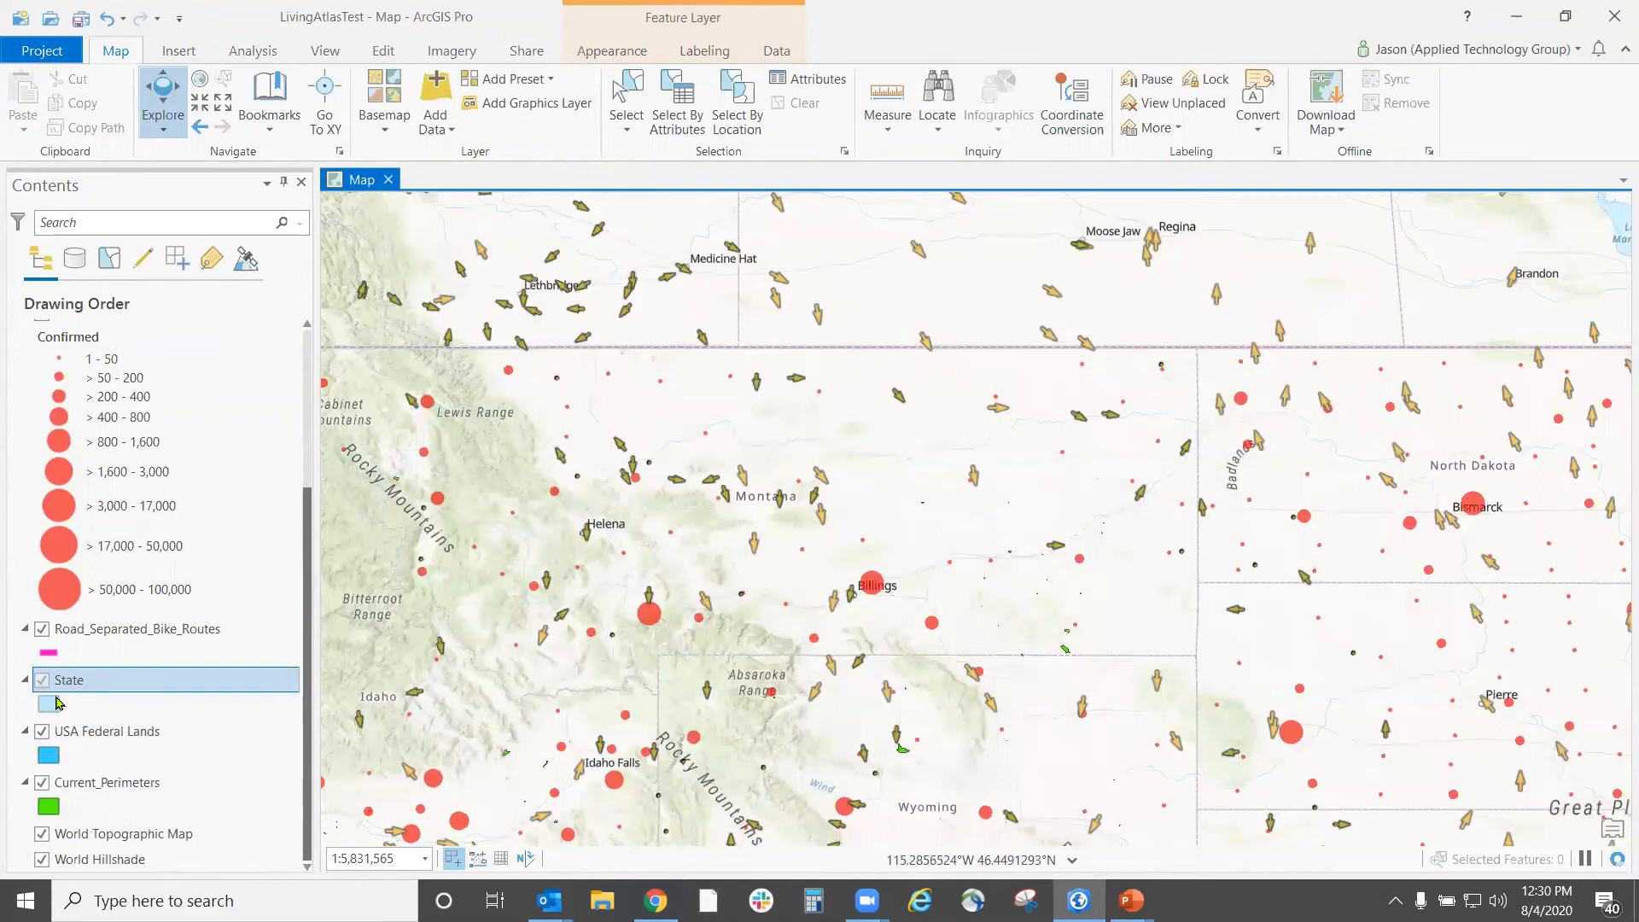
pyautogui.rightClick(61, 708)
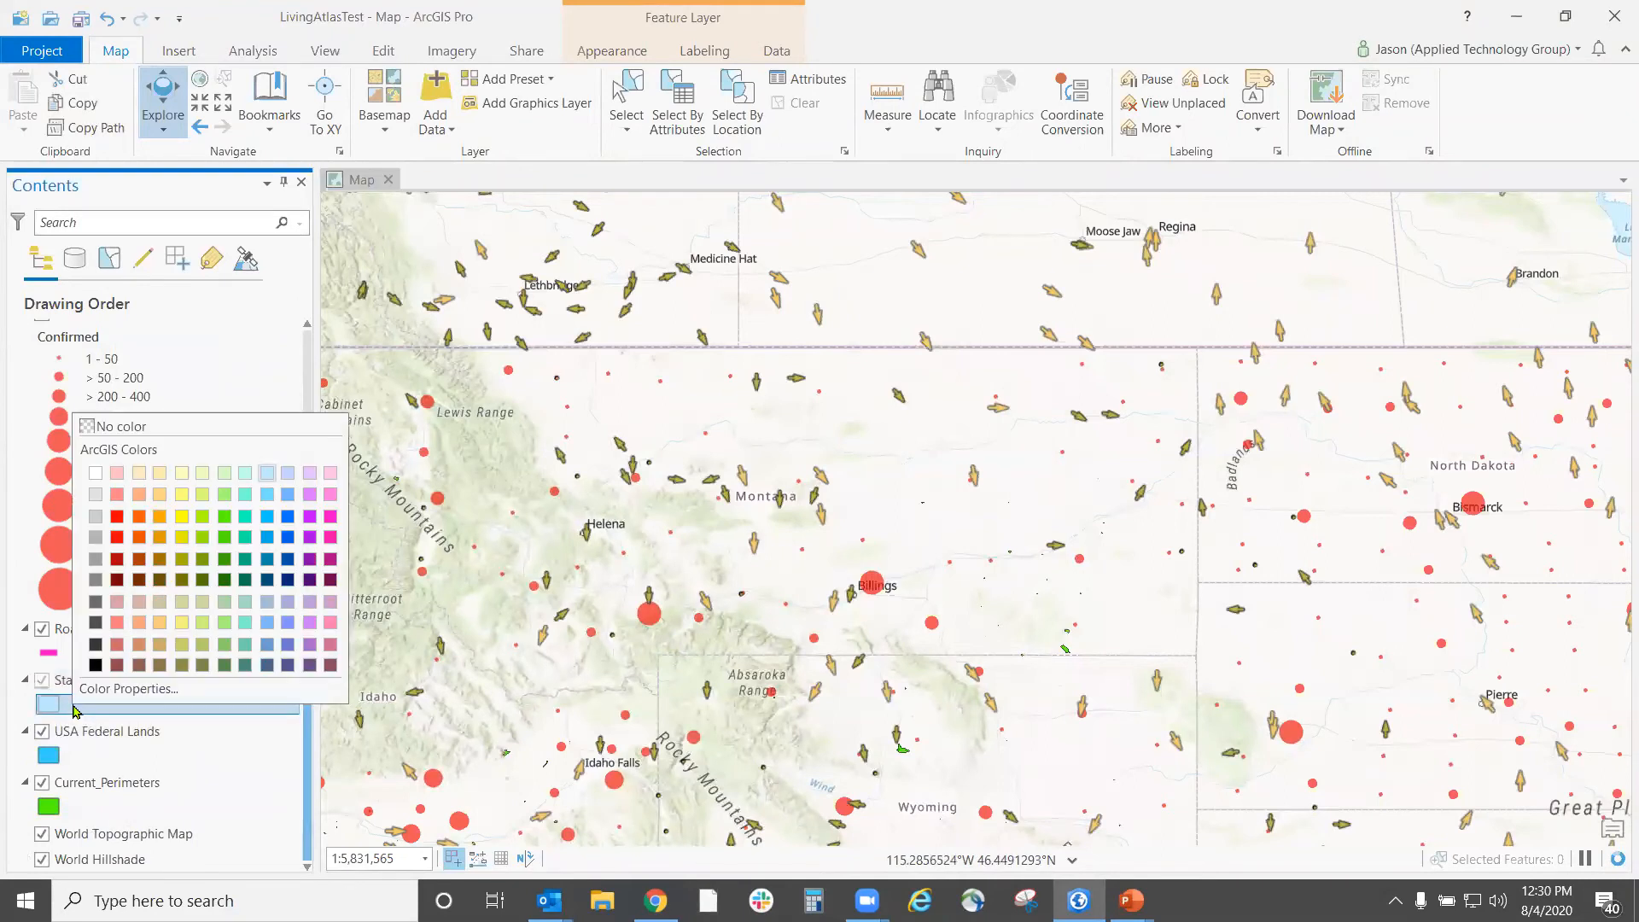
pyautogui.rightClick(64, 685)
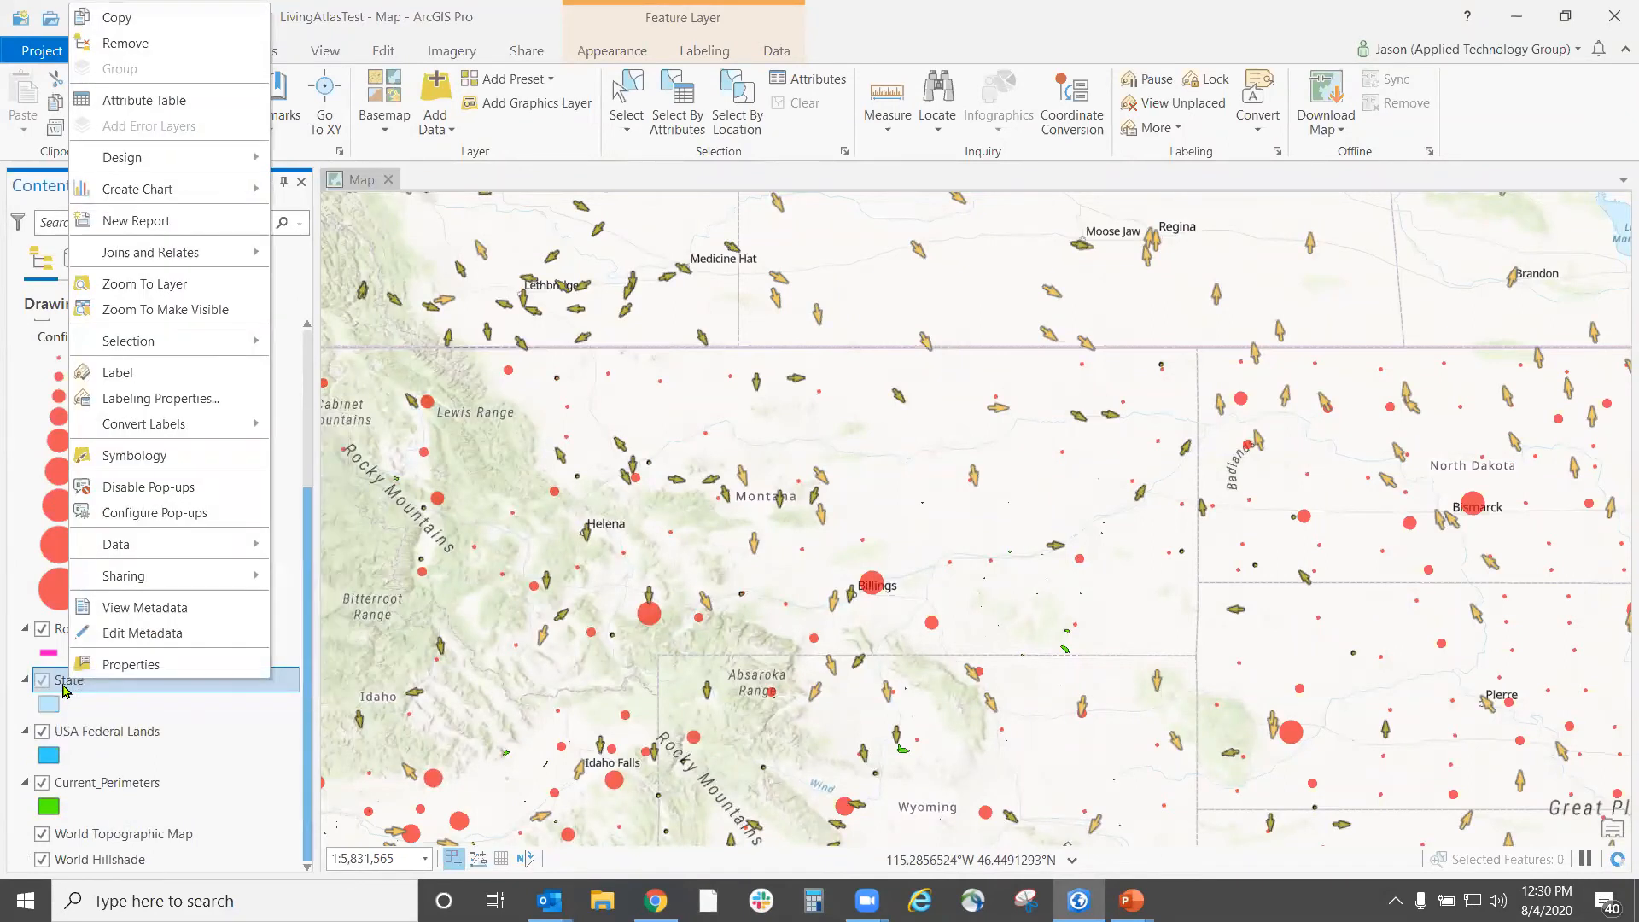
pyautogui.click(182, 101)
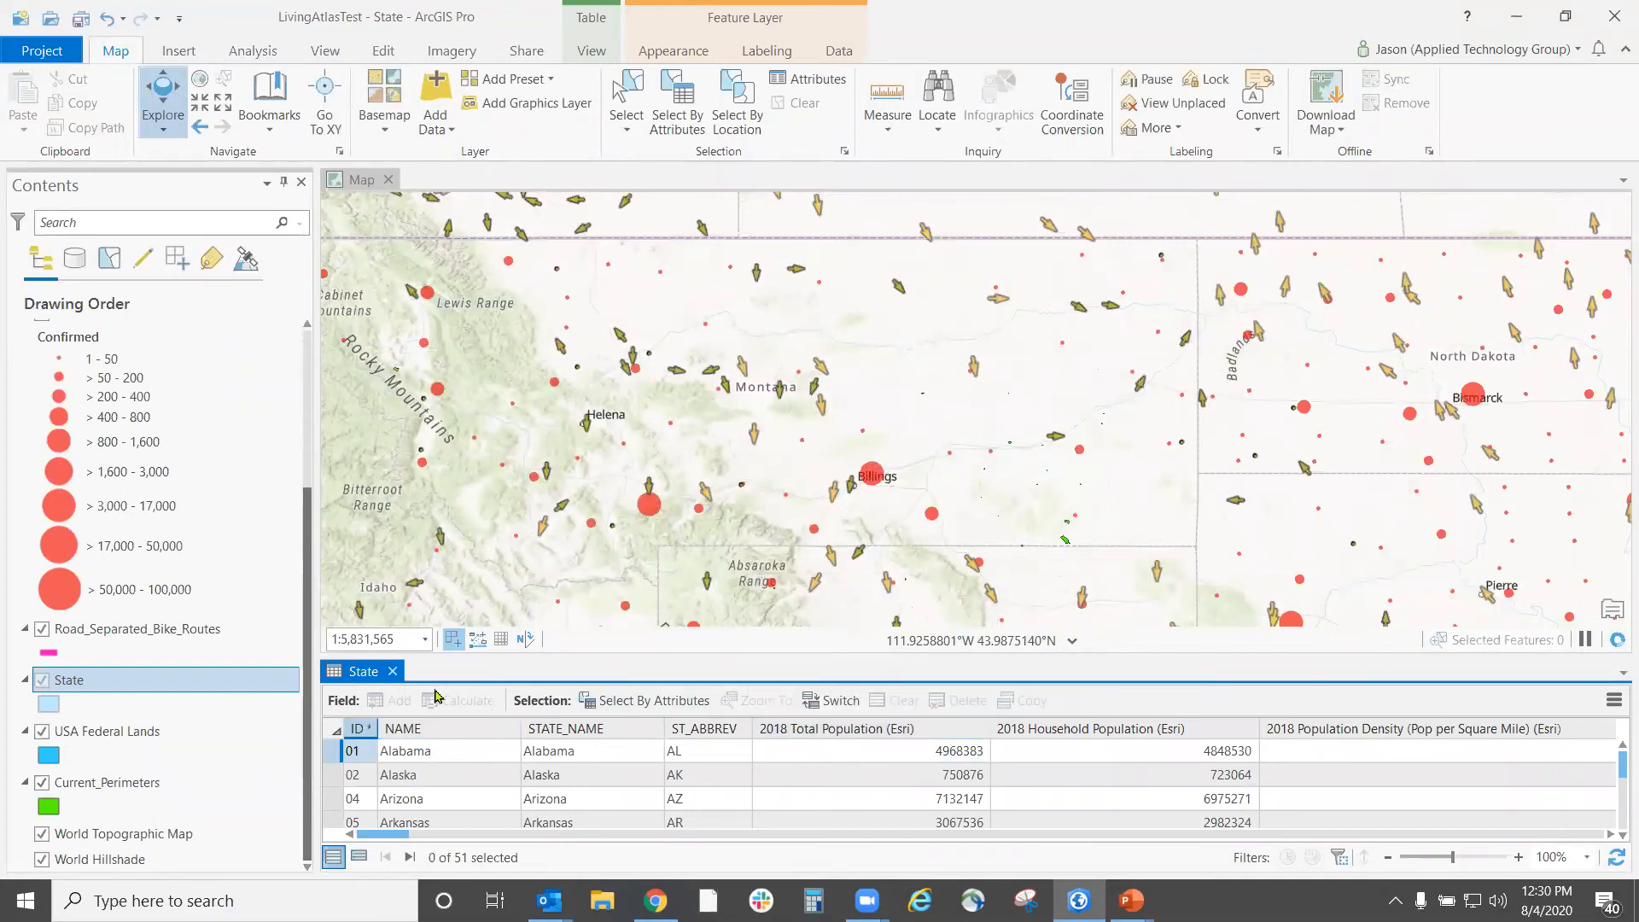
pyautogui.moveTo(564, 655); pyautogui.dragTo(528, 424)
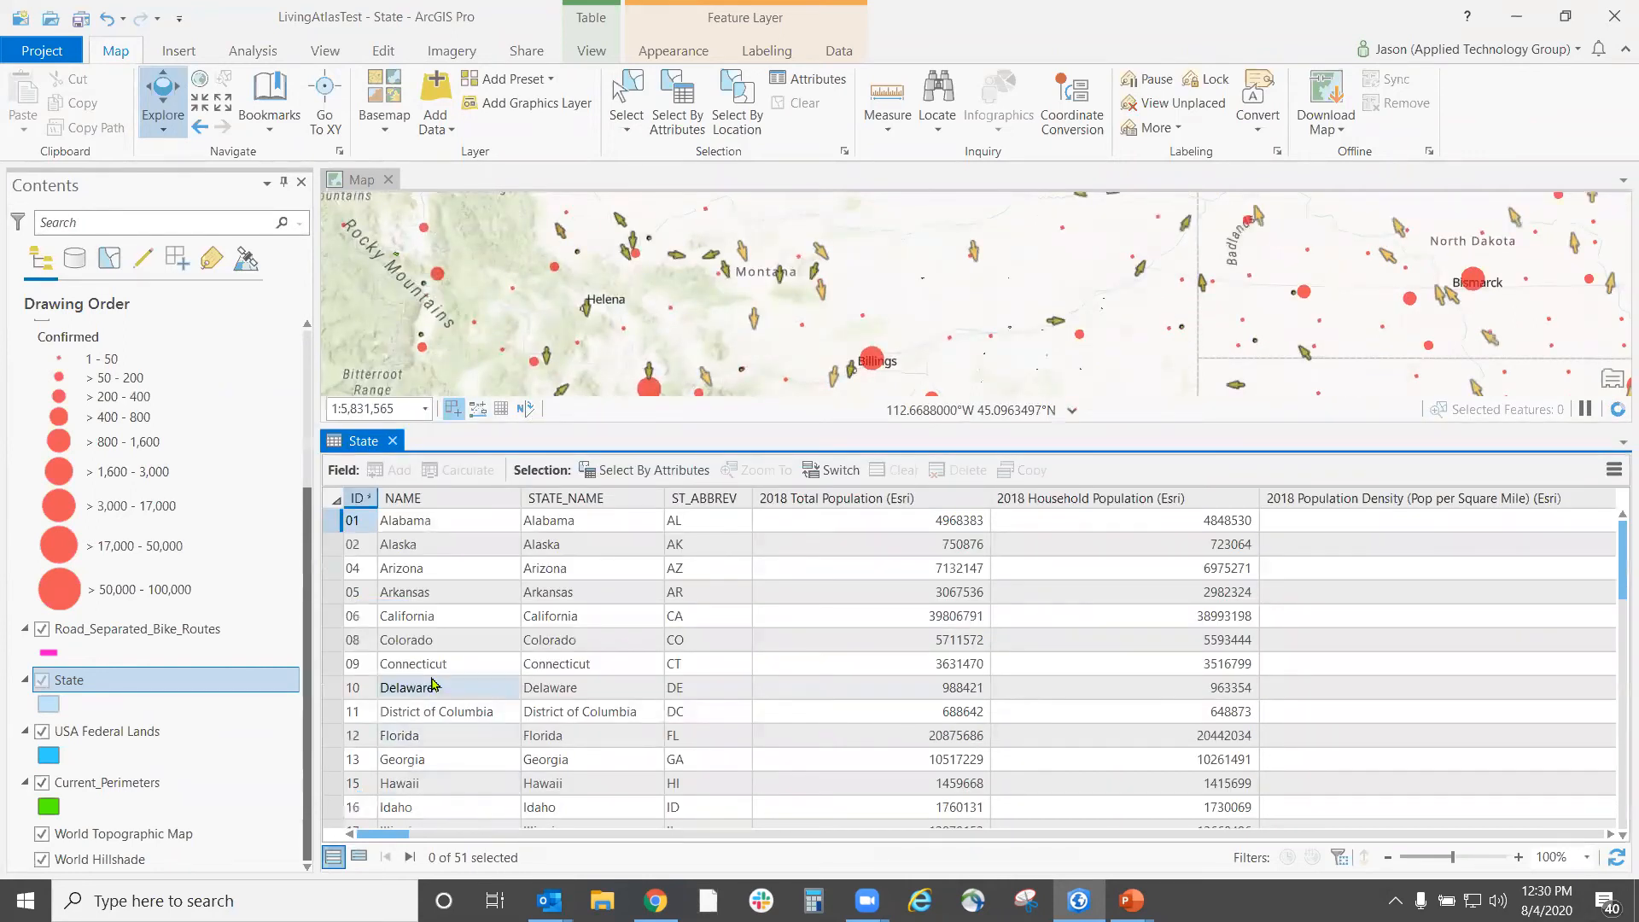
# - Select Montana's record in the State attribute table
pyautogui.scroll(-4, 434, 685)
pyautogui.scroll(-3, 434, 686)
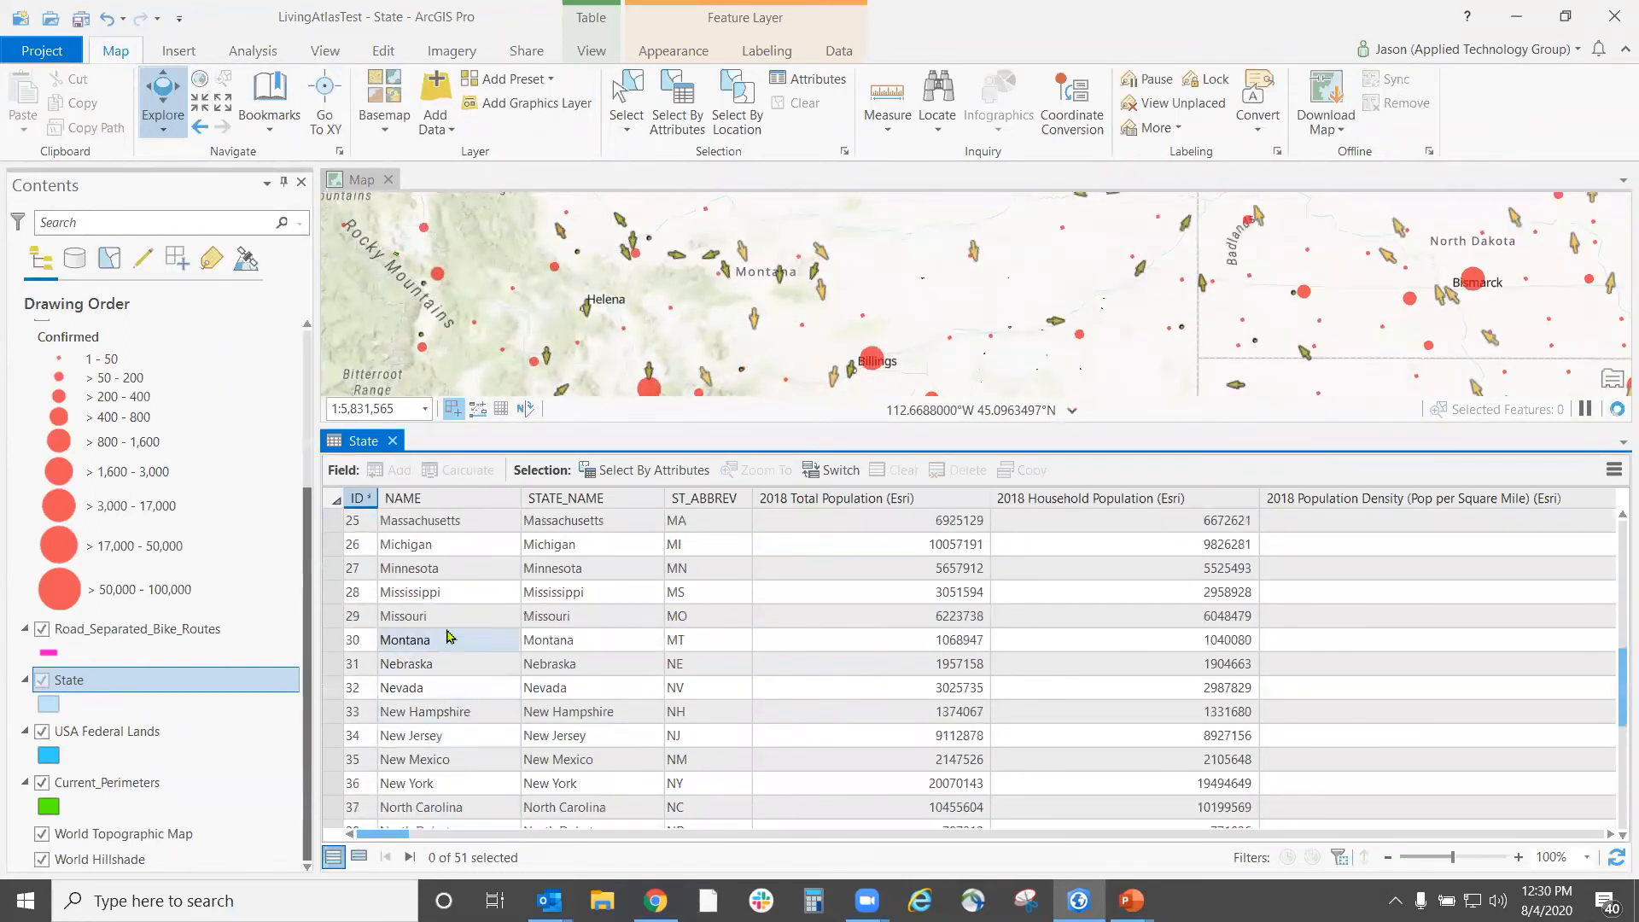
pyautogui.click(333, 640)
# - Examine Montana's demographic attributes, including total population, population density, households and the generation populations
pyautogui.click(701, 837)
pyautogui.click(707, 837)
pyautogui.click(708, 837)
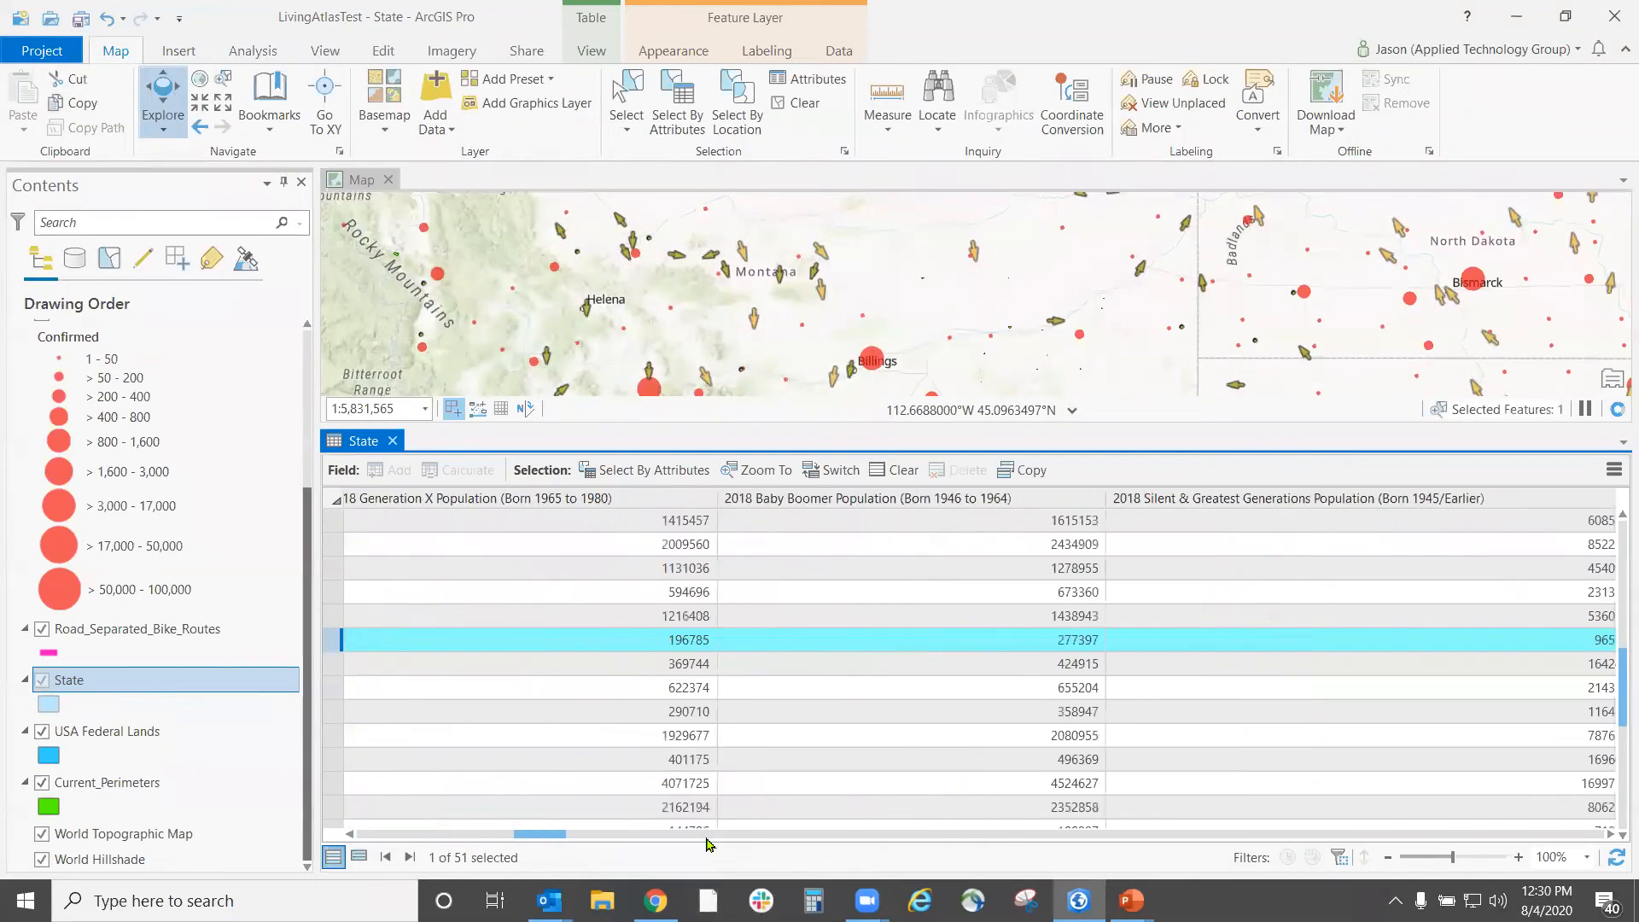
pyautogui.click(708, 837)
pyautogui.click(669, 837)
pyautogui.moveTo(634, 836); pyautogui.dragTo(417, 834)
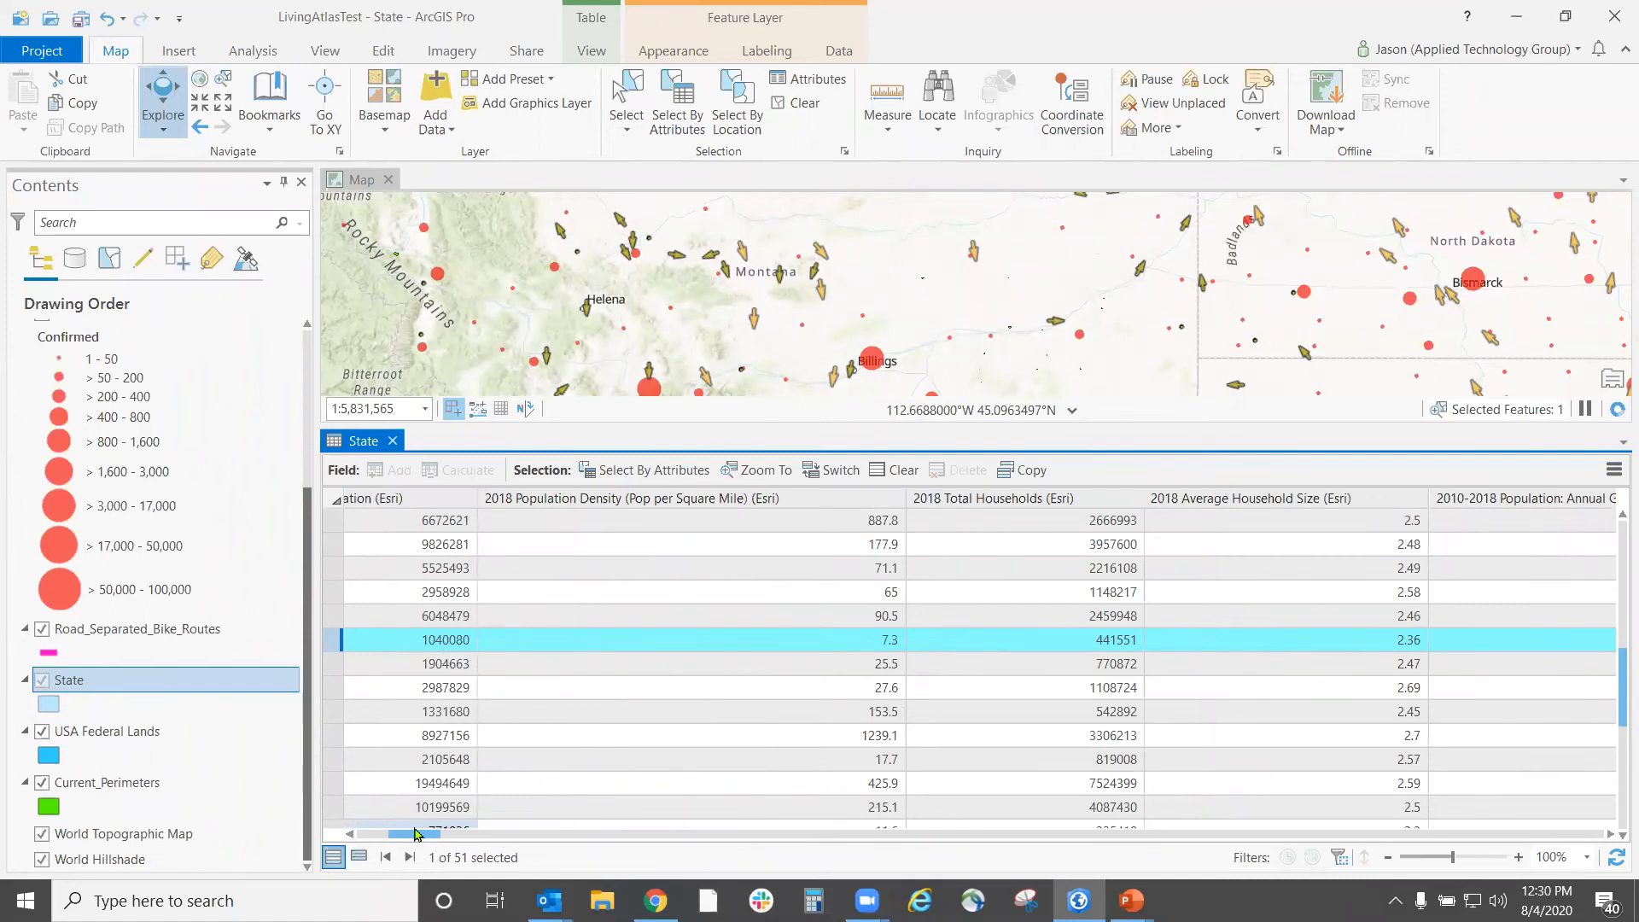
pyautogui.moveTo(415, 830); pyautogui.dragTo(369, 826)
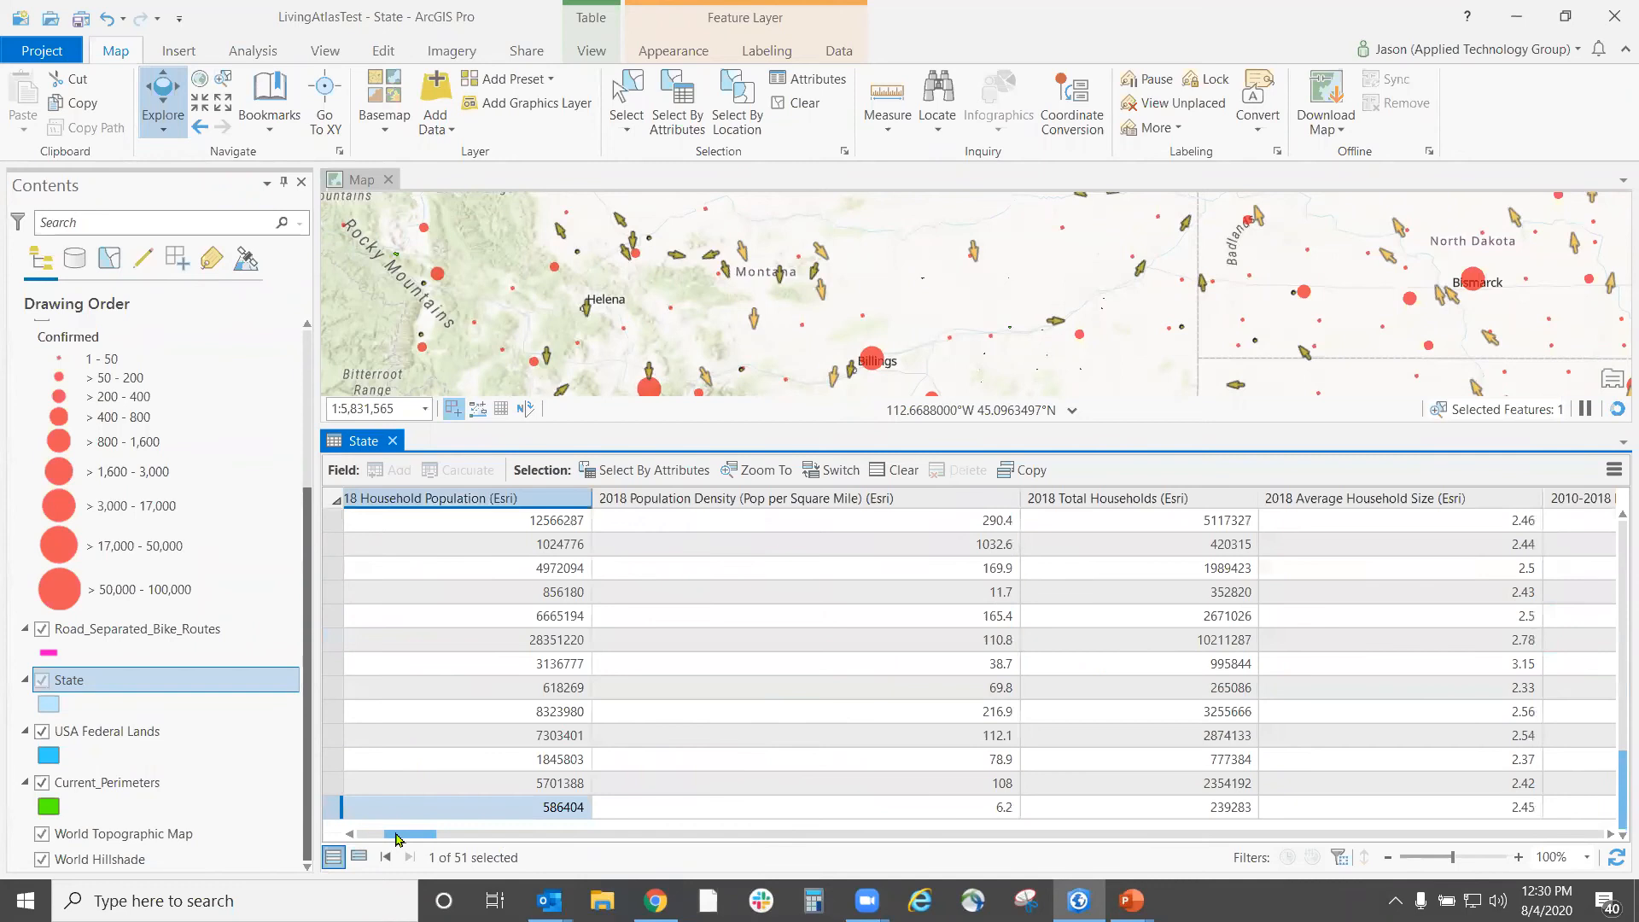
pyautogui.click(379, 835)
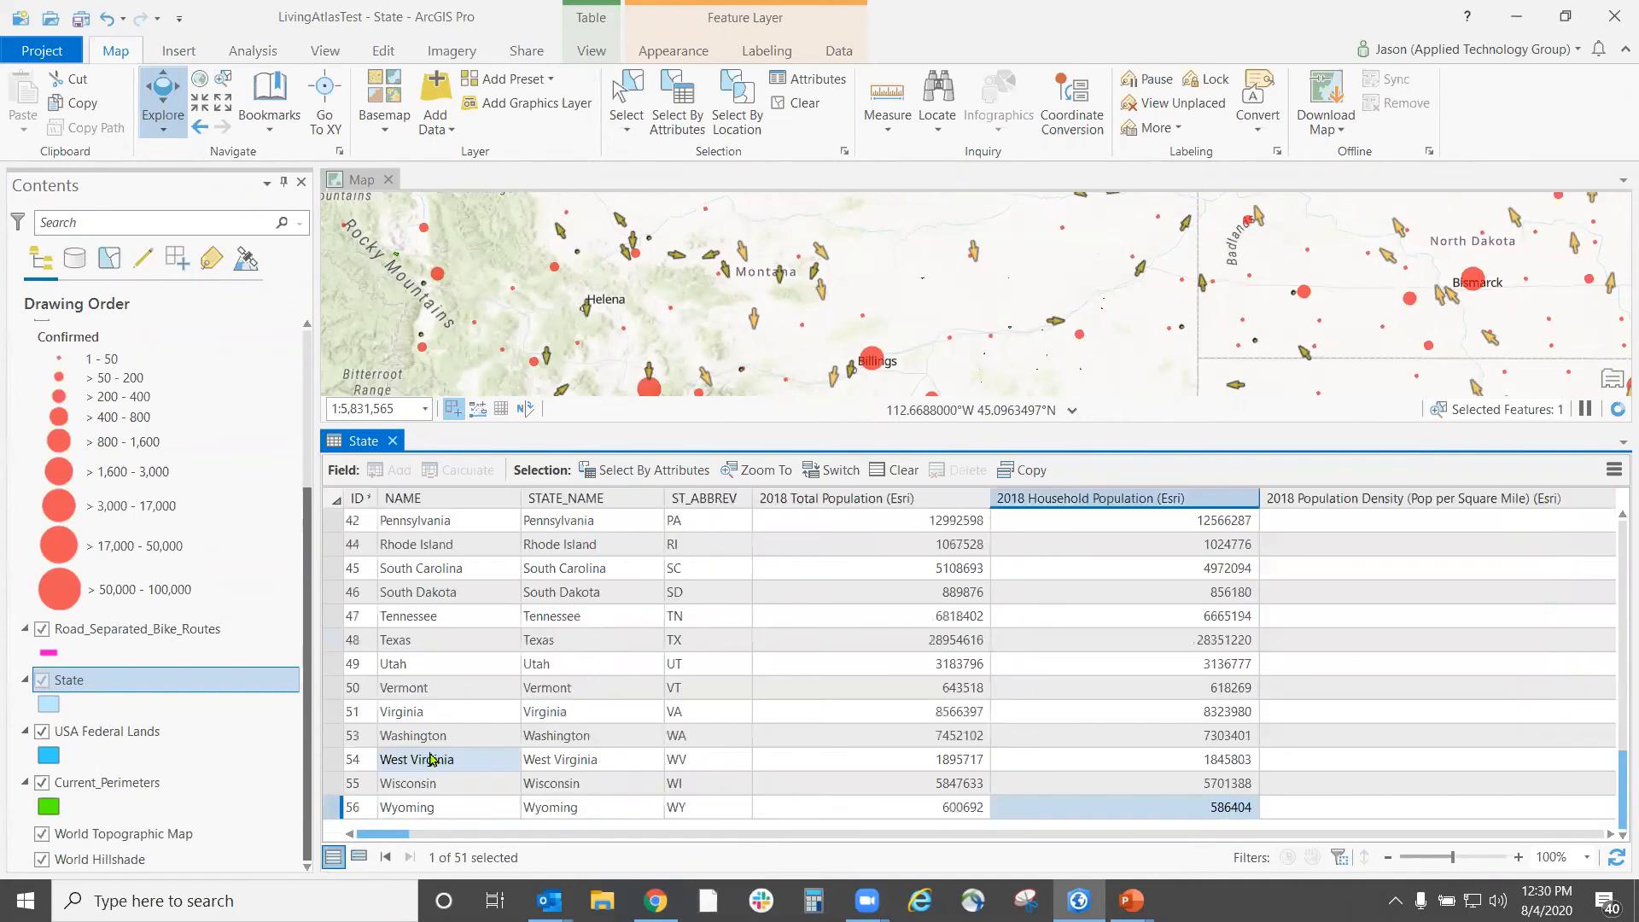
pyautogui.scroll(6, 510, 763)
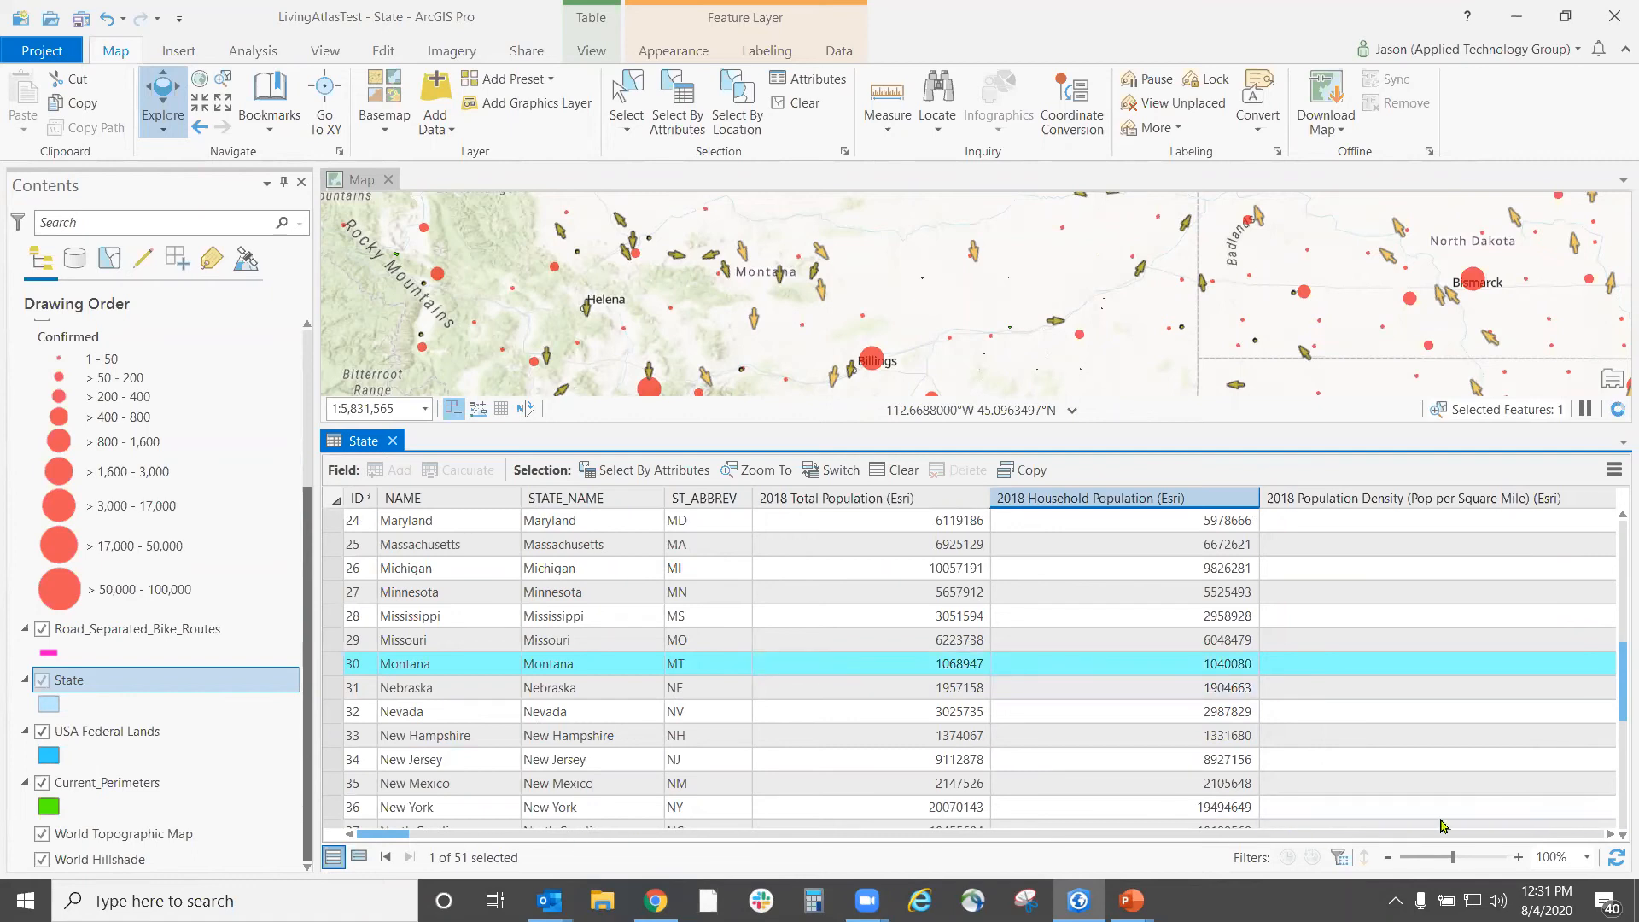
pyautogui.click(1610, 834)
pyautogui.click(1610, 833)
pyautogui.moveTo(1610, 834); pyautogui.dragTo(1609, 834)
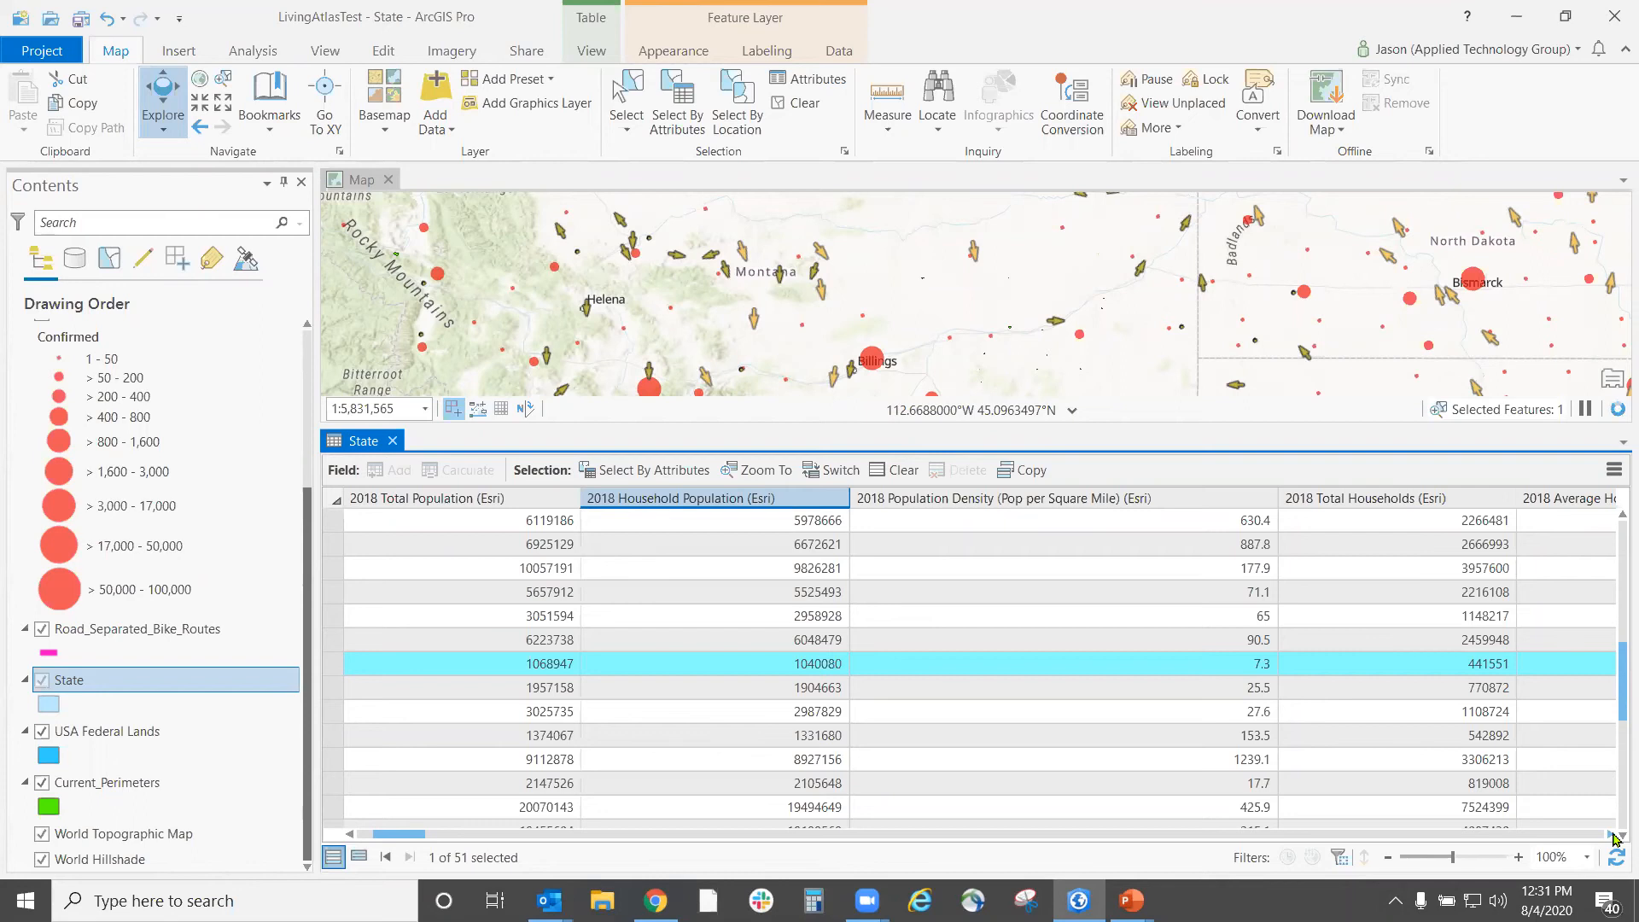
# - Examine Montana's 2018 populations by generation in the State table, from Generation Alpha through the Silent & Greatest Generations
pyautogui.moveTo(1612, 837); pyautogui.dragTo(1612, 836)
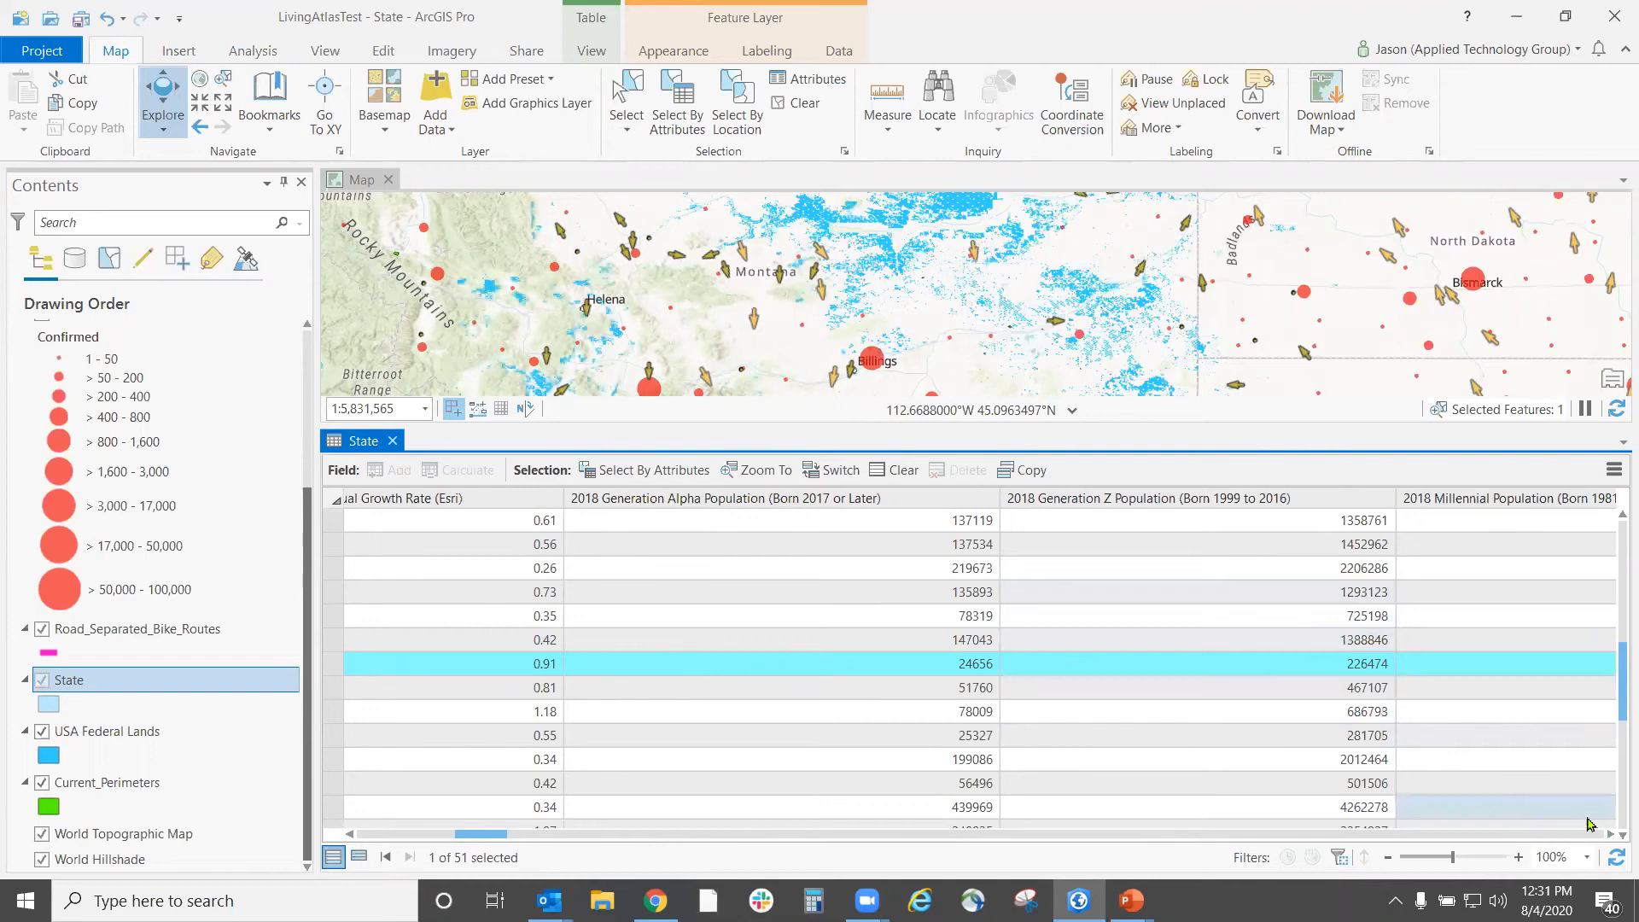
pyautogui.click(1611, 835)
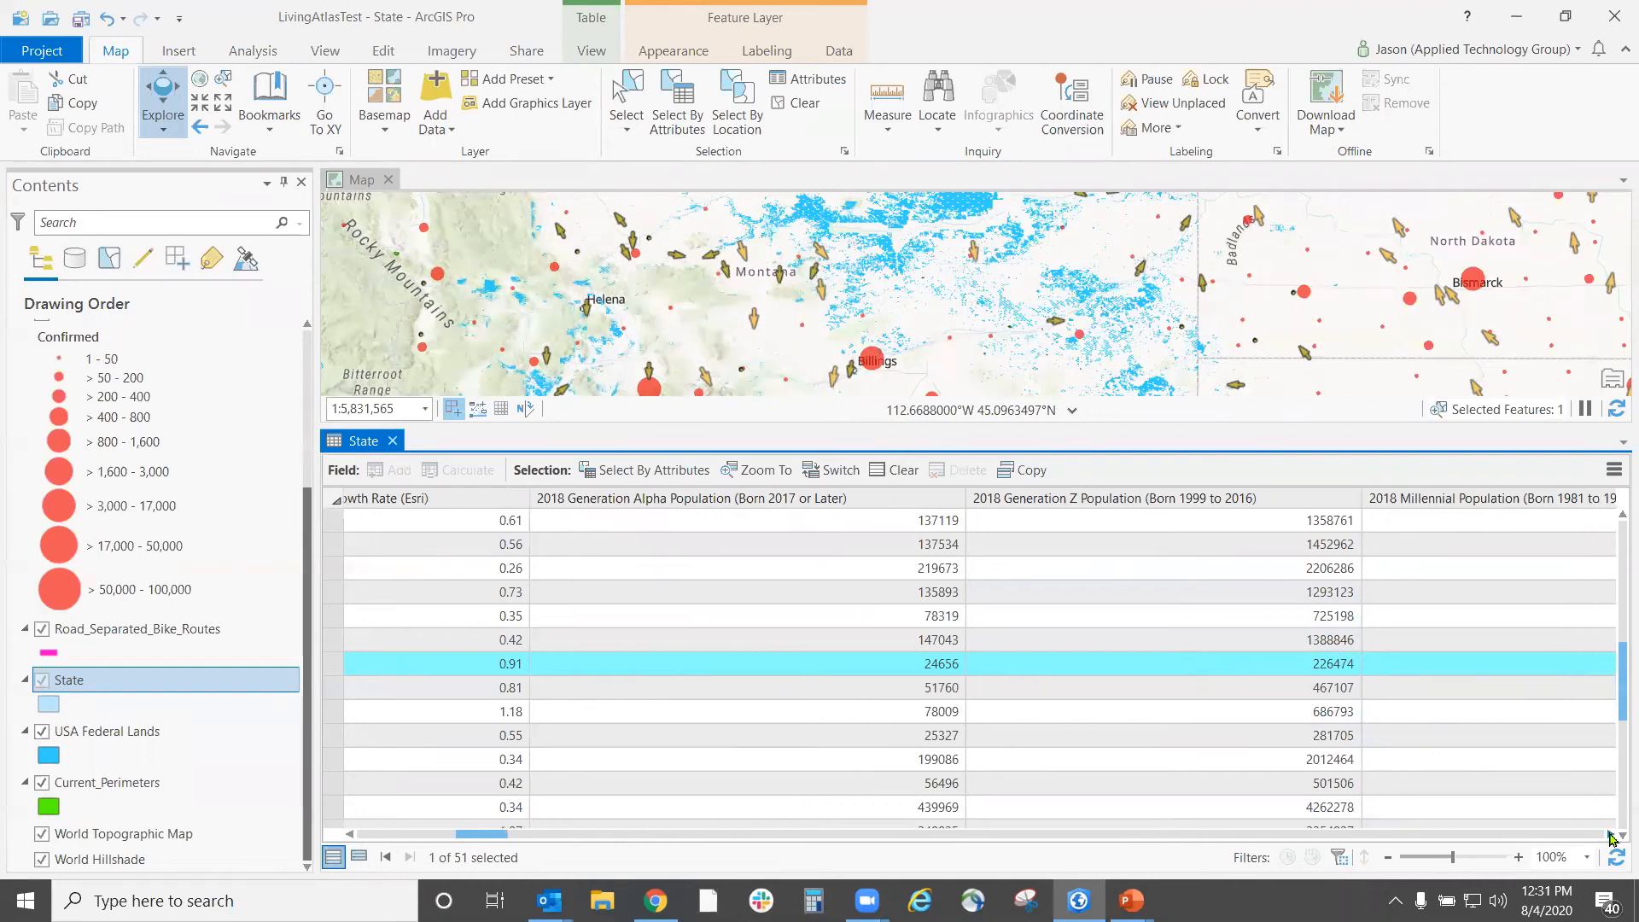
pyautogui.click(1611, 835)
pyautogui.click(1611, 835)
pyautogui.click(1611, 835)
pyautogui.click(1610, 835)
pyautogui.click(1611, 835)
pyautogui.click(1611, 834)
pyautogui.click(1611, 835)
pyautogui.click(1611, 835)
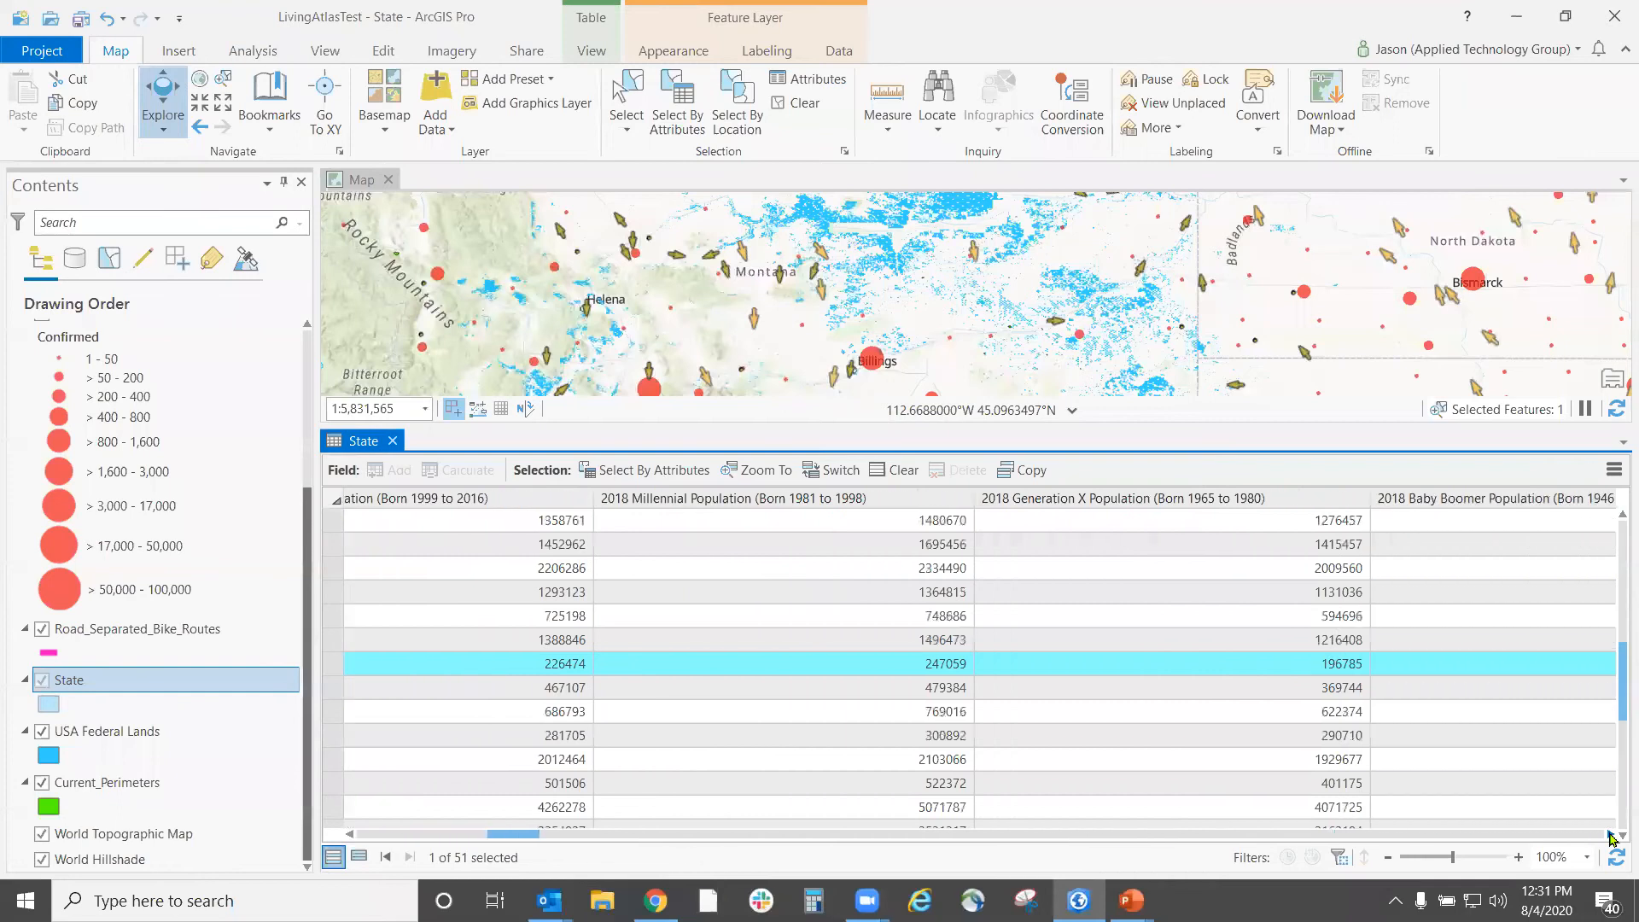
pyautogui.click(1611, 835)
pyautogui.click(1611, 835)
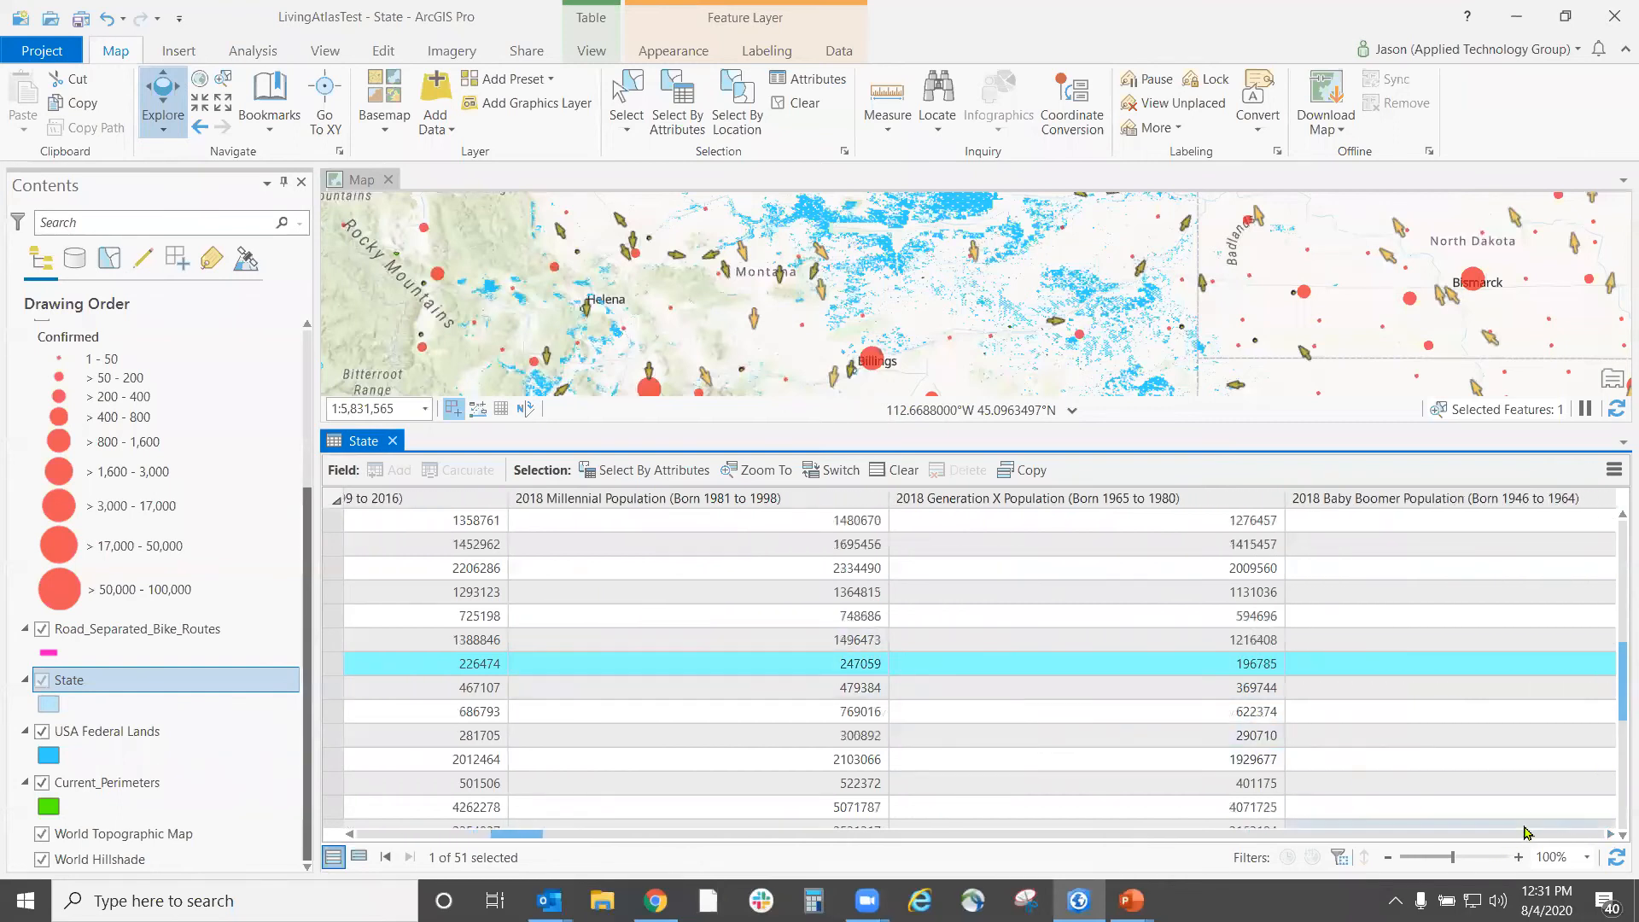
pyautogui.click(1611, 835)
pyautogui.click(1611, 835)
pyautogui.click(1611, 835)
pyautogui.click(1611, 835)
pyautogui.click(1611, 834)
pyautogui.click(1611, 834)
pyautogui.click(1611, 835)
pyautogui.click(1611, 835)
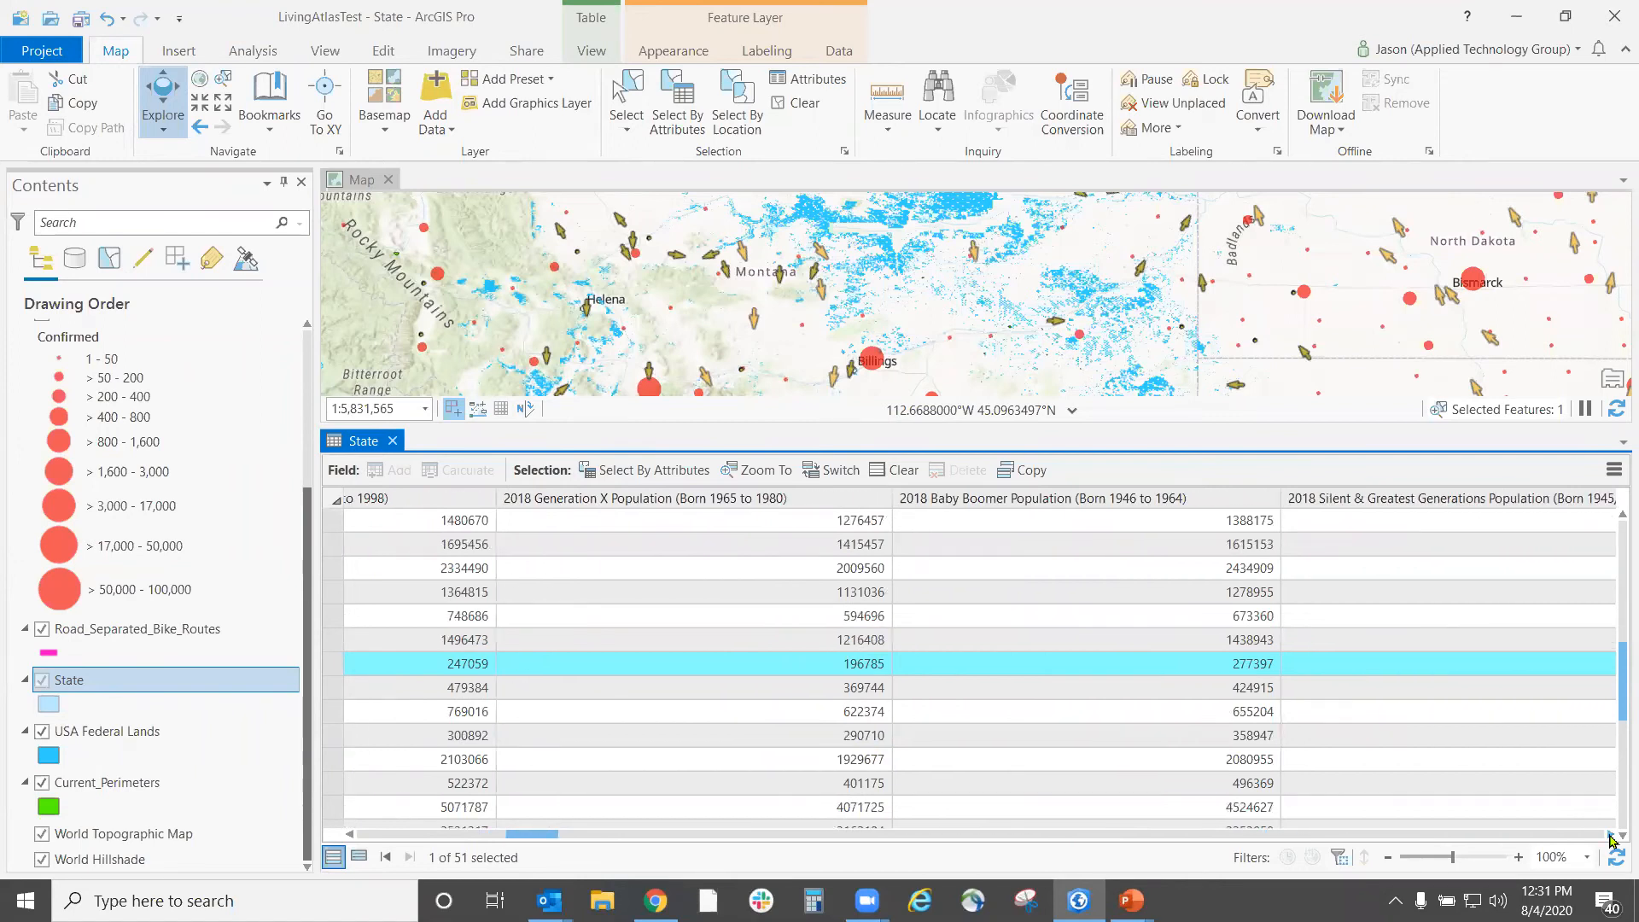
pyautogui.click(1610, 835)
pyautogui.click(1611, 834)
pyautogui.click(1610, 835)
pyautogui.click(1611, 834)
pyautogui.click(1610, 834)
pyautogui.click(1611, 835)
pyautogui.click(1611, 834)
pyautogui.click(1611, 835)
pyautogui.click(1611, 835)
pyautogui.hscroll(10, 1611, 838)
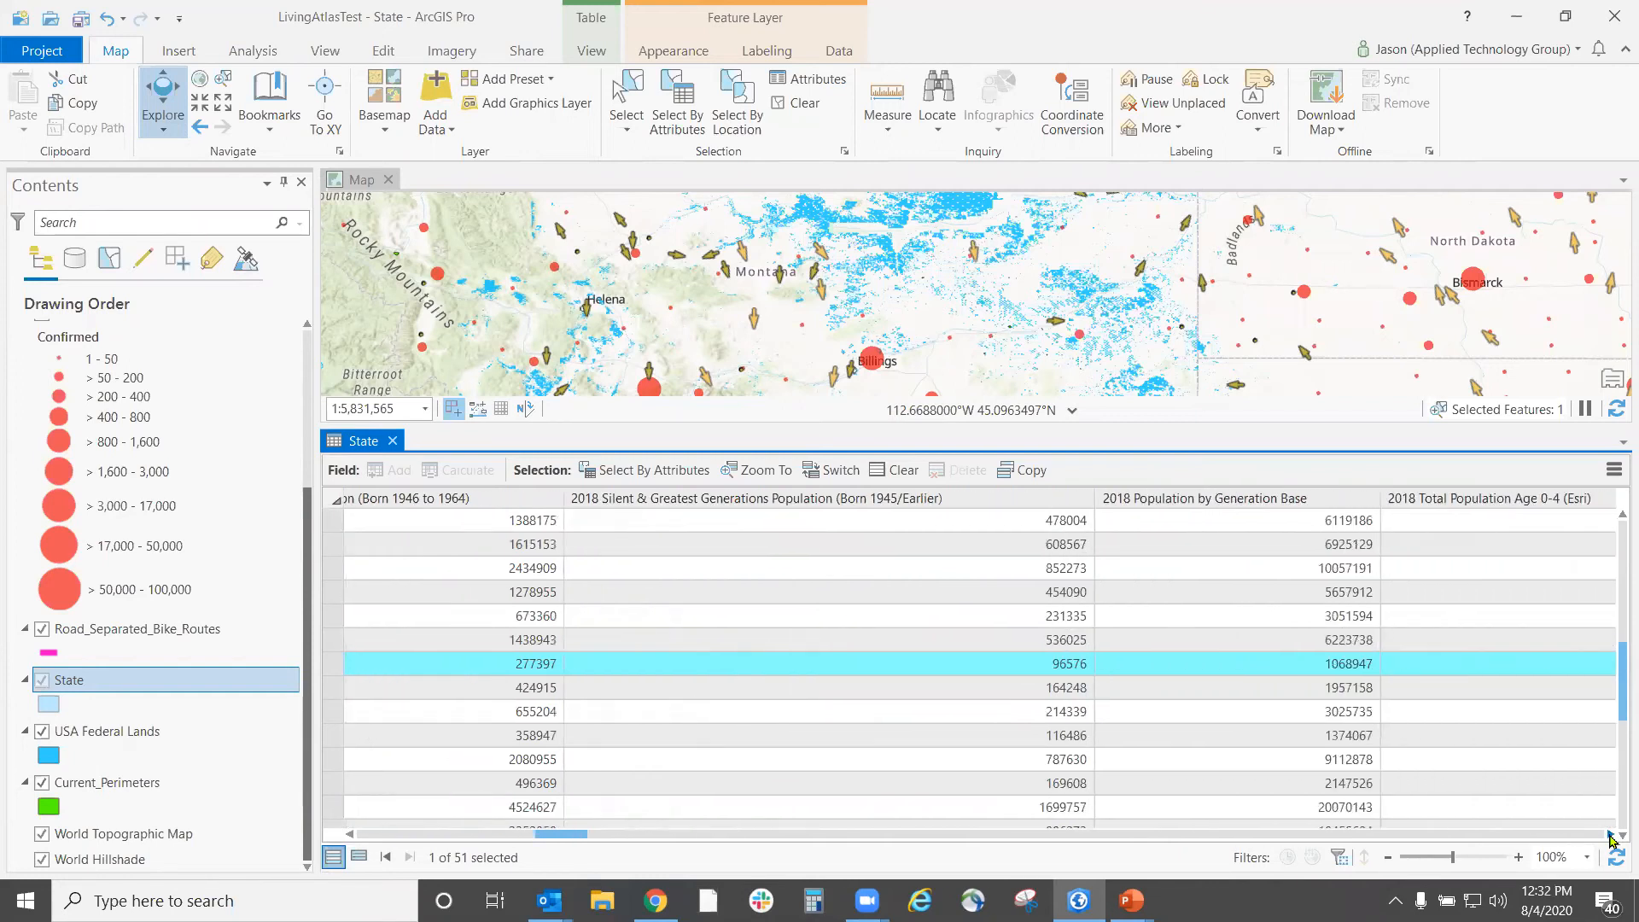
pyautogui.hscroll(10, 1611, 838)
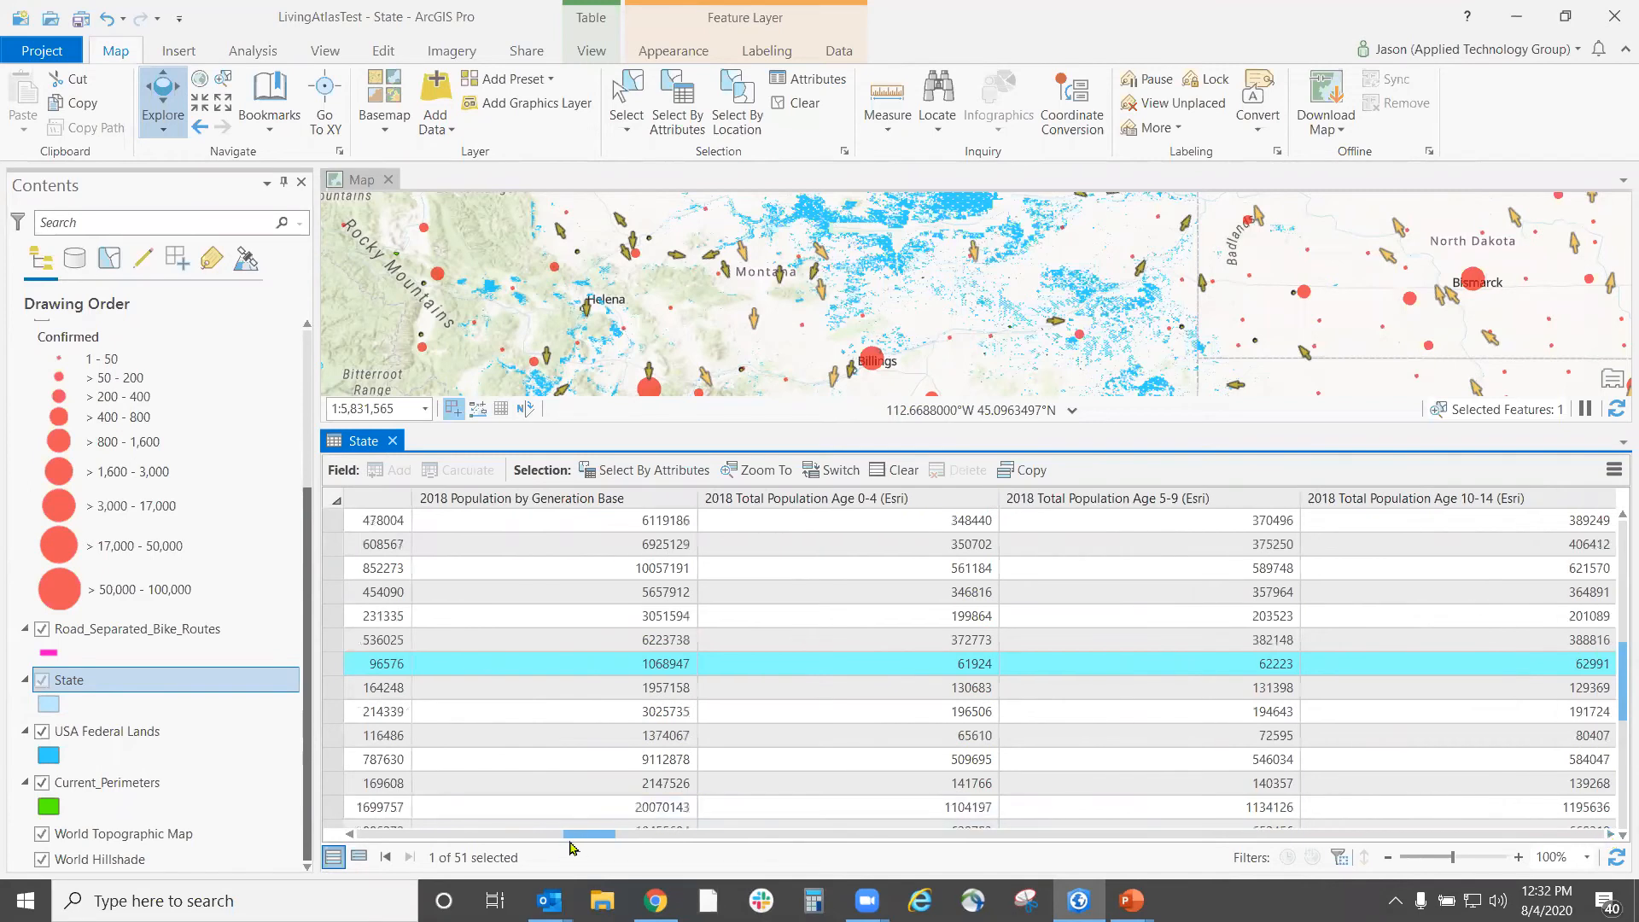
# - Review Montana's age, unemployment, race, household income, home value and 2023 projection fields in the State table
pyautogui.moveTo(589, 834); pyautogui.dragTo(801, 866)
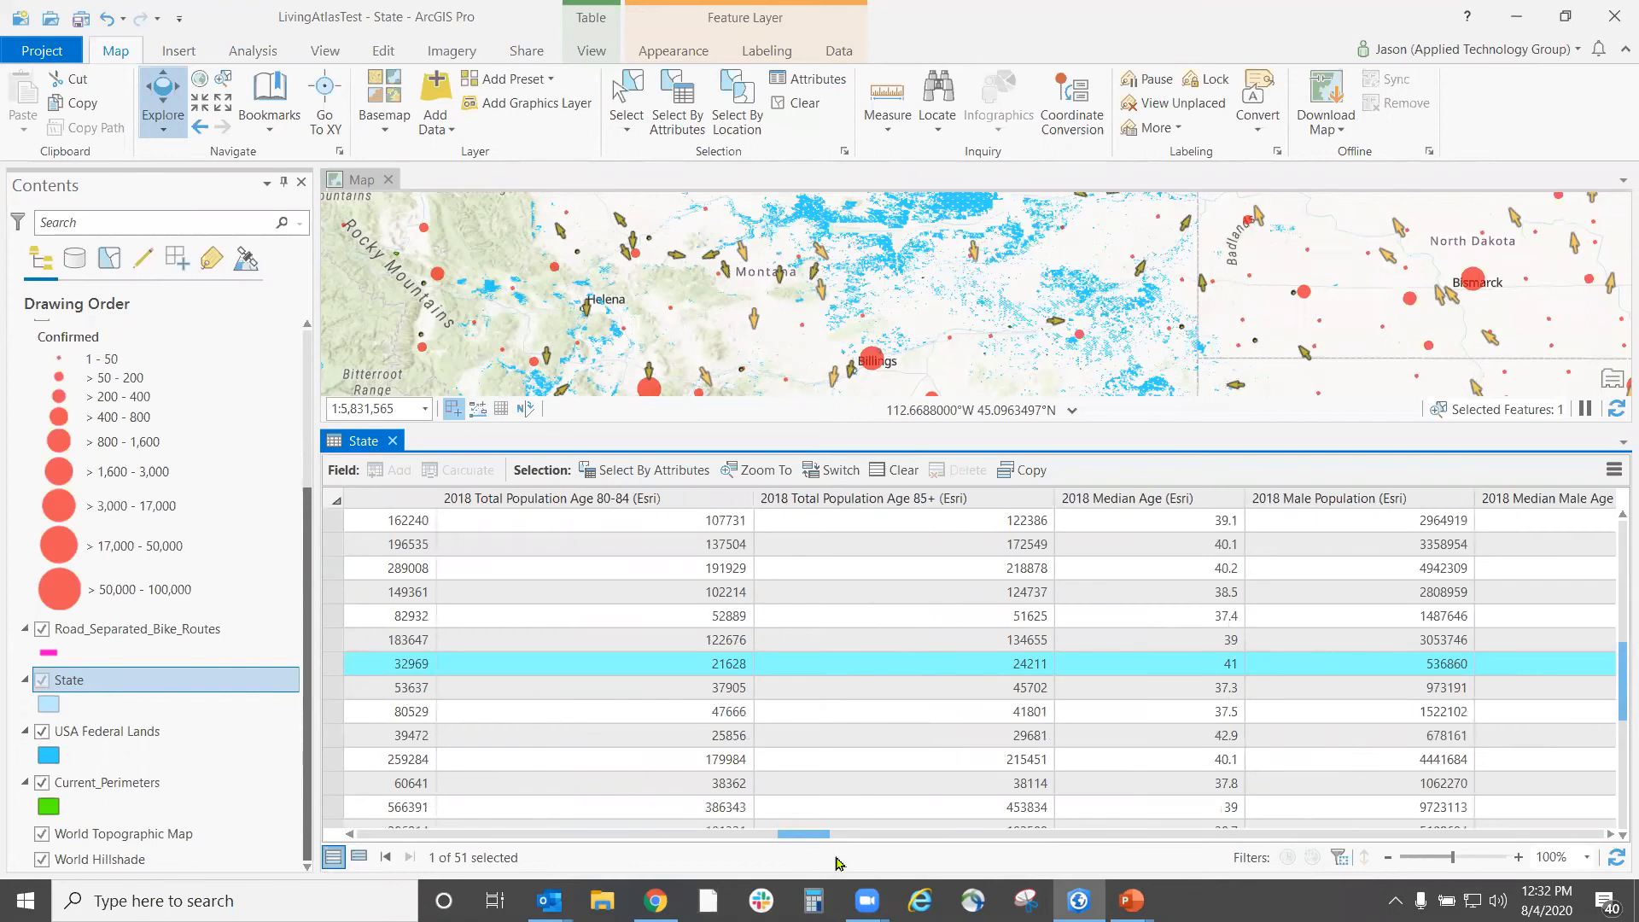
pyautogui.moveTo(811, 837); pyautogui.dragTo(932, 847)
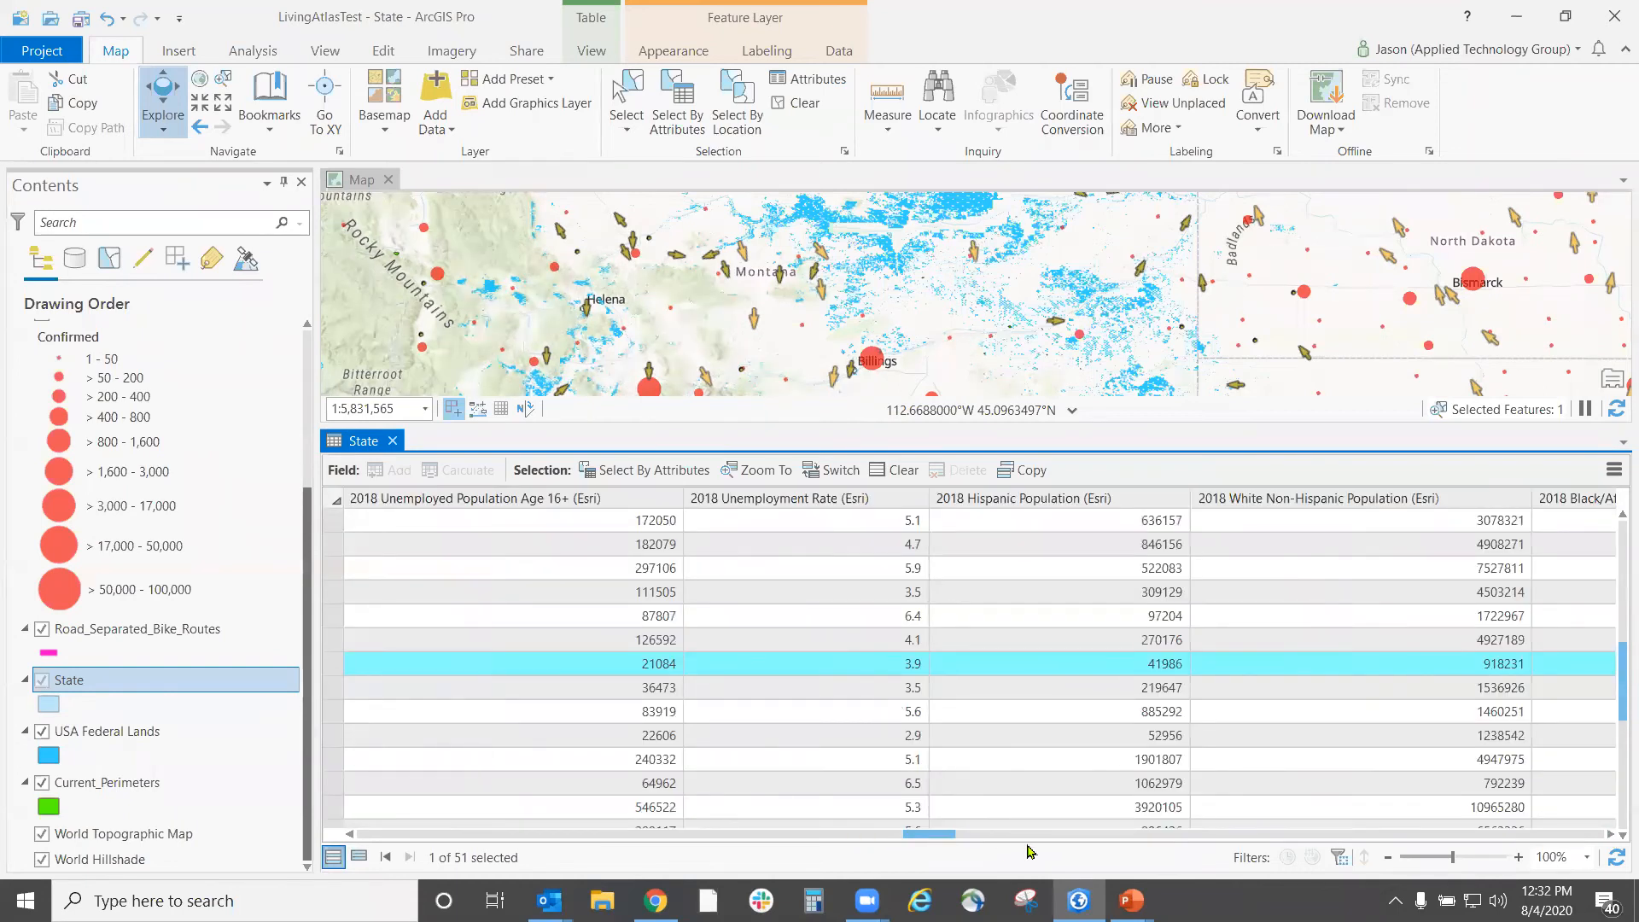
pyautogui.moveTo(946, 837); pyautogui.dragTo(1033, 842)
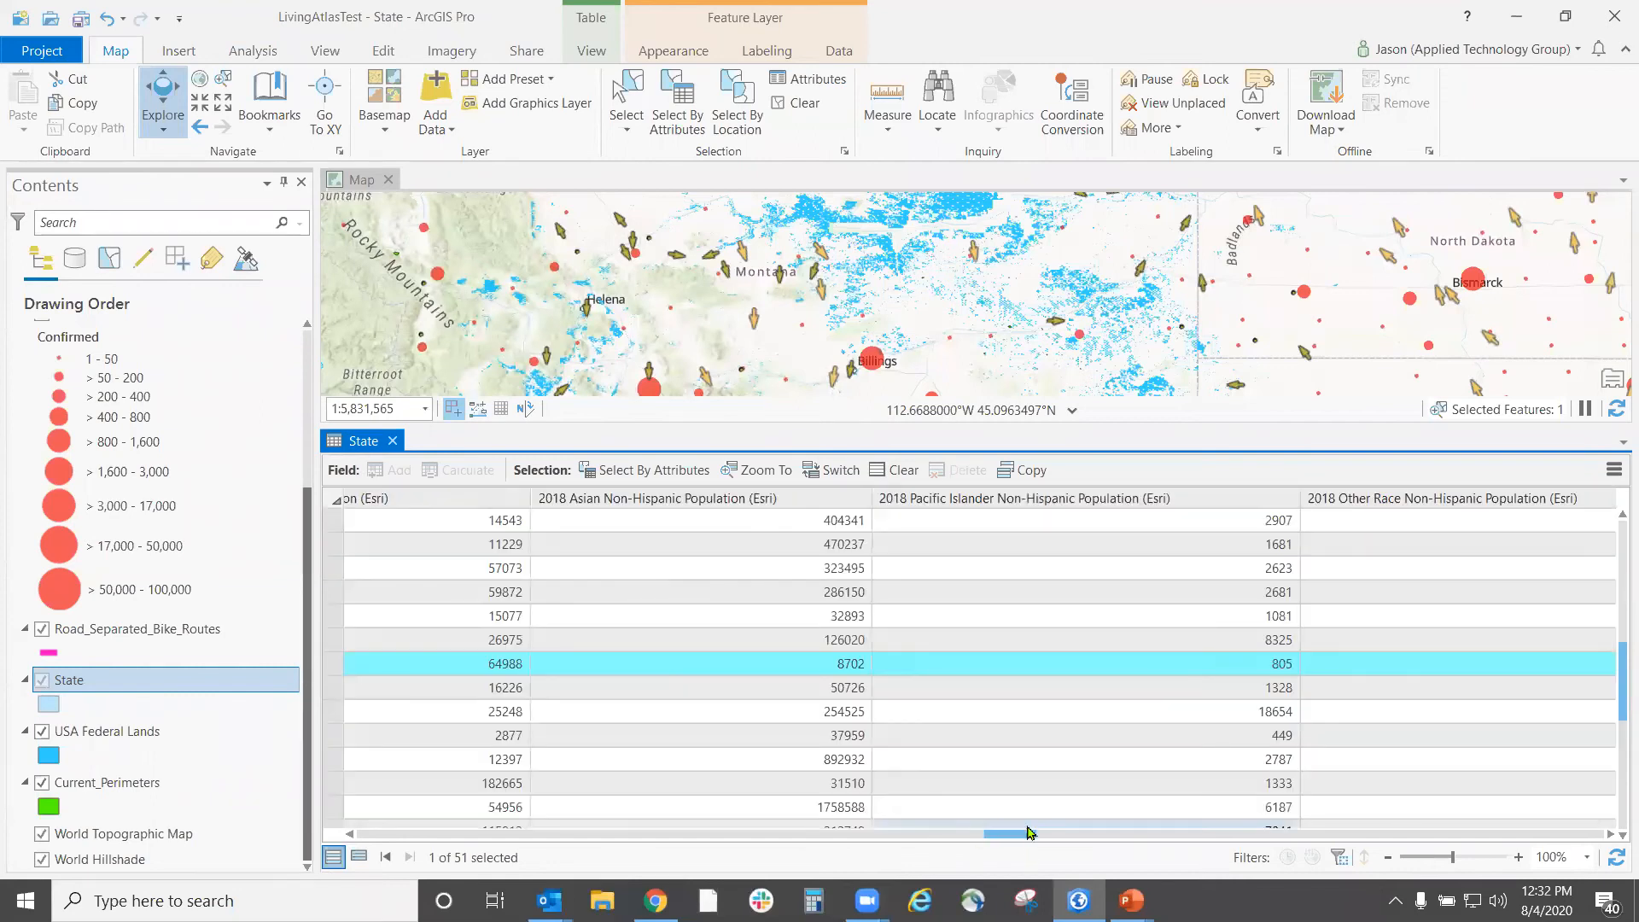
pyautogui.moveTo(1023, 840); pyautogui.dragTo(1183, 839)
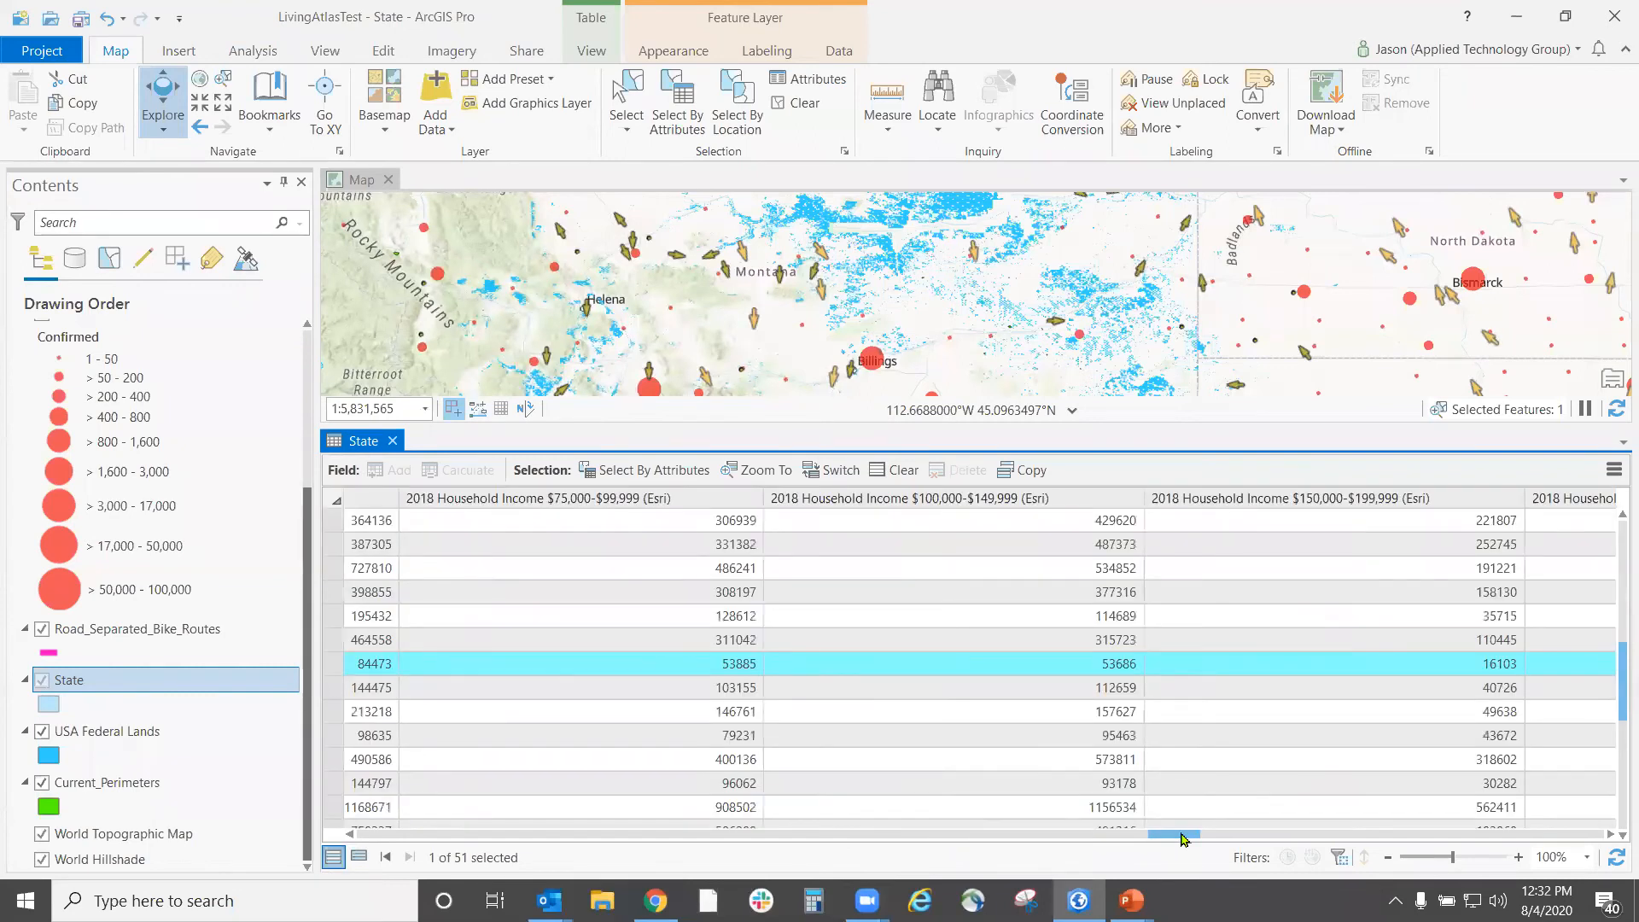
pyautogui.click(1291, 836)
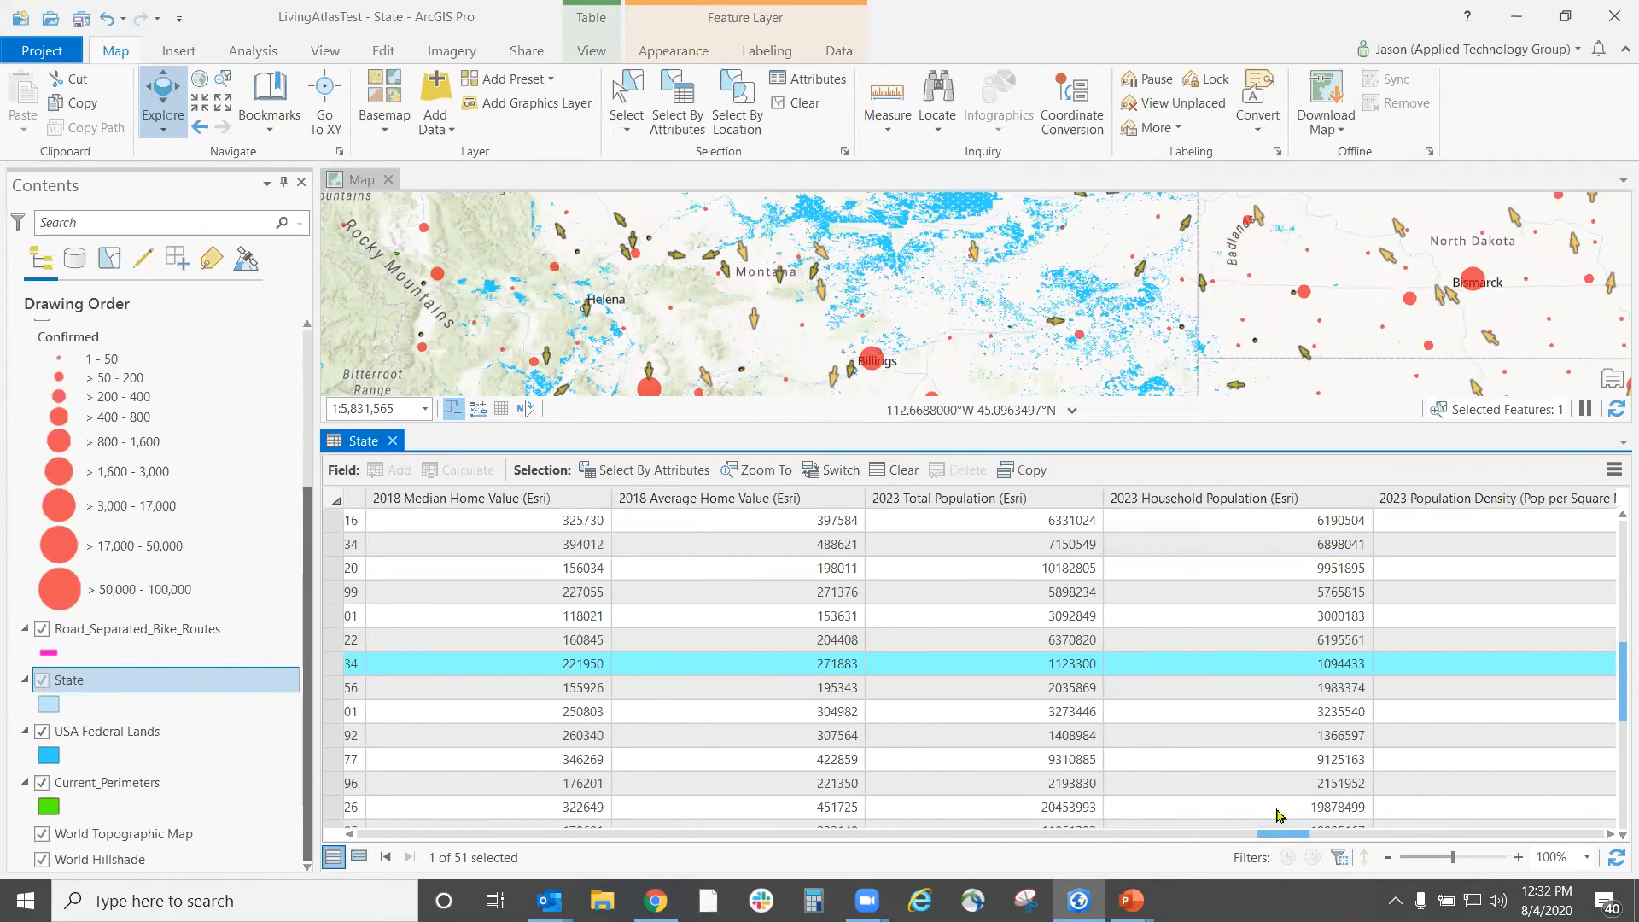
pyautogui.click(1325, 836)
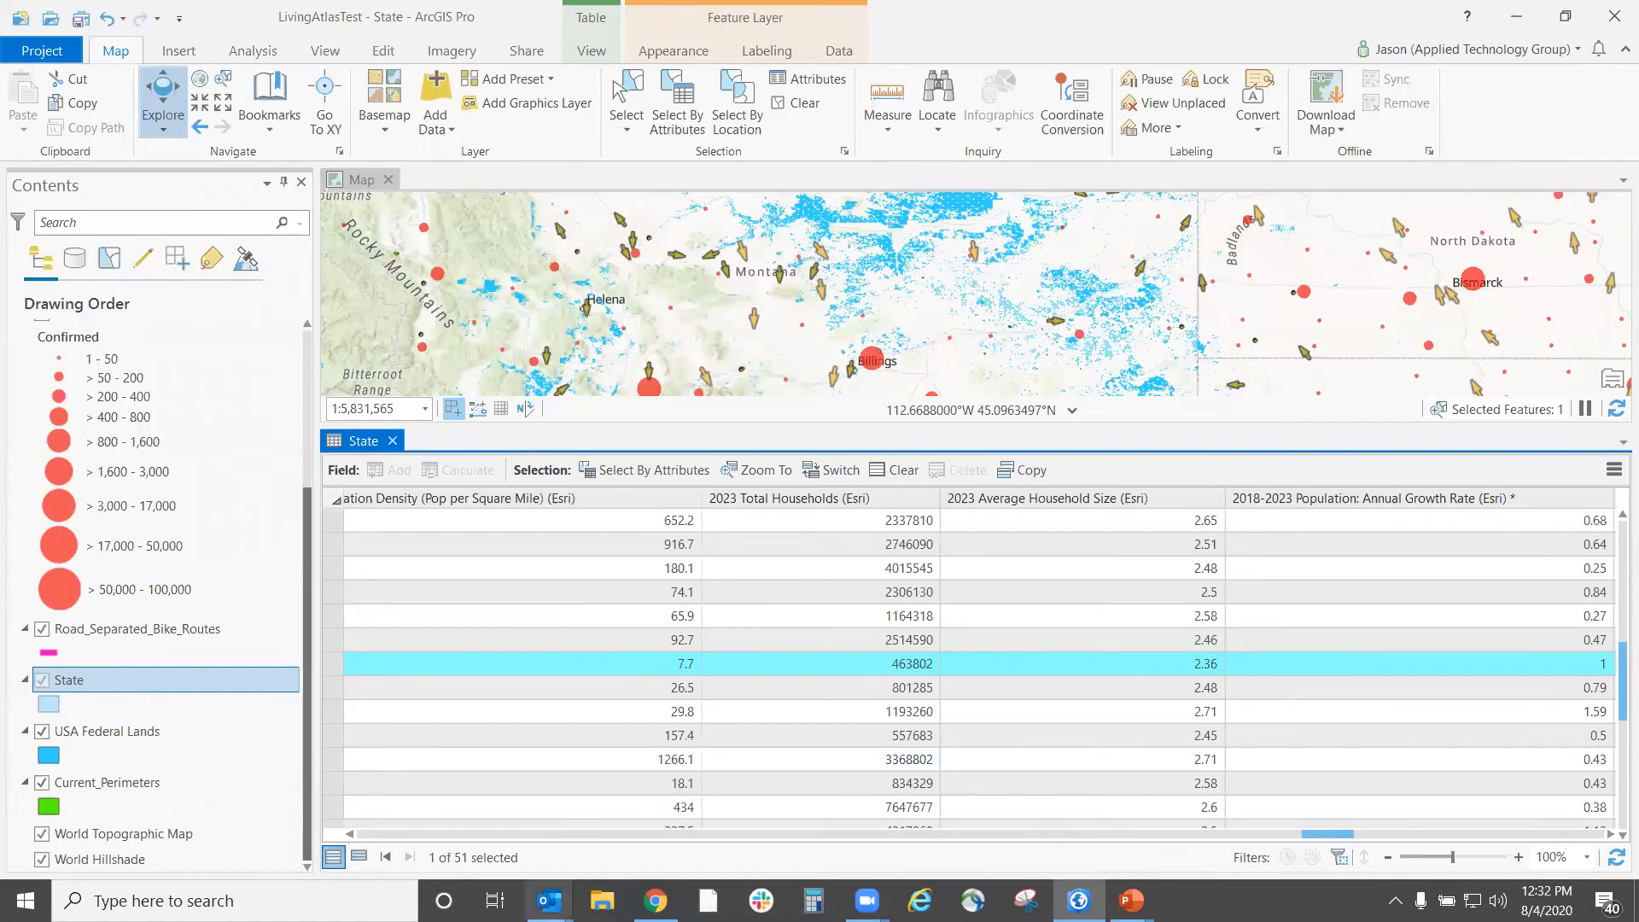
# - Switch to the Living Atlas website in Chrome and browse the US items sorted by popularity, through weather, demographics, hydrology and imagery layers
pyautogui.click(655, 901)
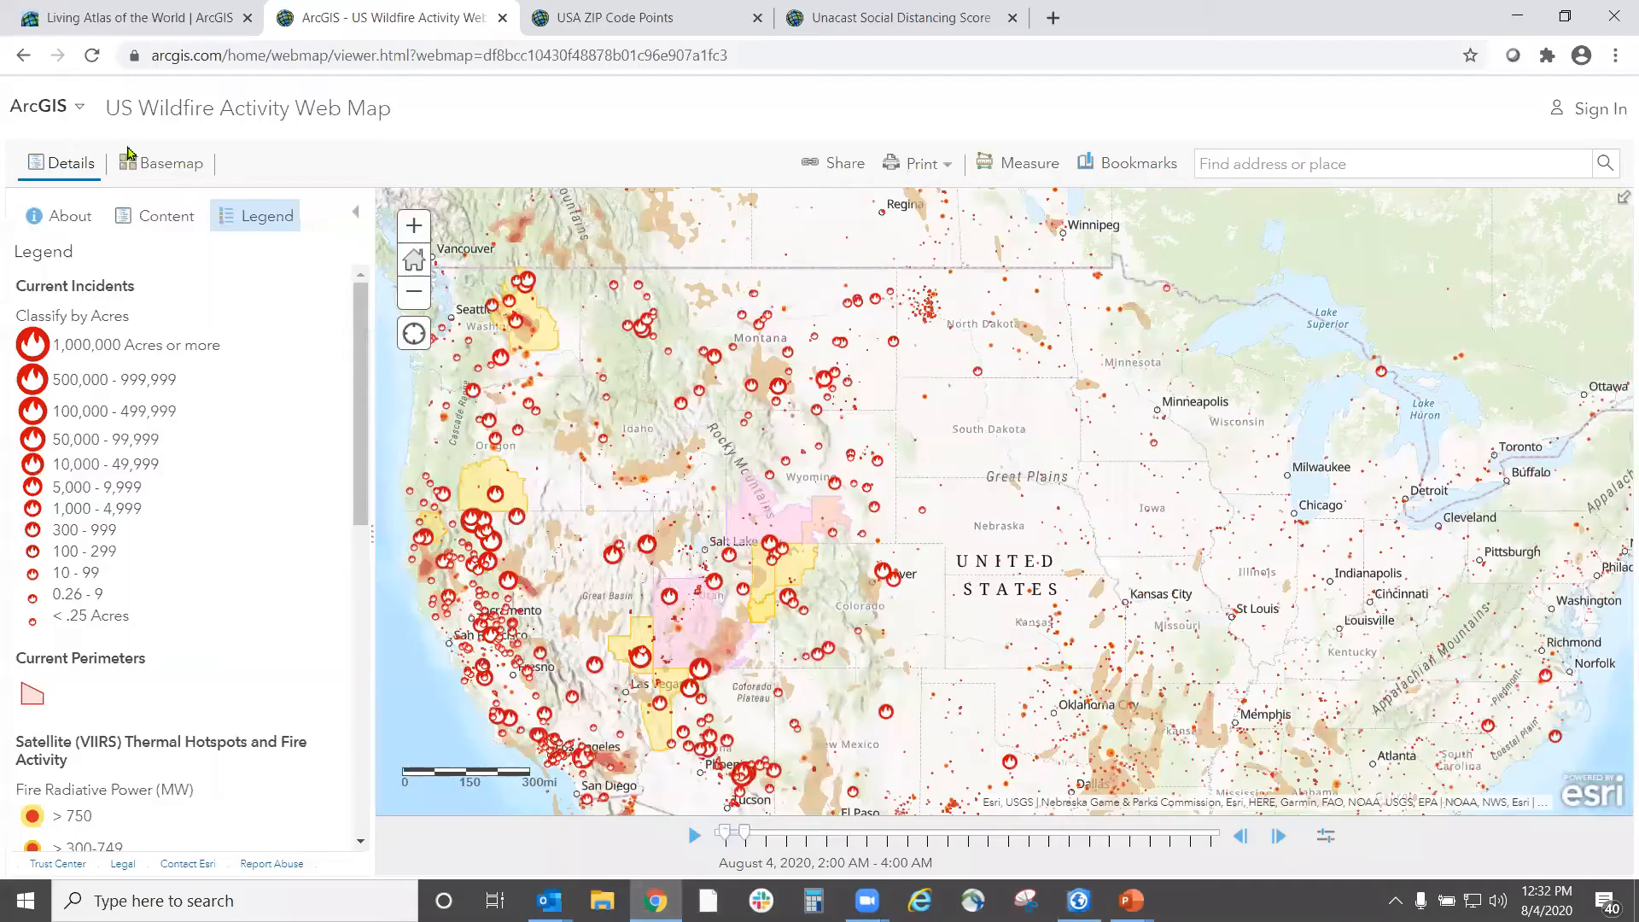
pyautogui.click(98, 21)
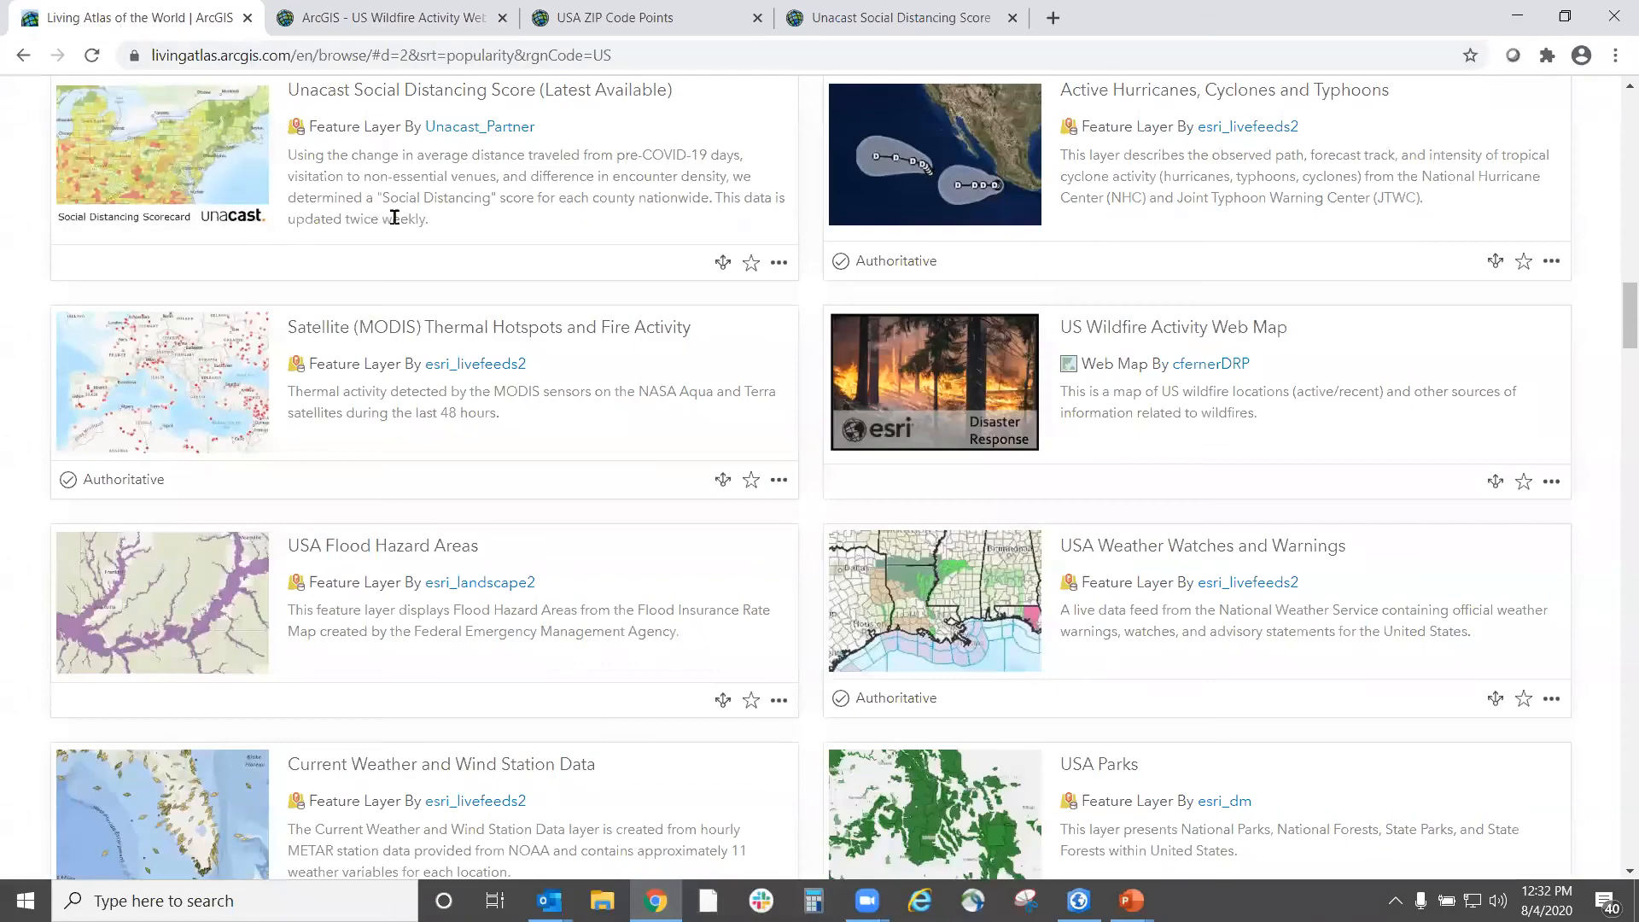
pyautogui.scroll(-5, 649, 592)
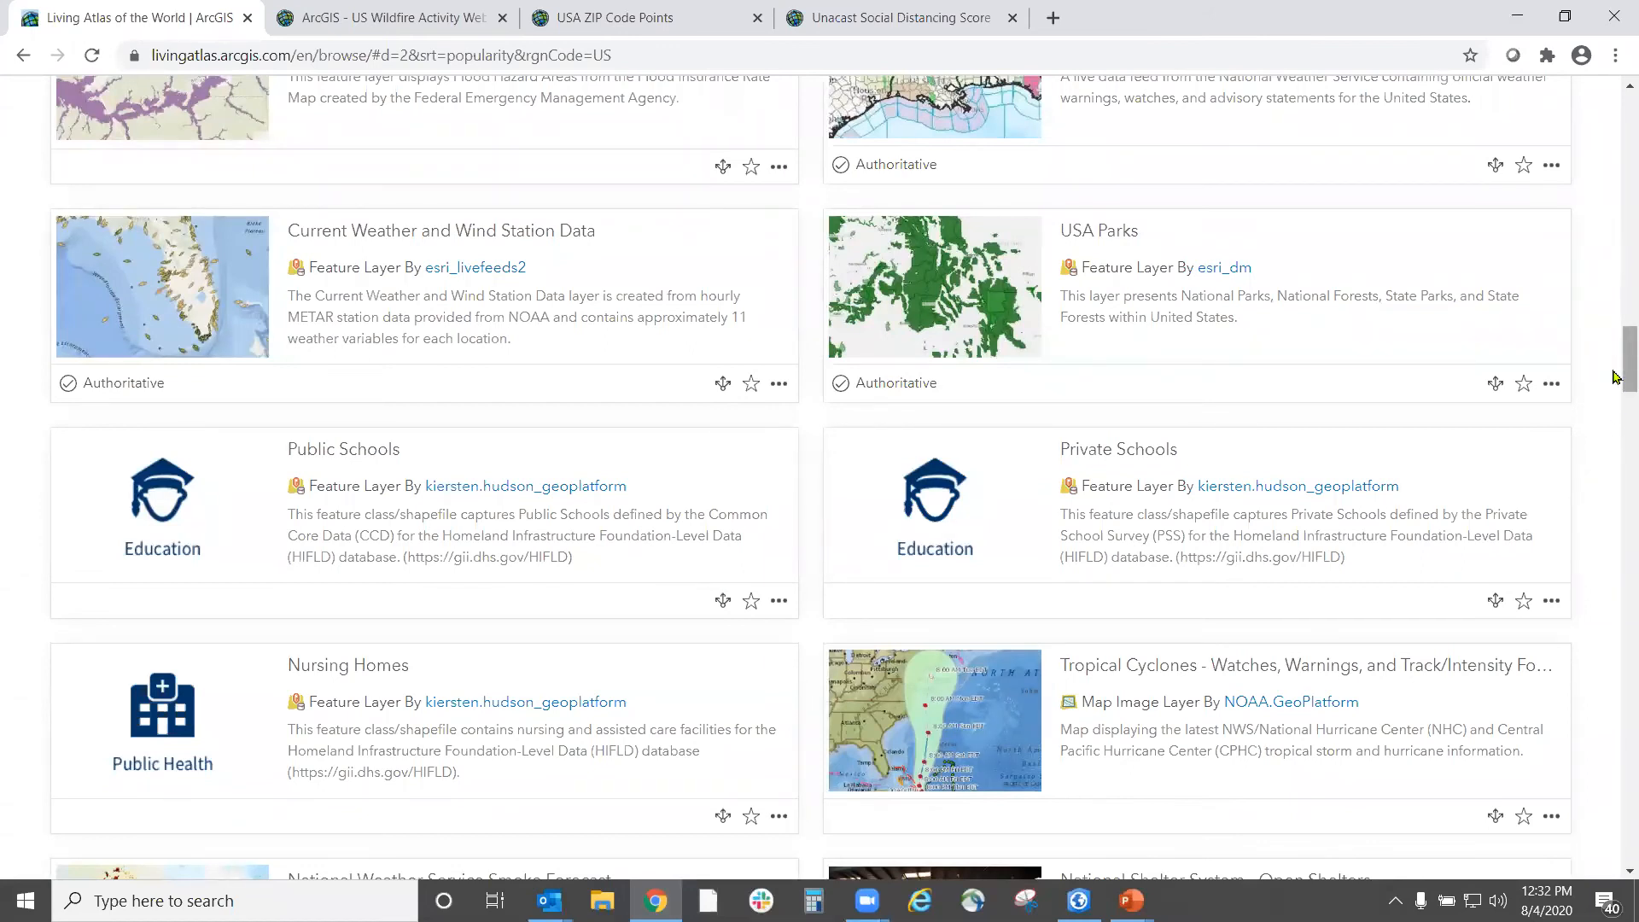
pyautogui.moveTo(1615, 376); pyautogui.dragTo(1615, 491)
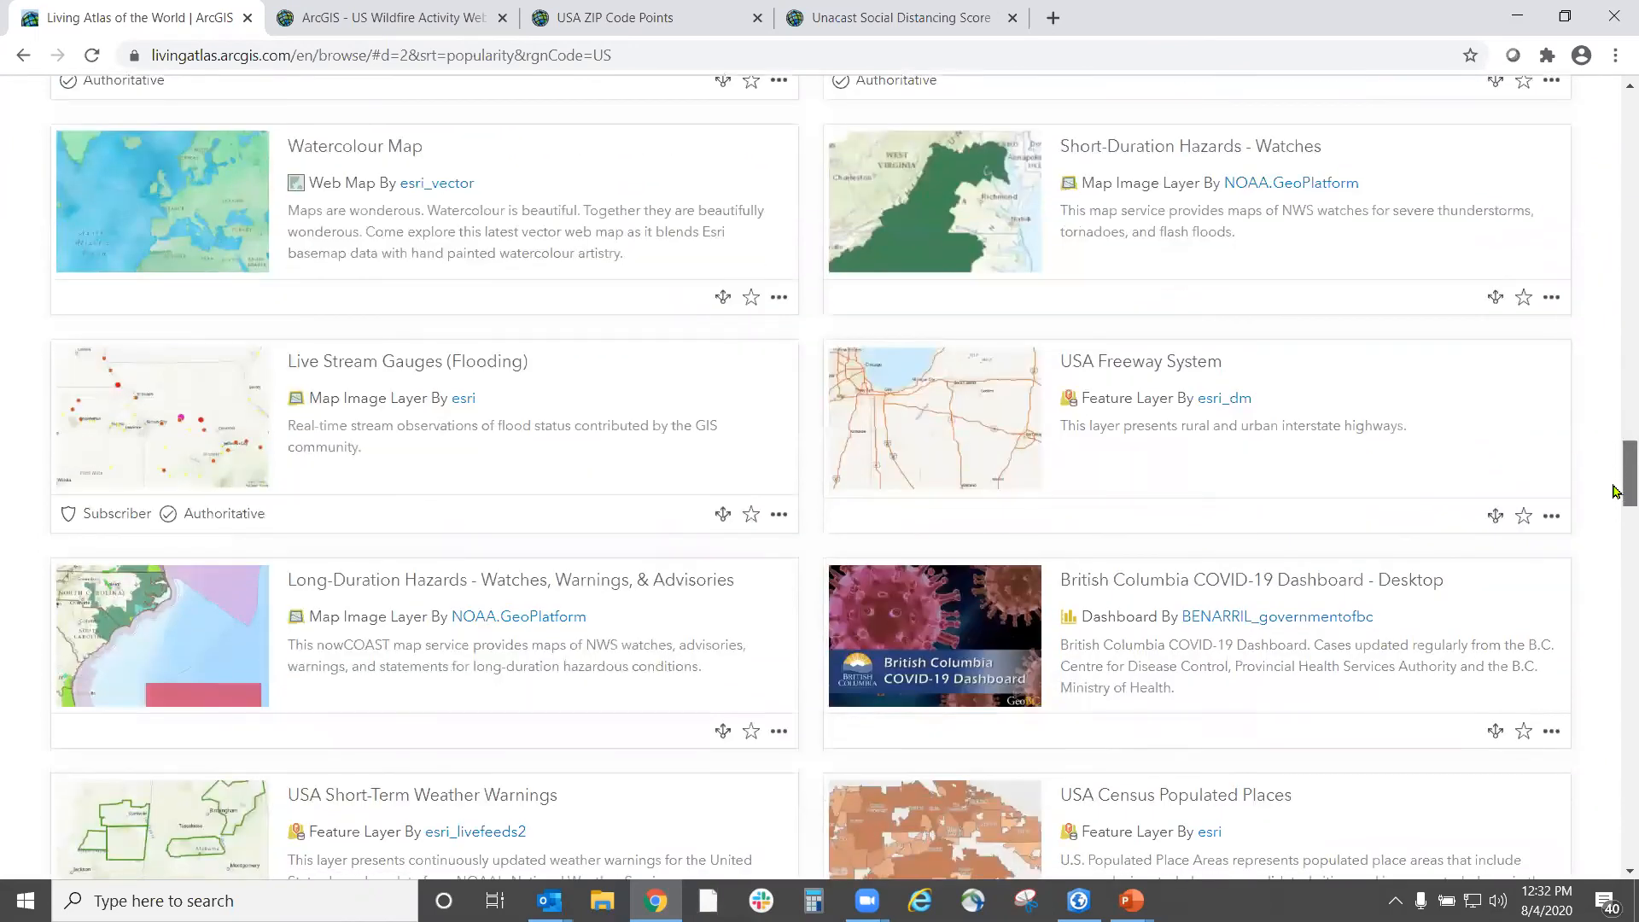
pyautogui.moveTo(1616, 491); pyautogui.dragTo(1615, 543)
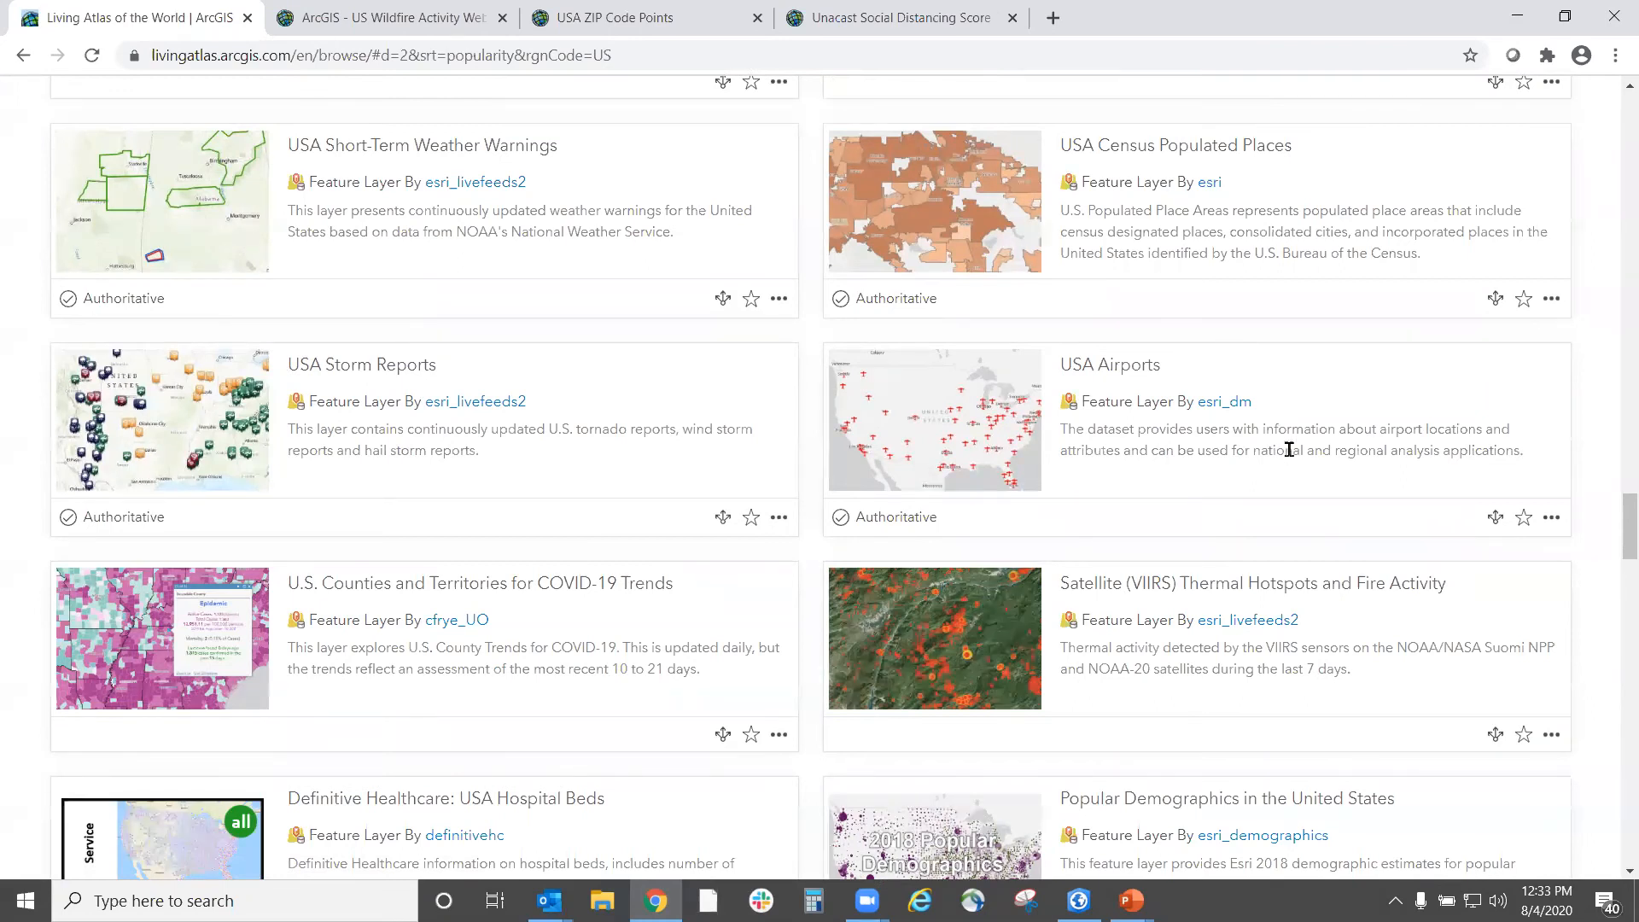
pyautogui.scroll(-5, 1289, 444)
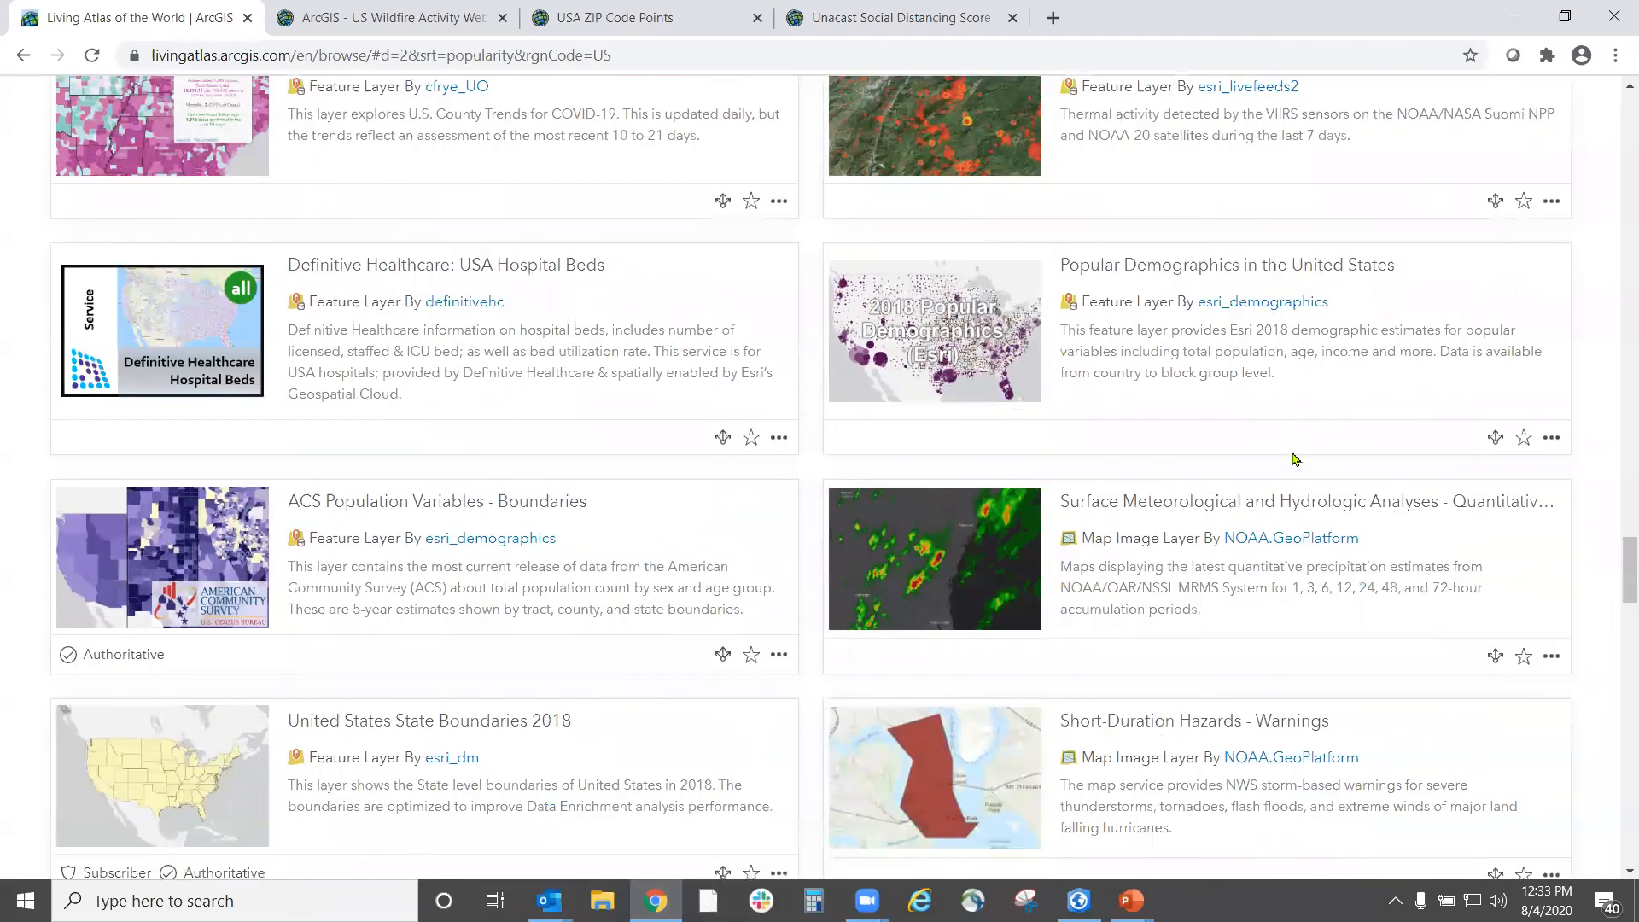
pyautogui.scroll(-2, 1293, 459)
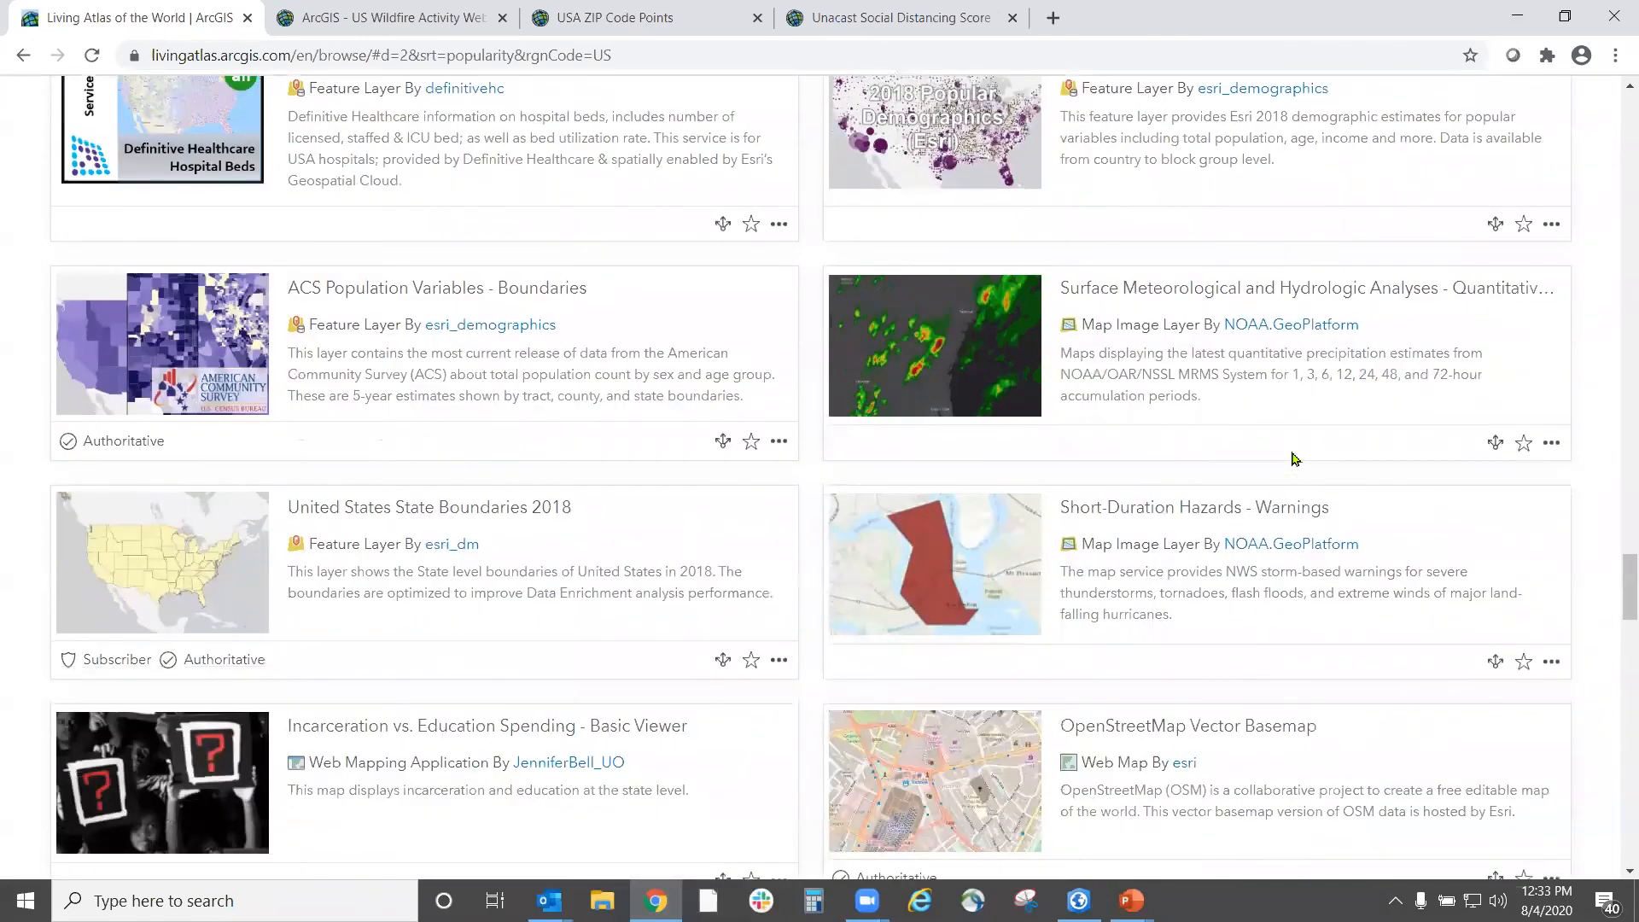
pyautogui.scroll(-5, 1293, 458)
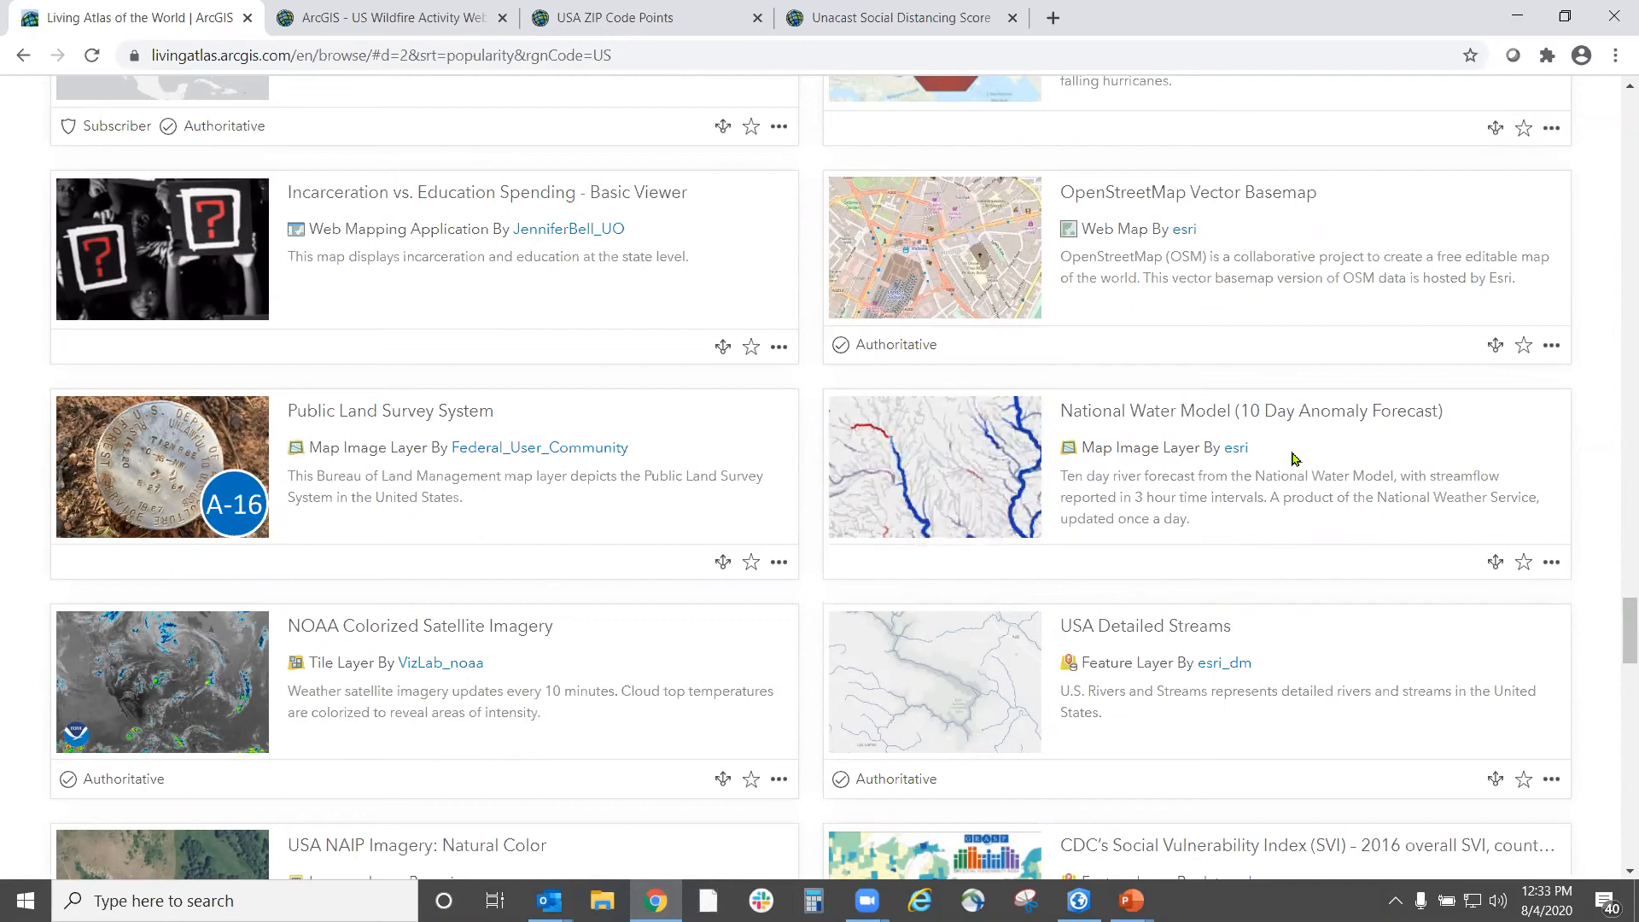
pyautogui.scroll(-7, 1293, 459)
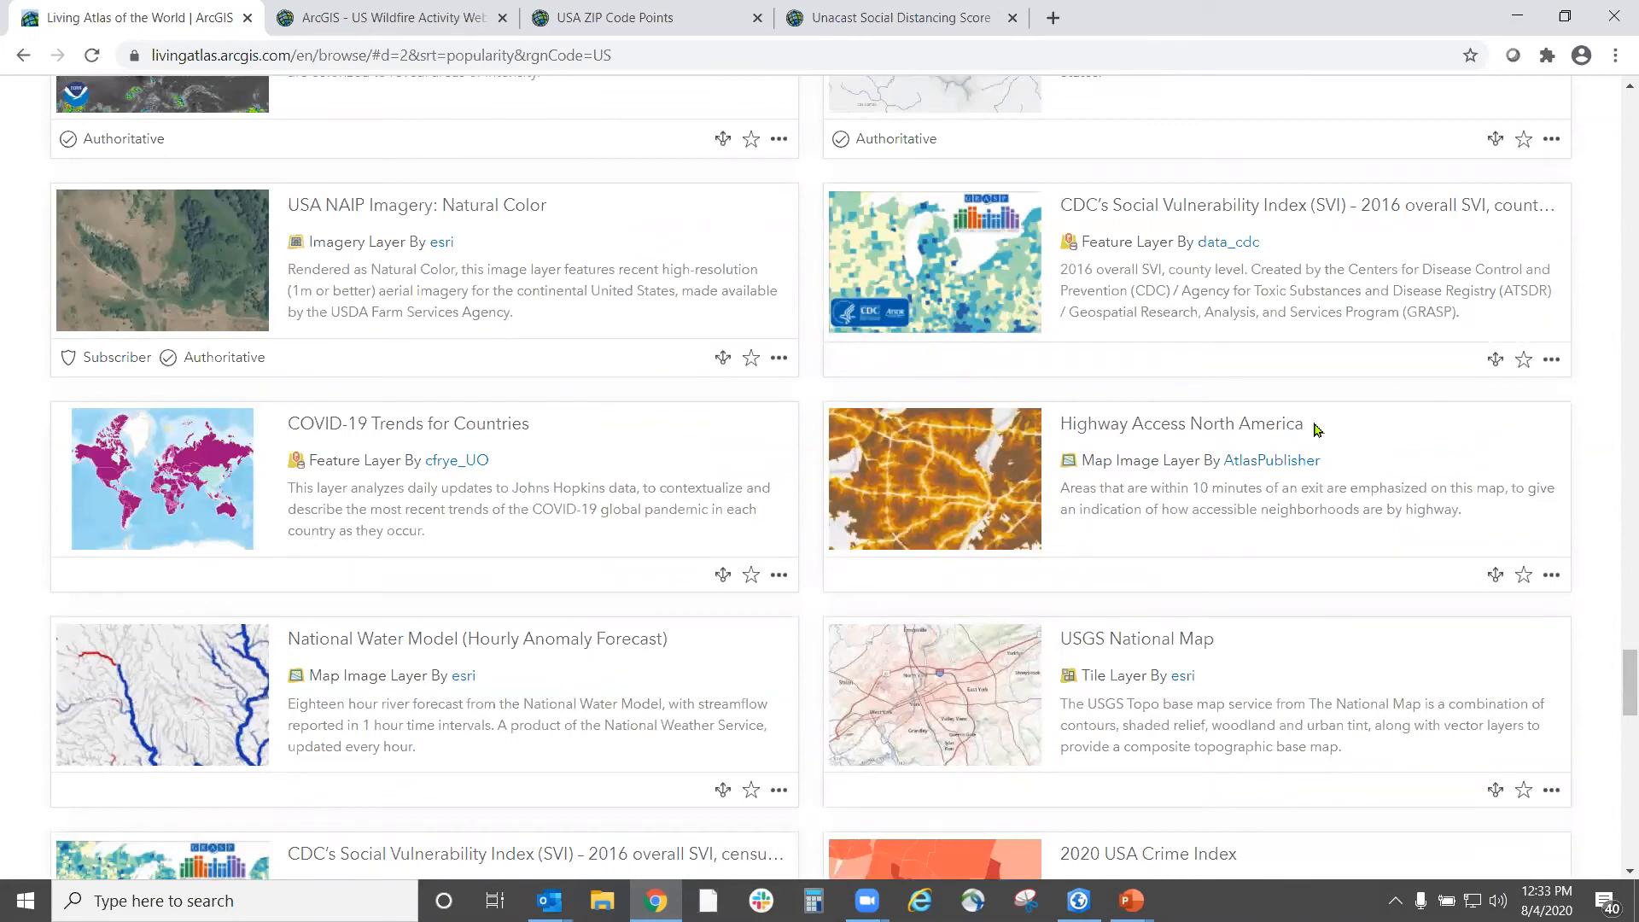
pyautogui.scroll(-6, 1315, 428)
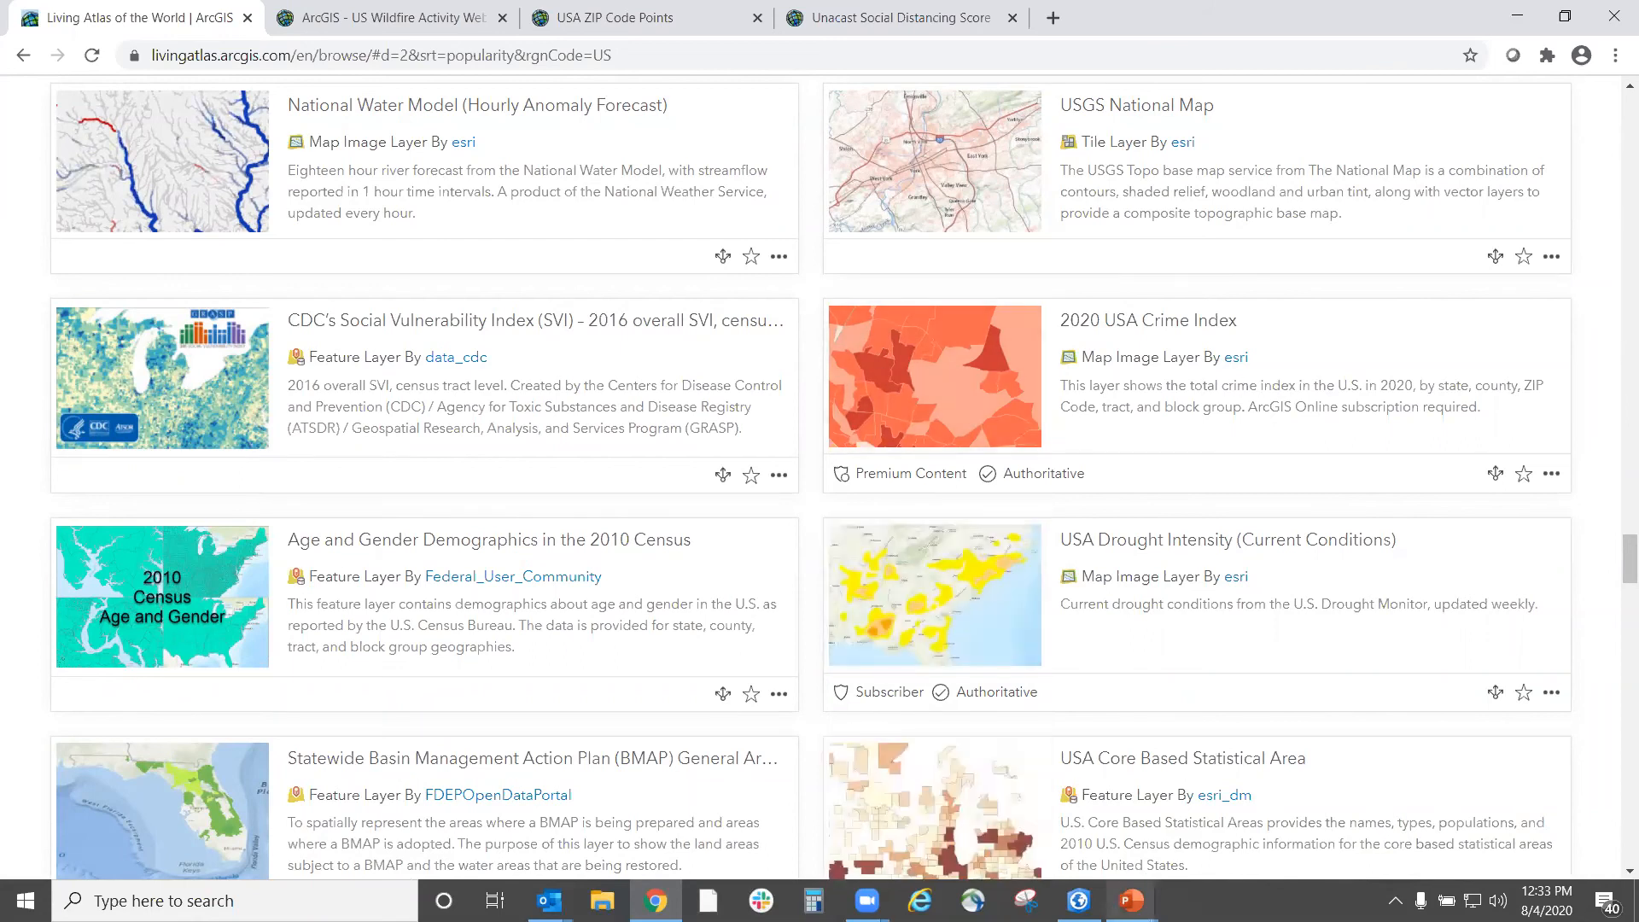
# - Return to ArcGIS Pro, close the State attribute table and widen the map view around Montana
pyautogui.moveTo(1132, 900)
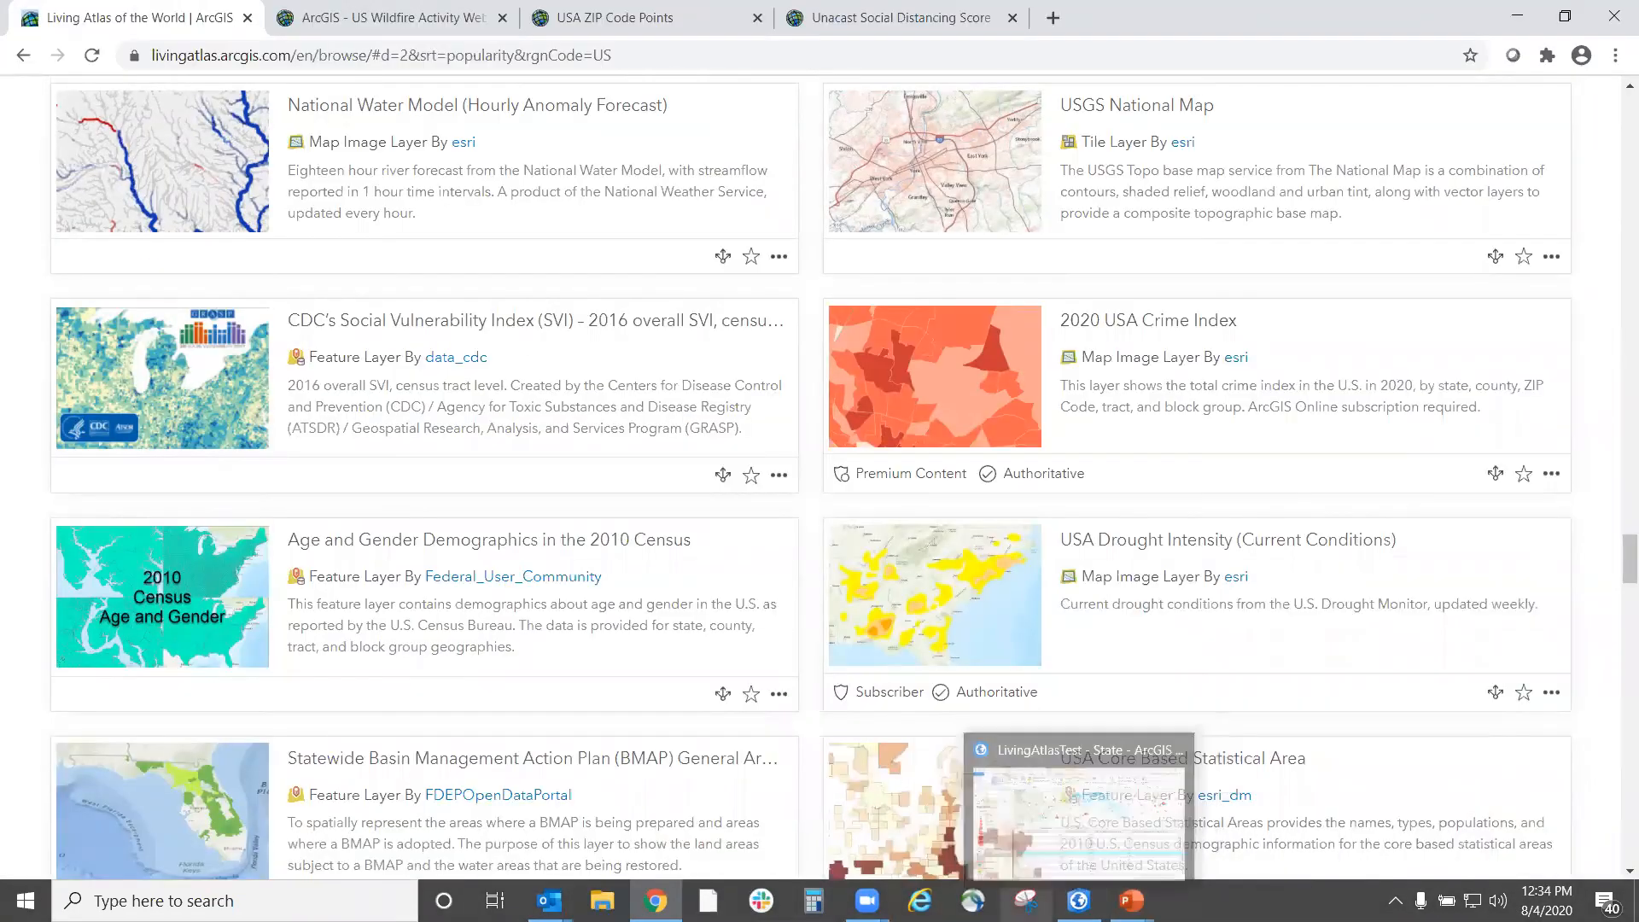
pyautogui.moveTo(1078, 900)
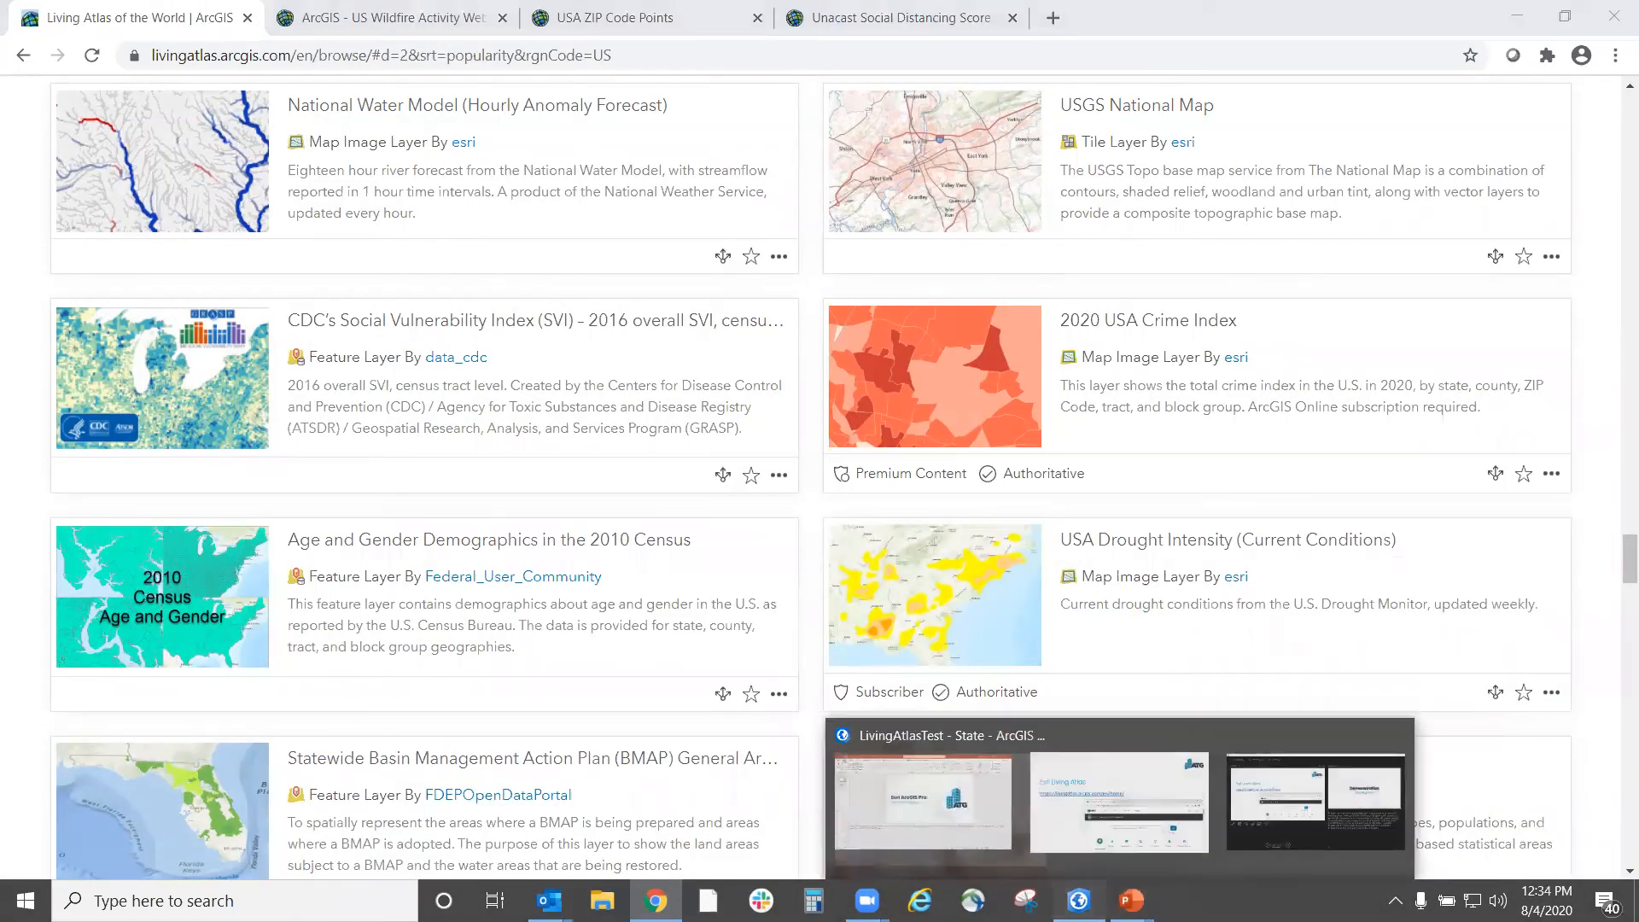
pyautogui.click(930, 794)
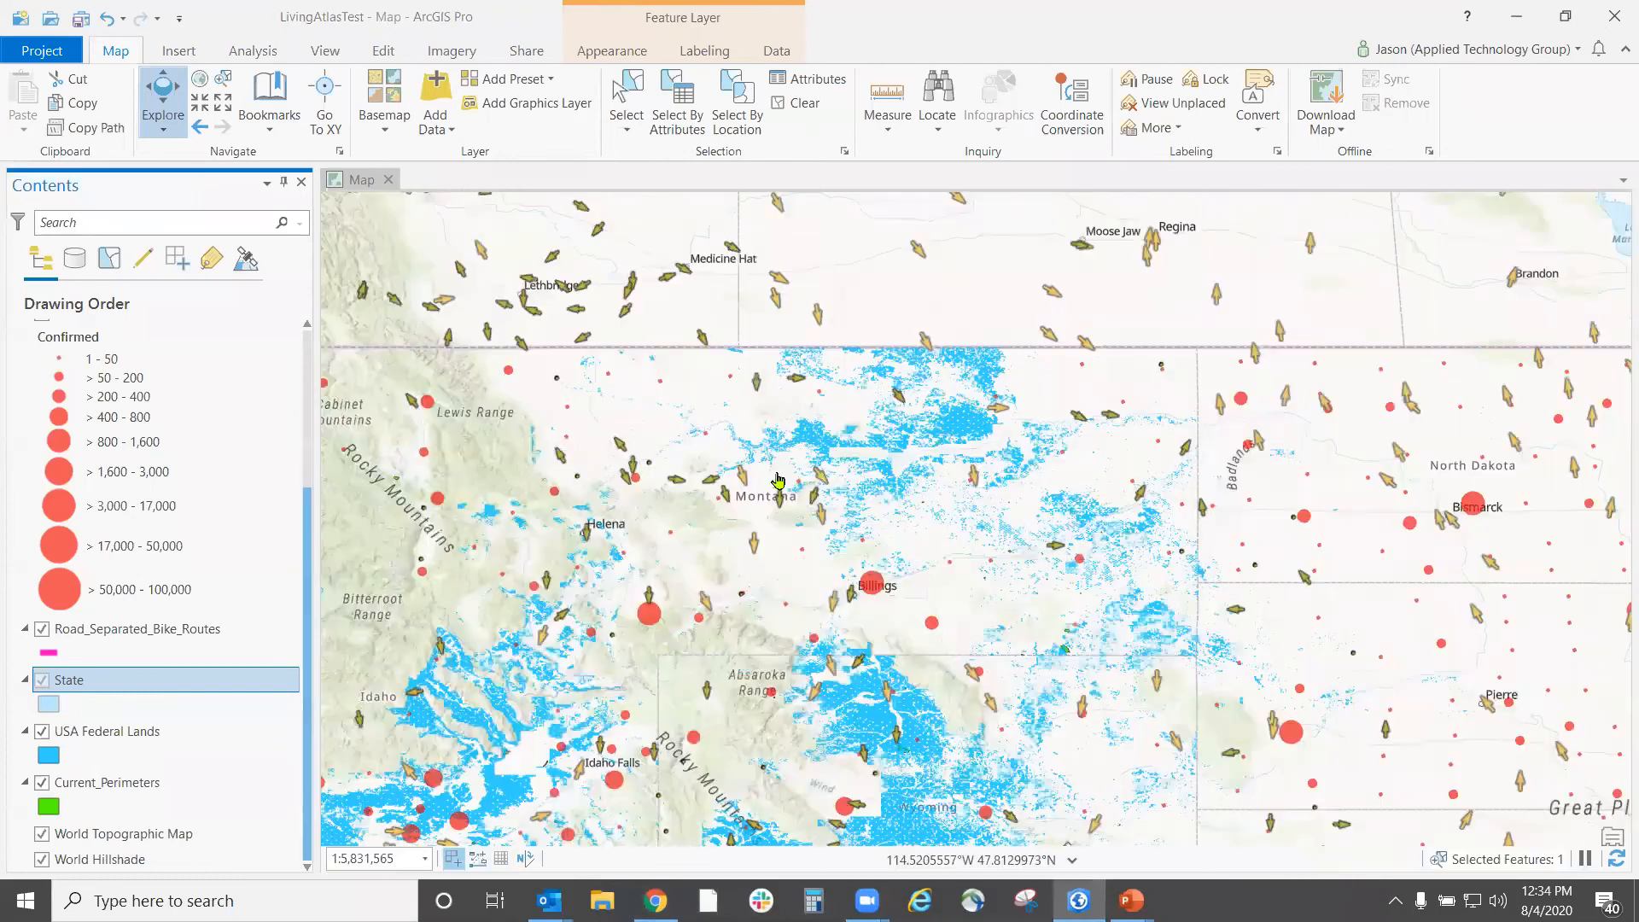
pyautogui.click(393, 441)
pyautogui.scroll(-3, 954, 519)
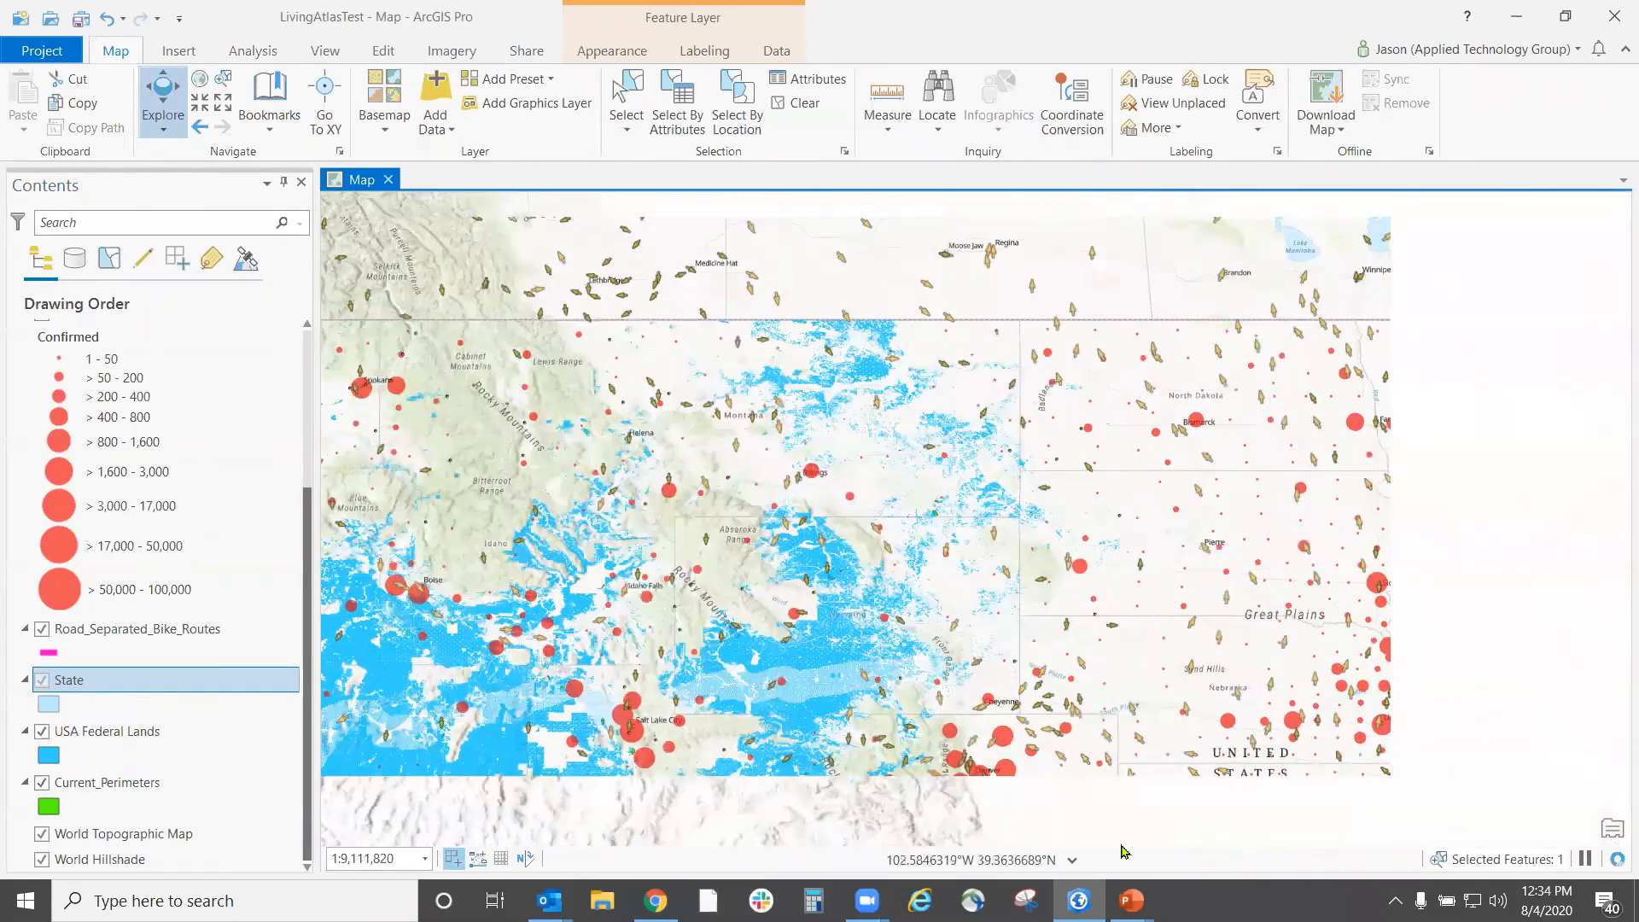
# - Switch to the PowerPoint slide show and advance to the Upcoming Webinars slide
pyautogui.moveTo(1131, 900)
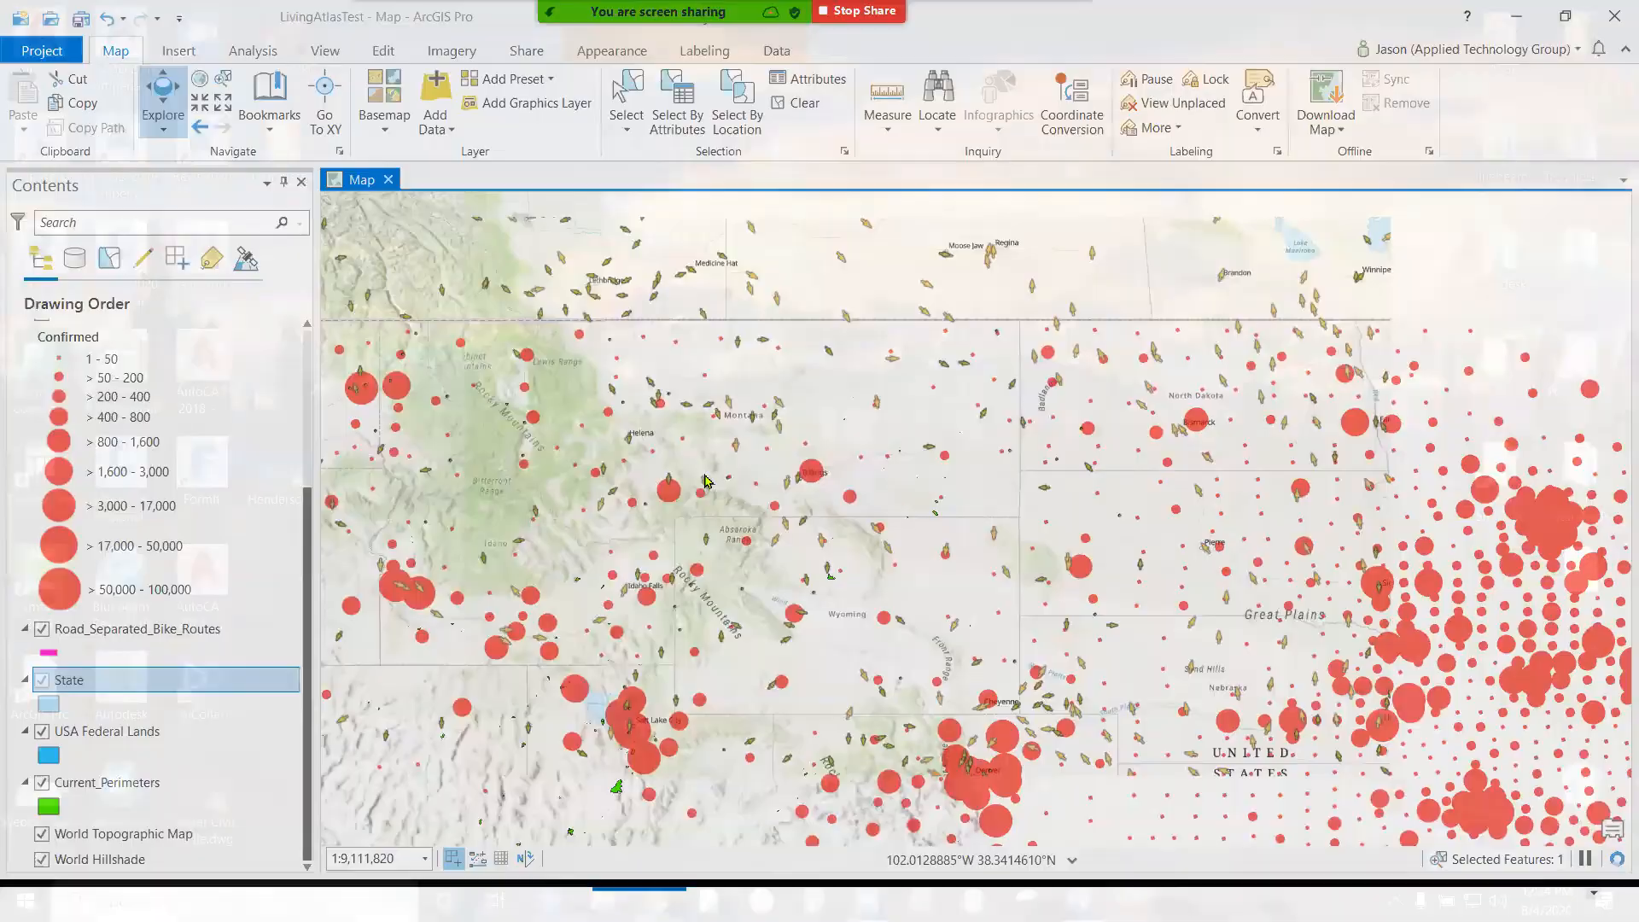
pyautogui.click(1225, 839)
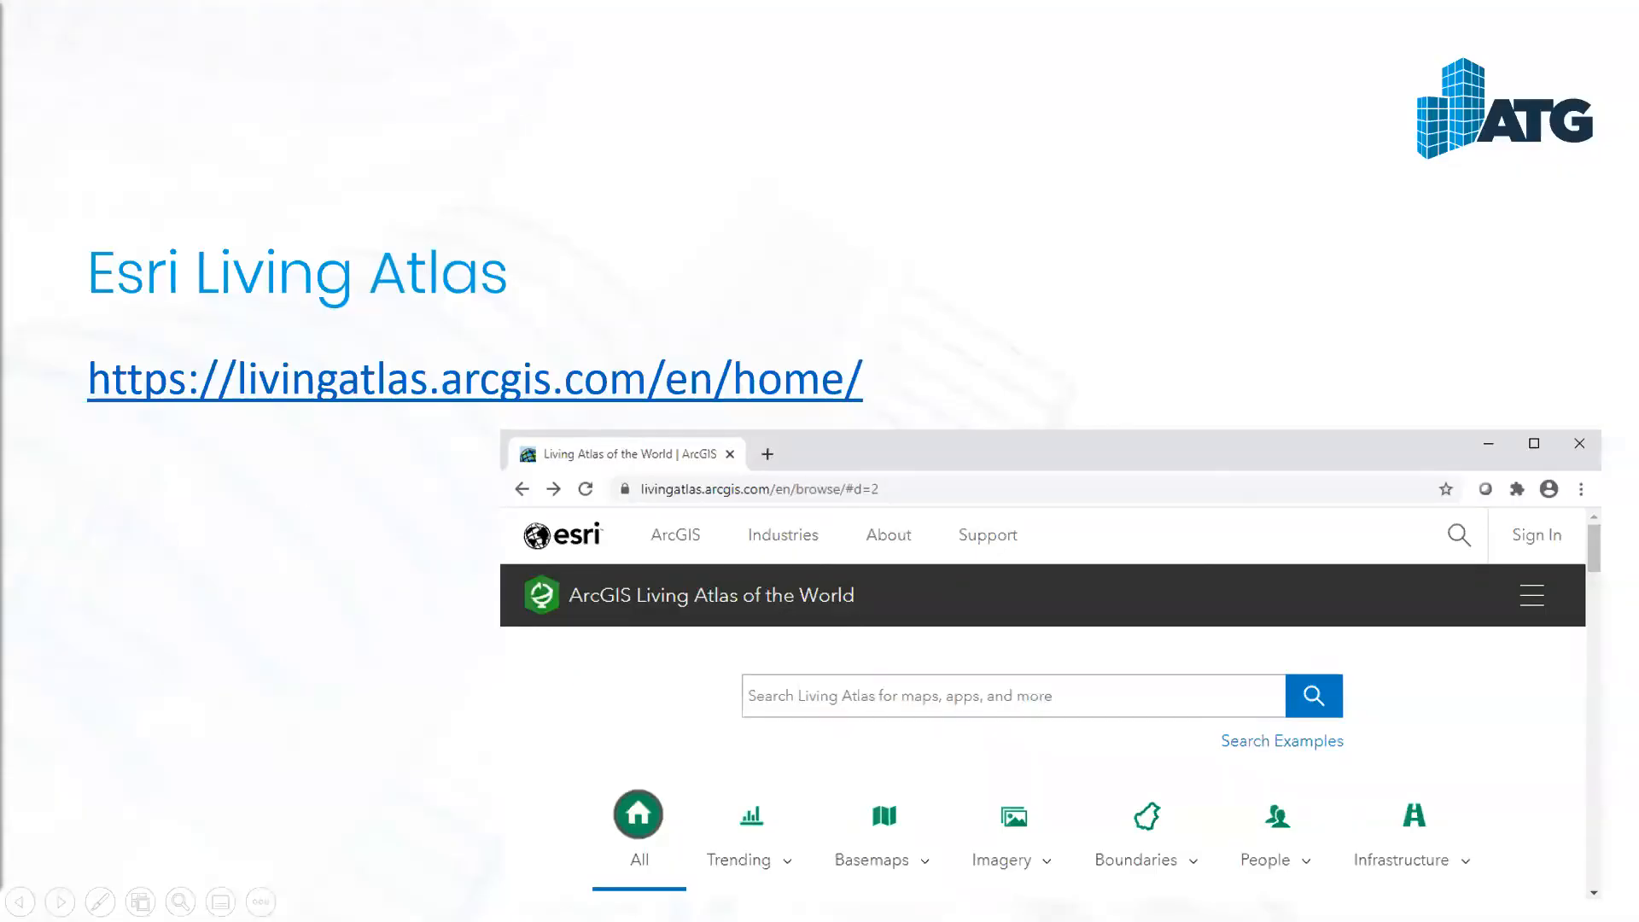
pyautogui.press('Right')
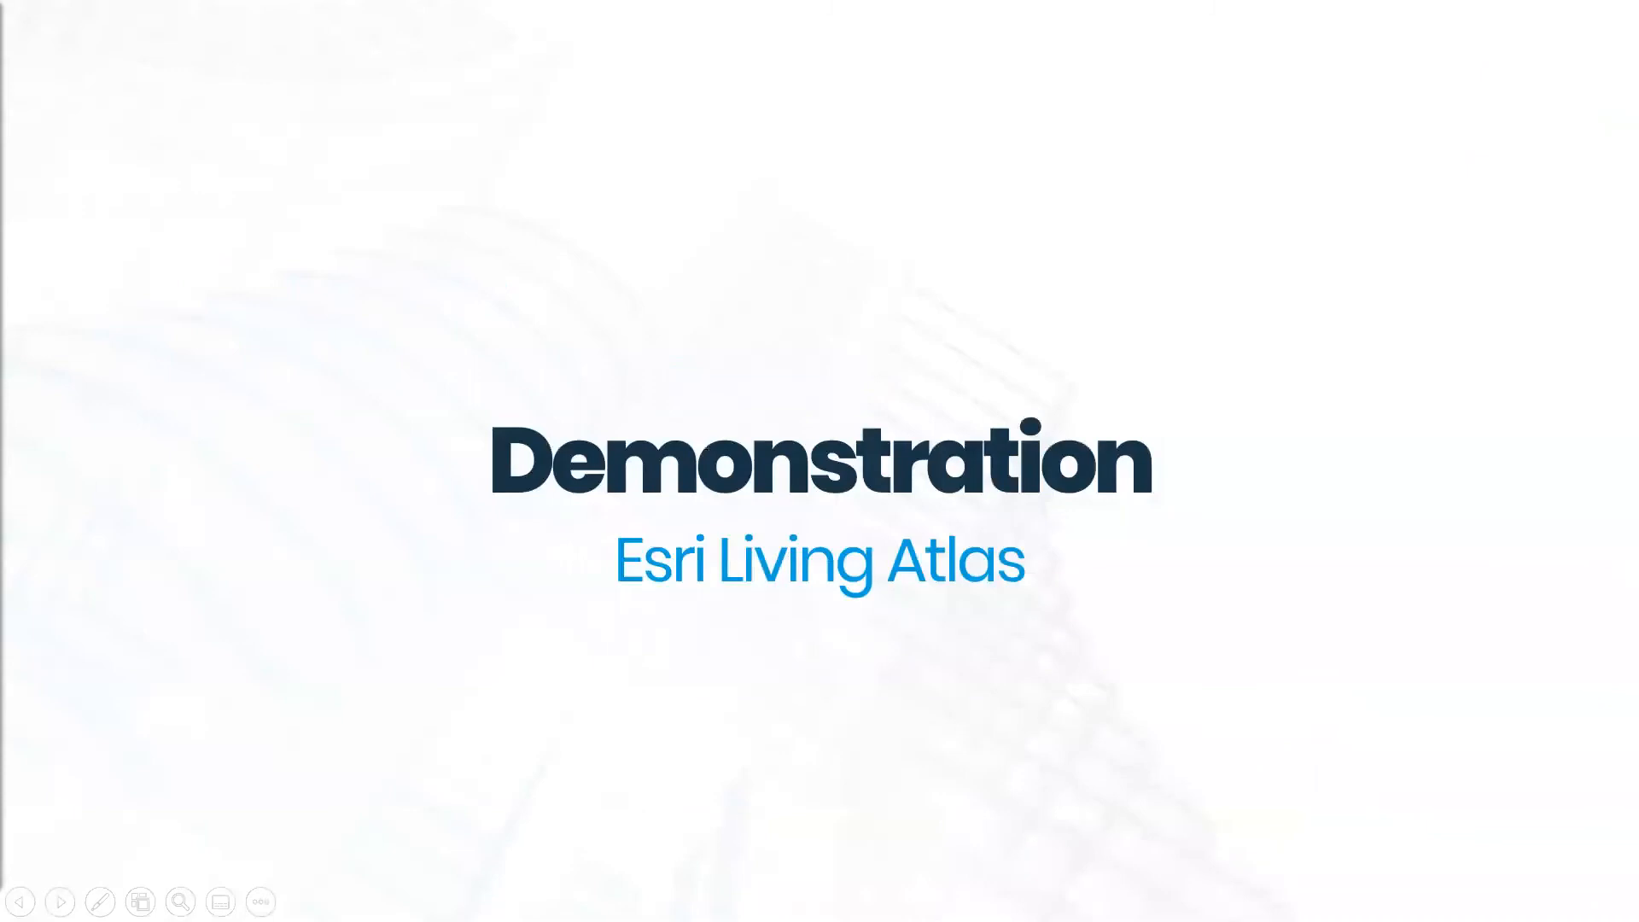
pyautogui.press('Right')
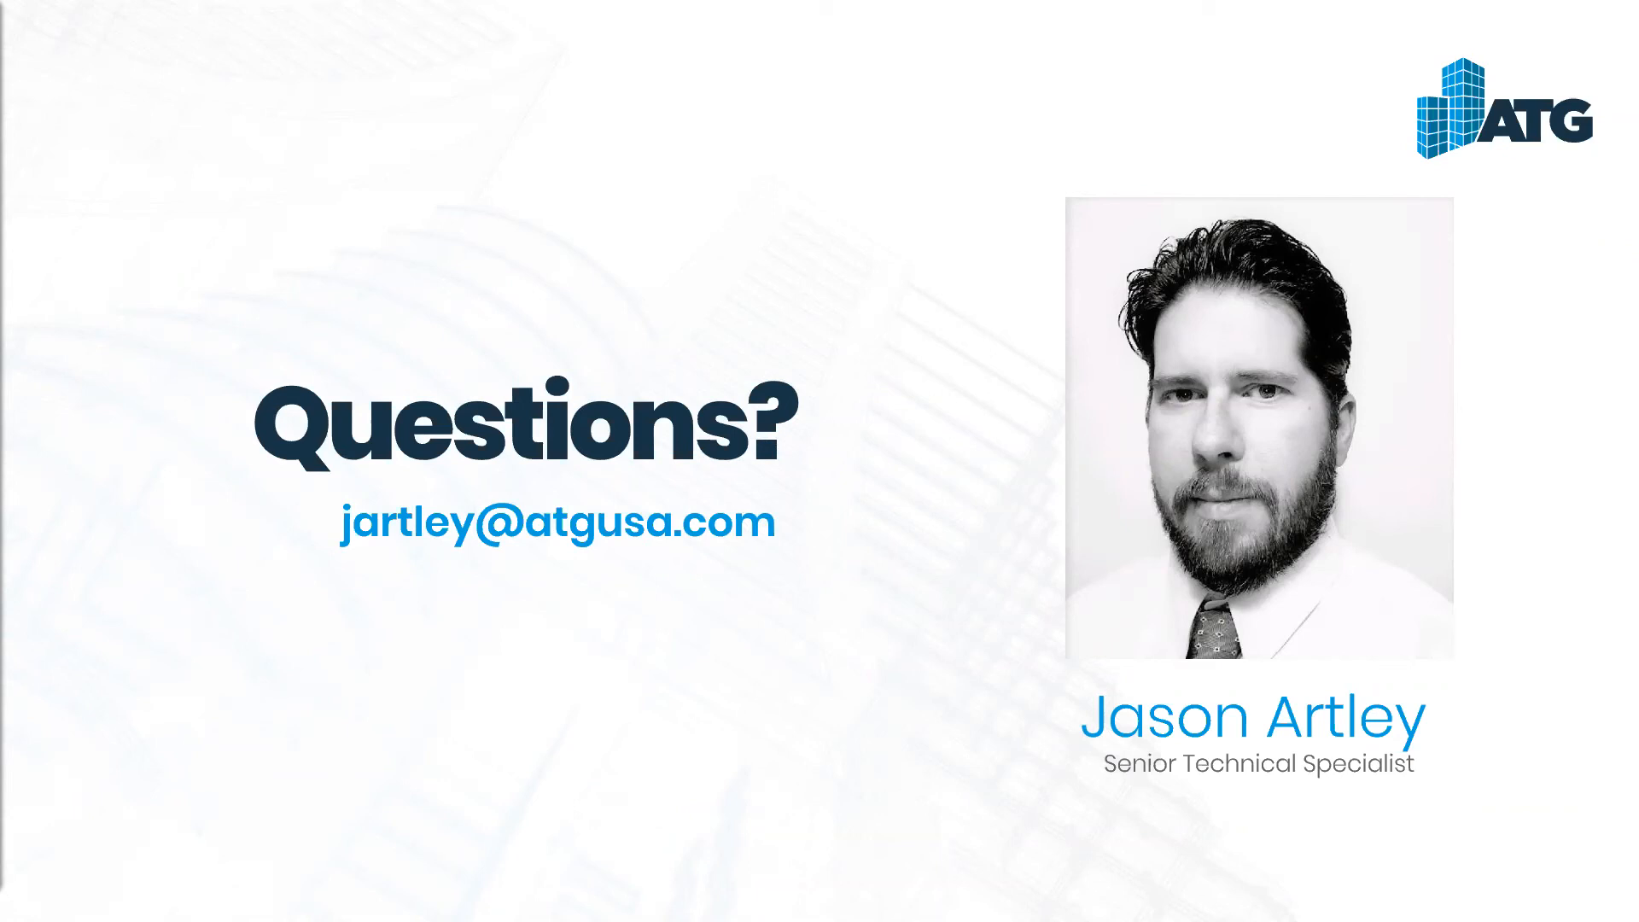
pyautogui.press('Right')
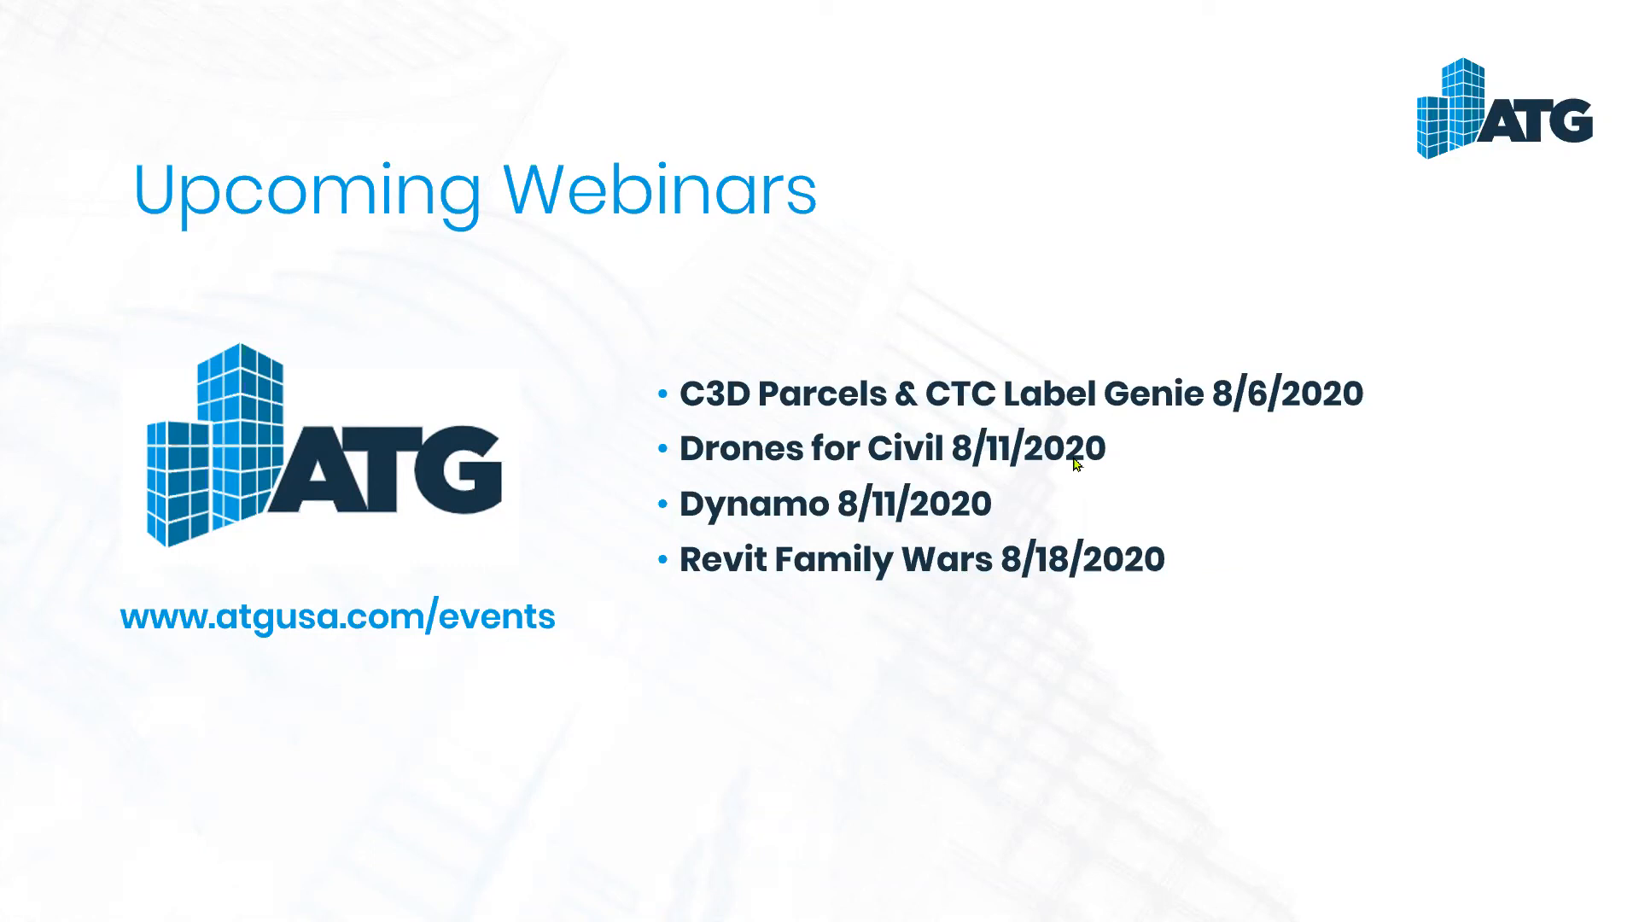
# - Switch back to the ArcGIS Pro map and look closer at eastern Montana and North Dakota
pyautogui.hotkey('alt', 'Tab')
pyautogui.hotkey('alt', 'Tab')
pyautogui.hotkey('alt', 'Tab')
pyautogui.hotkey('alt', 'Tab')
pyautogui.hotkey('alt', 'Tab')
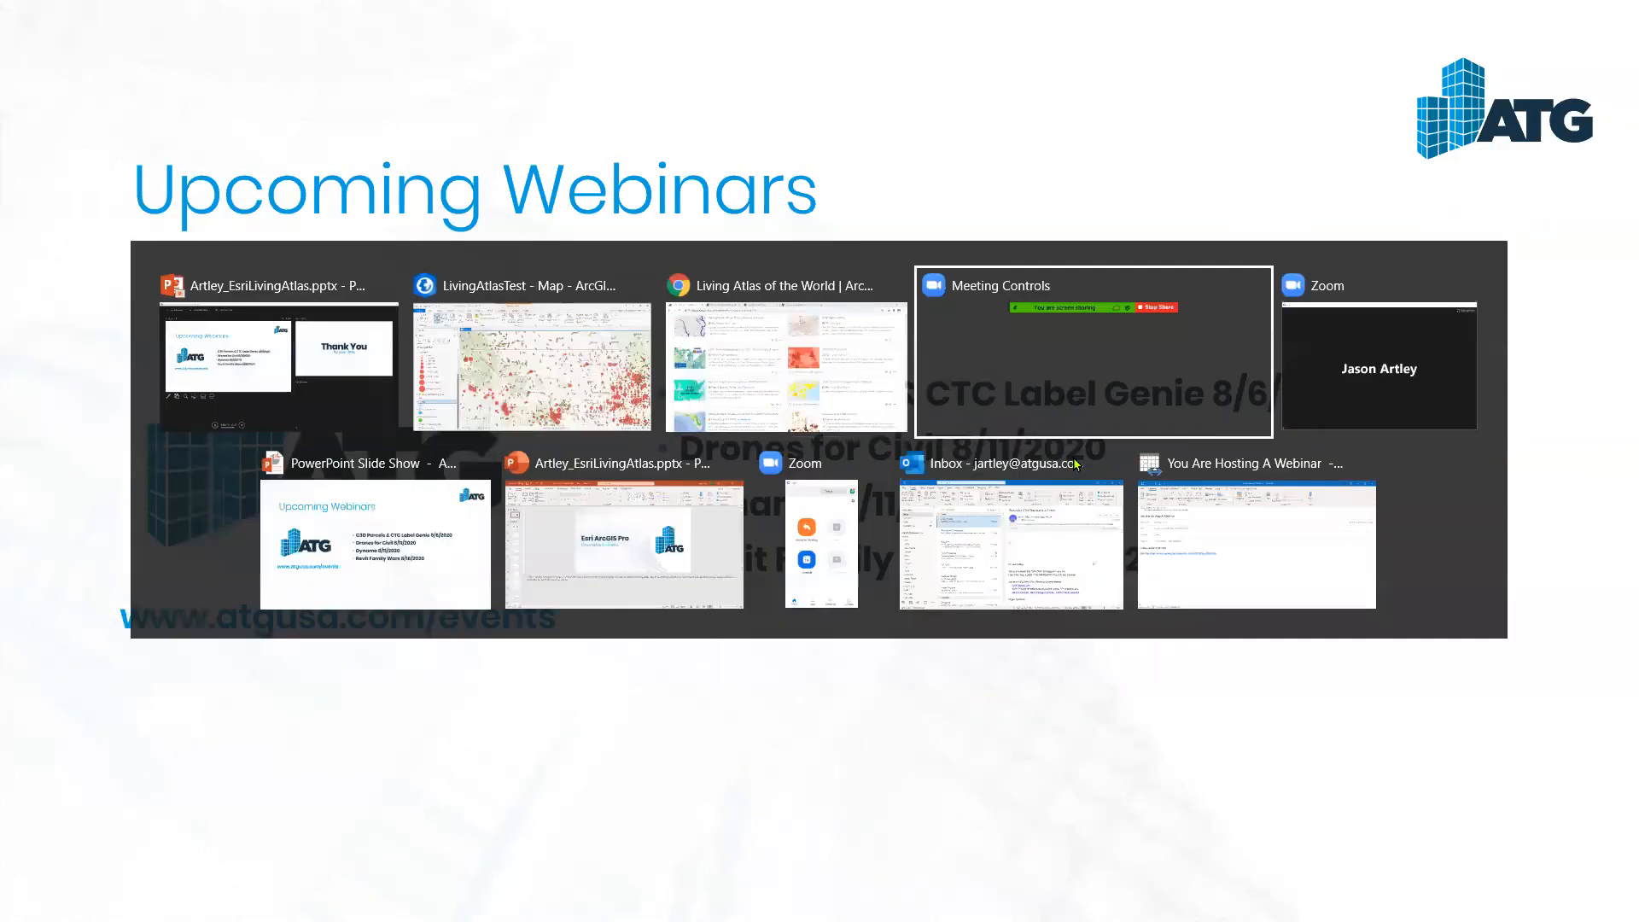
pyautogui.hotkey('alt', 'Tab')
pyautogui.hotkey('alt', 'Tab')
pyautogui.hotkey('alt', 'Tab')
pyautogui.hotkey('alt', 'Tab')
pyautogui.hotkey('alt', 'Tab')
pyautogui.hotkey('alt', 'Tab')
pyautogui.hotkey('alt', 'Tab')
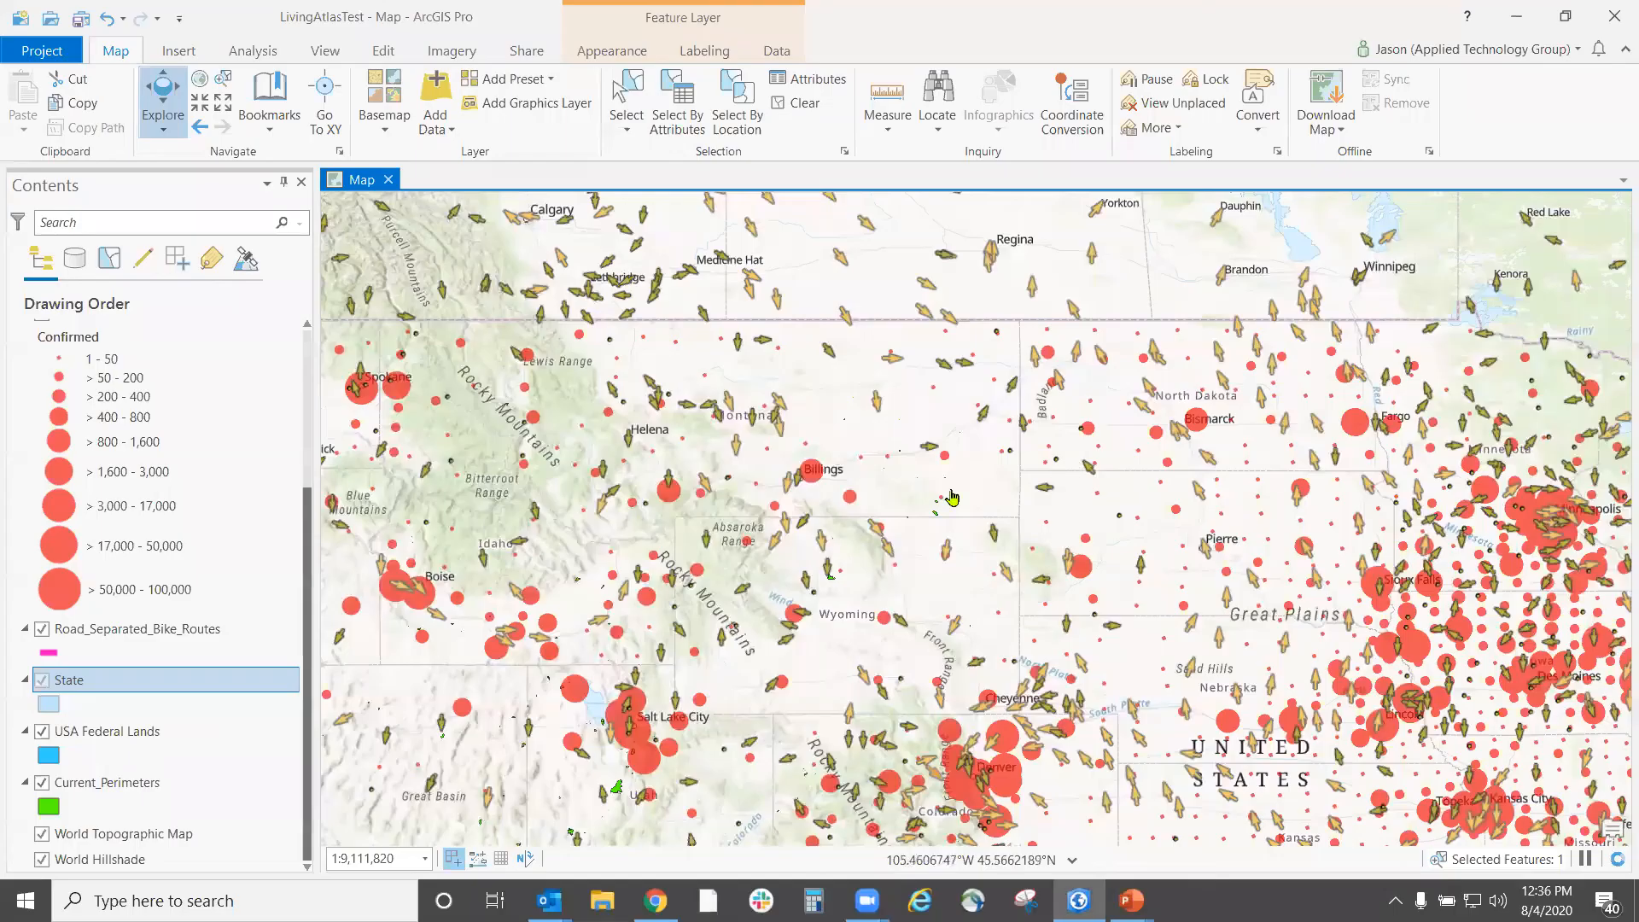
pyautogui.moveTo(1051, 479); pyautogui.dragTo(922, 589)
pyautogui.scroll(3, 922, 589)
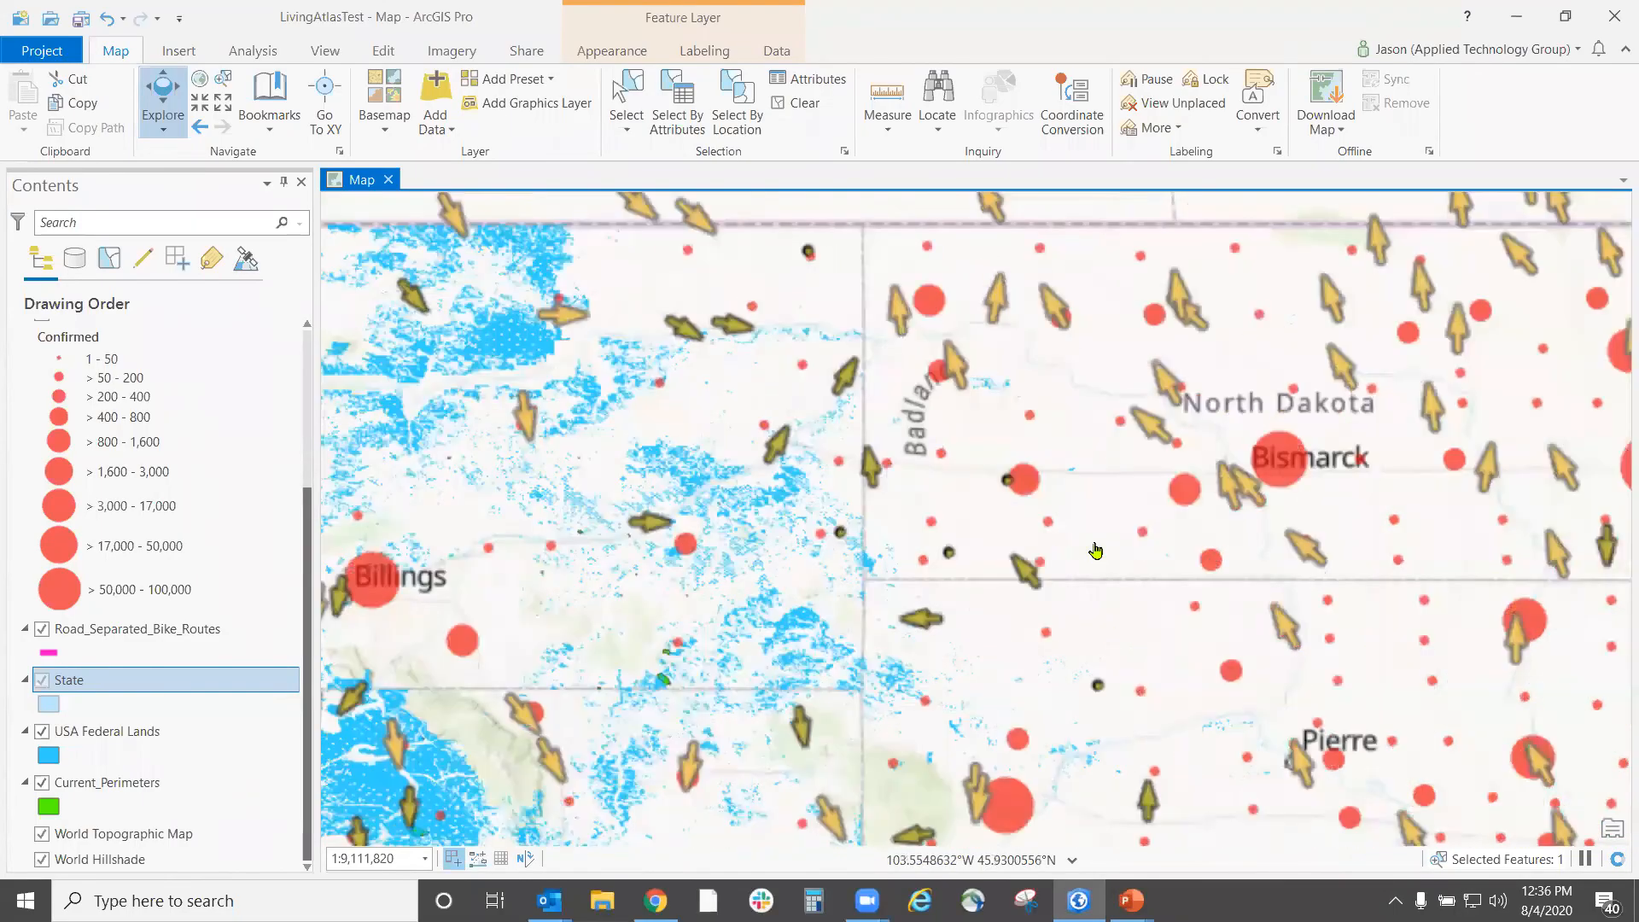
# - Examine the map from North Dakota westward to the federal lands southeast of Glendive, Montana
pyautogui.scroll(2, 1121, 613)
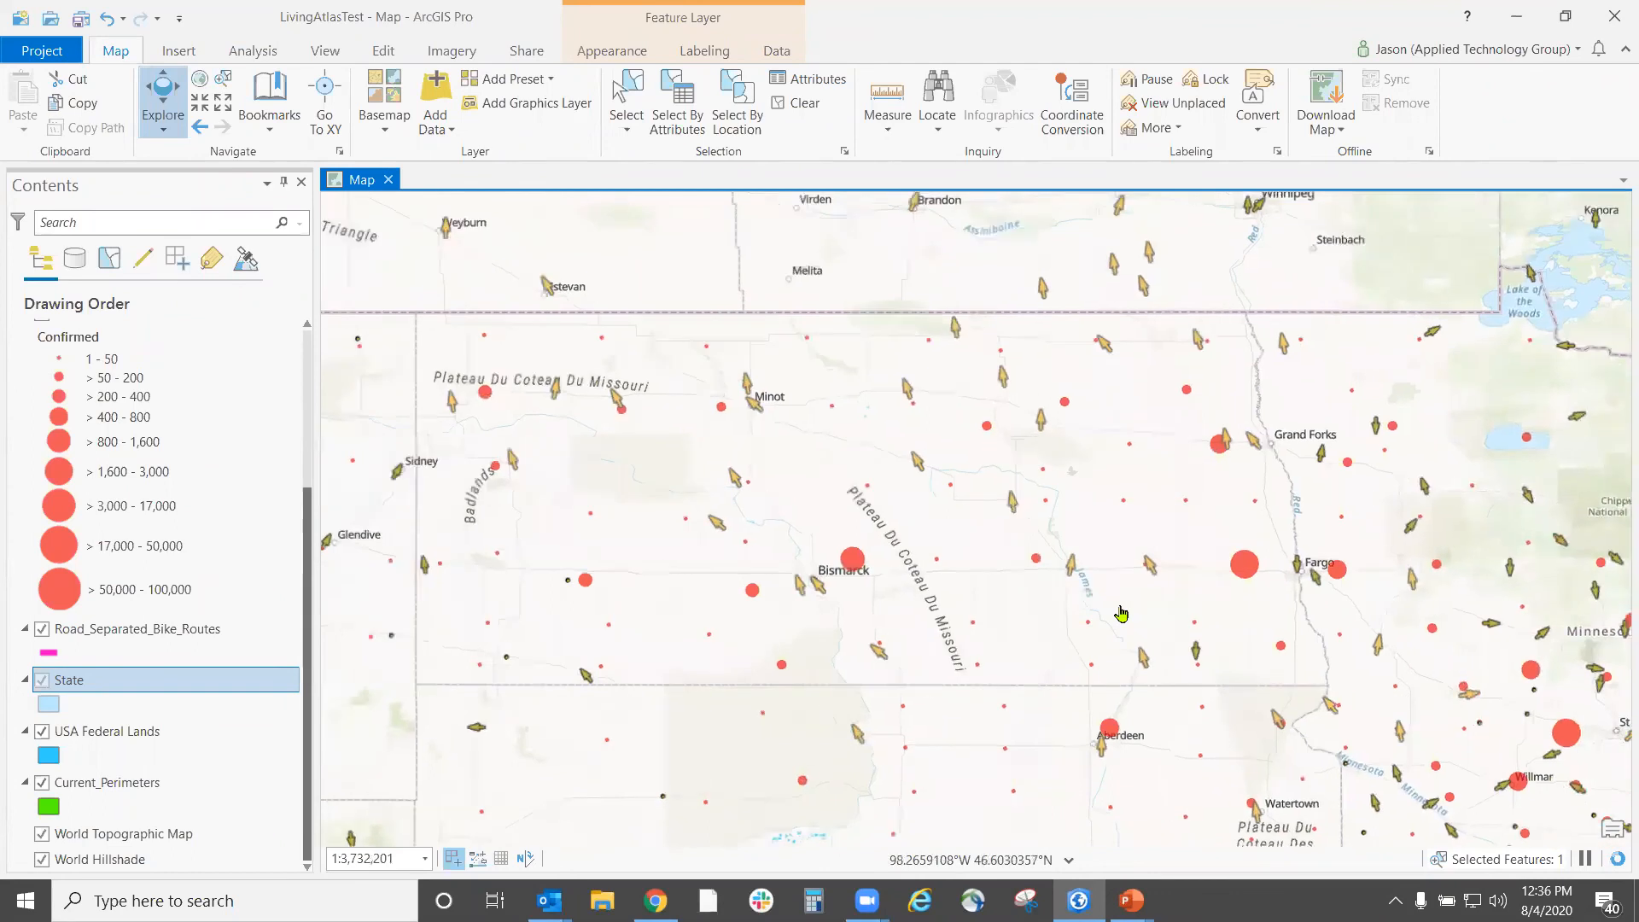
pyautogui.moveTo(1196, 523)
pyautogui.mouseDown()
pyautogui.moveTo(957, 530)
pyautogui.moveTo(1469, 437)
pyautogui.mouseUp()
pyautogui.moveTo(777, 467); pyautogui.dragTo(1470, 469)
pyautogui.scroll(5, 929, 493)
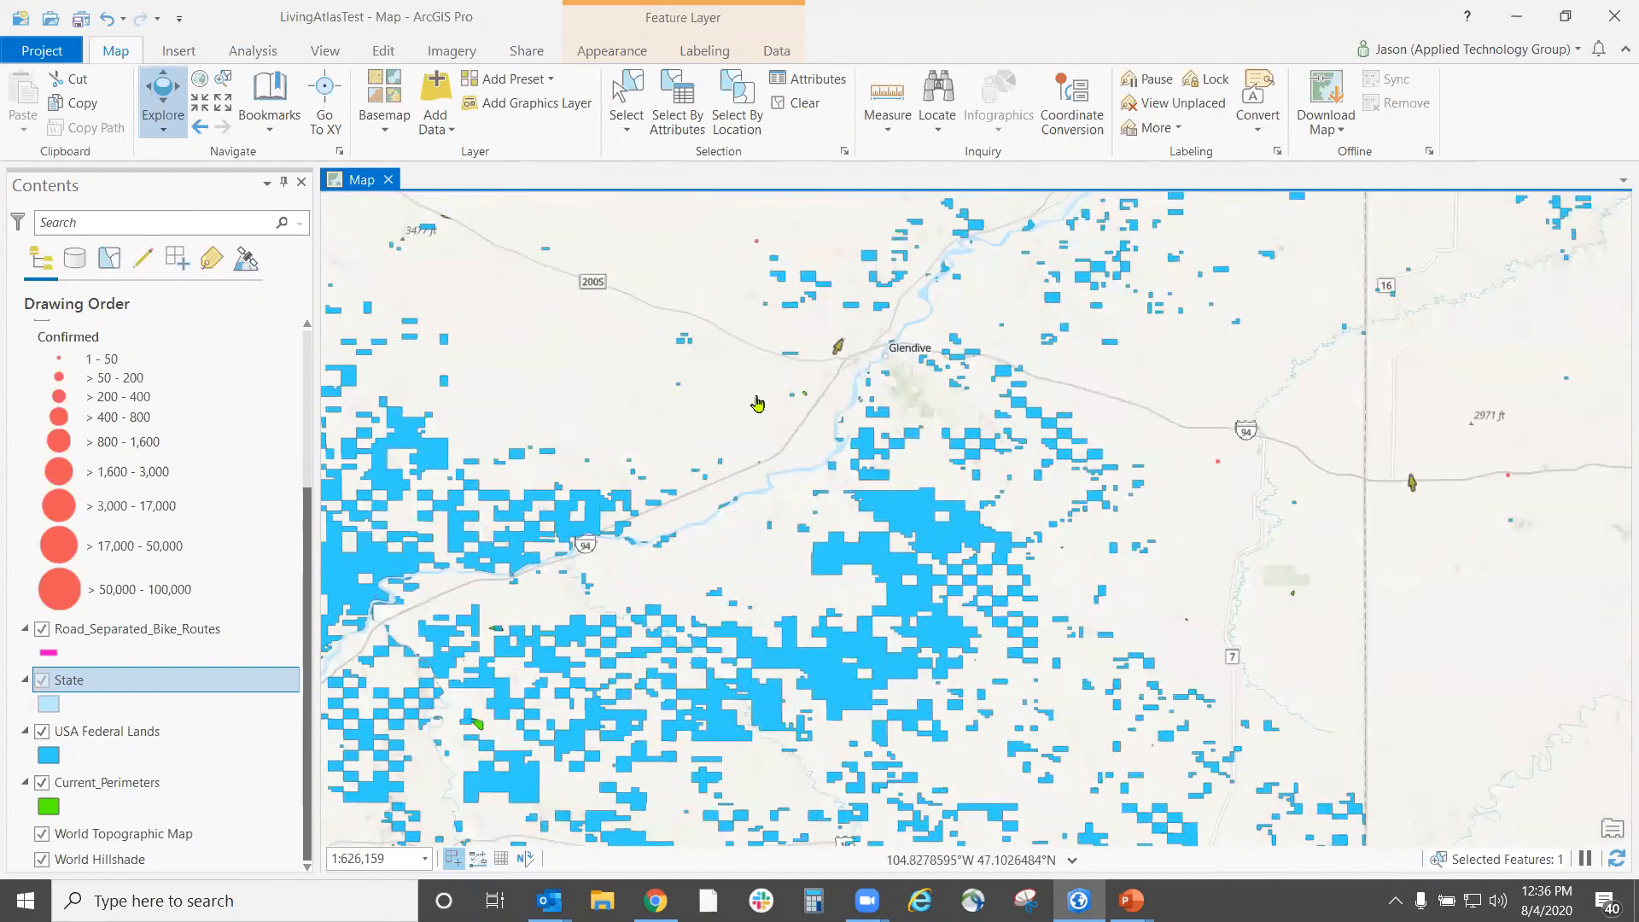
pyautogui.moveTo(1092, 445); pyautogui.dragTo(945, 495)
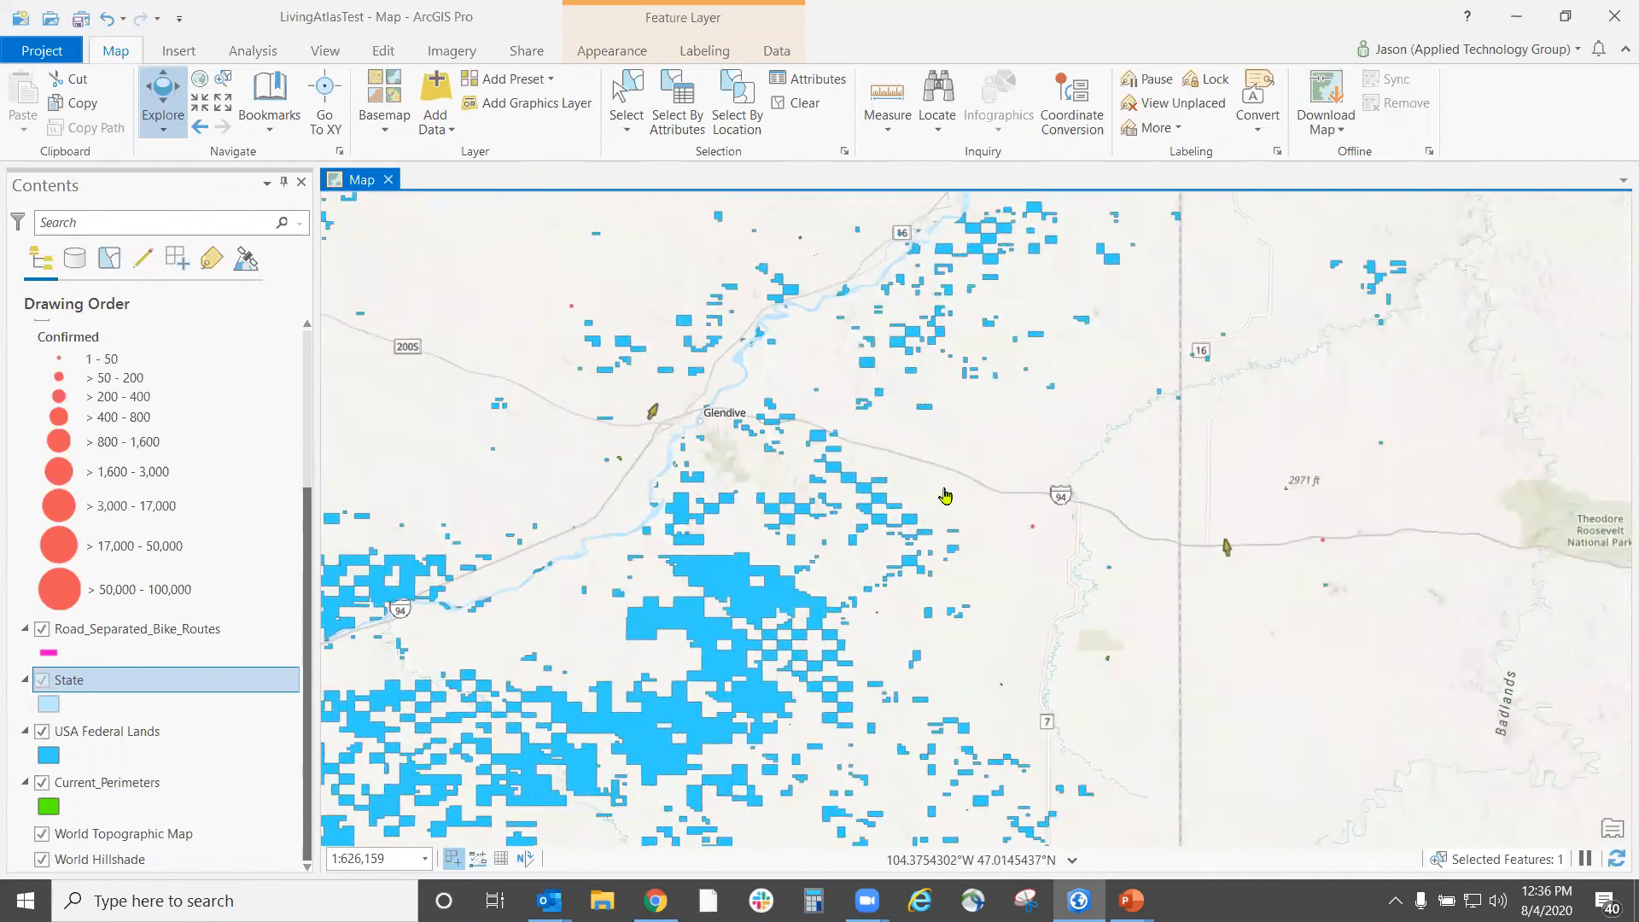
pyautogui.scroll(3, 700, 559)
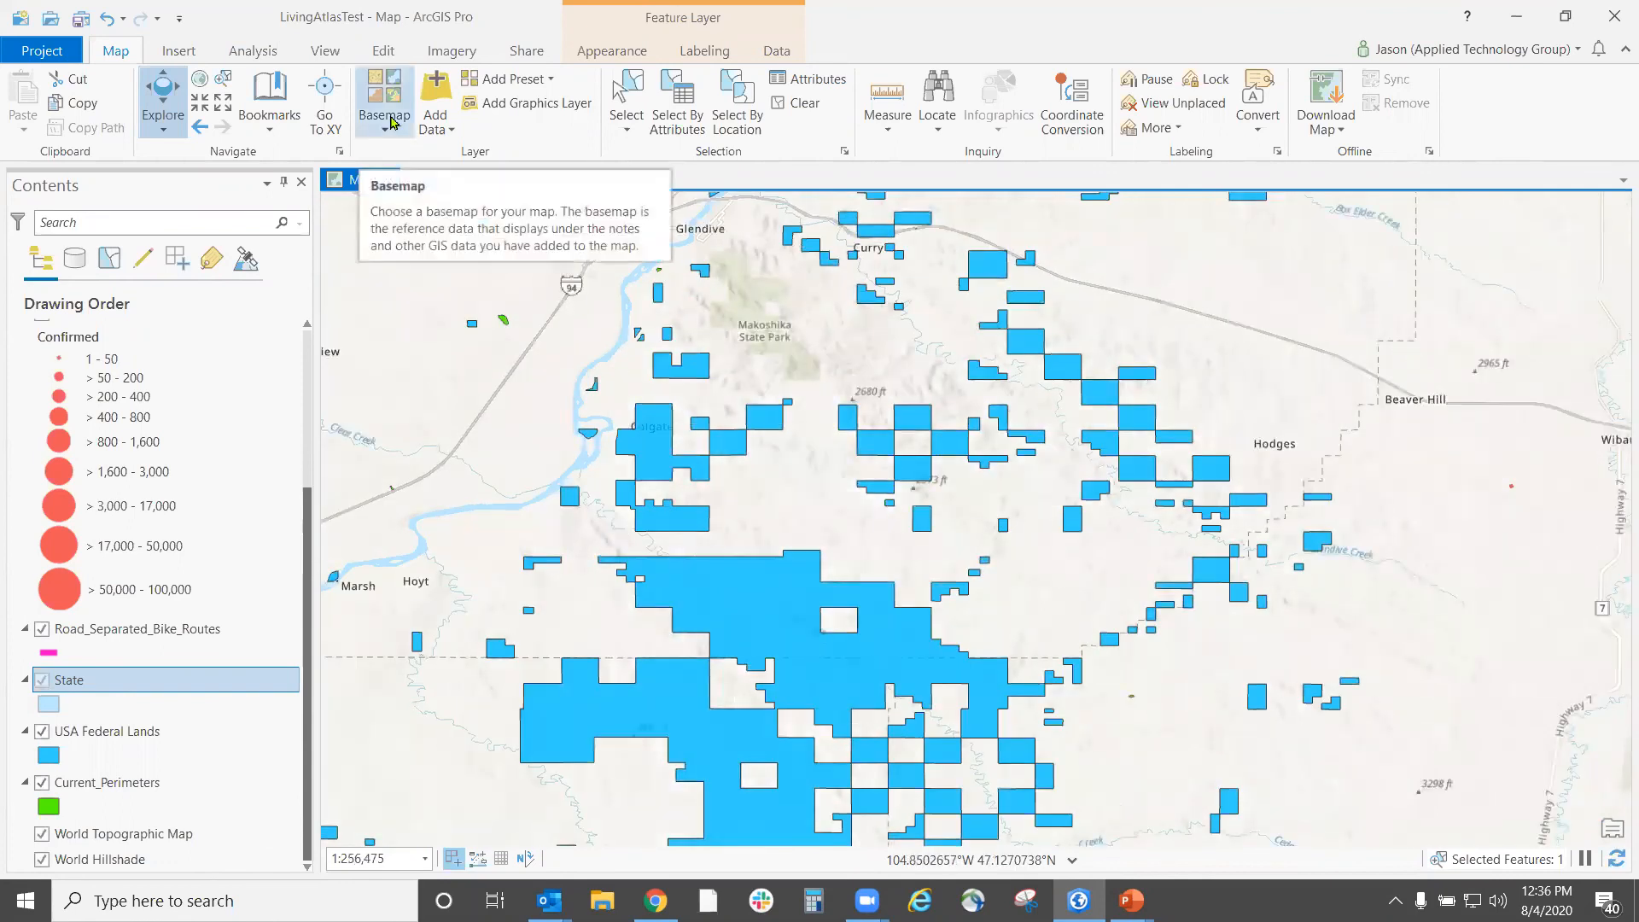
# - Try the USA Topo Maps basemap, and return the map to the Topographic basemap
pyautogui.click(386, 117)
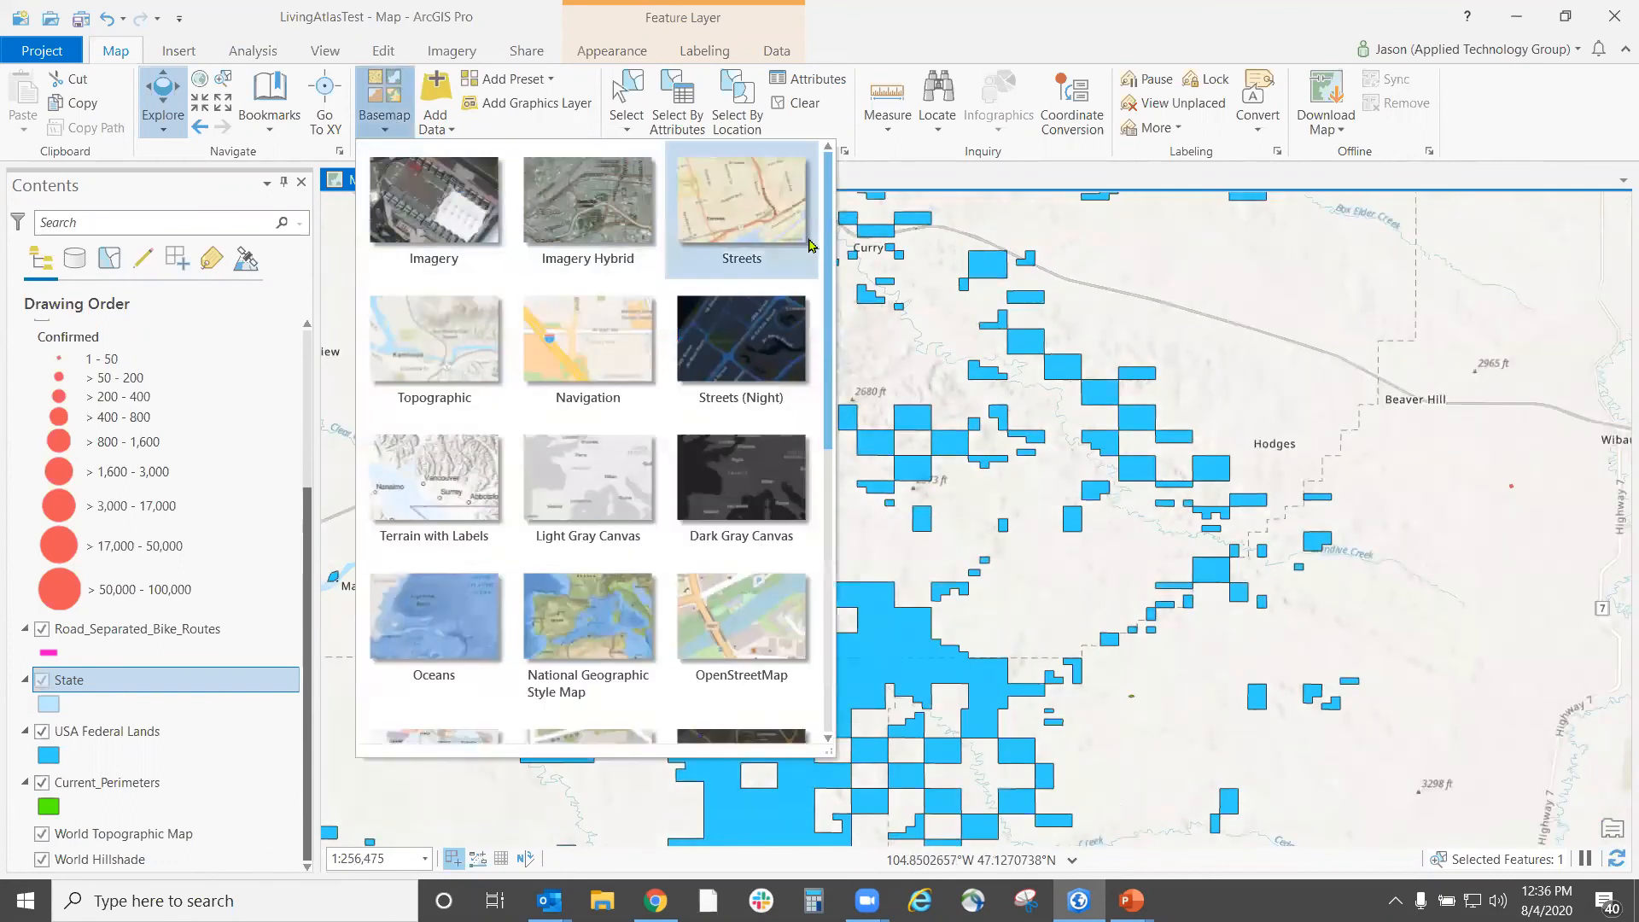
pyautogui.moveTo(833, 224); pyautogui.dragTo(851, 553)
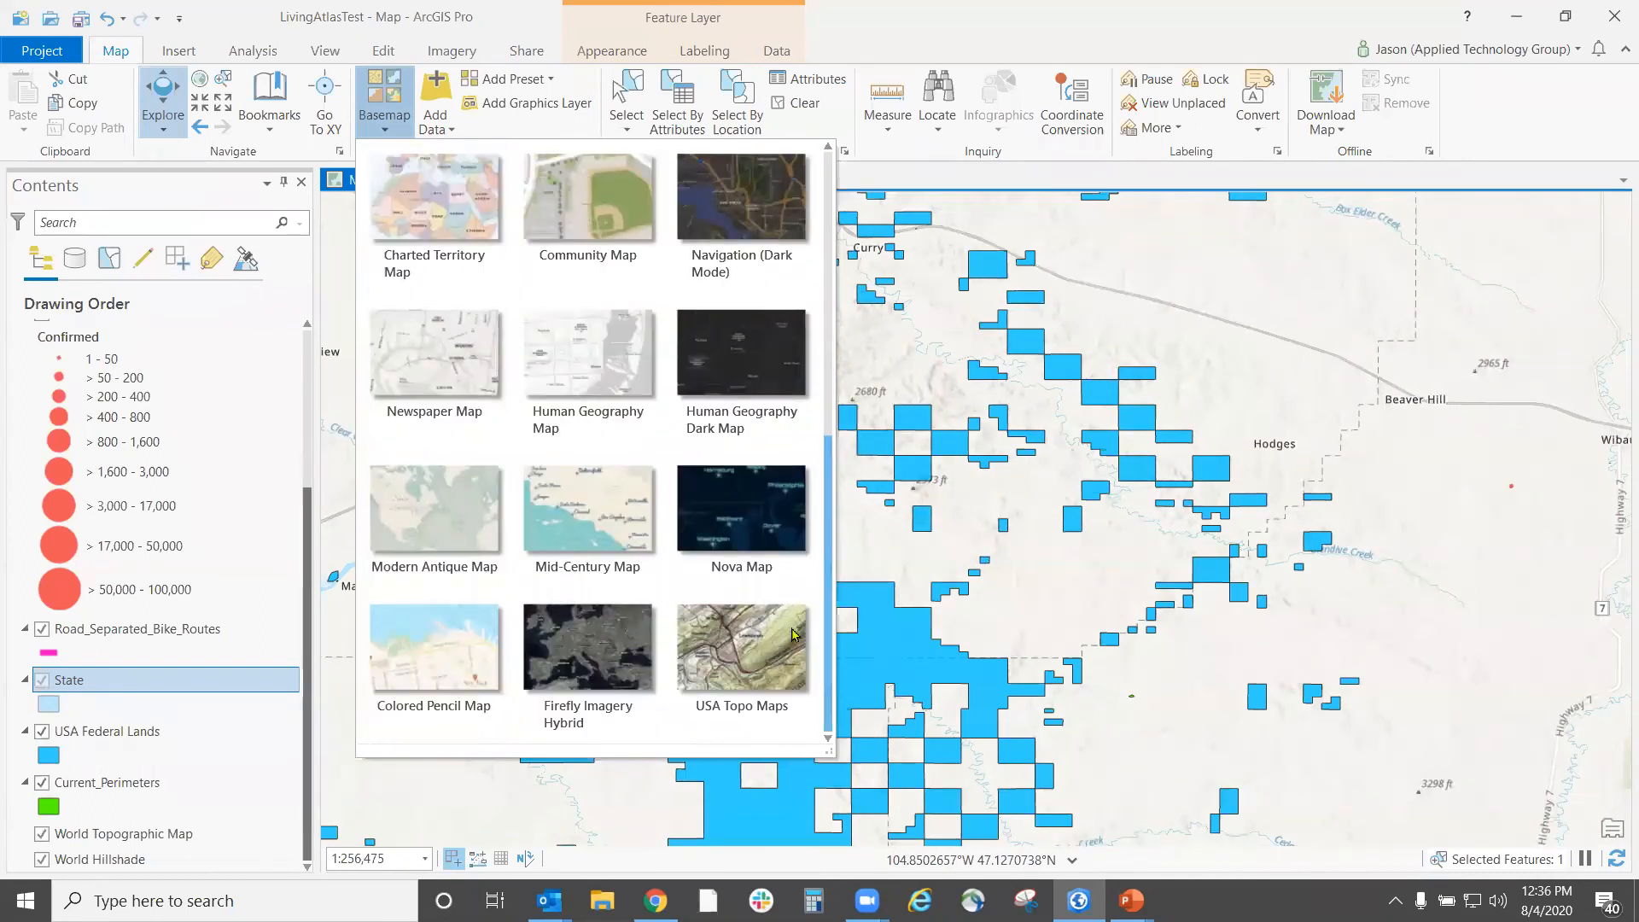
pyautogui.click(748, 645)
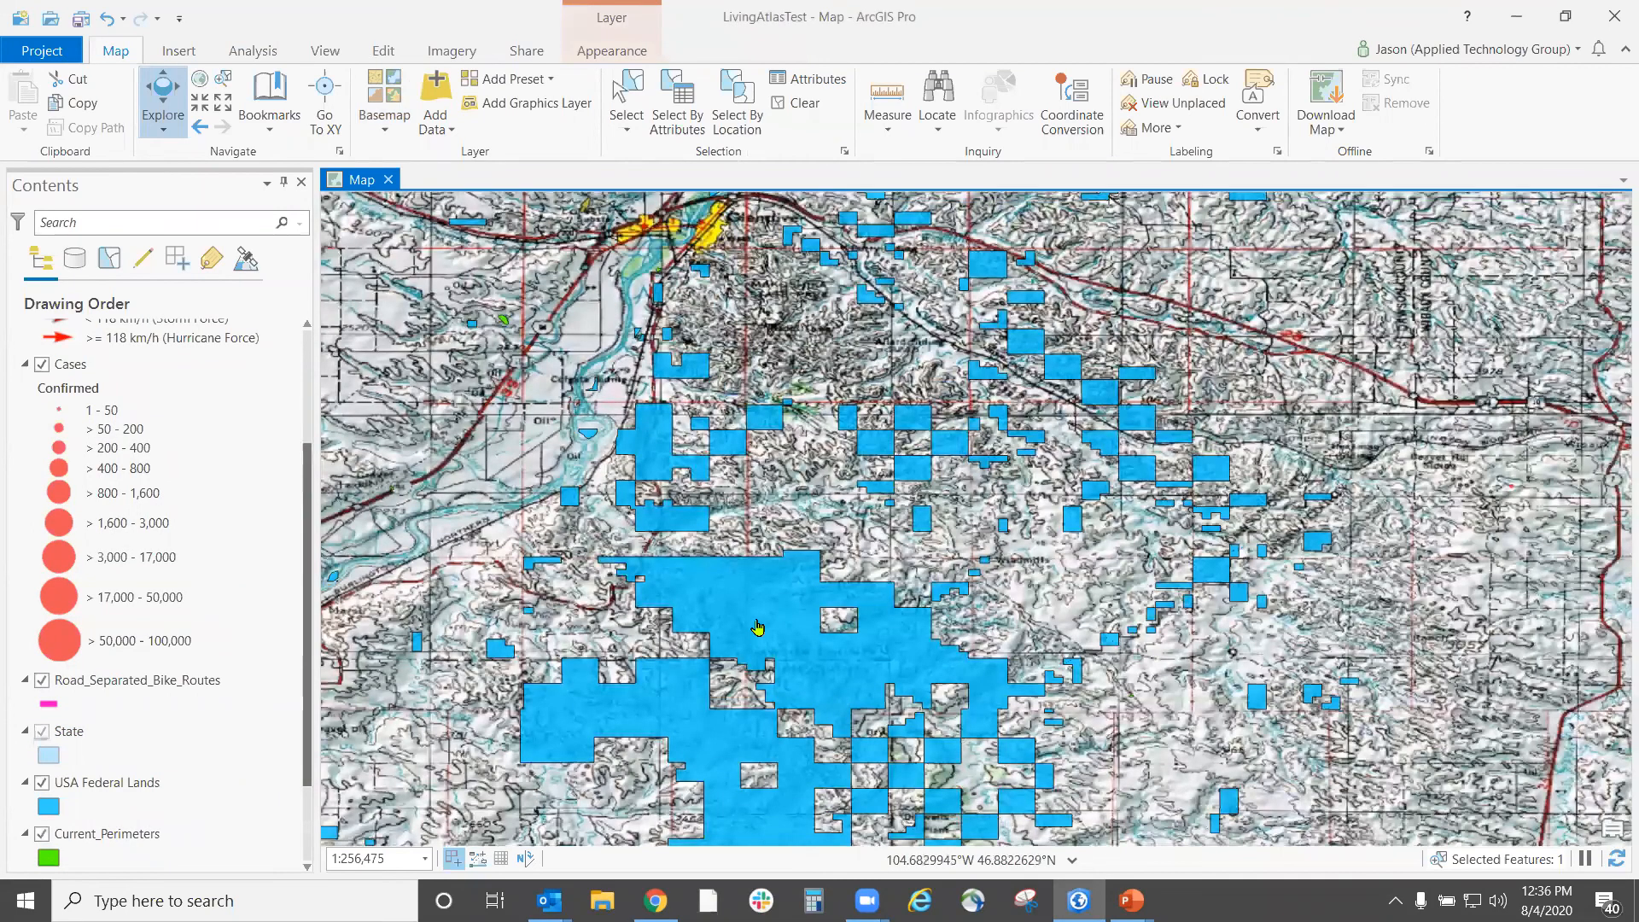
pyautogui.click(386, 131)
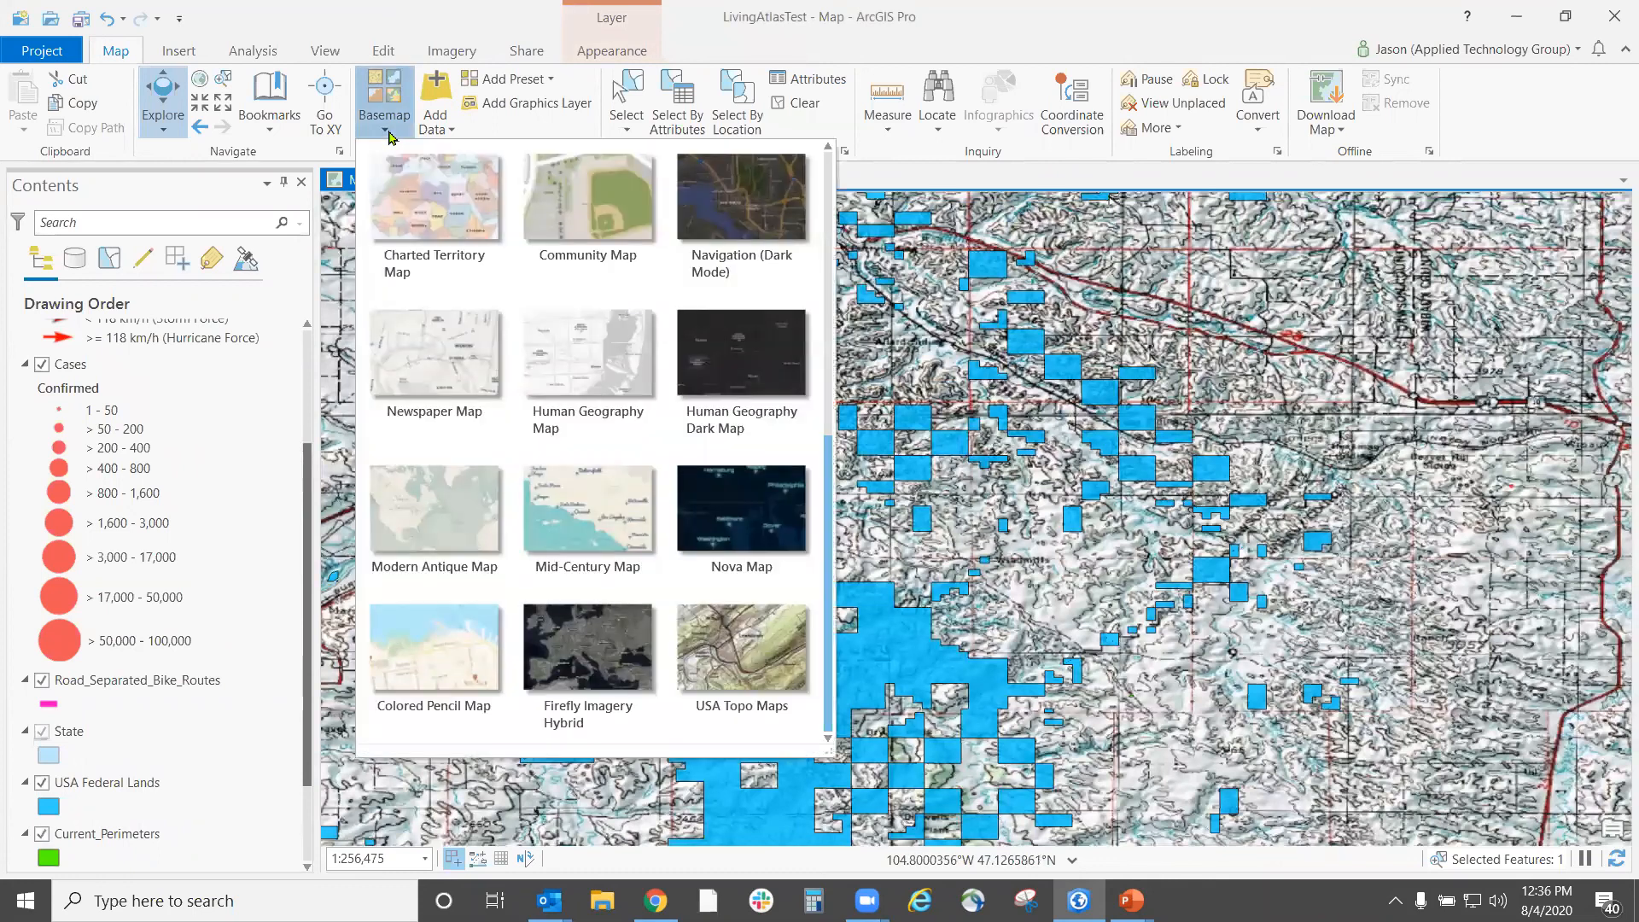
pyautogui.scroll(5, 589, 358)
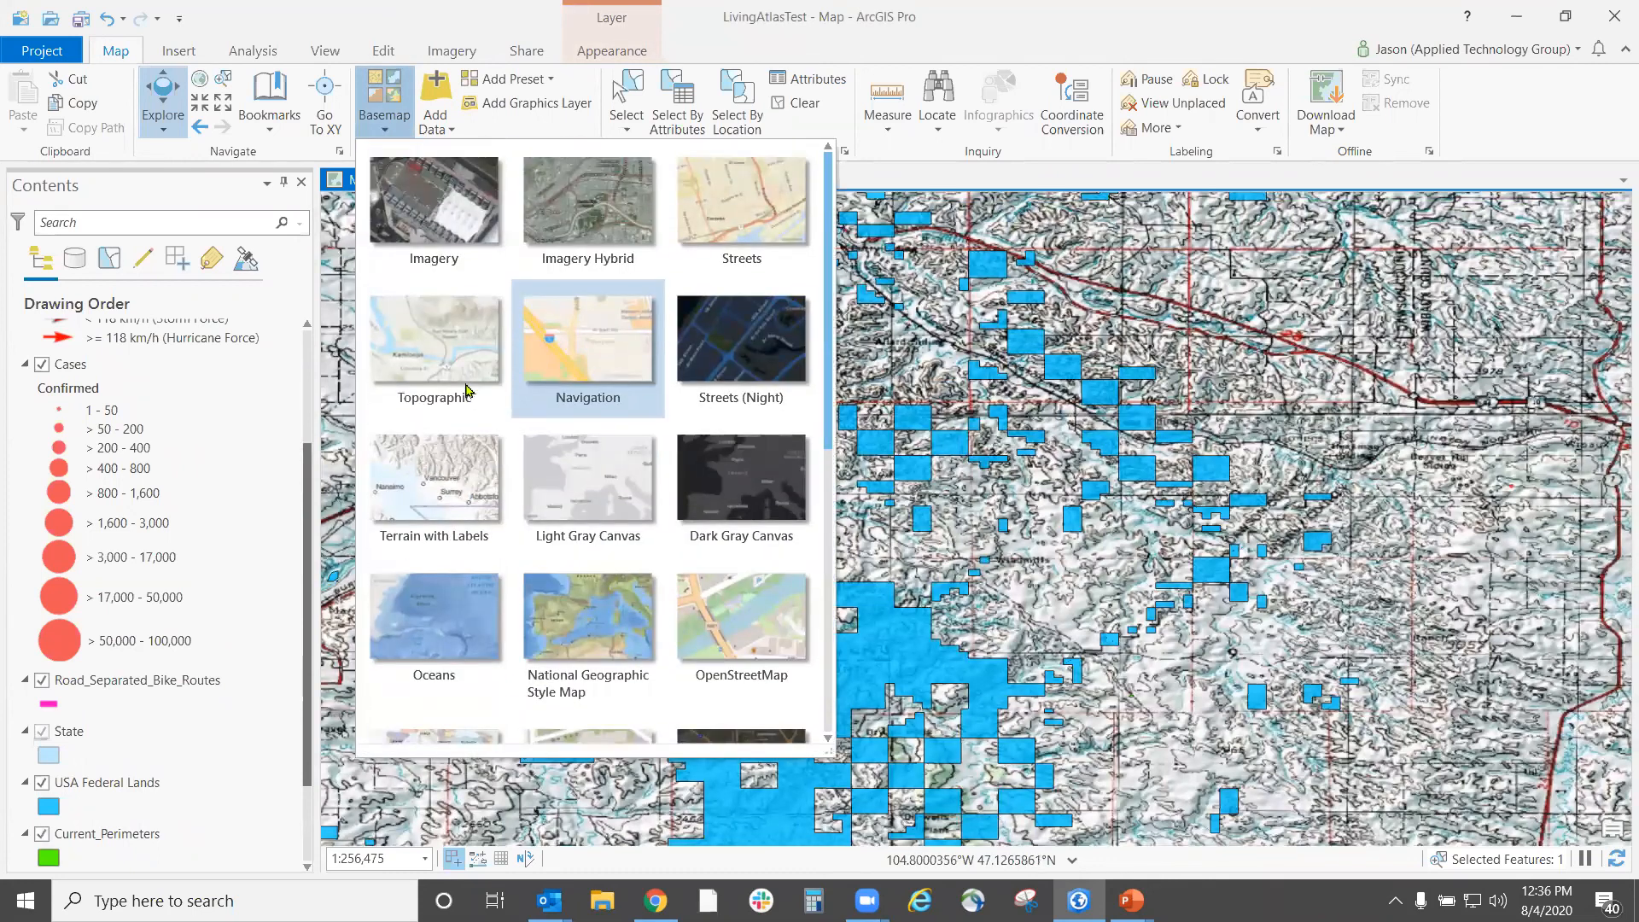
pyautogui.click(462, 335)
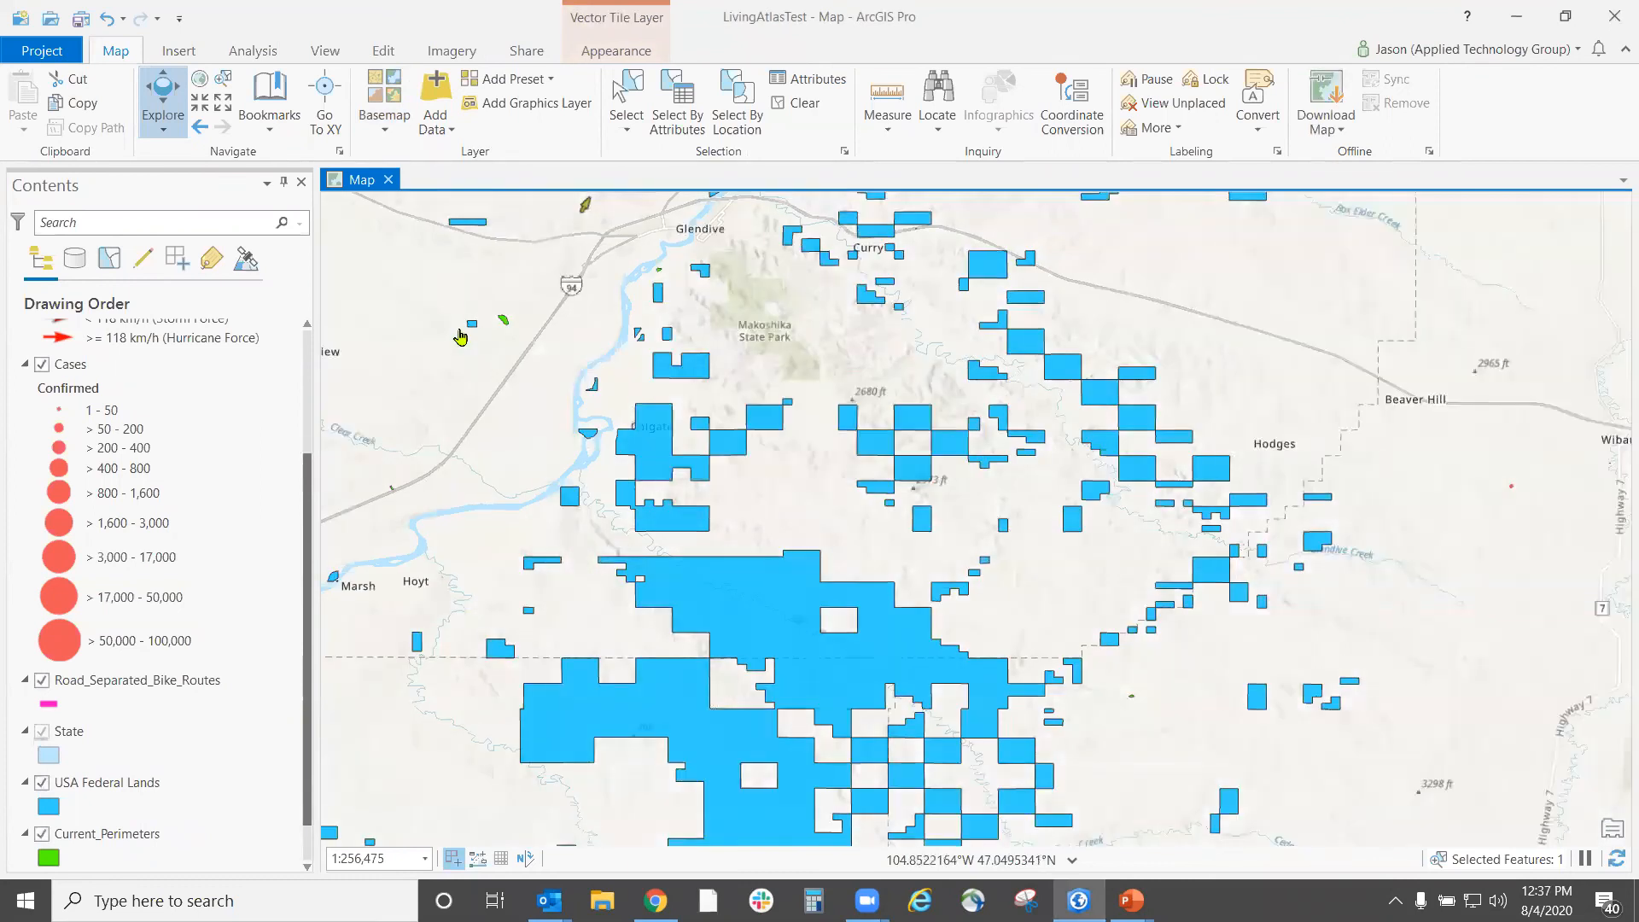
# - Start adding data to the map and search the Living Atlas for "terrain", looking through the listed layers
pyautogui.click(442, 128)
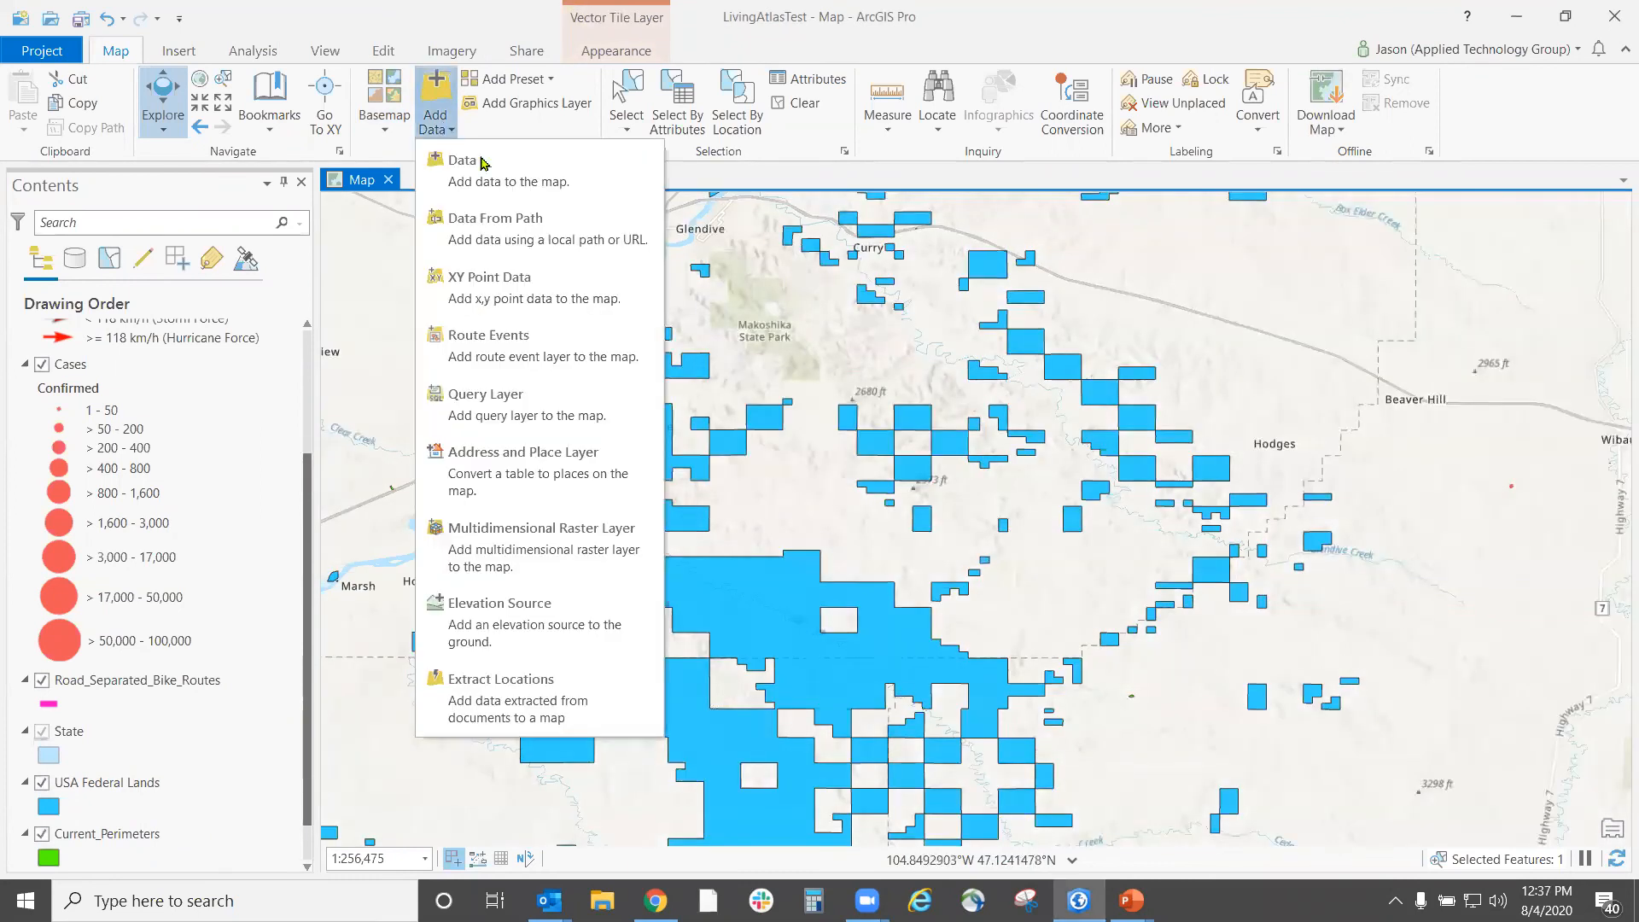
pyautogui.click(523, 169)
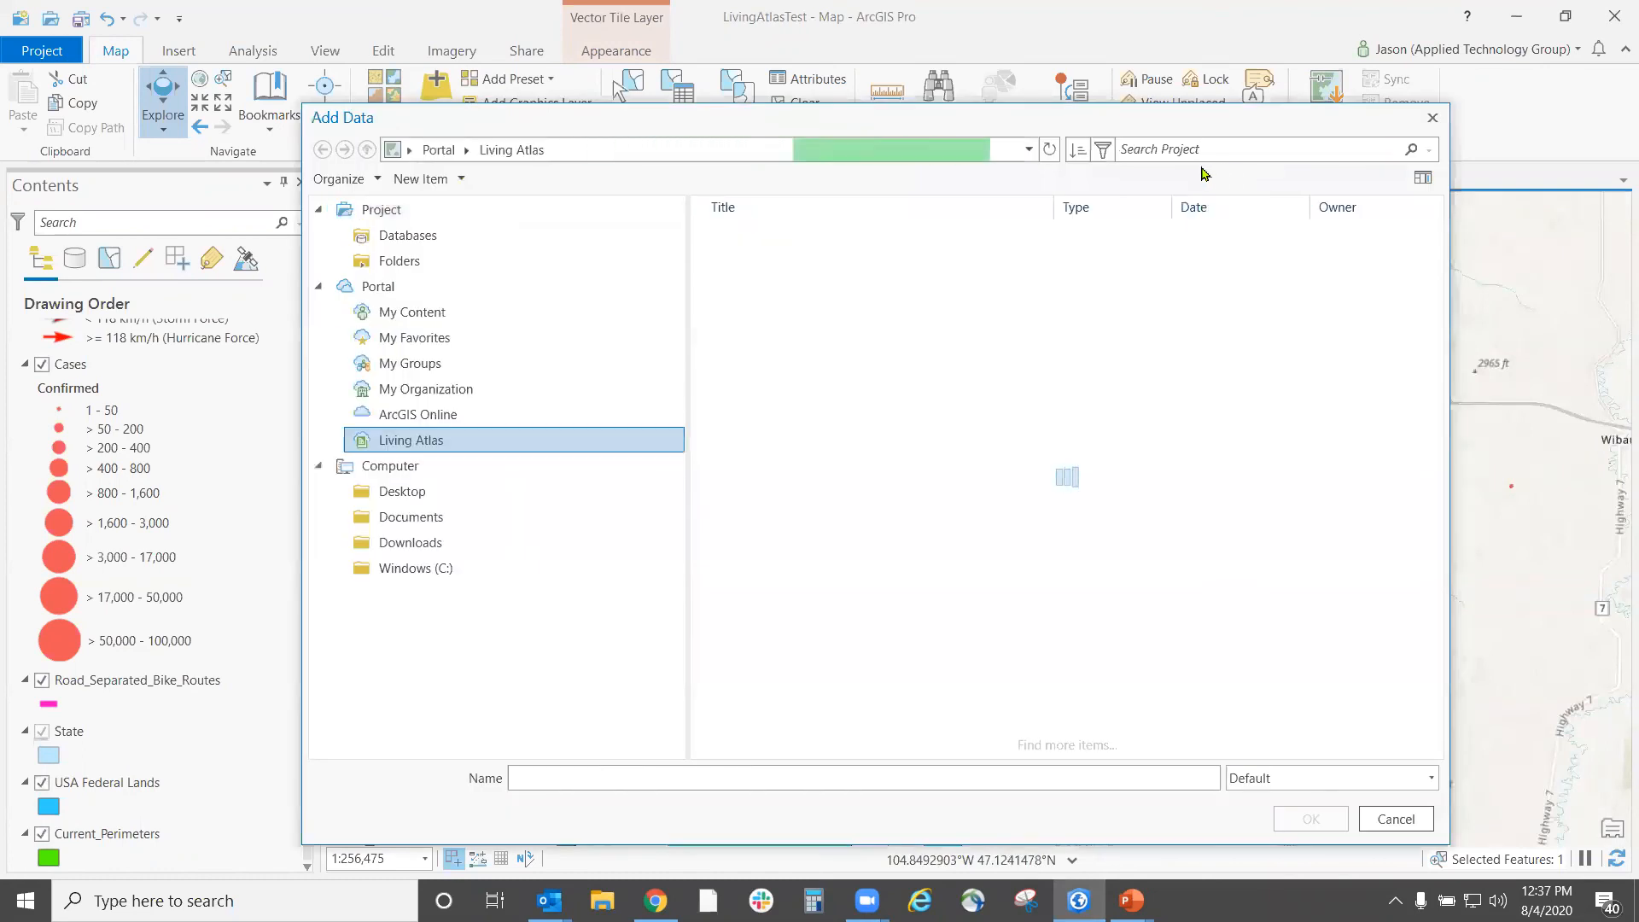
pyautogui.click(1217, 150)
pyautogui.write('terrain')
pyautogui.press('Return')
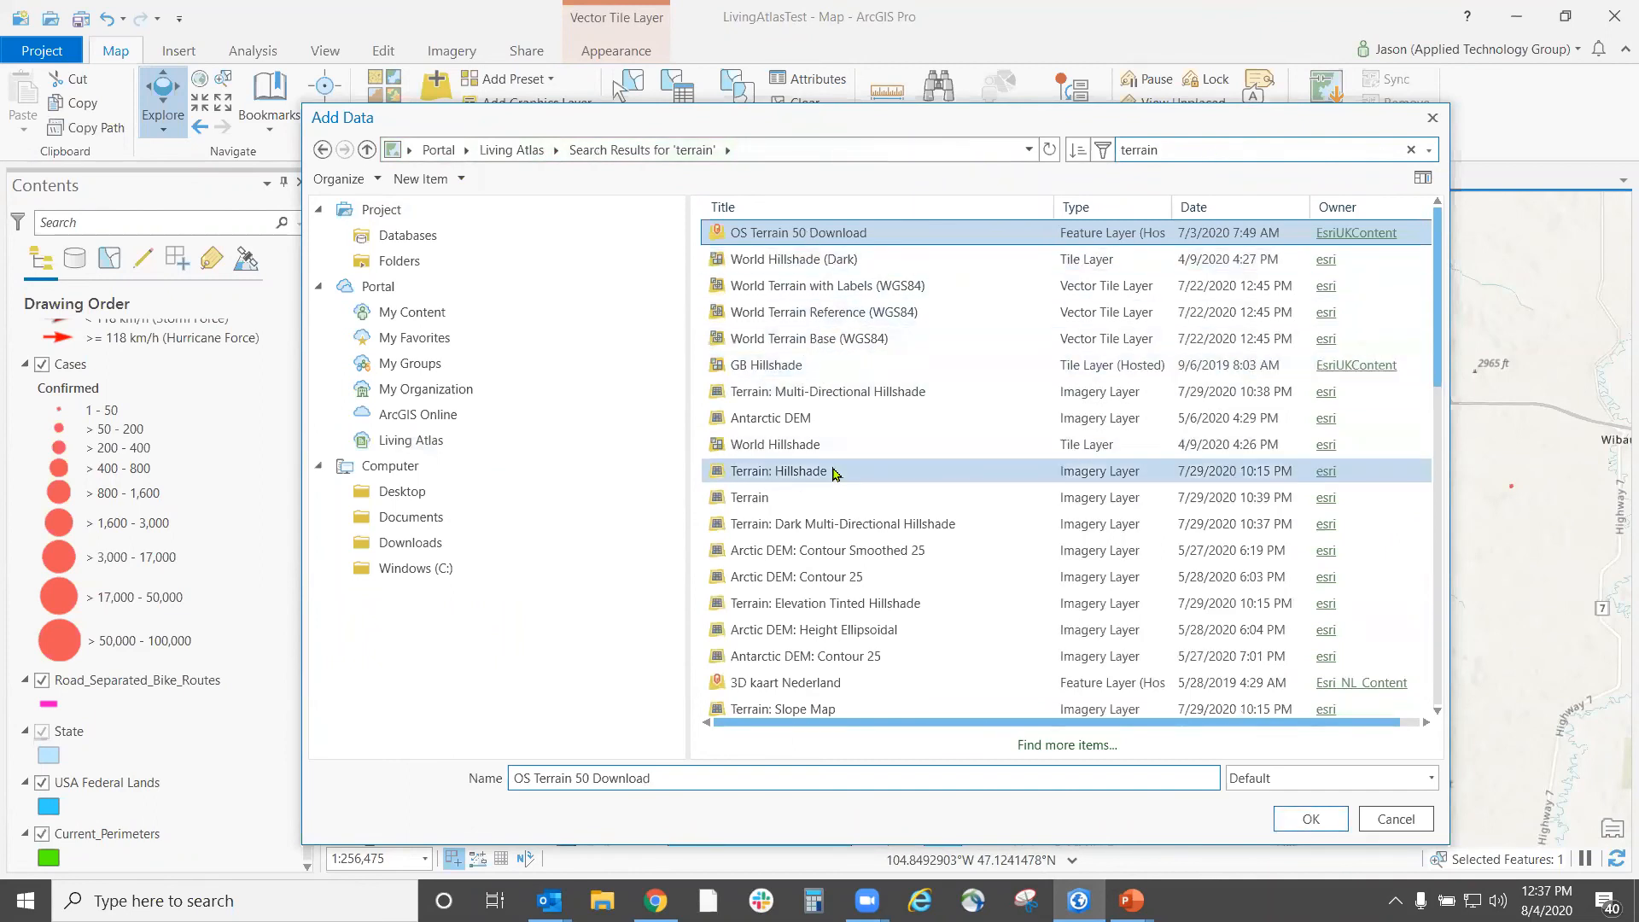
pyautogui.scroll(-2, 866, 474)
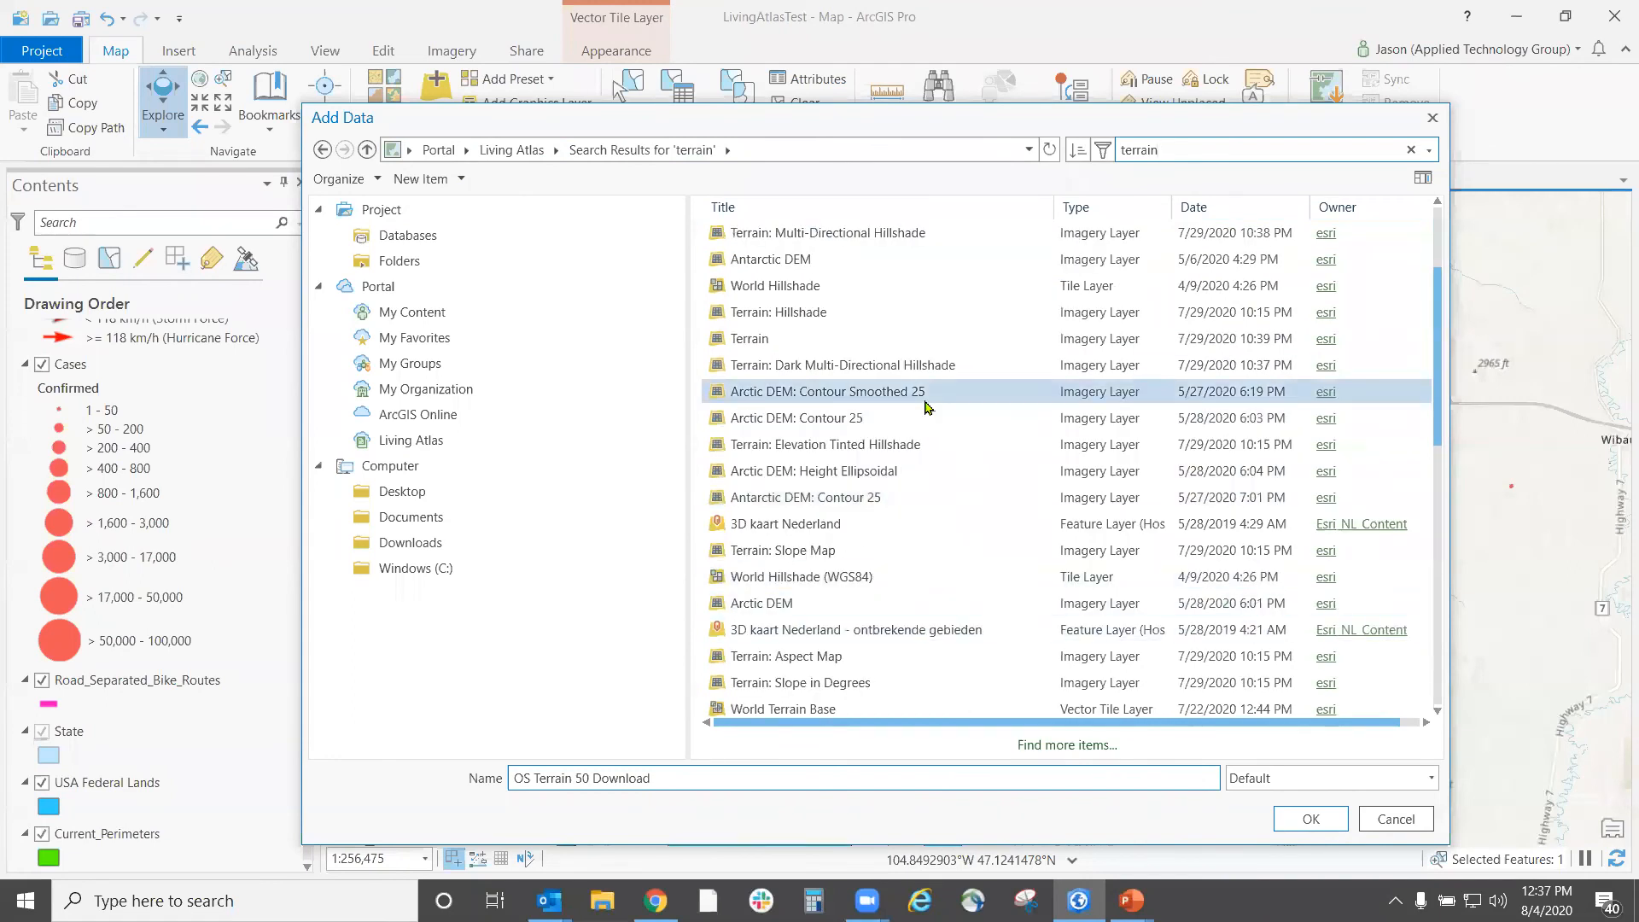
pyautogui.scroll(-8, 927, 408)
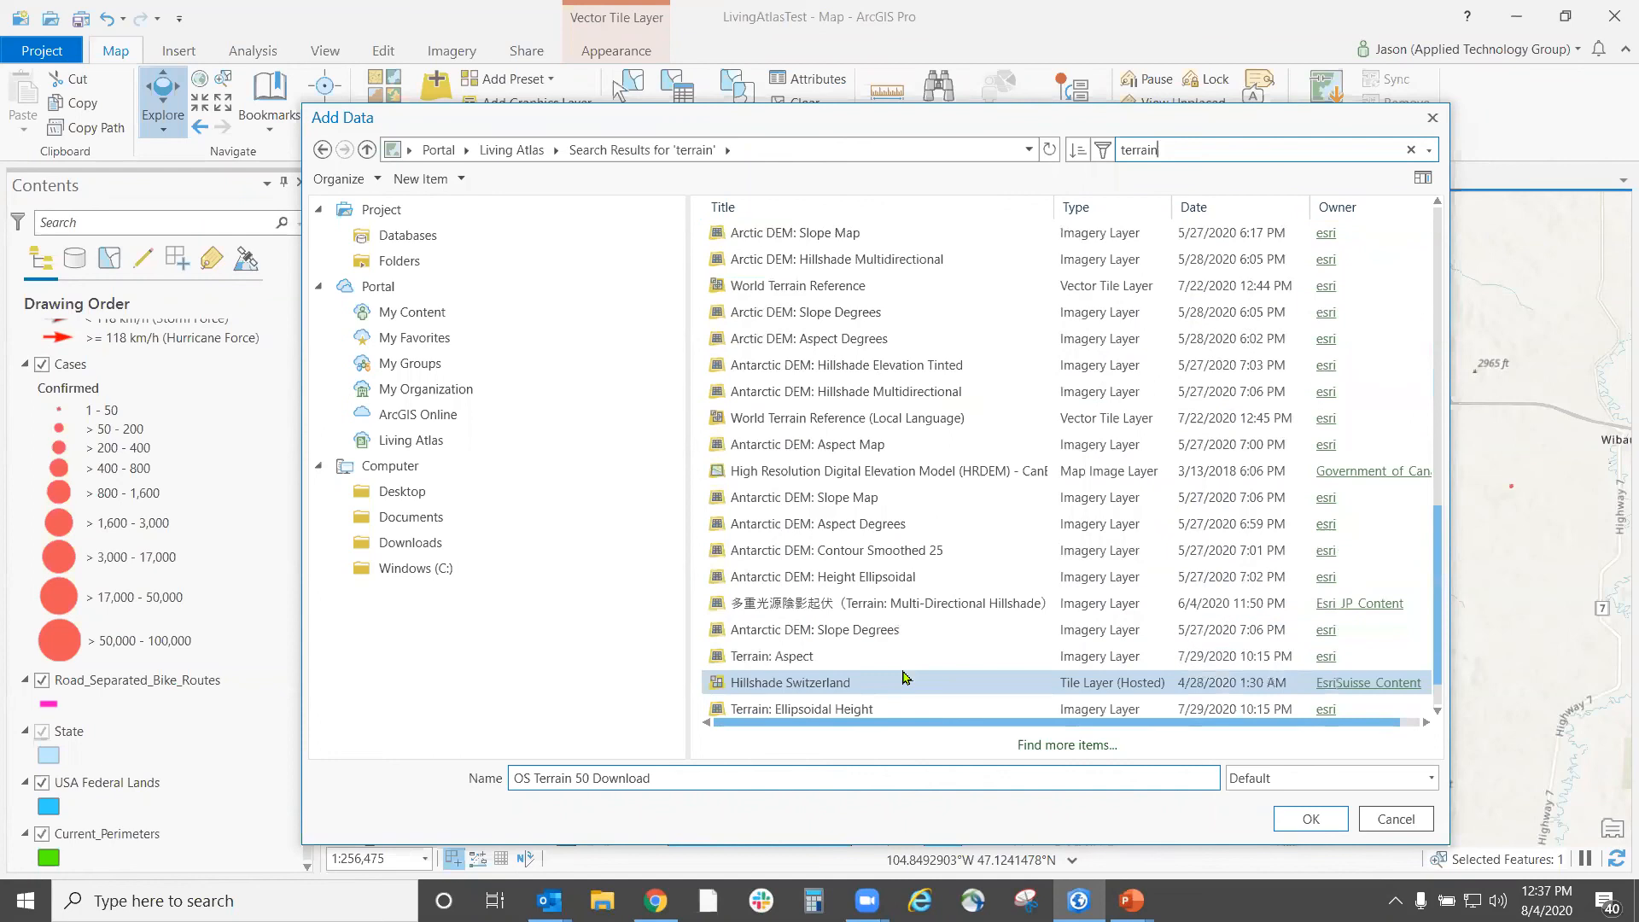
pyautogui.scroll(-1, 905, 674)
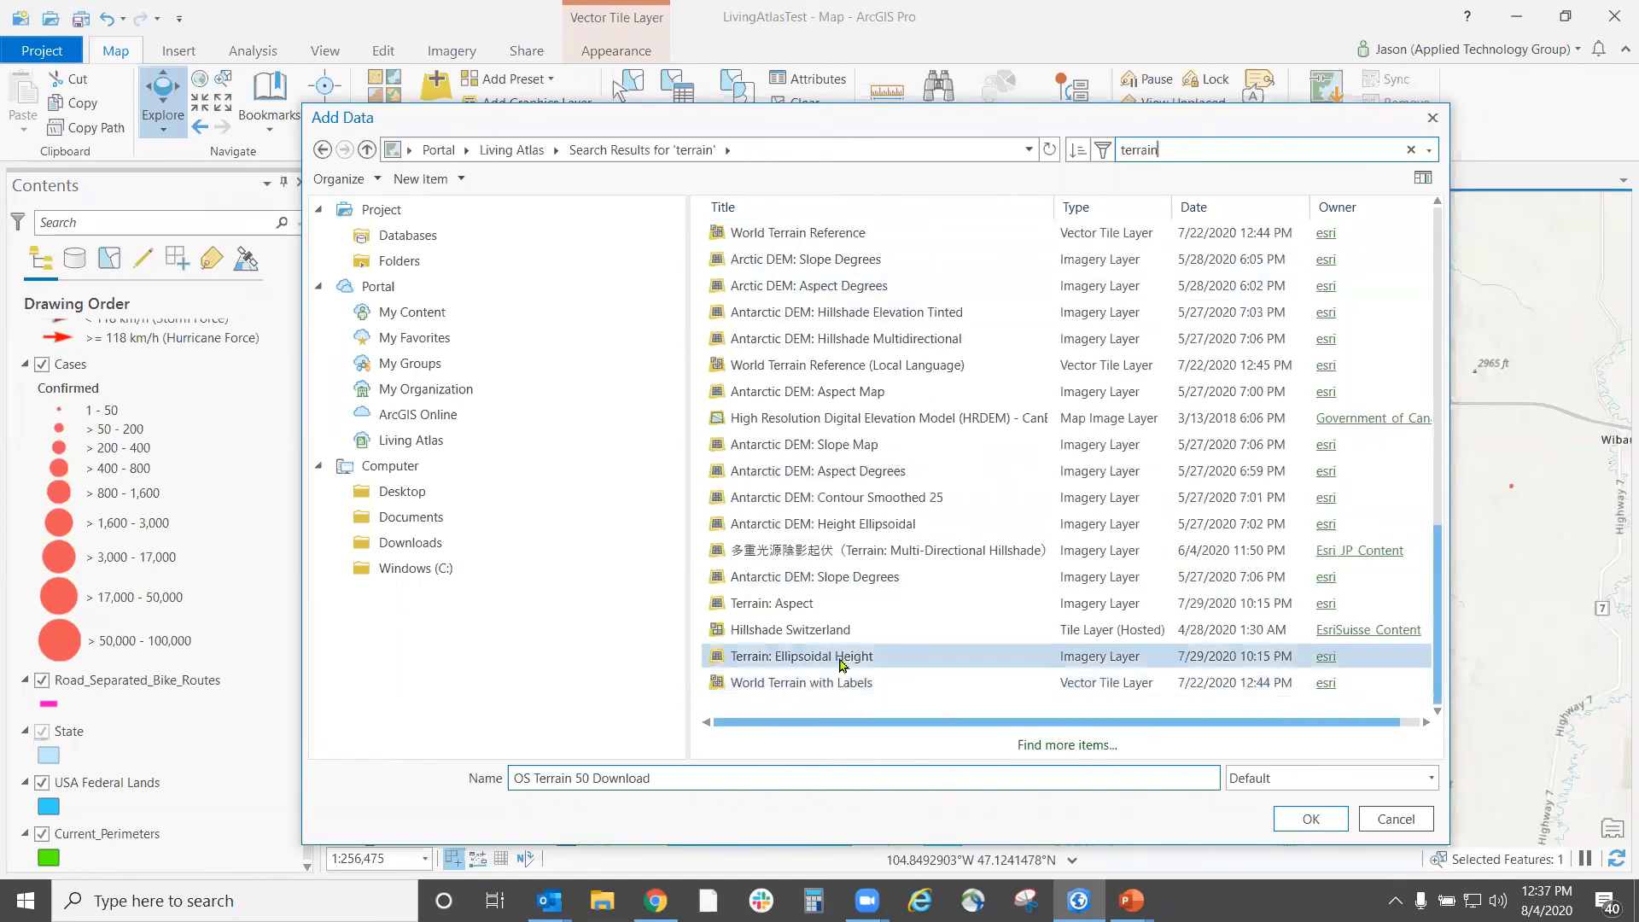
# - Request more terrain items, search for "us terrain" and look inside the TV Broadcast Contours item
pyautogui.click(1052, 749)
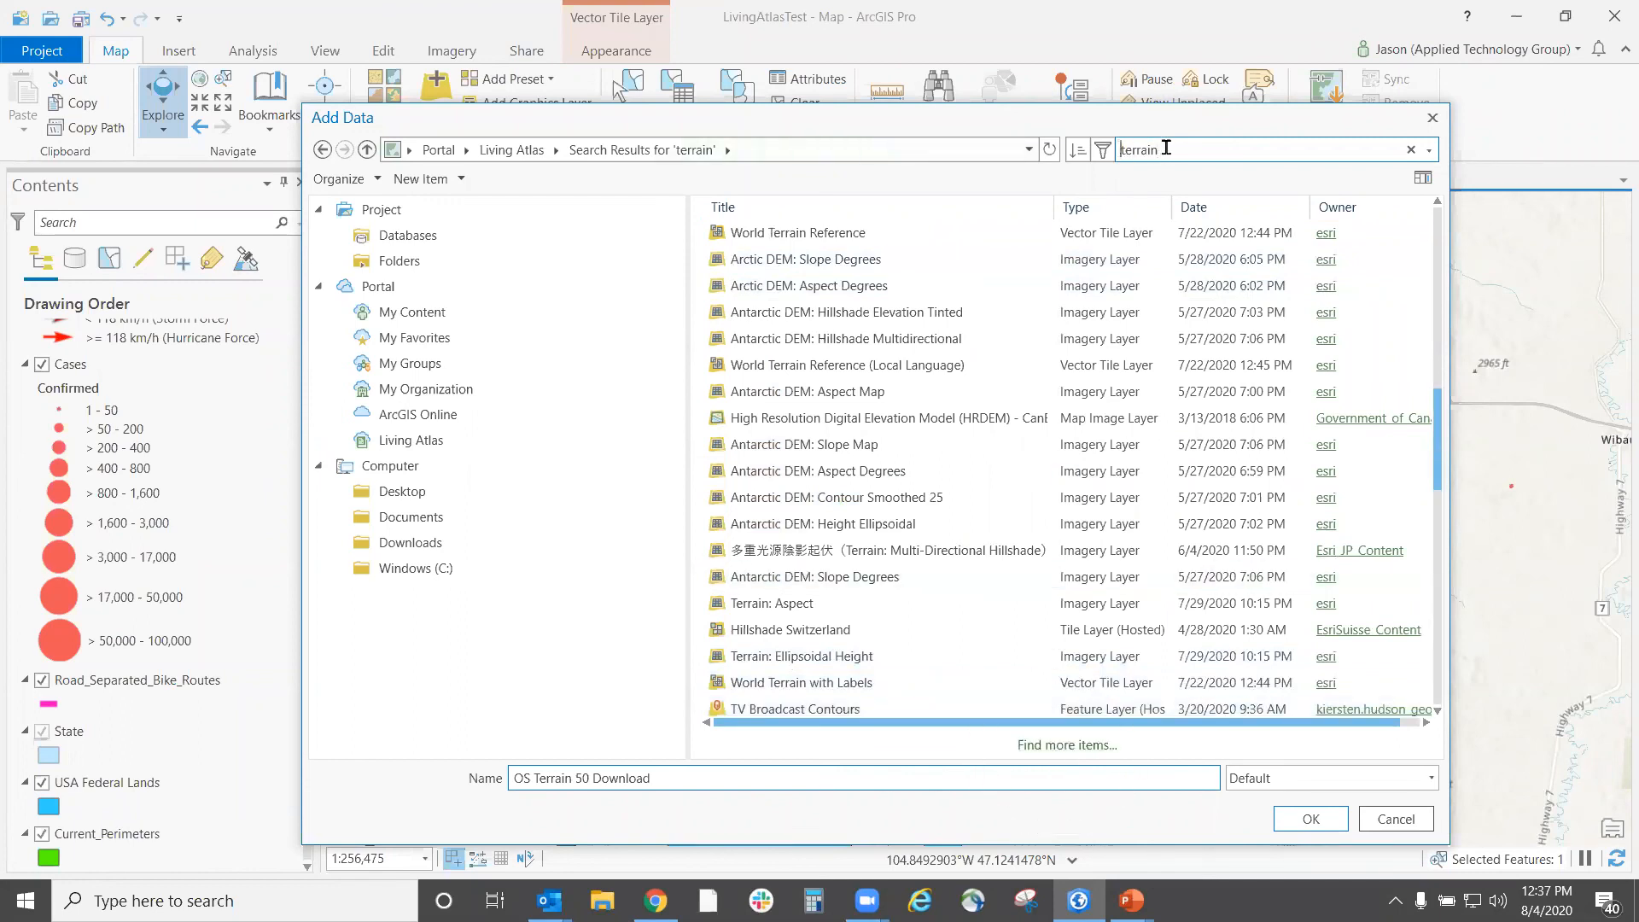
pyautogui.press('Return')
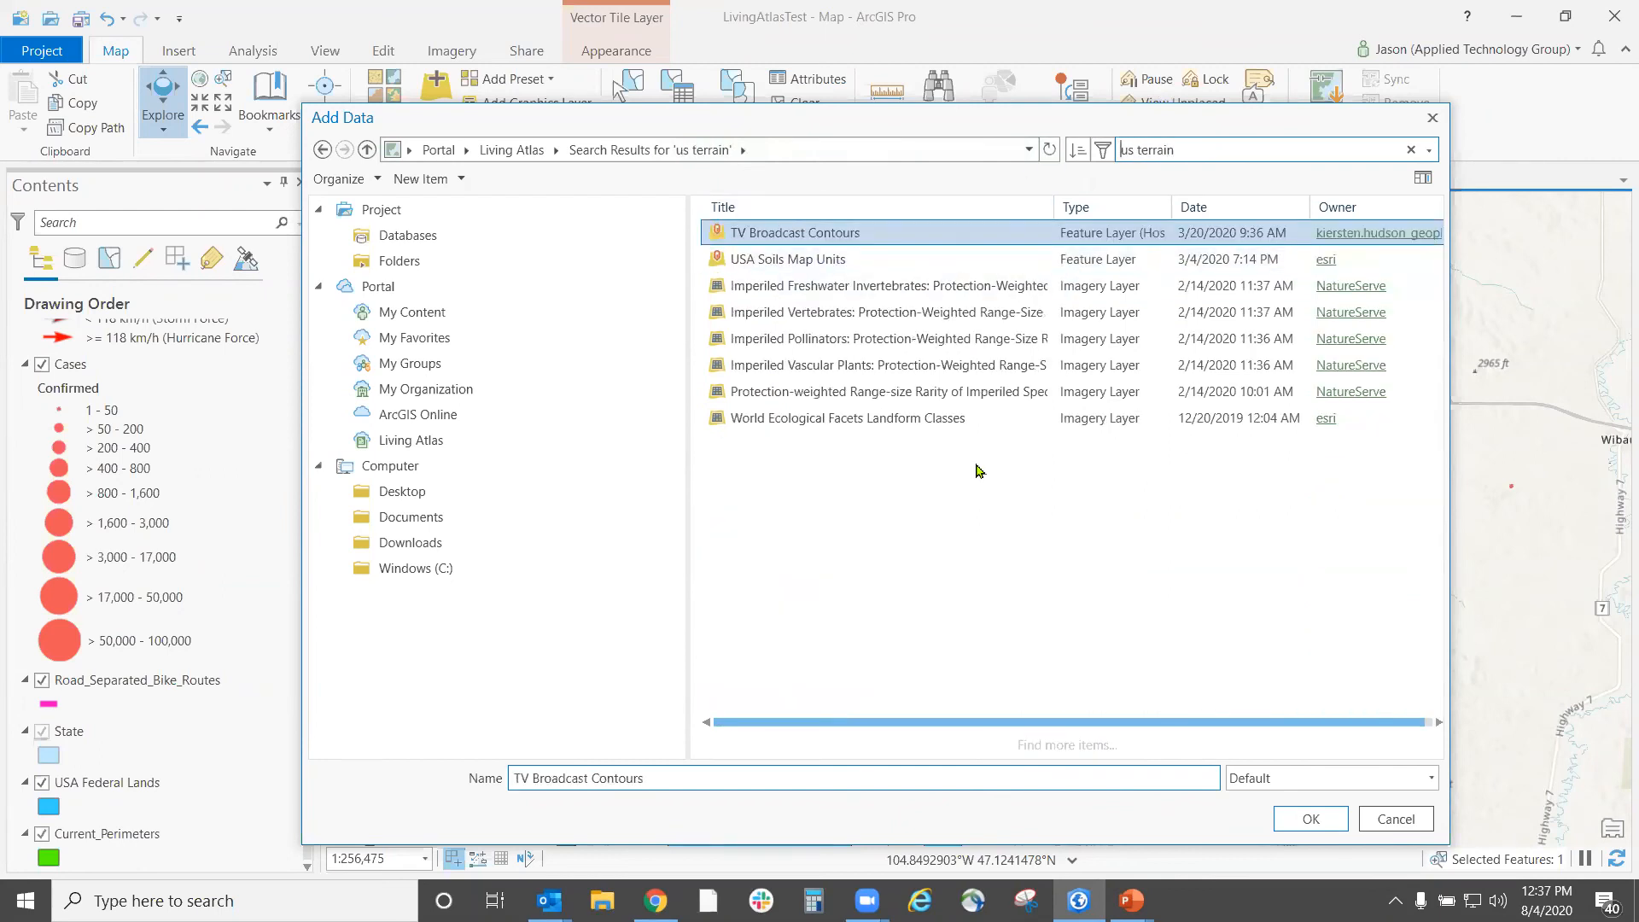
pyautogui.doubleClick(837, 237)
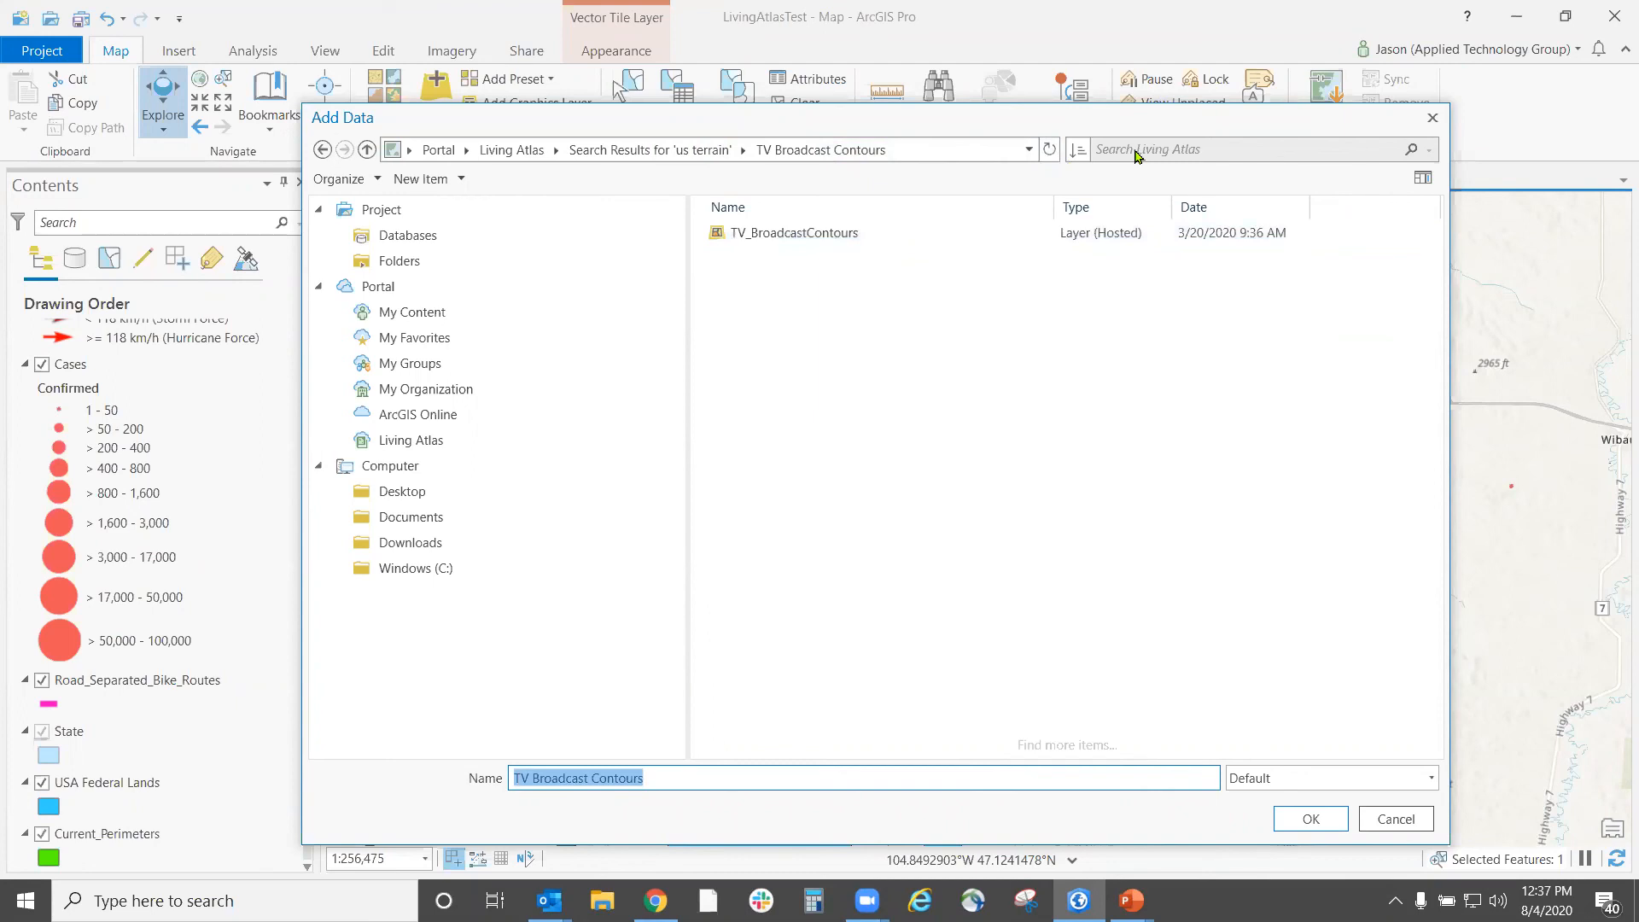
pyautogui.click(649, 150)
# - Search the Living Atlas for "terrain" again, review the layers and look inside Terrain: Multi-Directional Hillshade
pyautogui.click(1253, 157)
pyautogui.write('terr')
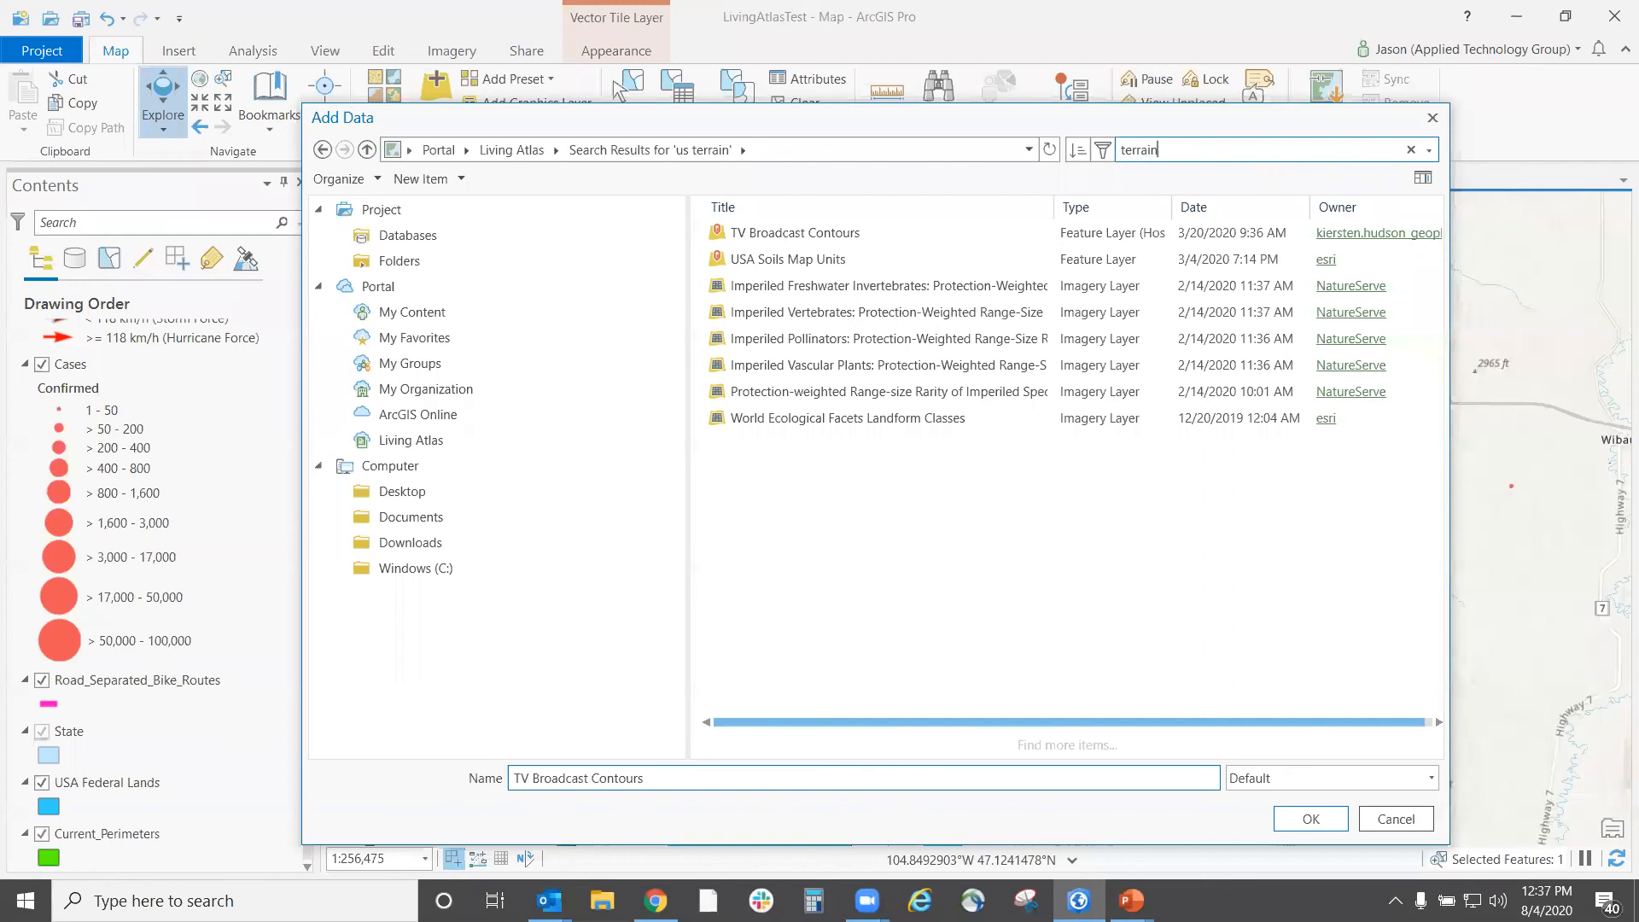
pyautogui.write('ain')
pyautogui.press('Return')
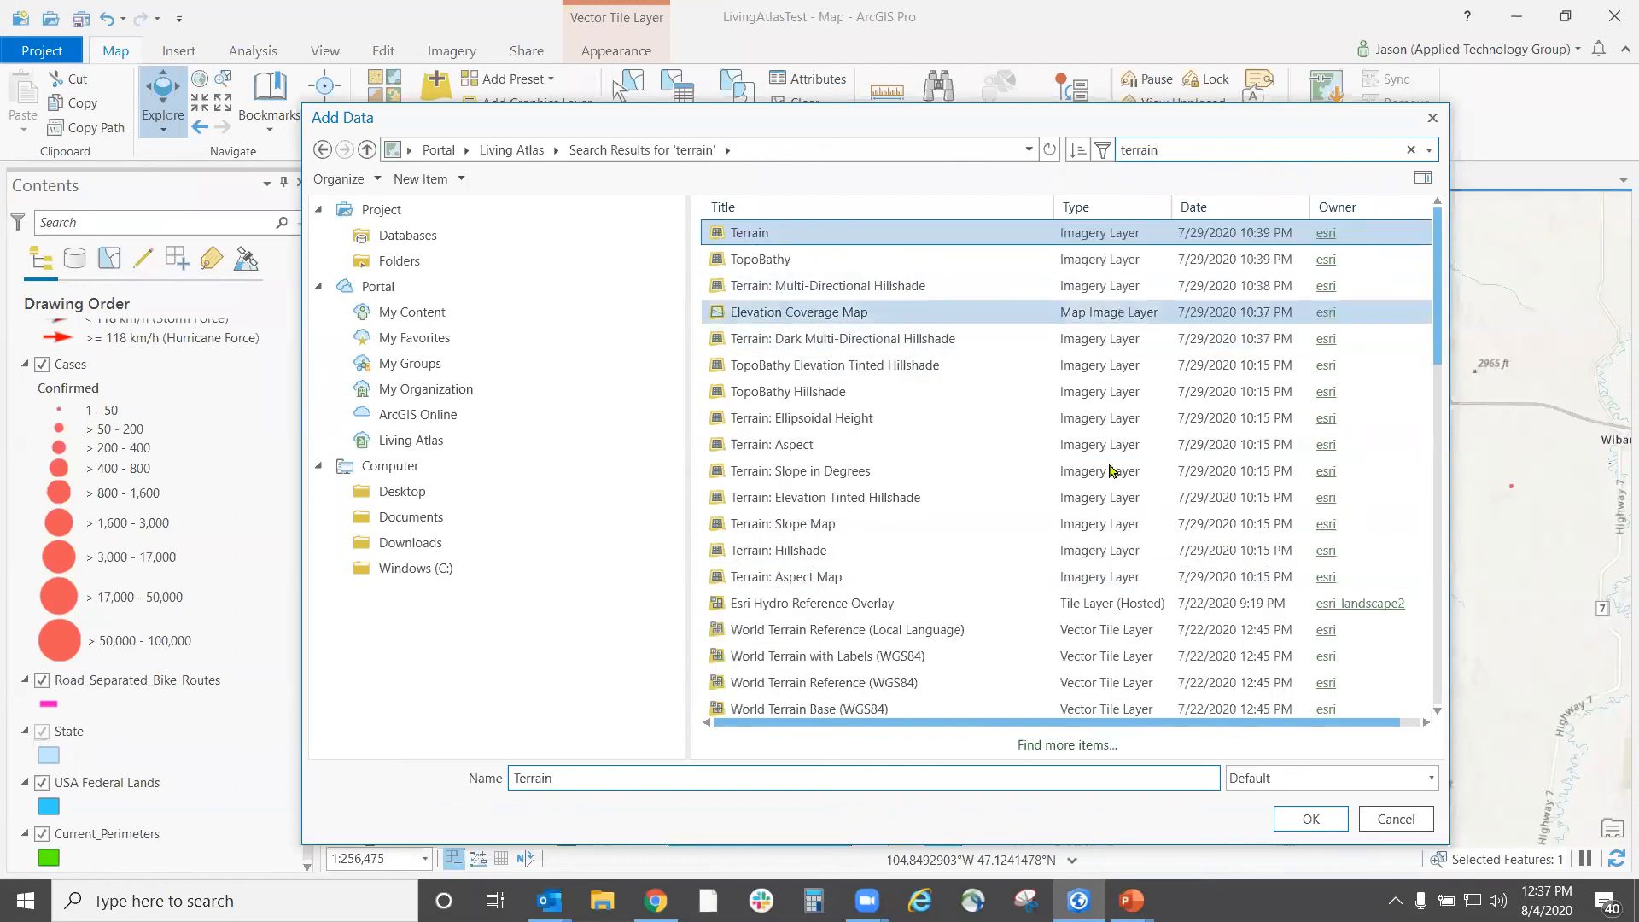
pyautogui.scroll(-10, 1112, 470)
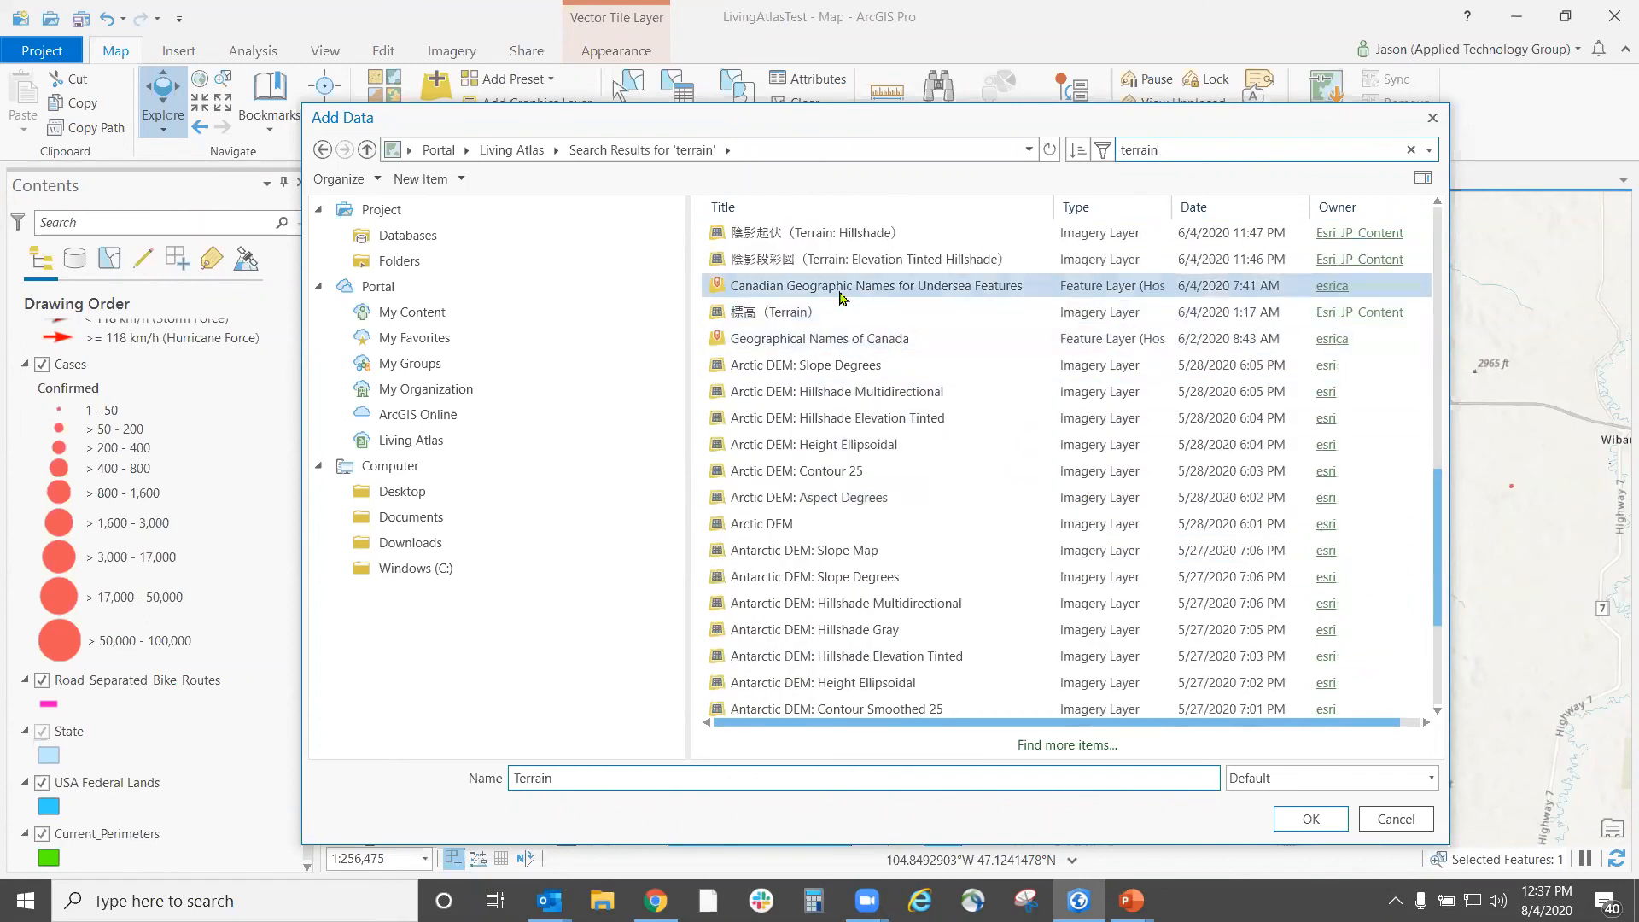
pyautogui.scroll(-3, 854, 377)
pyautogui.scroll(10, 869, 495)
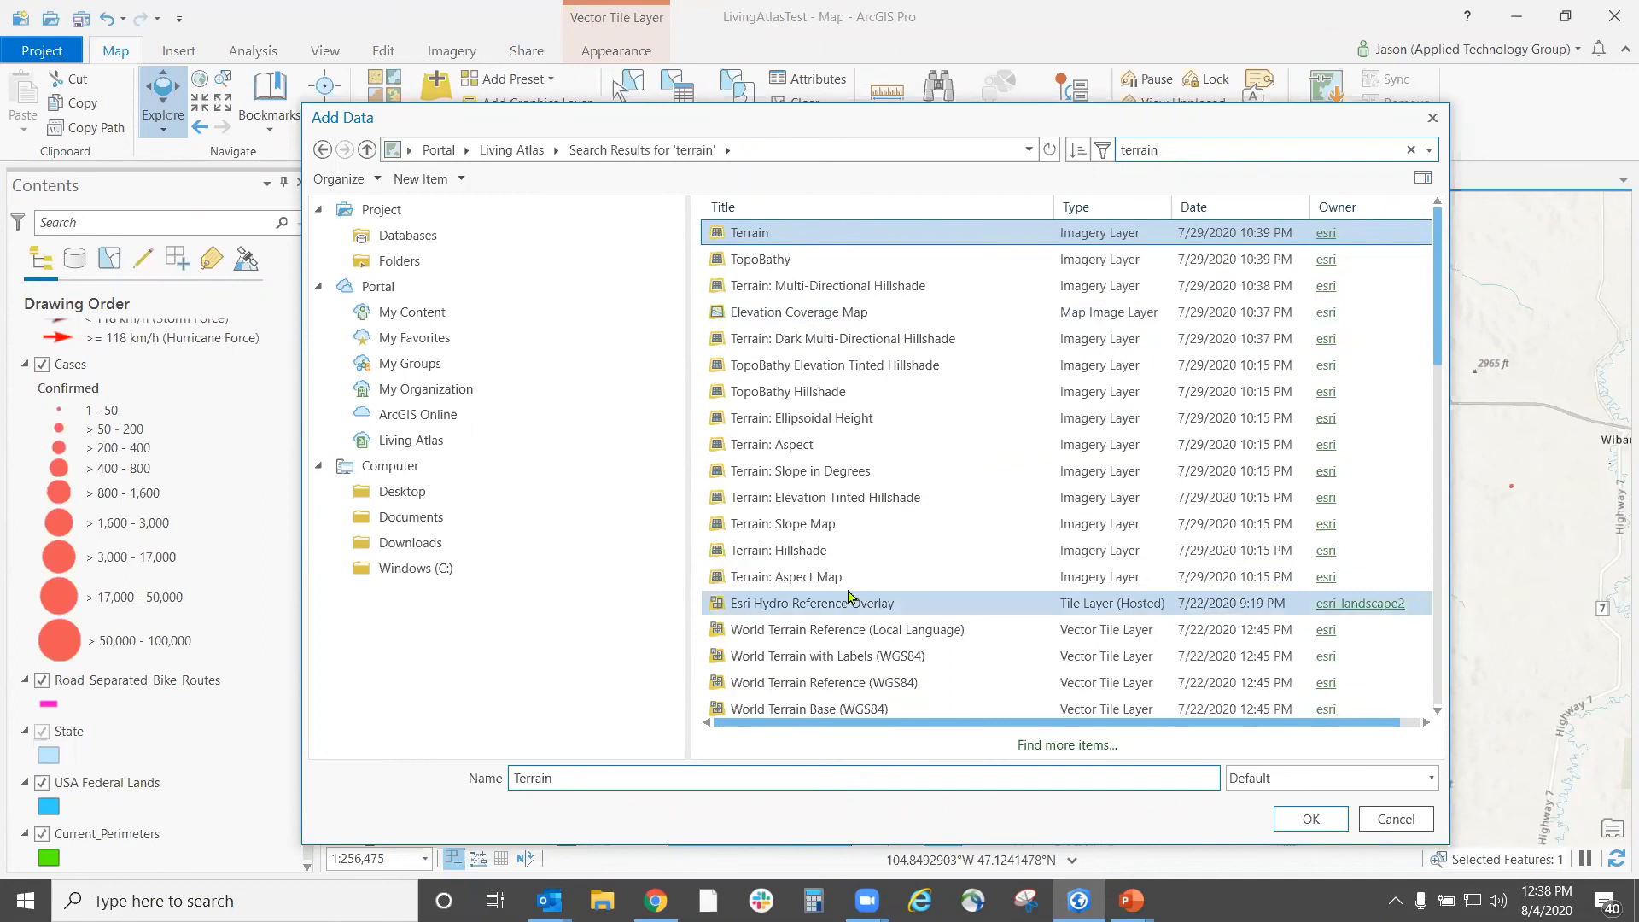
pyautogui.doubleClick(858, 287)
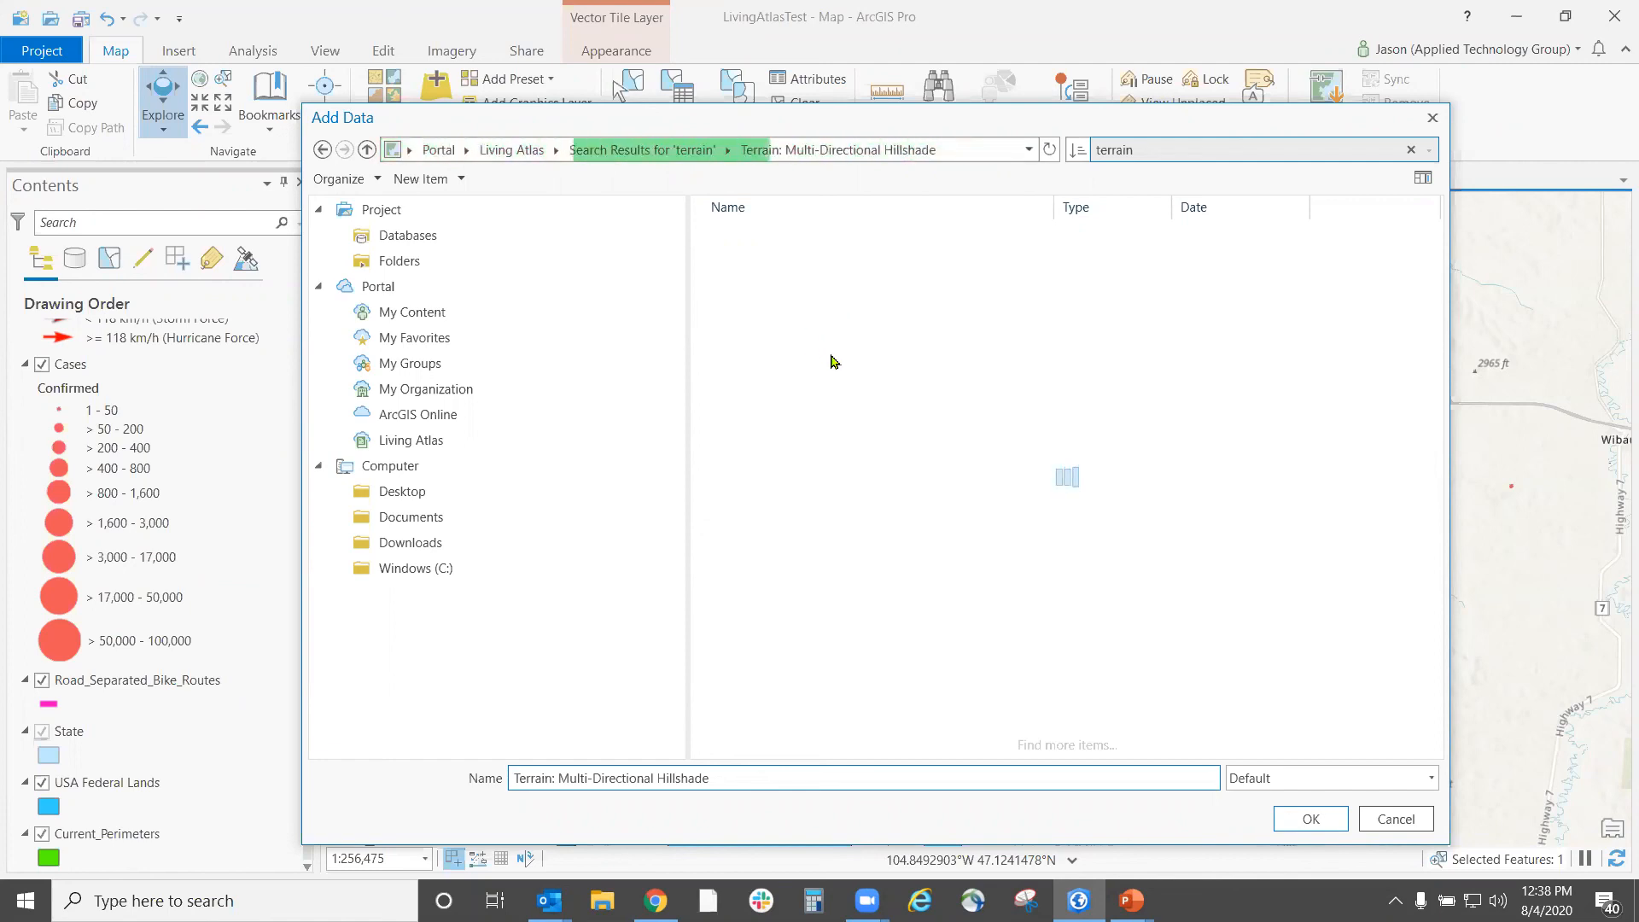
pyautogui.click(323, 150)
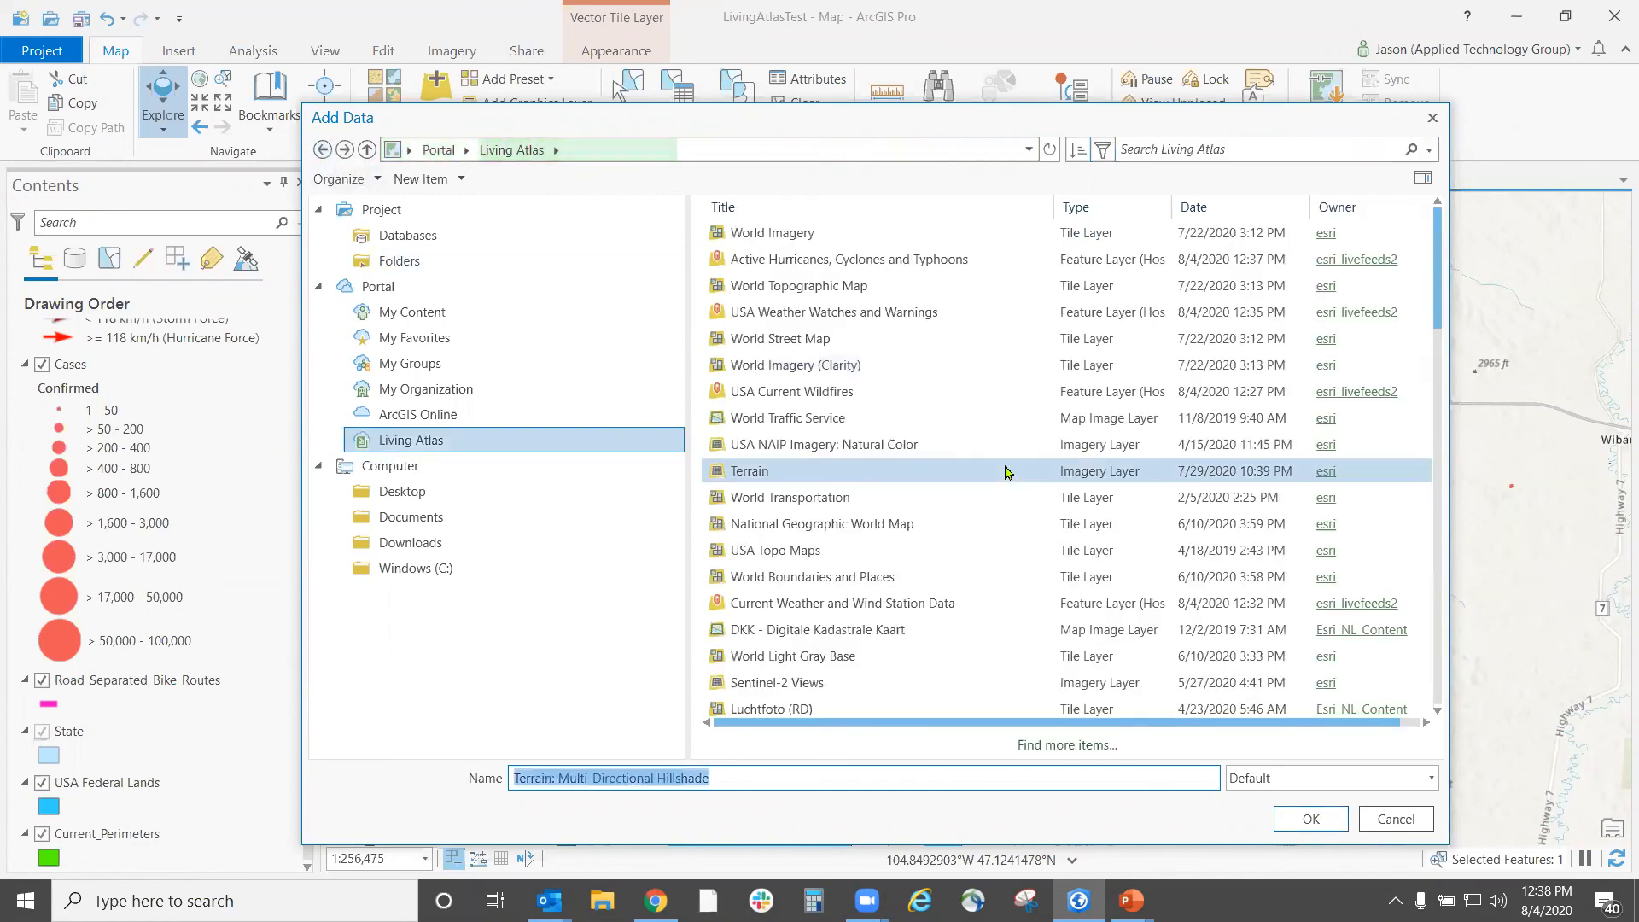
# - Search the Living Atlas for "topography", review the layers and look inside Terrain: Slope in Degrees
pyautogui.click(1222, 155)
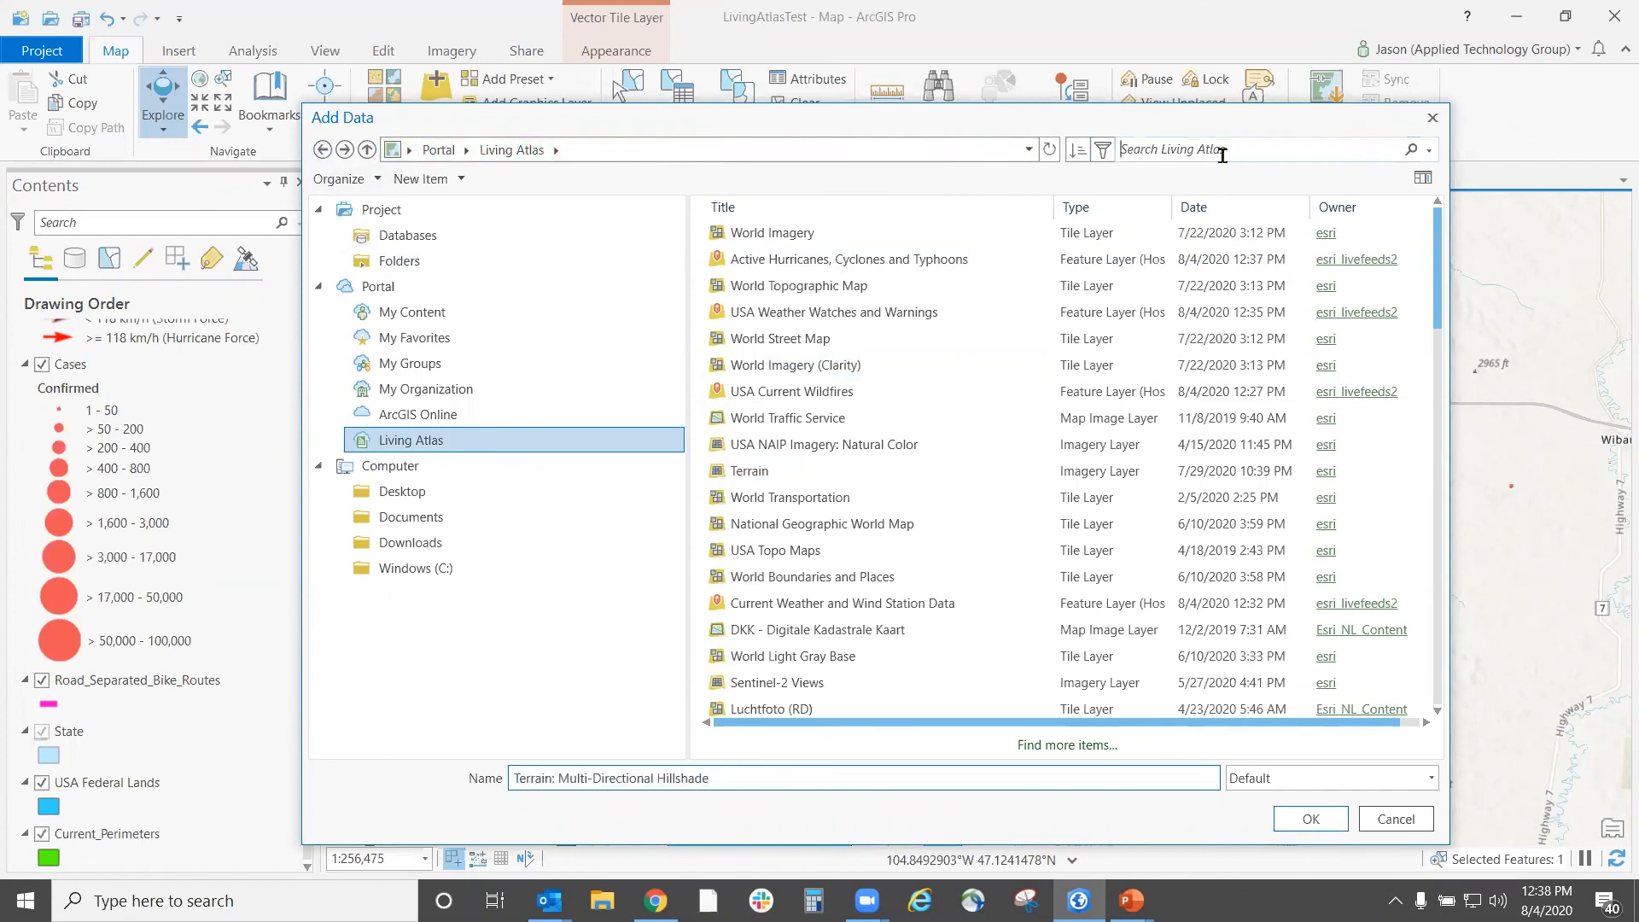
pyautogui.write('topogra')
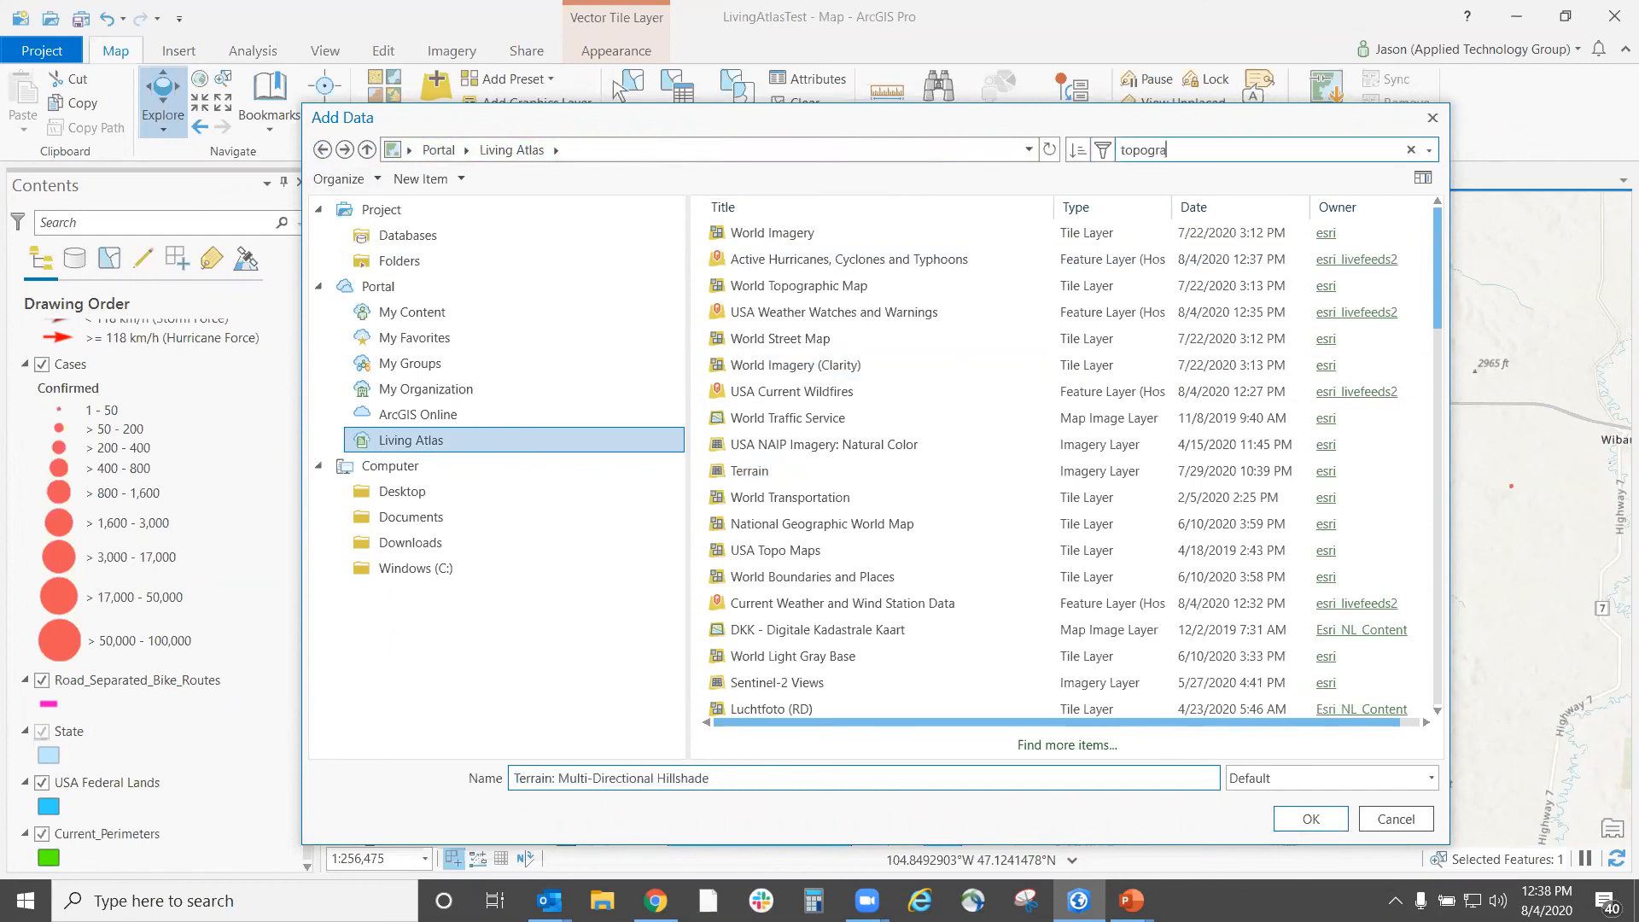
pyautogui.write('pht')
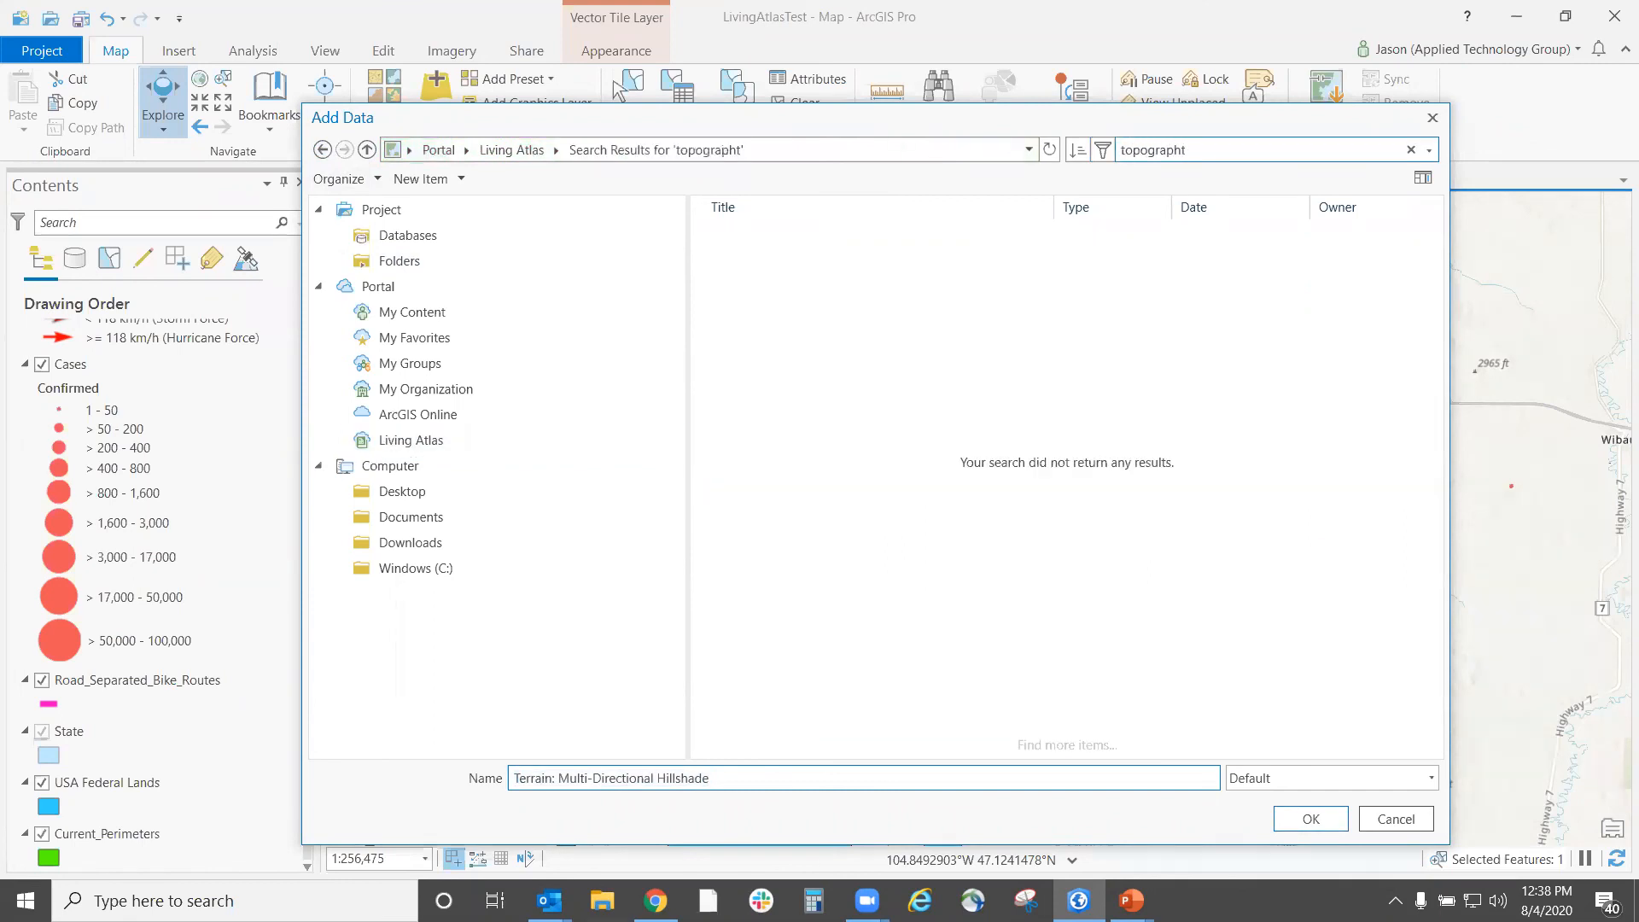
pyautogui.press('Return')
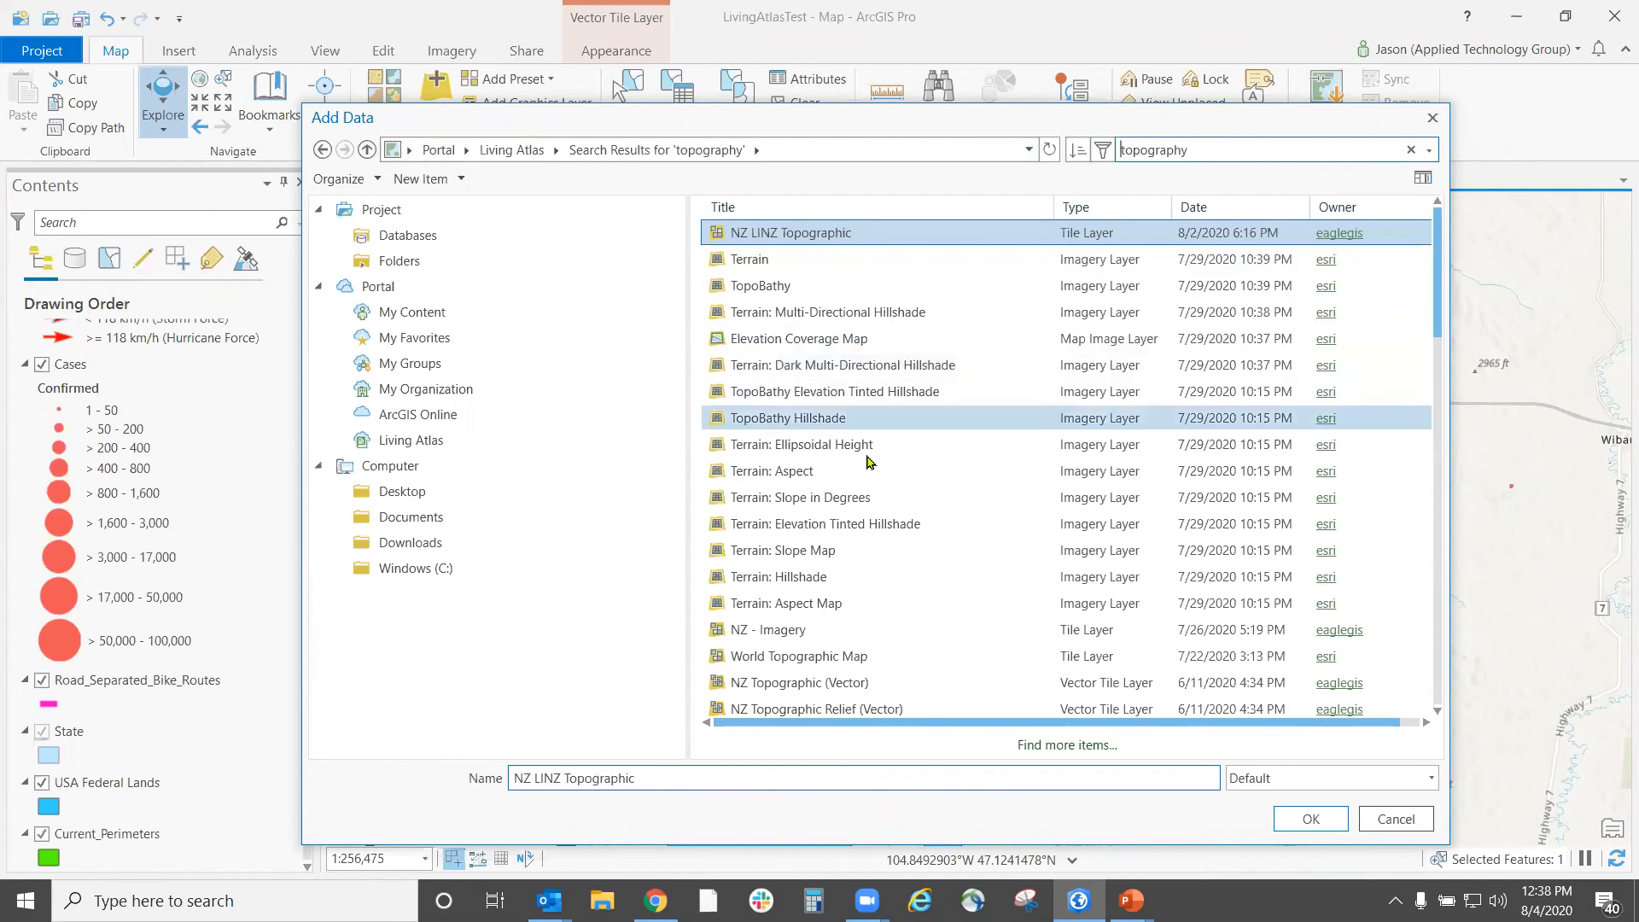
pyautogui.scroll(-5, 892, 499)
pyautogui.scroll(3, 888, 505)
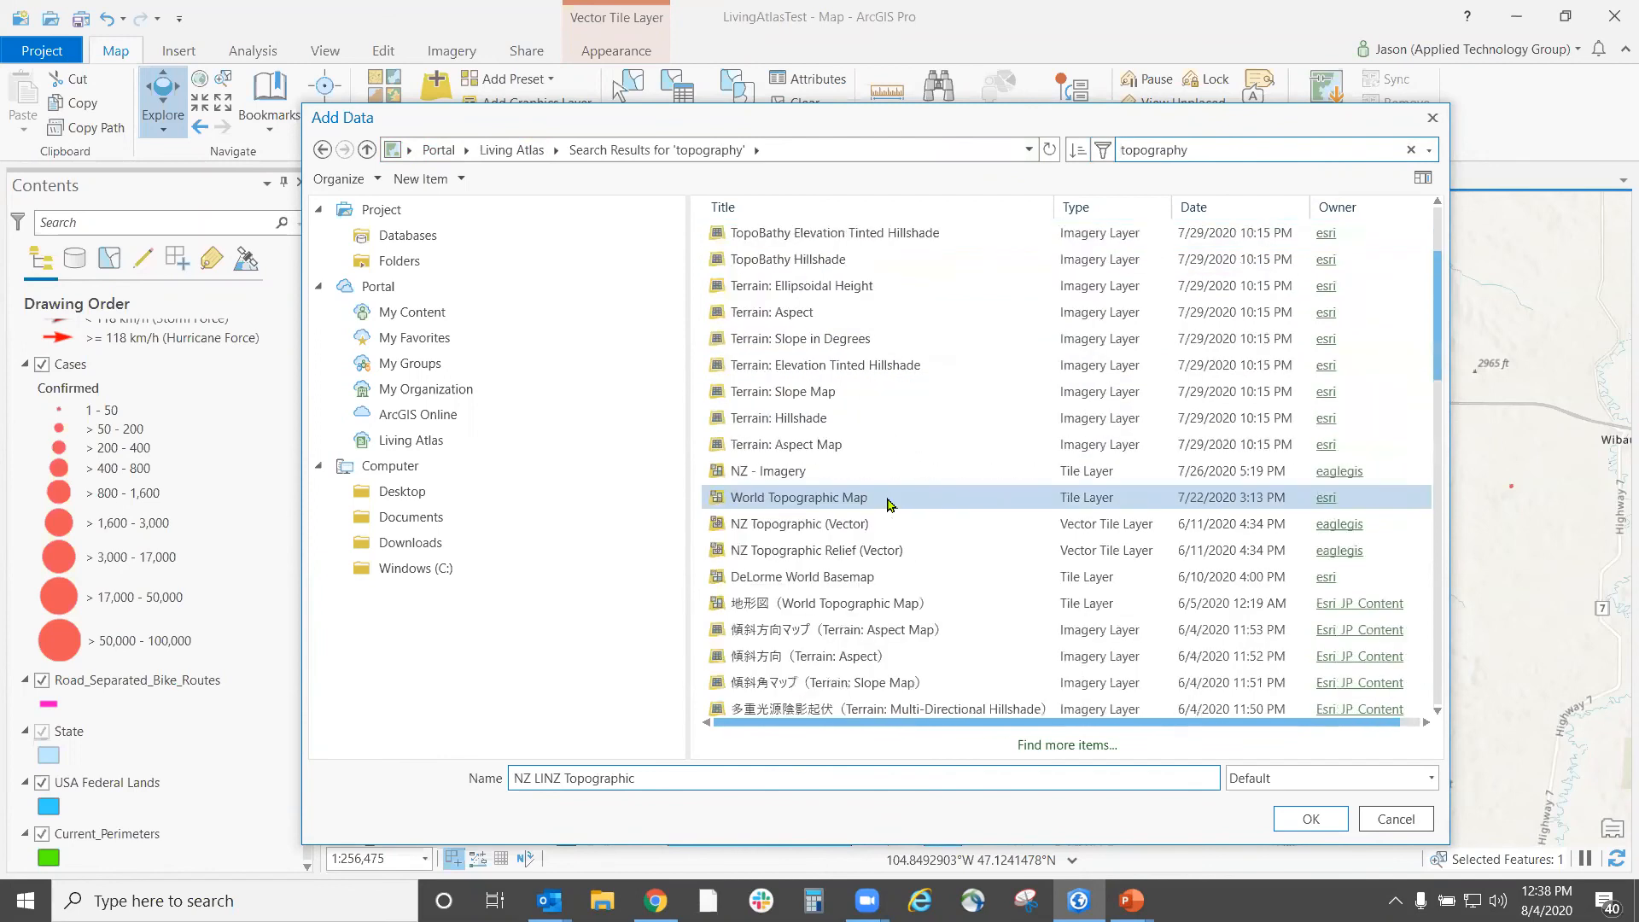
pyautogui.doubleClick(839, 340)
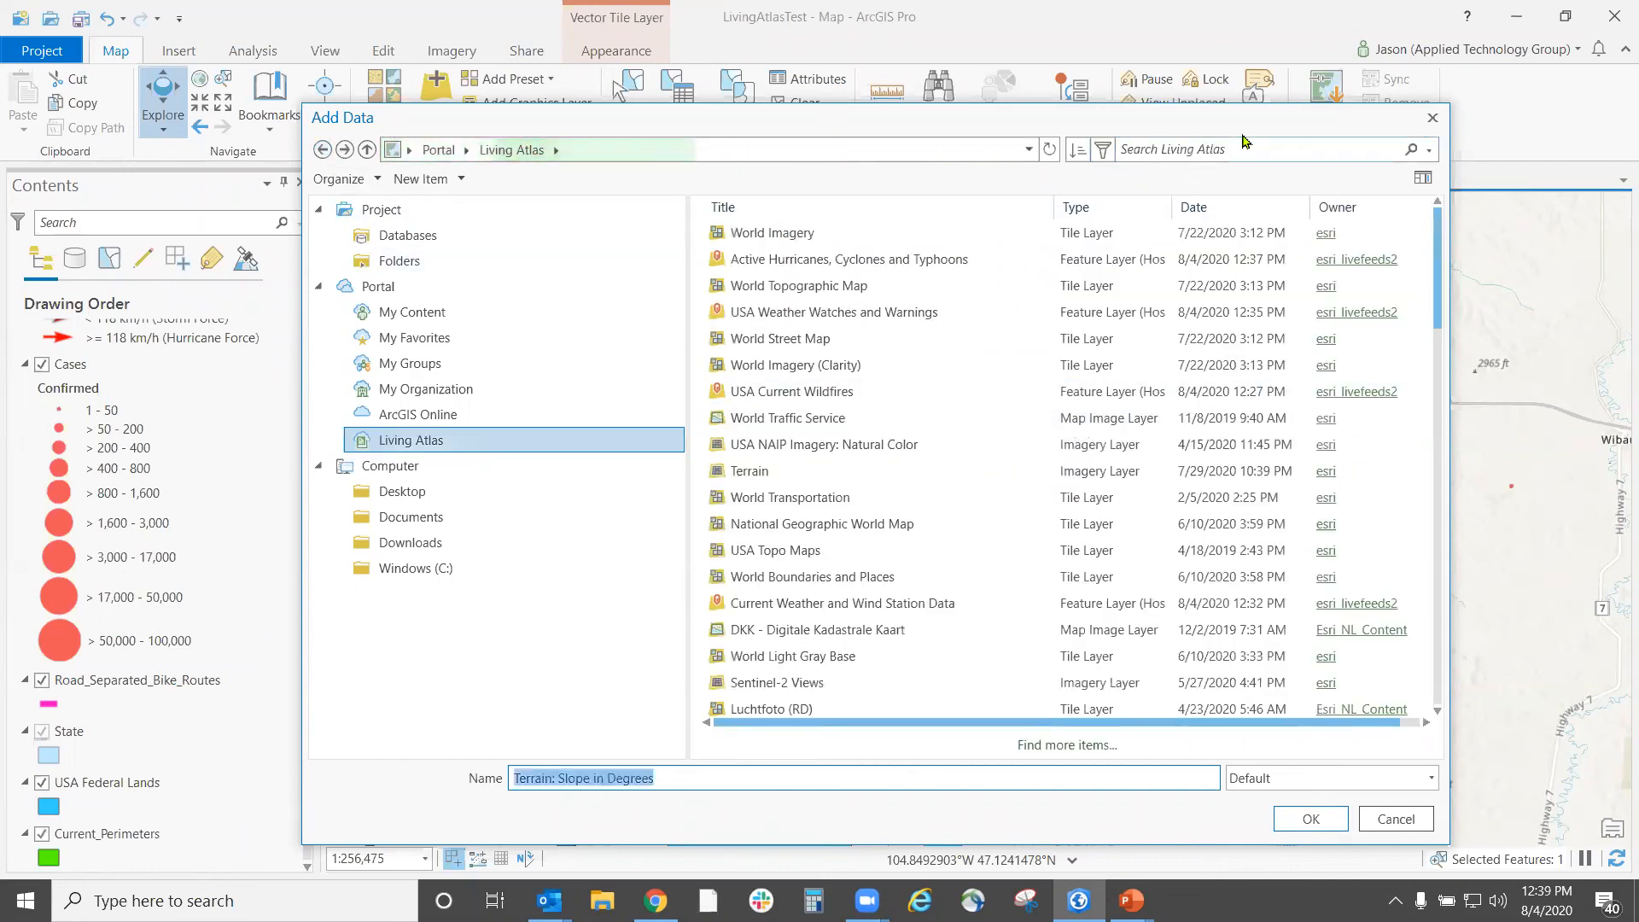
# - Search the Living Atlas for "topo" and add the USA Topo Maps layer to the map
pyautogui.click(1239, 157)
pyautogui.write('topo')
pyautogui.press('Return')
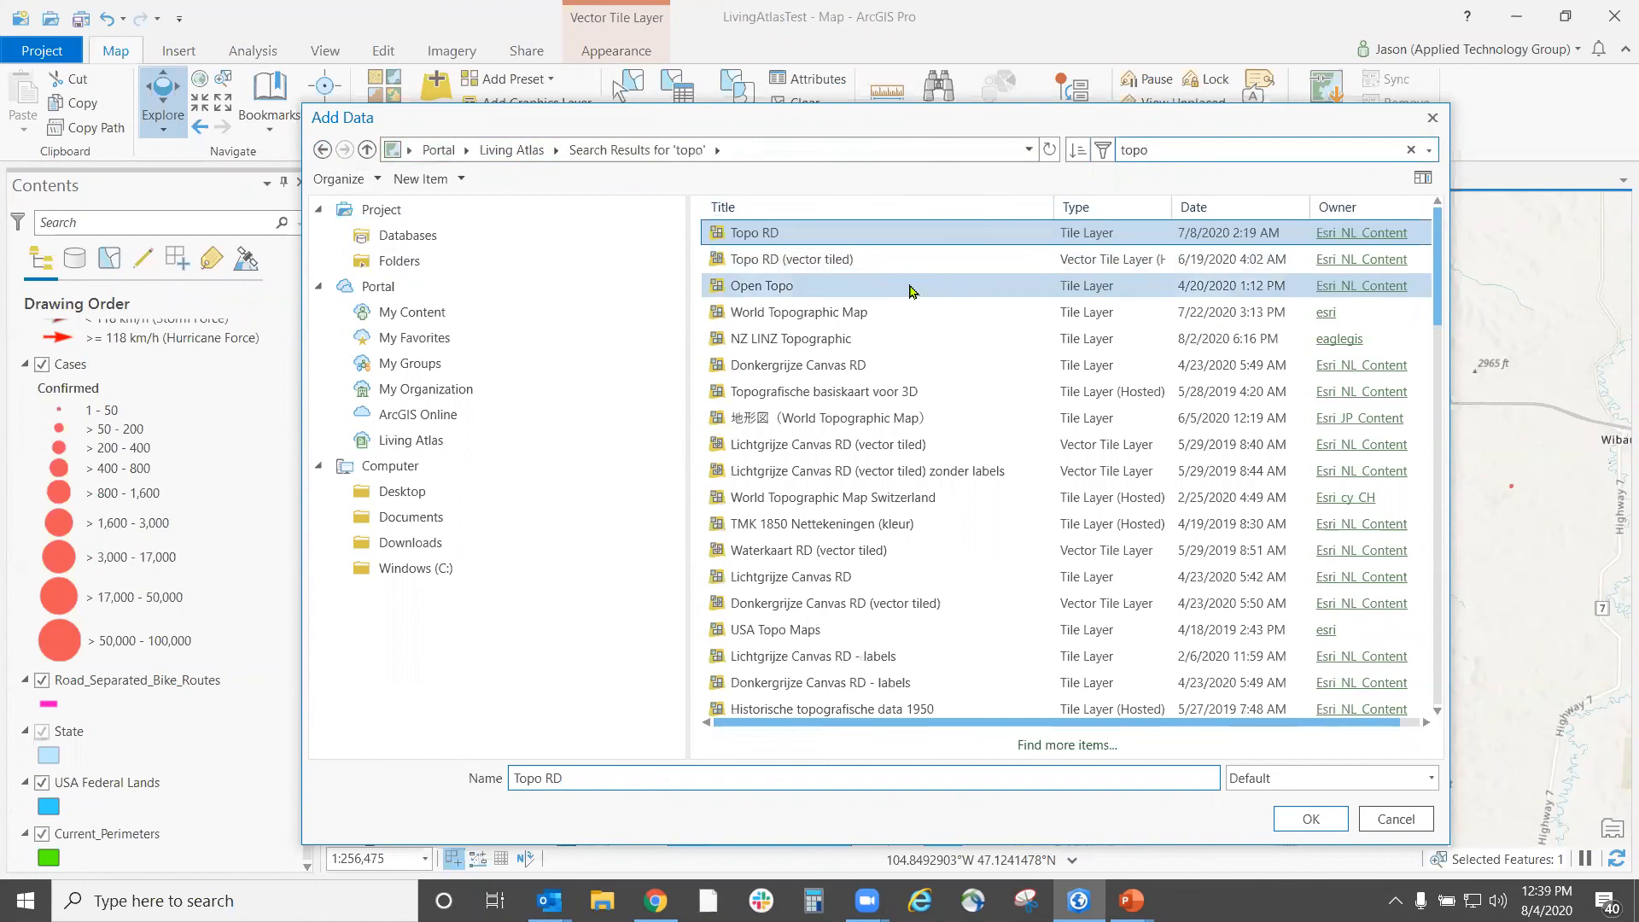
pyautogui.scroll(-4, 954, 442)
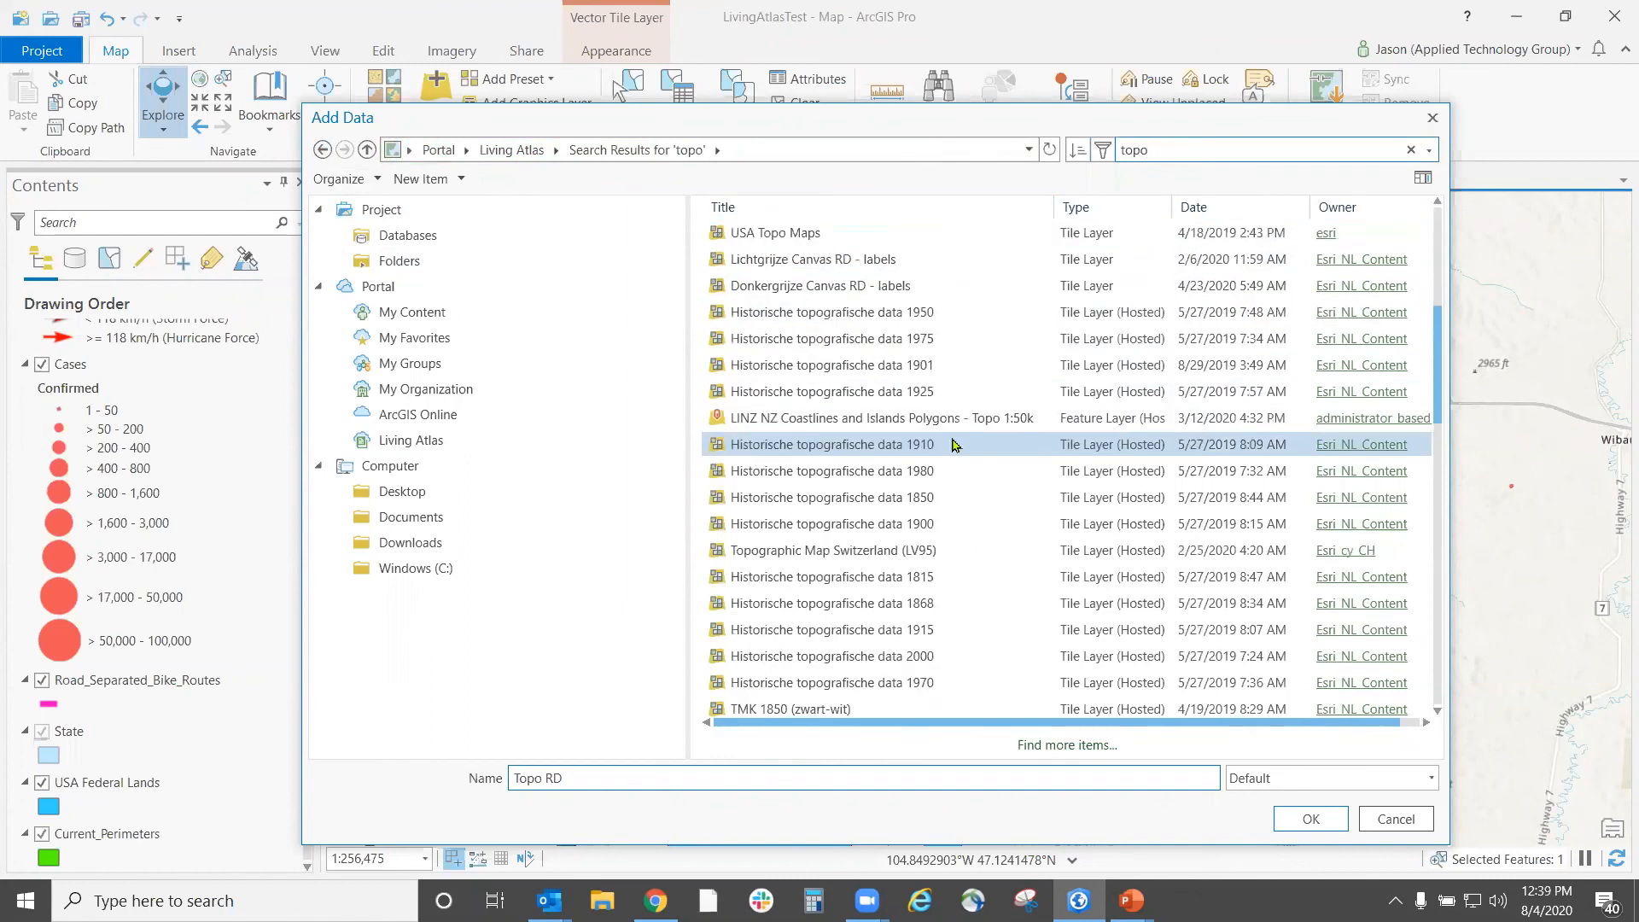
pyautogui.scroll(-4, 954, 438)
pyautogui.scroll(5, 954, 438)
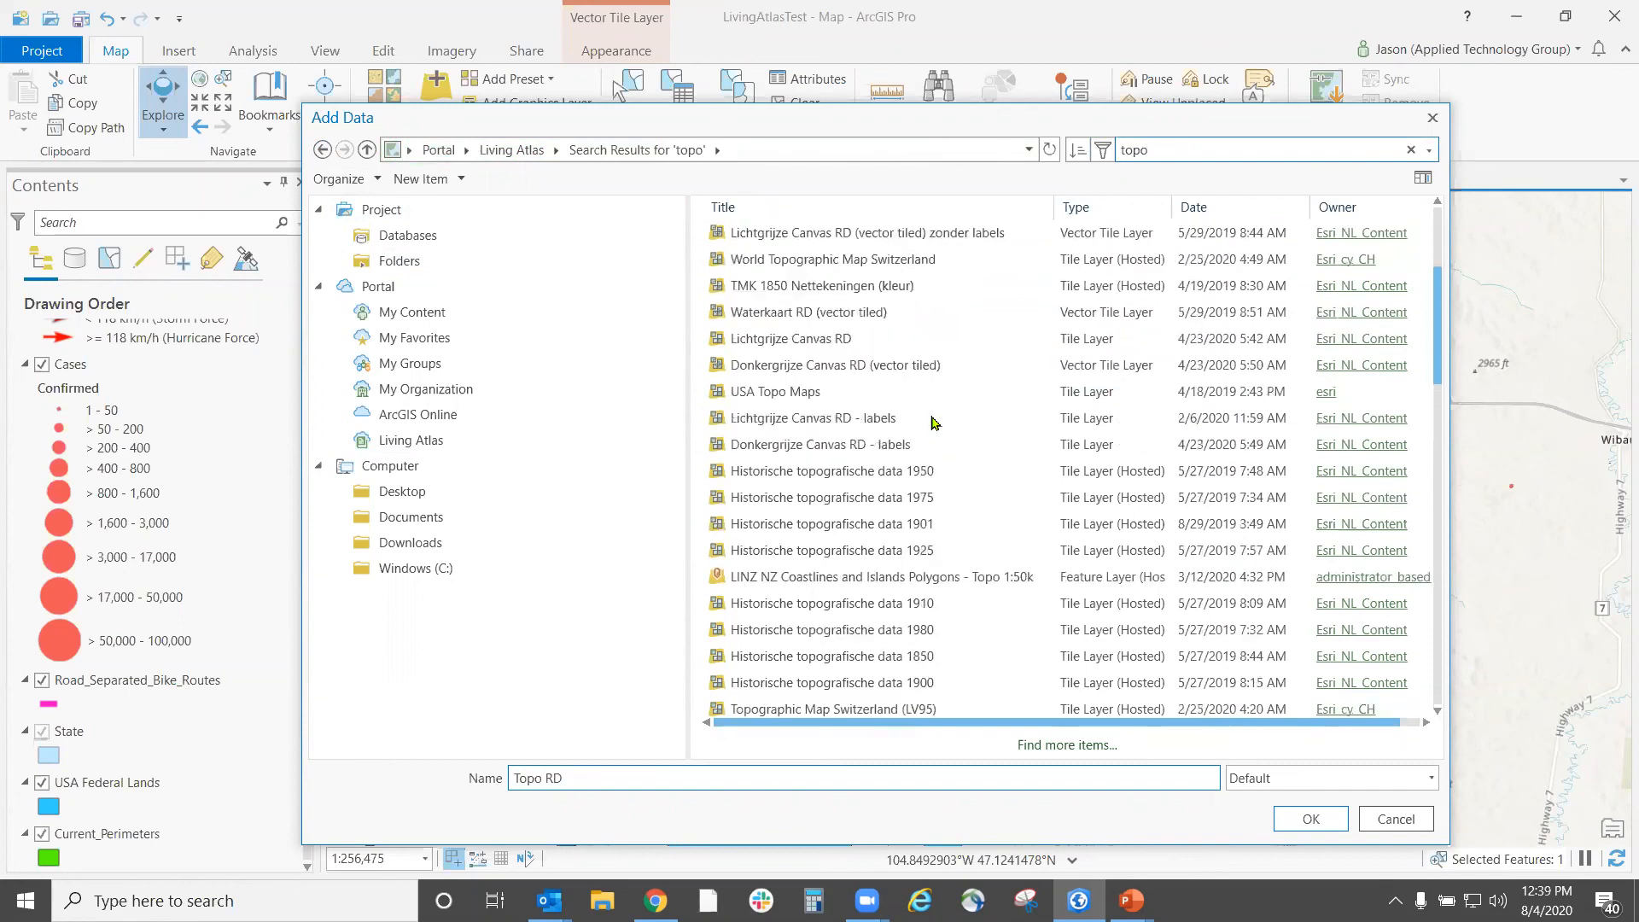
pyautogui.doubleClick(793, 395)
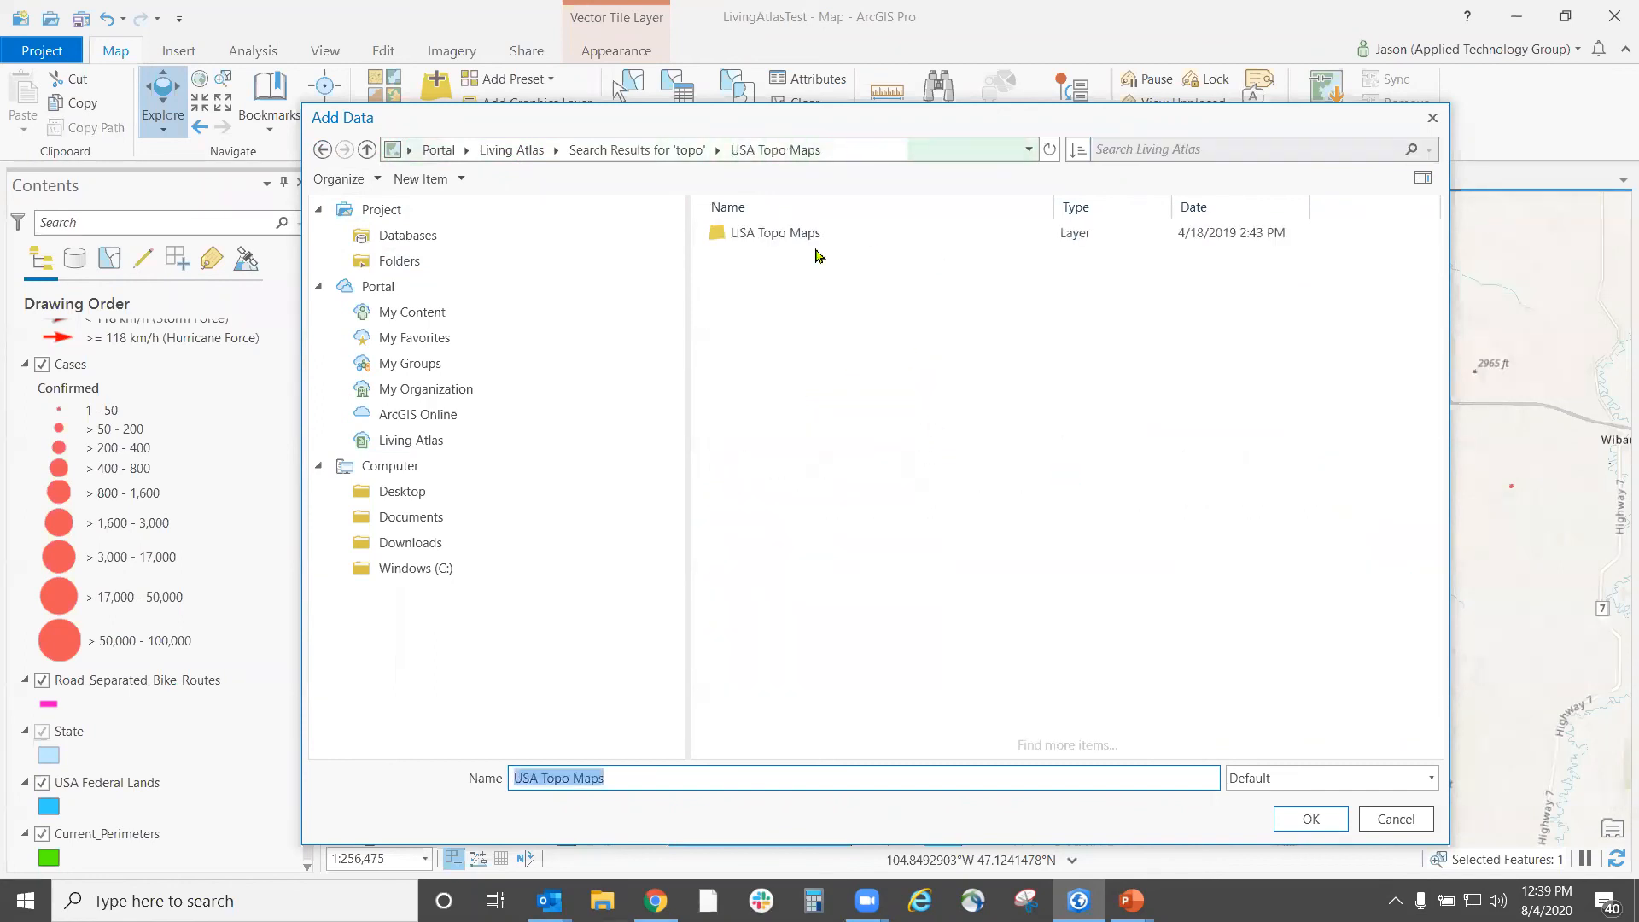
pyautogui.doubleClick(801, 238)
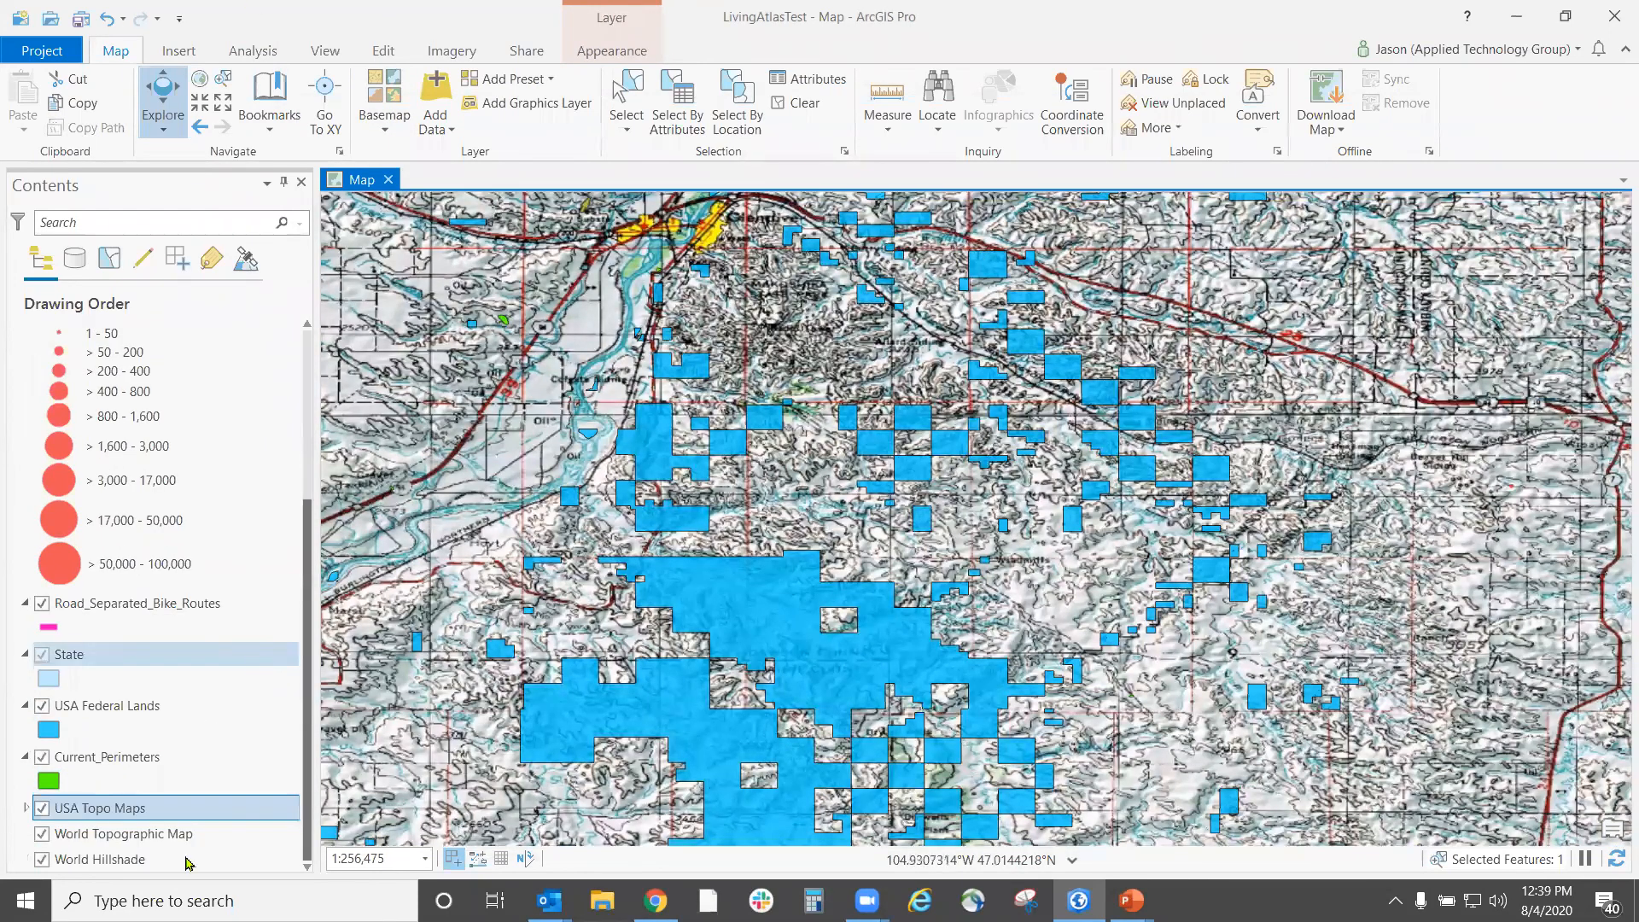
# - Expand the USA Topo Maps layer in the drawing order and examine its topographic detail at closer scales around Sand Creek
pyautogui.click(25, 809)
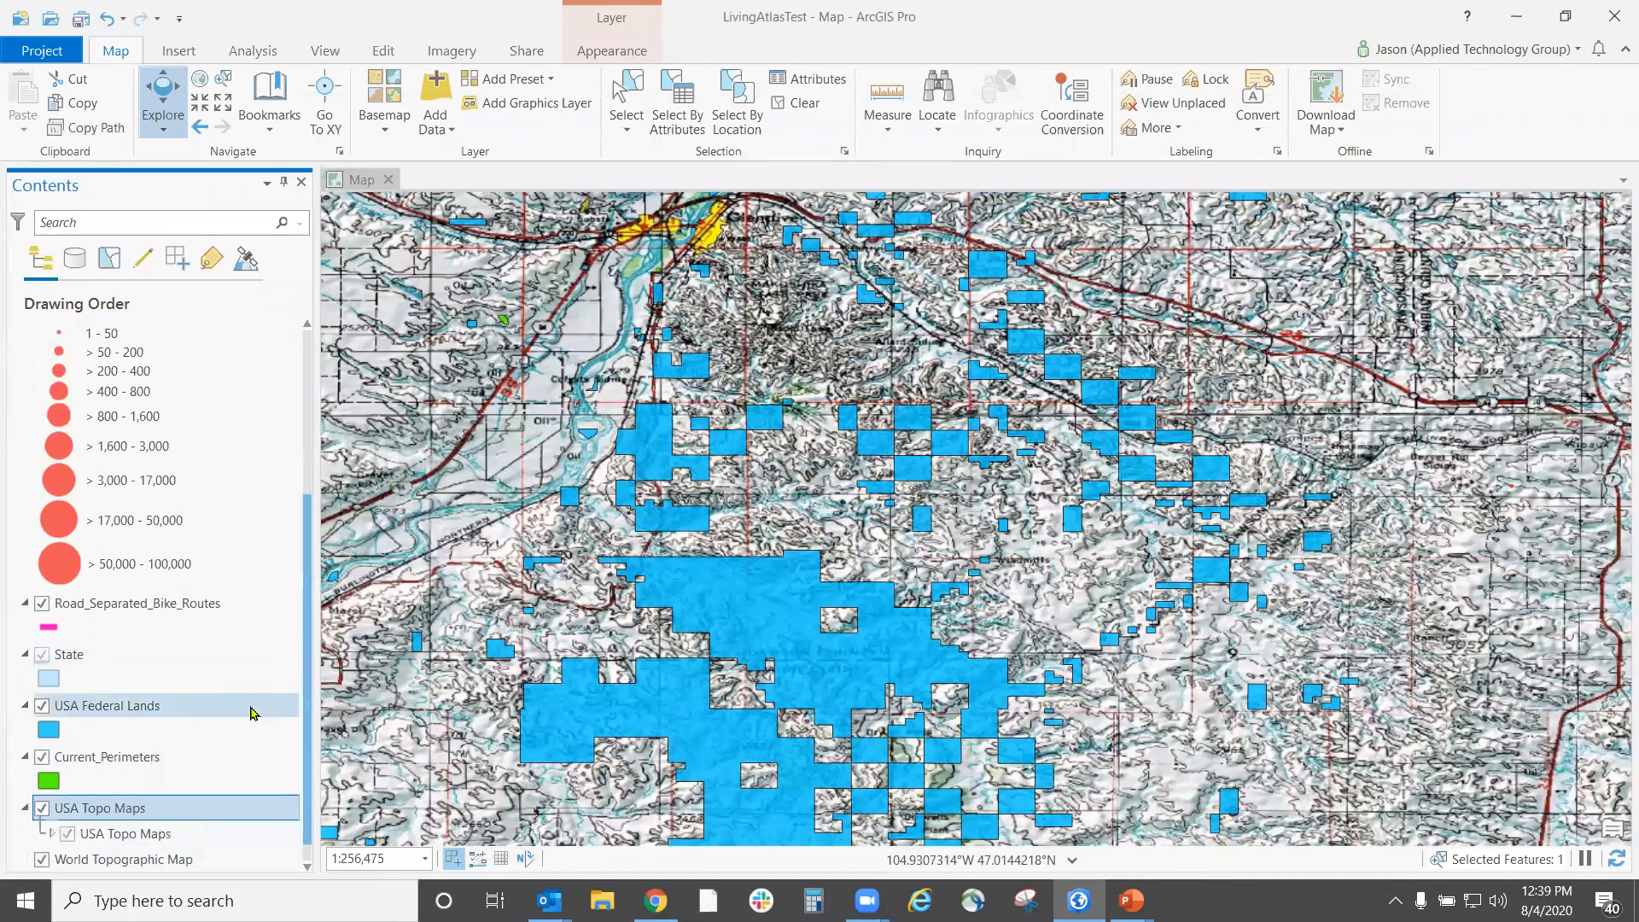
pyautogui.scroll(4, 916, 504)
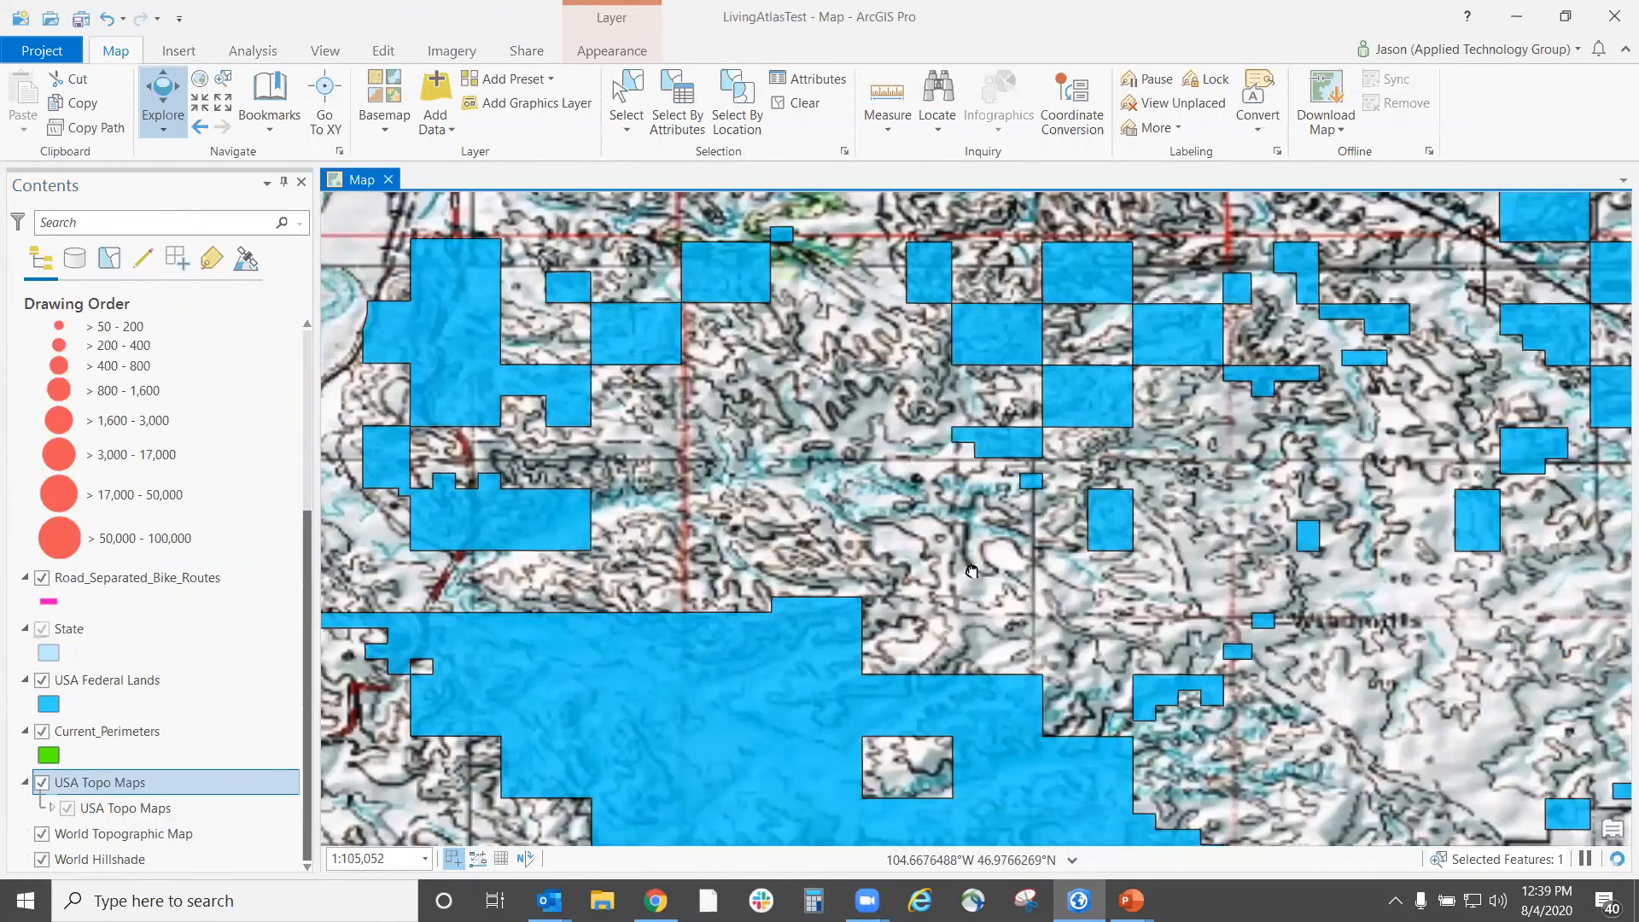
pyautogui.moveTo(769, 370); pyautogui.dragTo(971, 576)
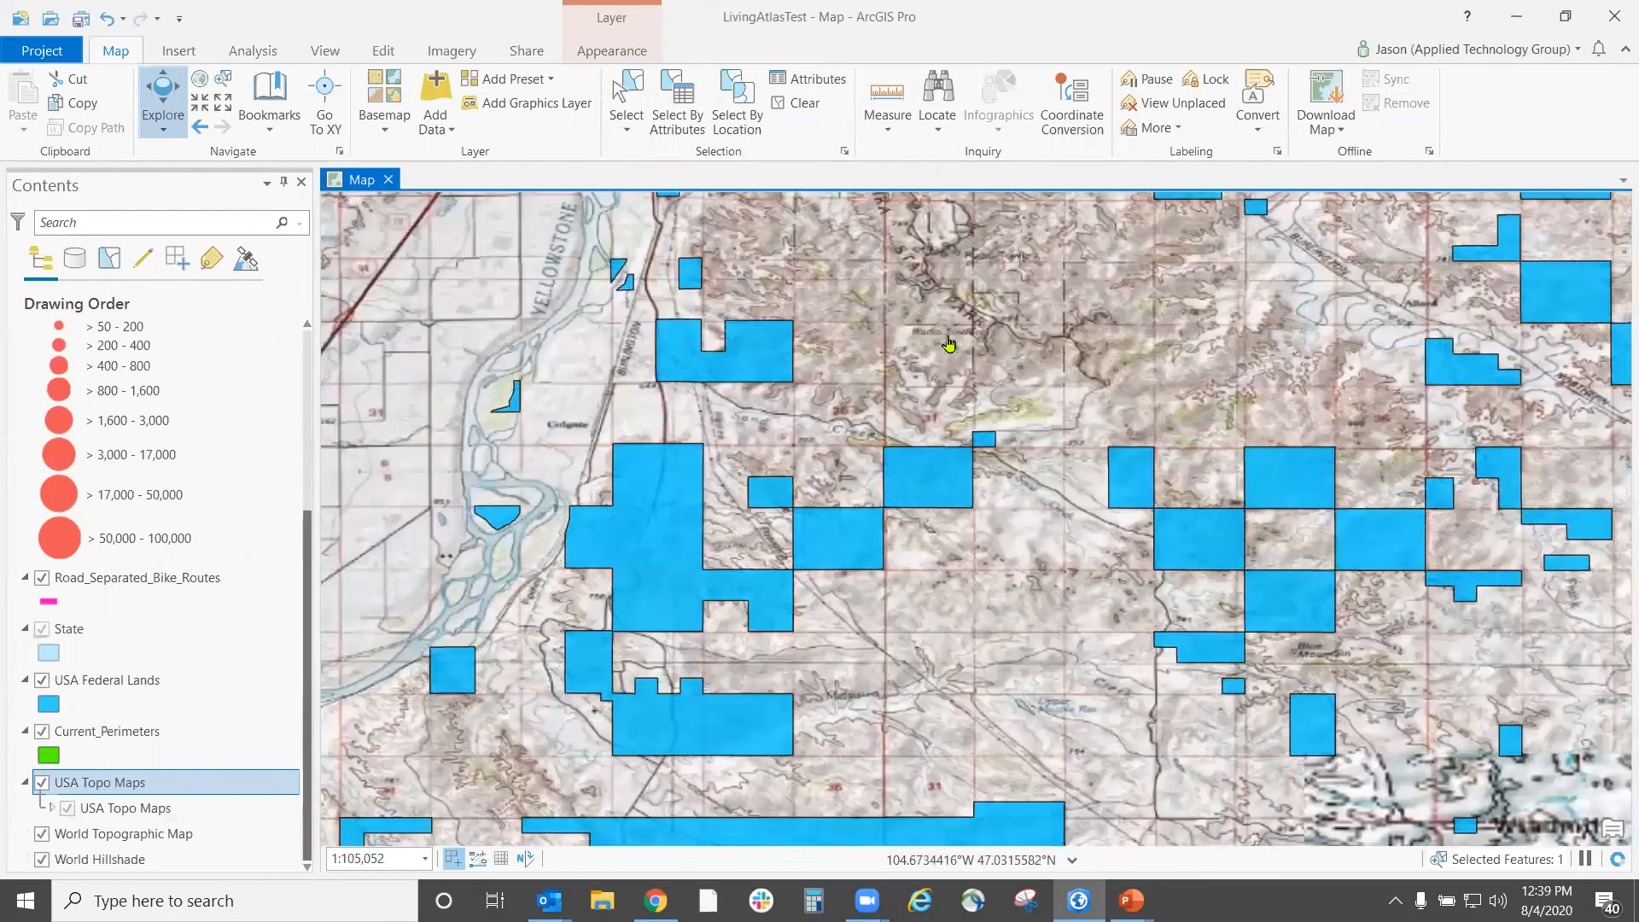
pyautogui.scroll(1, 890, 406)
pyautogui.scroll(5, 890, 405)
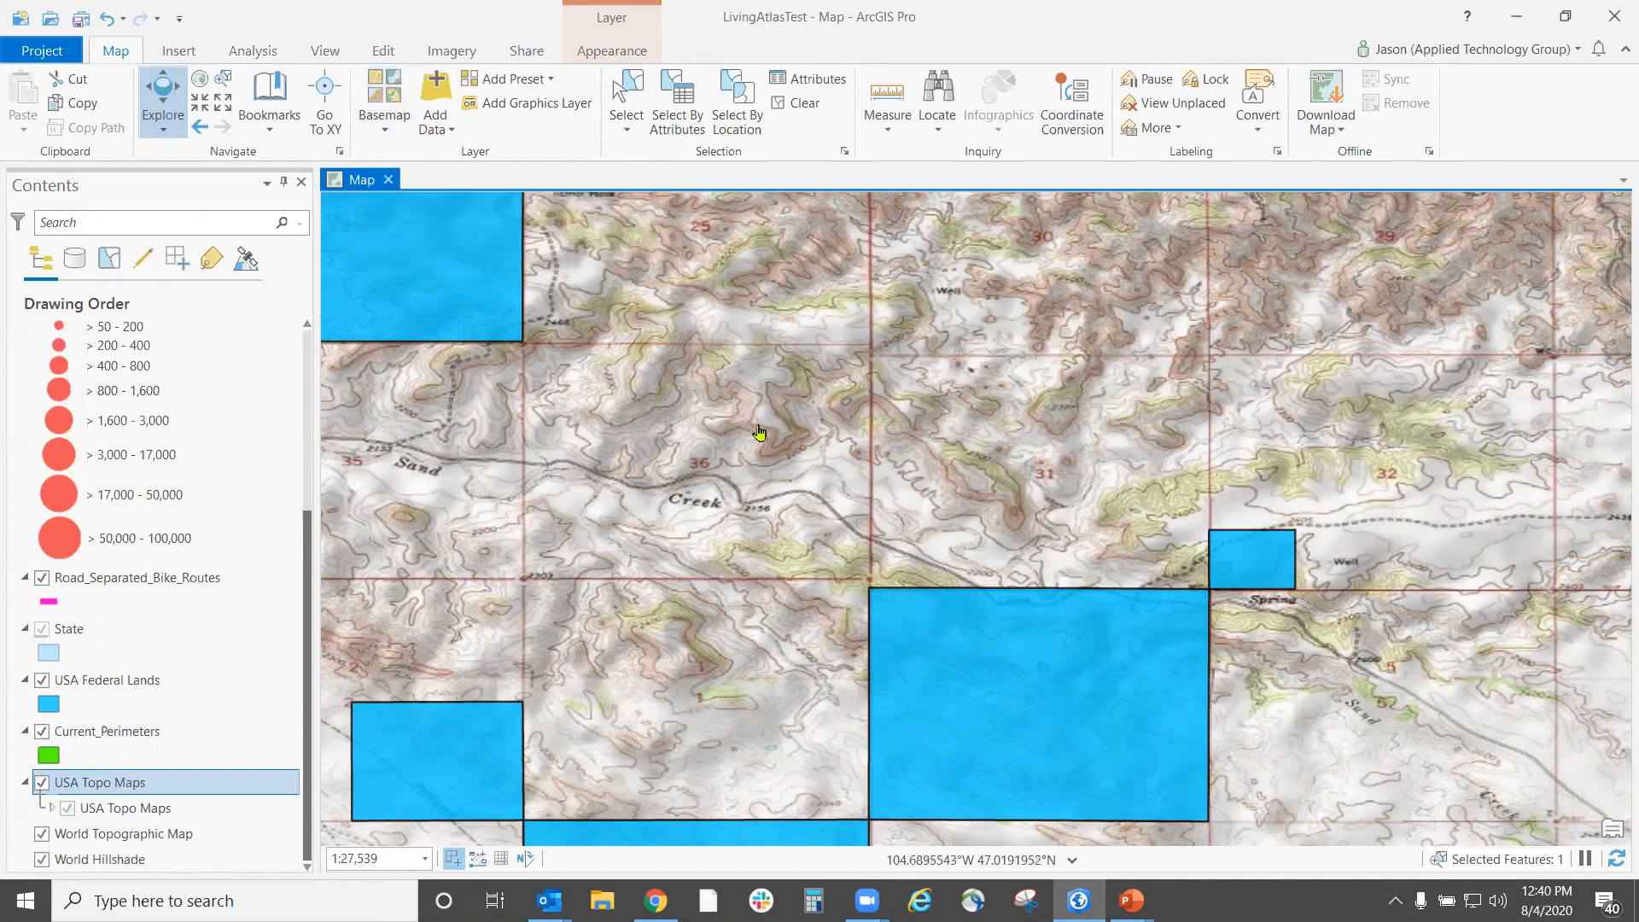
pyautogui.moveTo(768, 381); pyautogui.dragTo(768, 680)
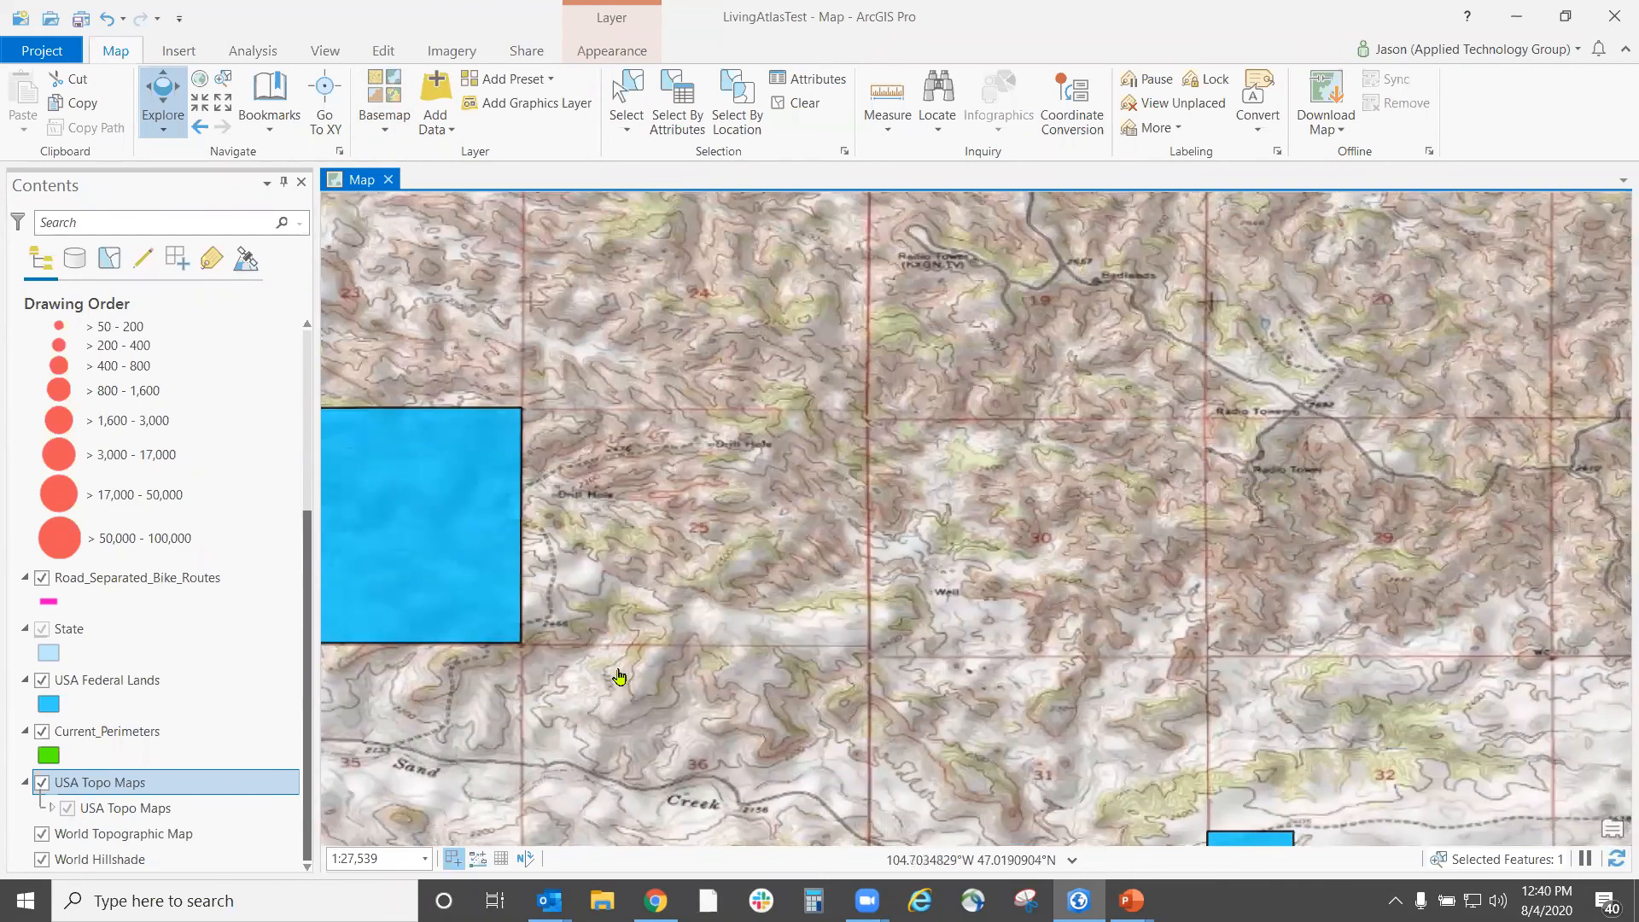
# - Switch to the PowerPoint slide show and advance from Upcoming Webinars past the Thank You slide to the closing logo slide
pyautogui.moveTo(1131, 898)
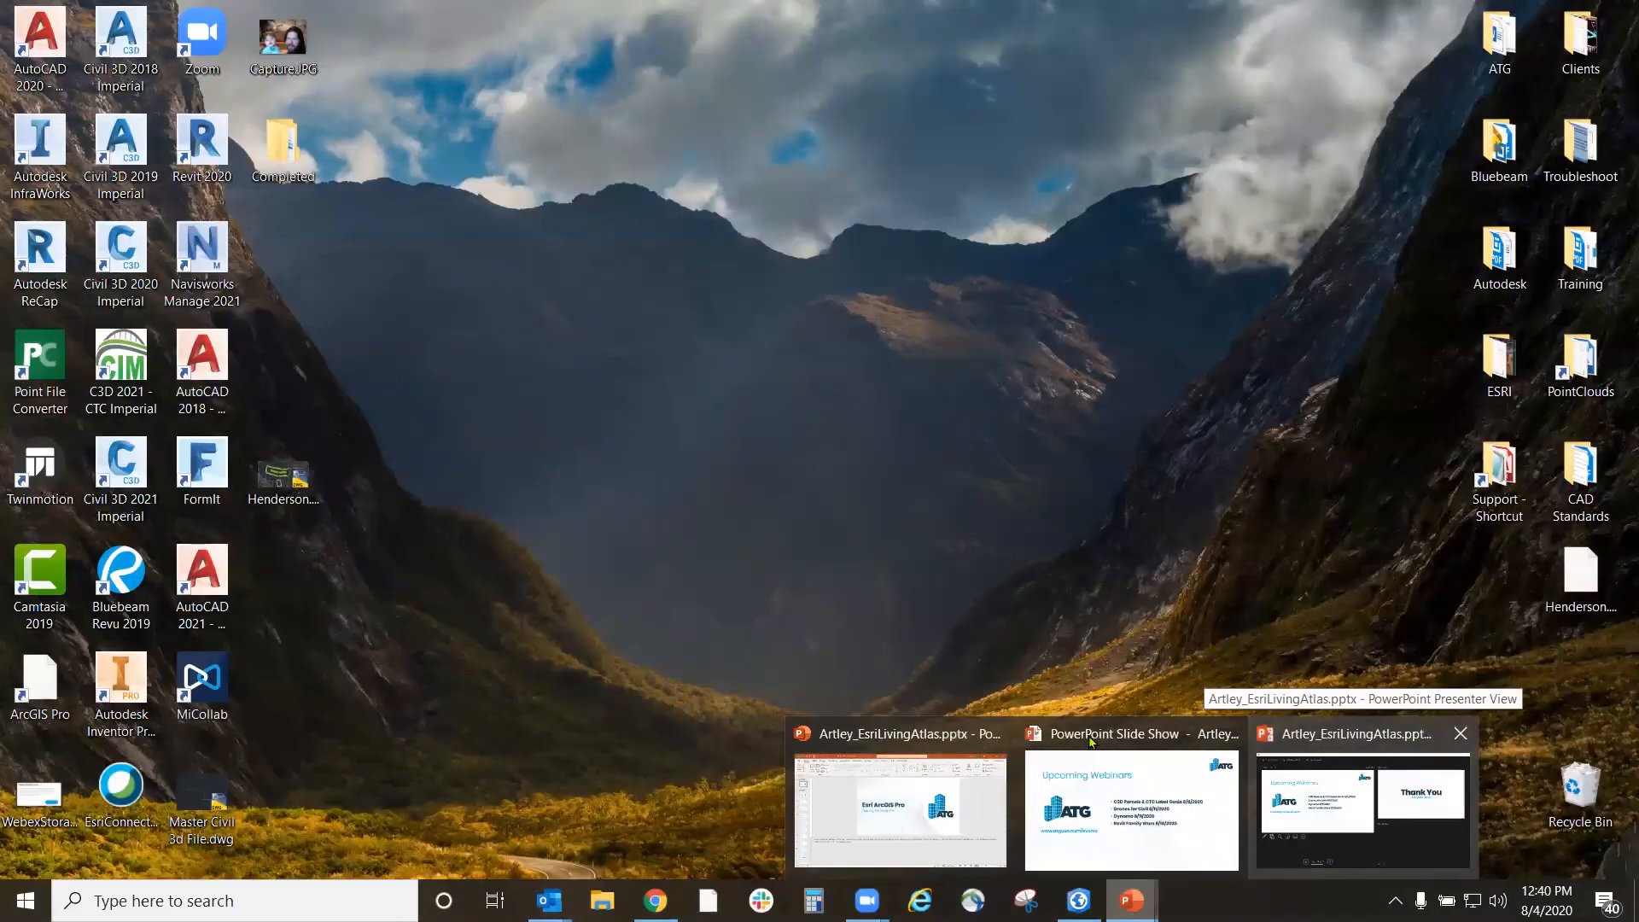
pyautogui.click(1330, 743)
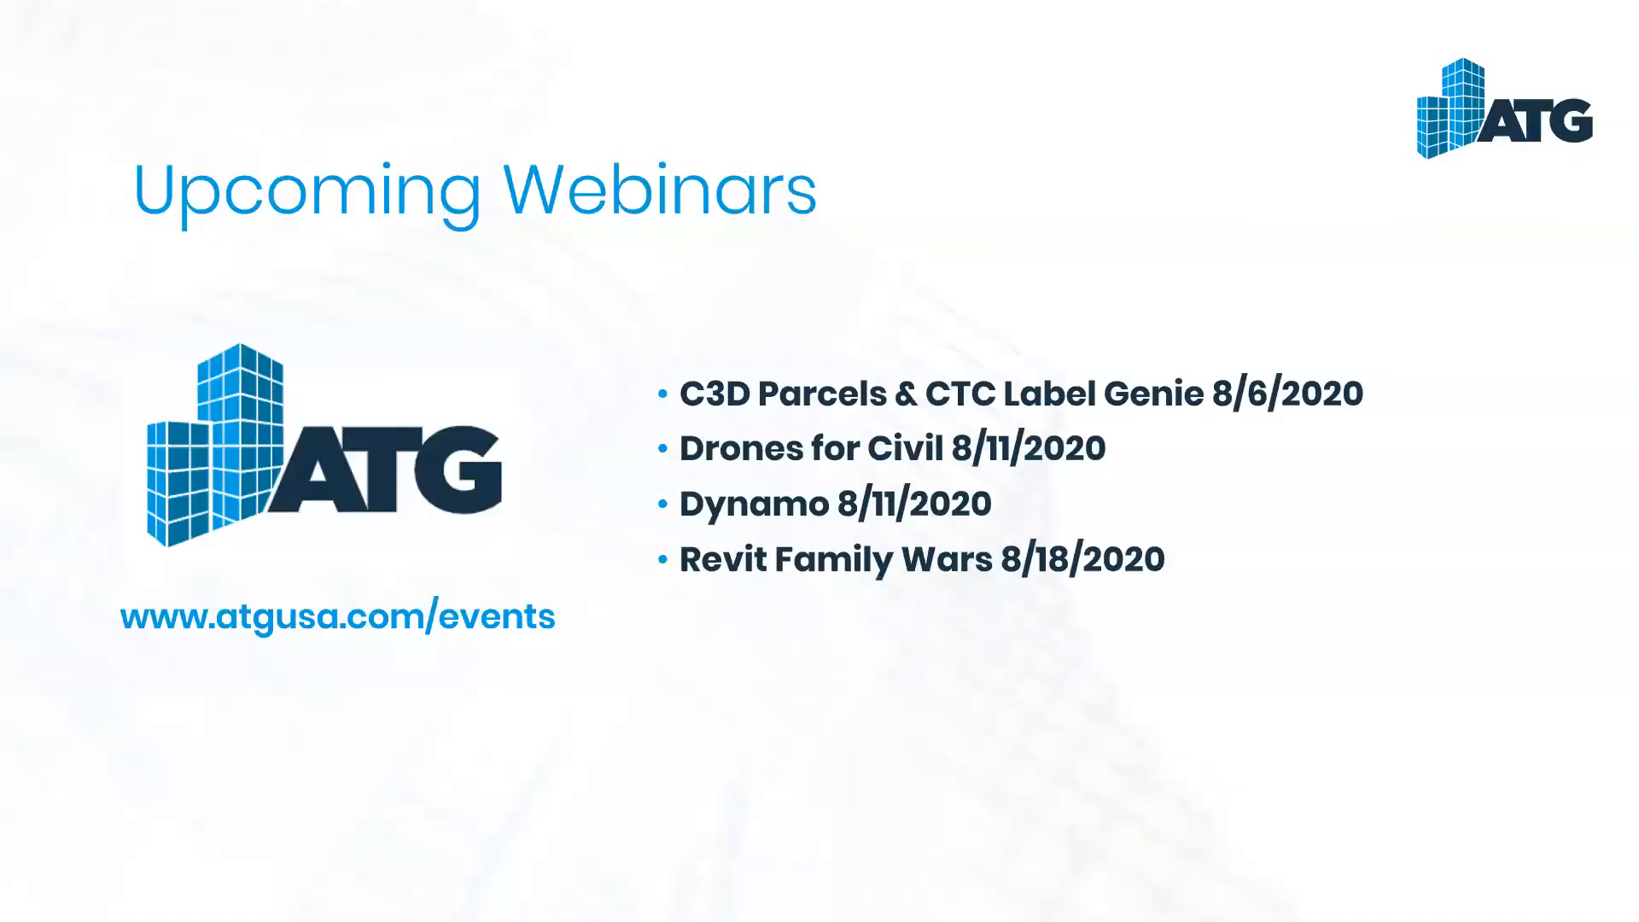
pyautogui.press('Right')
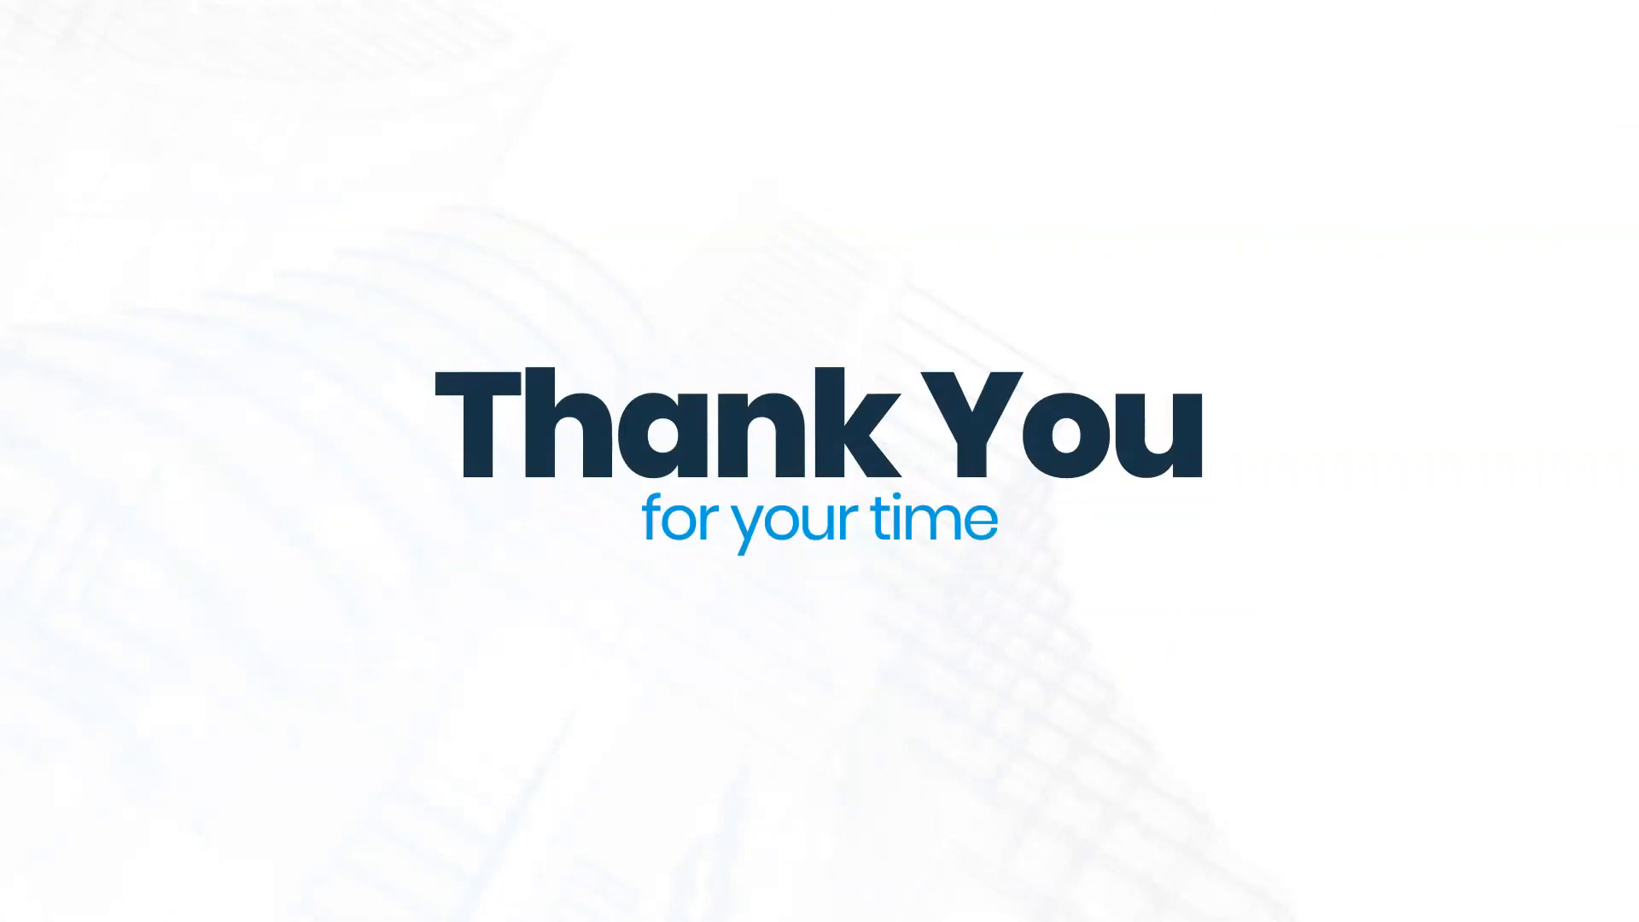
pyautogui.click(1616, 297)
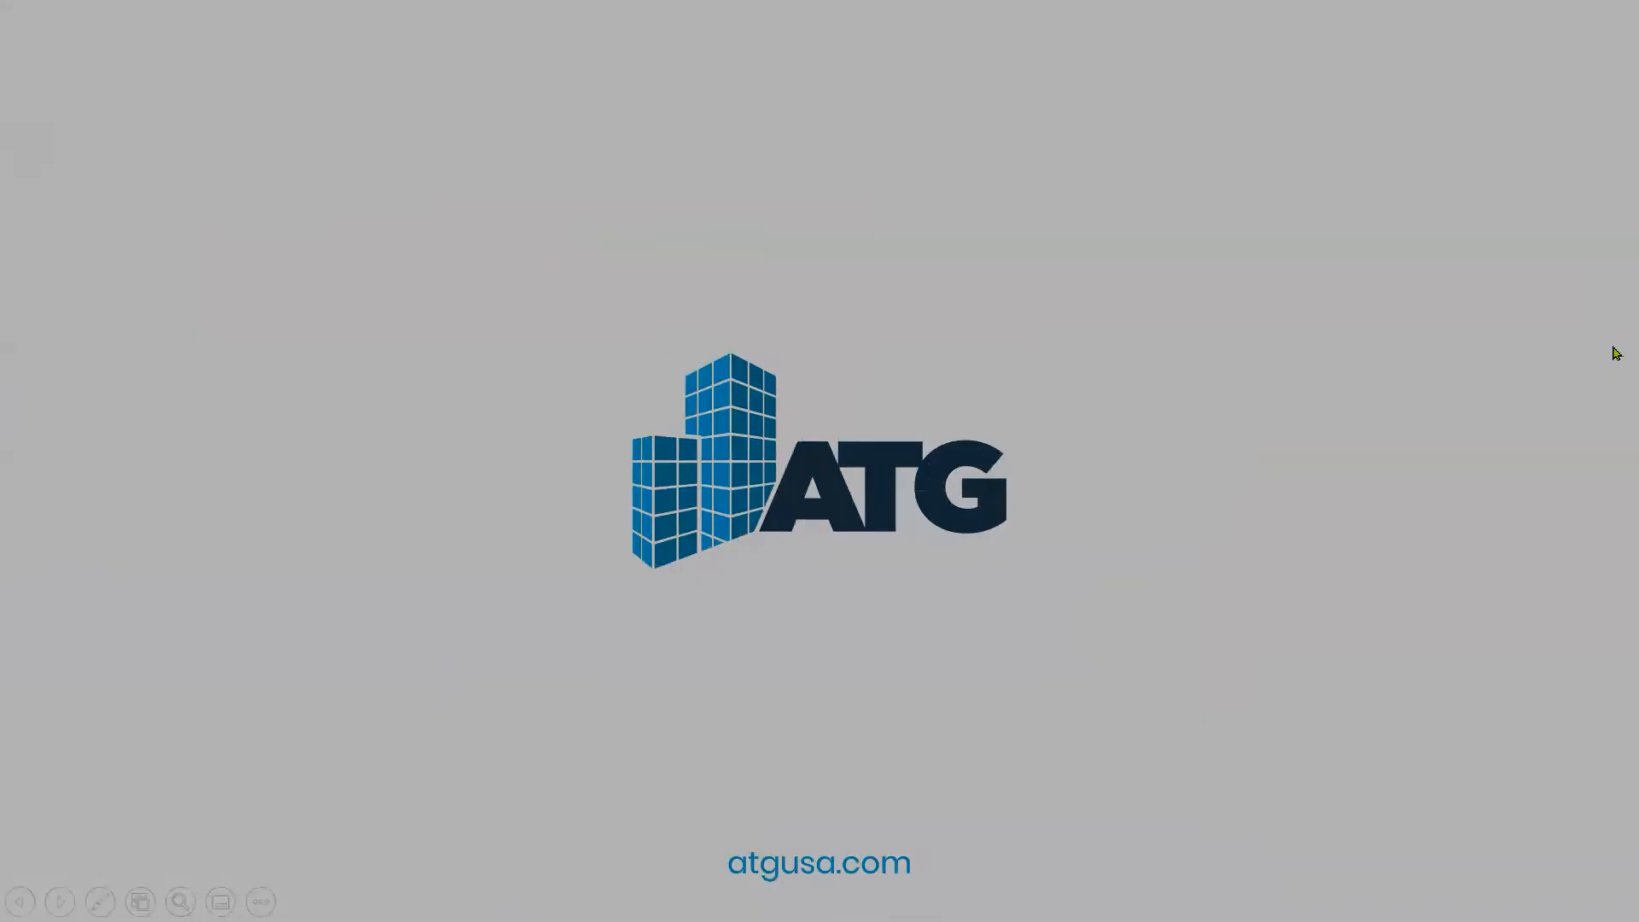